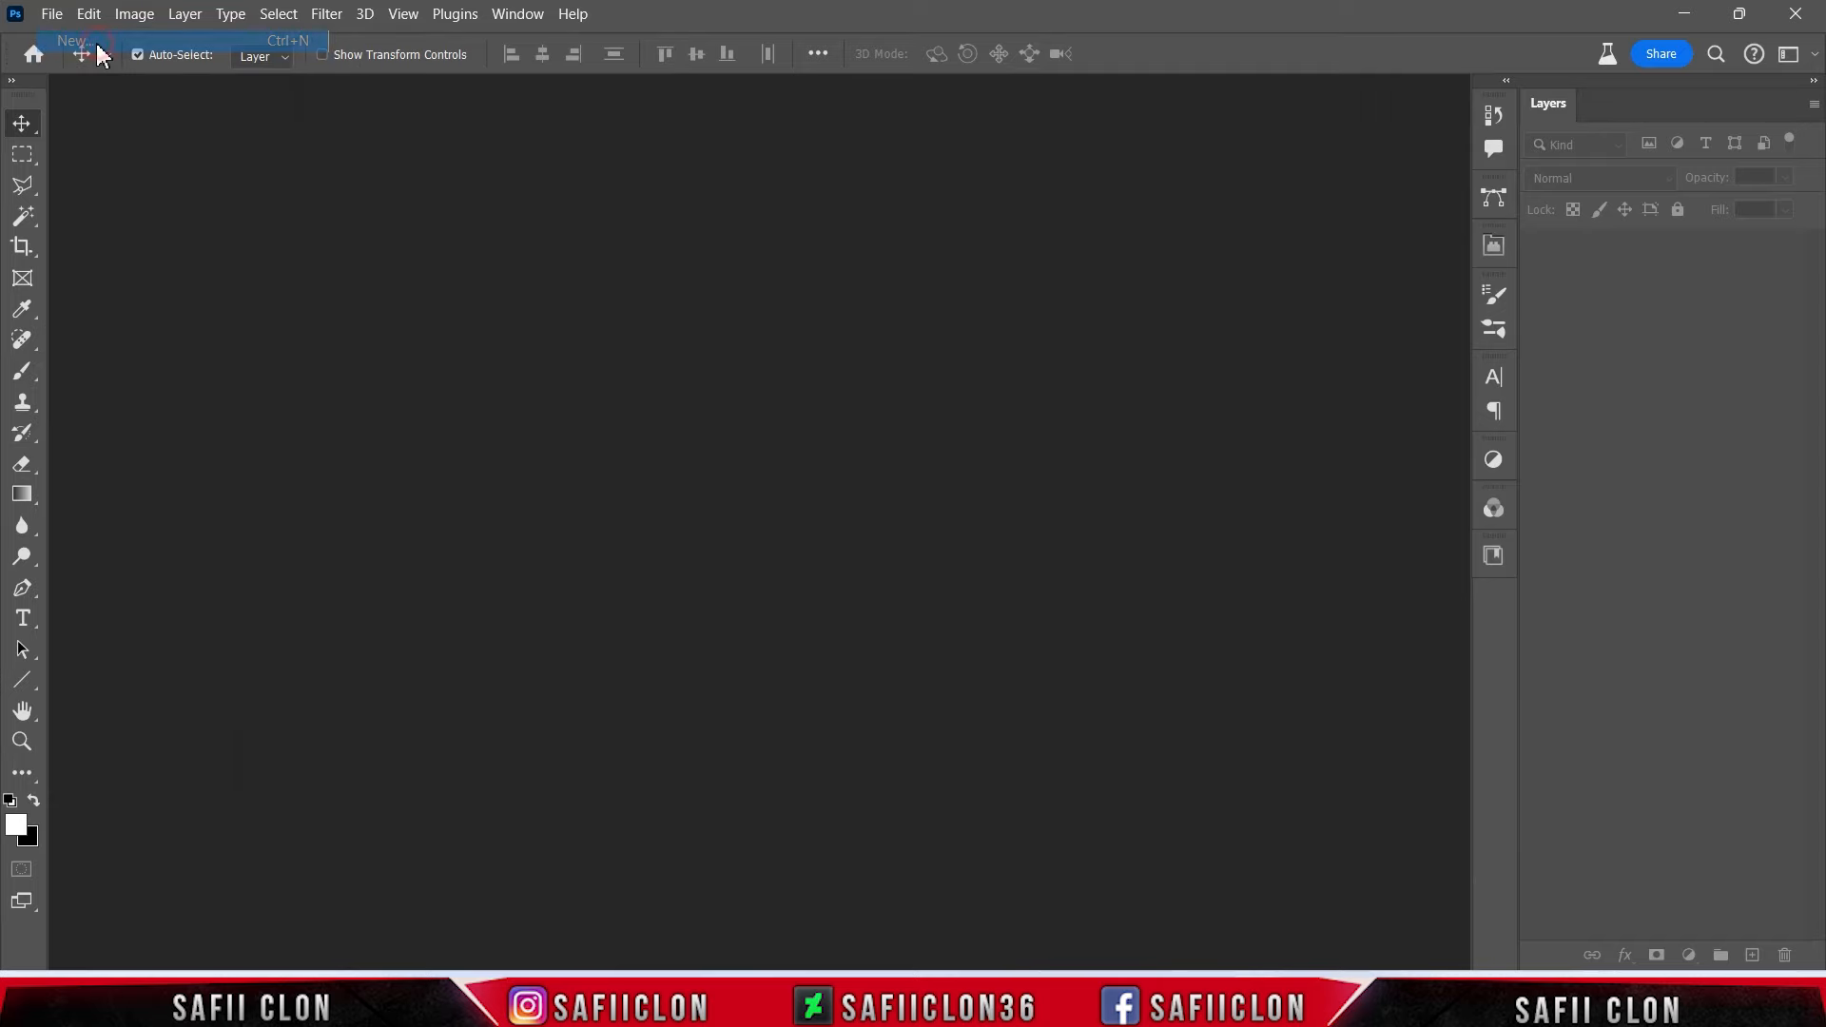
Create a new document of 2000 x 2000 pixels at 300 pixels/inch.
{"action": "left_click", "coordinate": [1365, 262]}
{"action": "left_click", "coordinate": [1360, 302]}
{"action": "left_click_drag", "start_coordinate": [1216, 258], "coordinate": [1155, 271]}
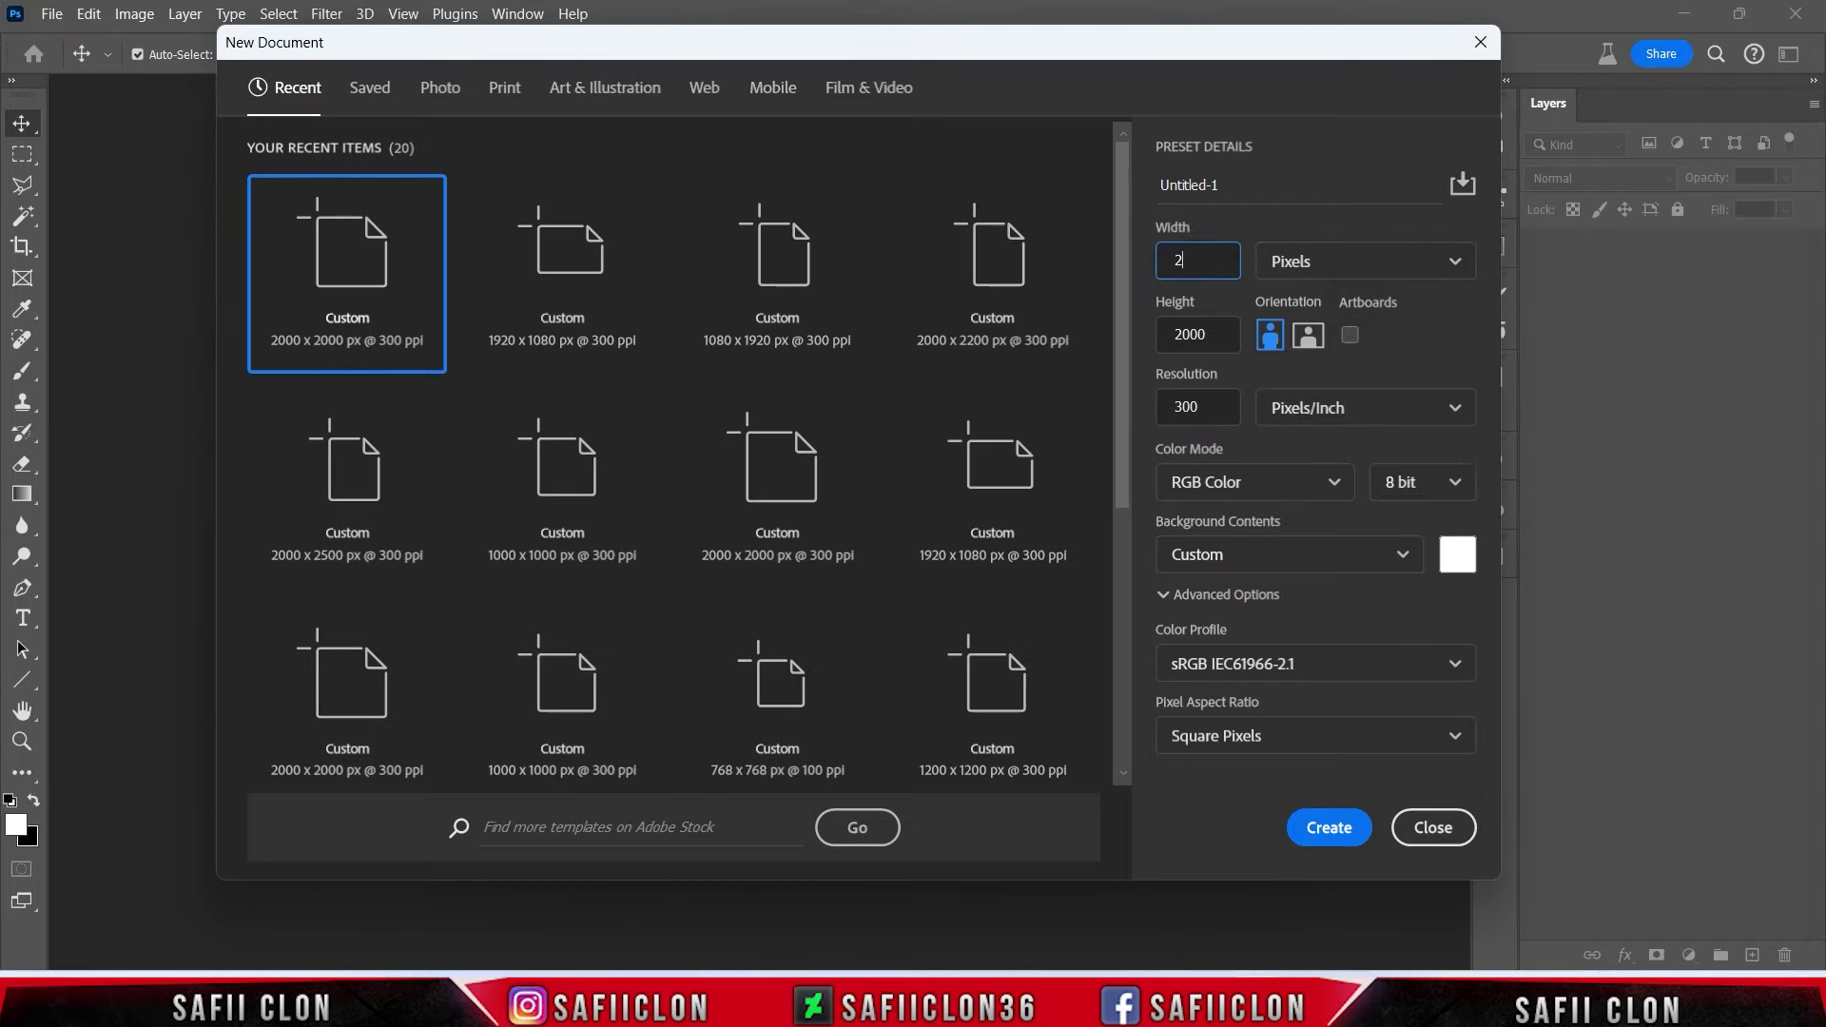
{"action": "left_click_drag", "start_coordinate": [1222, 333], "coordinate": [1162, 335]}
{"action": "type", "text": "2"}
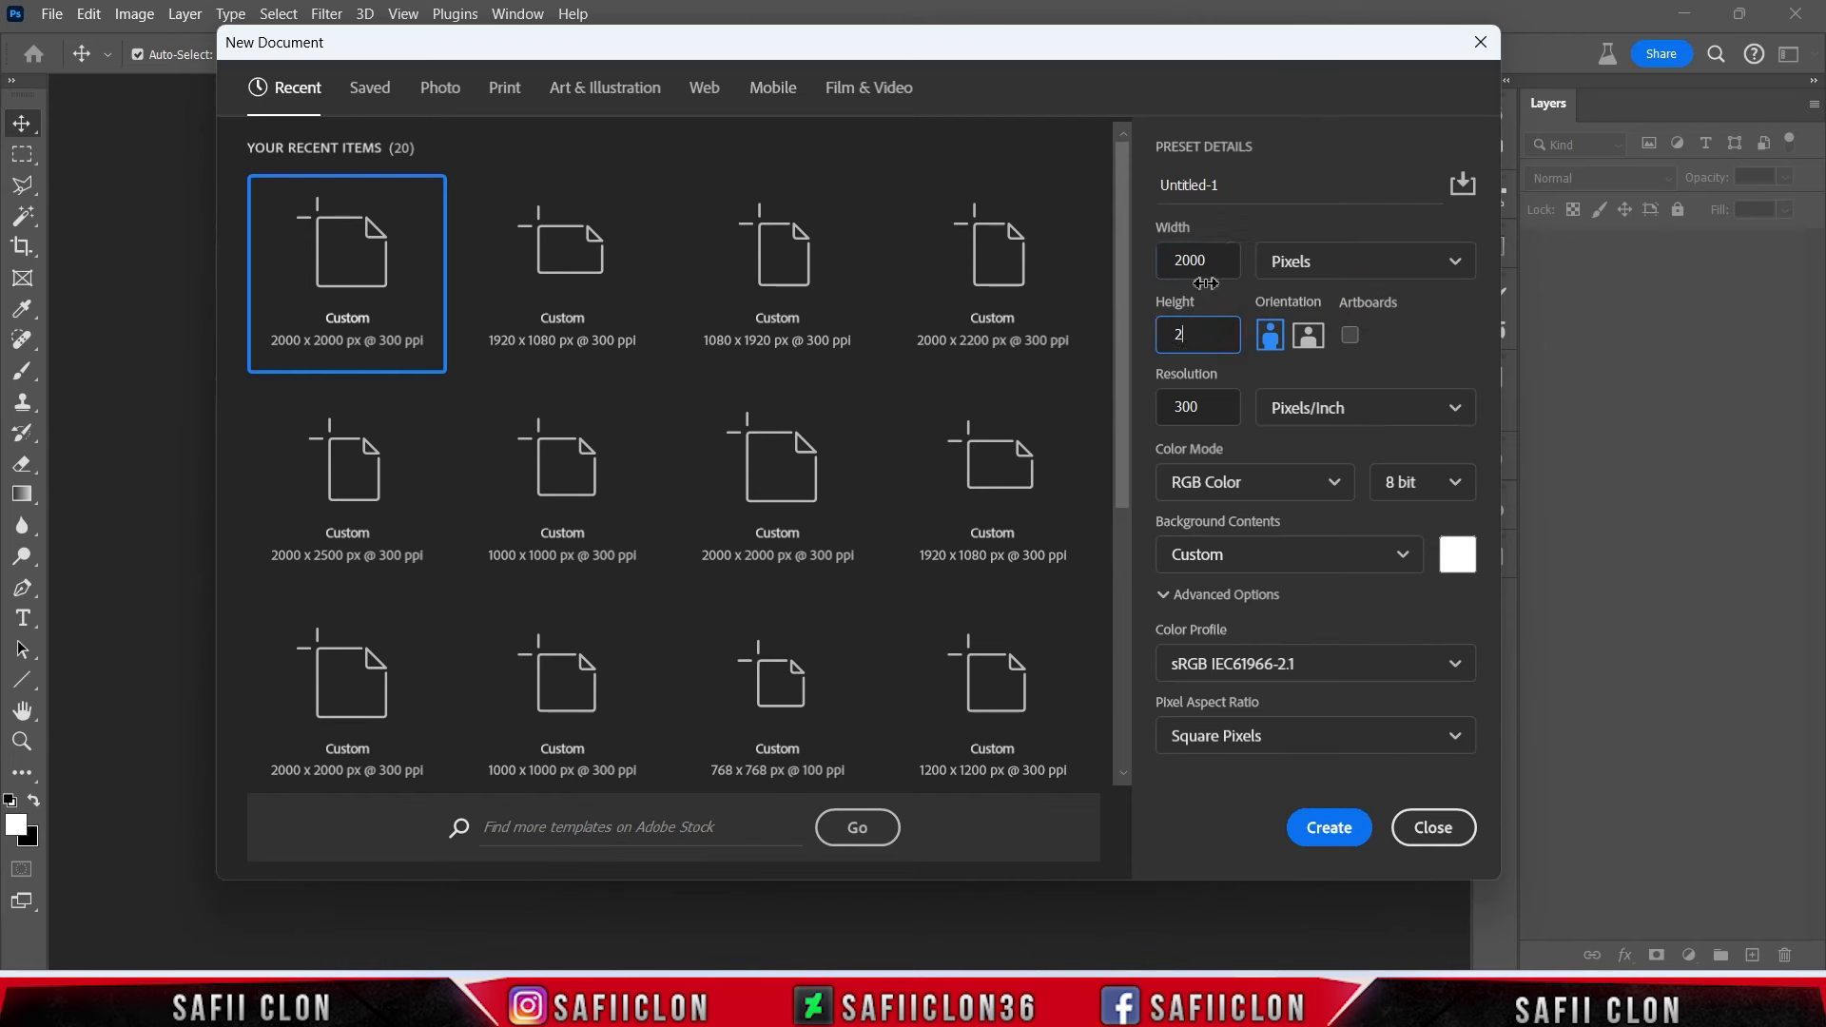
{"action": "left_click", "coordinate": [1333, 412]}
{"action": "left_click", "coordinate": [1326, 448]}
{"action": "left_click", "coordinate": [1341, 830]}
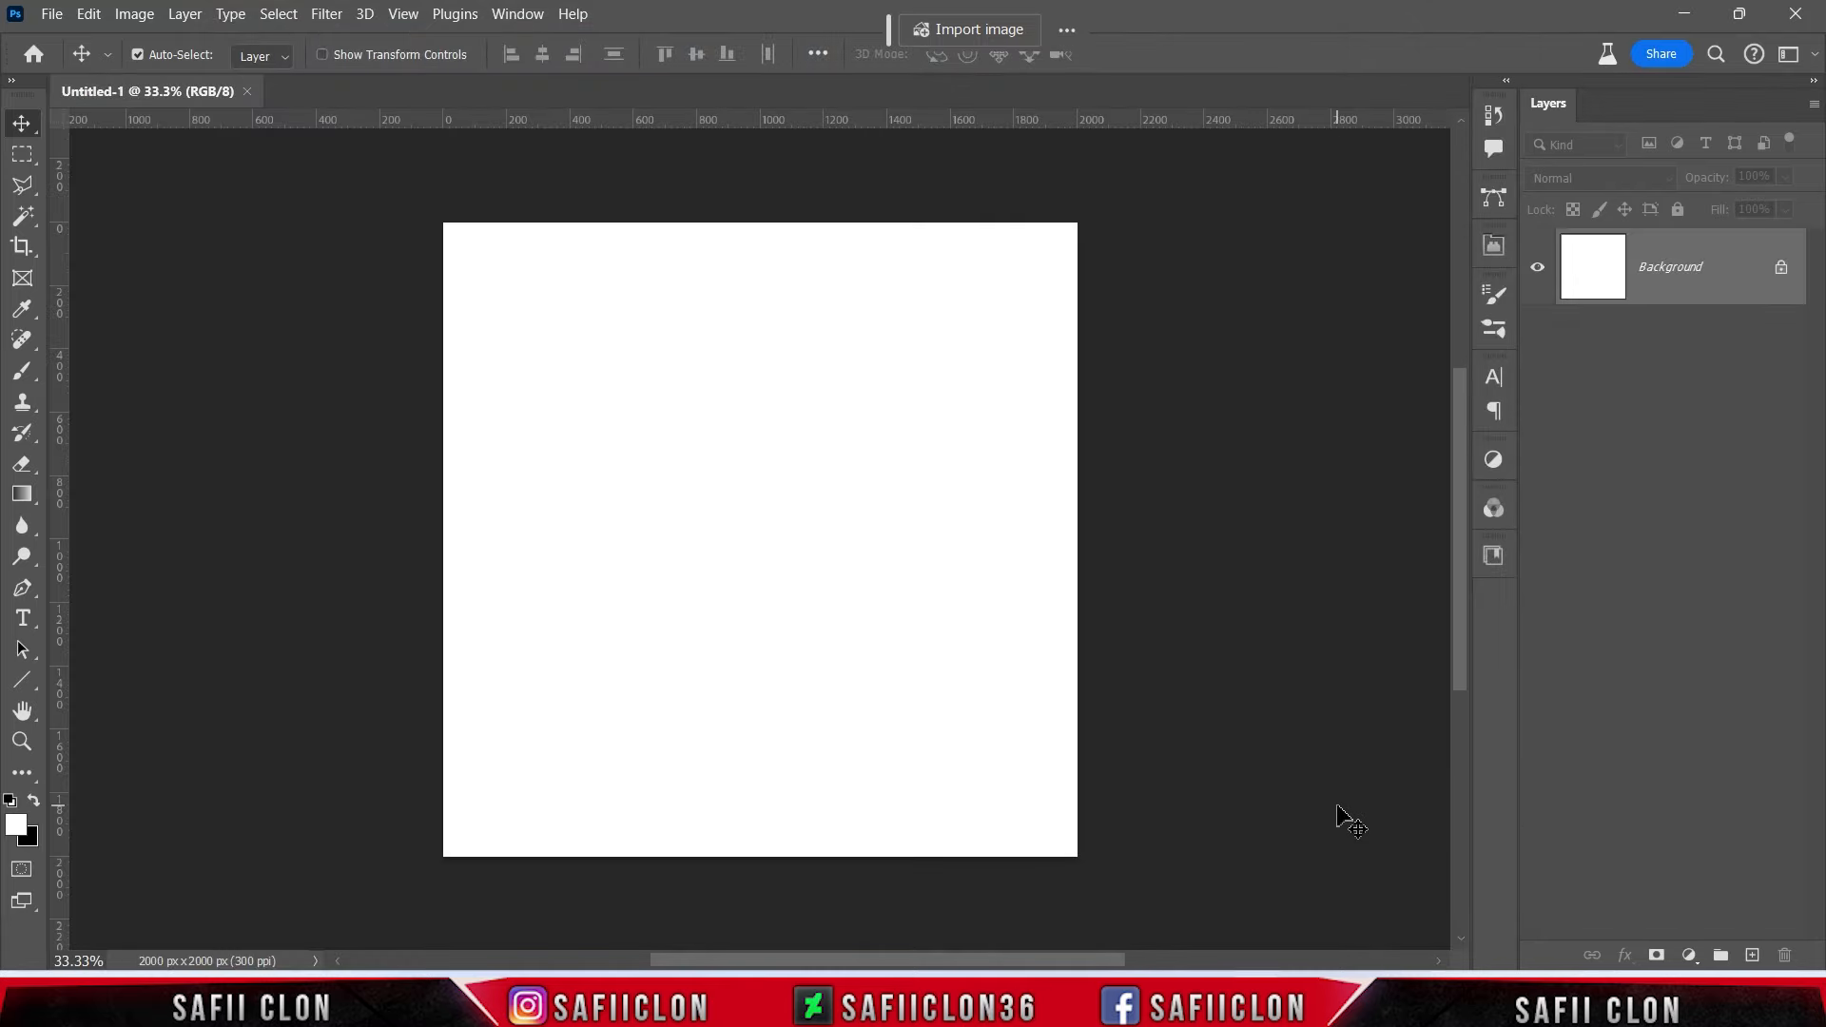
Open the crowd image imagemu.png from the Cristiano Ronaldo MU 2008 folder.
{"action": "left_click", "coordinate": [52, 14]}
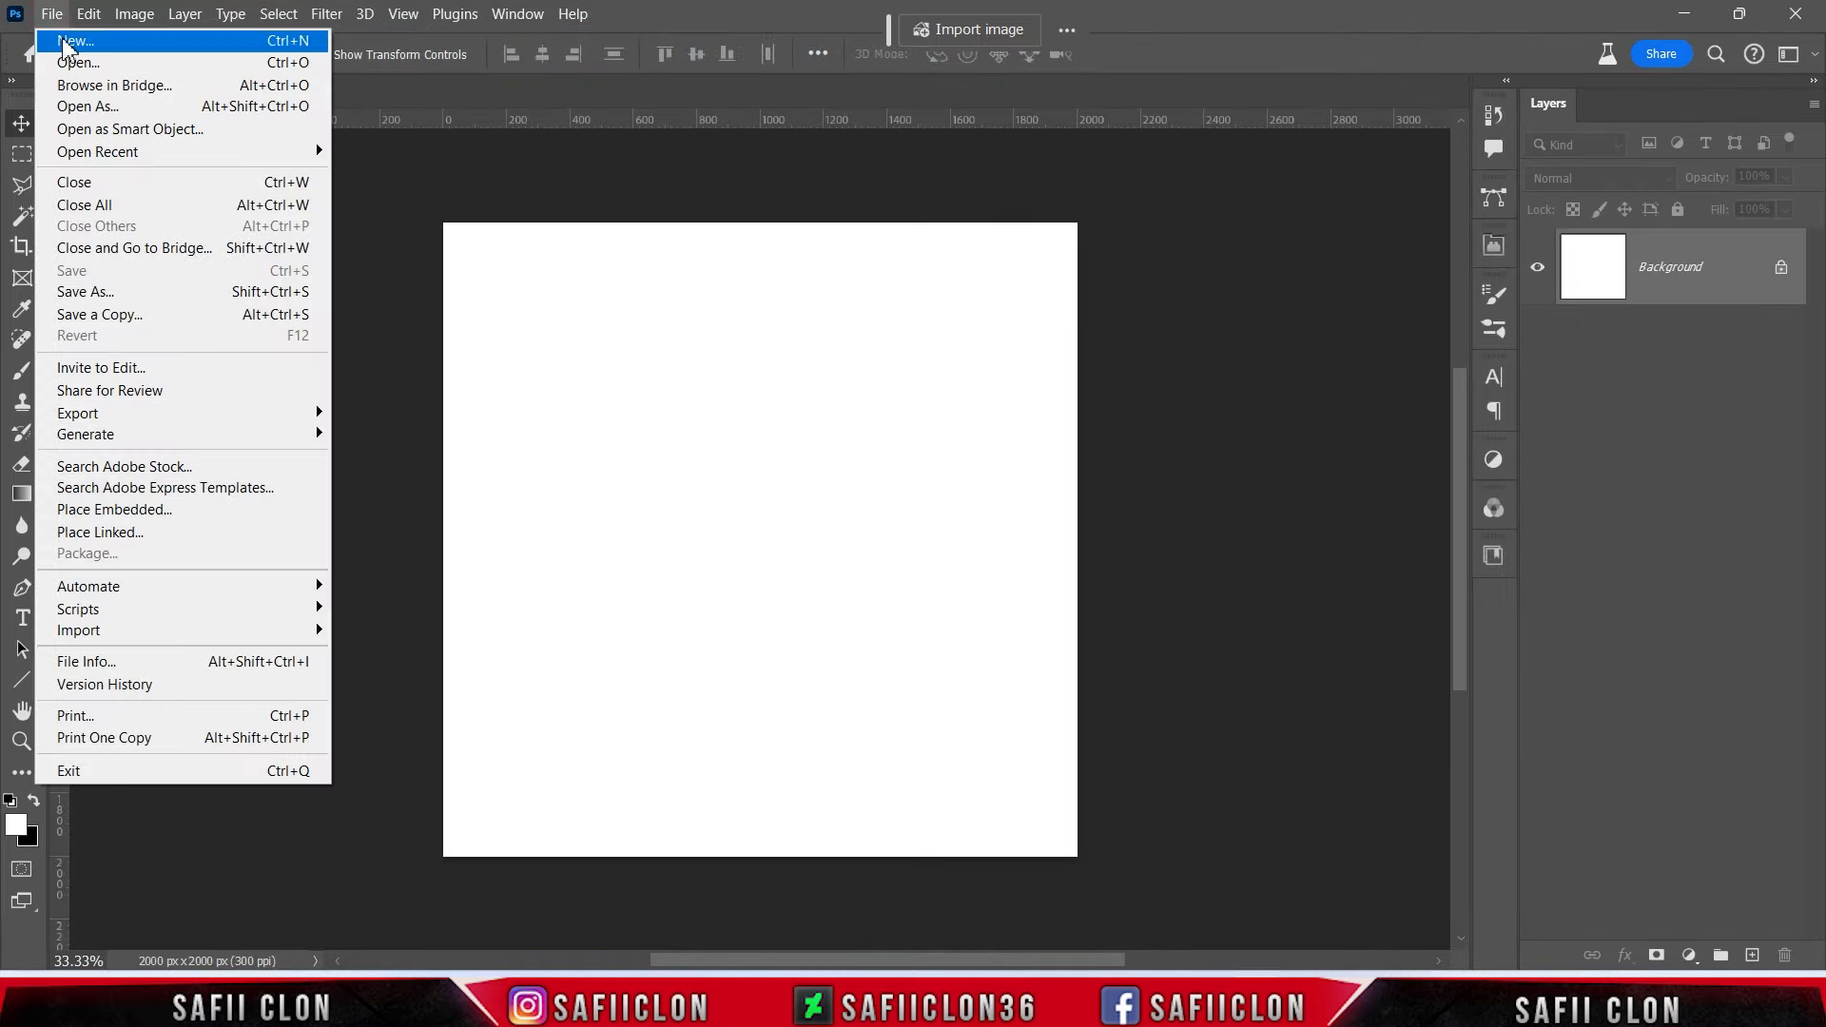
{"action": "left_click", "coordinate": [85, 59]}
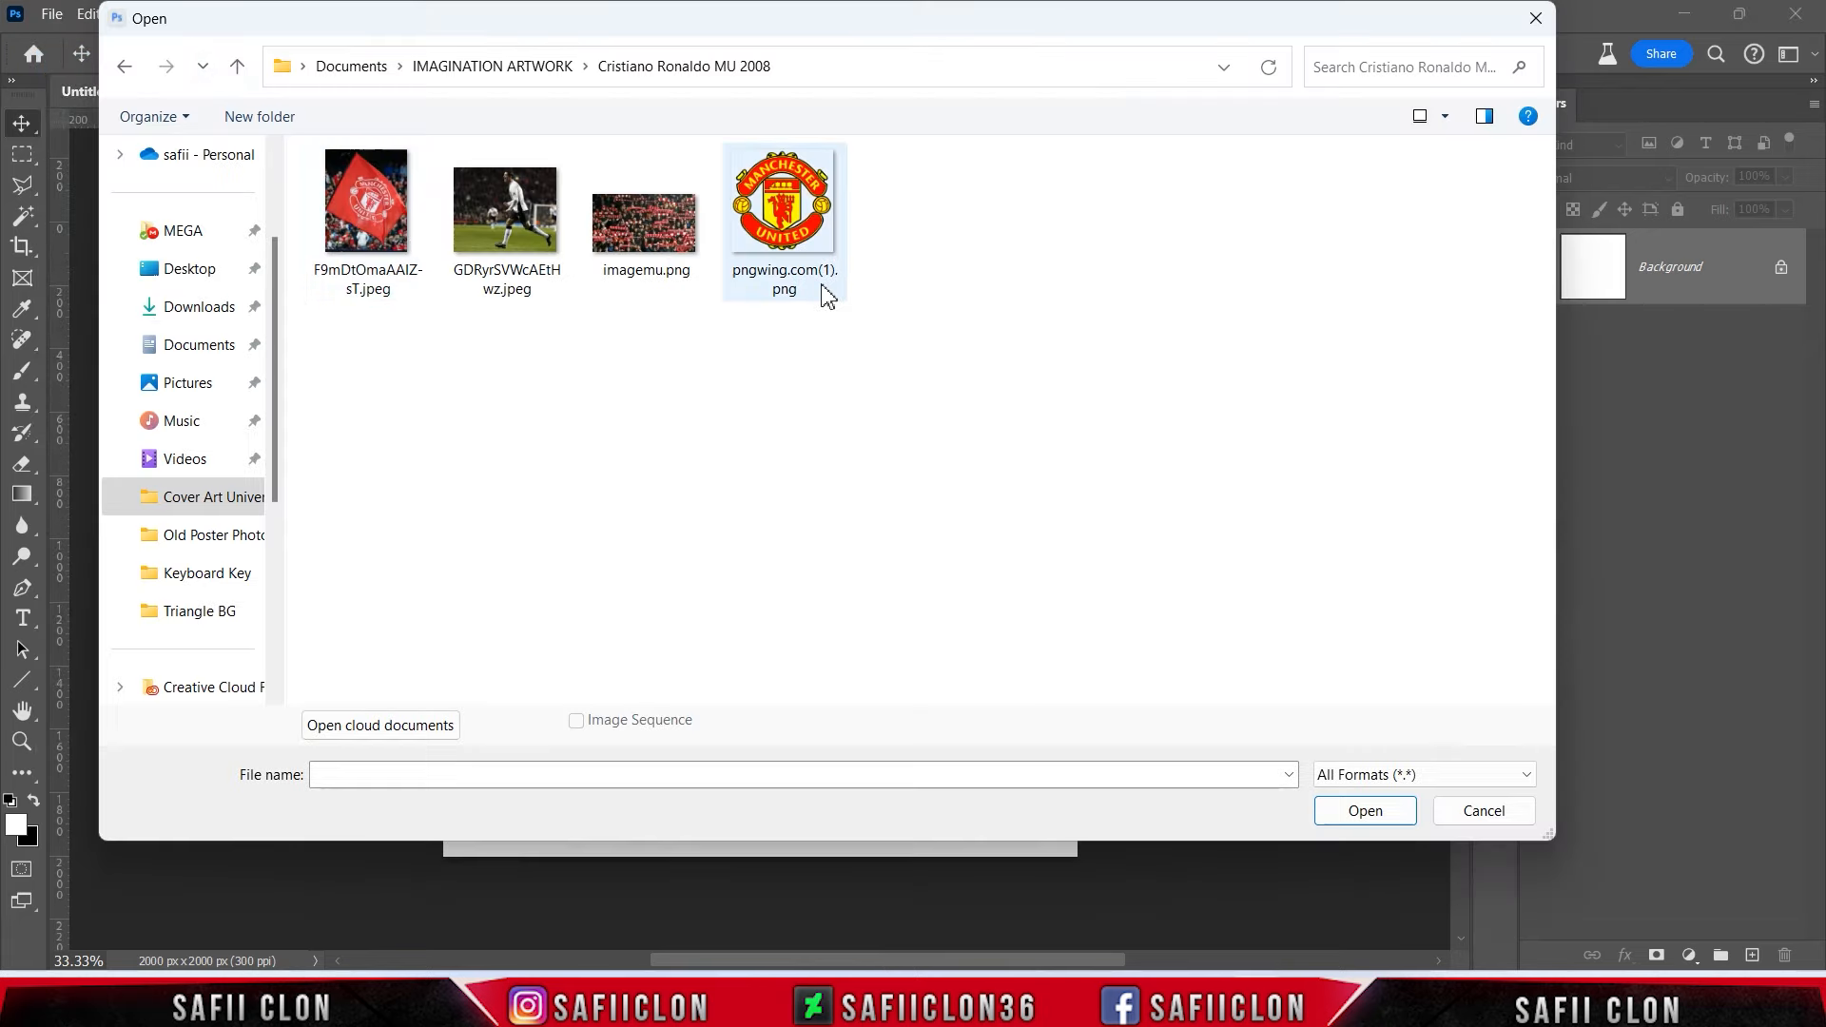
{"action": "left_click", "coordinate": [649, 266]}
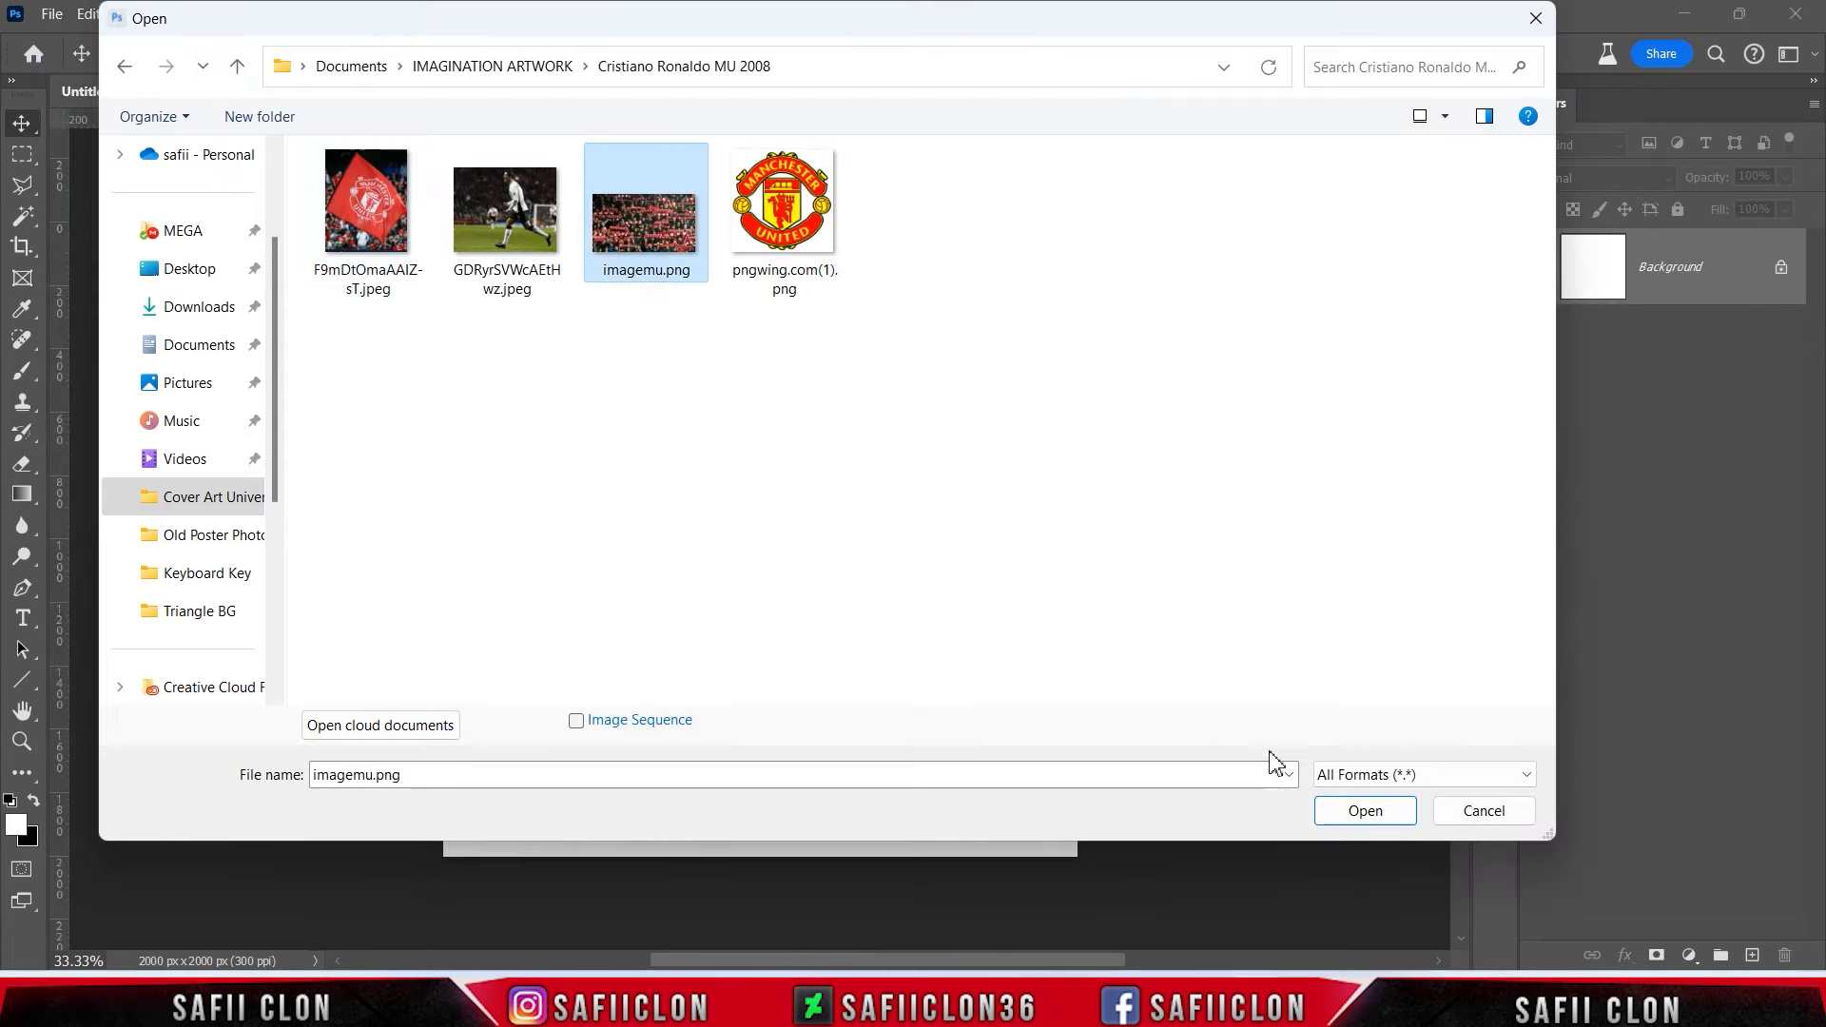
{"action": "left_click", "coordinate": [1363, 810]}
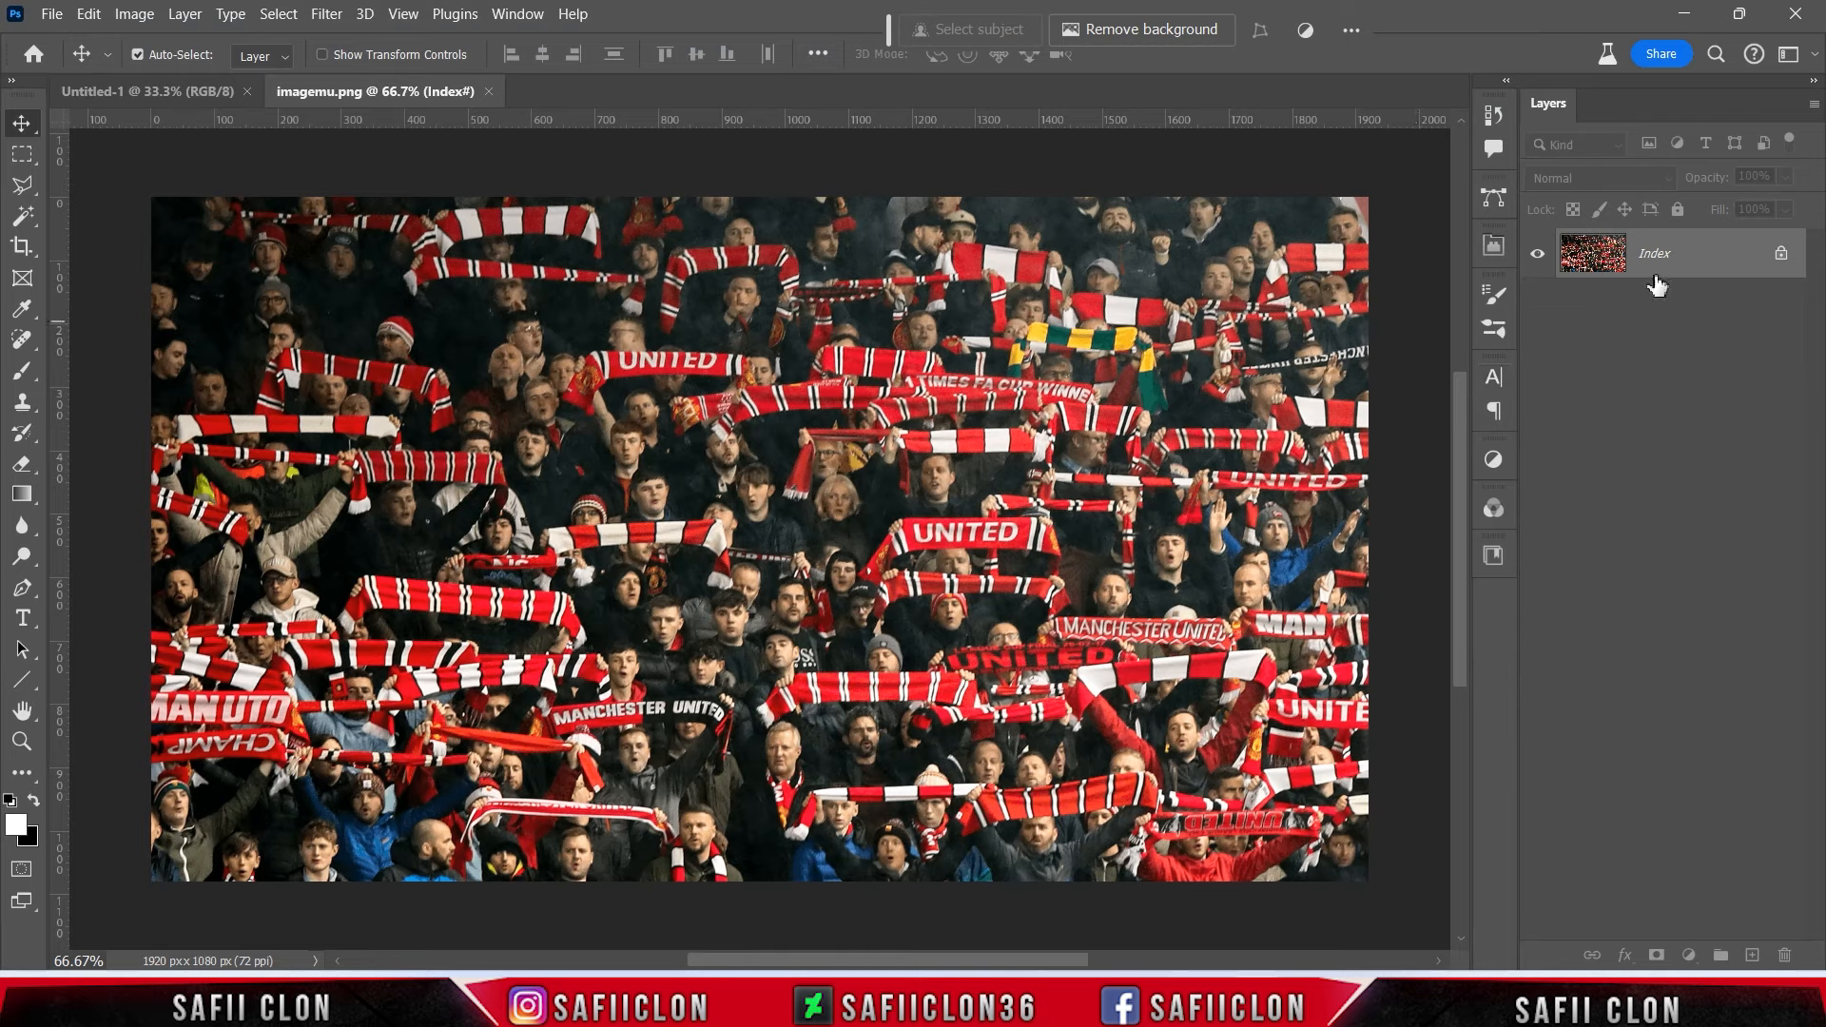
Convert the crowd image to RGB Color mode and copy it as a layer into the Untitled-1 document.
{"action": "left_click", "coordinate": [134, 14]}
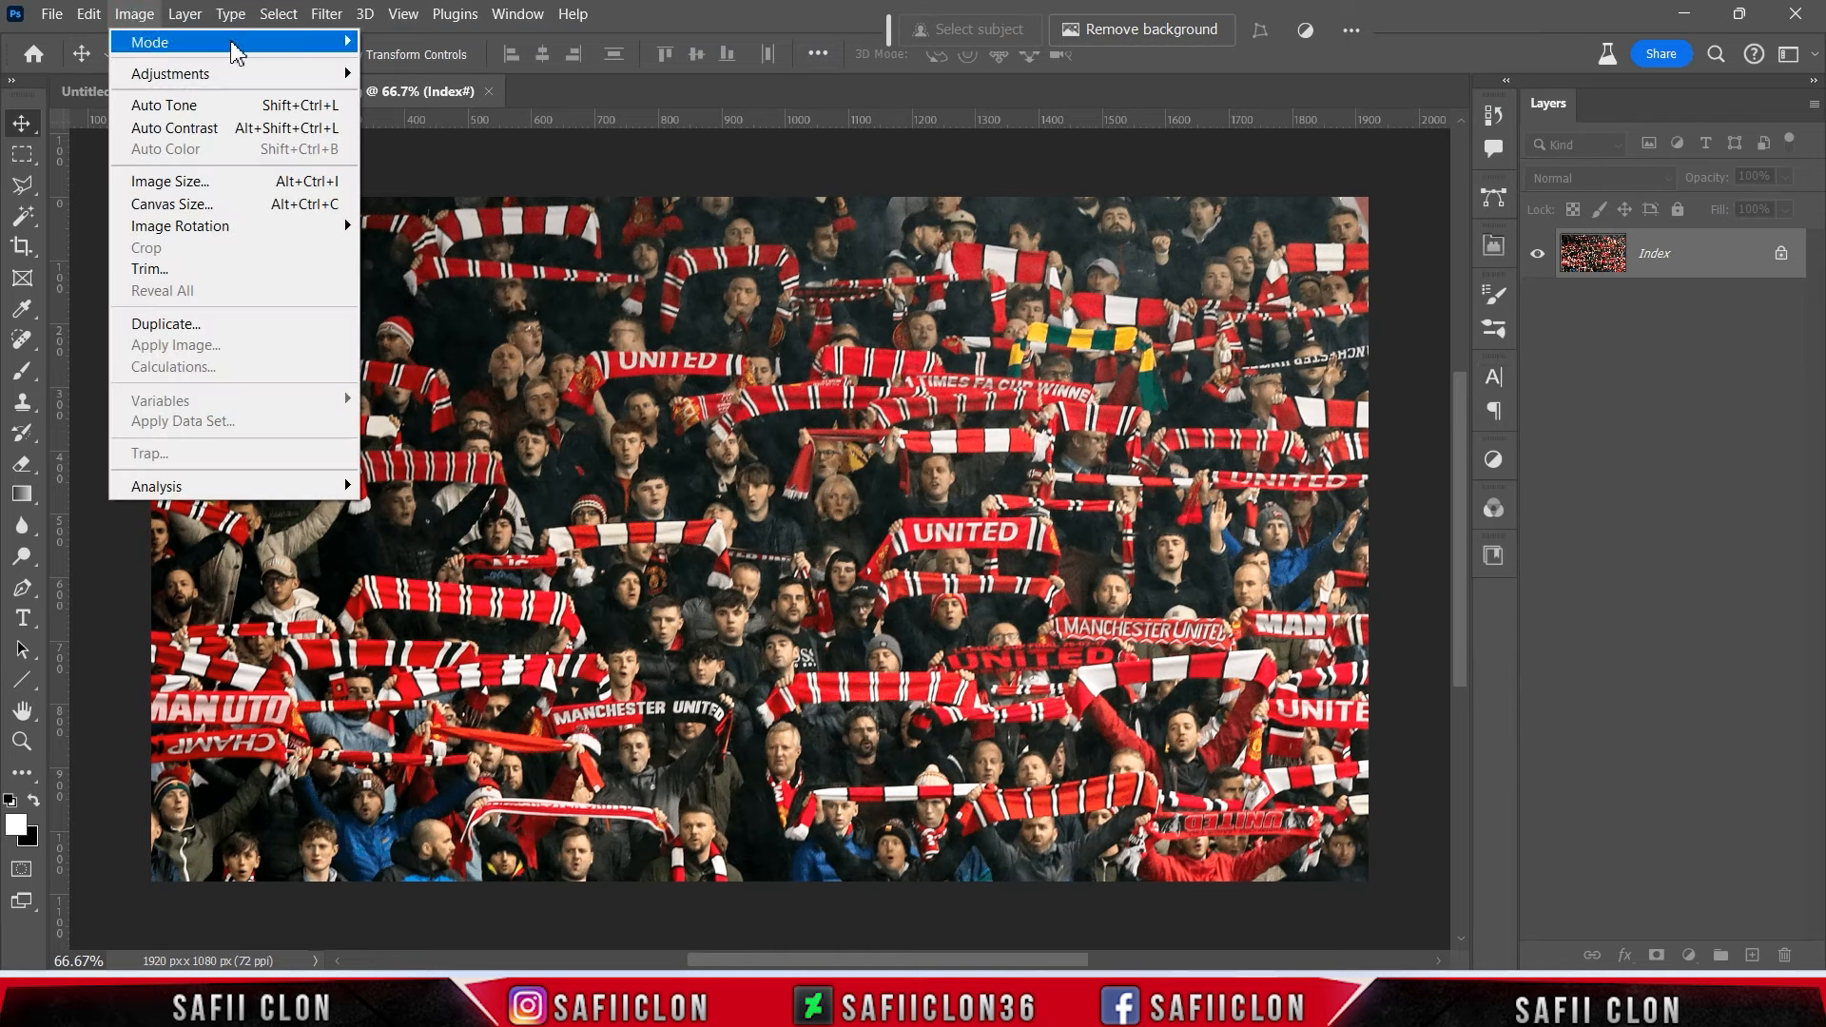
{"action": "mouse_move", "coordinate": [314, 42]}
{"action": "left_click", "coordinate": [419, 131]}
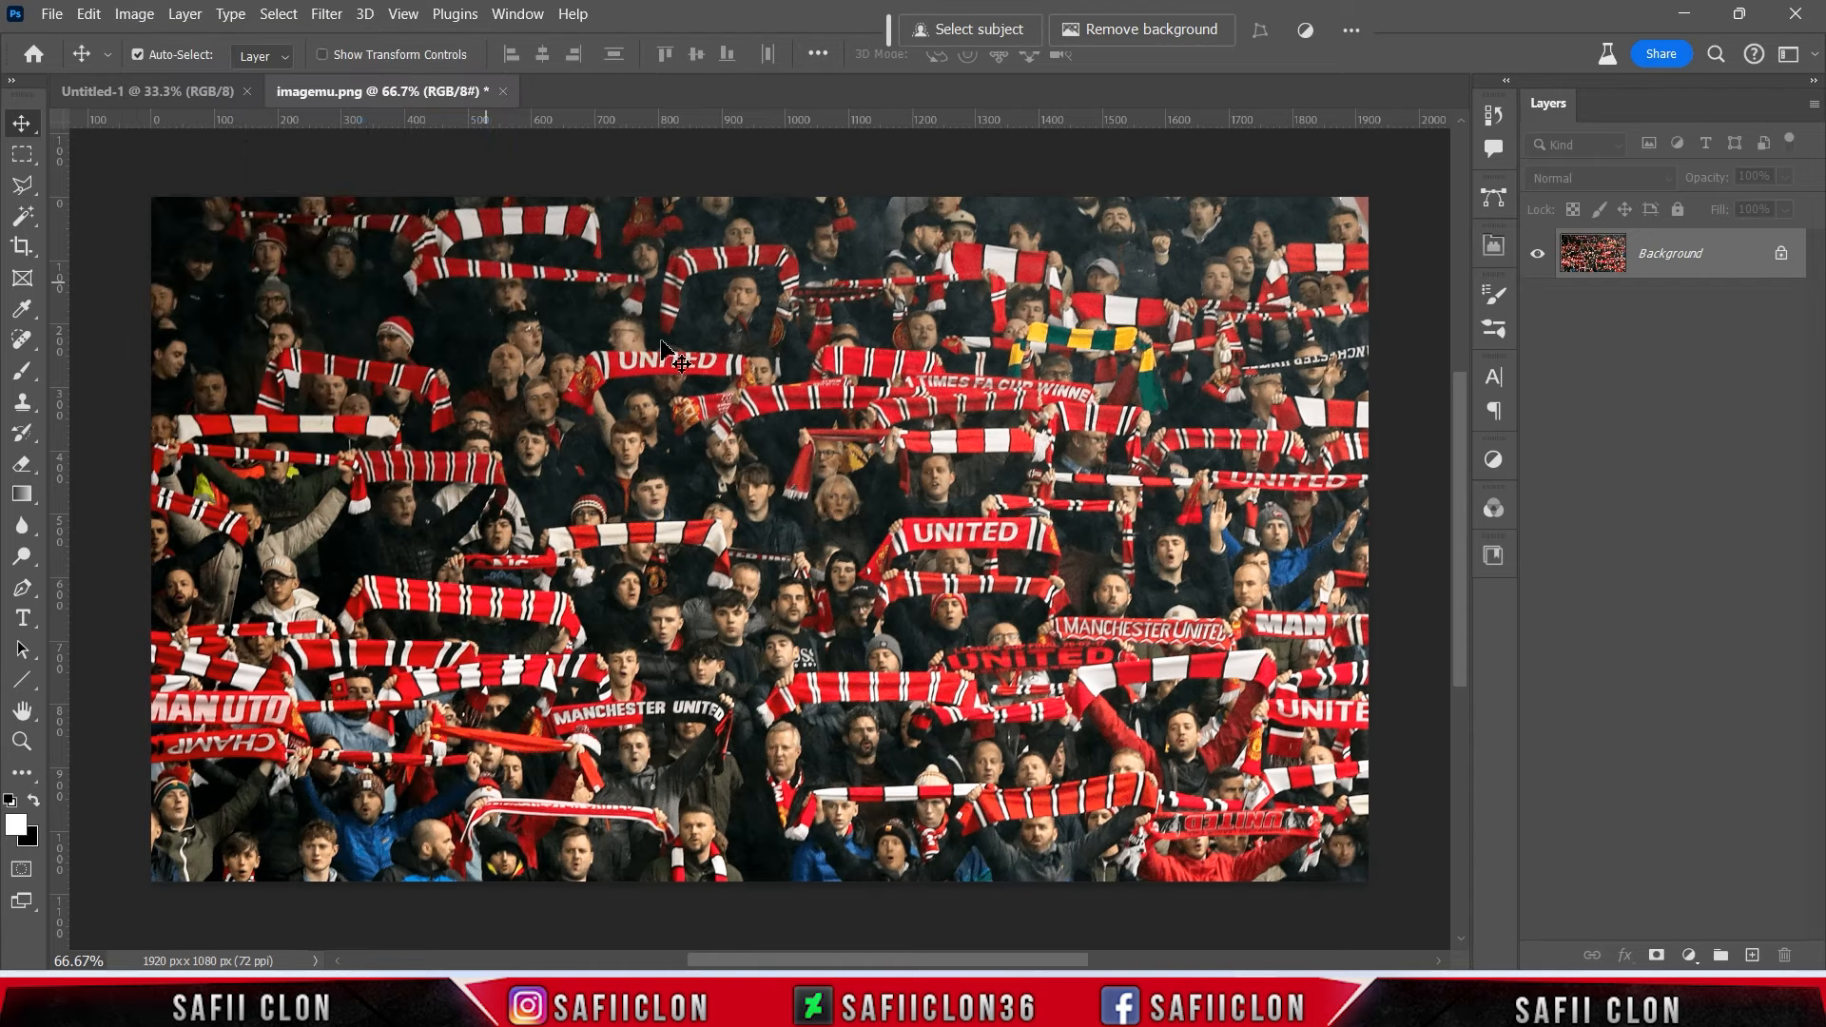
{"action": "left_click_drag", "start_coordinate": [1717, 263], "coordinate": [1031, 523]}
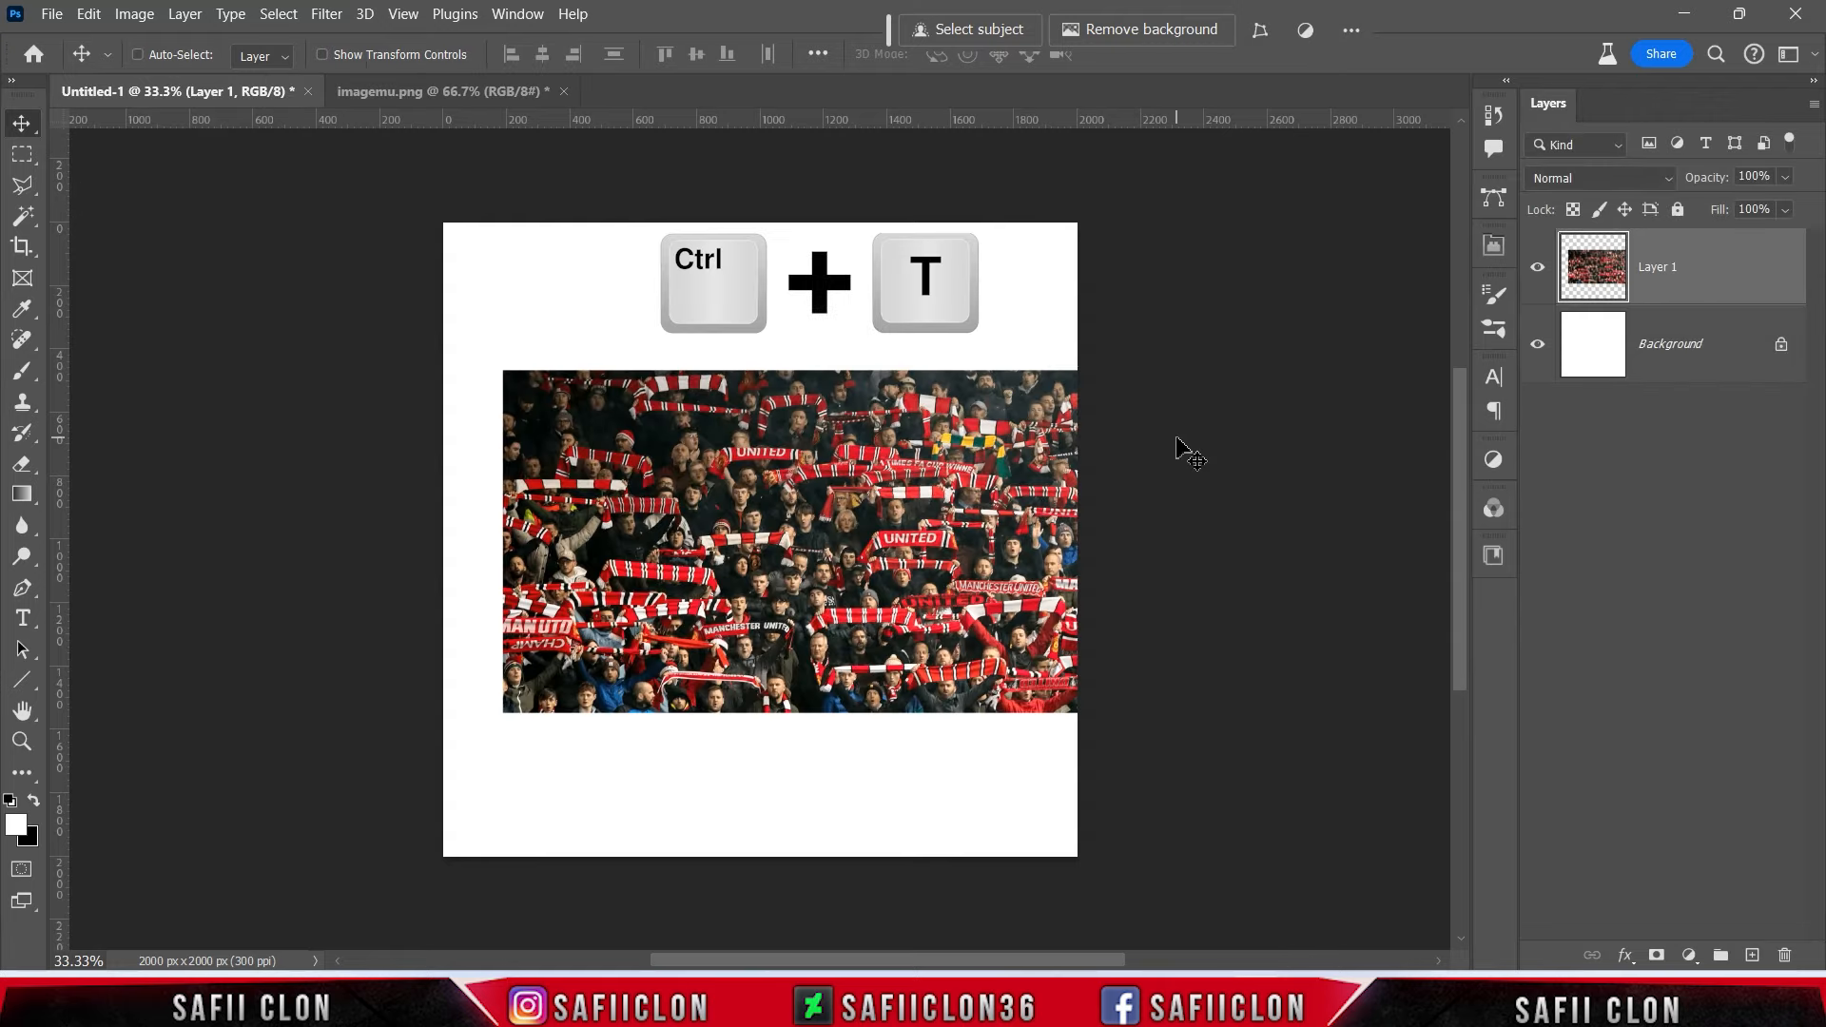
Scale the crowd layer up to about 189% and position it to cover the whole canvas.
{"action": "key", "text": "ctrl+t"}
{"action": "left_click_drag", "start_coordinate": [941, 541], "coordinate": [894, 538]}
{"action": "left_click_drag", "start_coordinate": [1064, 368], "coordinate": [1332, 212]}
{"action": "mouse_move", "coordinate": [981, 580]}
{"action": "left_mouse_down"}
{"action": "mouse_move", "coordinate": [911, 576]}
{"action": "mouse_move", "coordinate": [953, 578]}
{"action": "left_mouse_up"}
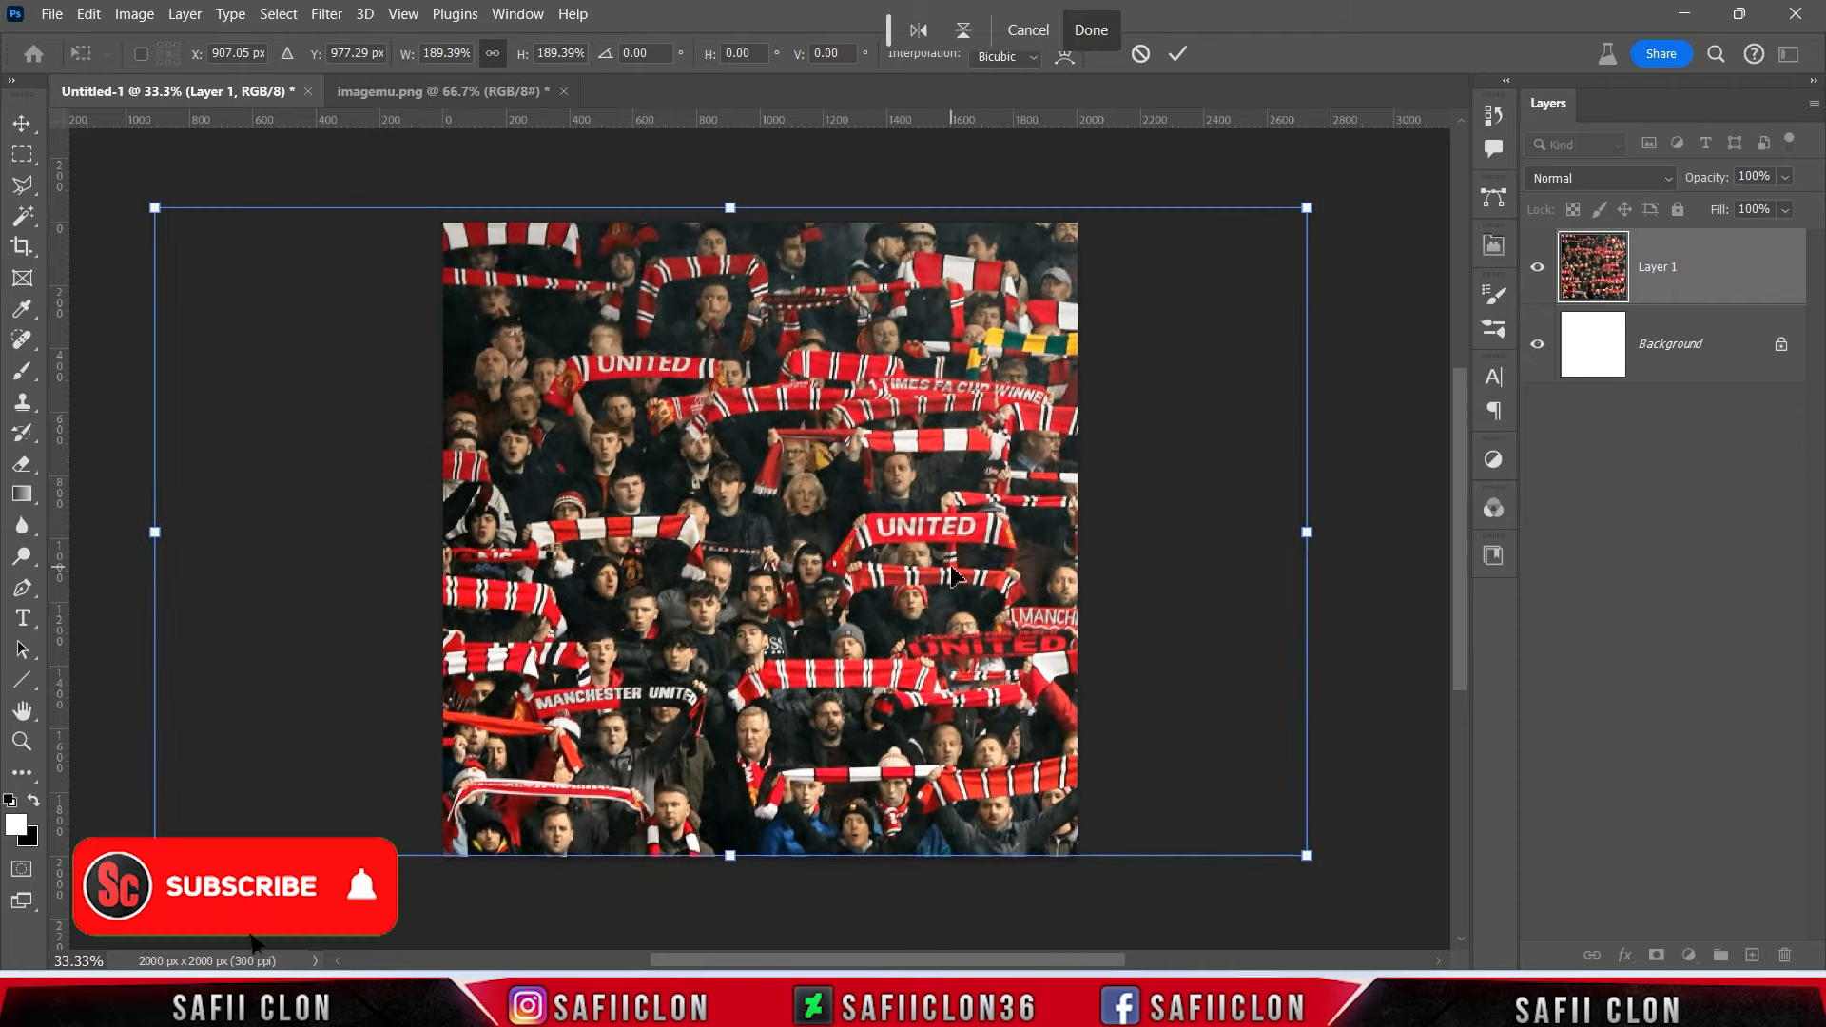
{"action": "left_click", "coordinate": [1178, 54]}
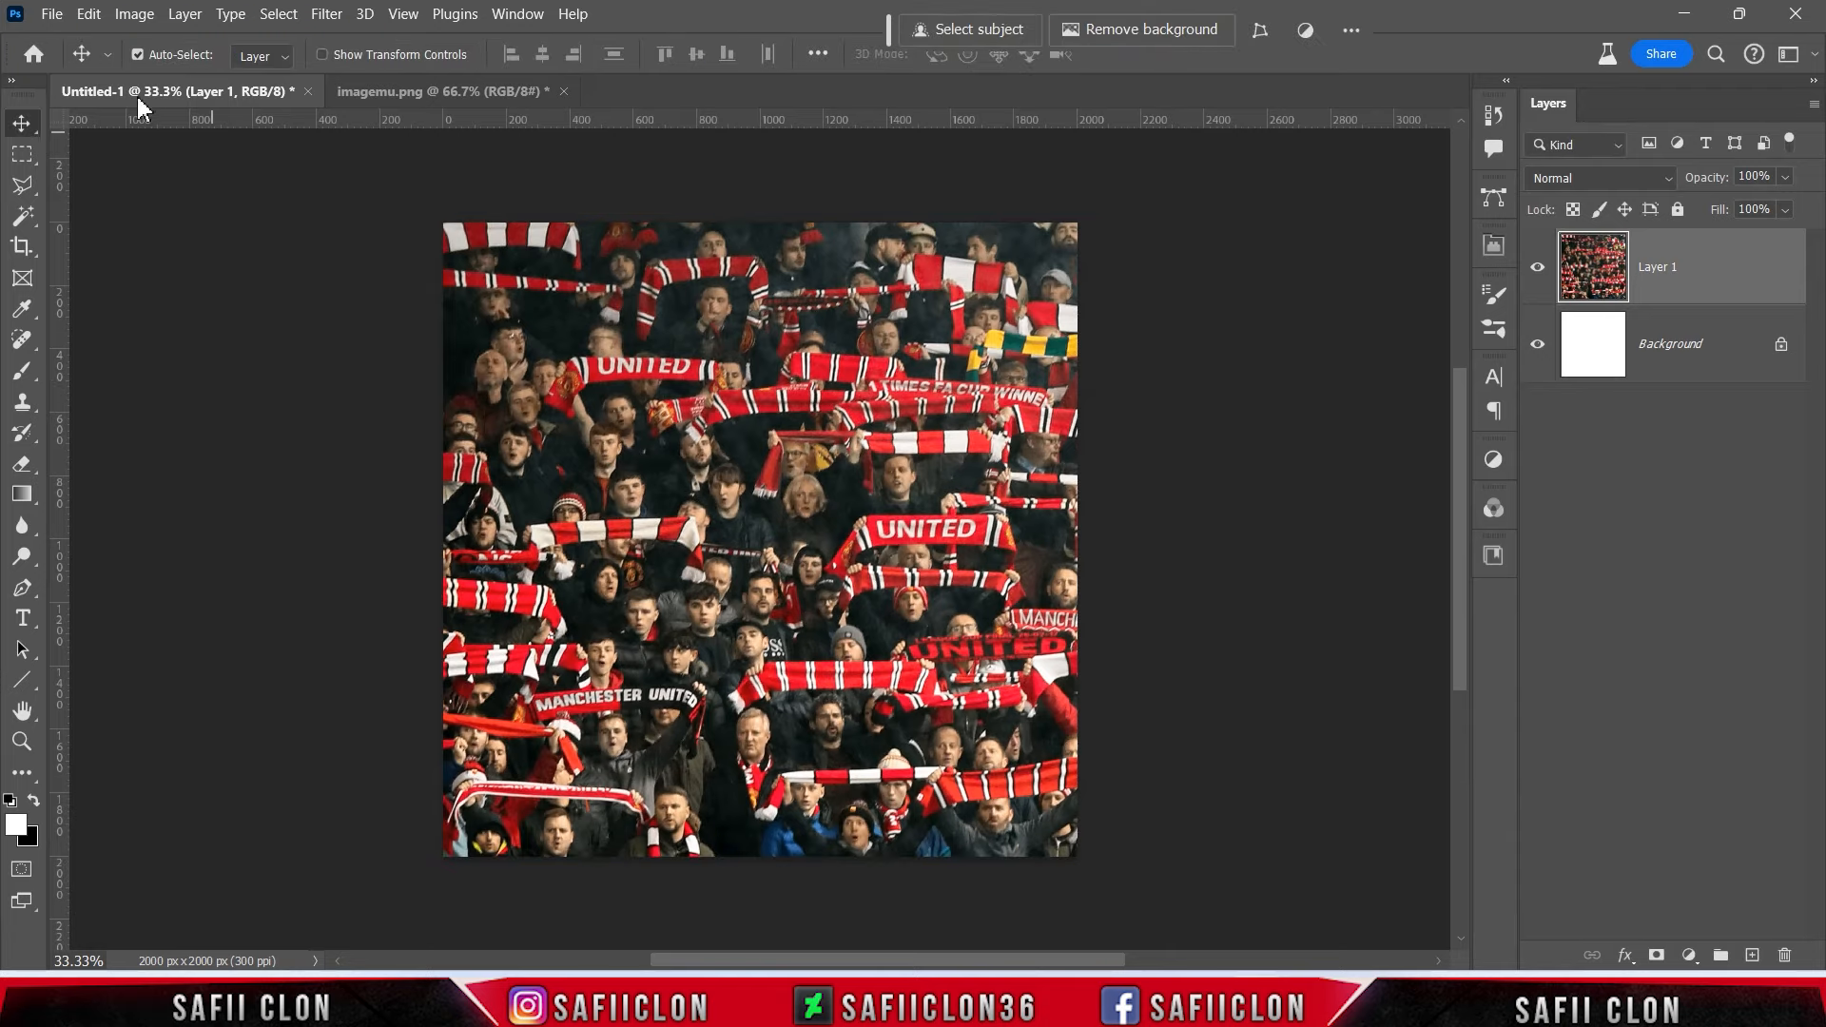
Open the player photo GDRyrSVWcAEtHwz.jpeg.
{"action": "left_click", "coordinate": [51, 13]}
{"action": "left_click", "coordinate": [104, 60]}
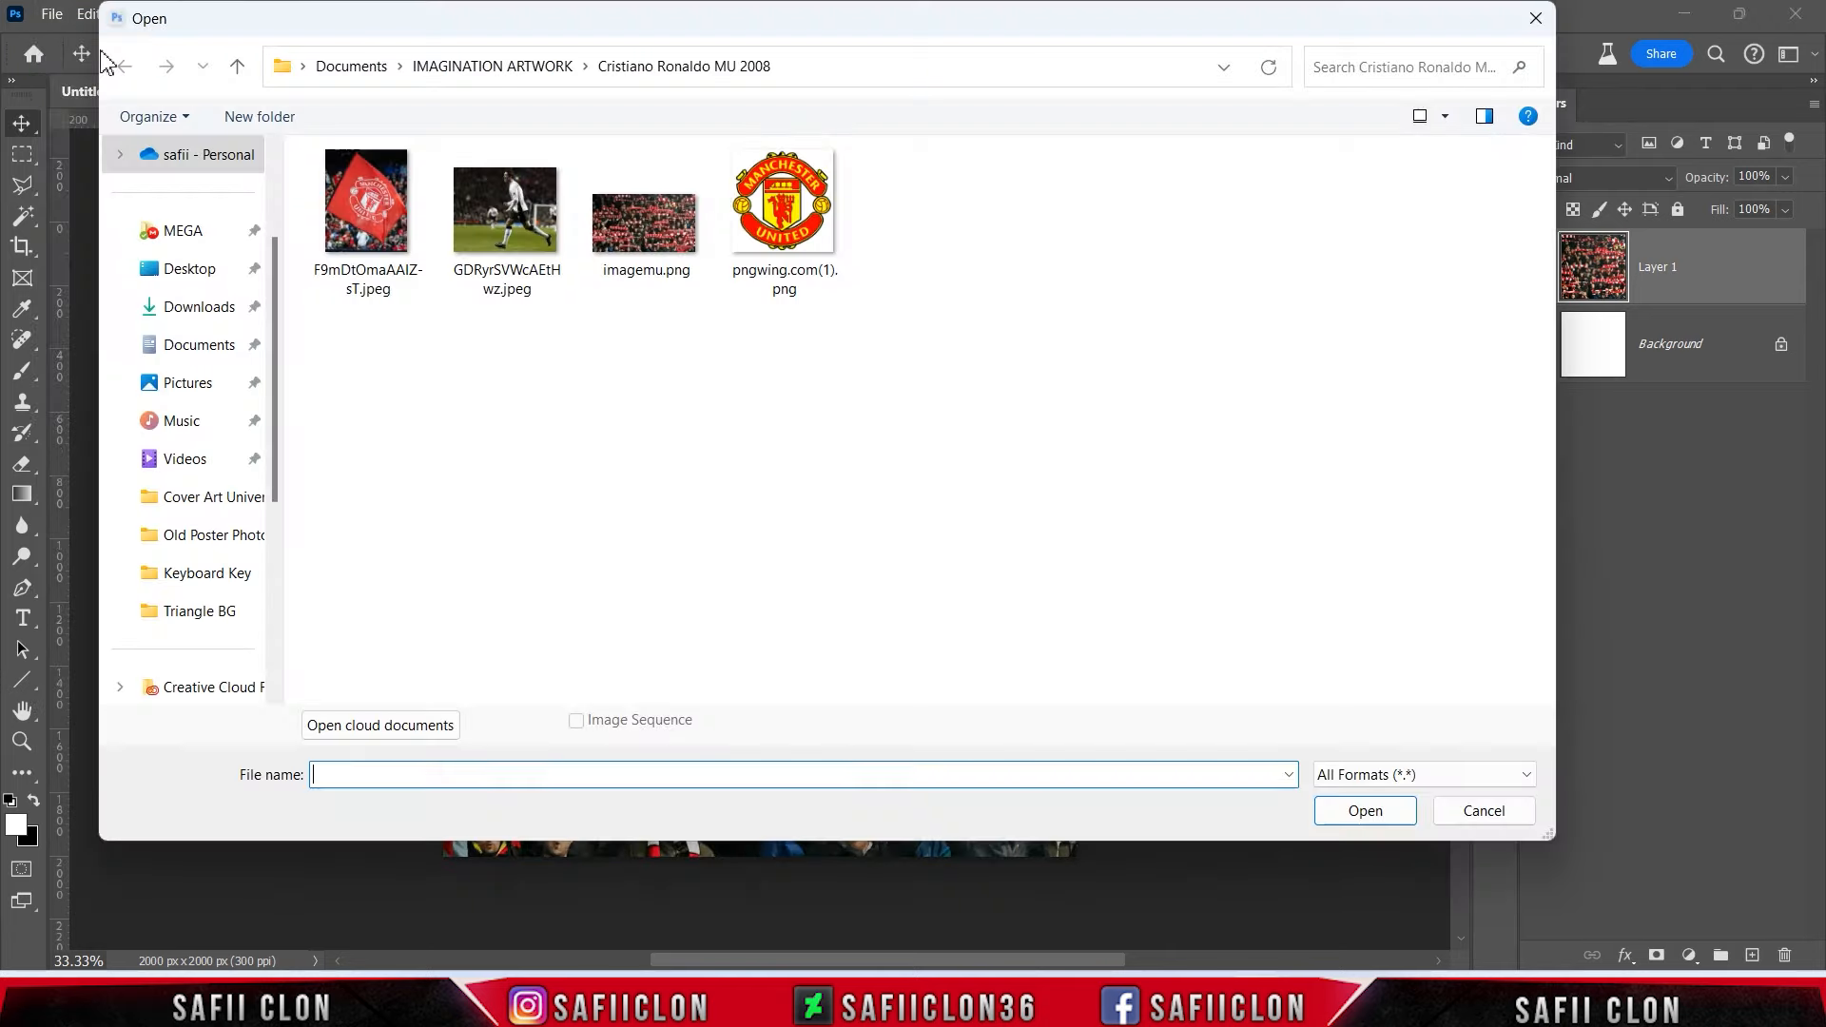
{"action": "left_click", "coordinate": [507, 220]}
{"action": "left_click", "coordinate": [1362, 810]}
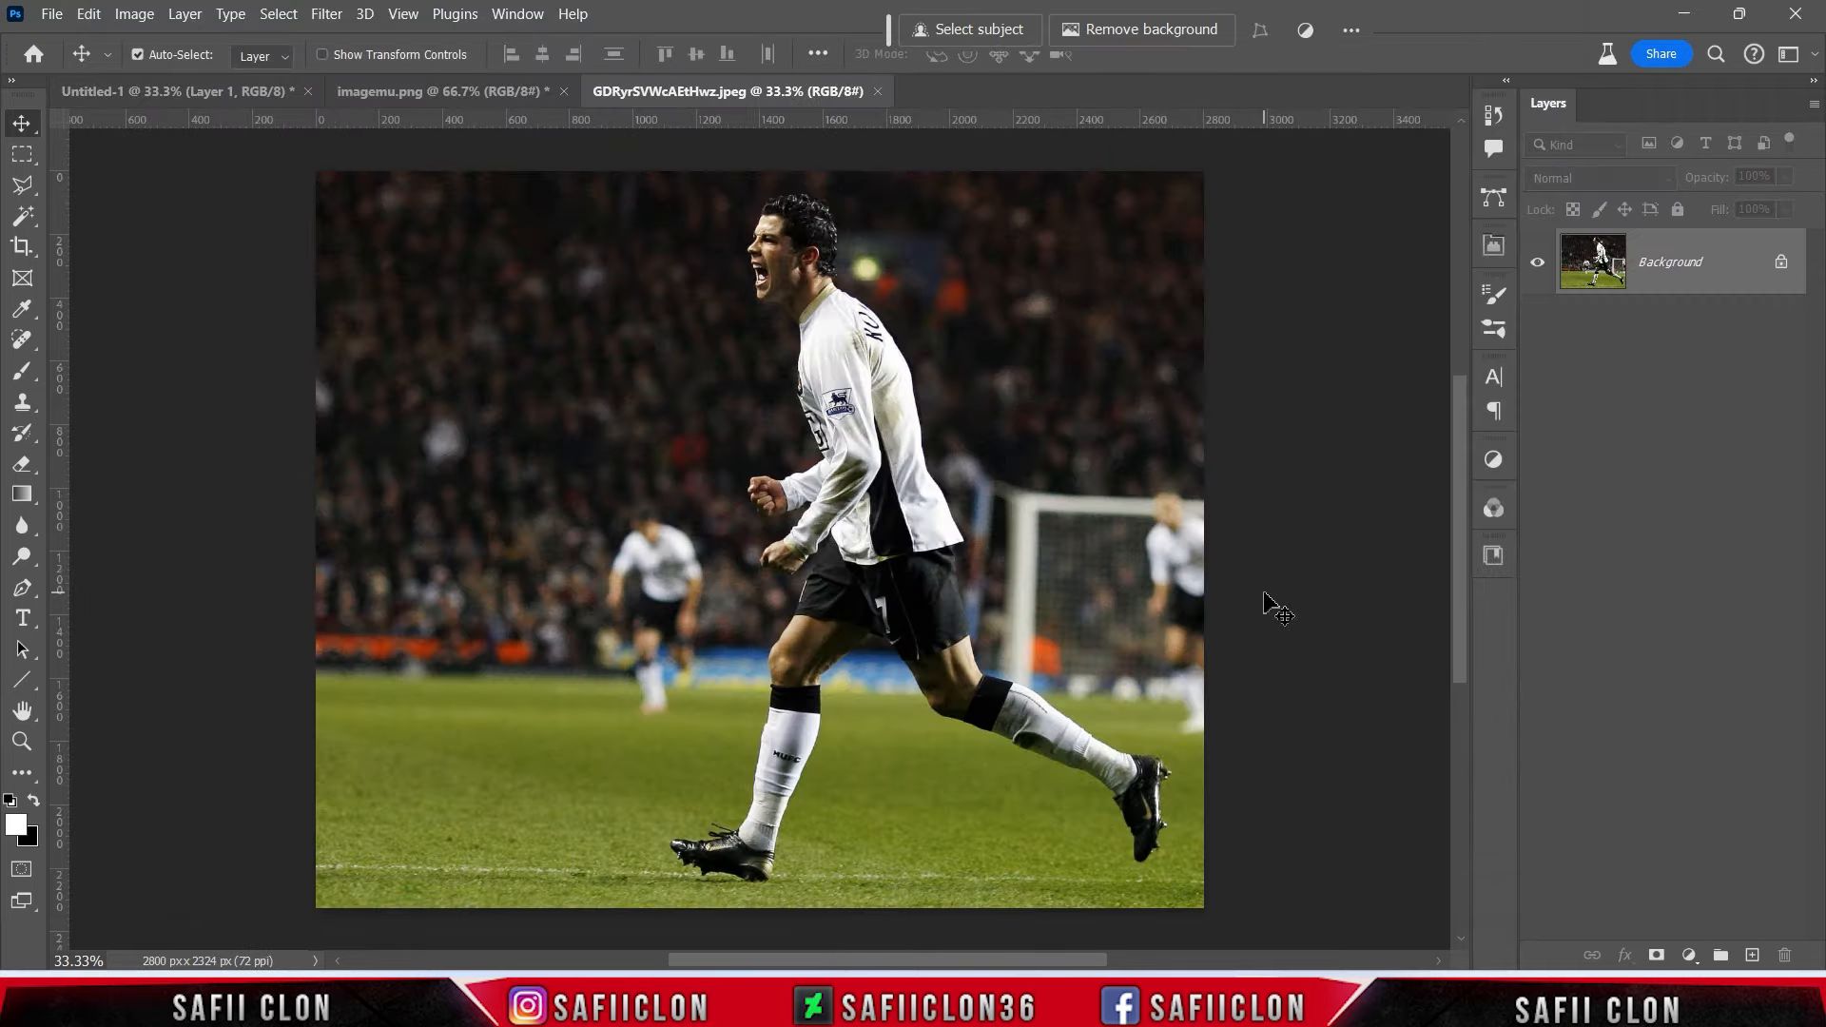
Select the running player in the foreground with the Quick Selection Tool.
{"action": "left_click", "coordinate": [20, 227]}
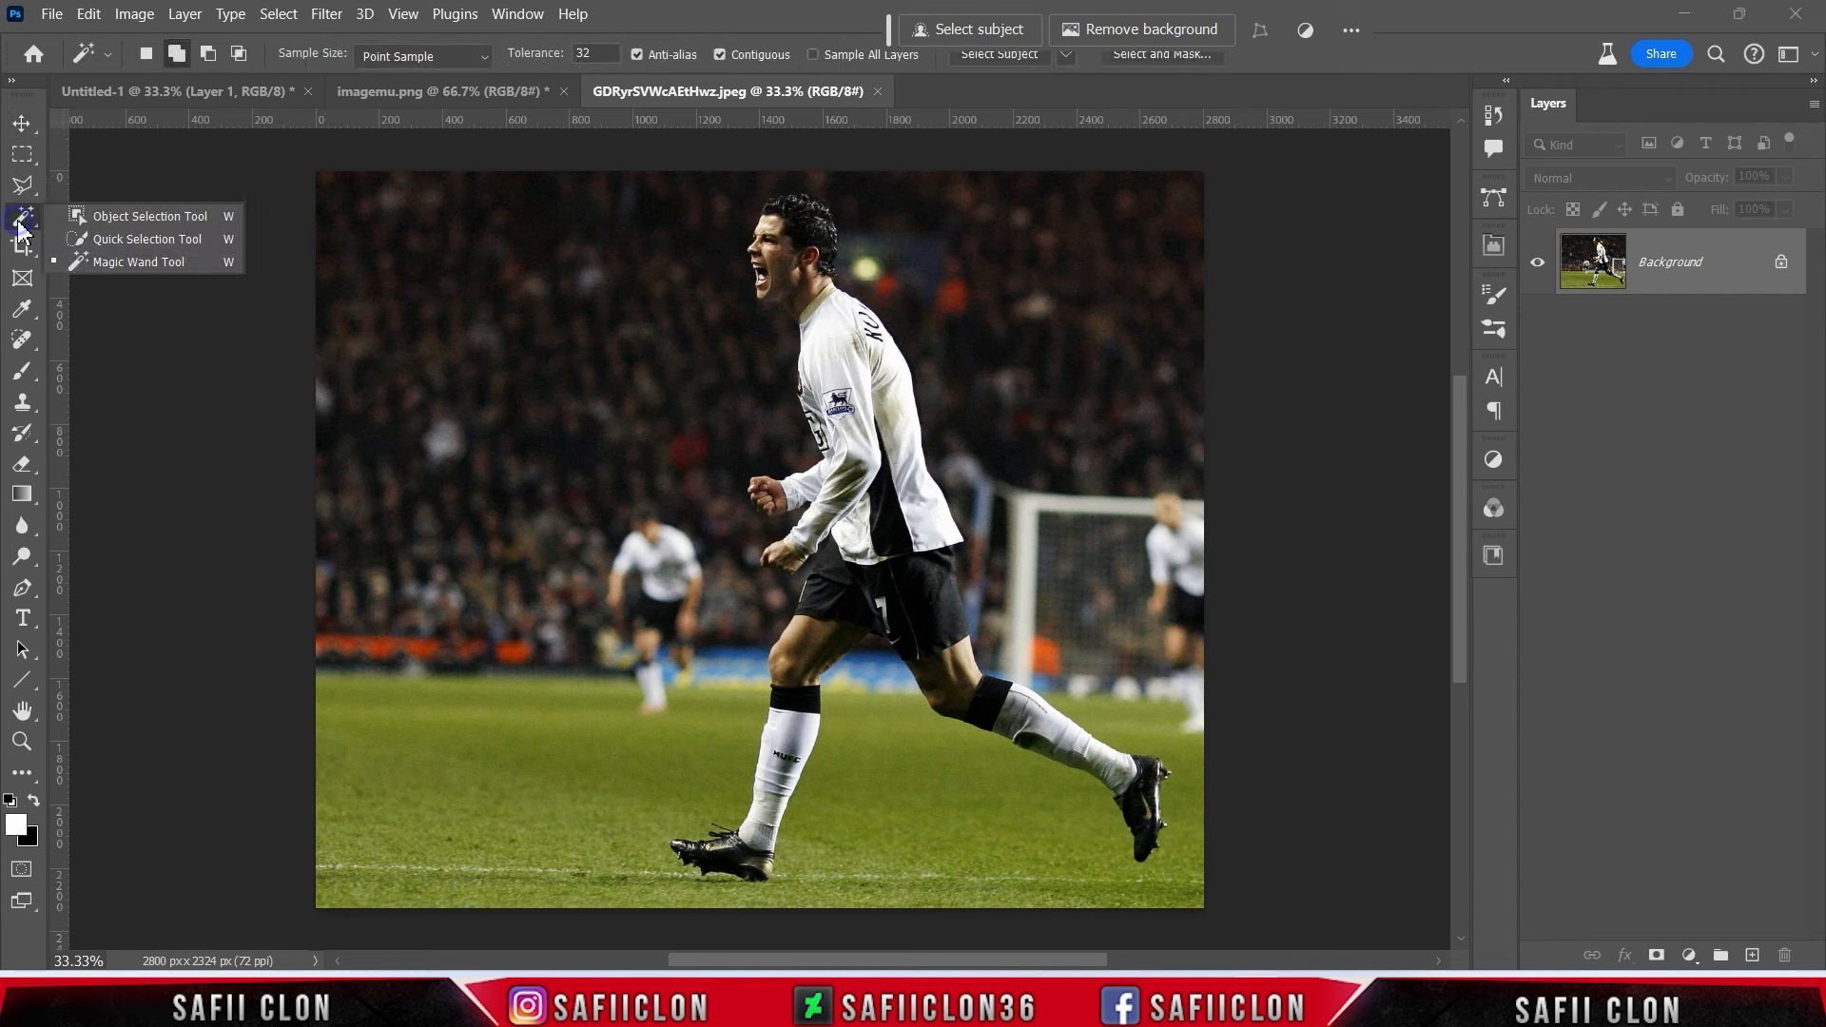
{"action": "left_click", "coordinate": [103, 240]}
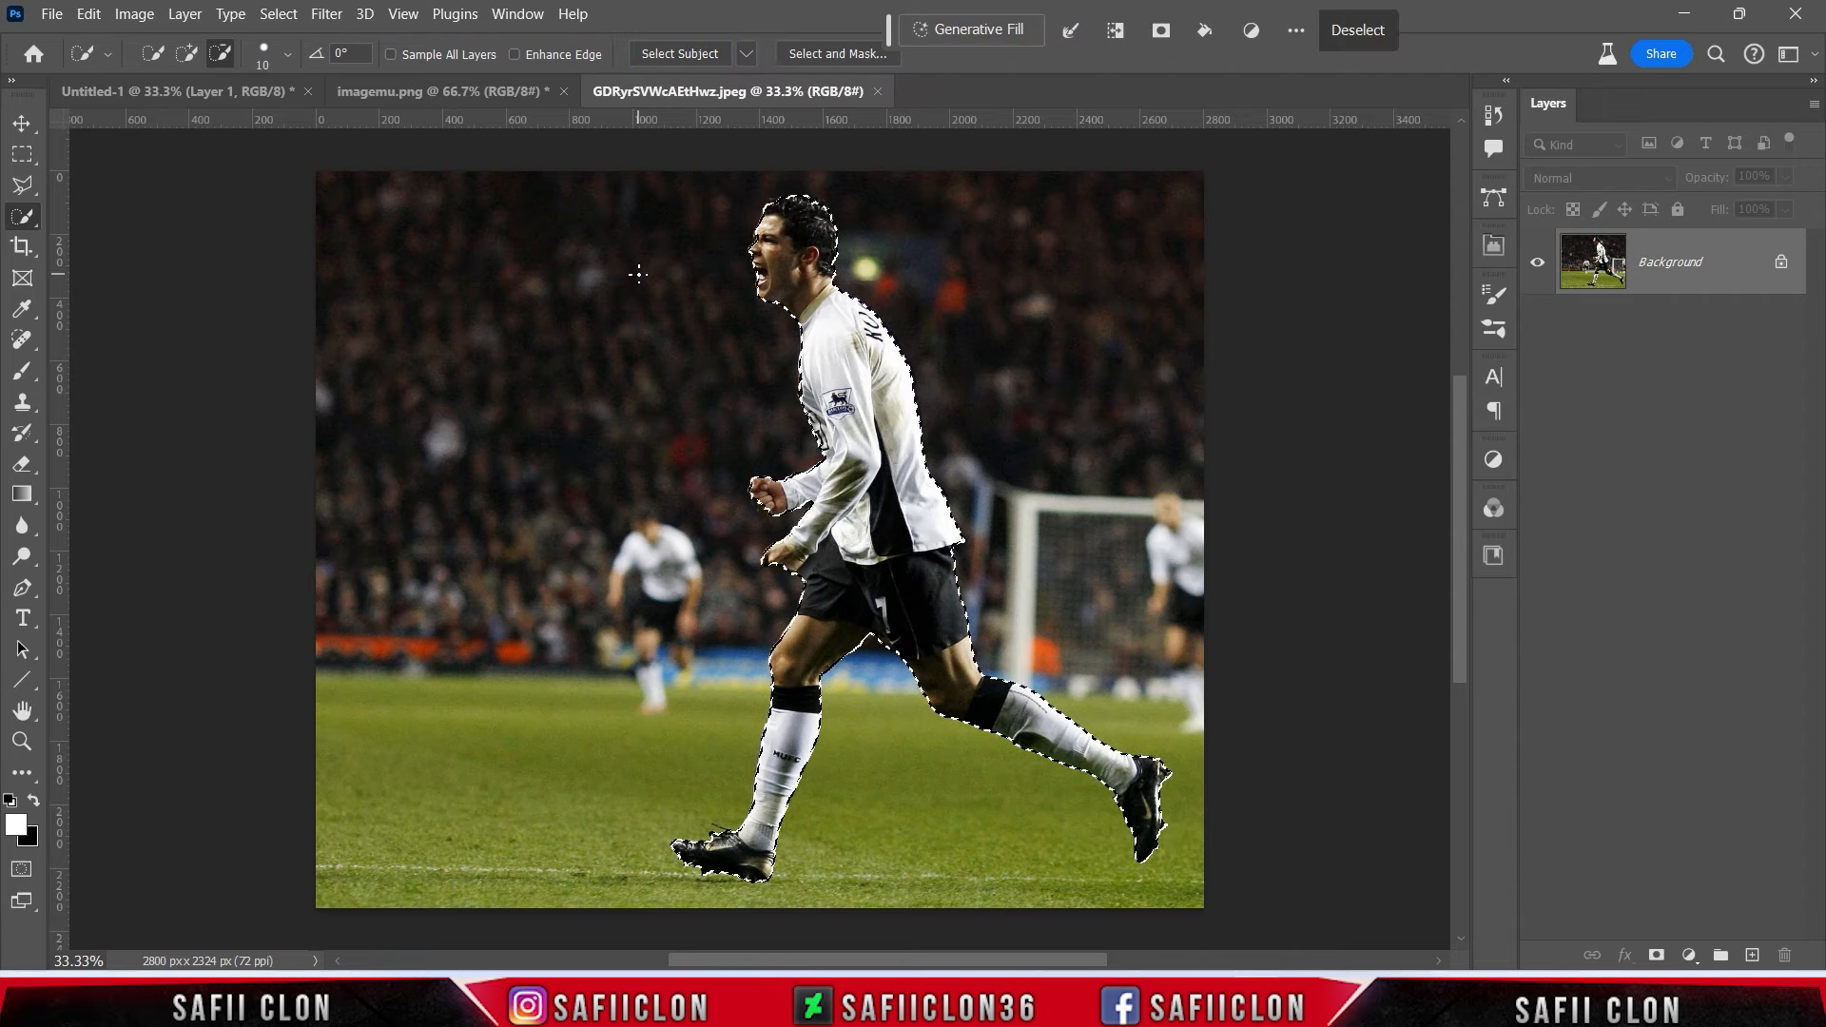
Add the missed hair edges around the player's head to the selection with a size 6 brush.
{"action": "key", "text": "ctrl+plus"}
{"action": "key", "text": "ctrl+plus"}
{"action": "scroll", "coordinate": [795, 380], "scroll_direction": "up", "scroll_amount": 3}
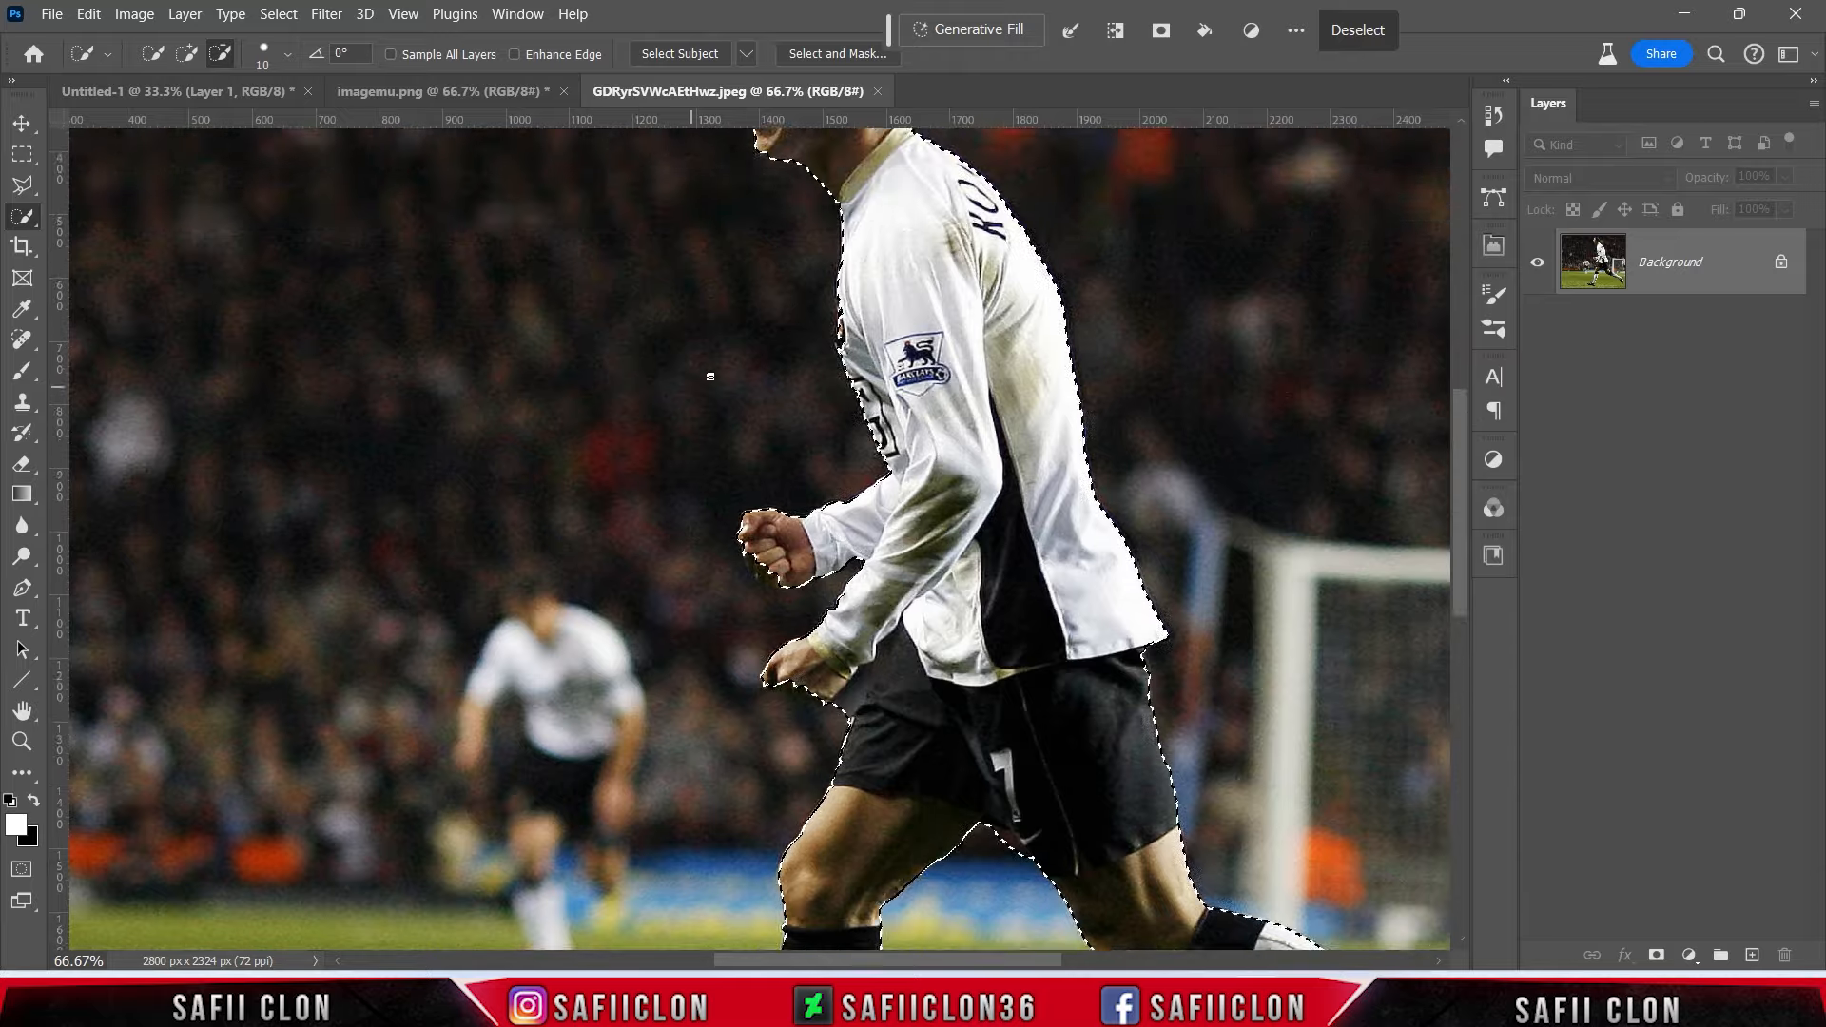
{"action": "scroll", "coordinate": [795, 379], "scroll_direction": "up", "scroll_amount": 3}
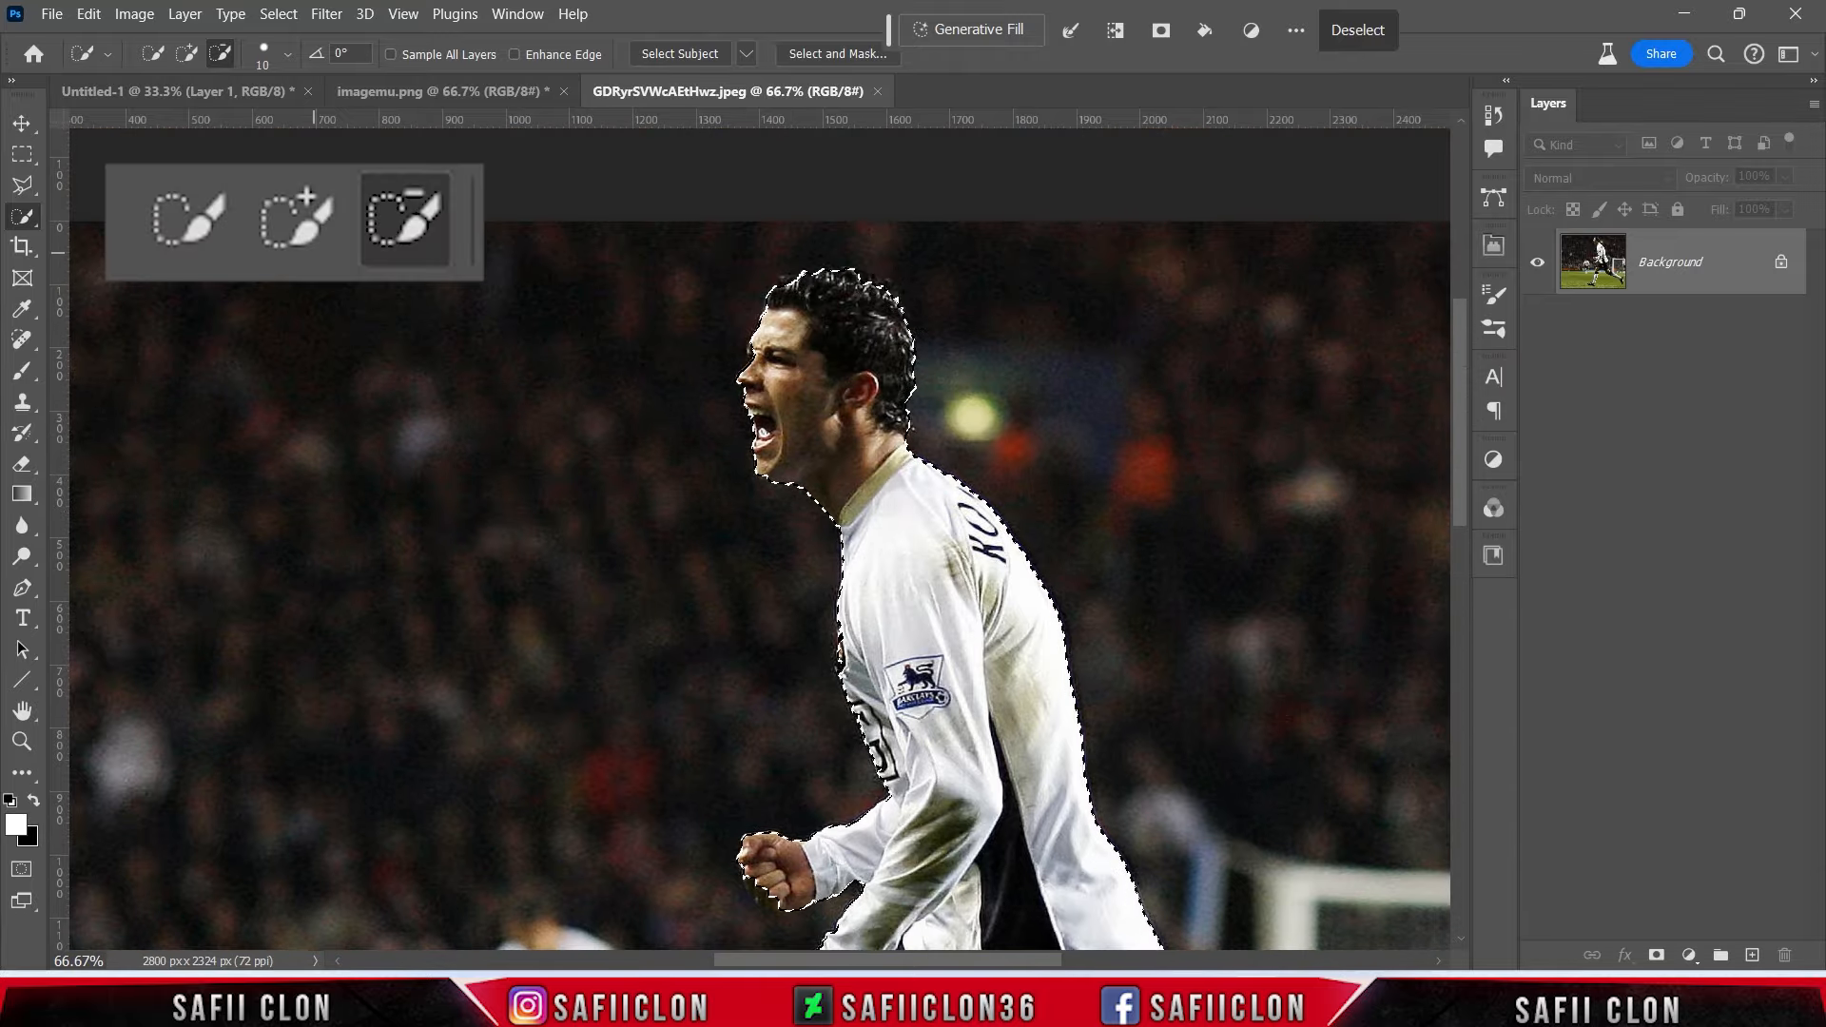
{"action": "left_click", "coordinate": [186, 53]}
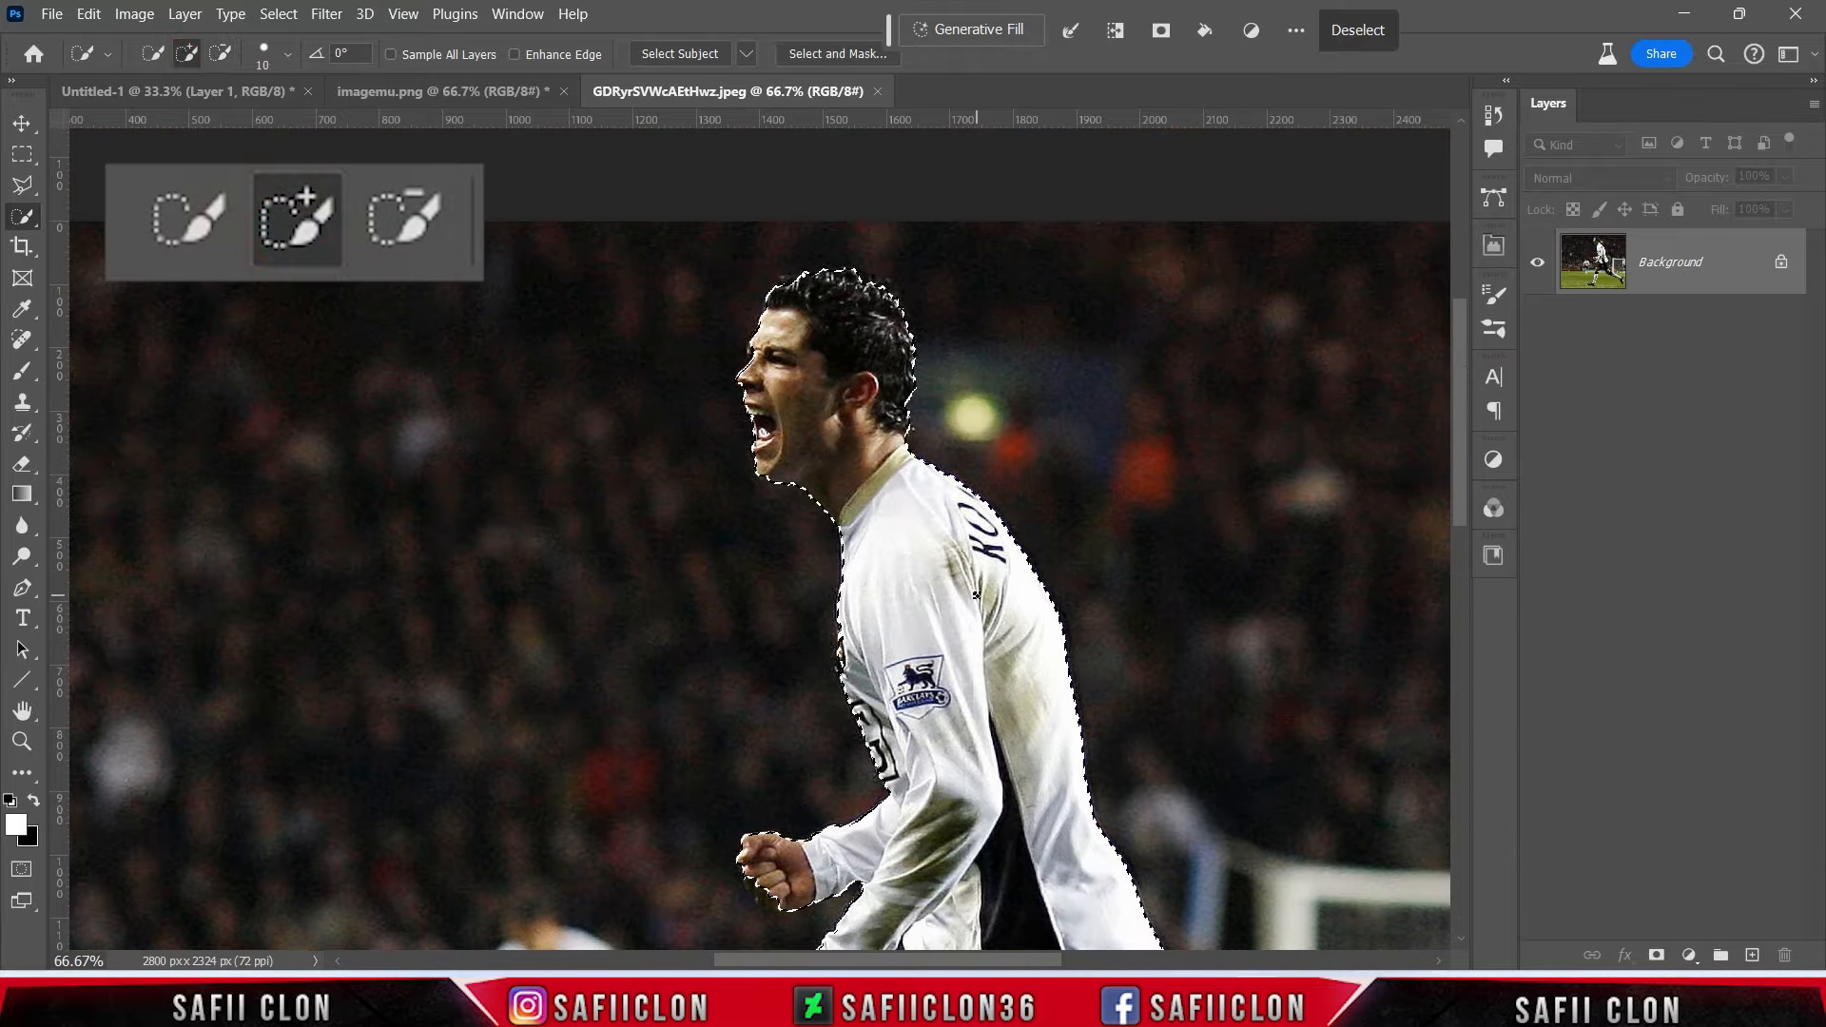
{"action": "key", "text": "ctrl+plus"}
{"action": "key", "text": "ctrl+plus"}
{"action": "scroll", "coordinate": [979, 580], "scroll_direction": "up", "scroll_amount": 5}
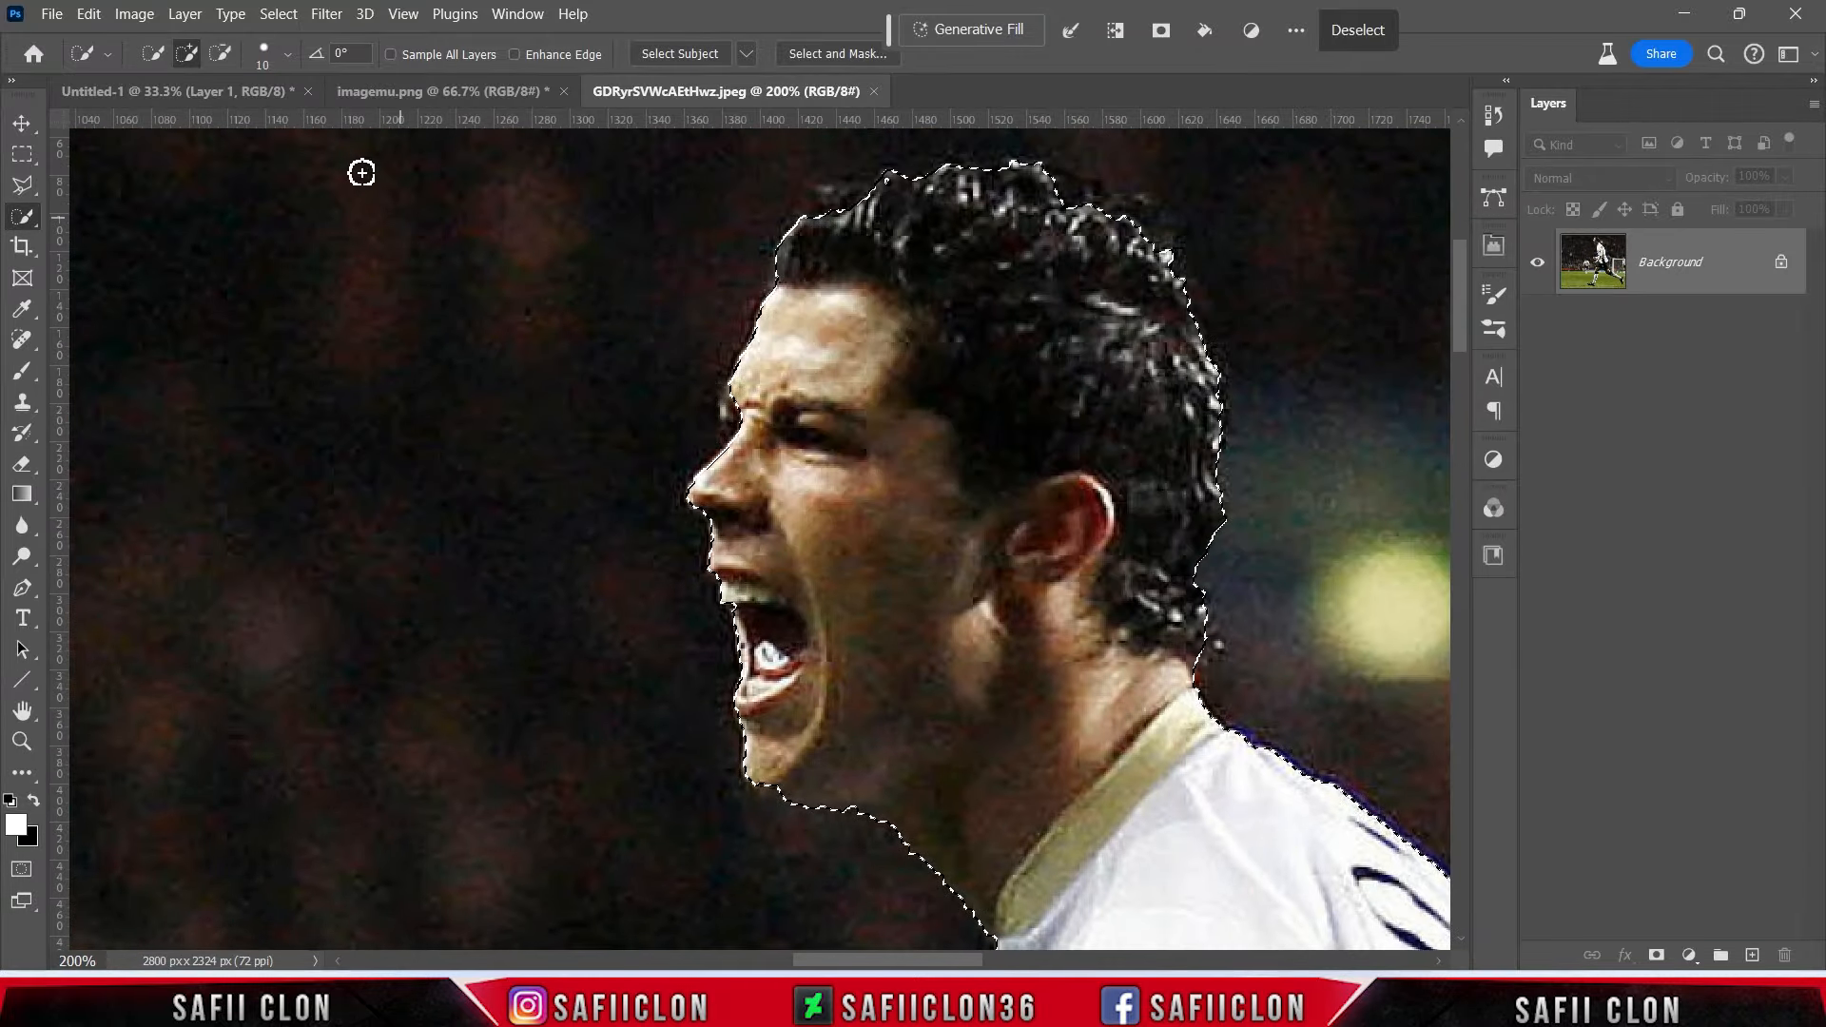
{"action": "left_click", "coordinate": [276, 53]}
{"action": "key", "text": "Down"}
{"action": "key", "text": "Down"}
{"action": "key", "text": "Down"}
{"action": "key", "text": "Return"}
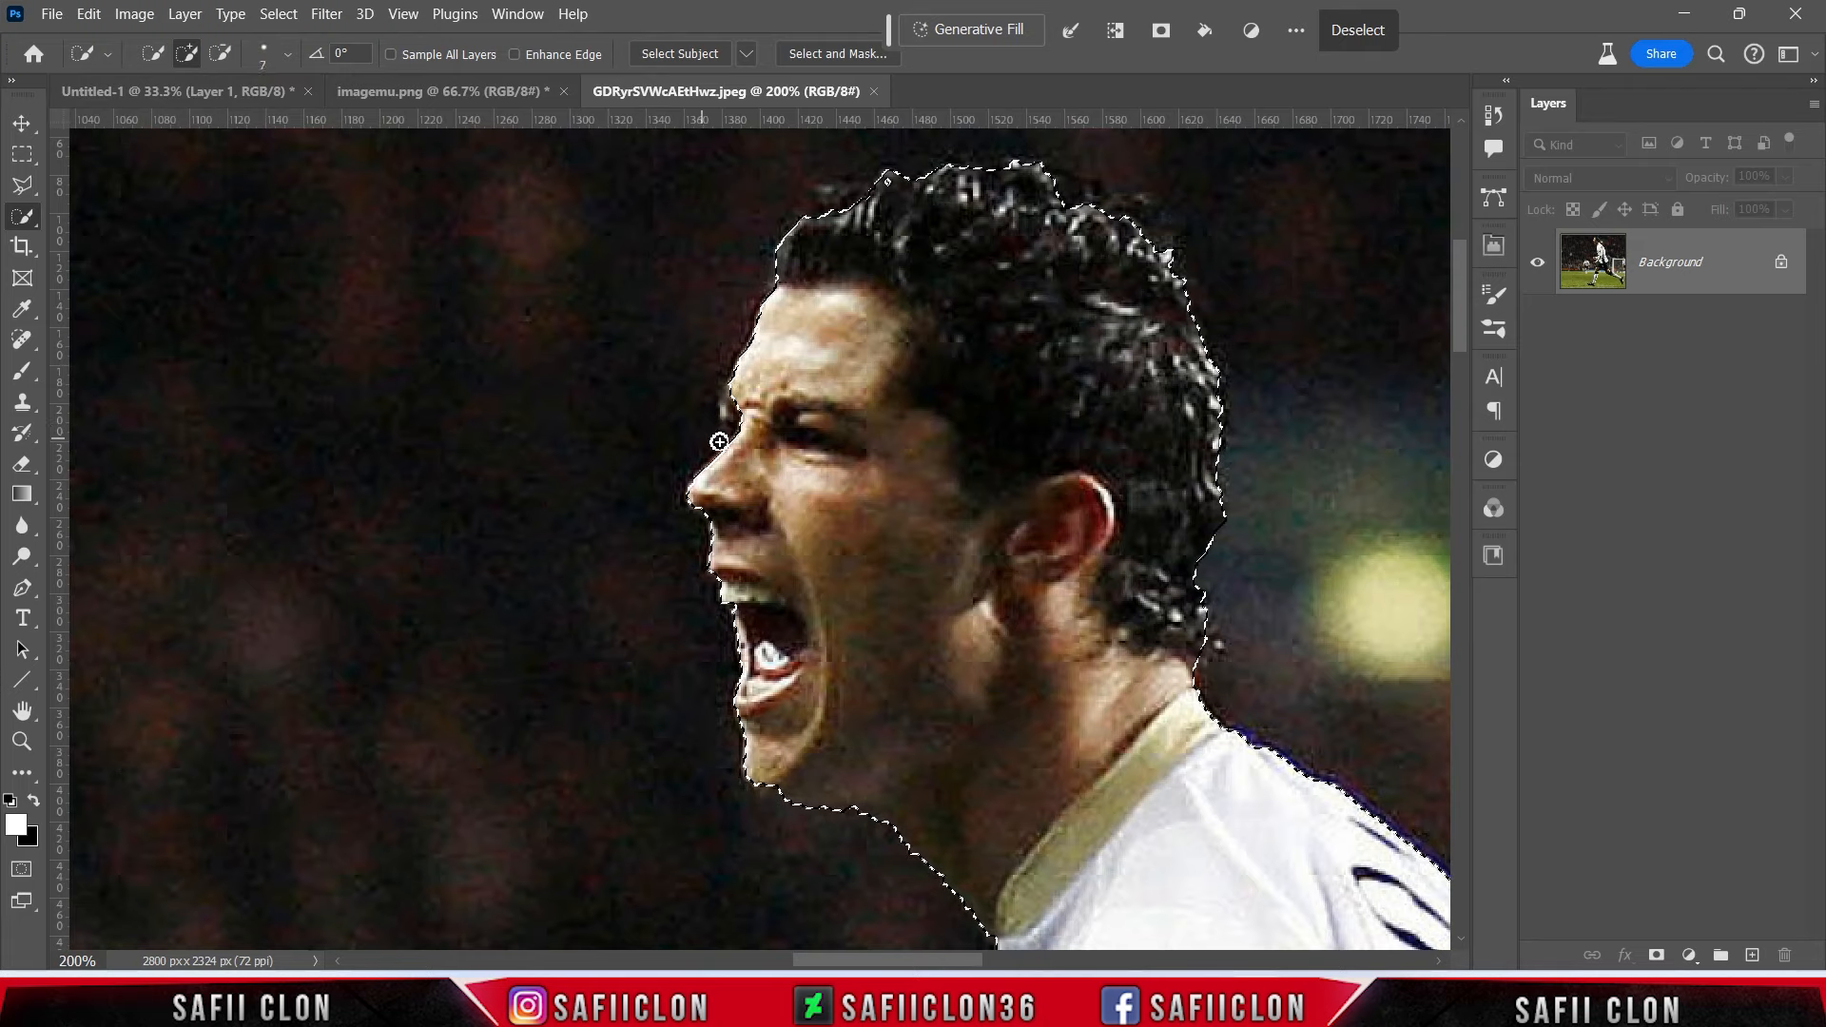
{"action": "scroll", "coordinate": [825, 279], "scroll_direction": "up", "scroll_amount": 2}
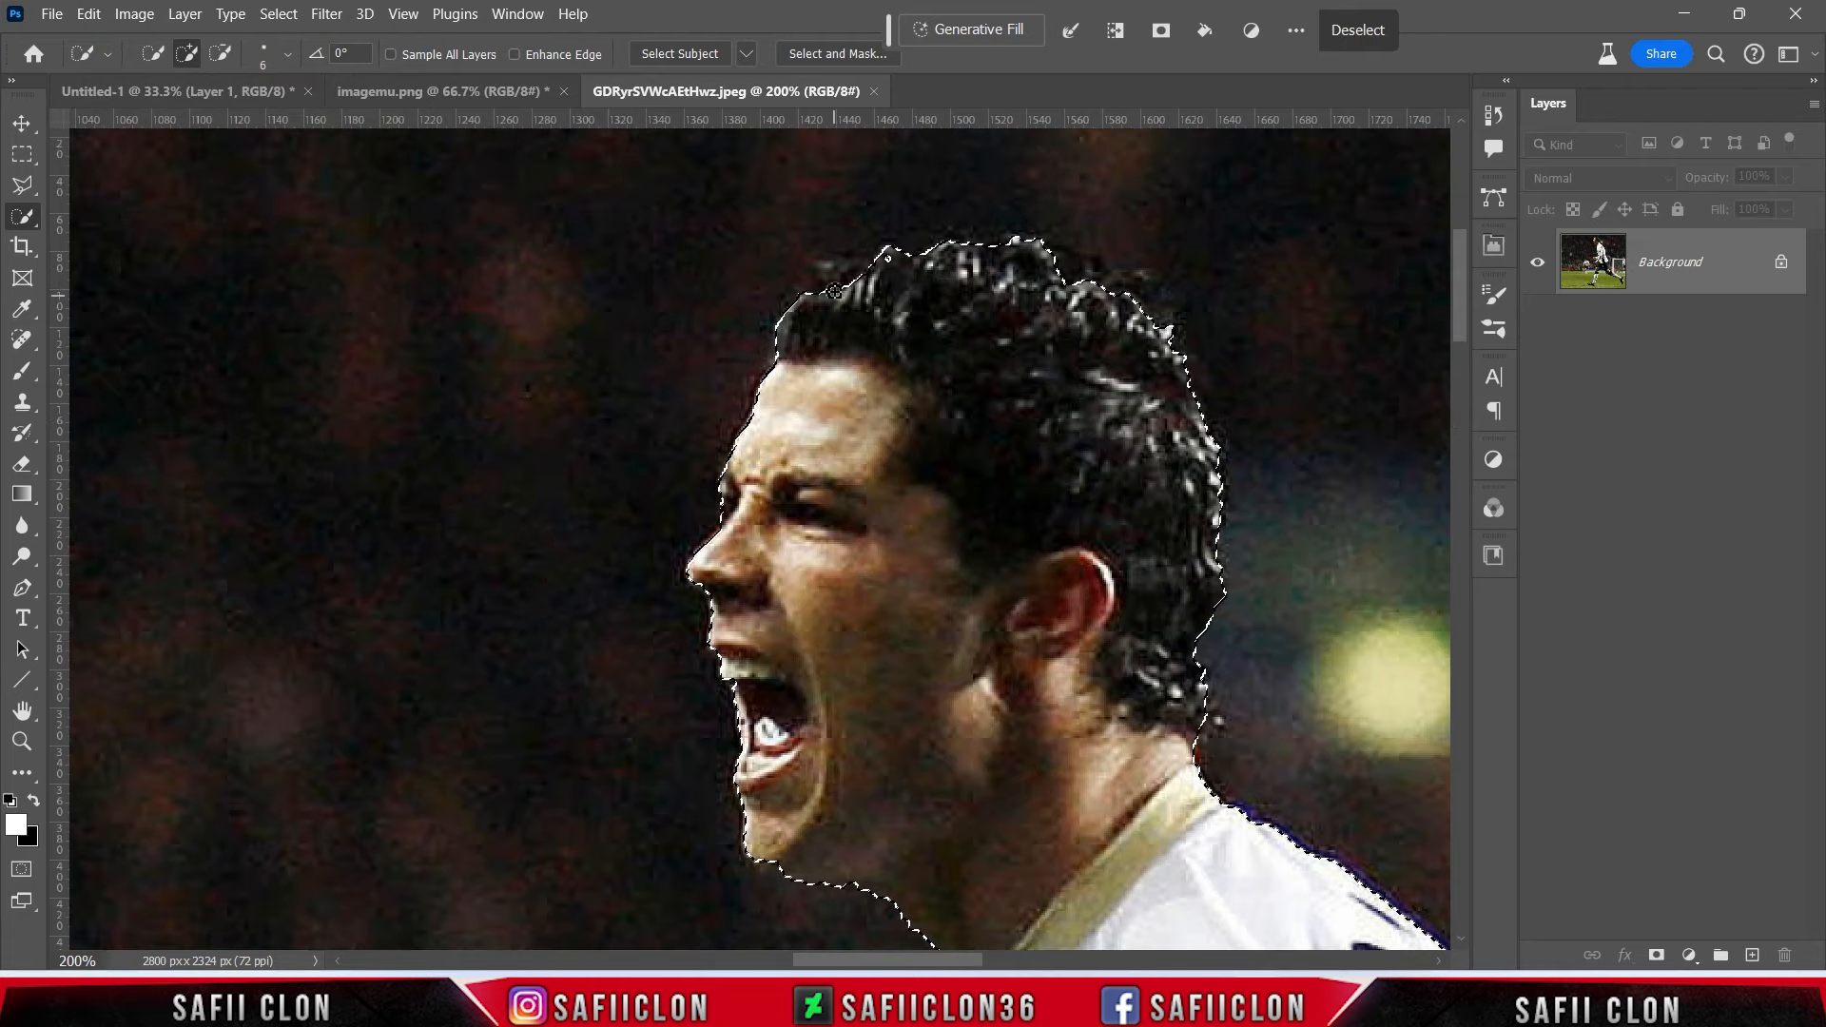
{"action": "left_click_drag", "start_coordinate": [825, 279], "coordinate": [877, 264]}
{"action": "left_click_drag", "start_coordinate": [1058, 269], "coordinate": [1153, 310]}
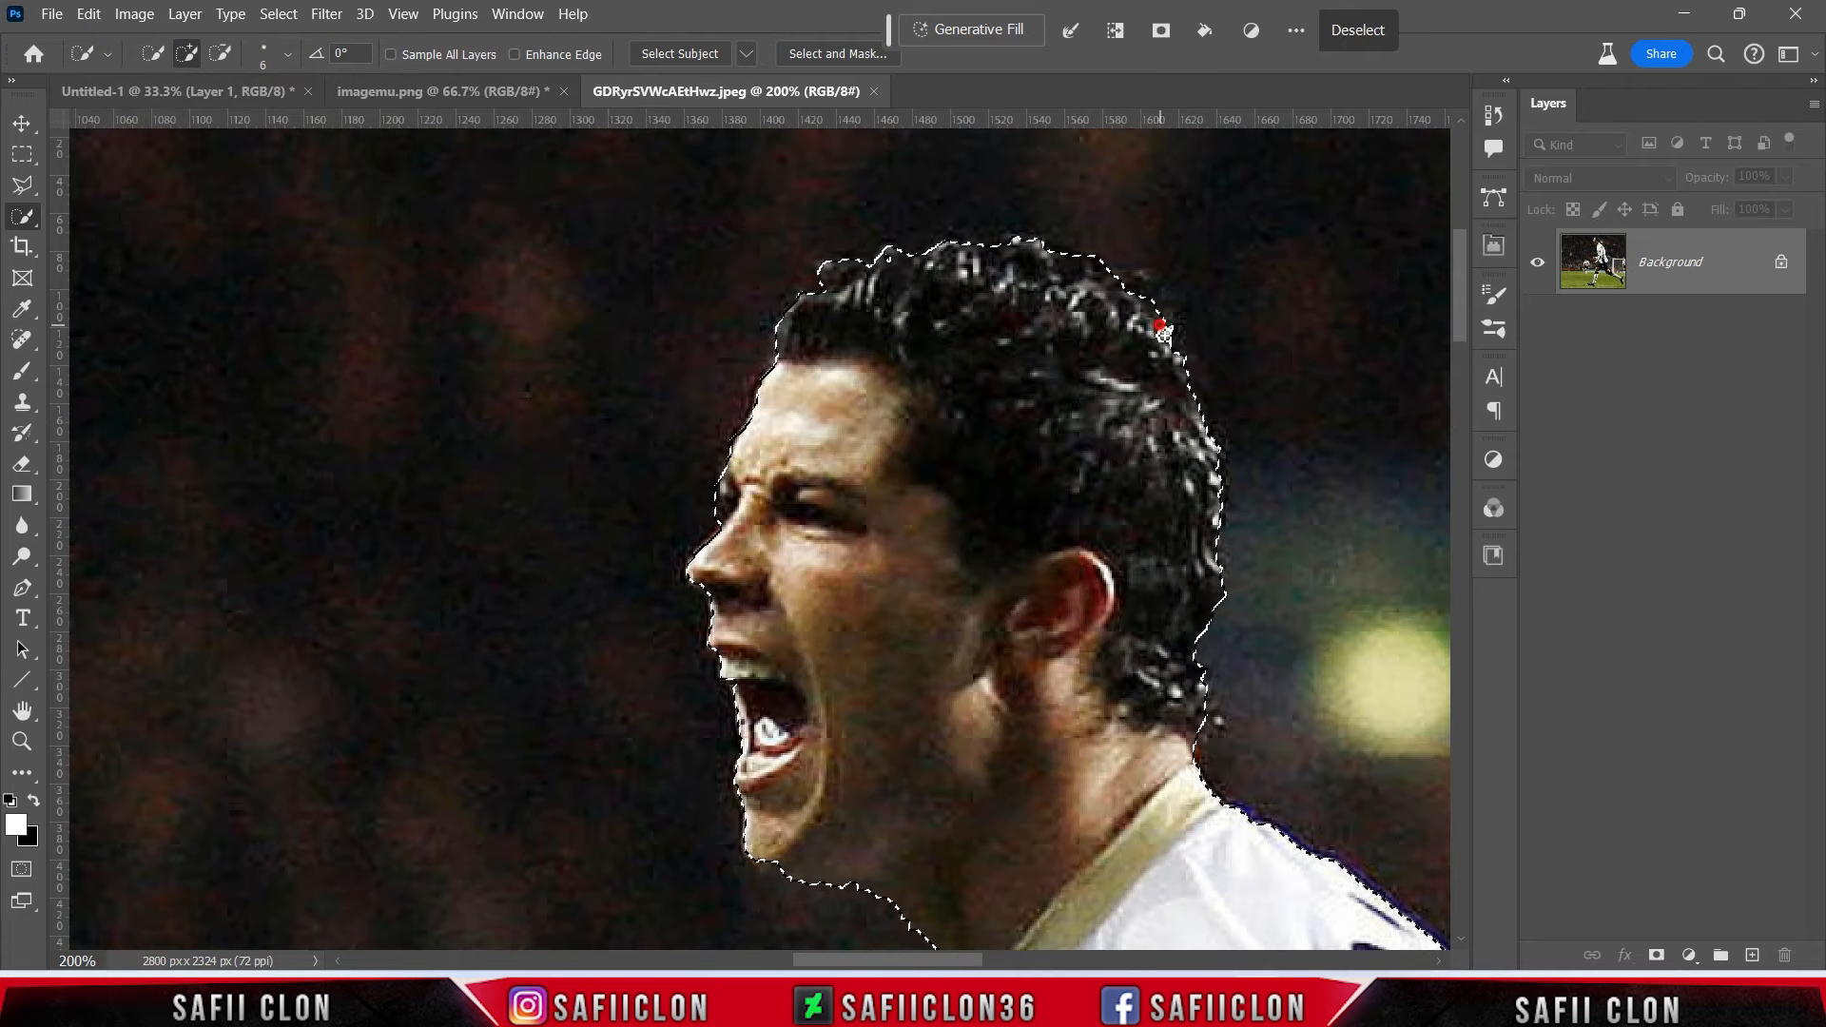
Add the missed shirt front and both fists to the selection, and subtract the background gap between the lower wrist and the shorts.
{"action": "scroll", "coordinate": [1133, 469], "scroll_direction": "down", "scroll_amount": 9}
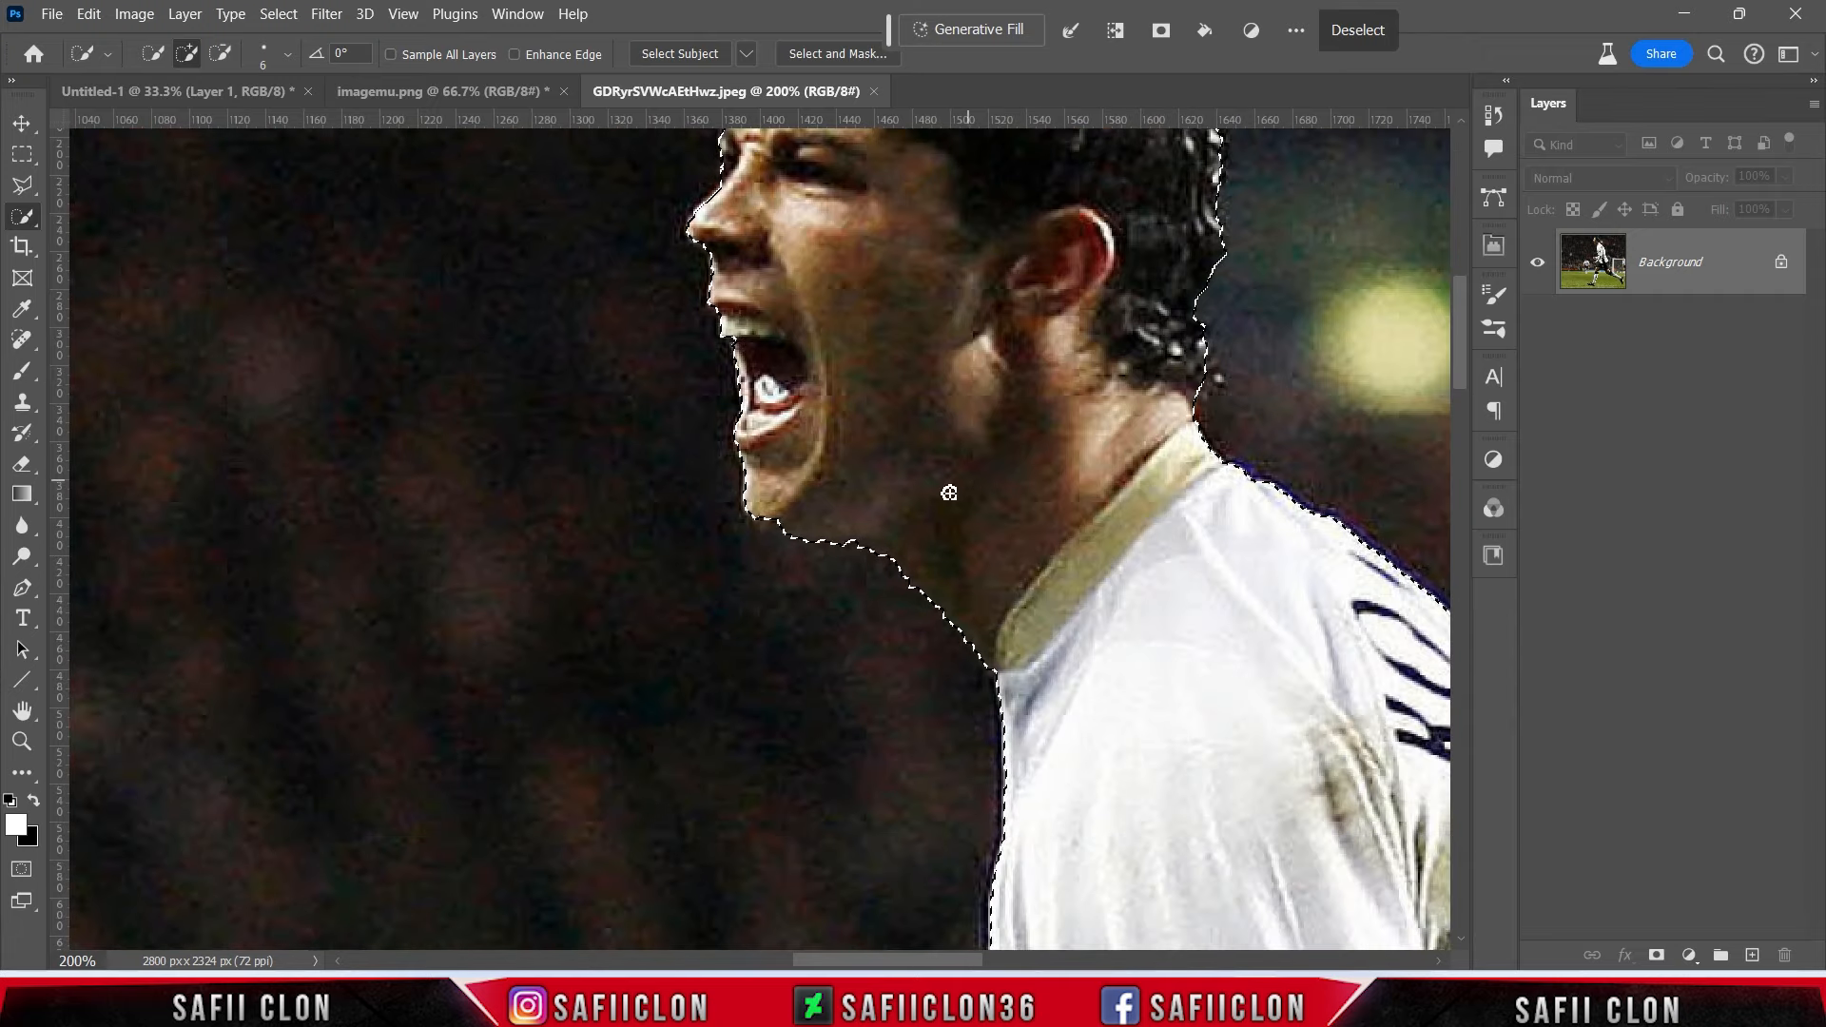
{"action": "scroll", "coordinate": [951, 494], "scroll_direction": "down", "scroll_amount": 14}
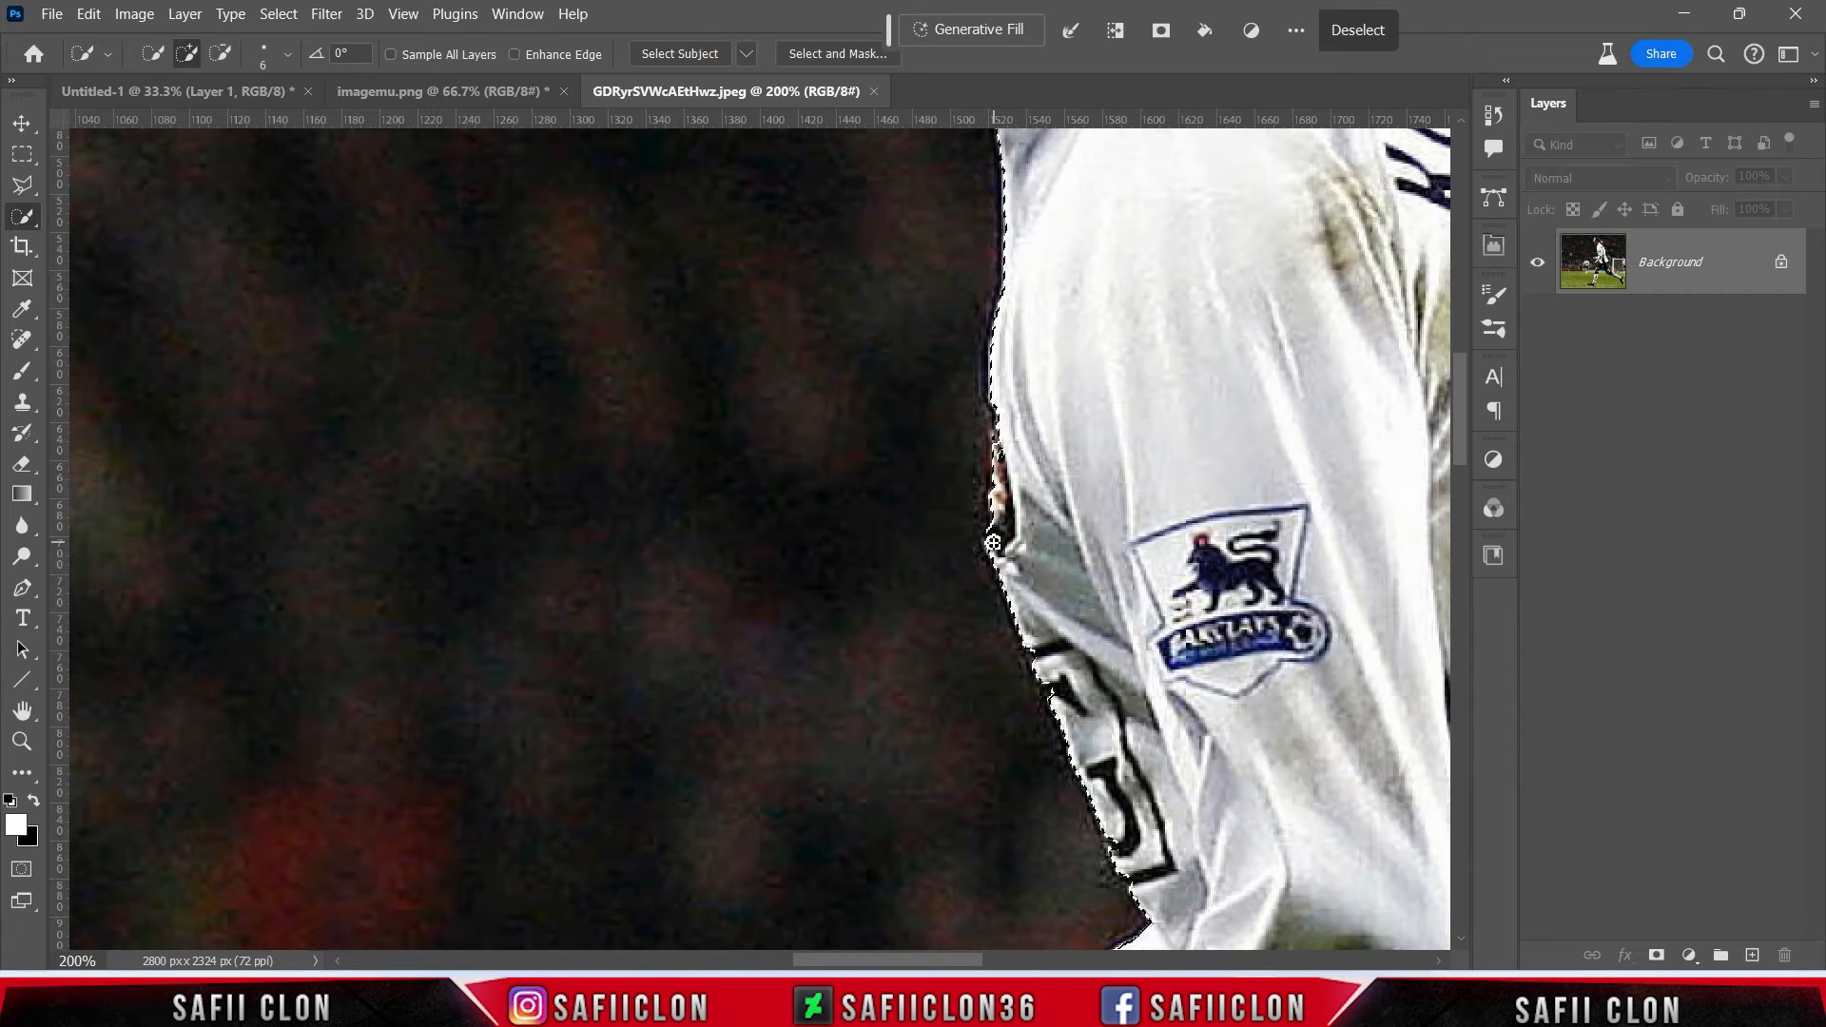
{"action": "scroll", "coordinate": [1003, 428], "scroll_direction": "down", "scroll_amount": 10}
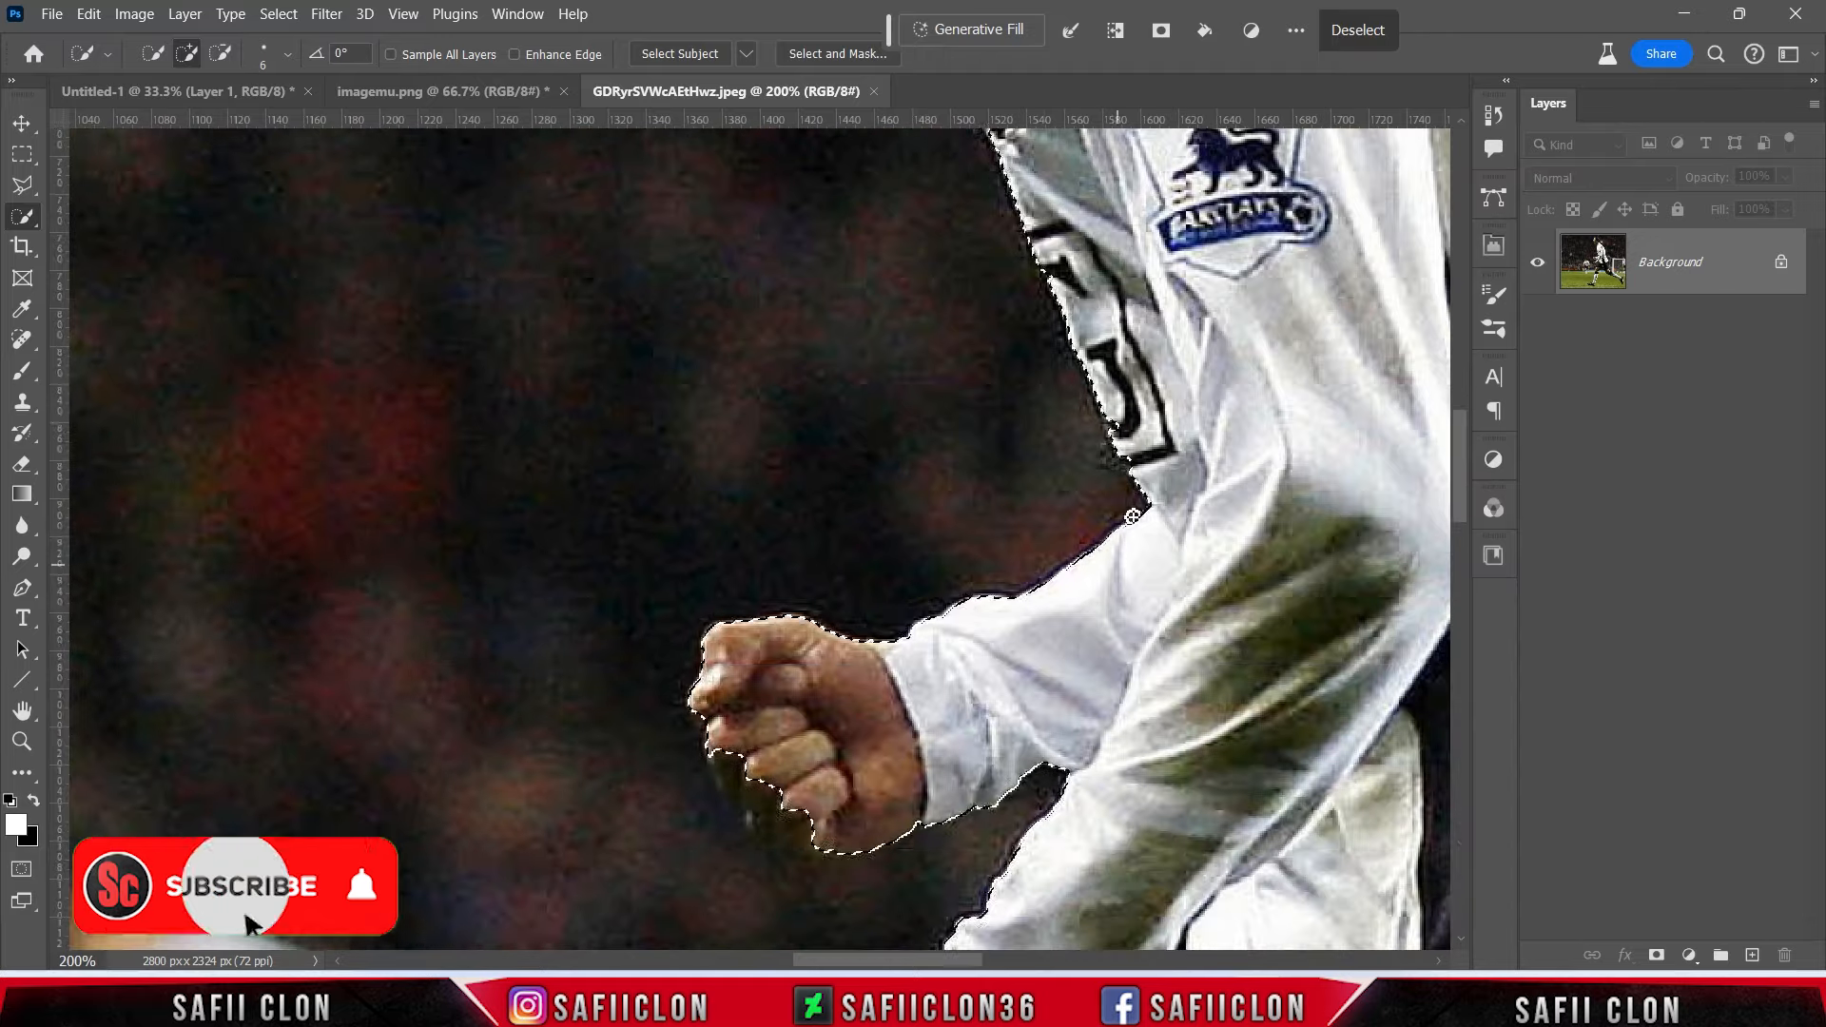
{"action": "scroll", "coordinate": [932, 537], "scroll_direction": "down", "scroll_amount": 5}
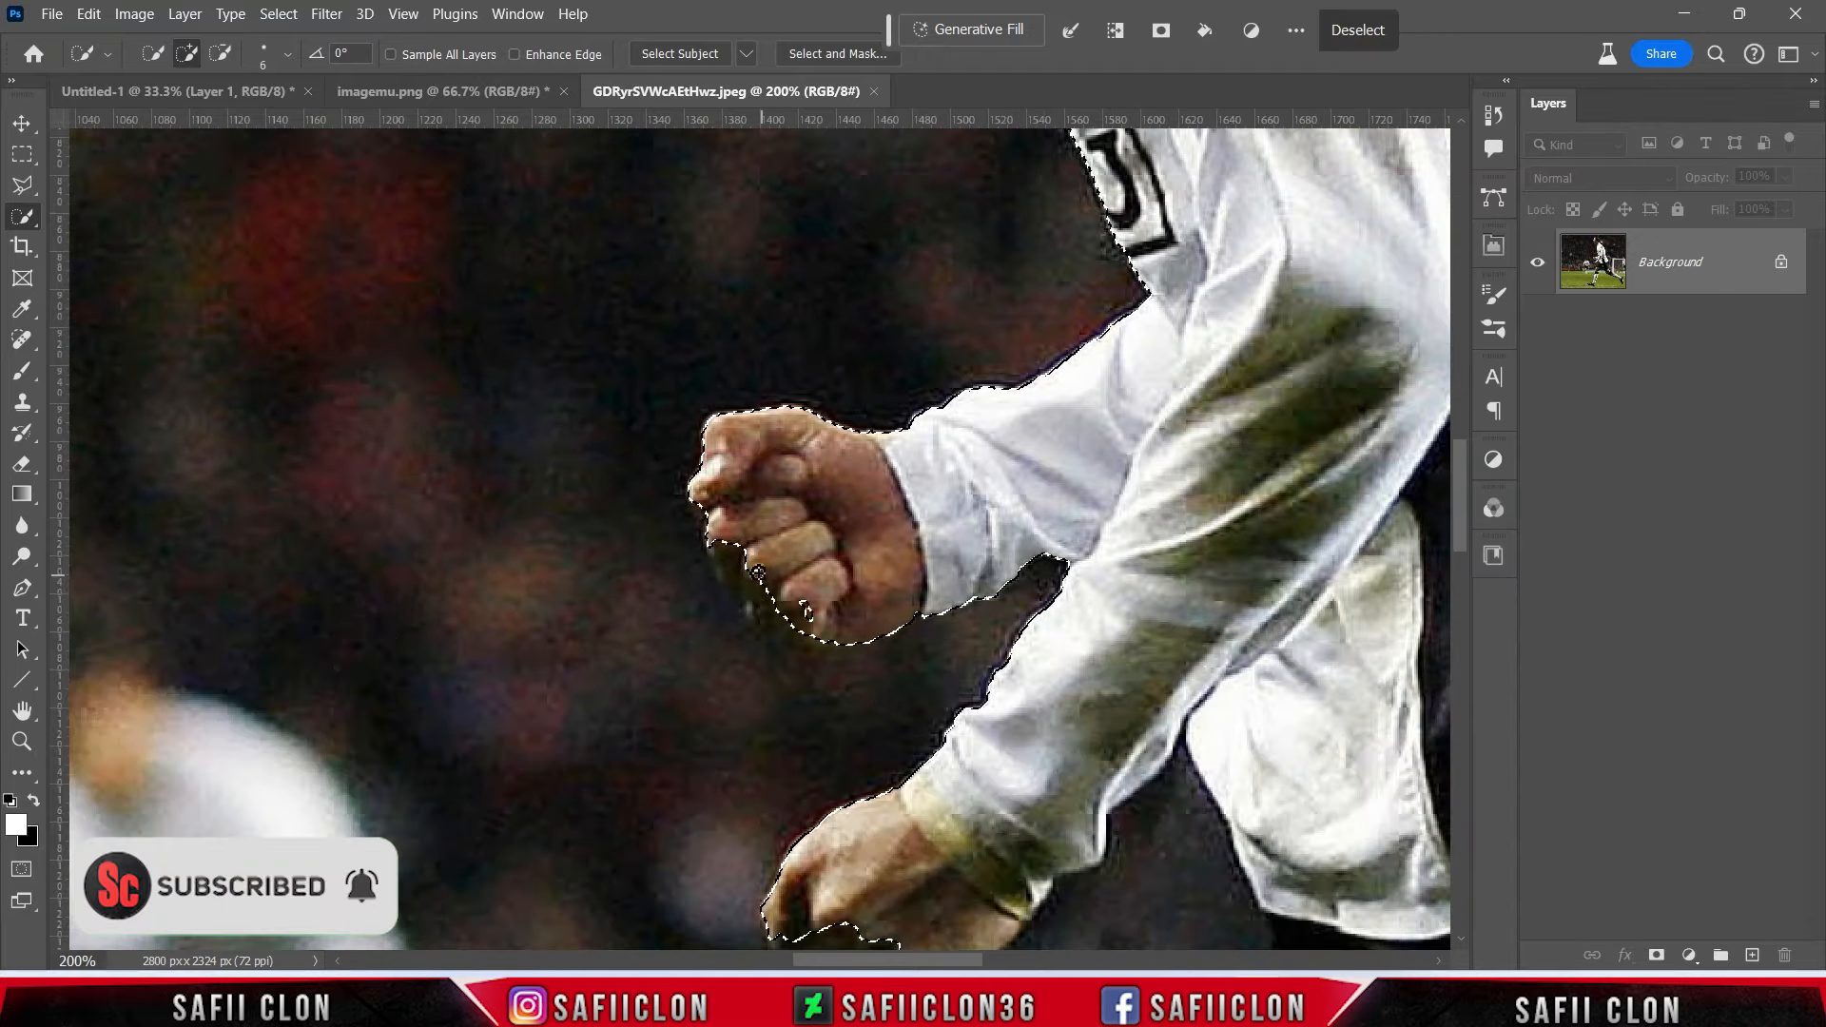
{"action": "scroll", "coordinate": [776, 607], "scroll_direction": "down", "scroll_amount": 4}
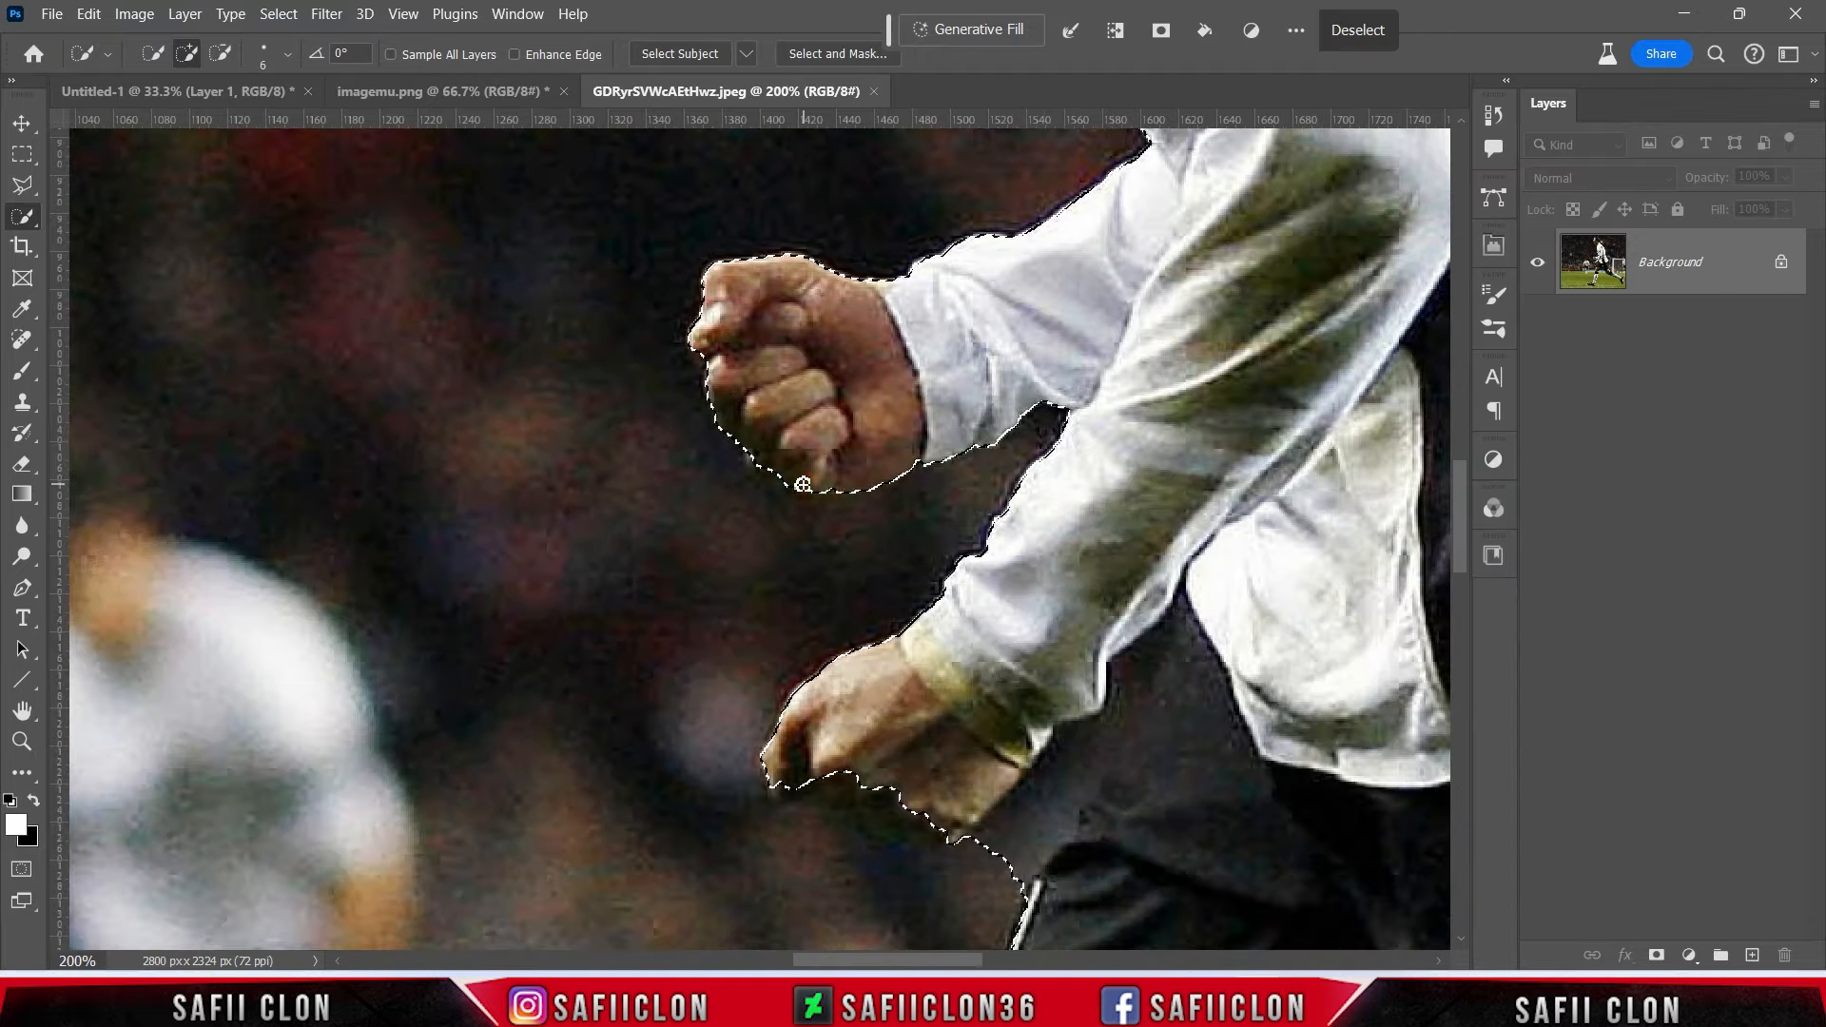
{"action": "scroll", "coordinate": [927, 640], "scroll_direction": "down", "scroll_amount": 5}
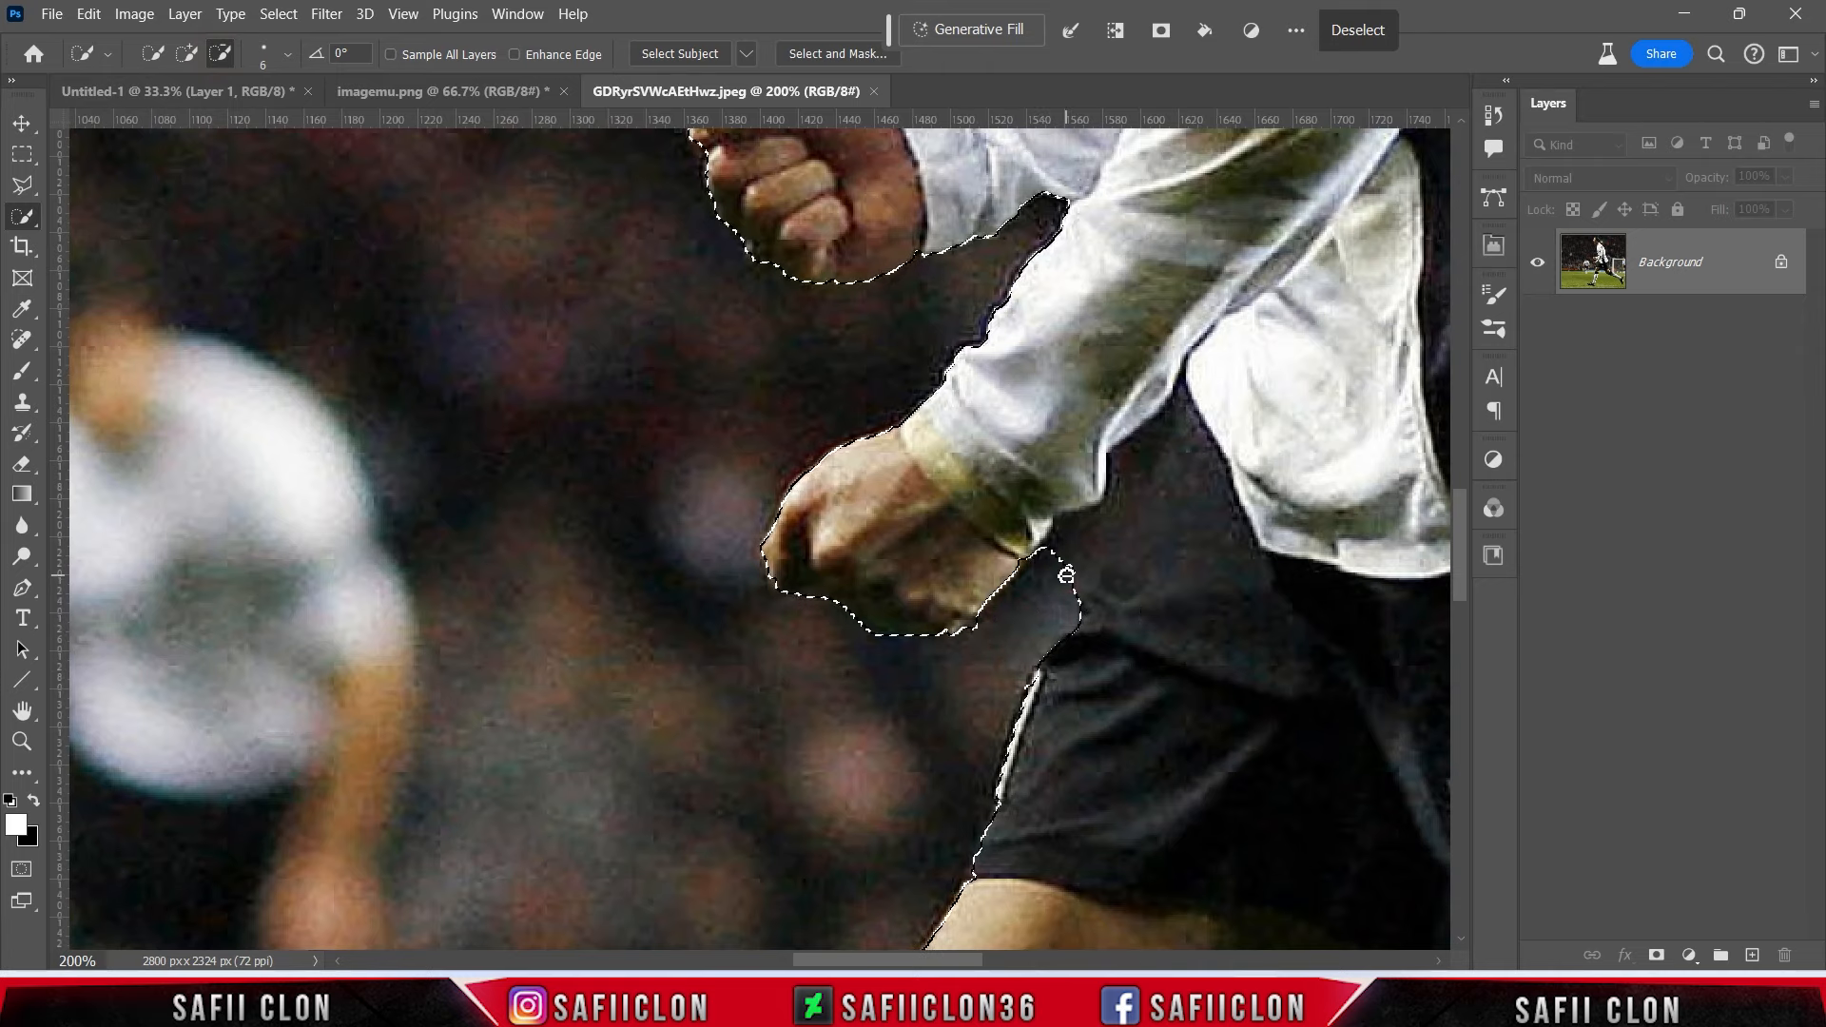
{"action": "left_click_drag", "start_coordinate": [1084, 591], "coordinate": [1053, 557]}
Mask out the background around the selected player and copy the masked layer into the Untitled-1 document.
{"action": "key", "text": "ctrl+minus"}
{"action": "key", "text": "ctrl+minus"}
{"action": "key", "text": "ctrl+minus"}
{"action": "scroll", "coordinate": [1185, 565], "scroll_direction": "up", "scroll_amount": 3}
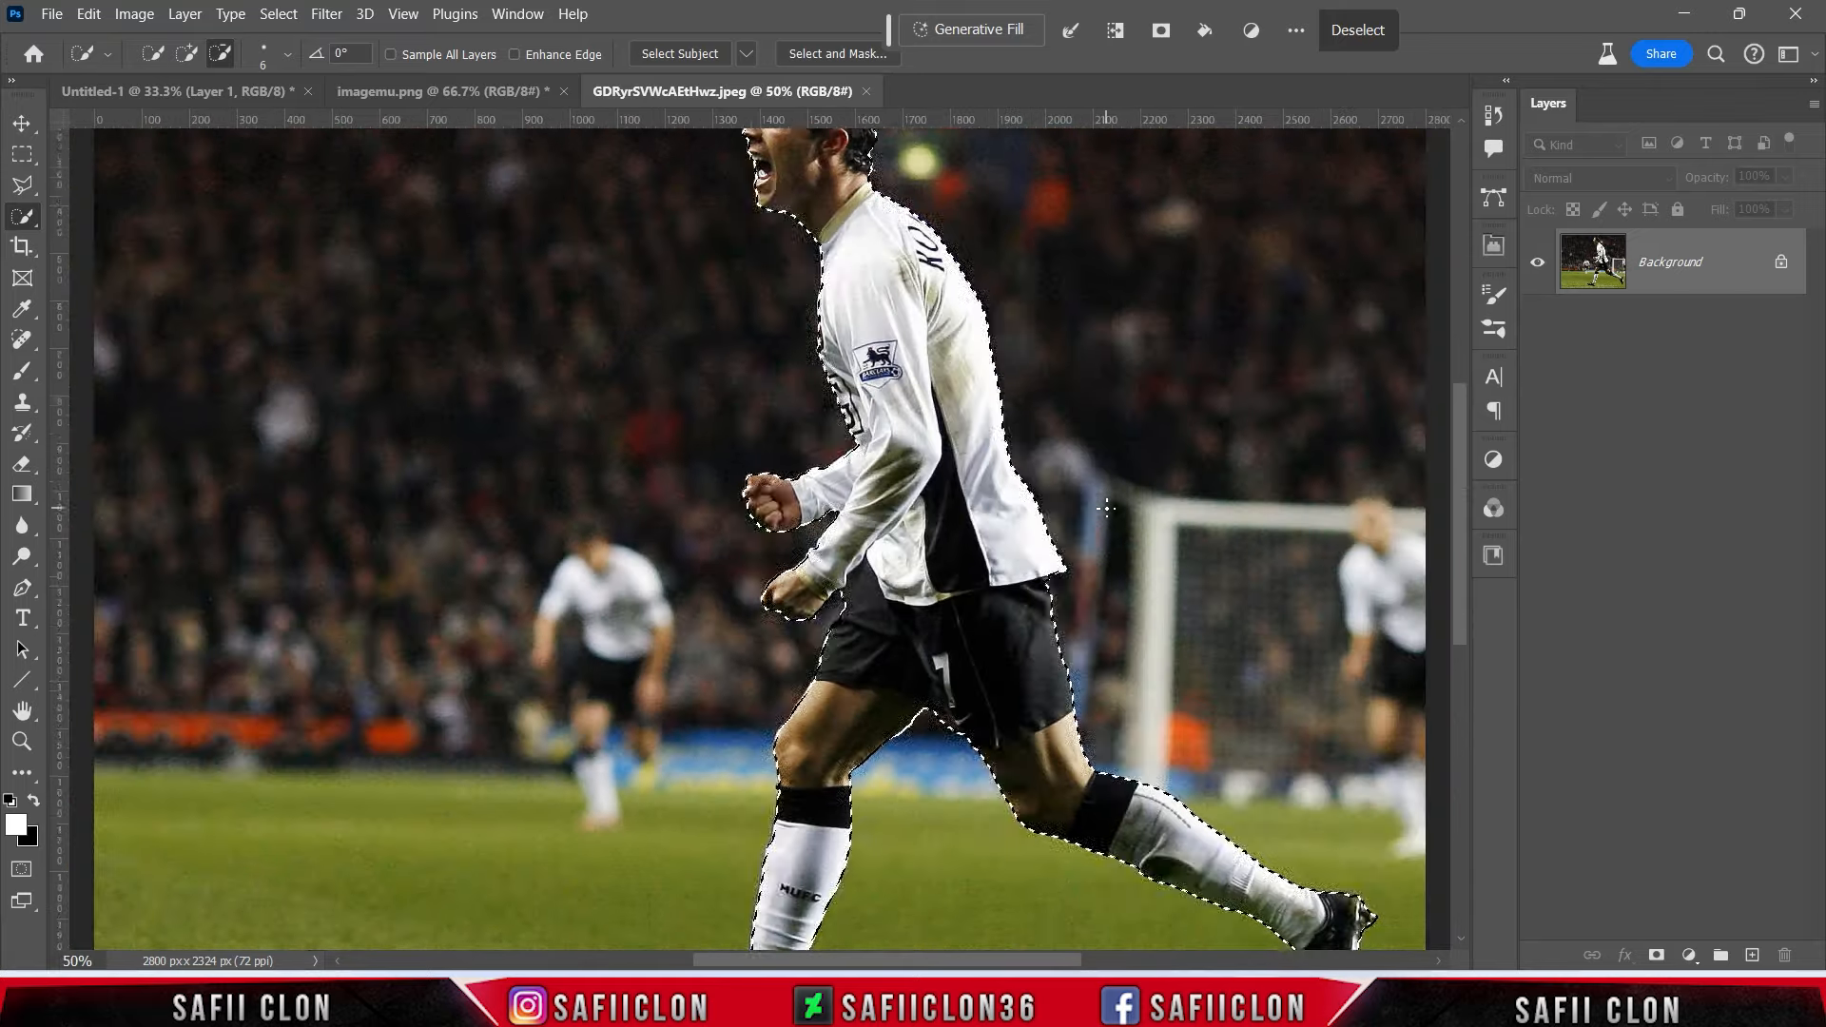
{"action": "key", "text": "ctrl+minus"}
{"action": "key", "text": "ctrl+minus"}
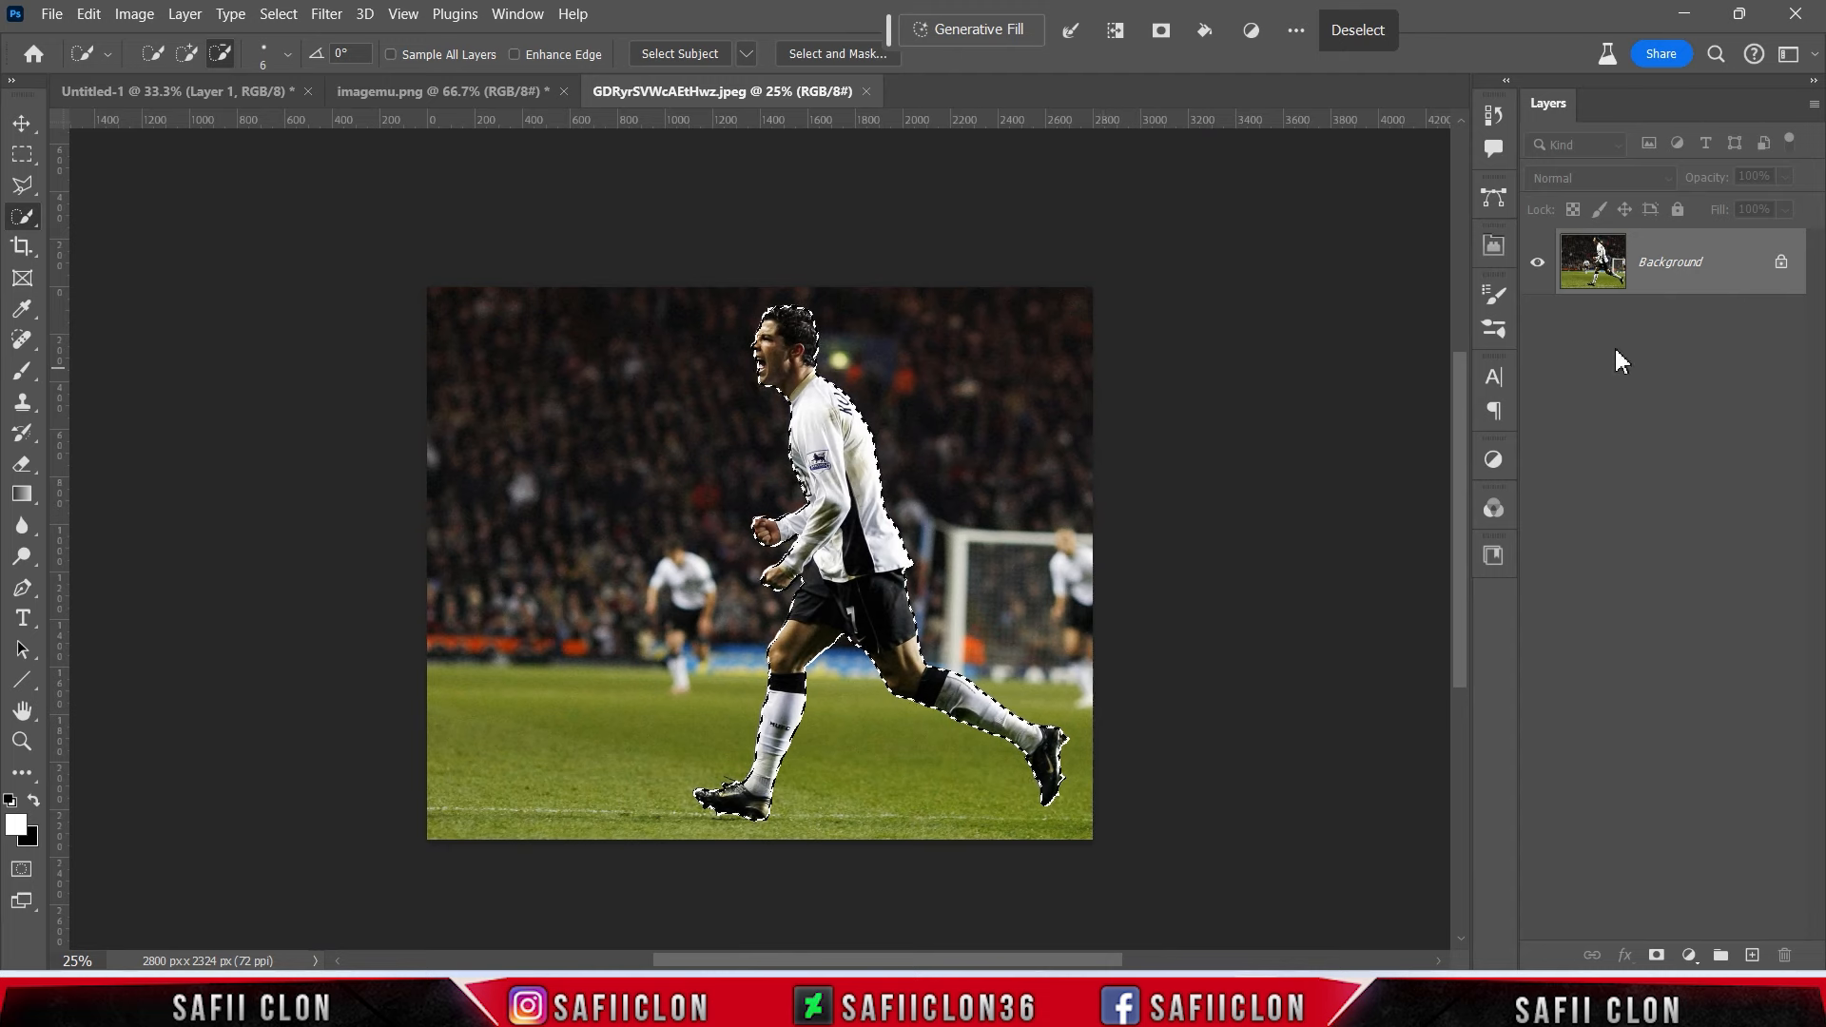
{"action": "left_click", "coordinate": [1656, 954]}
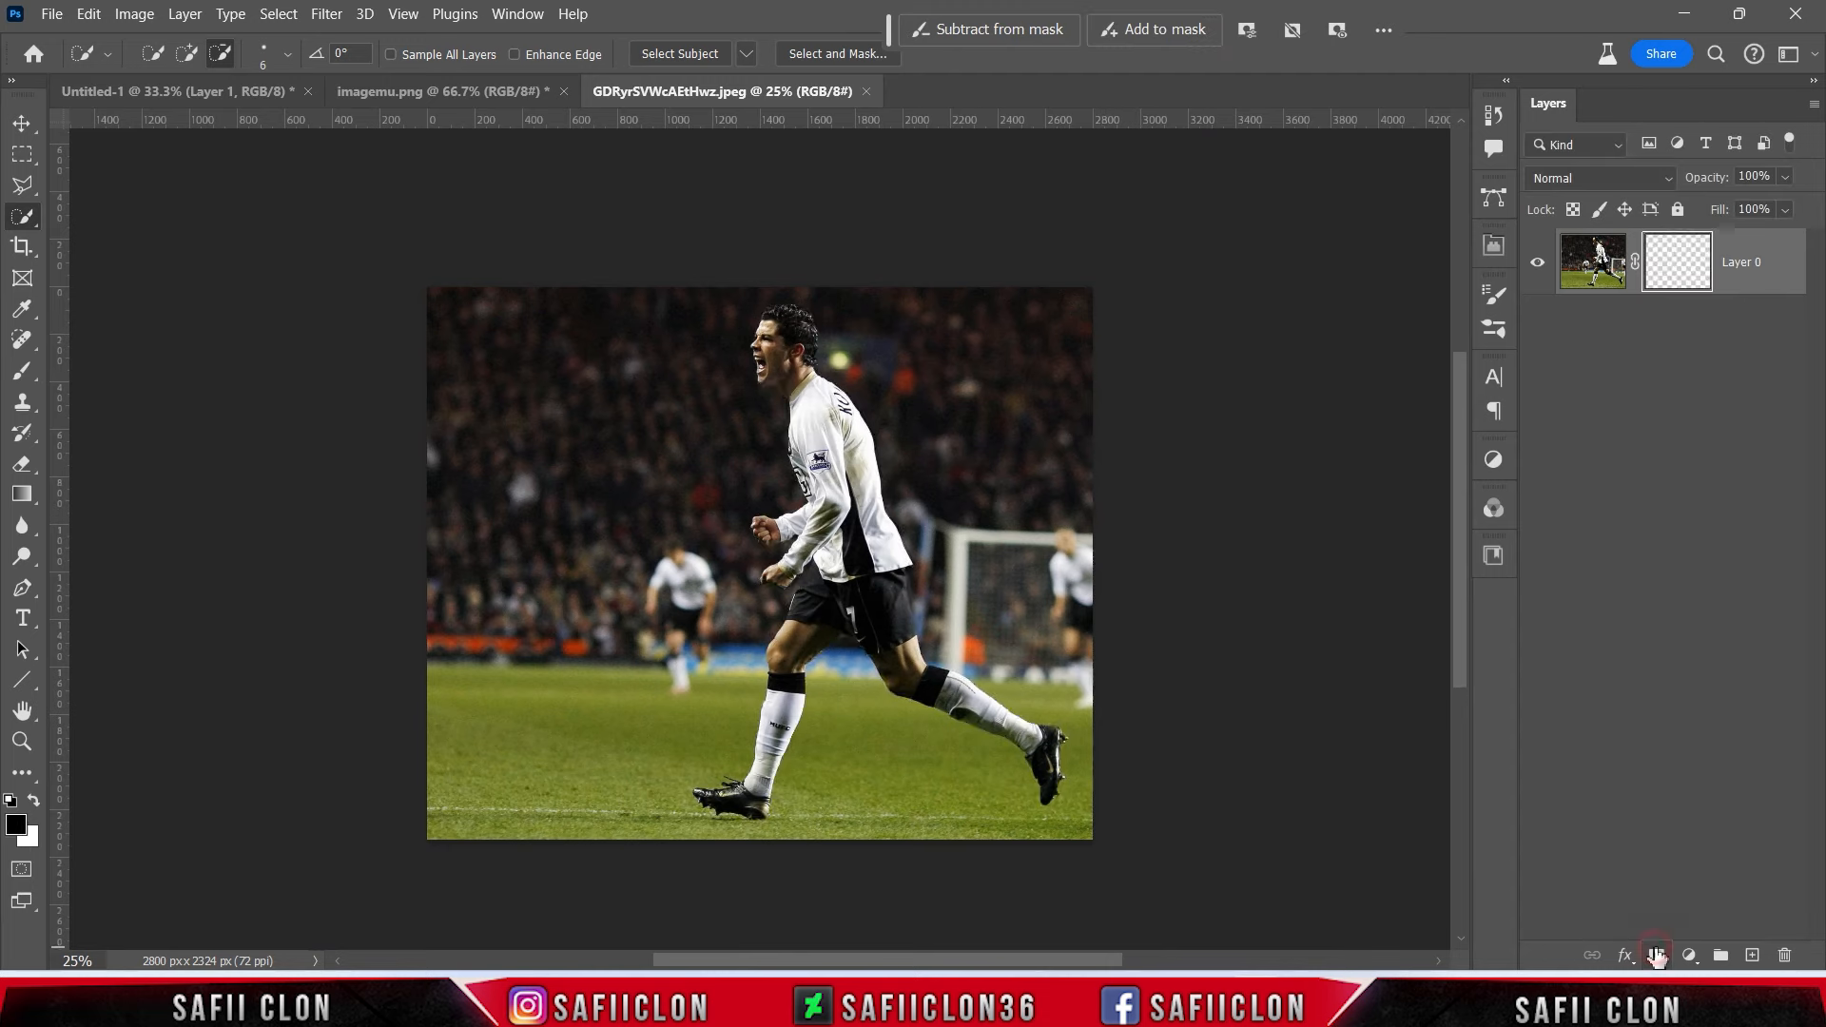
{"action": "left_click_drag", "start_coordinate": [1770, 274], "coordinate": [789, 475]}
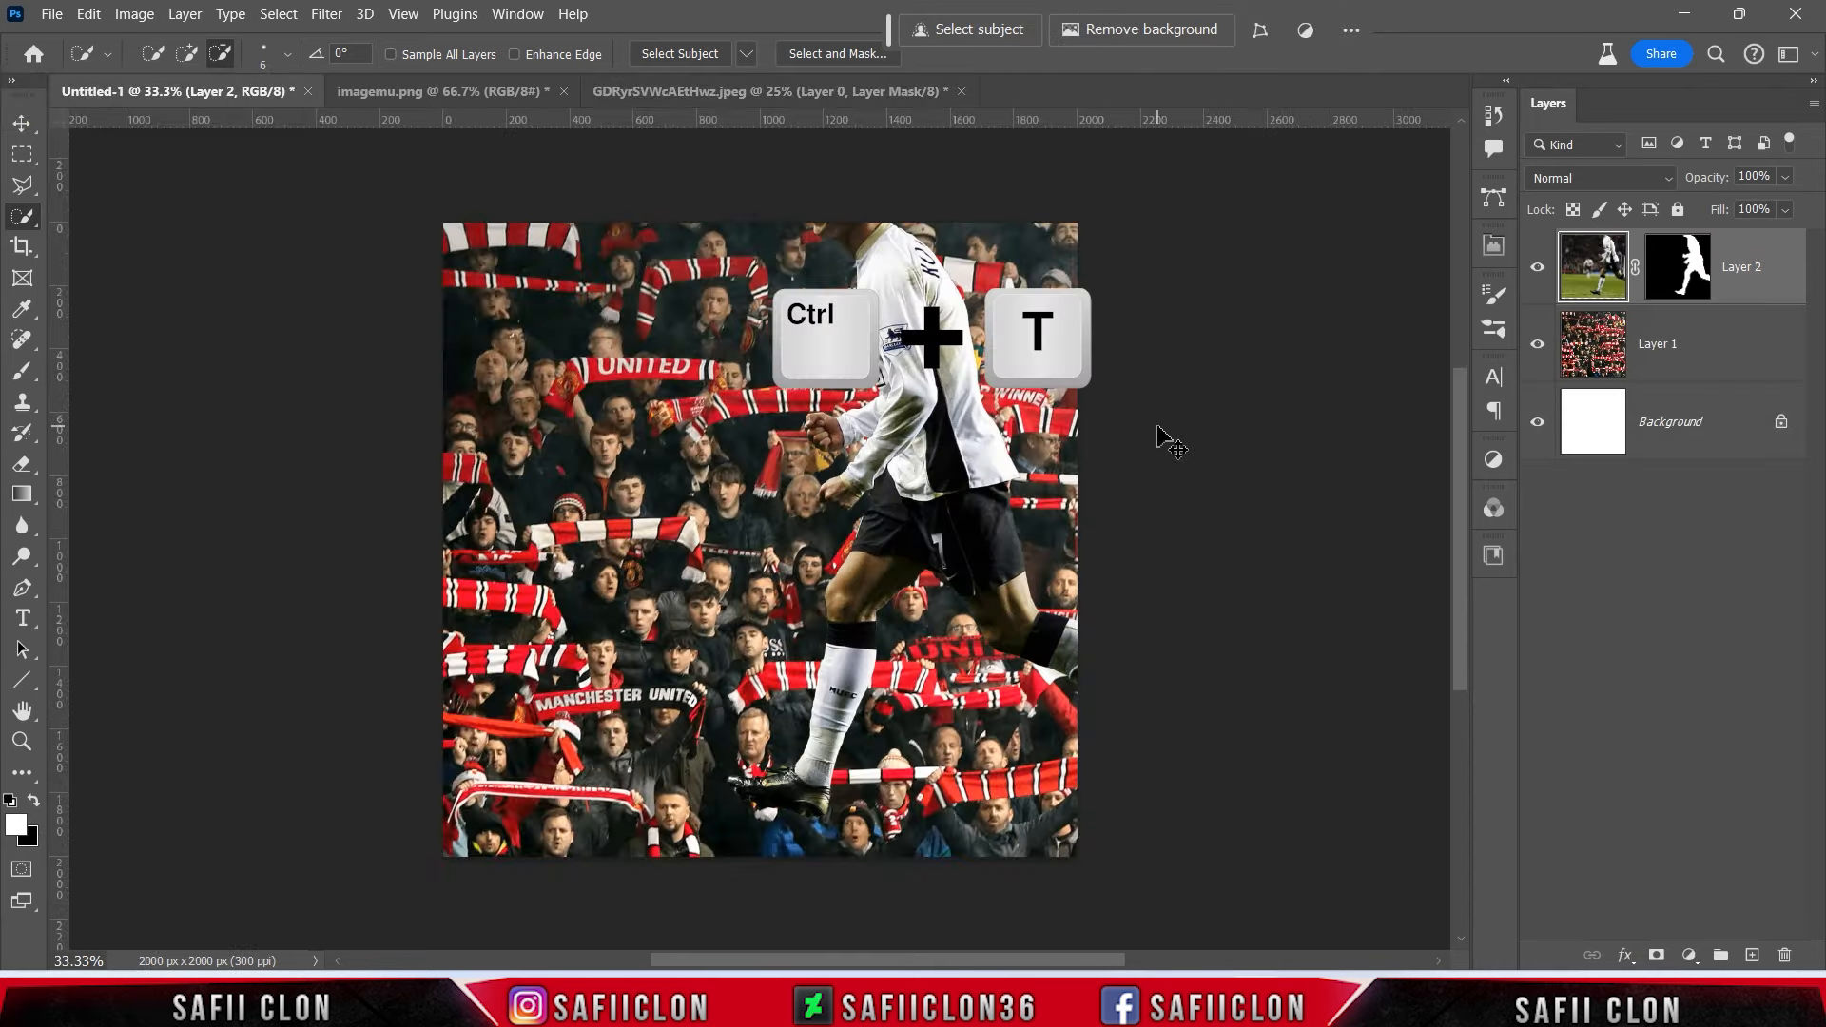
Enlarge the player layer, rotate it about 5.6° counter-clockwise, and position the player in the middle of the canvas with the lower legs cropped.
{"action": "key", "text": "ctrl+t"}
{"action": "left_click_drag", "start_coordinate": [957, 402], "coordinate": [841, 538]}
{"action": "left_click_drag", "start_coordinate": [1141, 270], "coordinate": [1309, 135]}
{"action": "left_click_drag", "start_coordinate": [856, 447], "coordinate": [829, 517]}
{"action": "left_click_drag", "start_coordinate": [1284, 200], "coordinate": [1236, 241]}
{"action": "left_click_drag", "start_coordinate": [1328, 723], "coordinate": [1328, 663]}
{"action": "left_click_drag", "start_coordinate": [1218, 181], "coordinate": [1178, 193]}
{"action": "left_click_drag", "start_coordinate": [909, 577], "coordinate": [905, 574]}
{"action": "left_click_drag", "start_coordinate": [113, 291], "coordinate": [117, 292]}
{"action": "left_click_drag", "start_coordinate": [711, 575], "coordinate": [758, 581]}
{"action": "left_click_drag", "start_coordinate": [106, 288], "coordinate": [115, 294]}
{"action": "left_click_drag", "start_coordinate": [1272, 623], "coordinate": [1232, 632]}
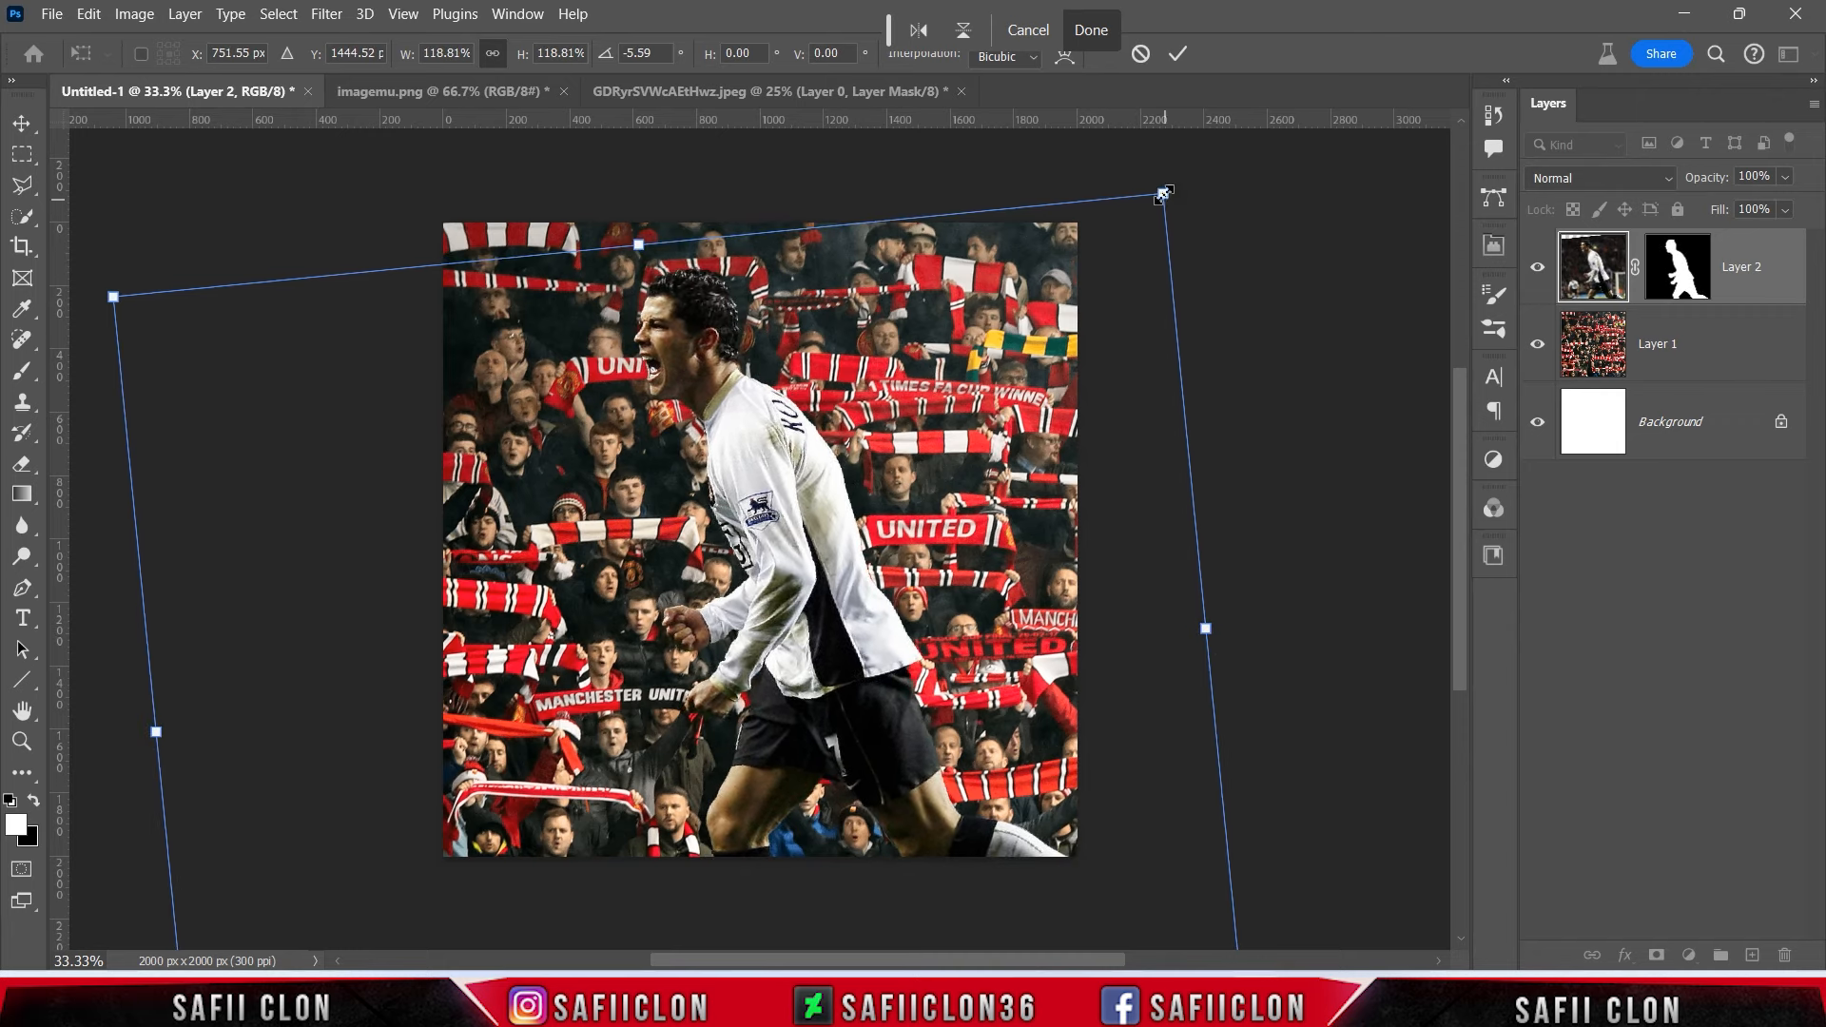
{"action": "left_click", "coordinate": [1178, 49]}
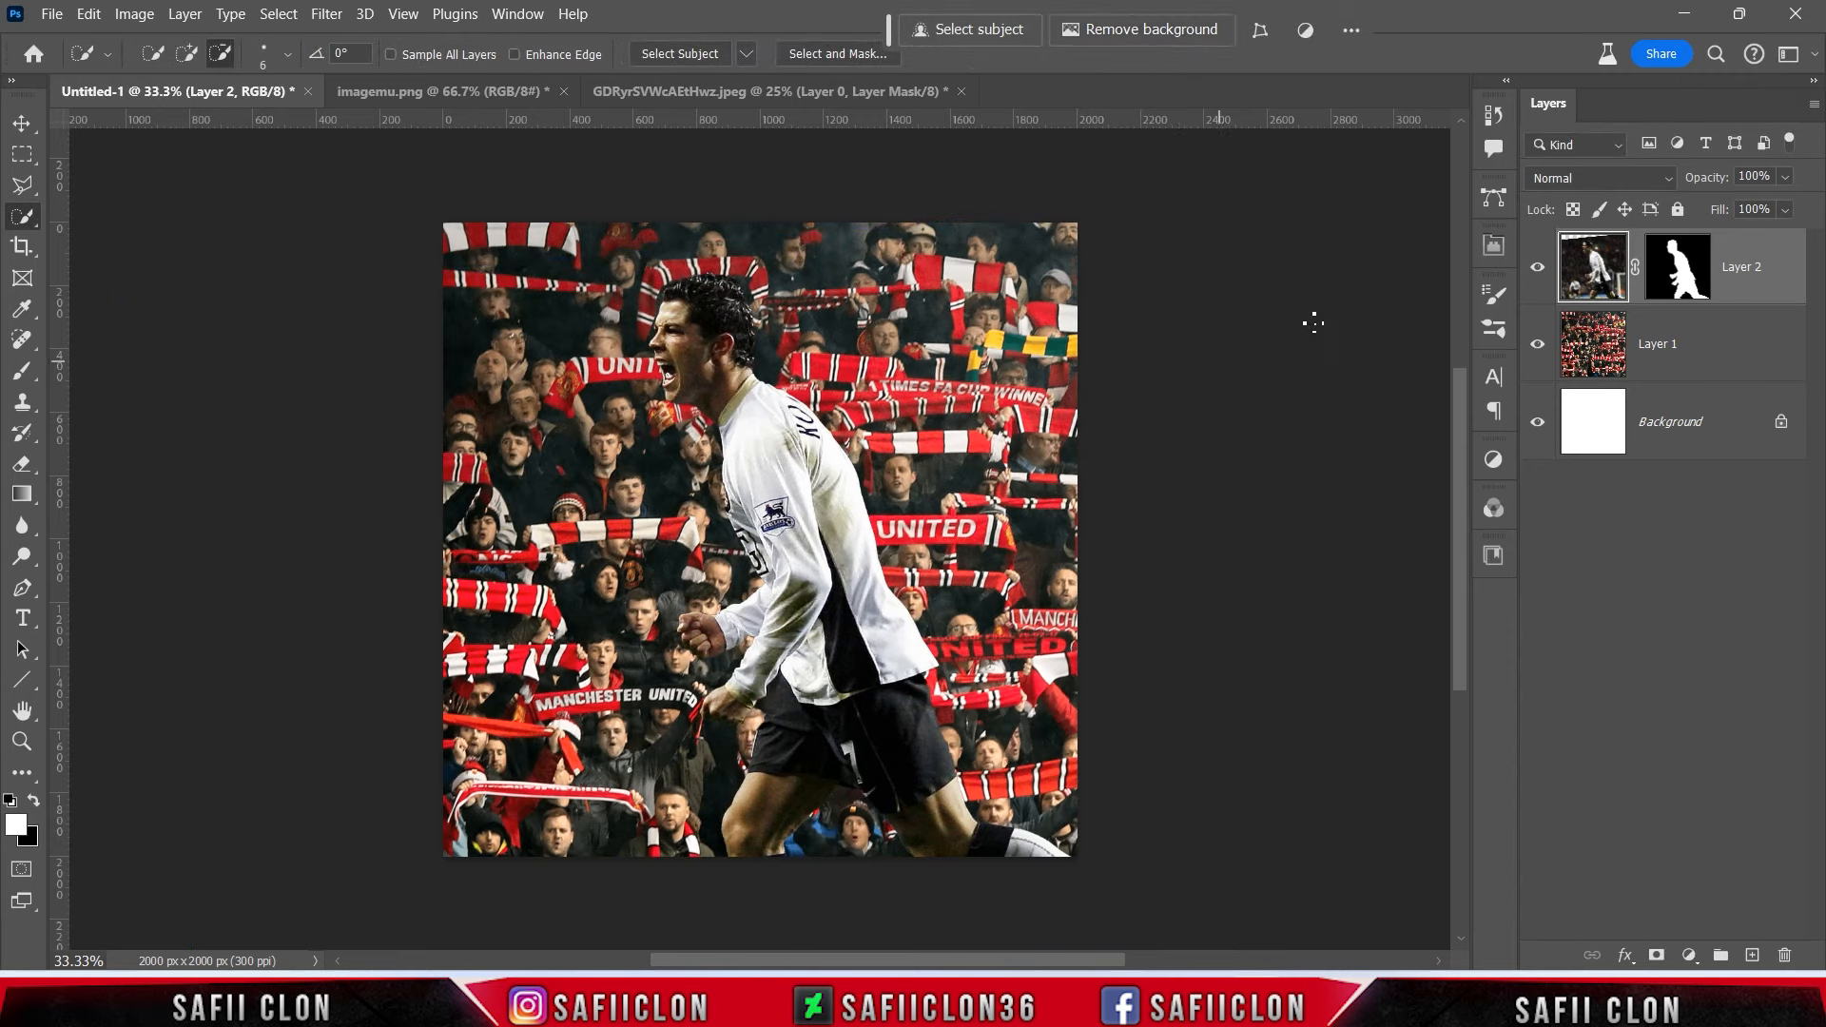
Place the player layer in a new group named MODEL and collapse the group.
{"action": "right_click", "coordinate": [1769, 295]}
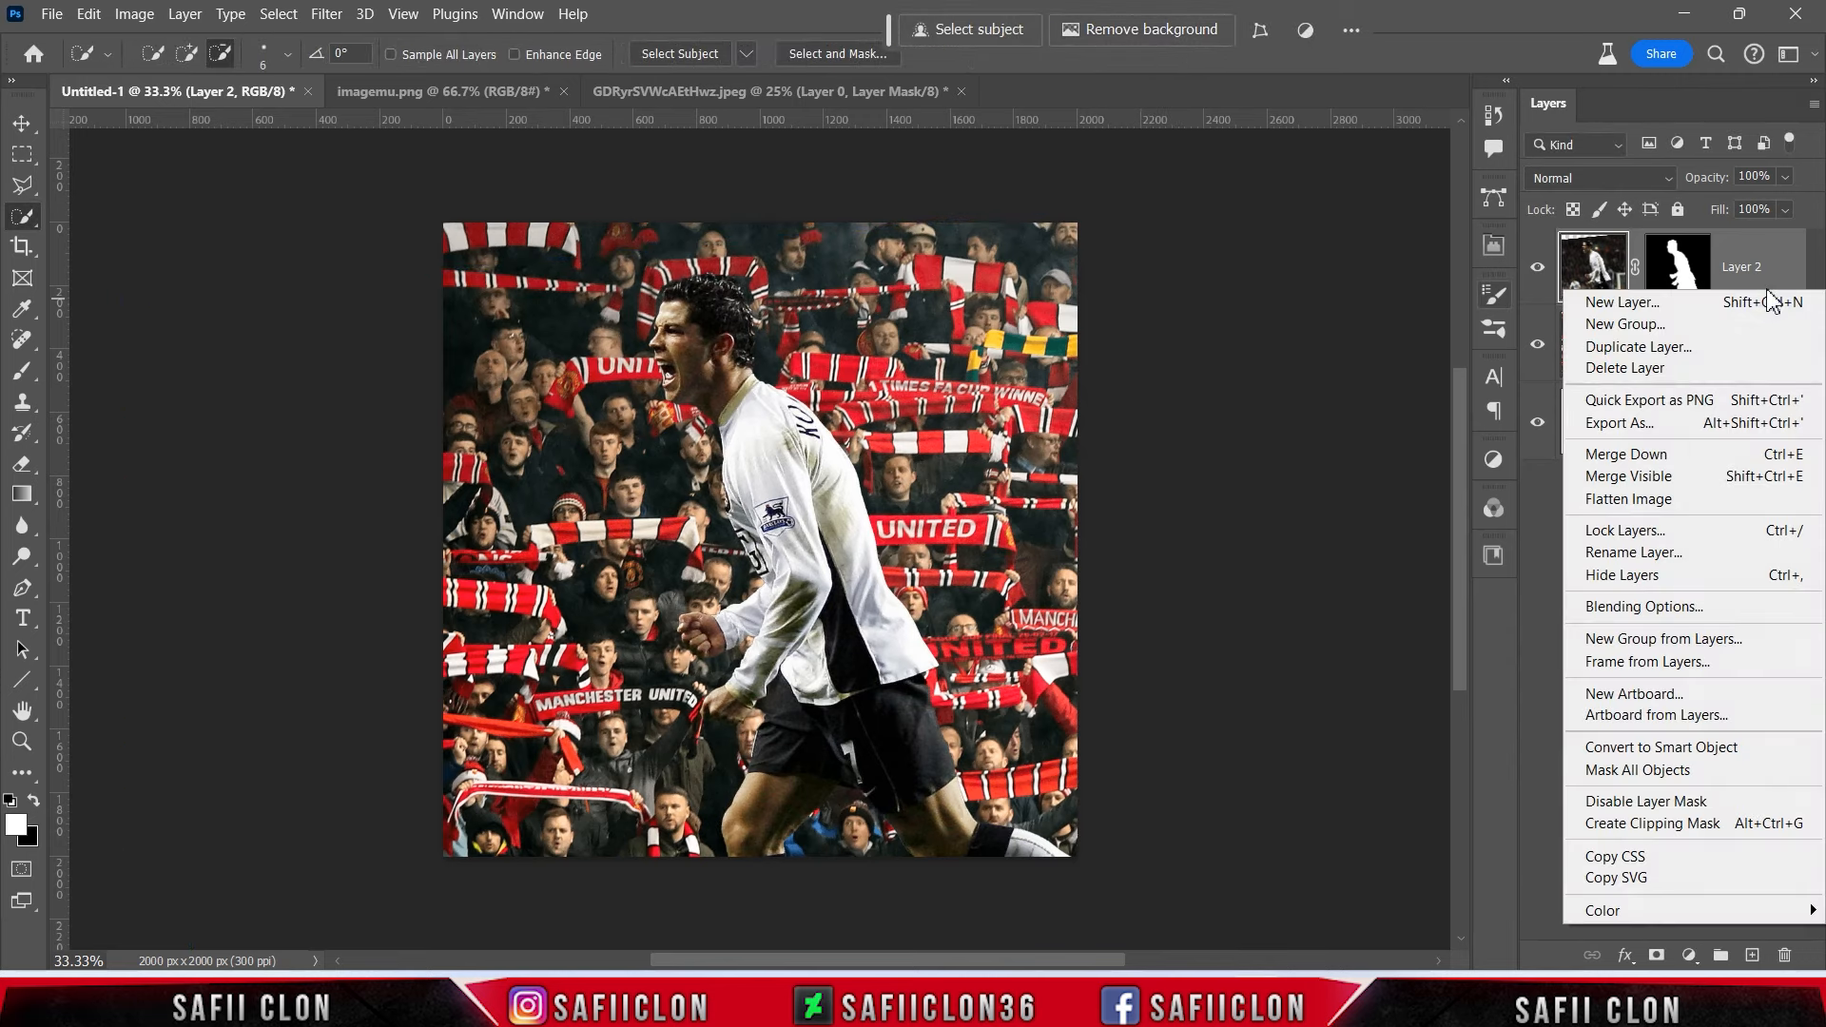
{"action": "left_click", "coordinate": [1663, 638]}
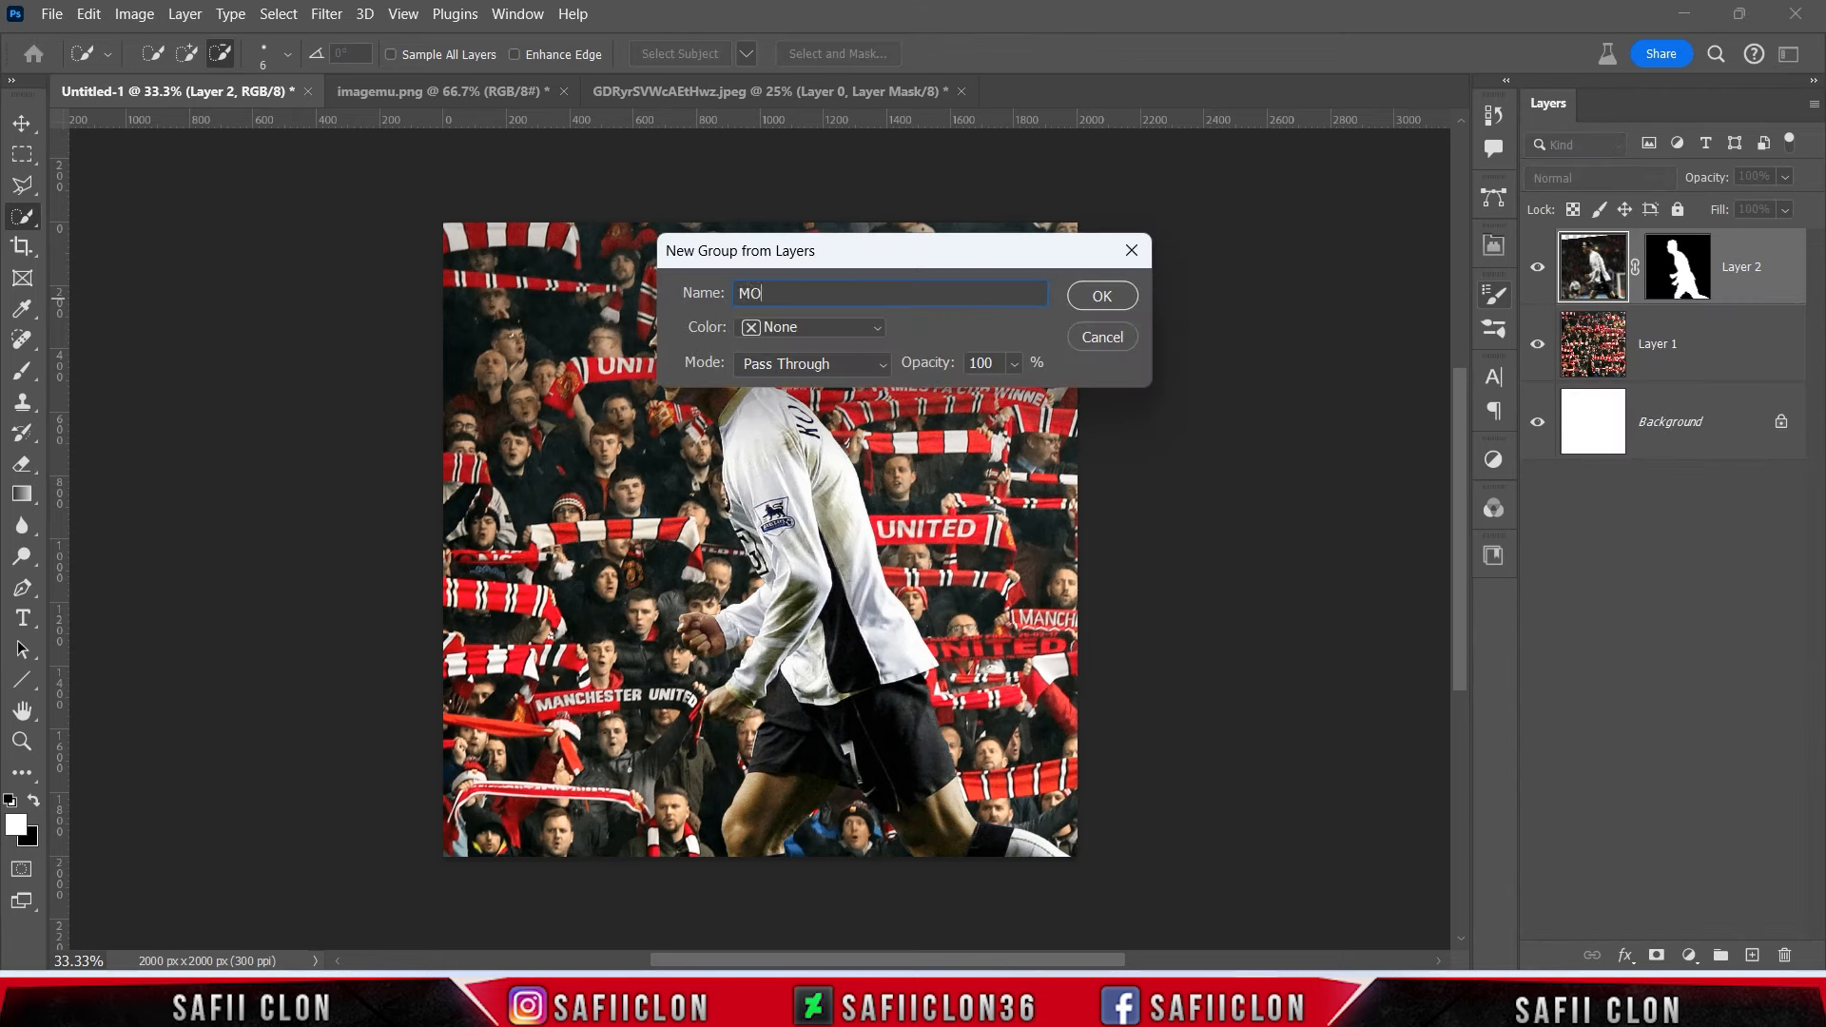
{"action": "type", "text": "MODEL"}
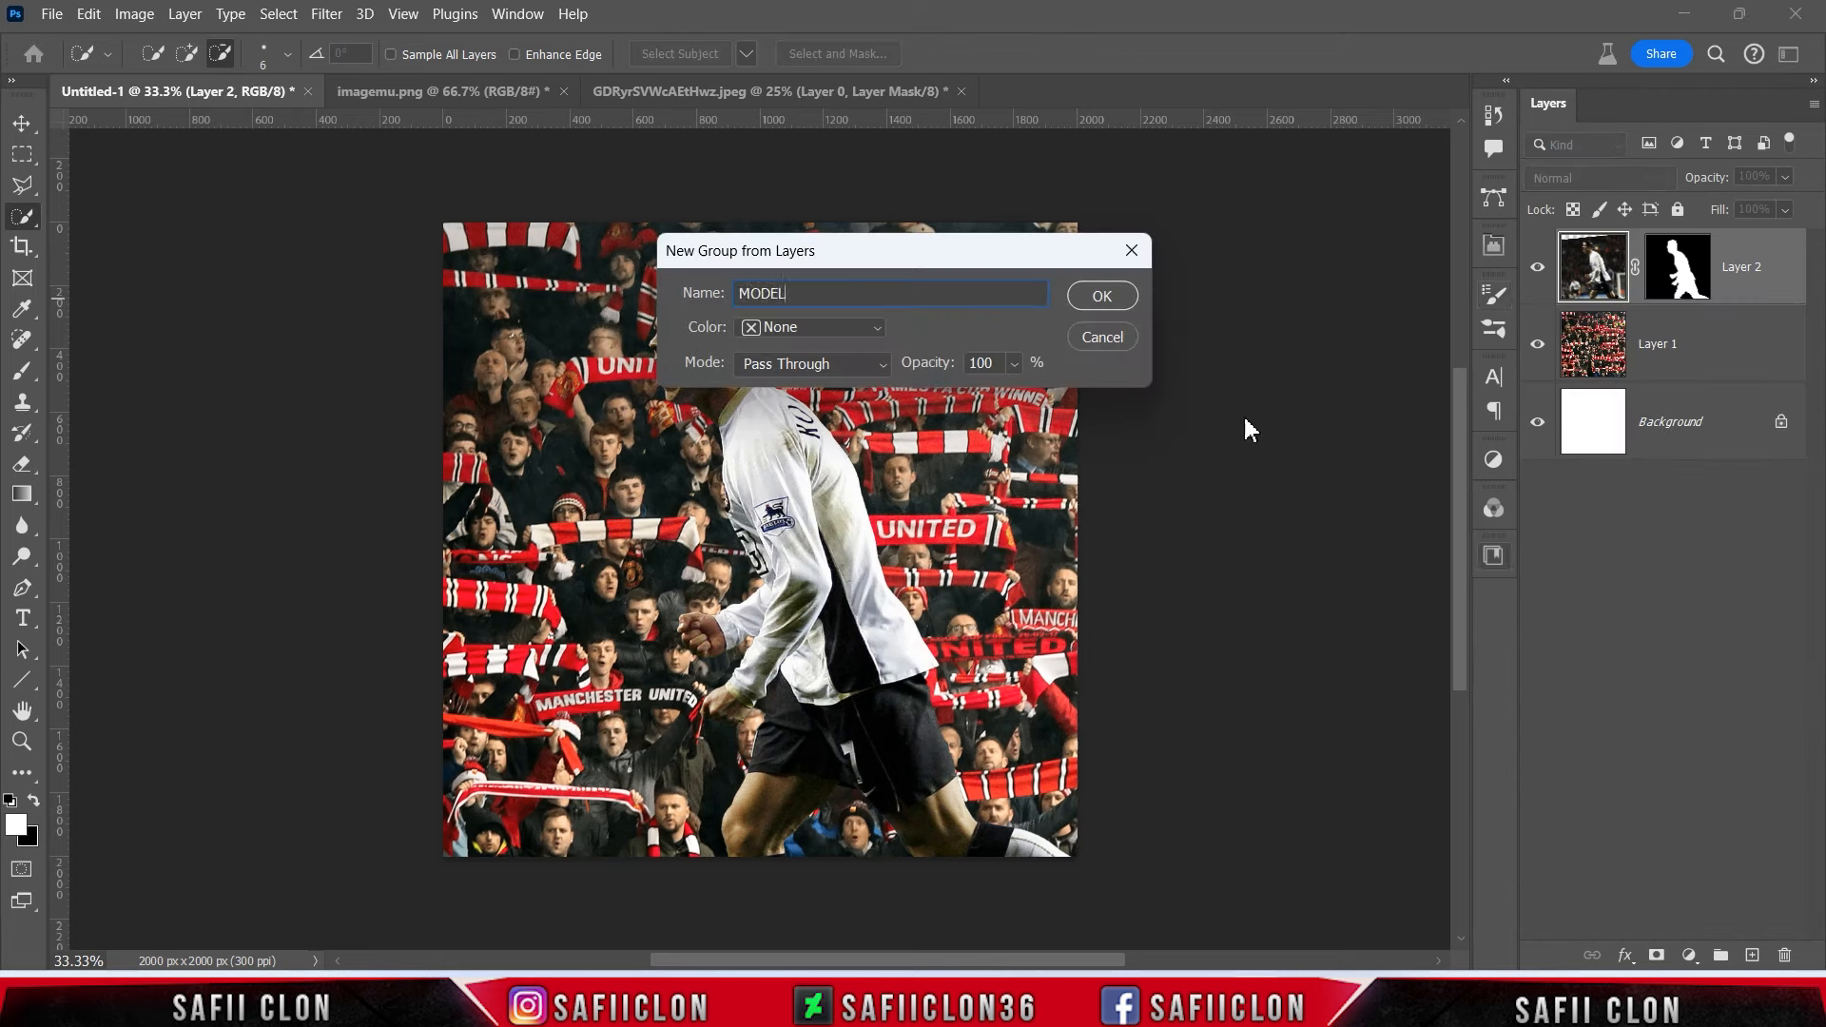
{"action": "left_click", "coordinate": [1102, 295]}
{"action": "left_click", "coordinate": [1565, 245]}
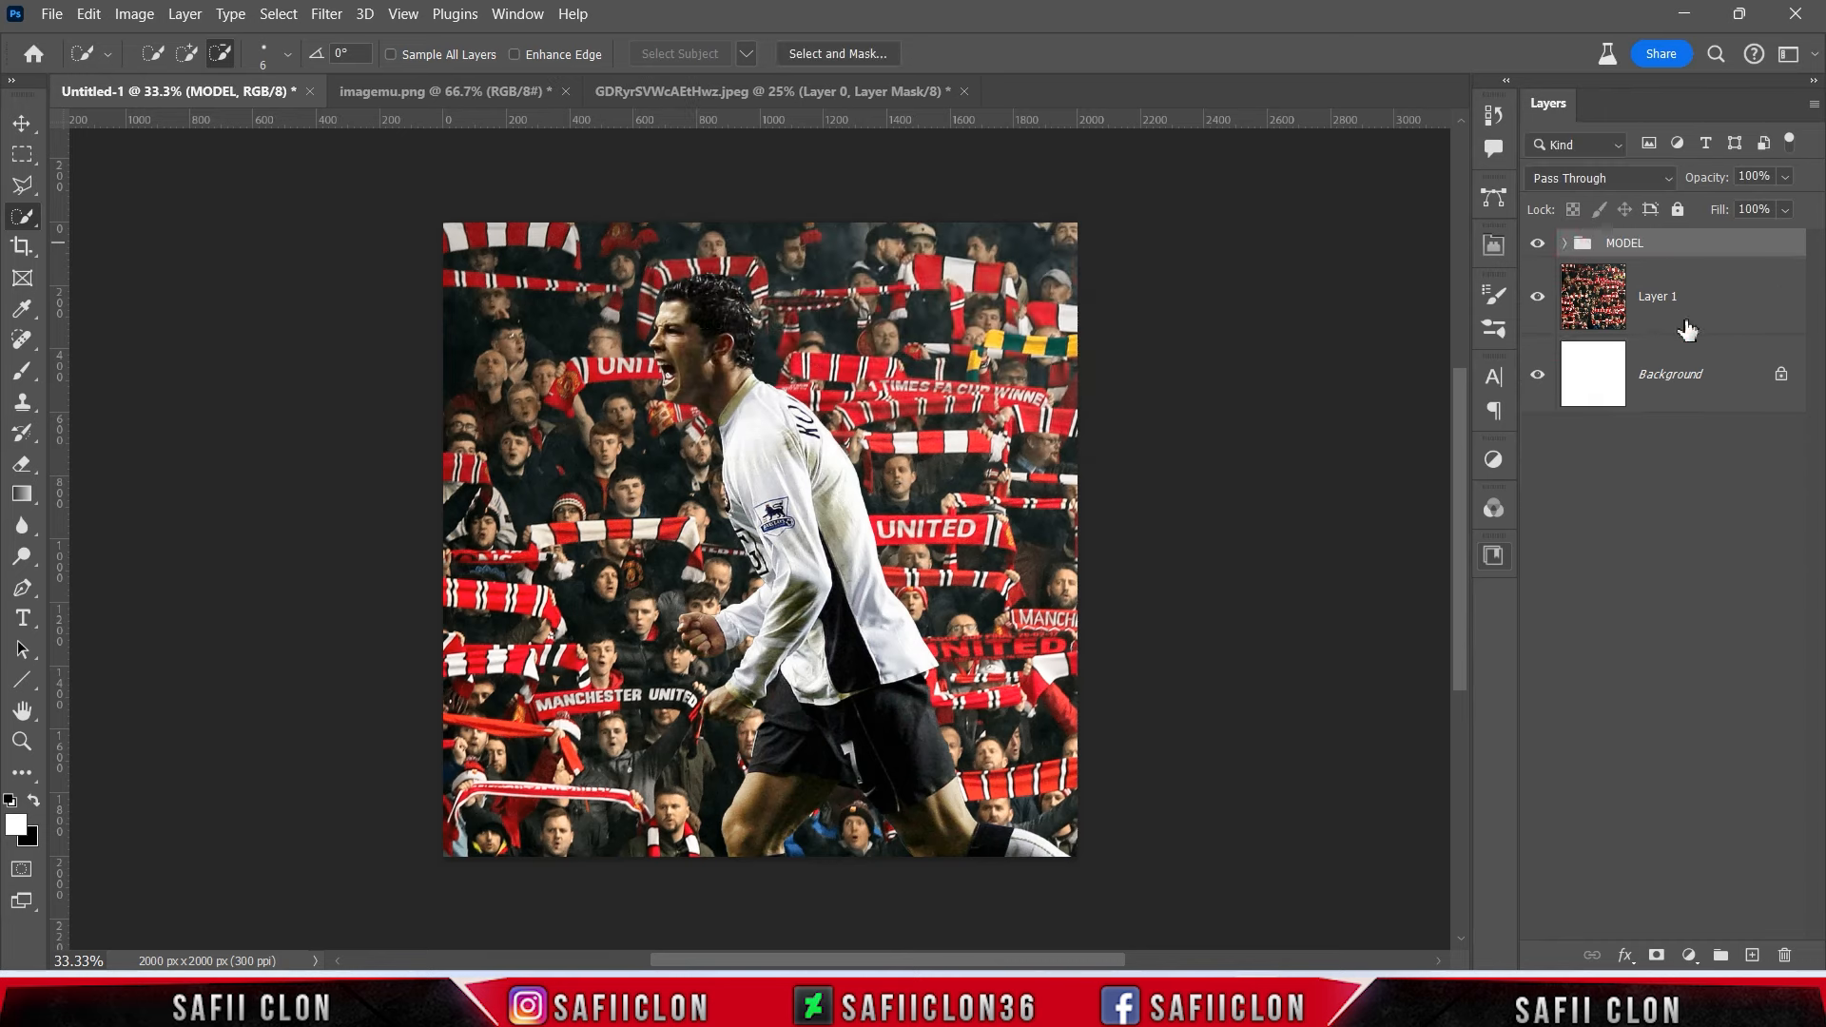
Place the crowd layer in a new group named BACKGROUND and leave the group expanded.
{"action": "left_click", "coordinate": [1688, 309]}
{"action": "right_click", "coordinate": [1699, 312]}
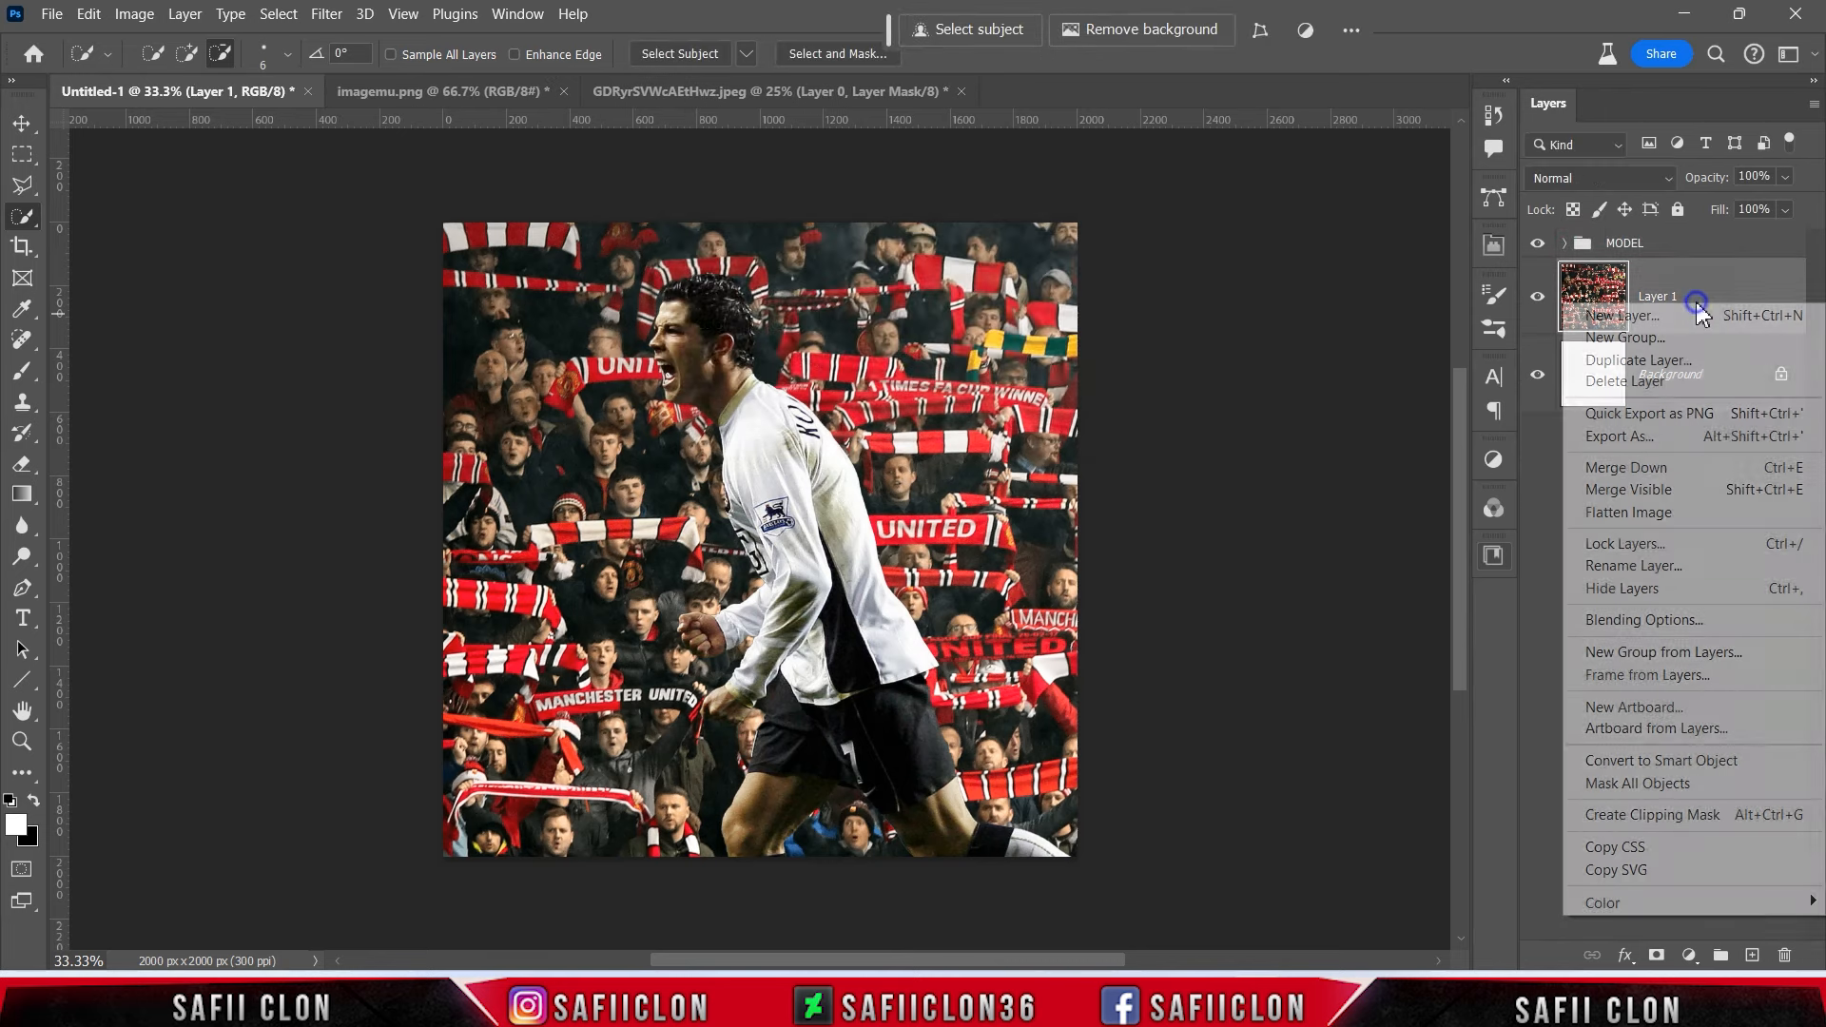
{"action": "left_click", "coordinate": [1686, 654]}
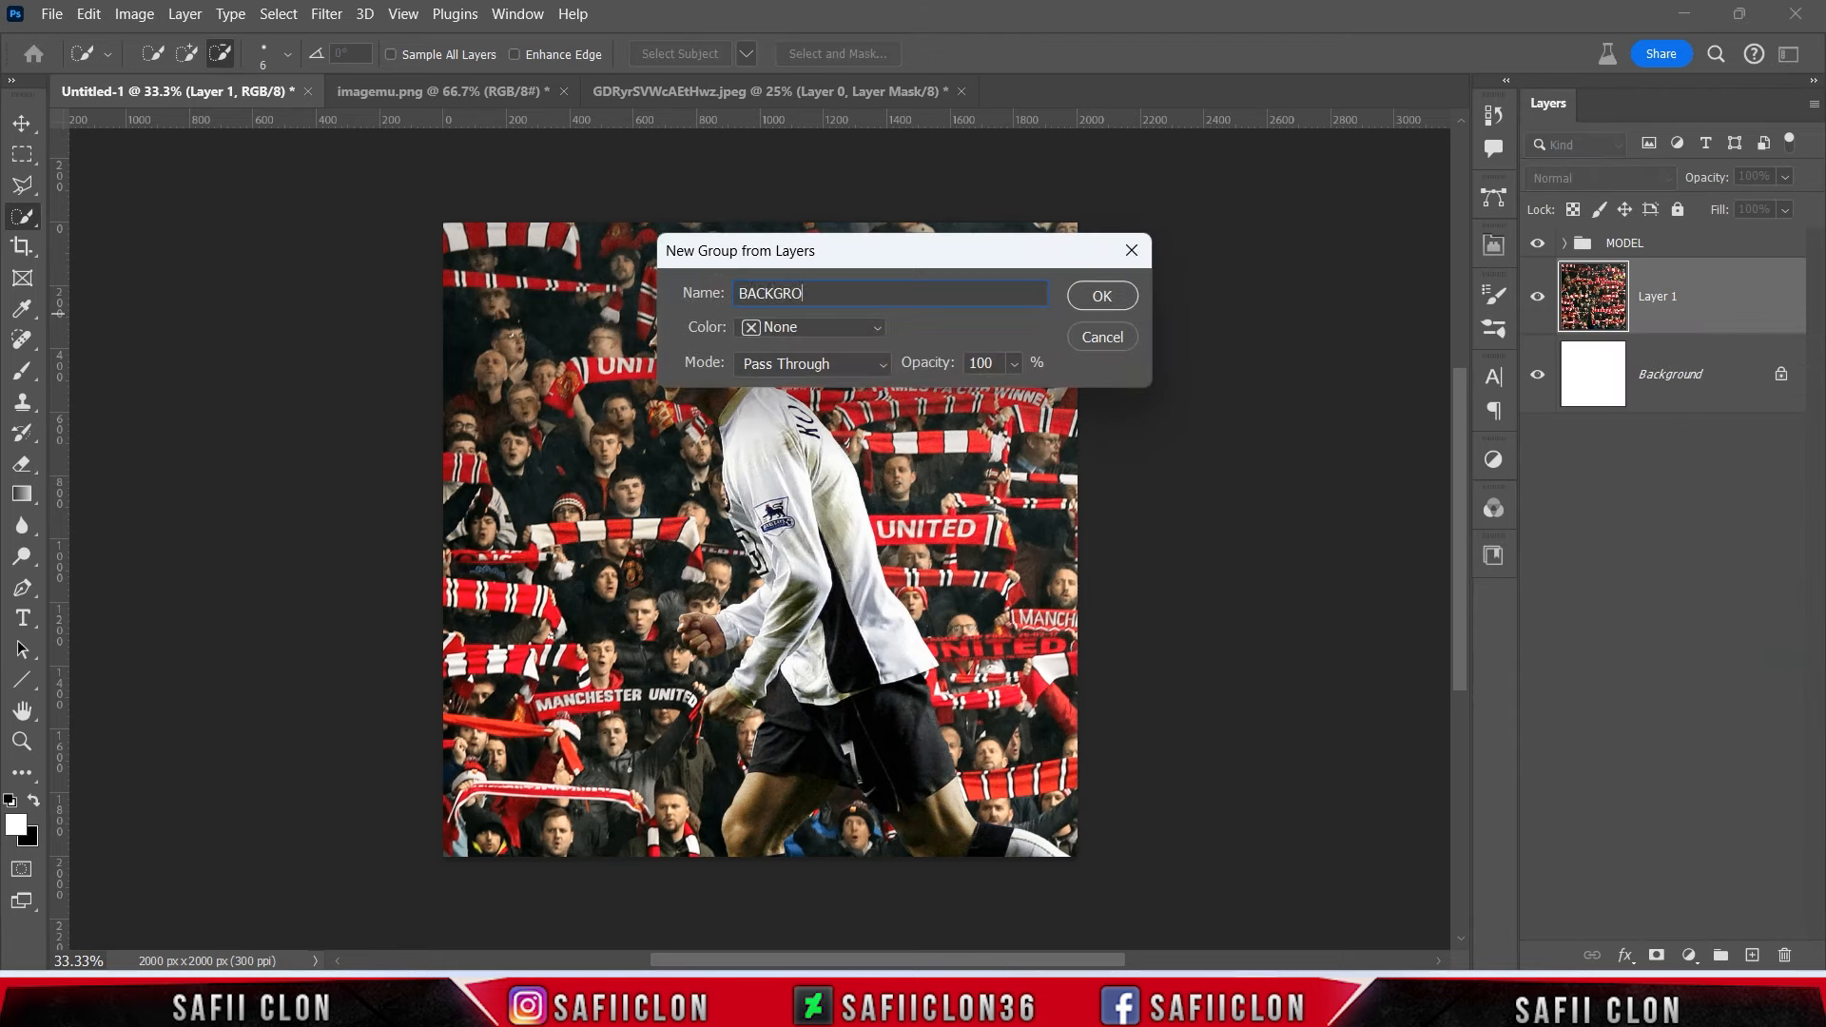
{"action": "left_click", "coordinate": [1100, 299]}
{"action": "left_click", "coordinate": [1565, 274]}
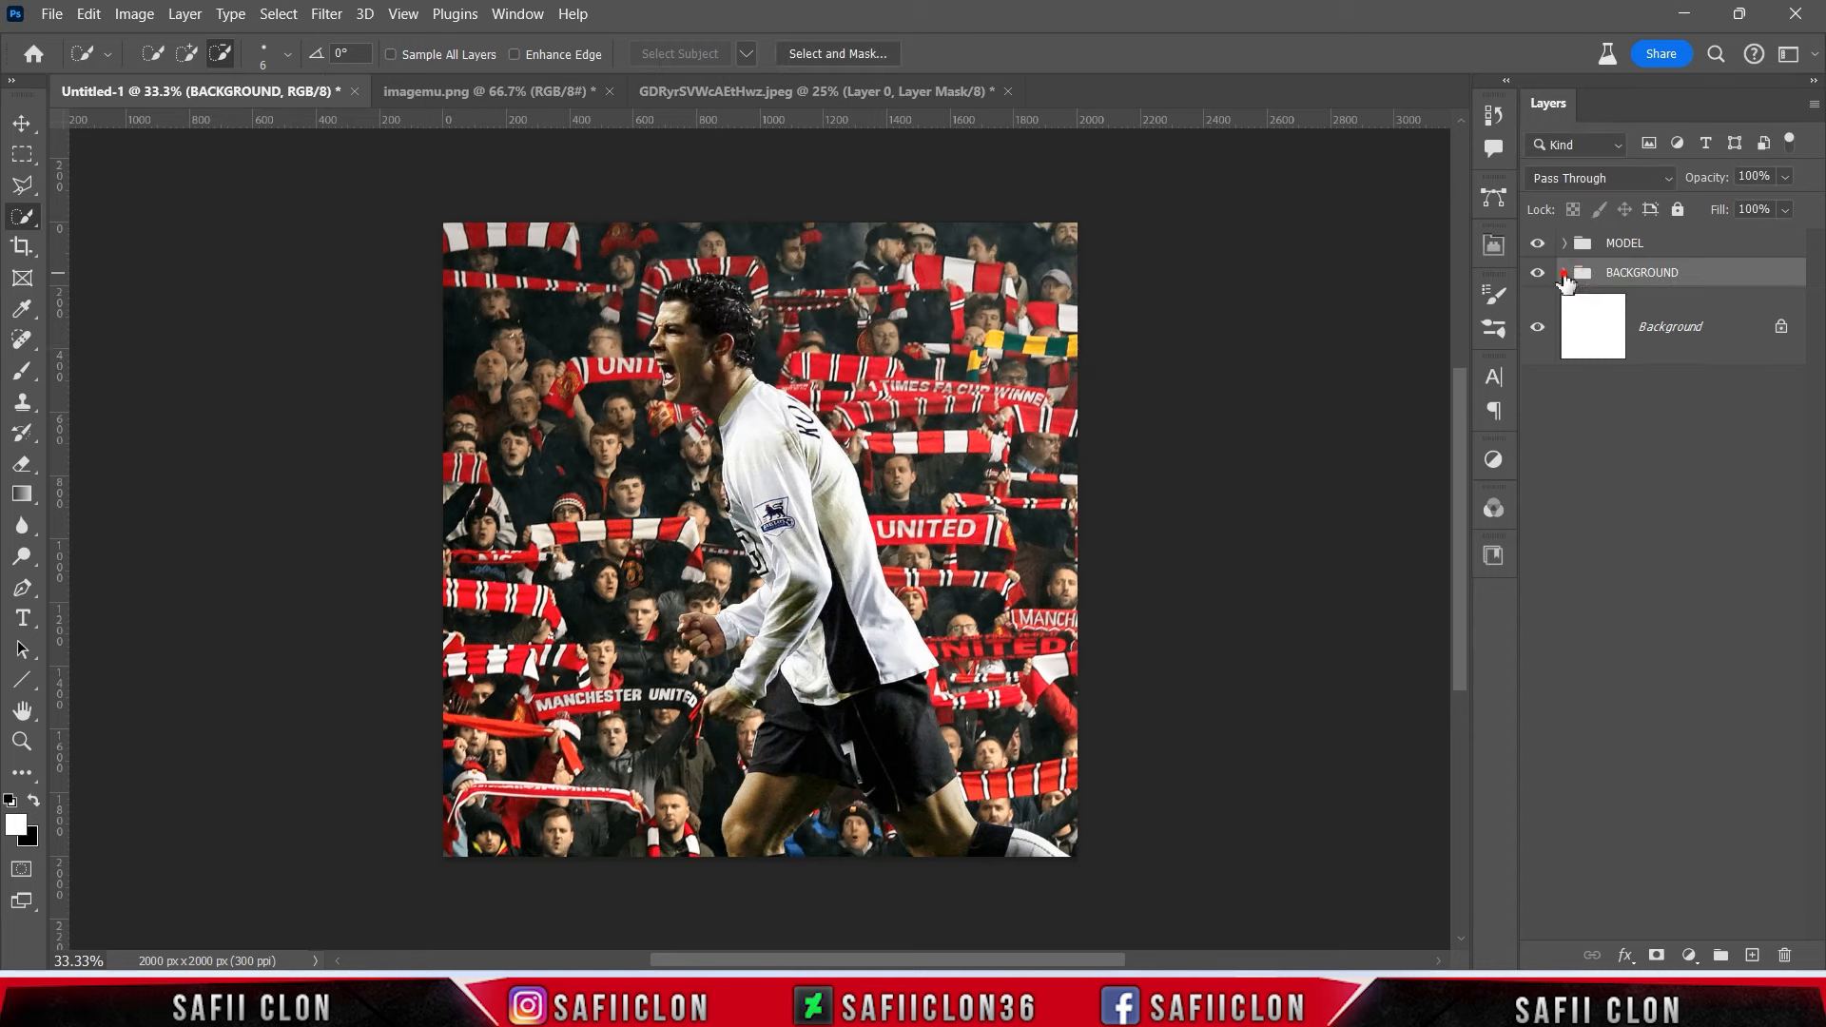
{"action": "left_click", "coordinate": [1564, 274]}
Add a Black & White adjustment above the crowd layer with reds 60, yellows 124, greens -77, cyans 58, blues -61 and magentas about -3.
{"action": "left_click", "coordinate": [1730, 339]}
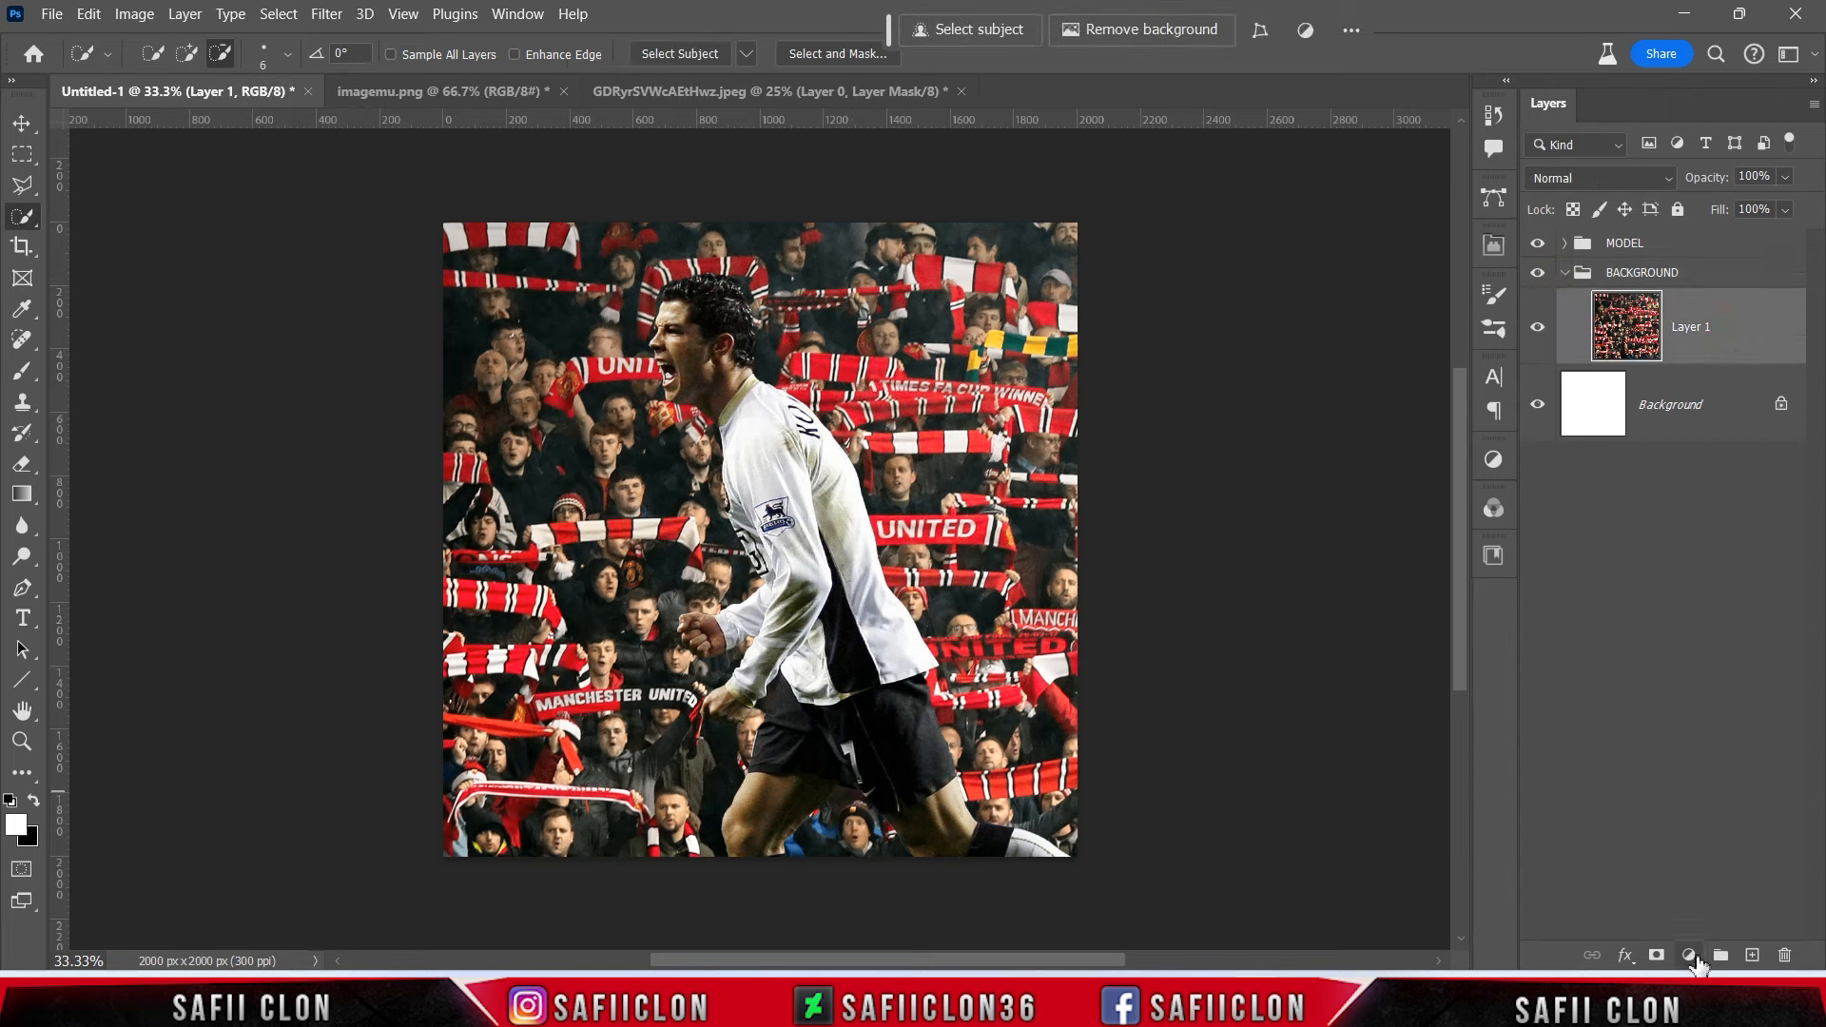
{"action": "left_click", "coordinate": [1688, 955]}
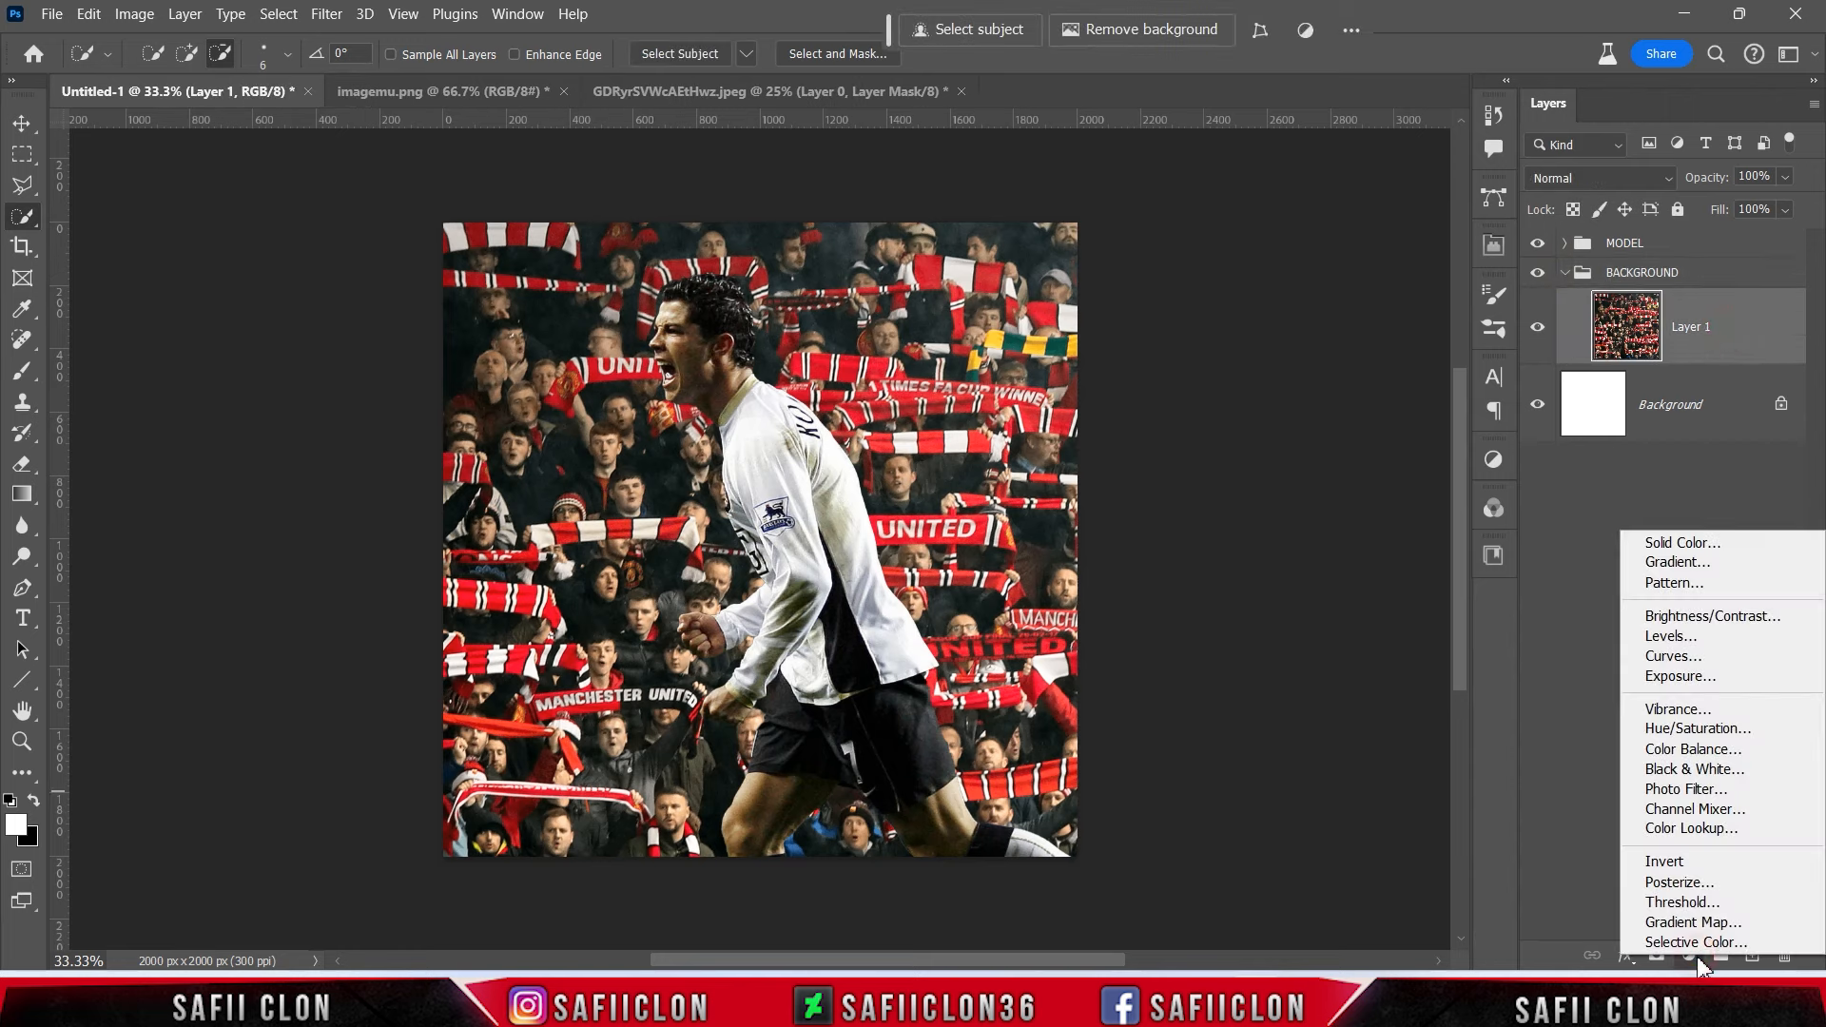
{"action": "left_click", "coordinate": [1681, 769]}
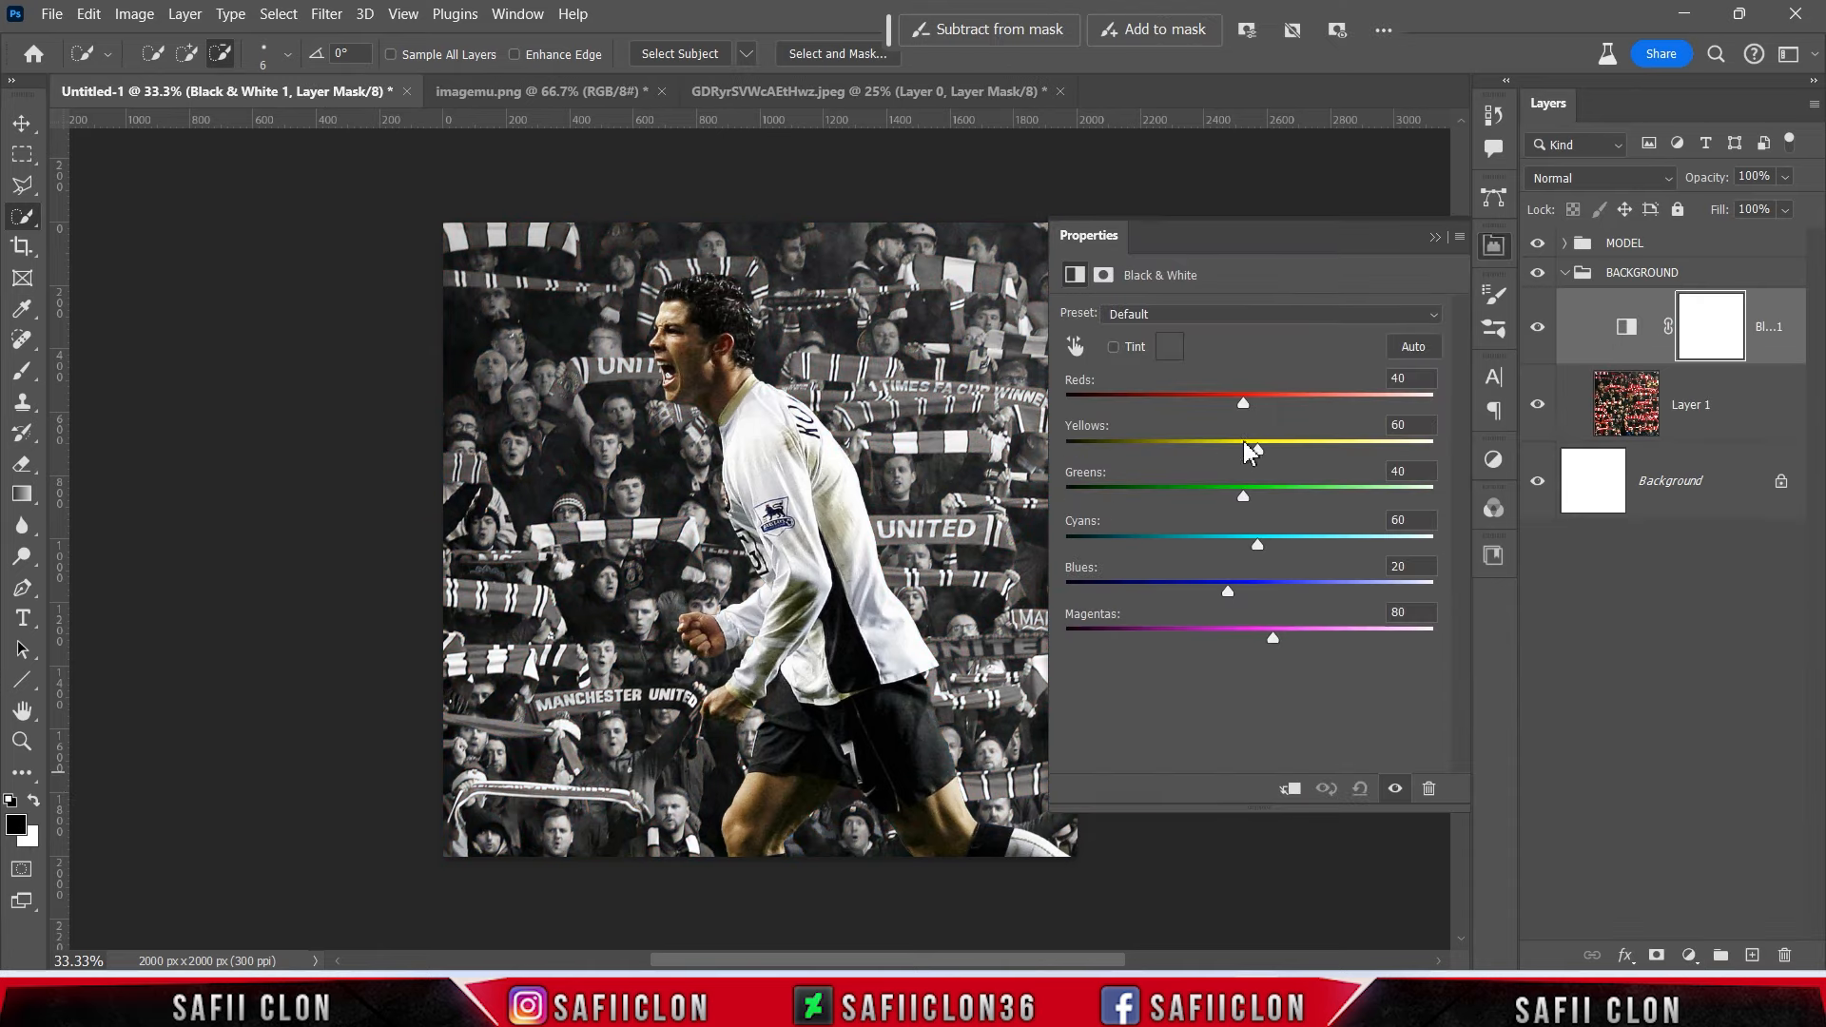
{"action": "left_click_drag", "start_coordinate": [1246, 409], "coordinate": [1314, 451]}
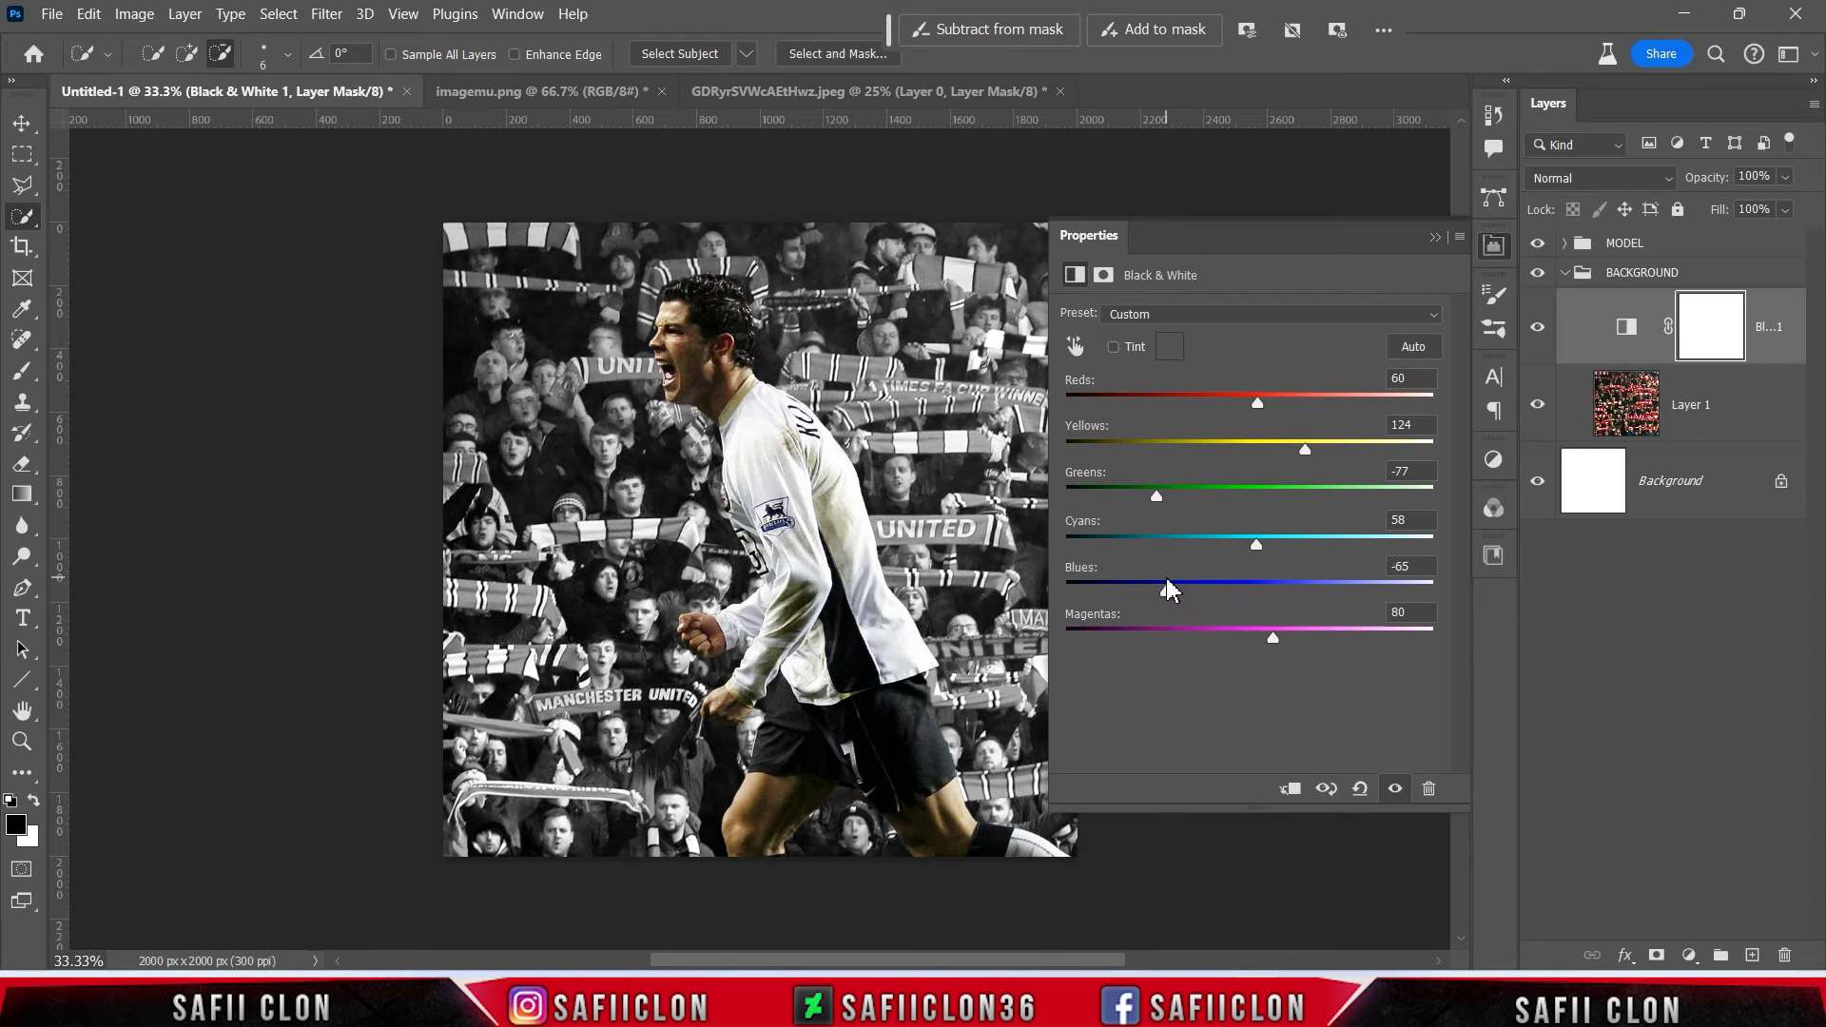
{"action": "left_click_drag", "start_coordinate": [1268, 644], "coordinate": [1221, 635]}
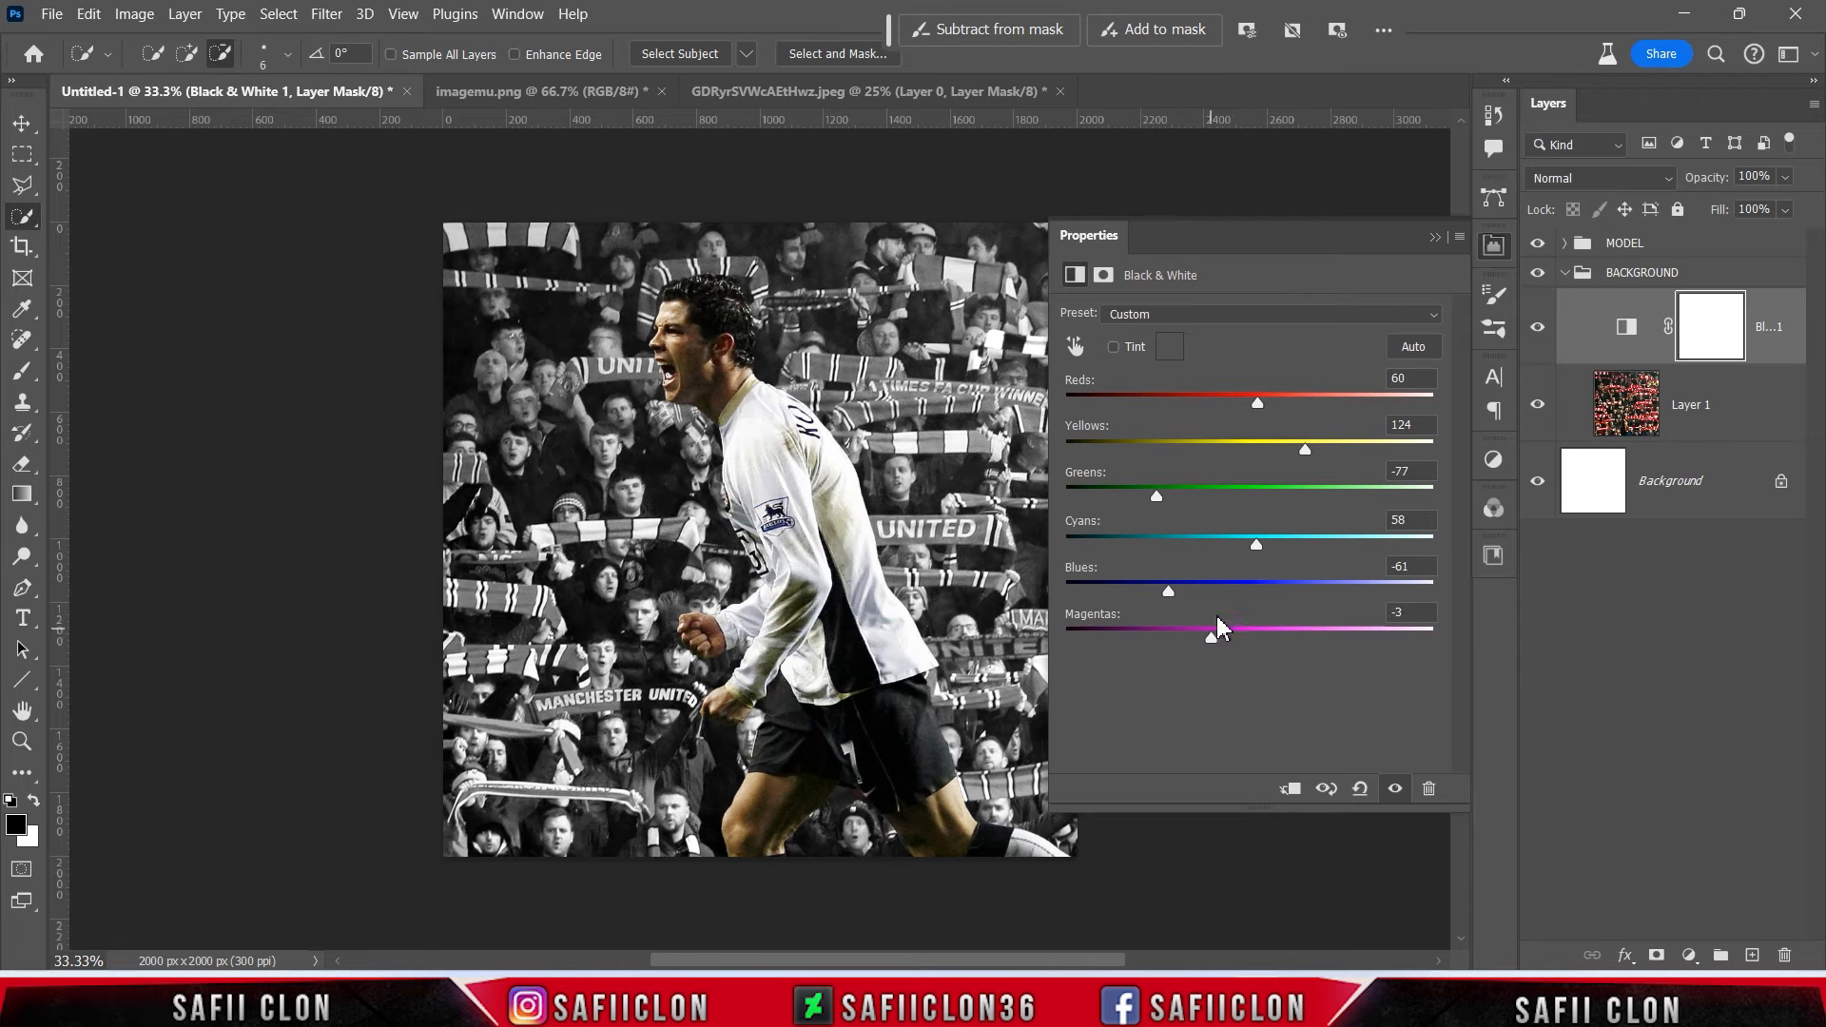
{"action": "left_click", "coordinate": [1435, 237]}
{"action": "left_click", "coordinate": [1538, 327]}
{"action": "left_click", "coordinate": [1537, 328]}
{"action": "left_click", "coordinate": [1539, 331]}
{"action": "left_click", "coordinate": [1538, 331]}
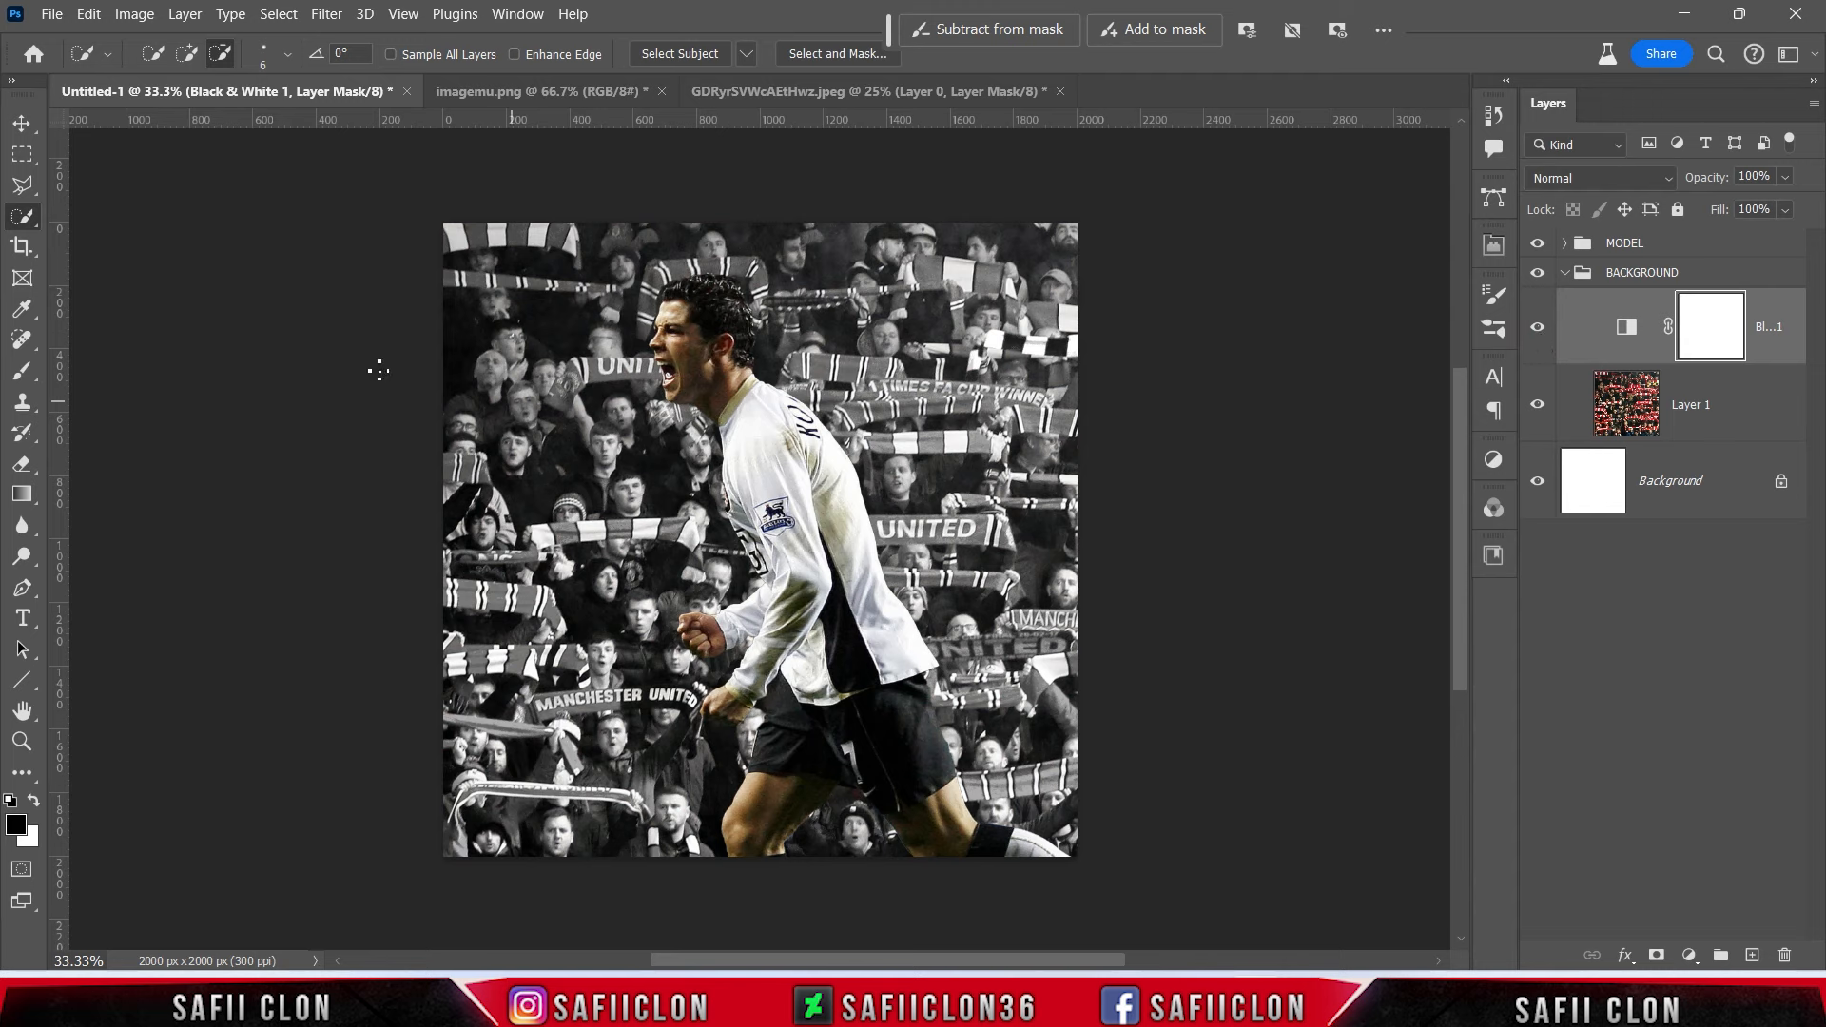
Set up the Brush tool with a 31 px size and 100% opacity.
{"action": "right_click", "coordinate": [22, 371]}
{"action": "left_click", "coordinate": [100, 368]}
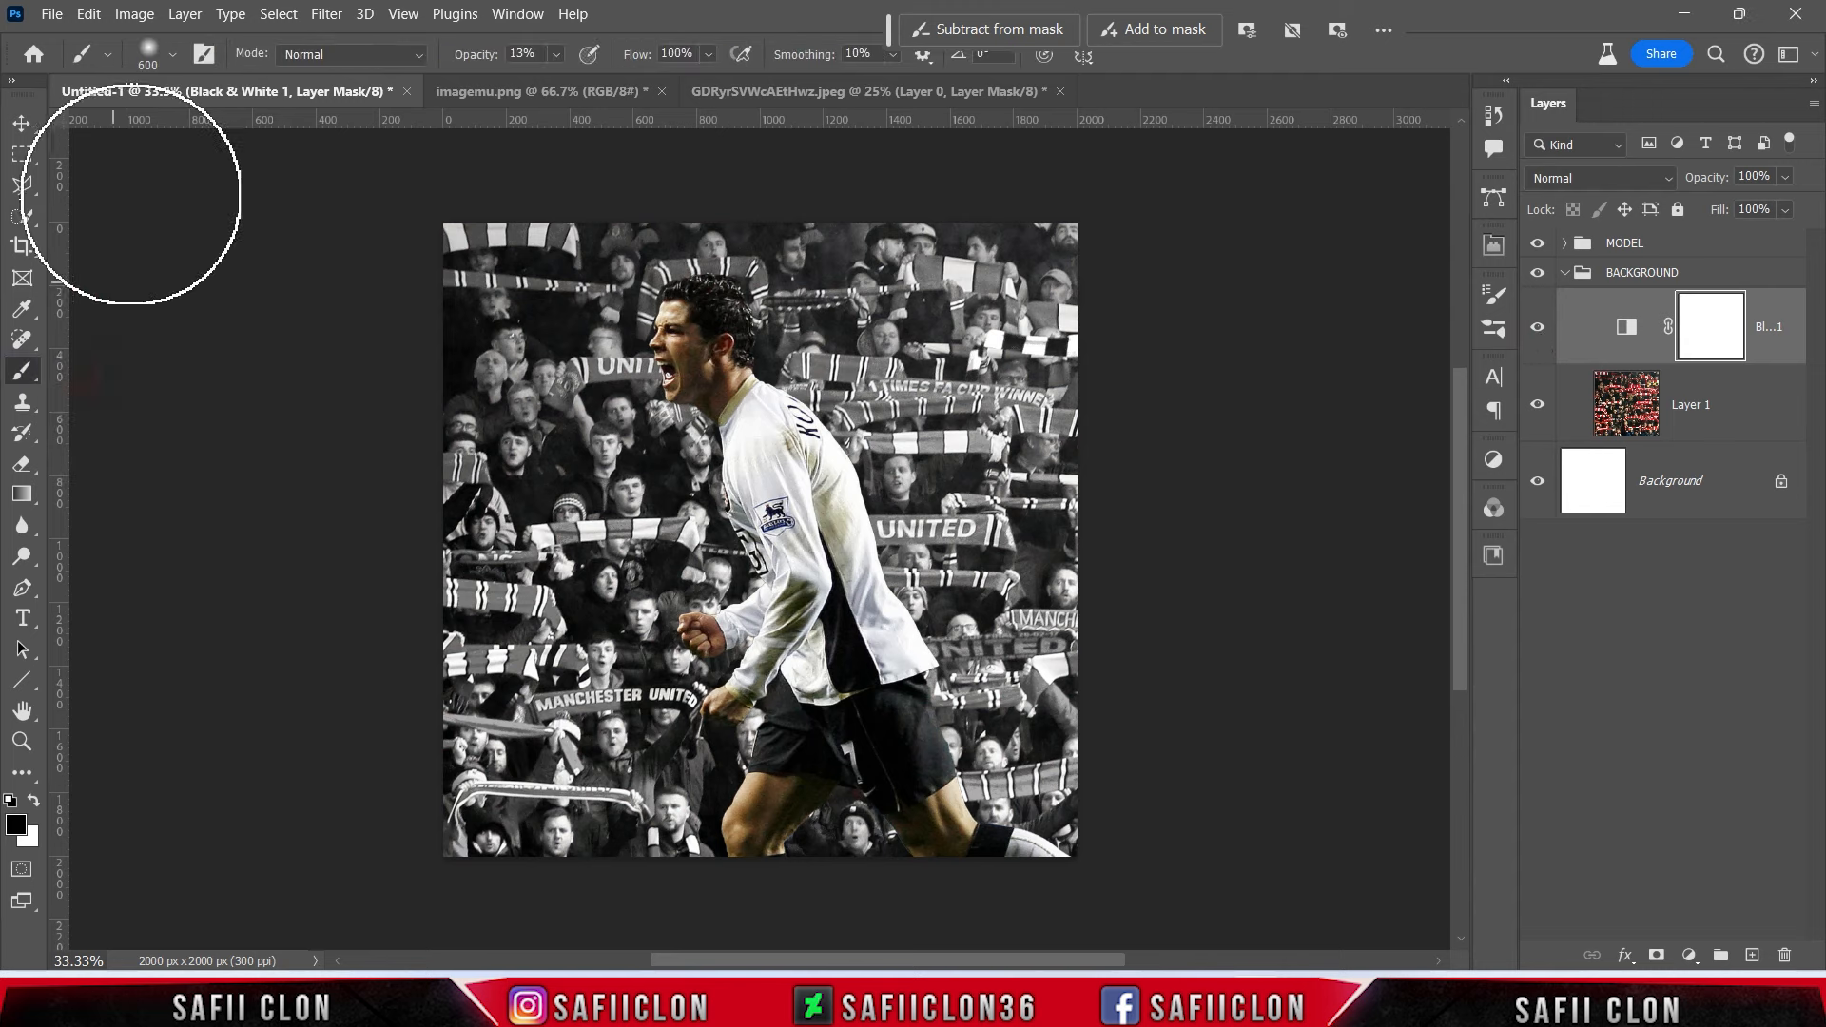
{"action": "left_click", "coordinate": [172, 54]}
{"action": "left_click", "coordinate": [185, 369]}
{"action": "left_click_drag", "start_coordinate": [280, 133], "coordinate": [158, 121]}
{"action": "left_click", "coordinate": [172, 59]}
{"action": "left_click", "coordinate": [558, 57]}
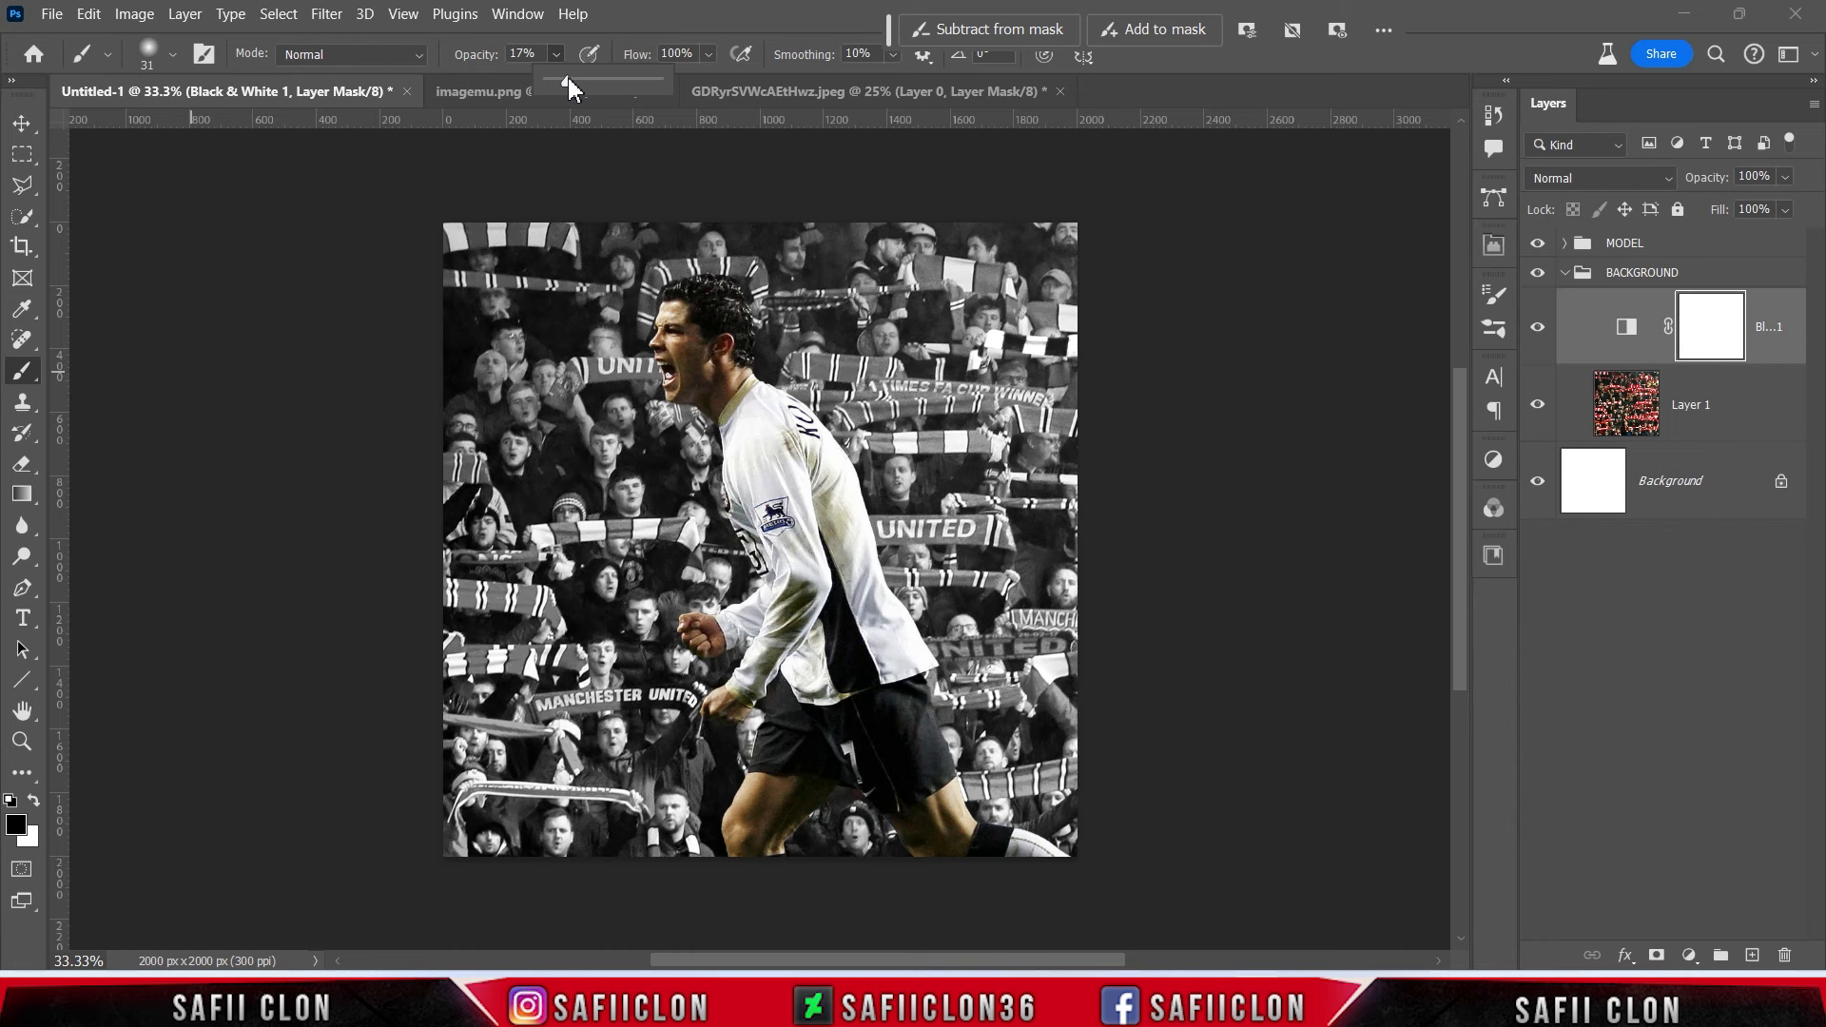
{"action": "left_click_drag", "start_coordinate": [589, 82], "coordinate": [659, 82]}
{"action": "left_click", "coordinate": [555, 55]}
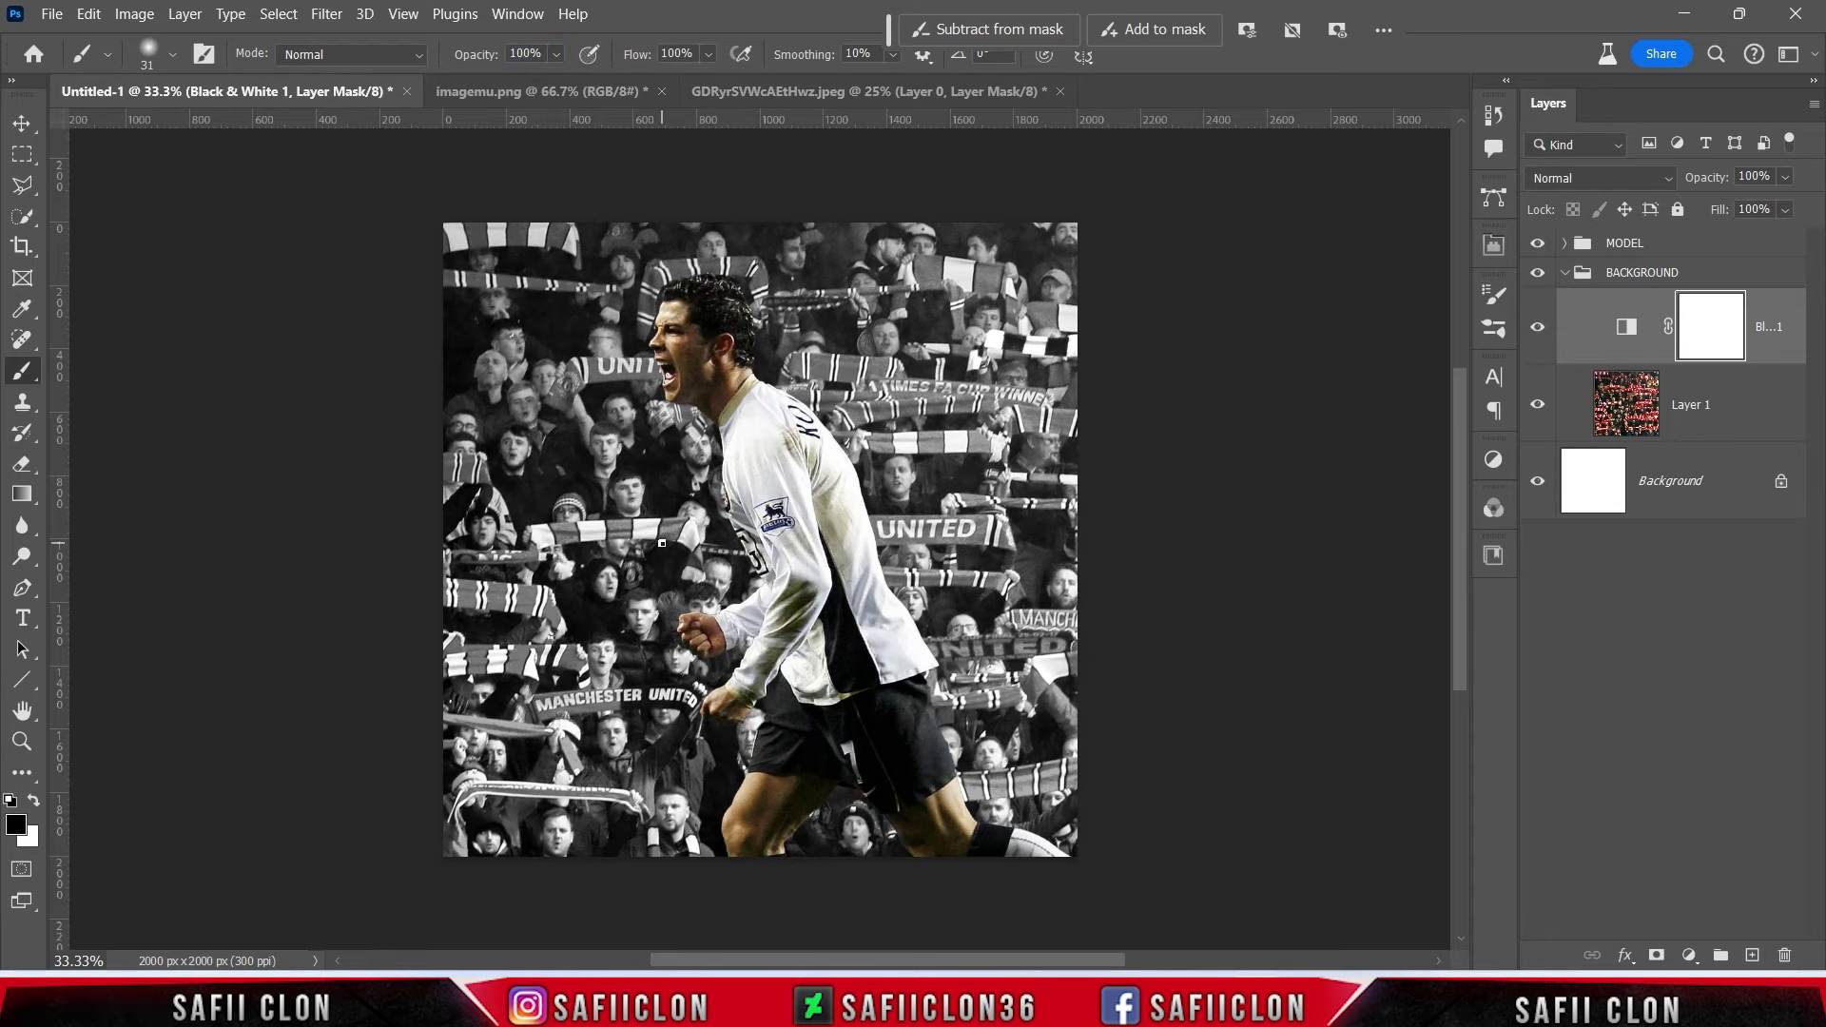
Paint black on the Black & White mask with a size 45 brush to restore the red UNITED scarf behind the player's back.
{"action": "key", "text": "ctrl+plus"}
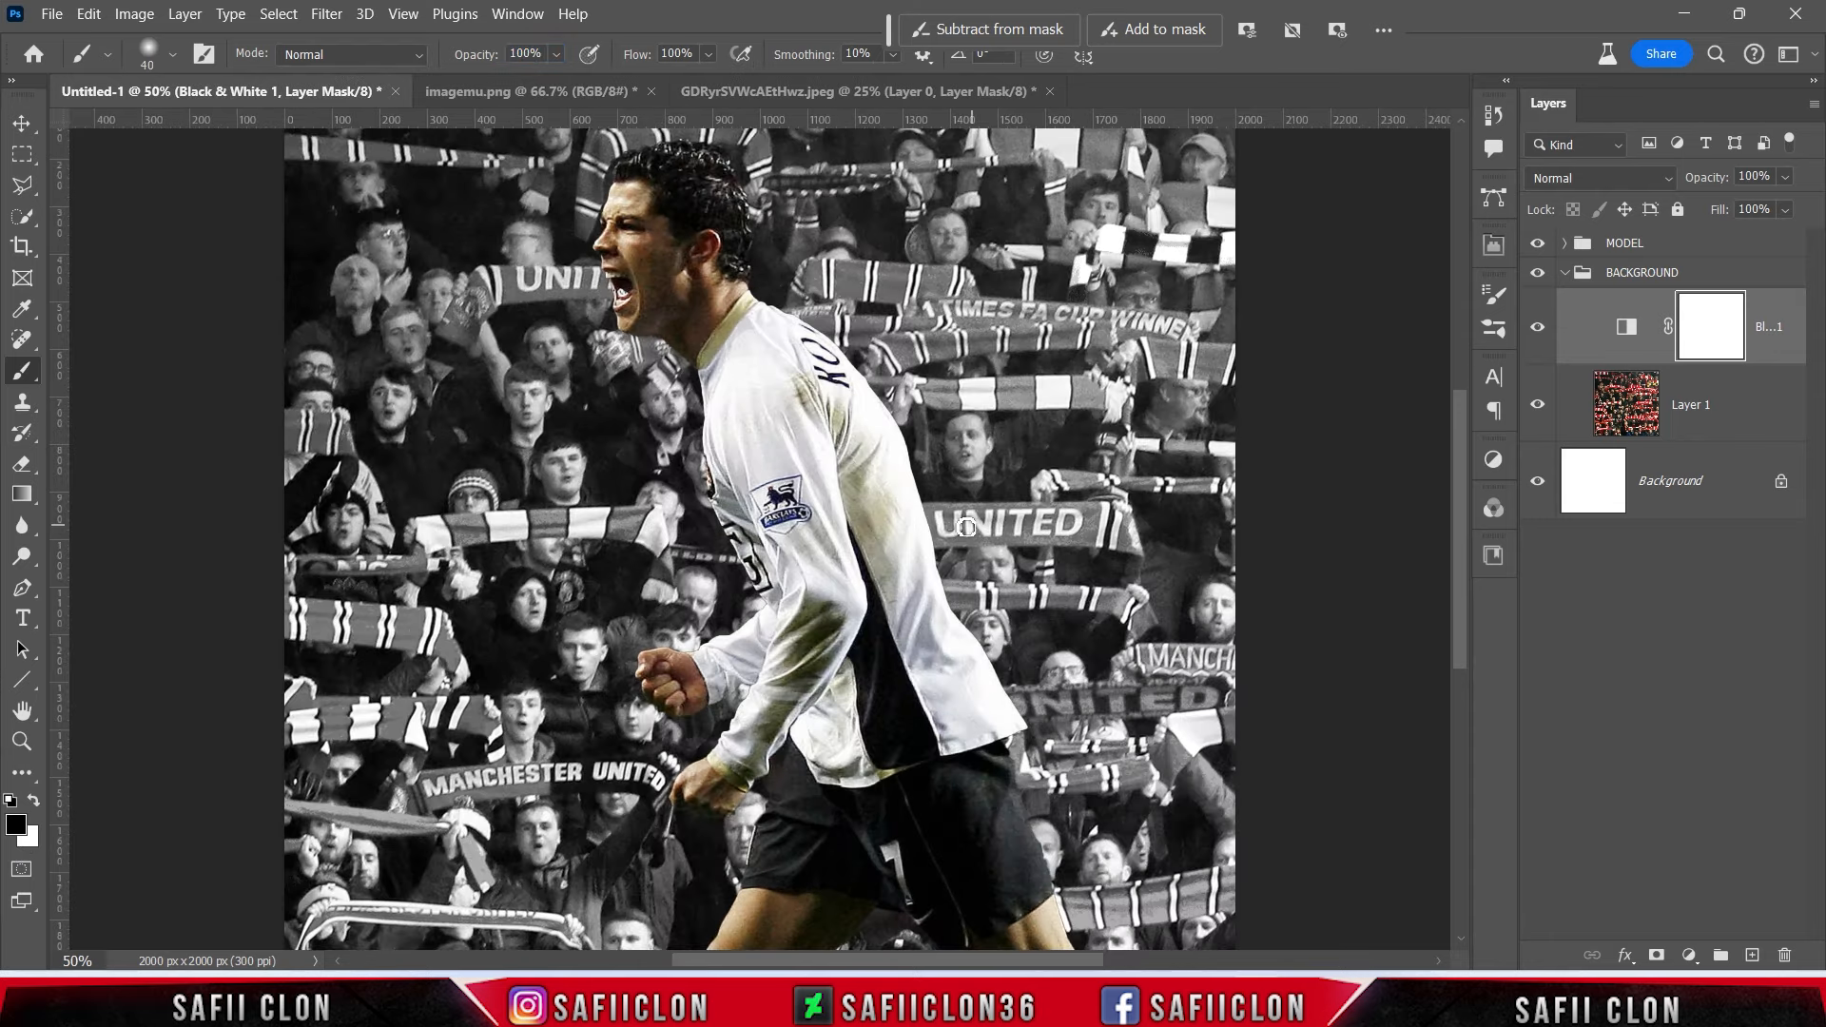
{"action": "left_click_drag", "start_coordinate": [933, 535], "coordinate": [1017, 530]}
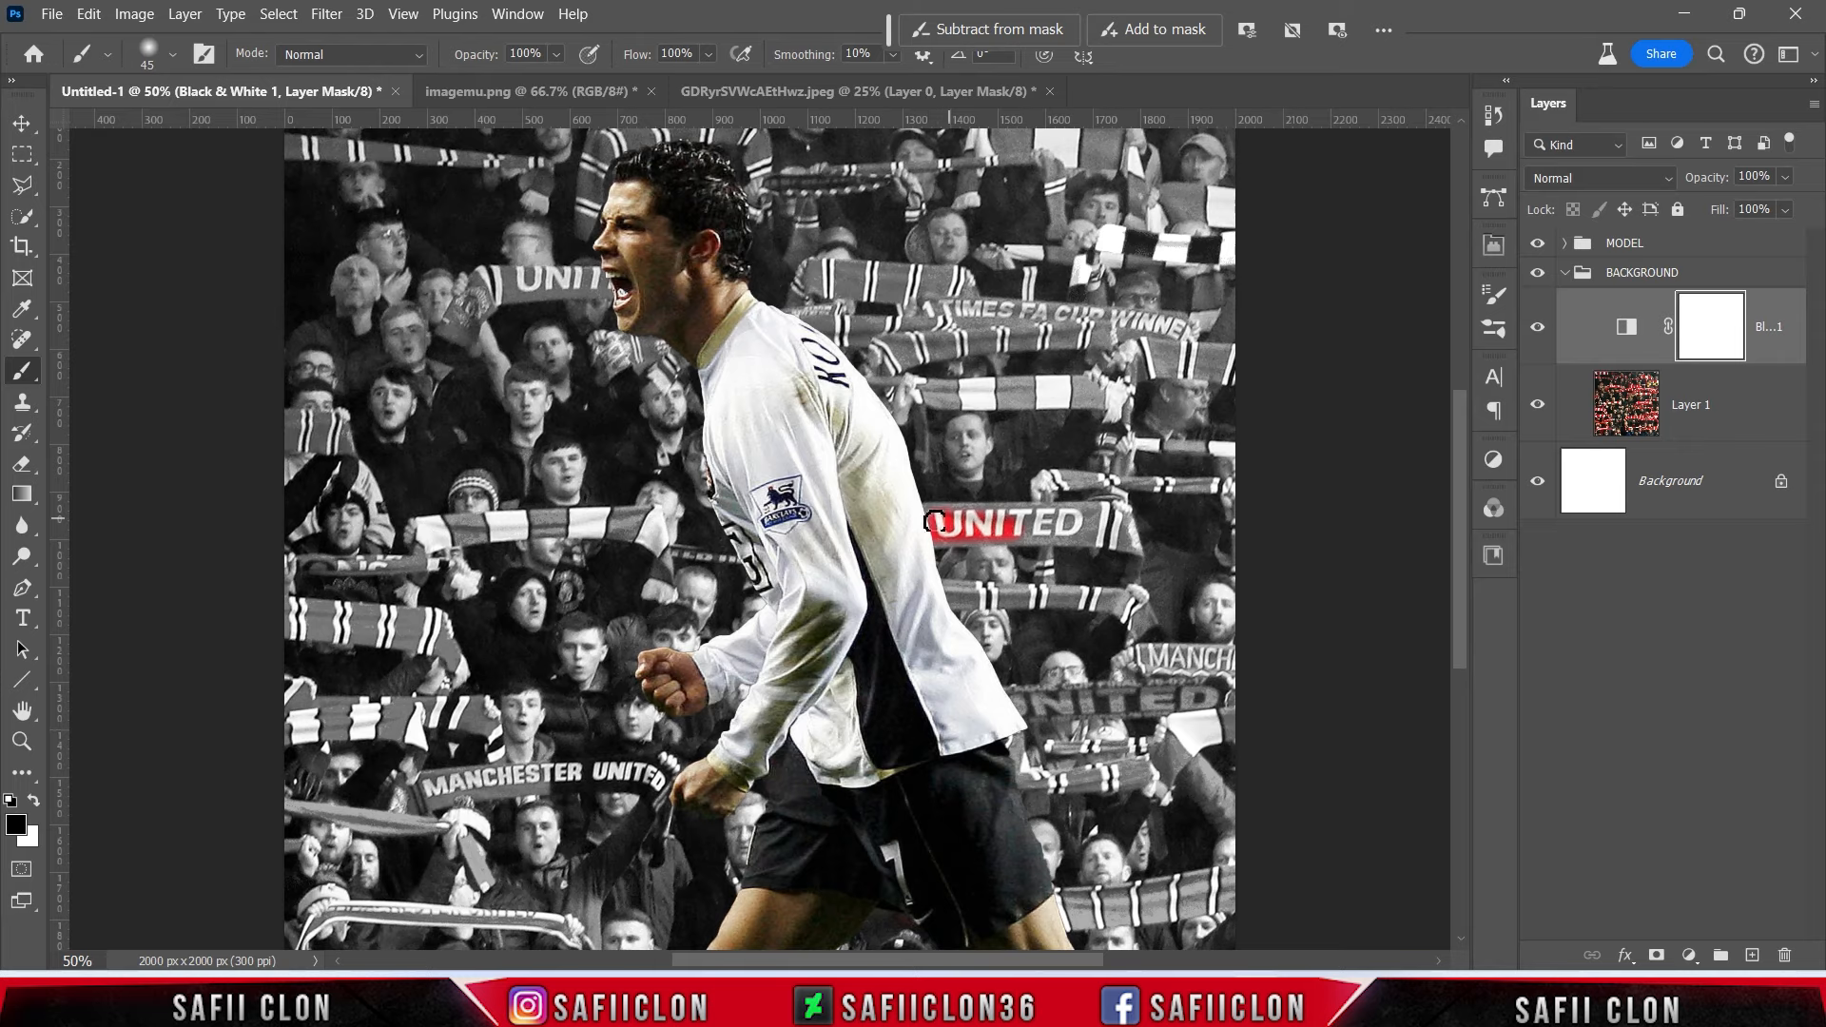
{"action": "mouse_move", "coordinate": [935, 521]}
{"action": "left_mouse_down"}
{"action": "mouse_move", "coordinate": [1026, 514]}
{"action": "mouse_move", "coordinate": [936, 536]}
{"action": "mouse_move", "coordinate": [1085, 516]}
{"action": "left_mouse_up"}
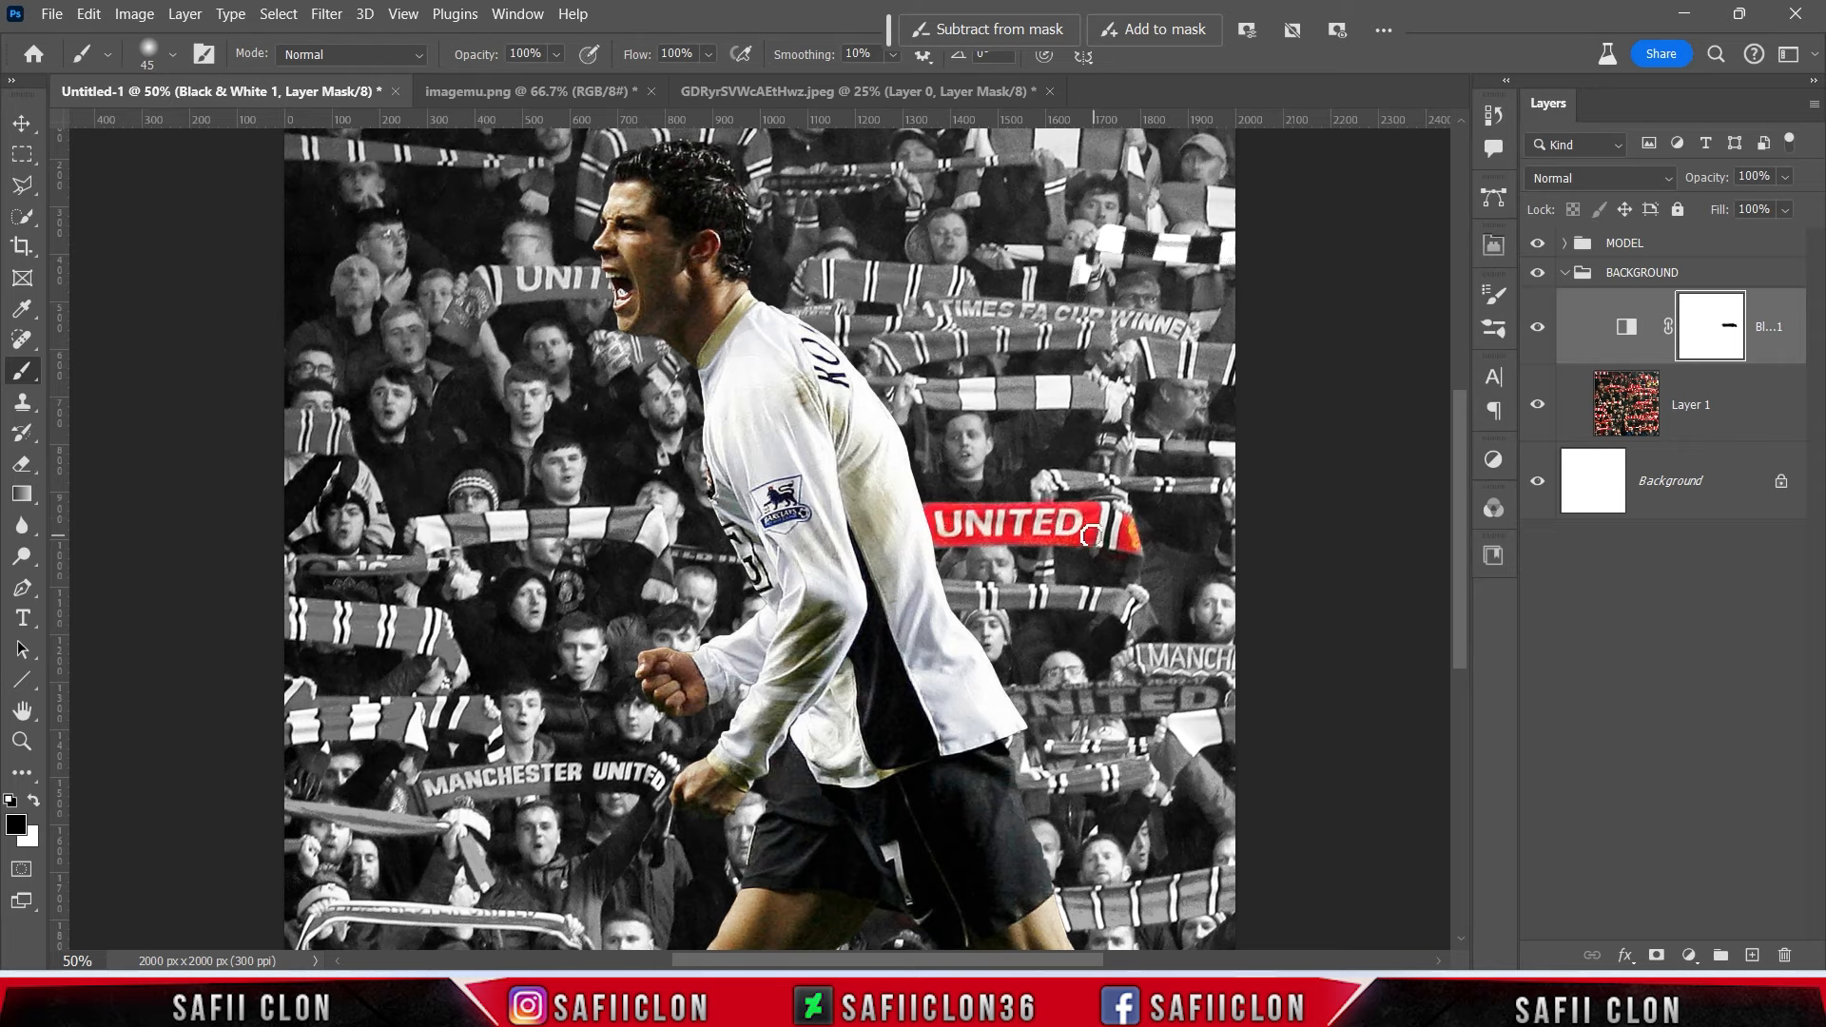
Mask the first half of the MANCHESTER UNITED scarf beside the player's lower fist back to red, undoing the first stroke.
{"action": "key", "text": "bracketright"}
{"action": "key", "text": "bracketright"}
{"action": "key", "text": "bracketright"}
{"action": "key", "text": "bracketright"}
{"action": "key", "text": "bracketright"}
{"action": "mouse_move", "coordinate": [430, 792]}
{"action": "left_mouse_down"}
{"action": "mouse_move", "coordinate": [516, 782]}
{"action": "mouse_move", "coordinate": [502, 789]}
{"action": "left_mouse_up"}
{"action": "key", "text": "ctrl+z"}
{"action": "left_click_drag", "start_coordinate": [495, 772], "coordinate": [513, 789]}
Restore the red in the striped scarf behind the shorts and in the UNITED and MANCHESTER scarves above it.
{"action": "scroll", "coordinate": [653, 730], "scroll_direction": "down", "scroll_amount": 2}
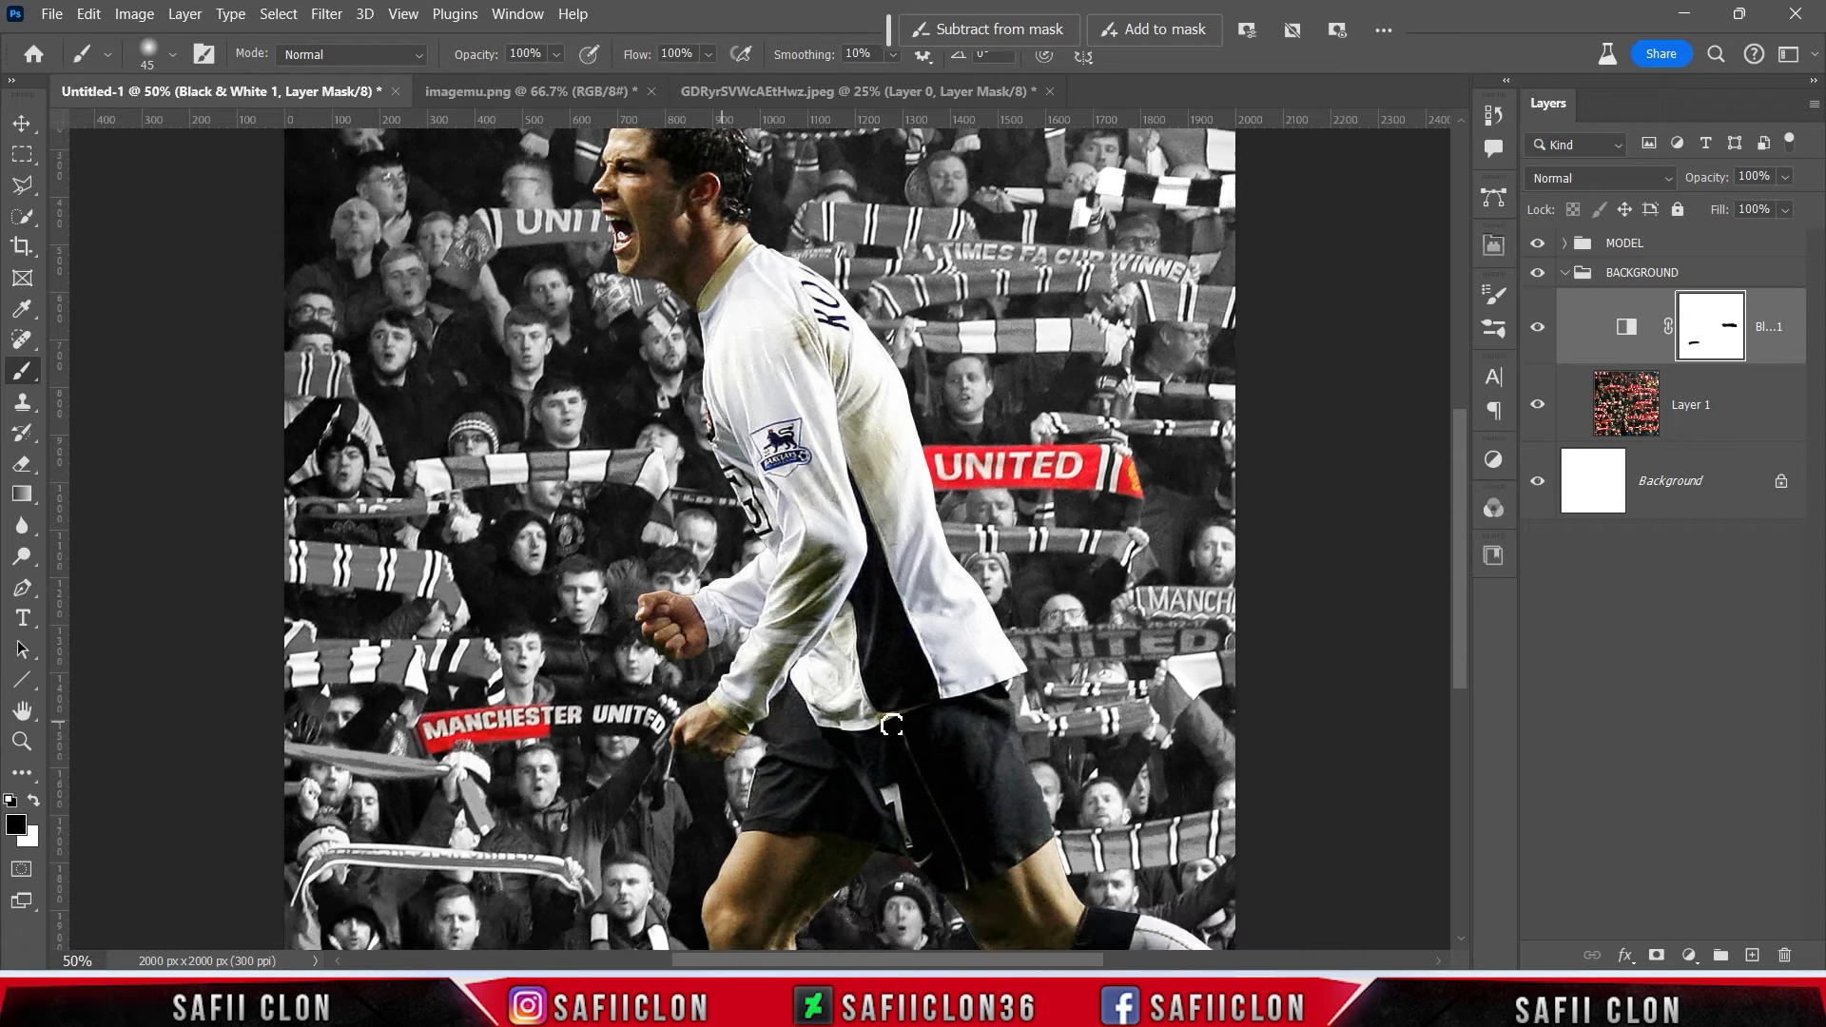
{"action": "left_click_drag", "start_coordinate": [1026, 724], "coordinate": [1121, 722]}
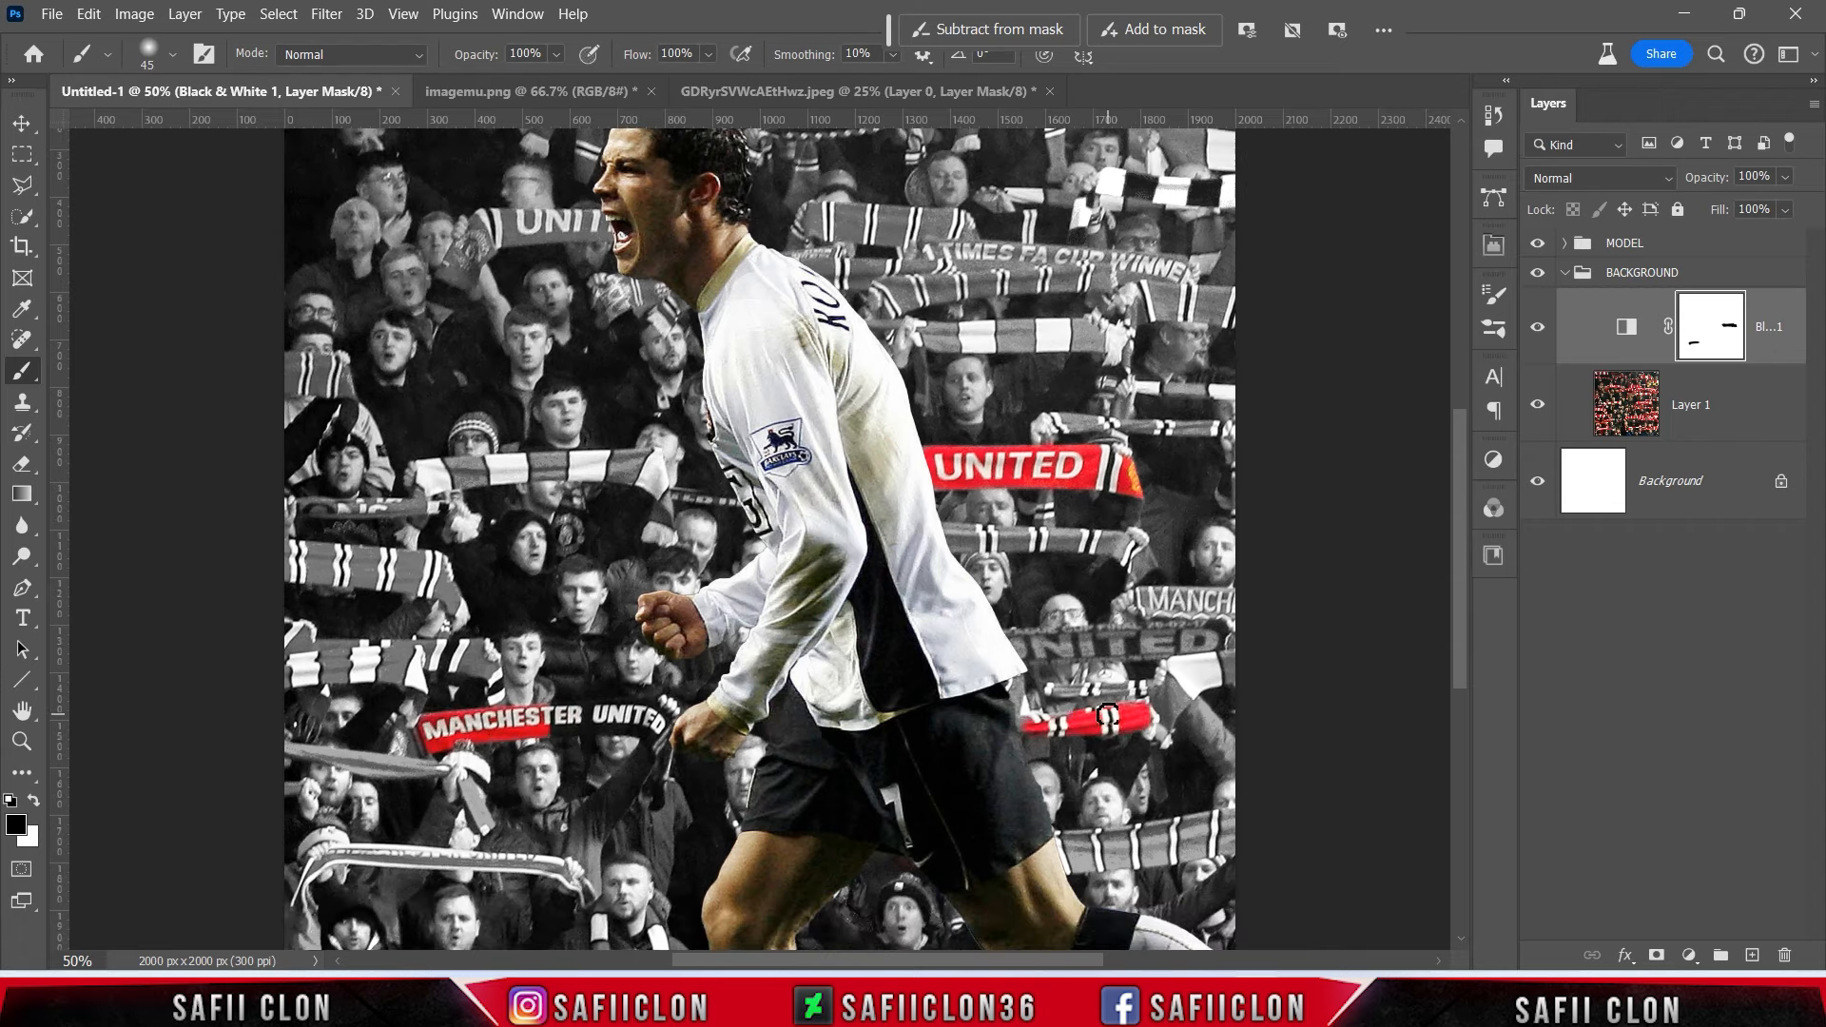
{"action": "scroll", "coordinate": [1025, 727], "scroll_direction": "up", "scroll_amount": 2}
{"action": "mouse_move", "coordinate": [1010, 718]}
{"action": "left_mouse_down"}
{"action": "mouse_move", "coordinate": [1202, 719]}
{"action": "mouse_move", "coordinate": [1156, 716]}
{"action": "mouse_move", "coordinate": [1230, 675]}
{"action": "mouse_move", "coordinate": [1146, 674]}
{"action": "mouse_move", "coordinate": [1241, 677]}
{"action": "left_mouse_up"}
Restore the red in the short scarf at the poster's left edge and the long thin scarf in its upper-left area.
{"action": "scroll", "coordinate": [1241, 677], "scroll_direction": "up", "scroll_amount": 2}
{"action": "mouse_move", "coordinate": [295, 542]}
{"action": "left_mouse_down"}
{"action": "mouse_move", "coordinate": [341, 538]}
{"action": "mouse_move", "coordinate": [329, 519]}
{"action": "left_mouse_up"}
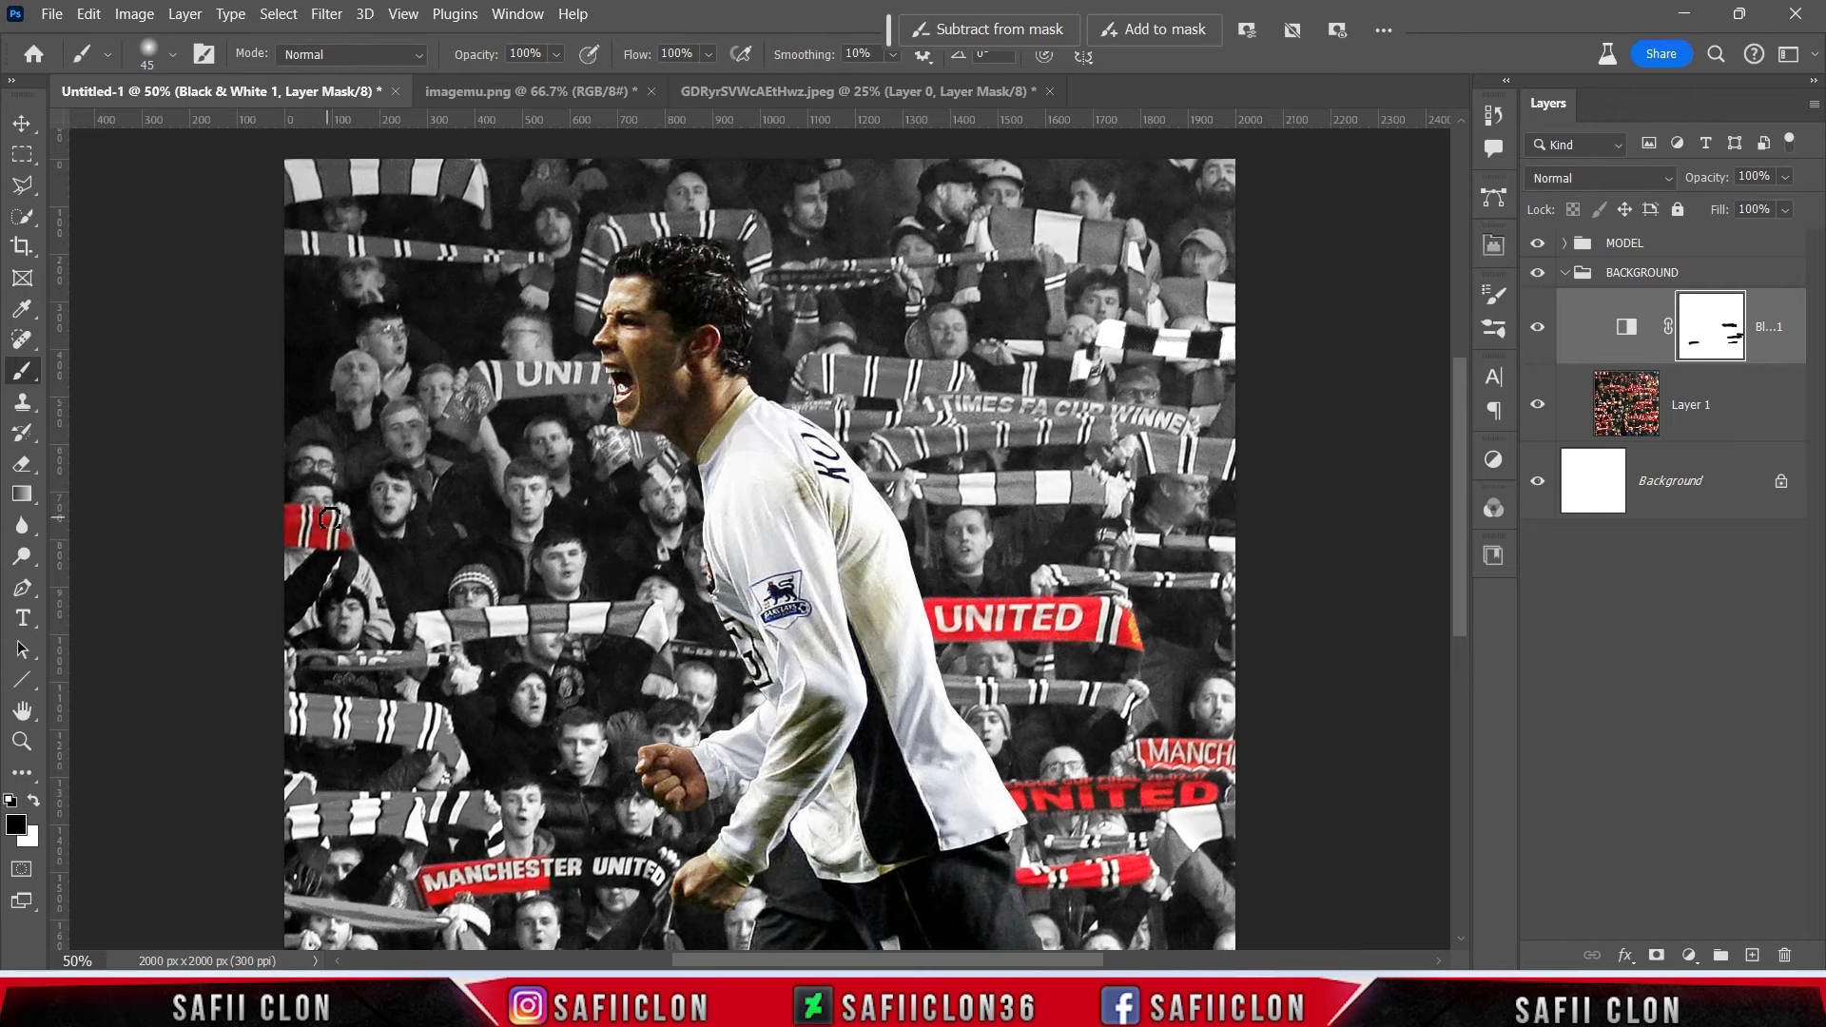
{"action": "scroll", "coordinate": [371, 555], "scroll_direction": "up", "scroll_amount": 4}
{"action": "left_click_drag", "start_coordinate": [304, 404], "coordinate": [541, 411]}
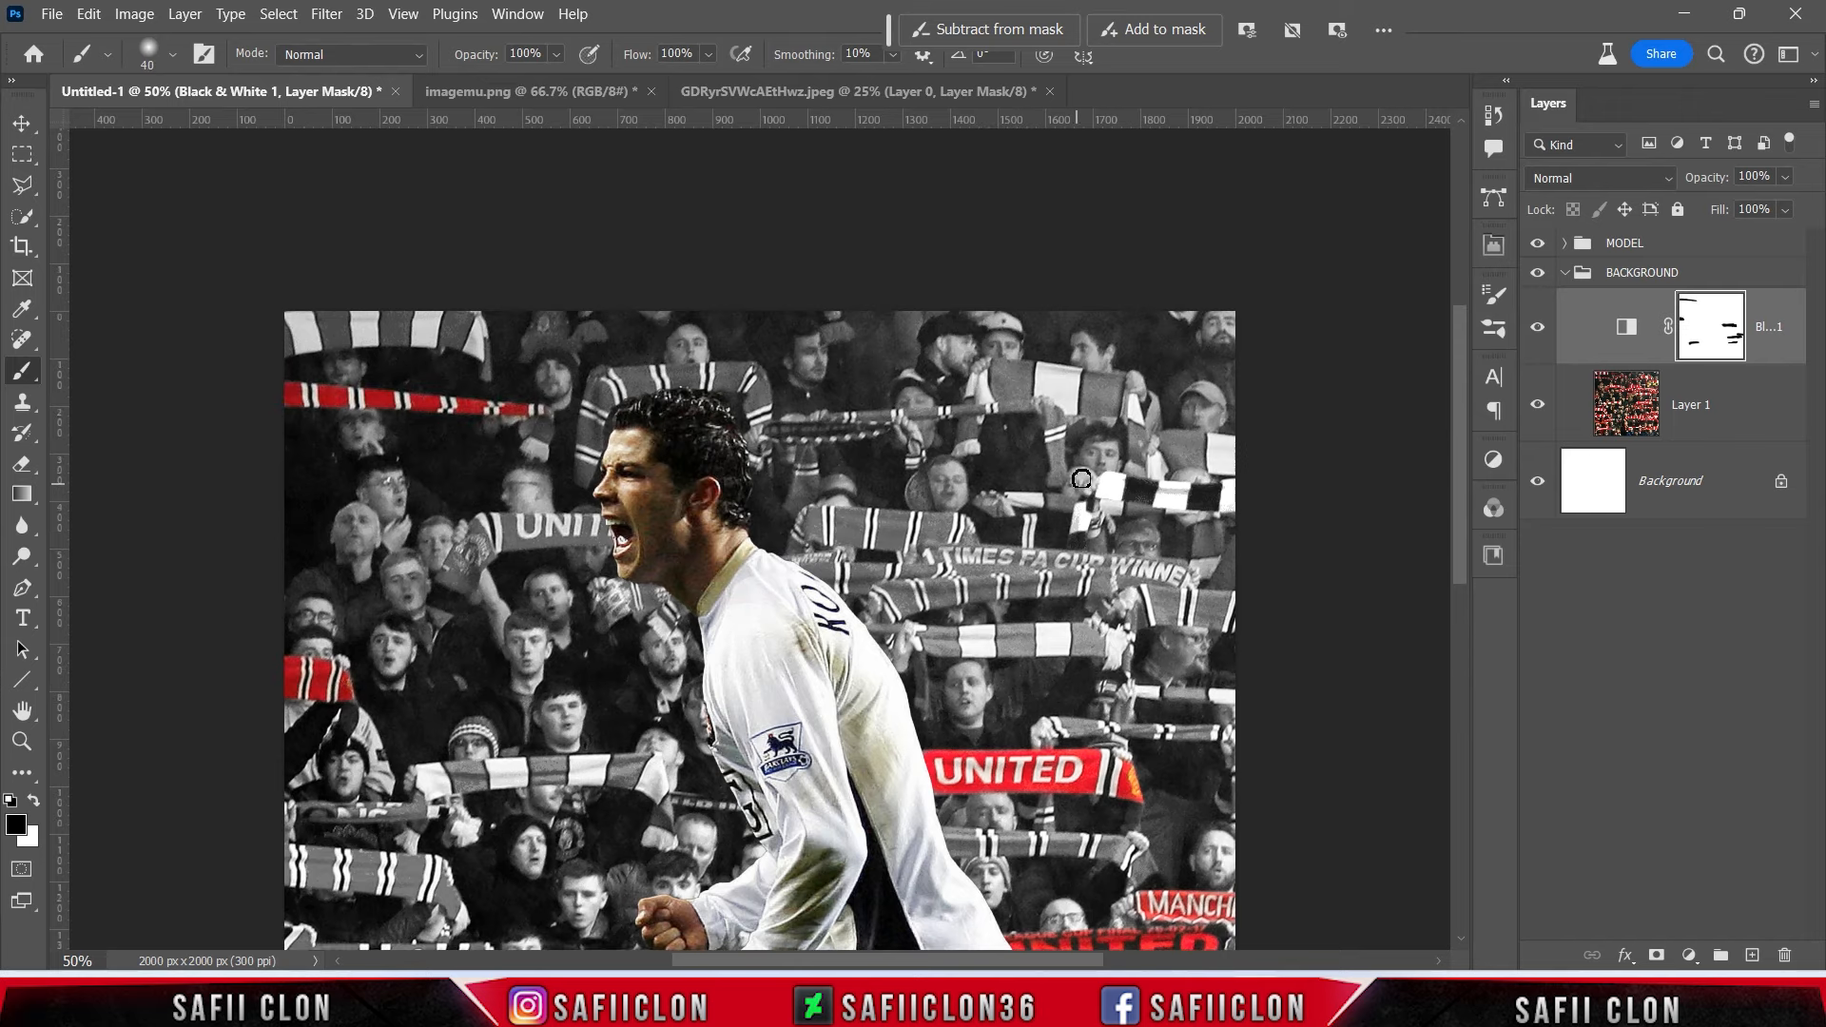
Restore the red in the thin scarf behind the player's head, including its hanging end, using a size 35 brush.
{"action": "scroll", "coordinate": [1037, 494], "scroll_direction": "down", "scroll_amount": 3}
{"action": "scroll", "coordinate": [951, 387], "scroll_direction": "up", "scroll_amount": 2}
{"action": "key", "text": "["}
{"action": "mouse_move", "coordinate": [837, 399]}
{"action": "left_mouse_down"}
{"action": "mouse_move", "coordinate": [960, 393]}
{"action": "mouse_move", "coordinate": [911, 396]}
{"action": "left_mouse_up"}
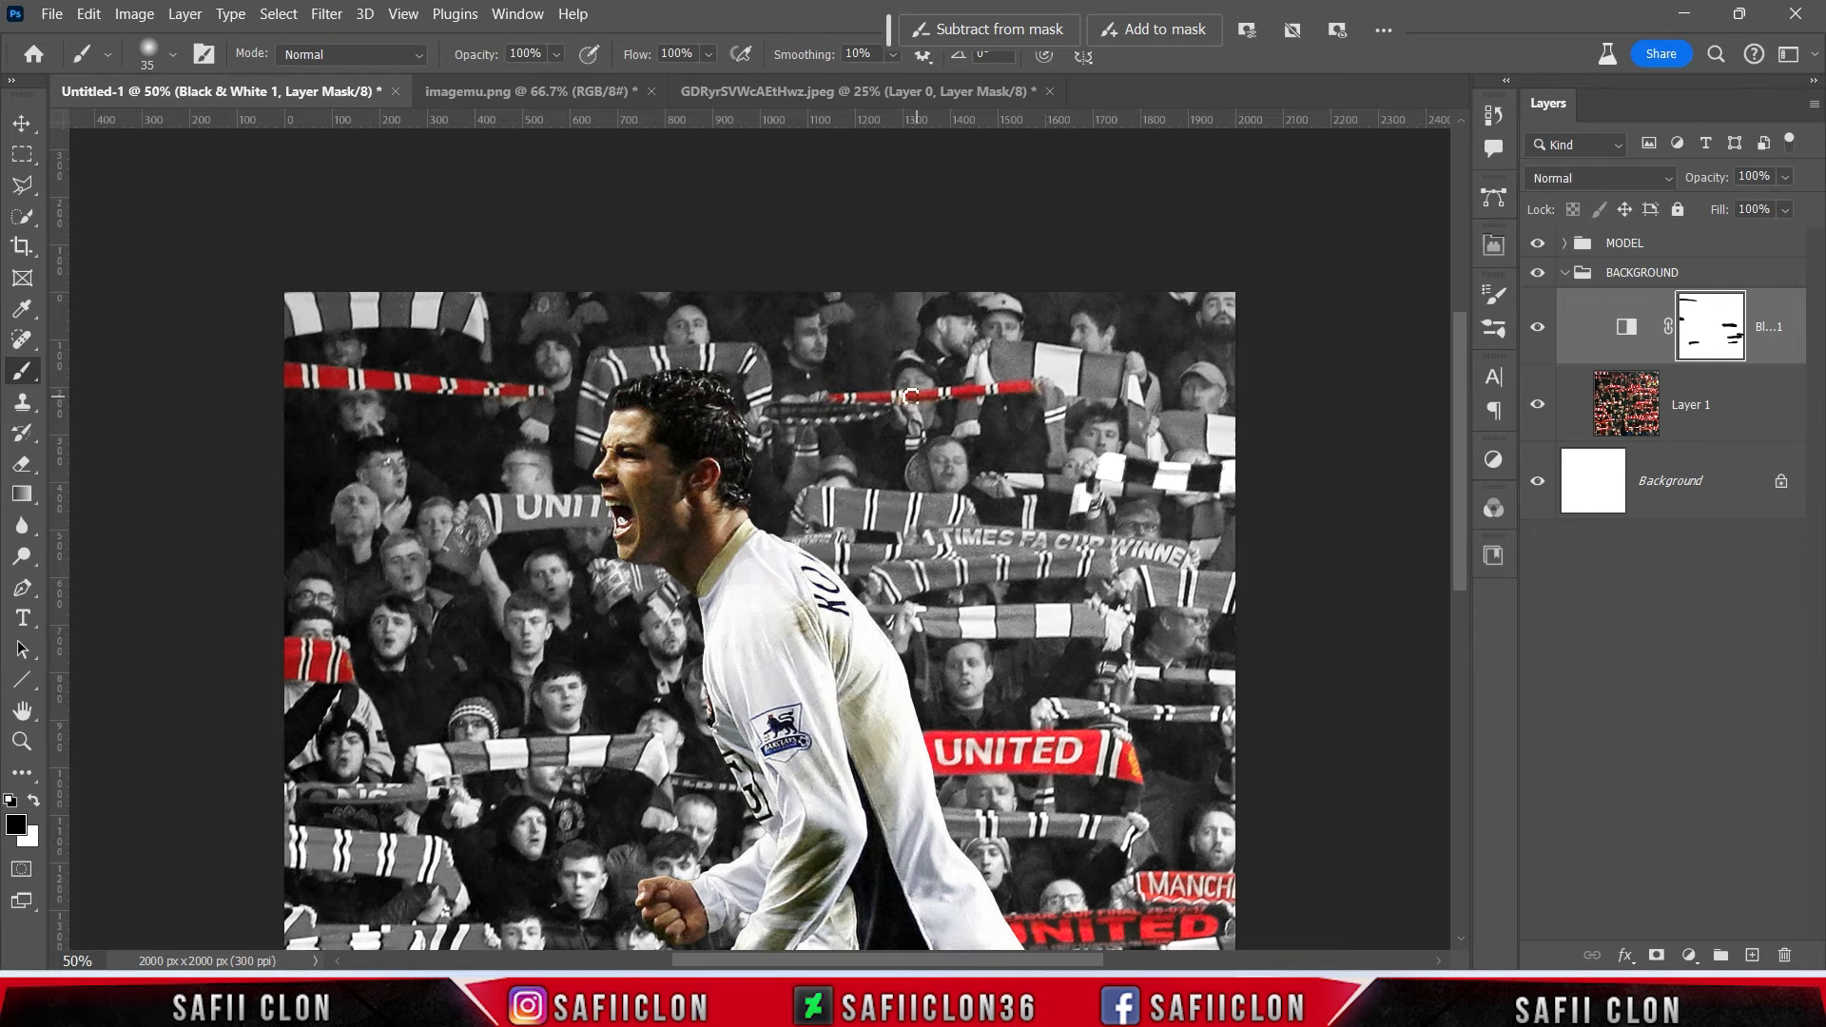
{"action": "scroll", "coordinate": [1055, 413], "scroll_direction": "down", "scroll_amount": 3}
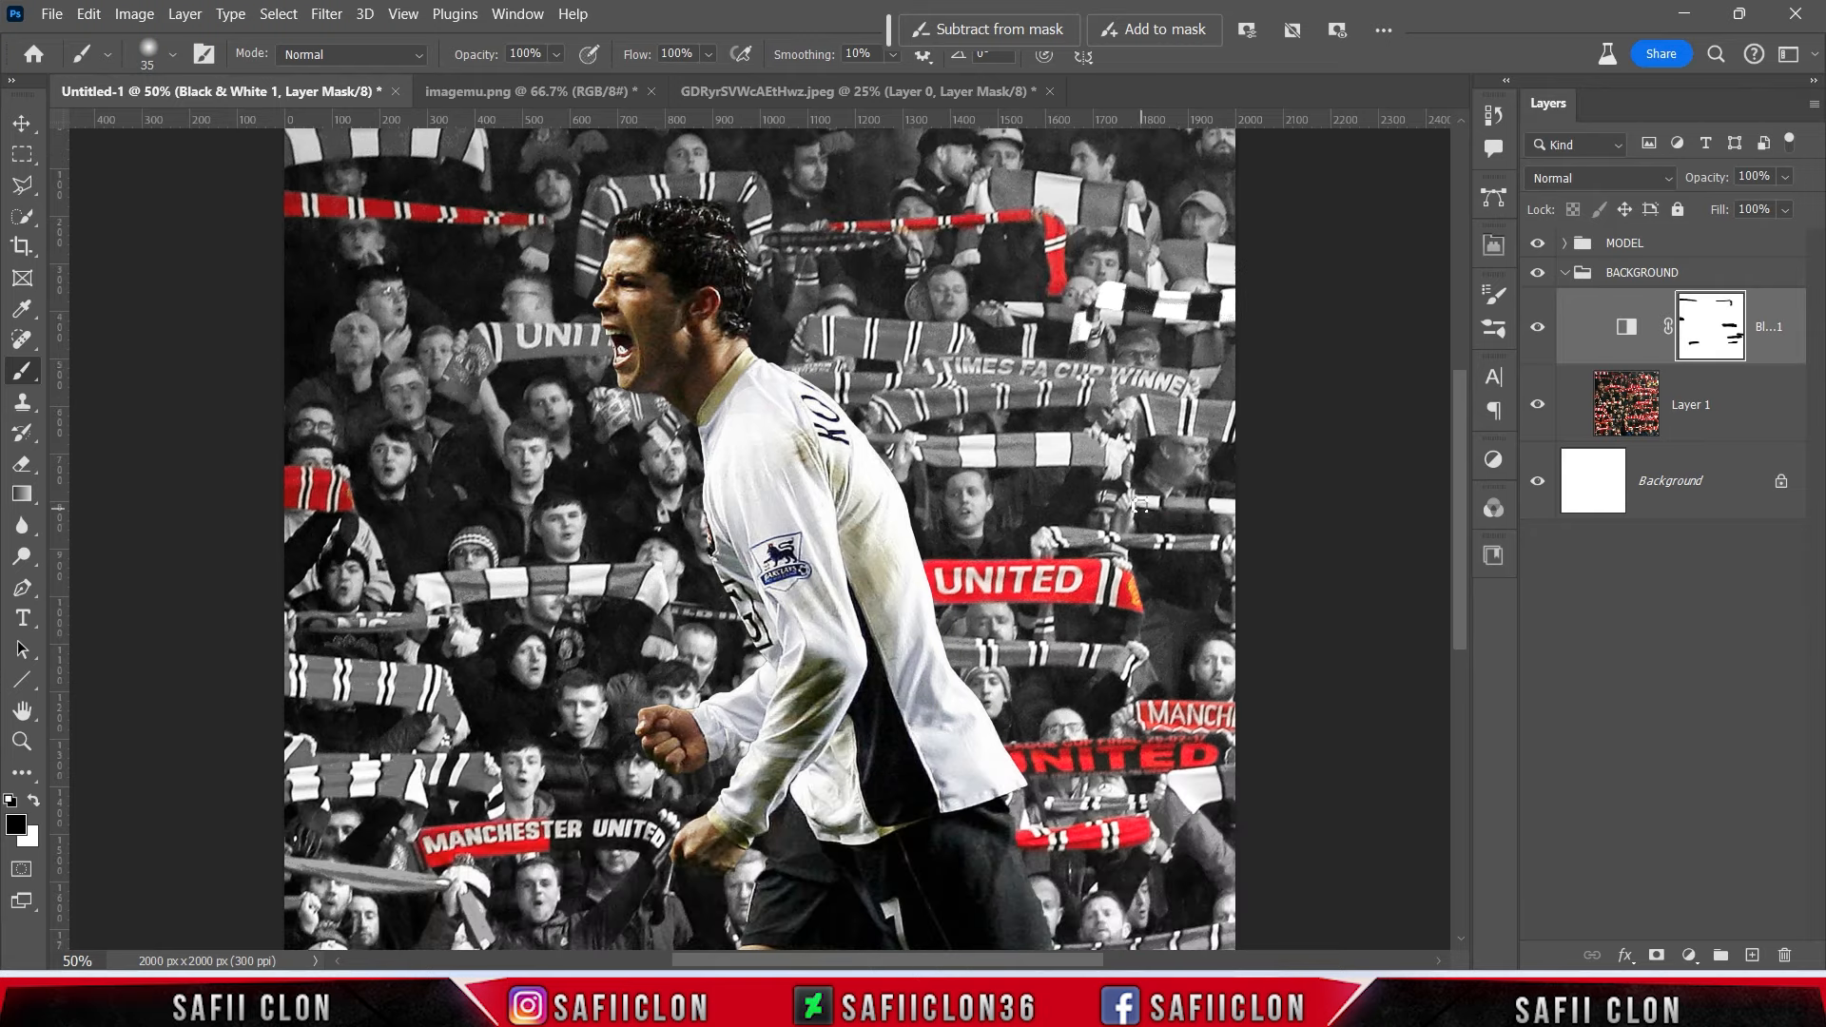
Restore the red in the thin lettered scarf at the poster's left edge, level with the player's forearm.
{"action": "scroll", "coordinate": [1236, 485], "scroll_direction": "down", "scroll_amount": 2}
{"action": "mouse_move", "coordinate": [354, 534]}
{"action": "left_mouse_down"}
{"action": "mouse_move", "coordinate": [432, 521]}
{"action": "mouse_move", "coordinate": [299, 518]}
{"action": "left_mouse_up"}
{"action": "scroll", "coordinate": [693, 575], "scroll_direction": "up", "scroll_amount": 1}
{"action": "scroll", "coordinate": [683, 552], "scroll_direction": "down", "scroll_amount": 4}
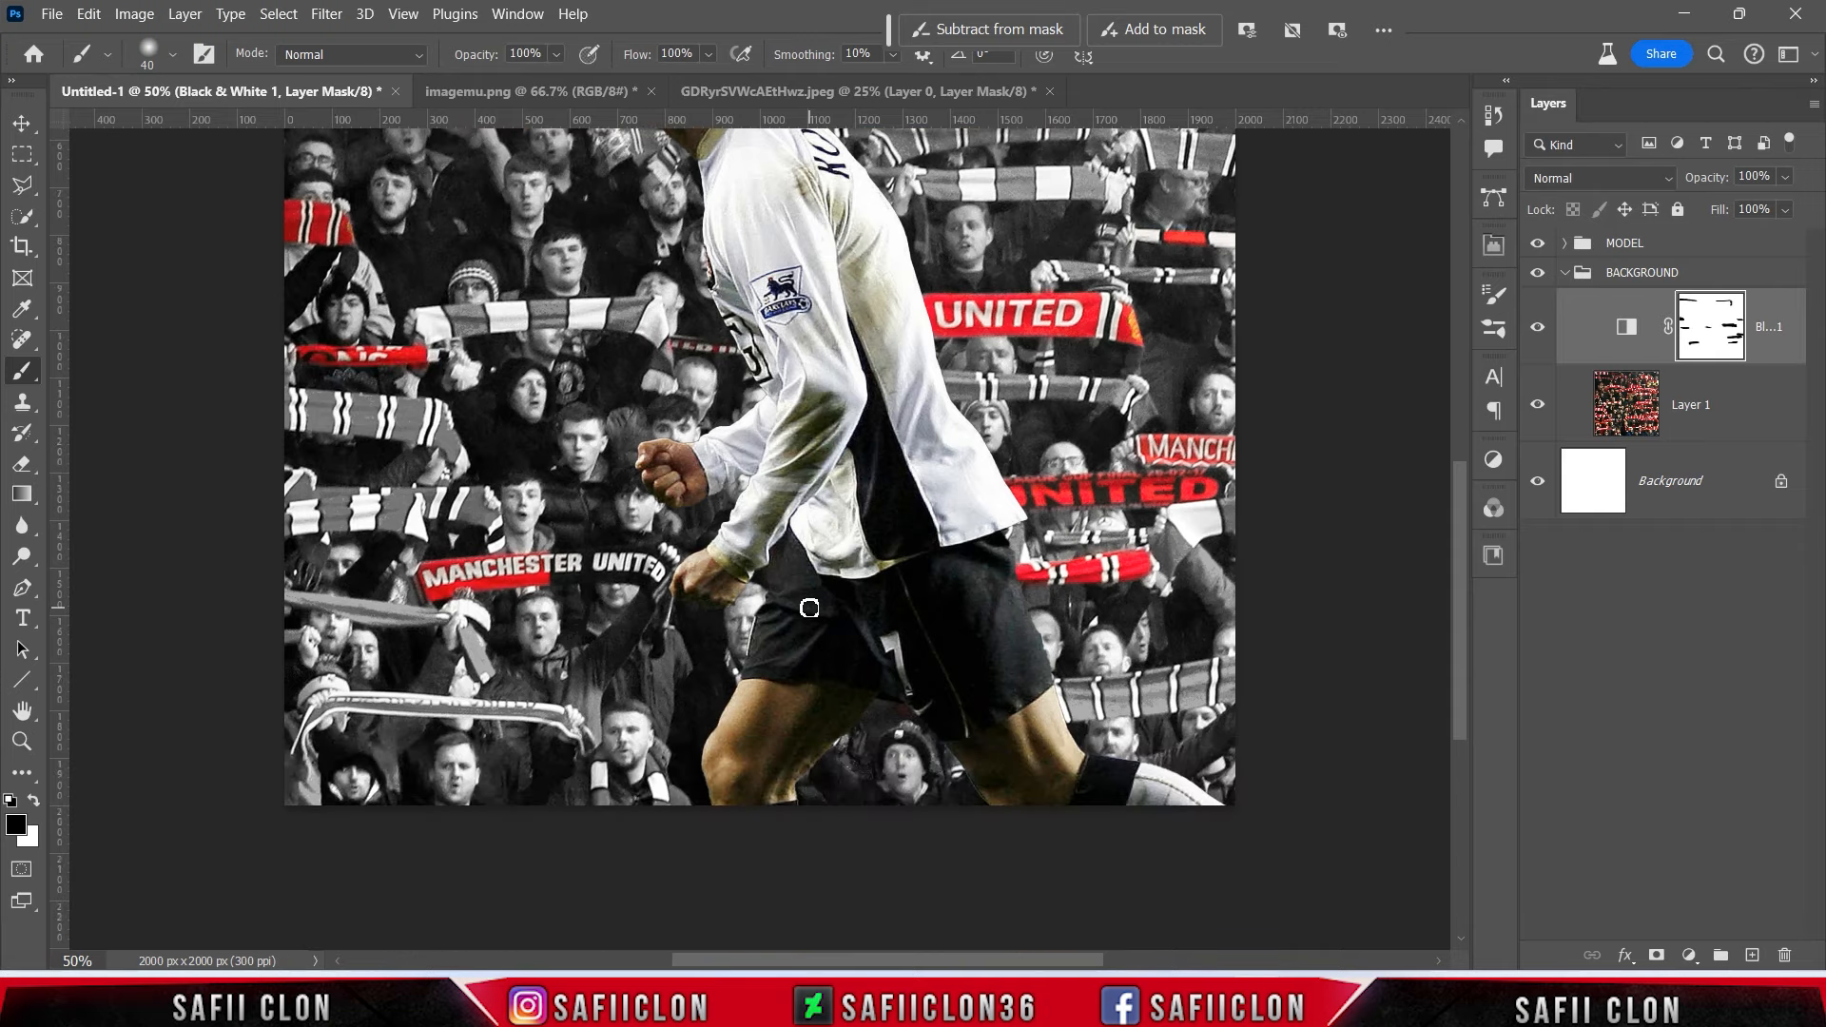
Restore the red in the scarf at the poster's right edge at shoulder height and the UNITED scarf in front of the player's face.
{"action": "scroll", "coordinate": [761, 566], "scroll_direction": "up", "scroll_amount": 8}
{"action": "mouse_move", "coordinate": [1154, 638]}
{"action": "left_mouse_down"}
{"action": "mouse_move", "coordinate": [1199, 630]}
{"action": "mouse_move", "coordinate": [1134, 618]}
{"action": "mouse_move", "coordinate": [1241, 647]}
{"action": "left_mouse_up"}
{"action": "scroll", "coordinate": [1244, 625], "scroll_direction": "down", "scroll_amount": 2}
{"action": "scroll", "coordinate": [570, 570], "scroll_direction": "up", "scroll_amount": 2}
{"action": "mouse_move", "coordinate": [466, 592]}
{"action": "left_mouse_down"}
{"action": "mouse_move", "coordinate": [490, 546]}
{"action": "mouse_move", "coordinate": [482, 530]}
{"action": "mouse_move", "coordinate": [607, 522]}
{"action": "left_mouse_up"}
Restore the red in the long scarf near the poster's lower-left corner and compare the crowd with the Black & White adjustment off and on.
{"action": "key", "text": "ctrl+minus"}
{"action": "key", "text": "ctrl+minus"}
{"action": "scroll", "coordinate": [1063, 554], "scroll_direction": "down", "scroll_amount": 1}
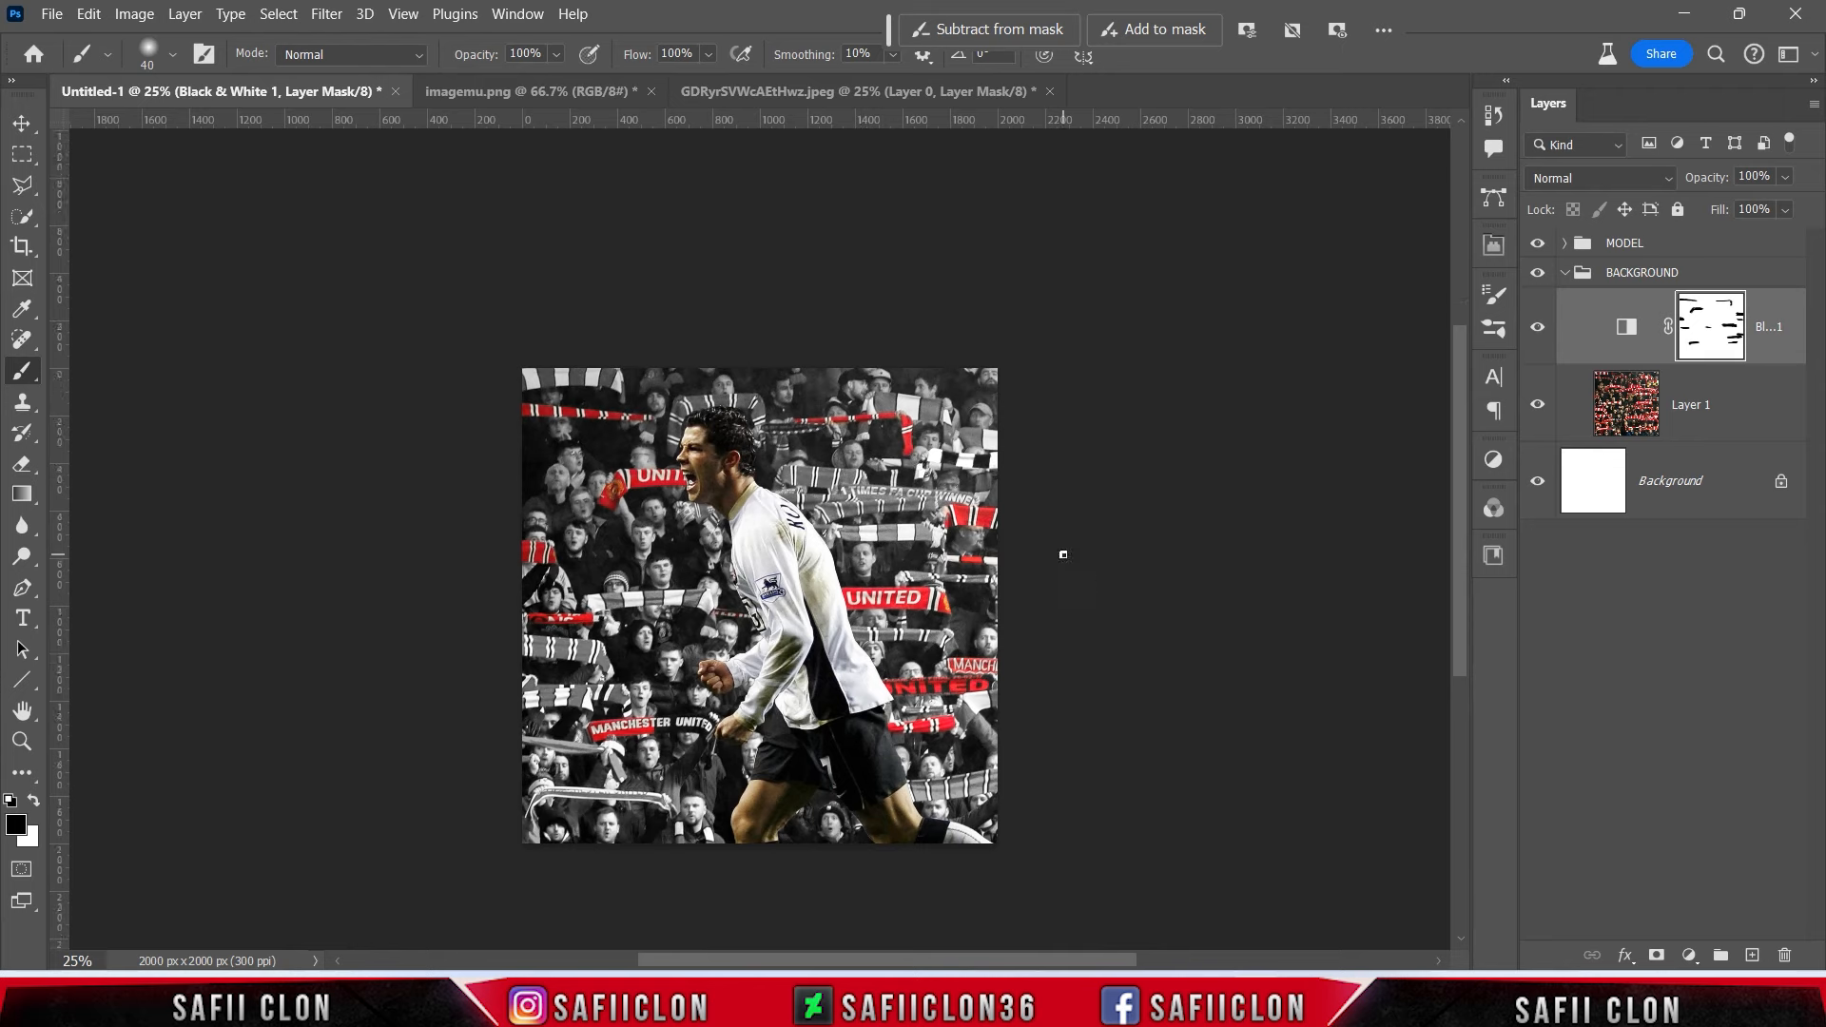
{"action": "key", "text": "ctrl+plus"}
{"action": "scroll", "coordinate": [694, 390], "scroll_direction": "down", "scroll_amount": 2}
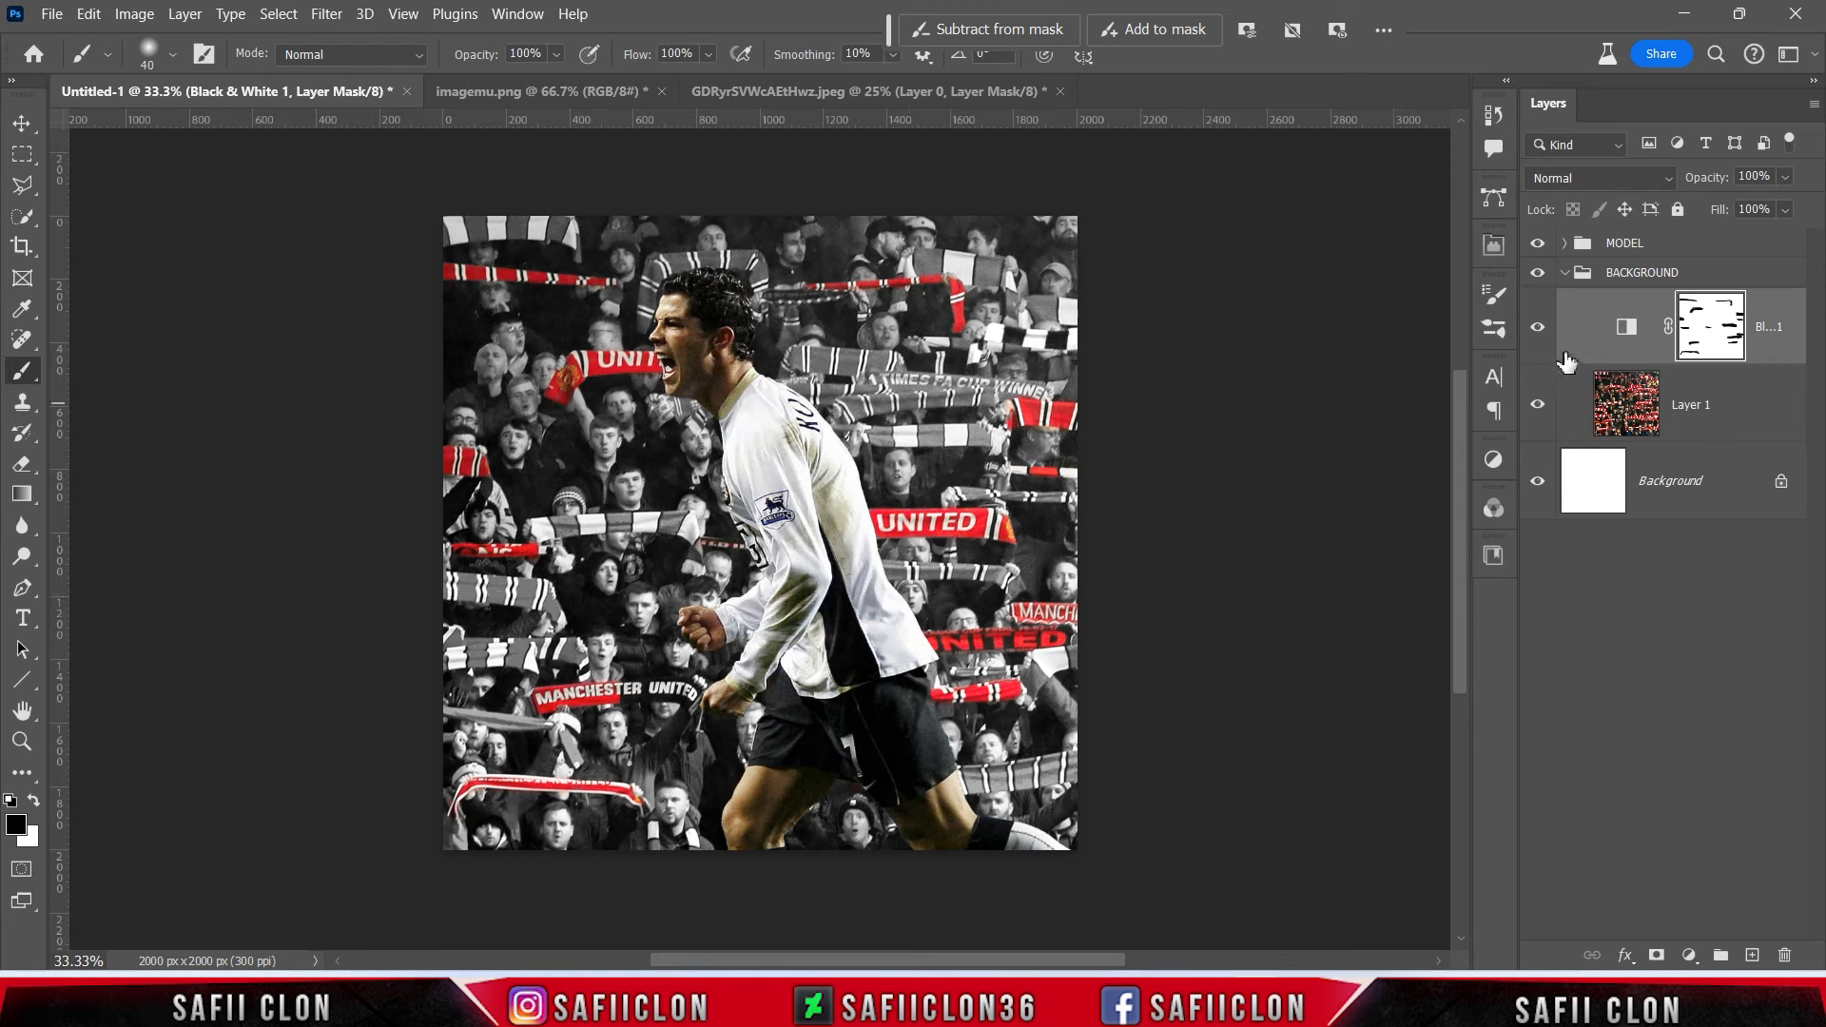
{"action": "left_click", "coordinate": [1538, 328]}
{"action": "left_click", "coordinate": [1538, 329]}
{"action": "left_click", "coordinate": [1539, 328]}
{"action": "left_click", "coordinate": [1539, 328]}
Add a Curves adjustment above the Black & White layer and set a midtone point with input 109 and output 178.
{"action": "left_click", "coordinate": [1689, 955]}
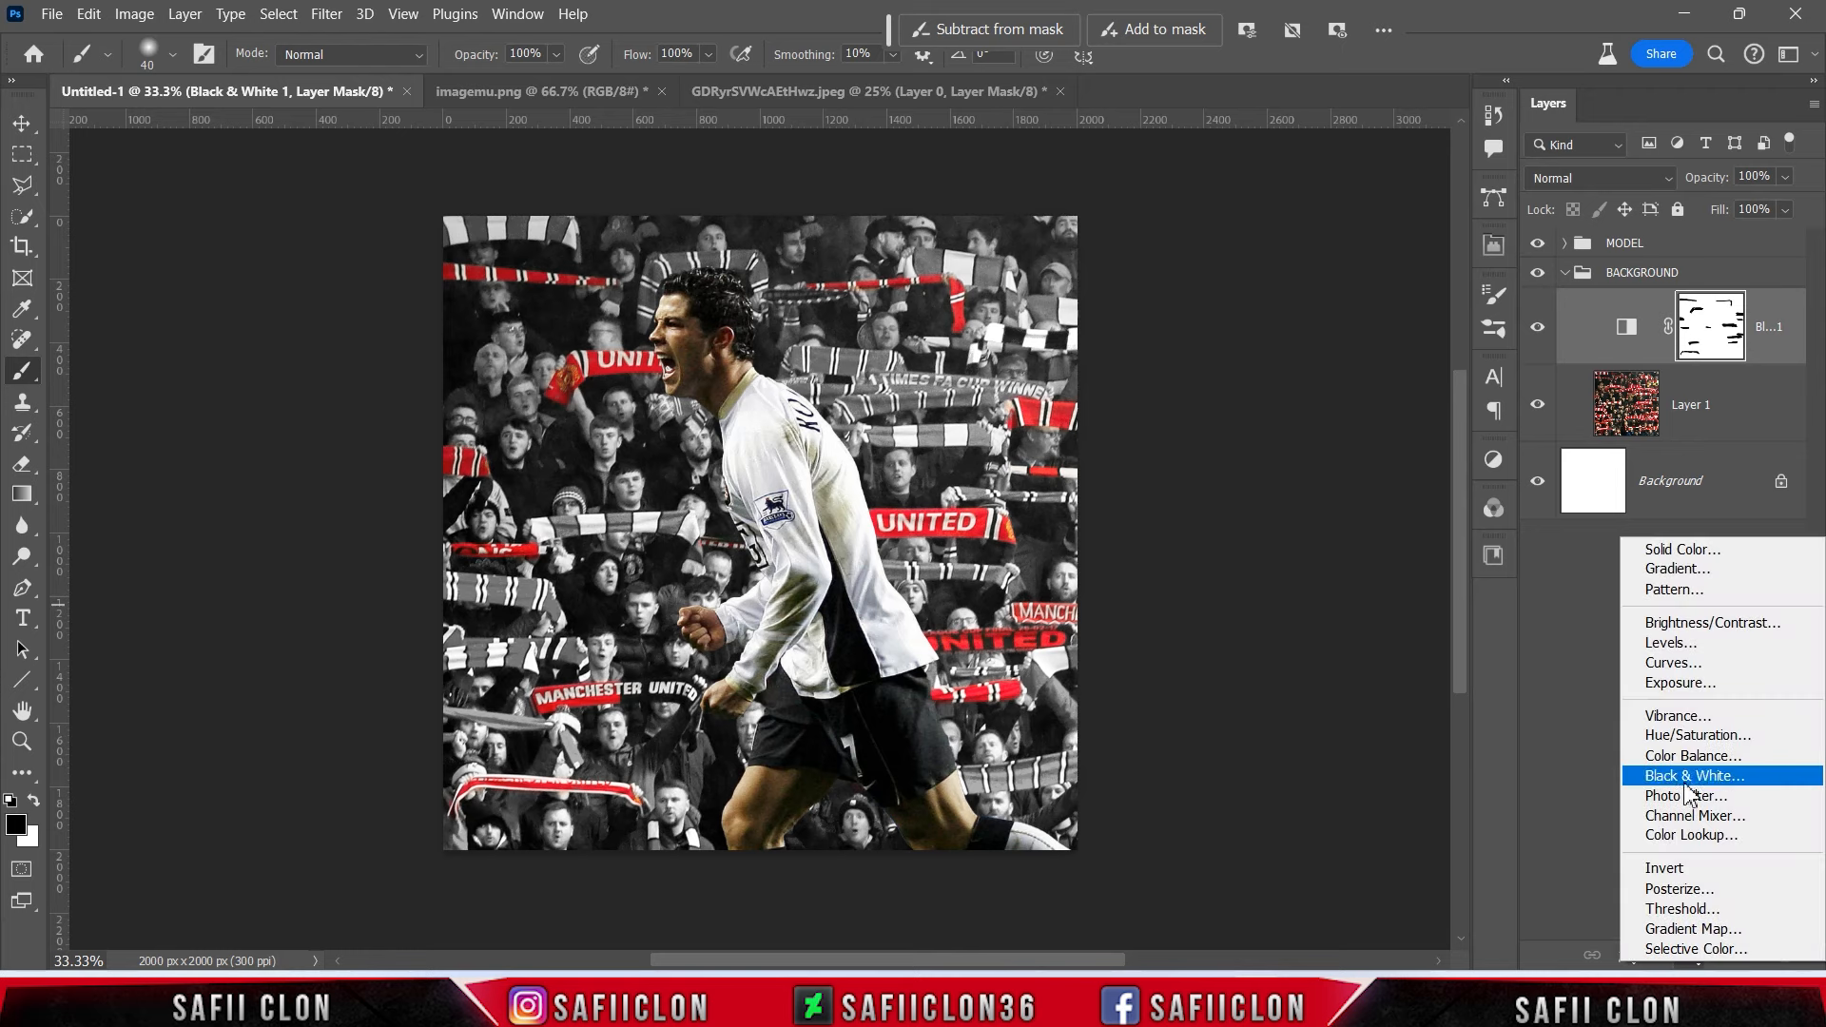
{"action": "left_click", "coordinate": [1674, 662]}
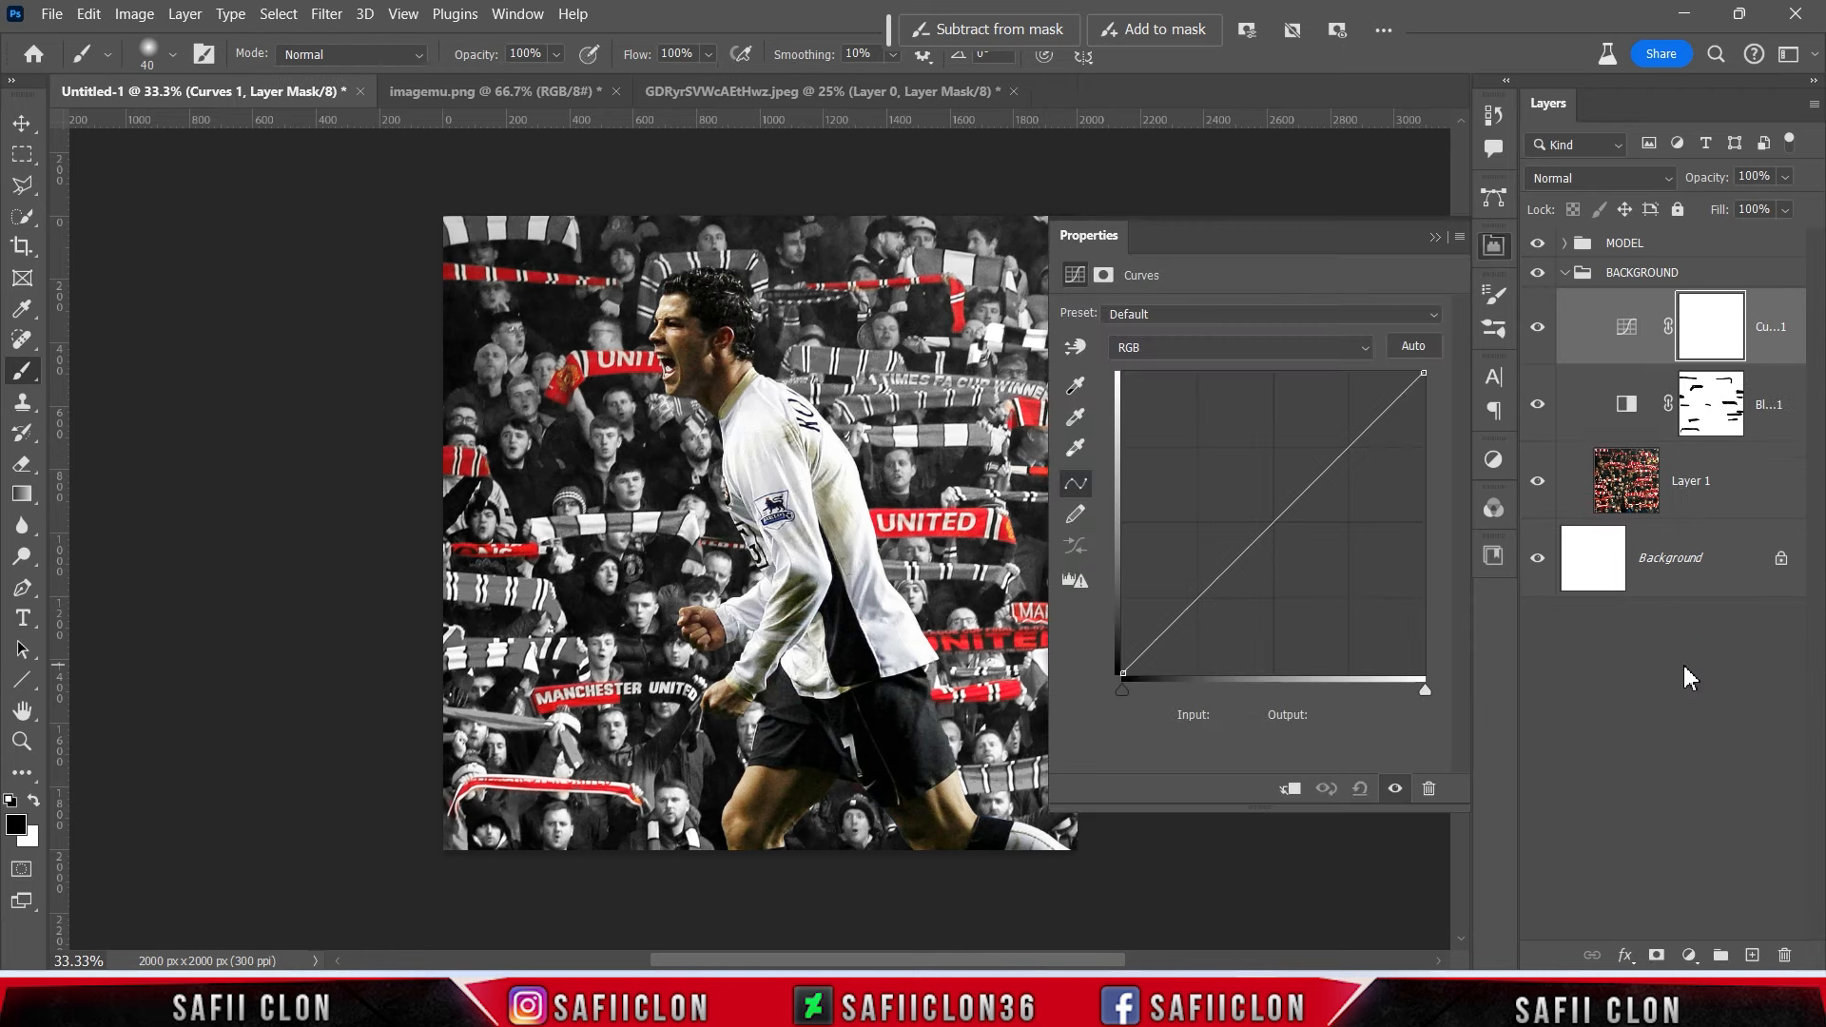
{"action": "left_click", "coordinate": [1274, 521]}
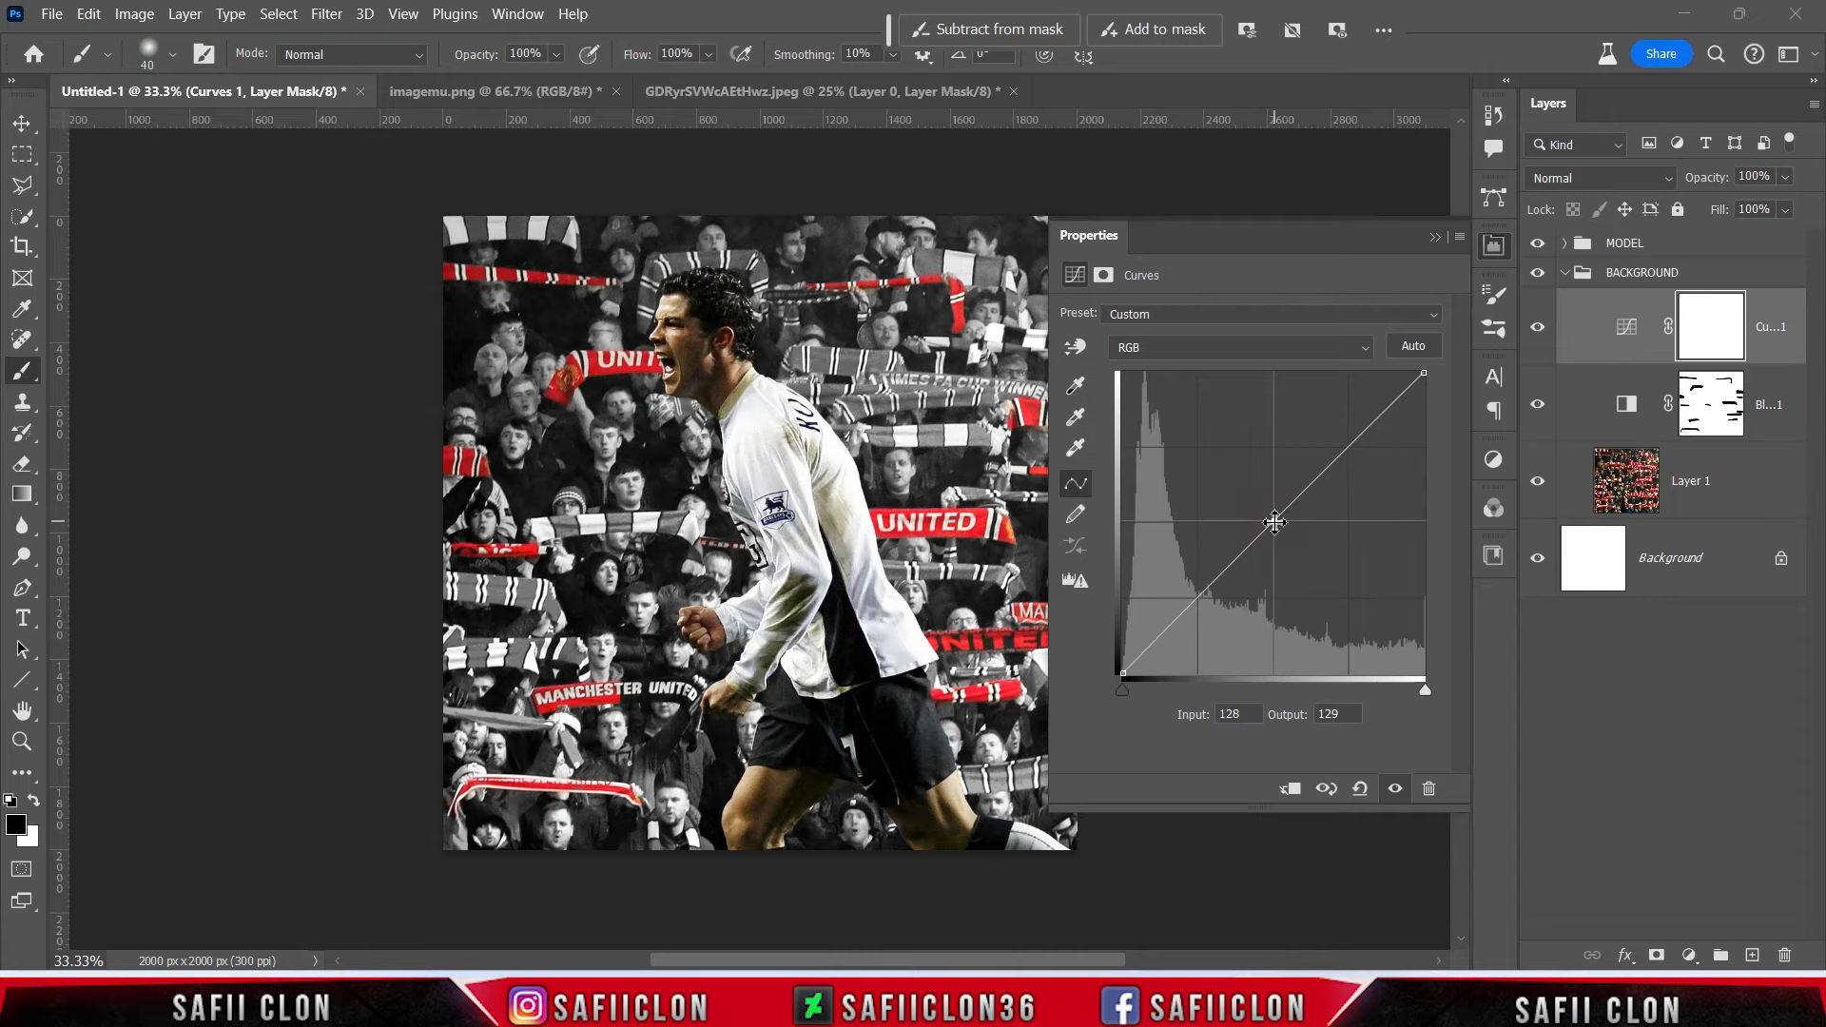
{"action": "left_click", "coordinate": [1257, 713]}
{"action": "type", "text": "109"}
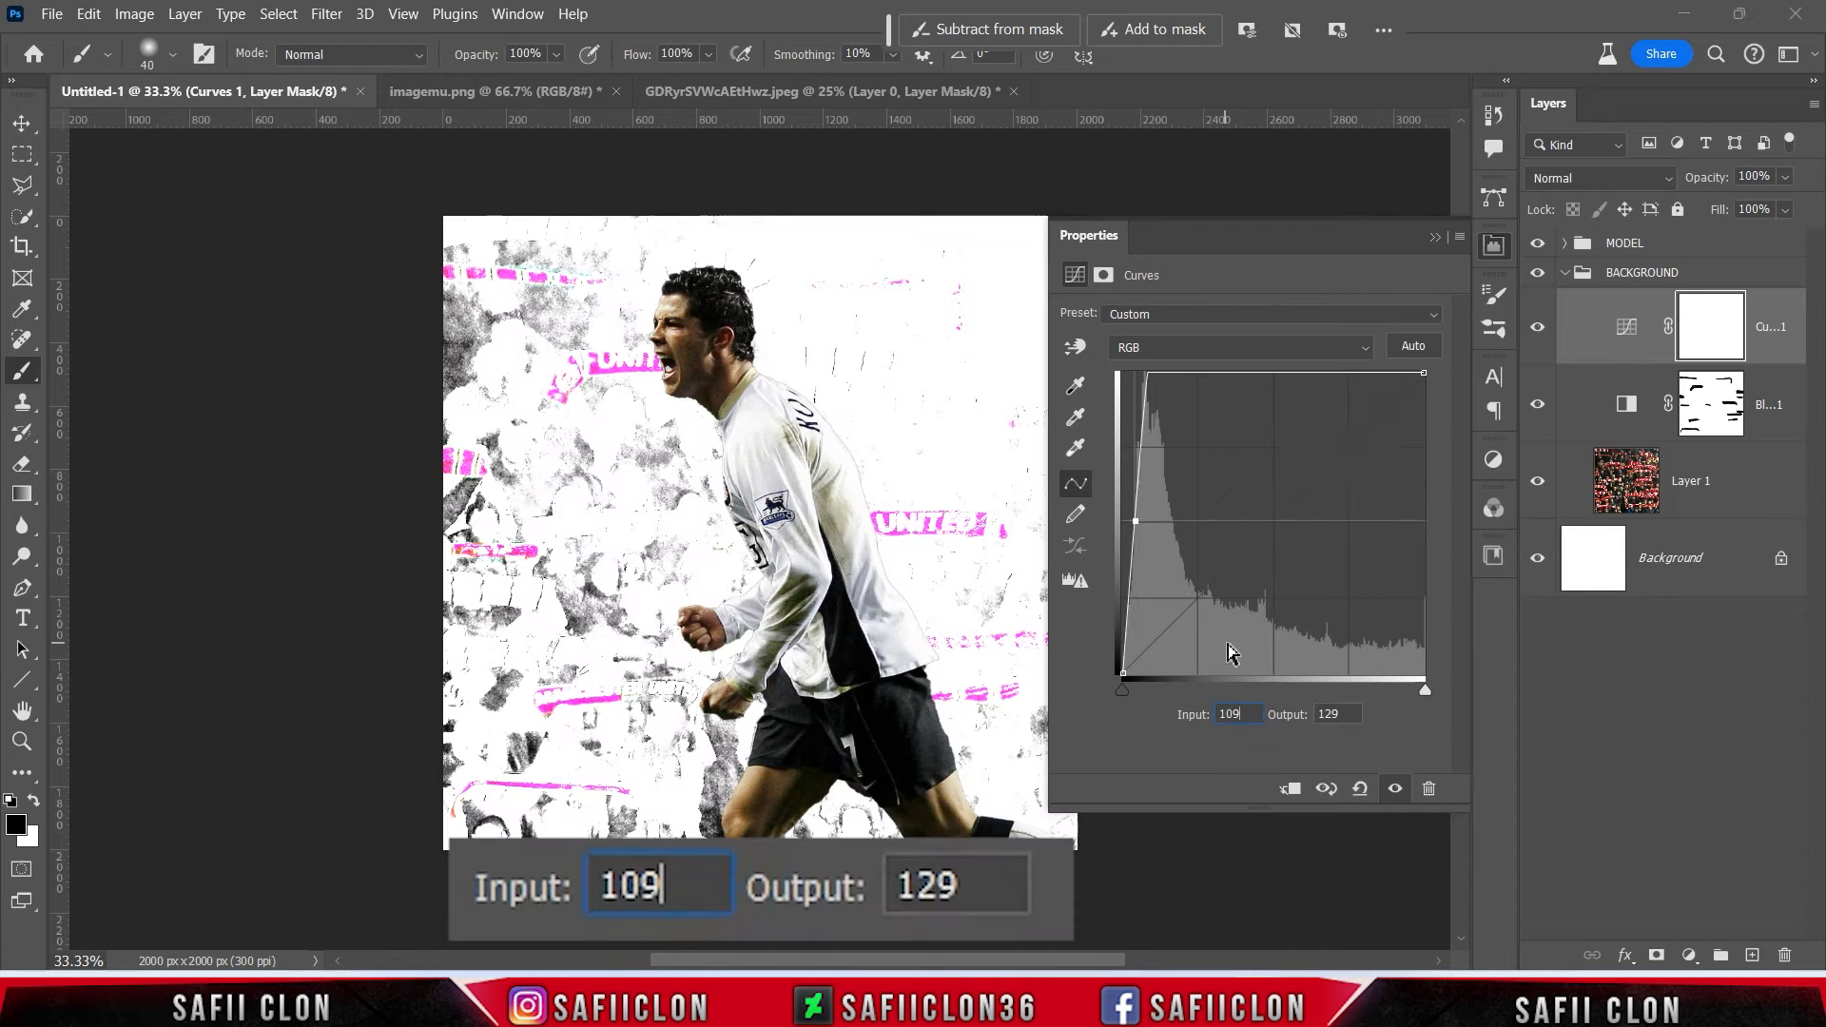
{"action": "key", "text": "Tab"}
{"action": "type", "text": "178"}
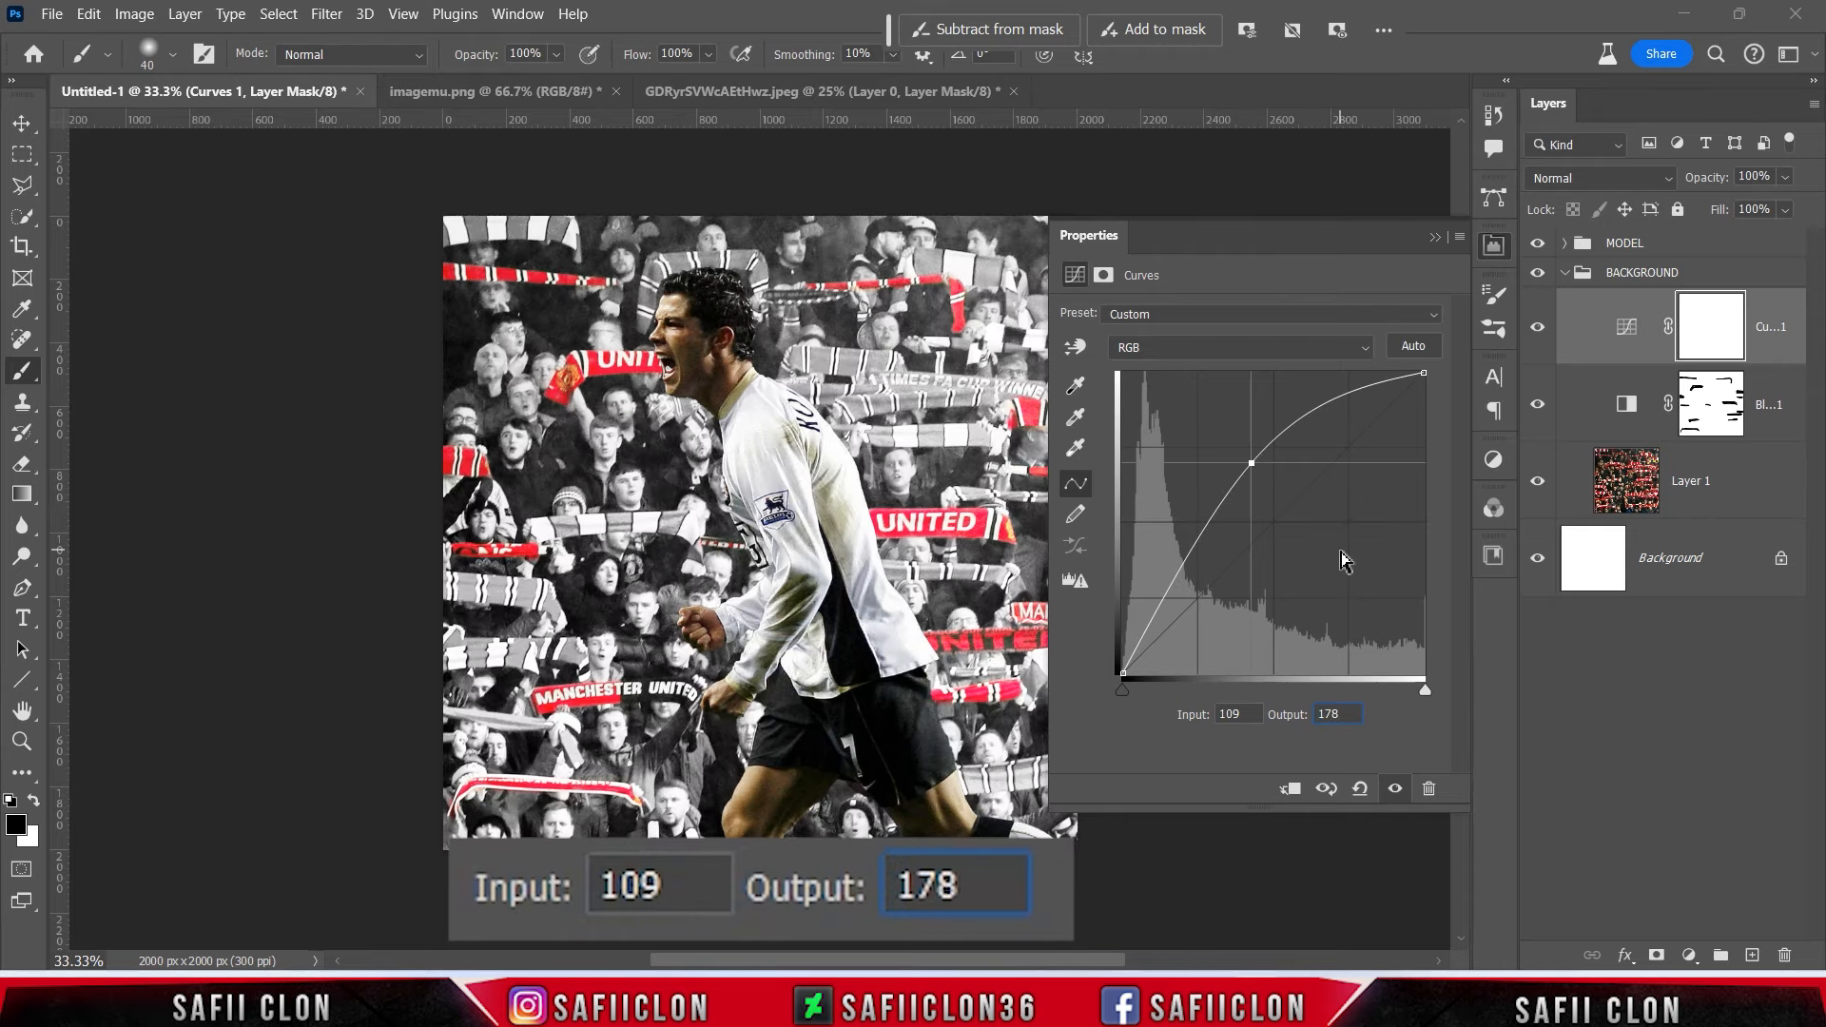
Set the curve's black point to input 0 and output 8, and close the Curves settings.
{"action": "left_click", "coordinate": [1124, 672]}
{"action": "left_click_drag", "start_coordinate": [1230, 714], "coordinate": [1209, 715]}
{"action": "left_click_drag", "start_coordinate": [1337, 714], "coordinate": [1270, 706]}
{"action": "type", "text": "8"}
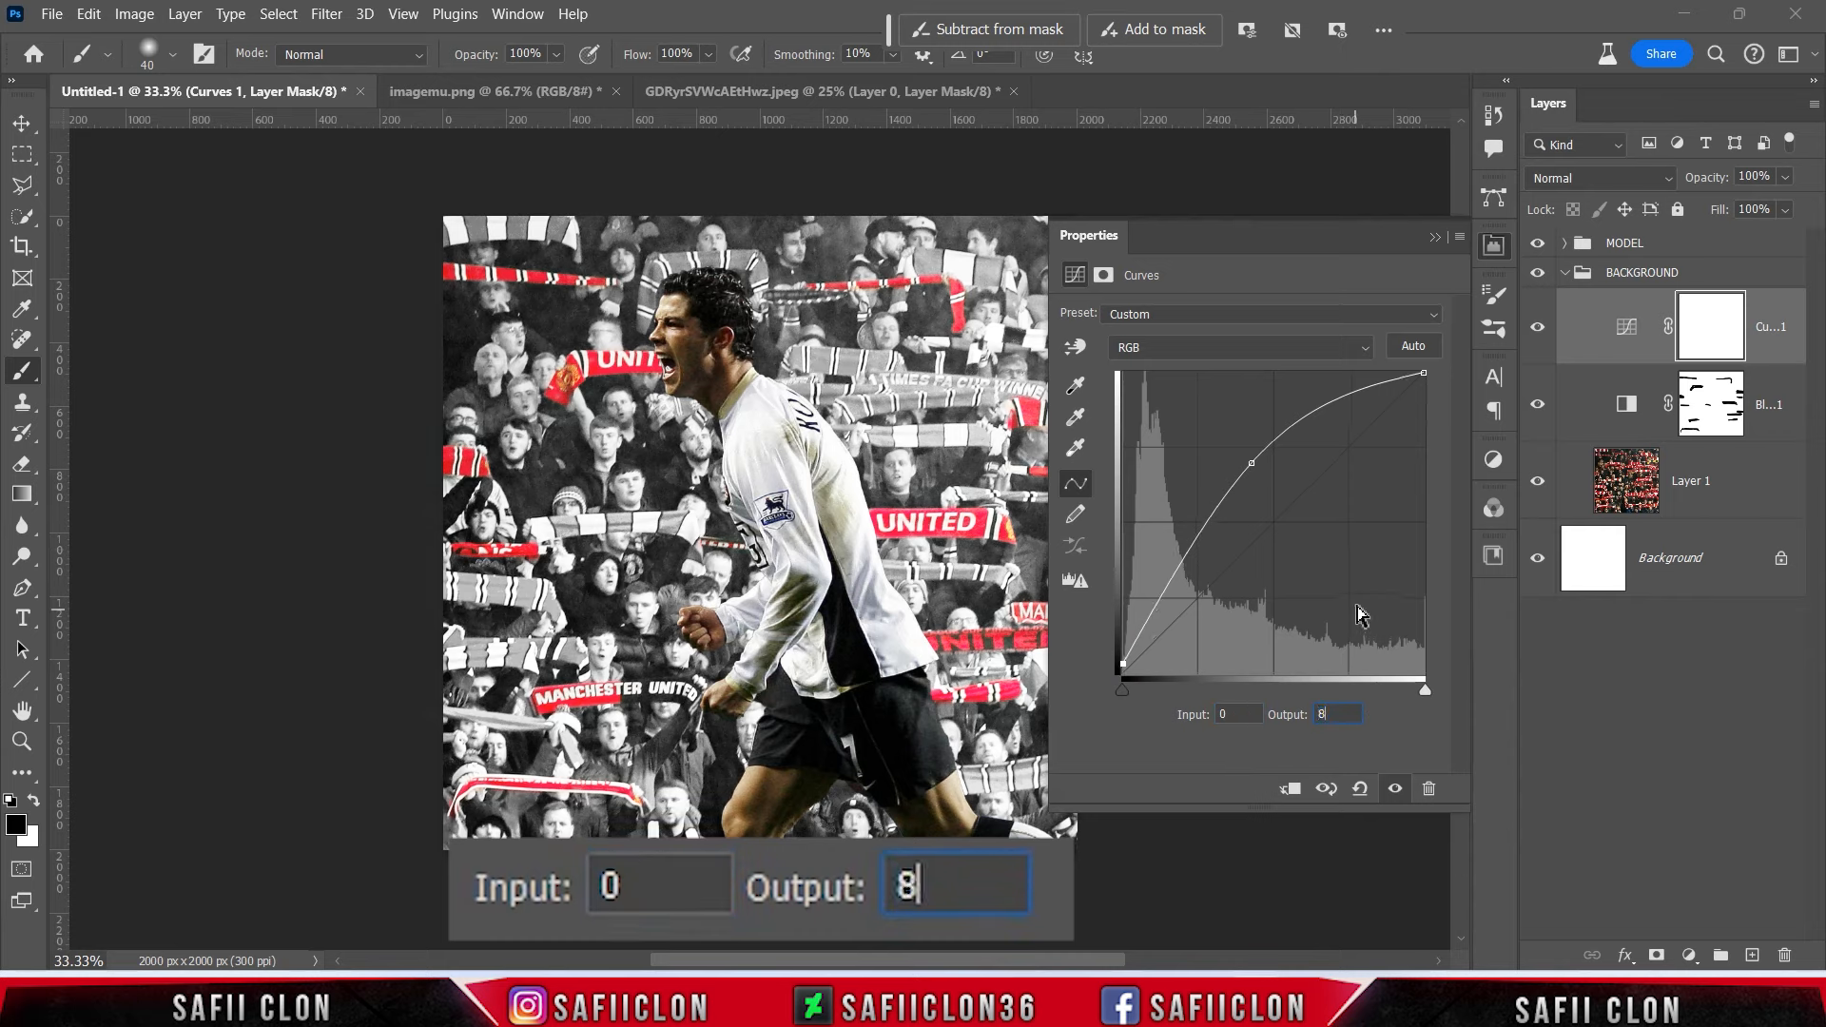
{"action": "left_click", "coordinate": [1435, 237]}
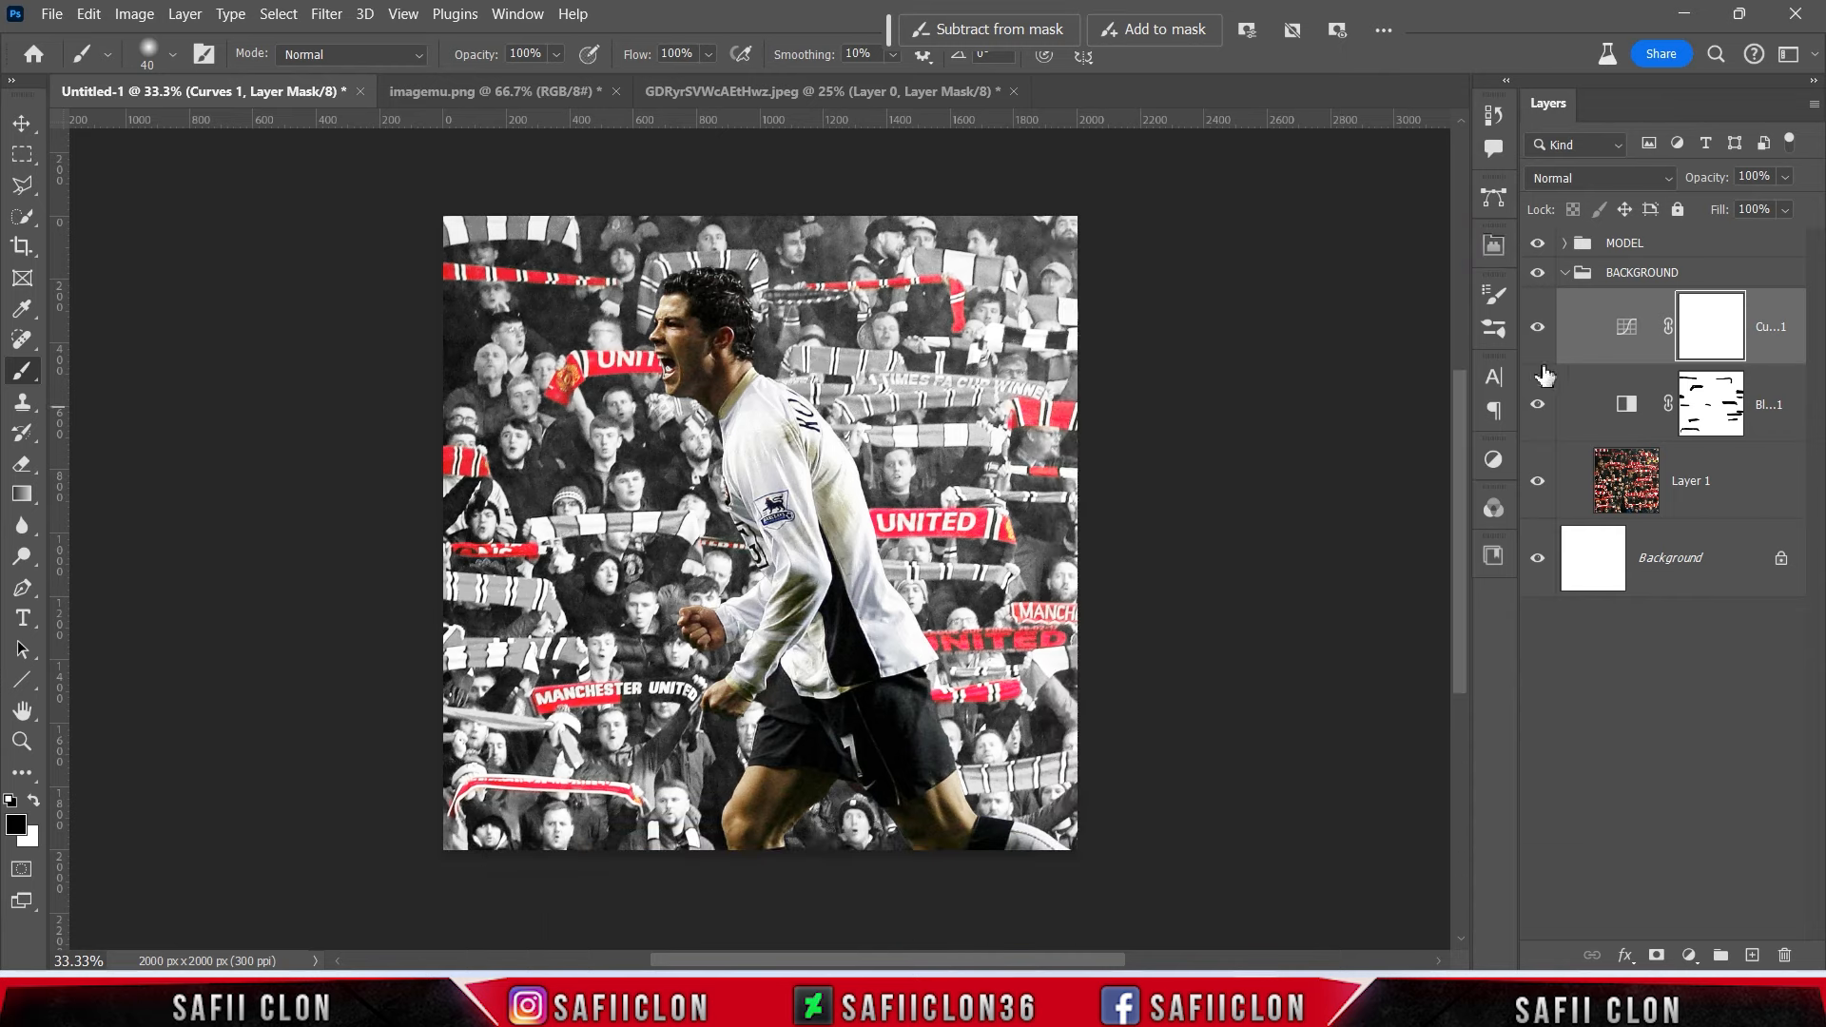
Compare the crowd with the Curves adjustment off and on, and group the Curves, Black & White and crowd image layers as BG.
{"action": "left_click", "coordinate": [1541, 328]}
{"action": "left_click", "coordinate": [1541, 328]}
{"action": "left_click", "coordinate": [1540, 328]}
{"action": "left_click", "coordinate": [1540, 328]}
{"action": "left_click", "coordinate": [1769, 325]}
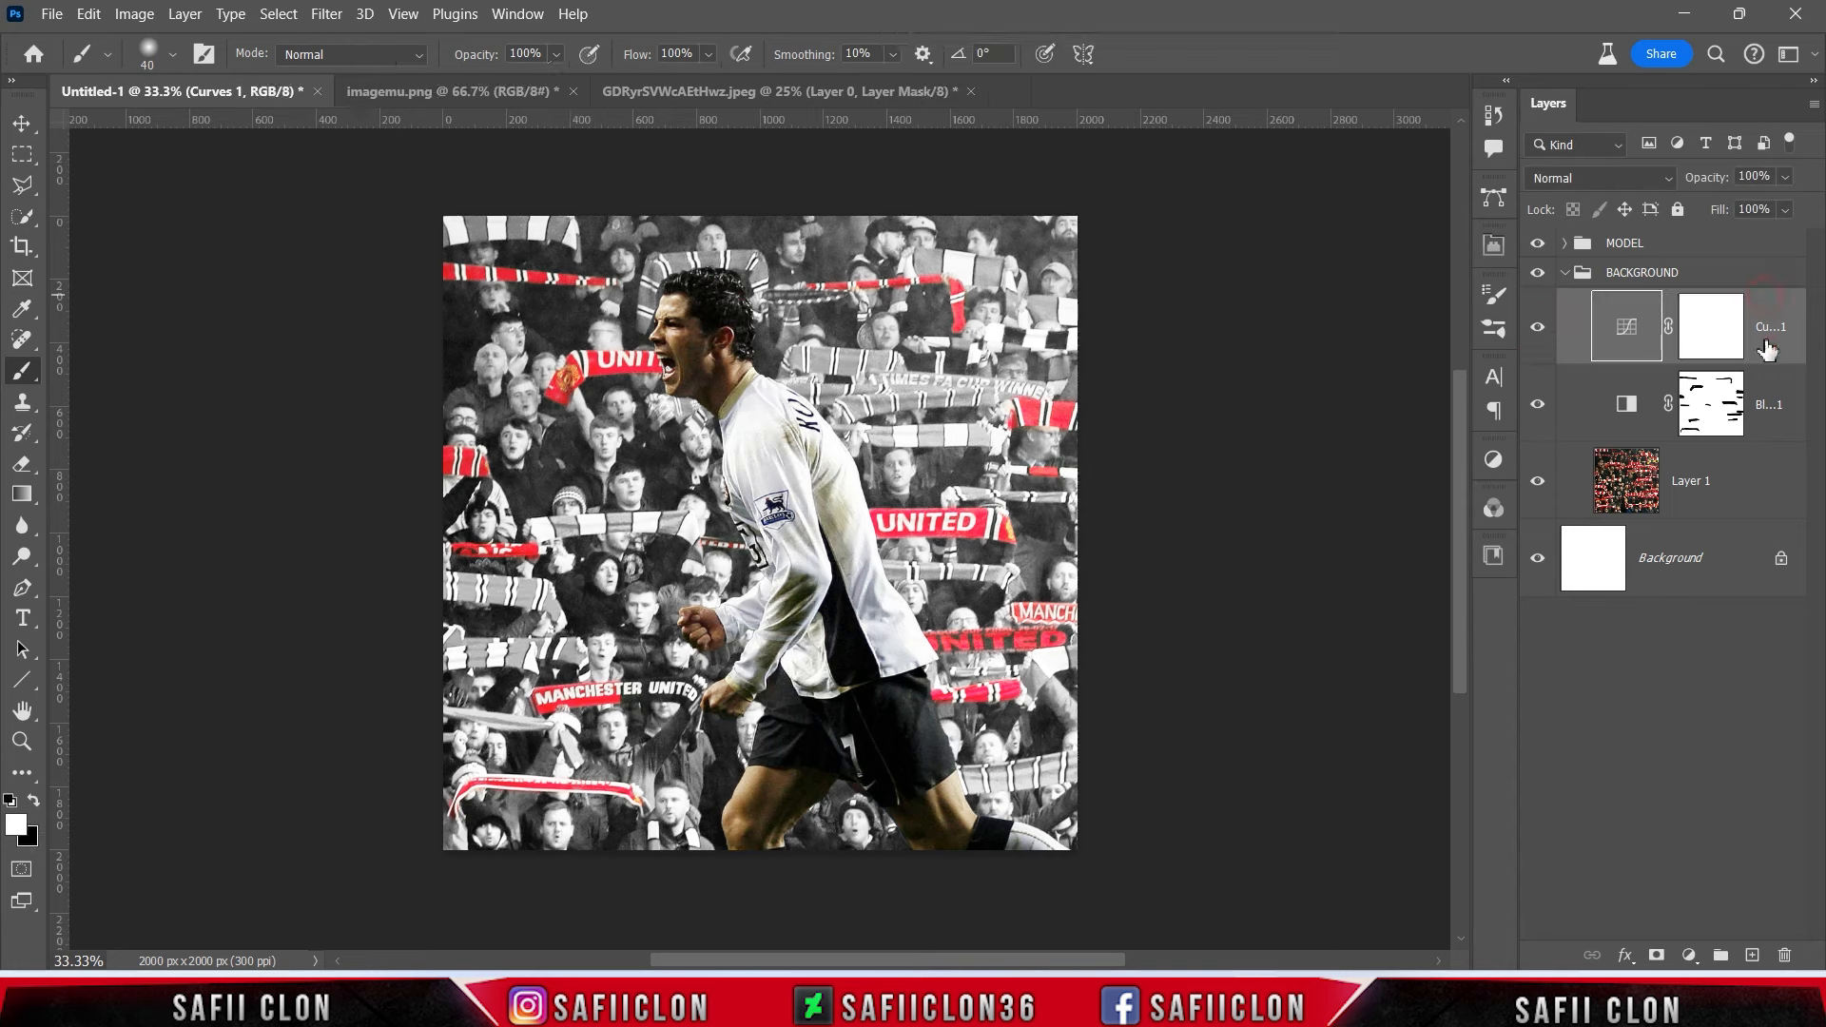
{"action": "left_click", "coordinate": [1753, 479], "text": "shift"}
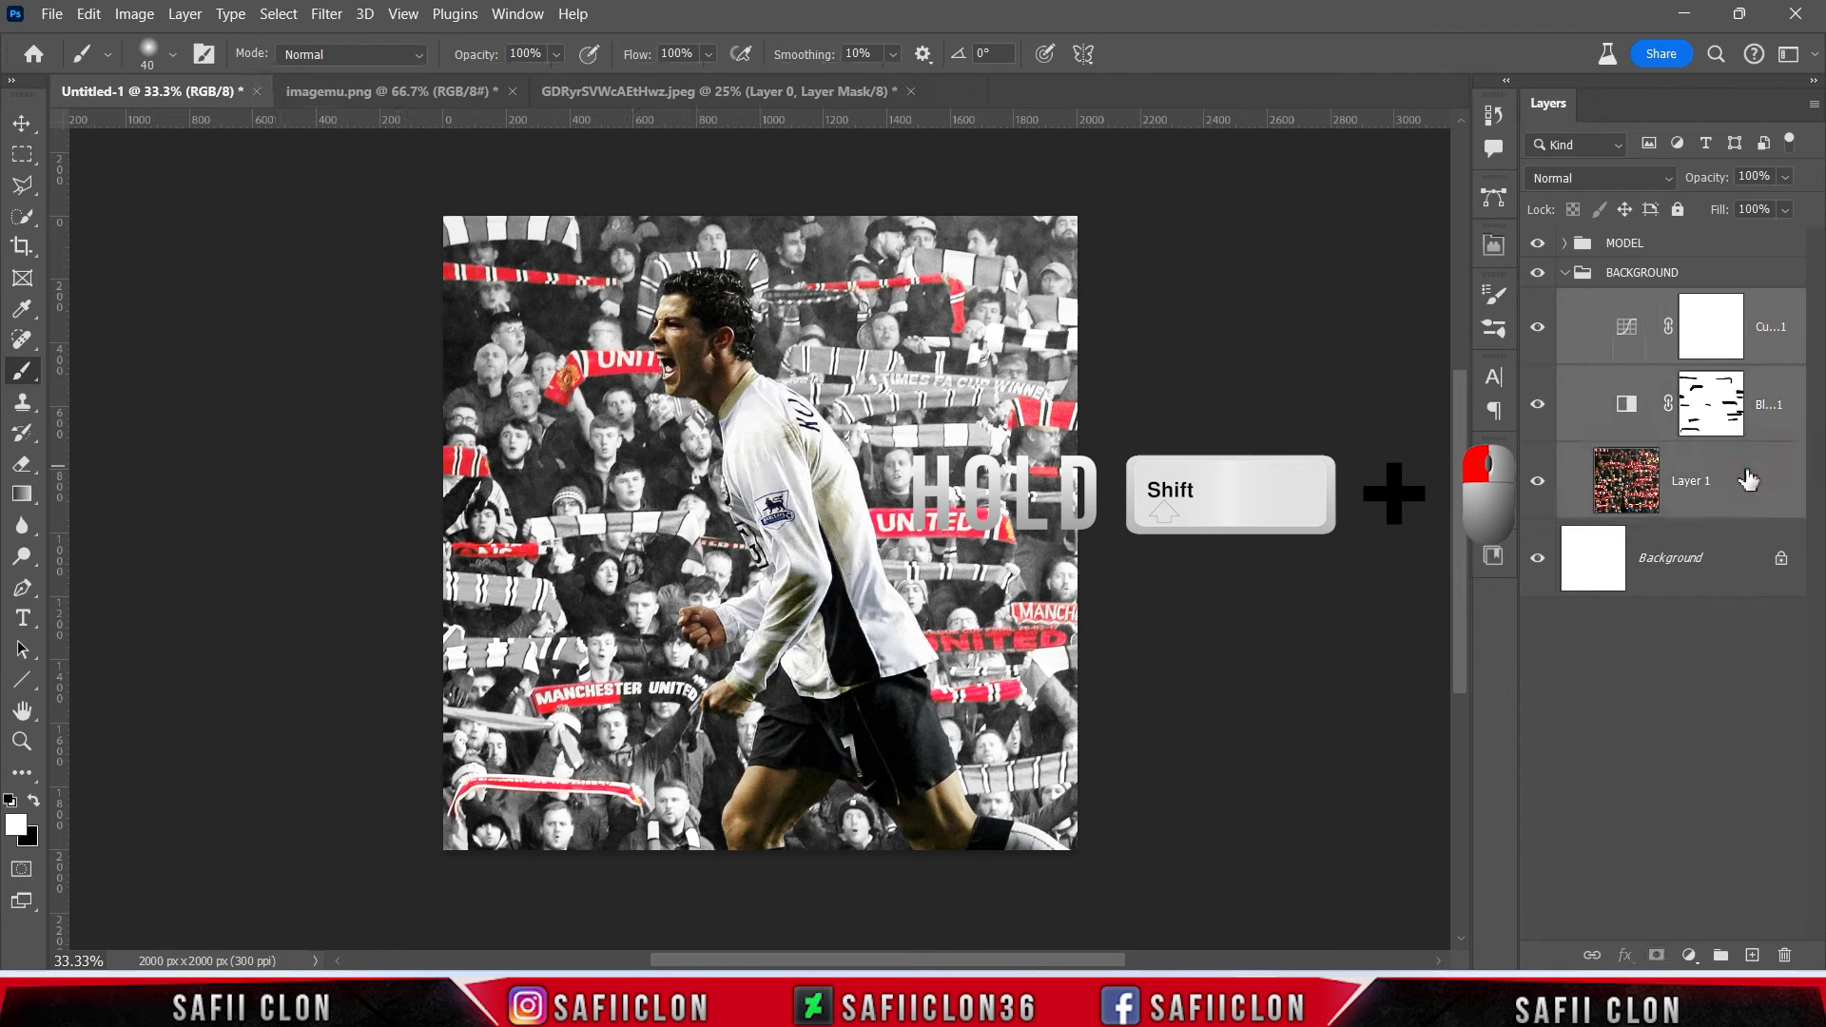
{"action": "right_click", "coordinate": [1750, 480]}
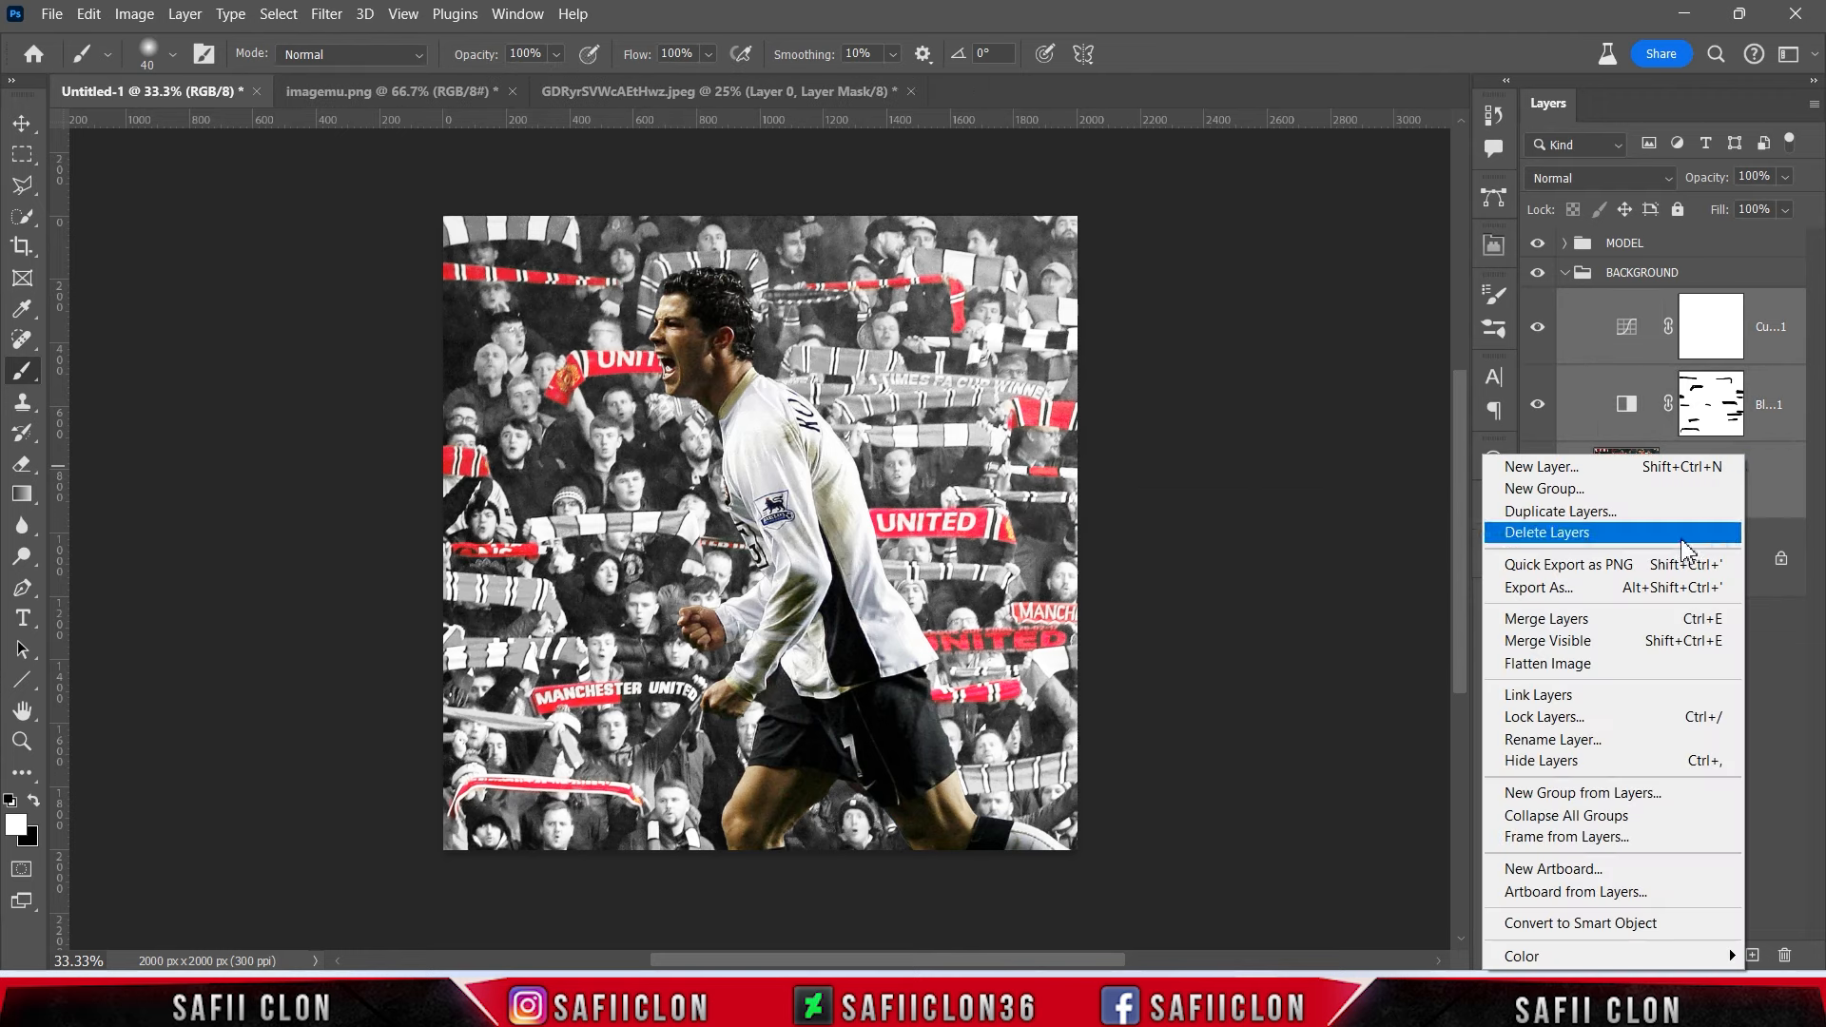
{"action": "left_click", "coordinate": [1556, 804]}
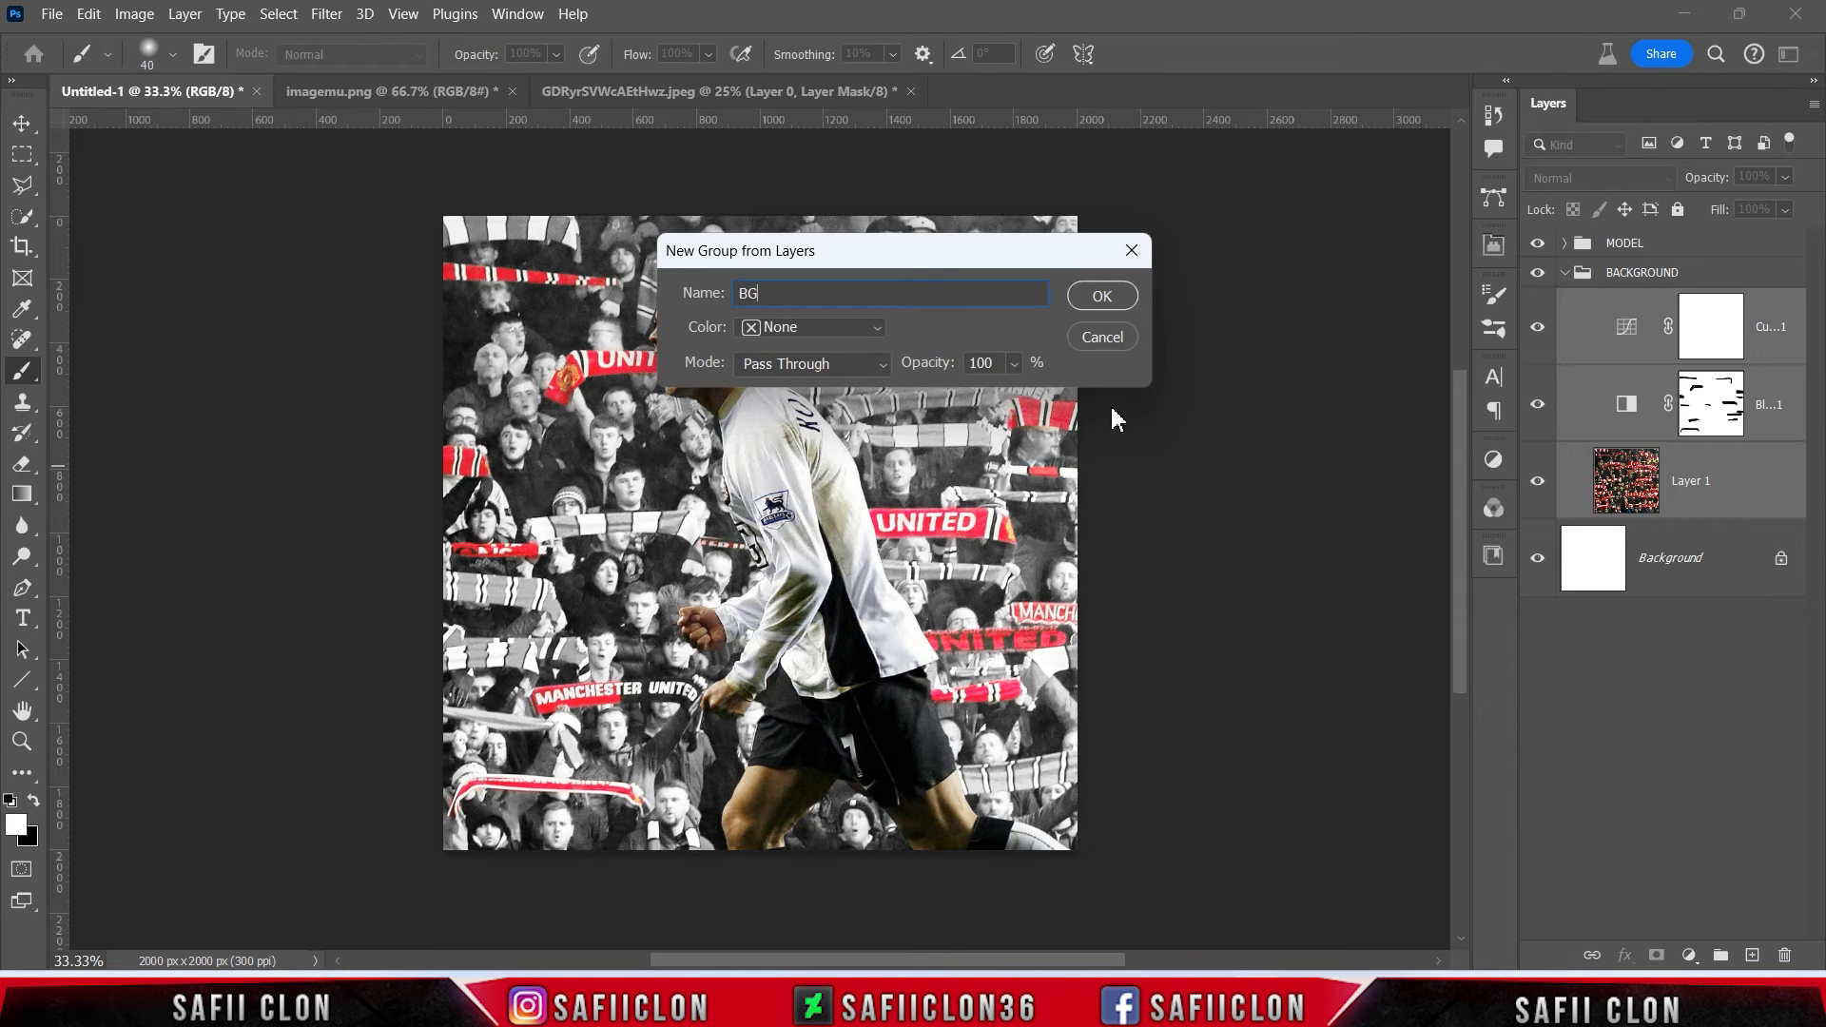
{"action": "type", "text": "BG"}
{"action": "left_click", "coordinate": [1101, 296]}
{"action": "left_click", "coordinate": [1539, 305]}
{"action": "left_click", "coordinate": [1539, 305]}
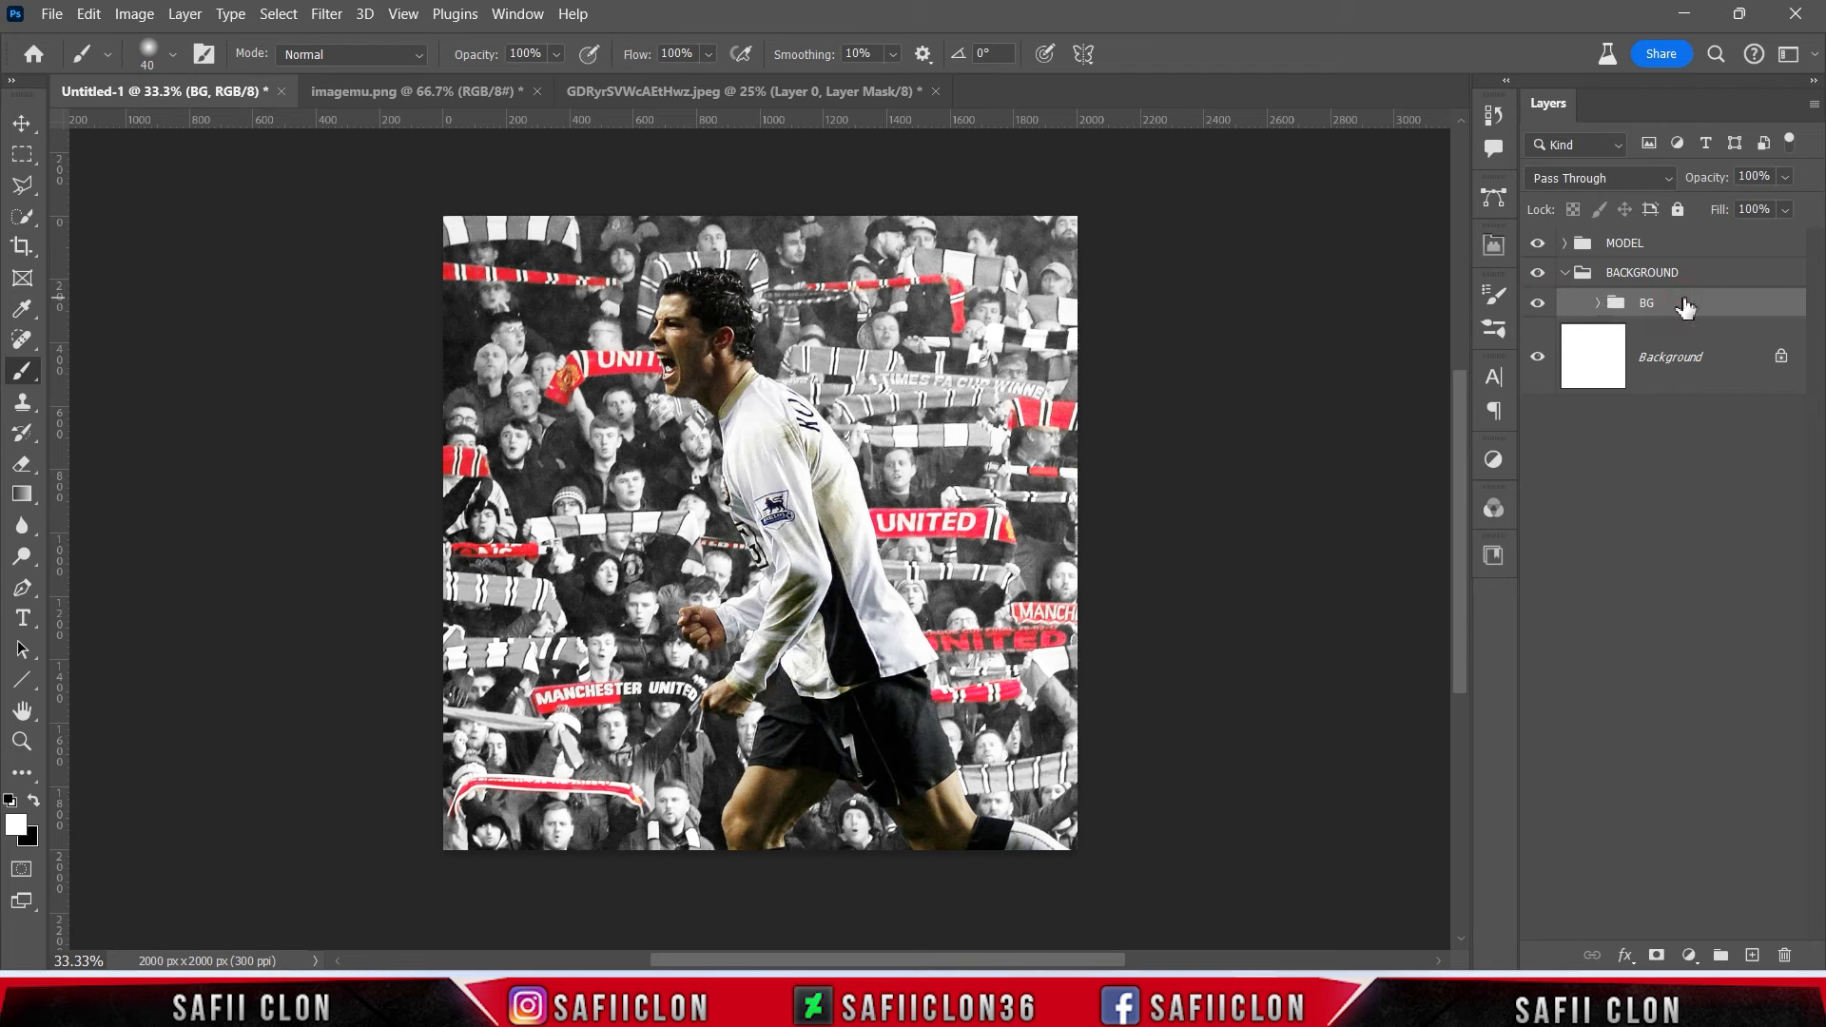
Add a black layer mask to the BG group and prepare a white 146 px Soft Round brush at 13% opacity.
{"action": "left_click", "coordinate": [1654, 956]}
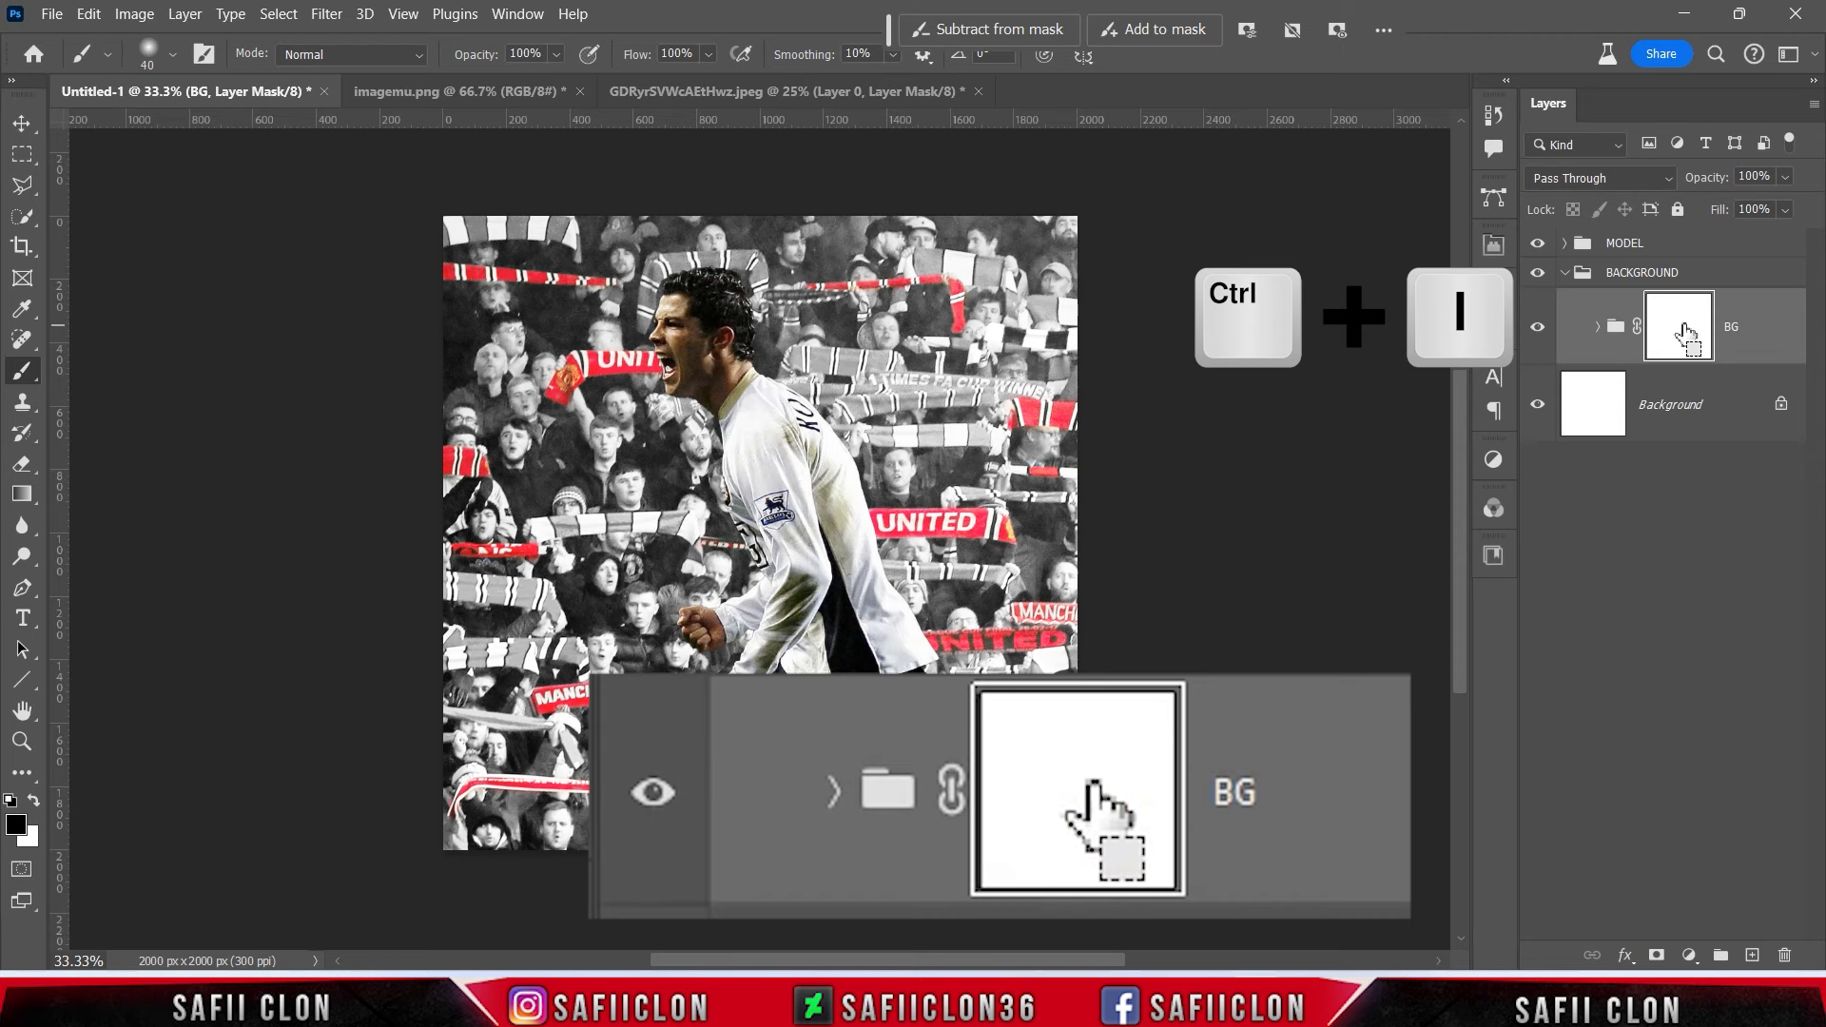
{"action": "key", "text": "ctrl+i"}
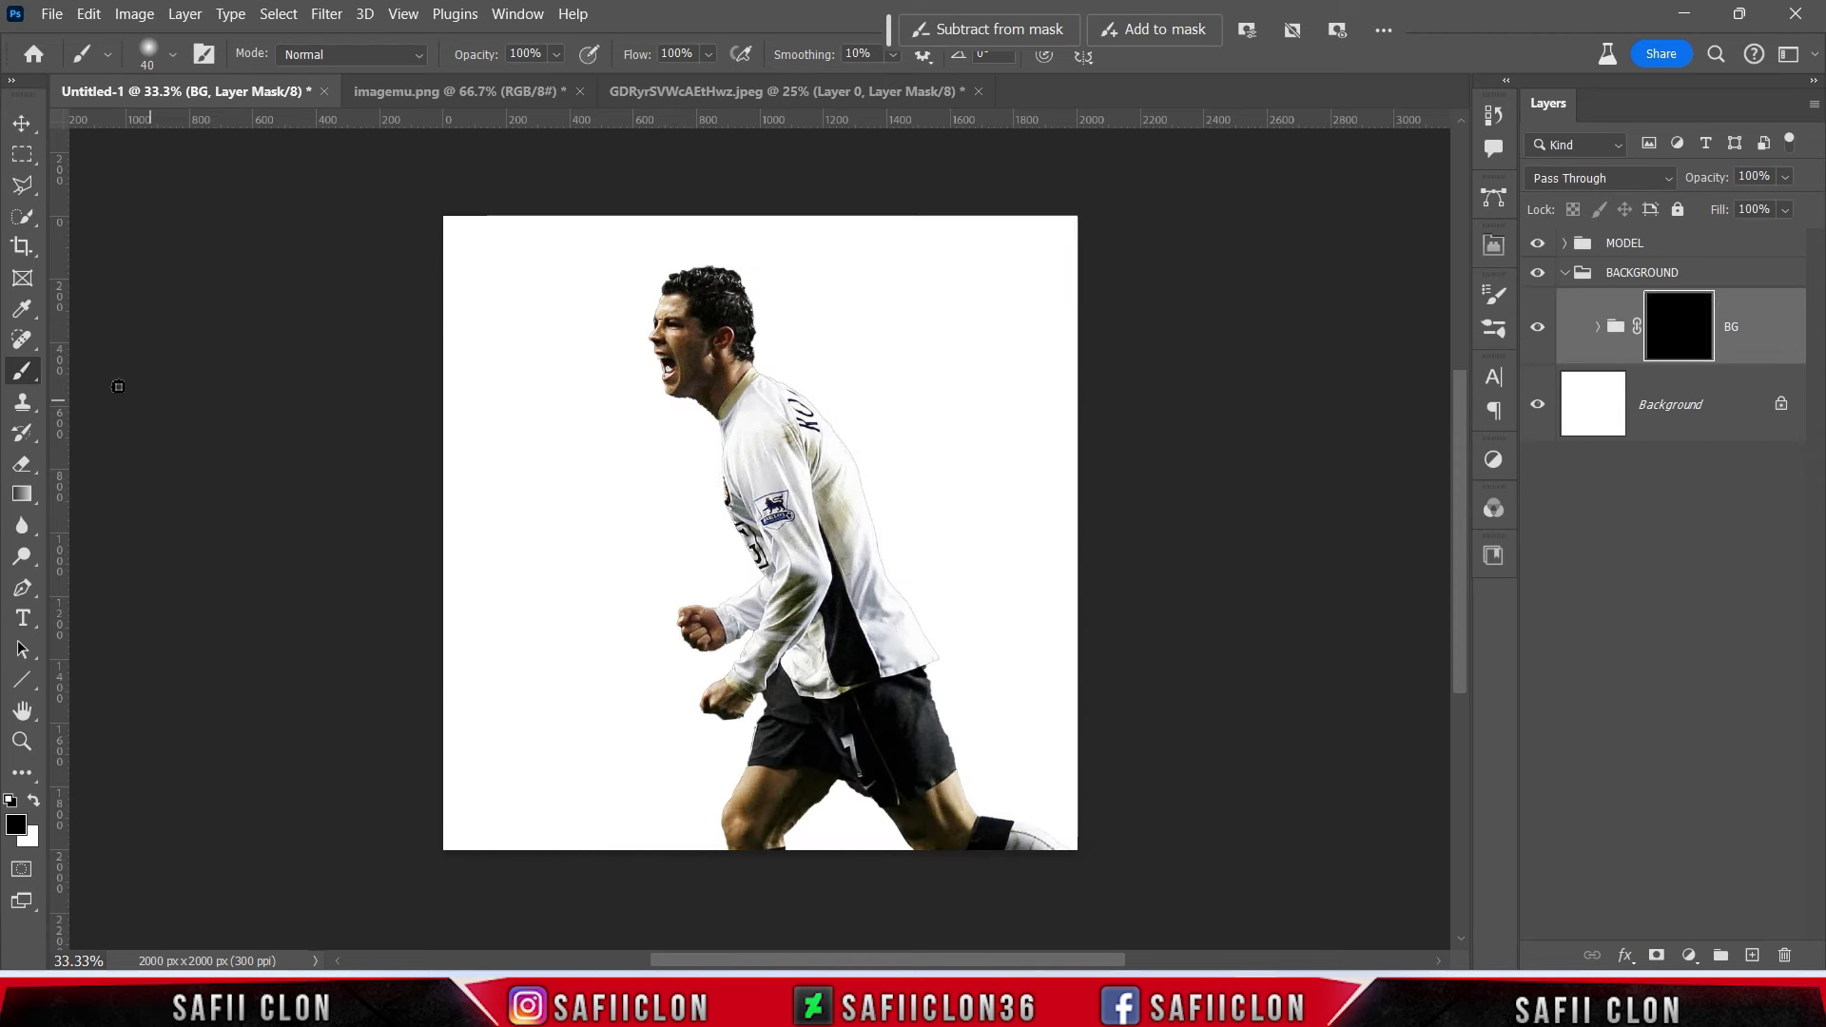
{"action": "right_click", "coordinate": [34, 373]}
{"action": "left_click", "coordinate": [87, 374]}
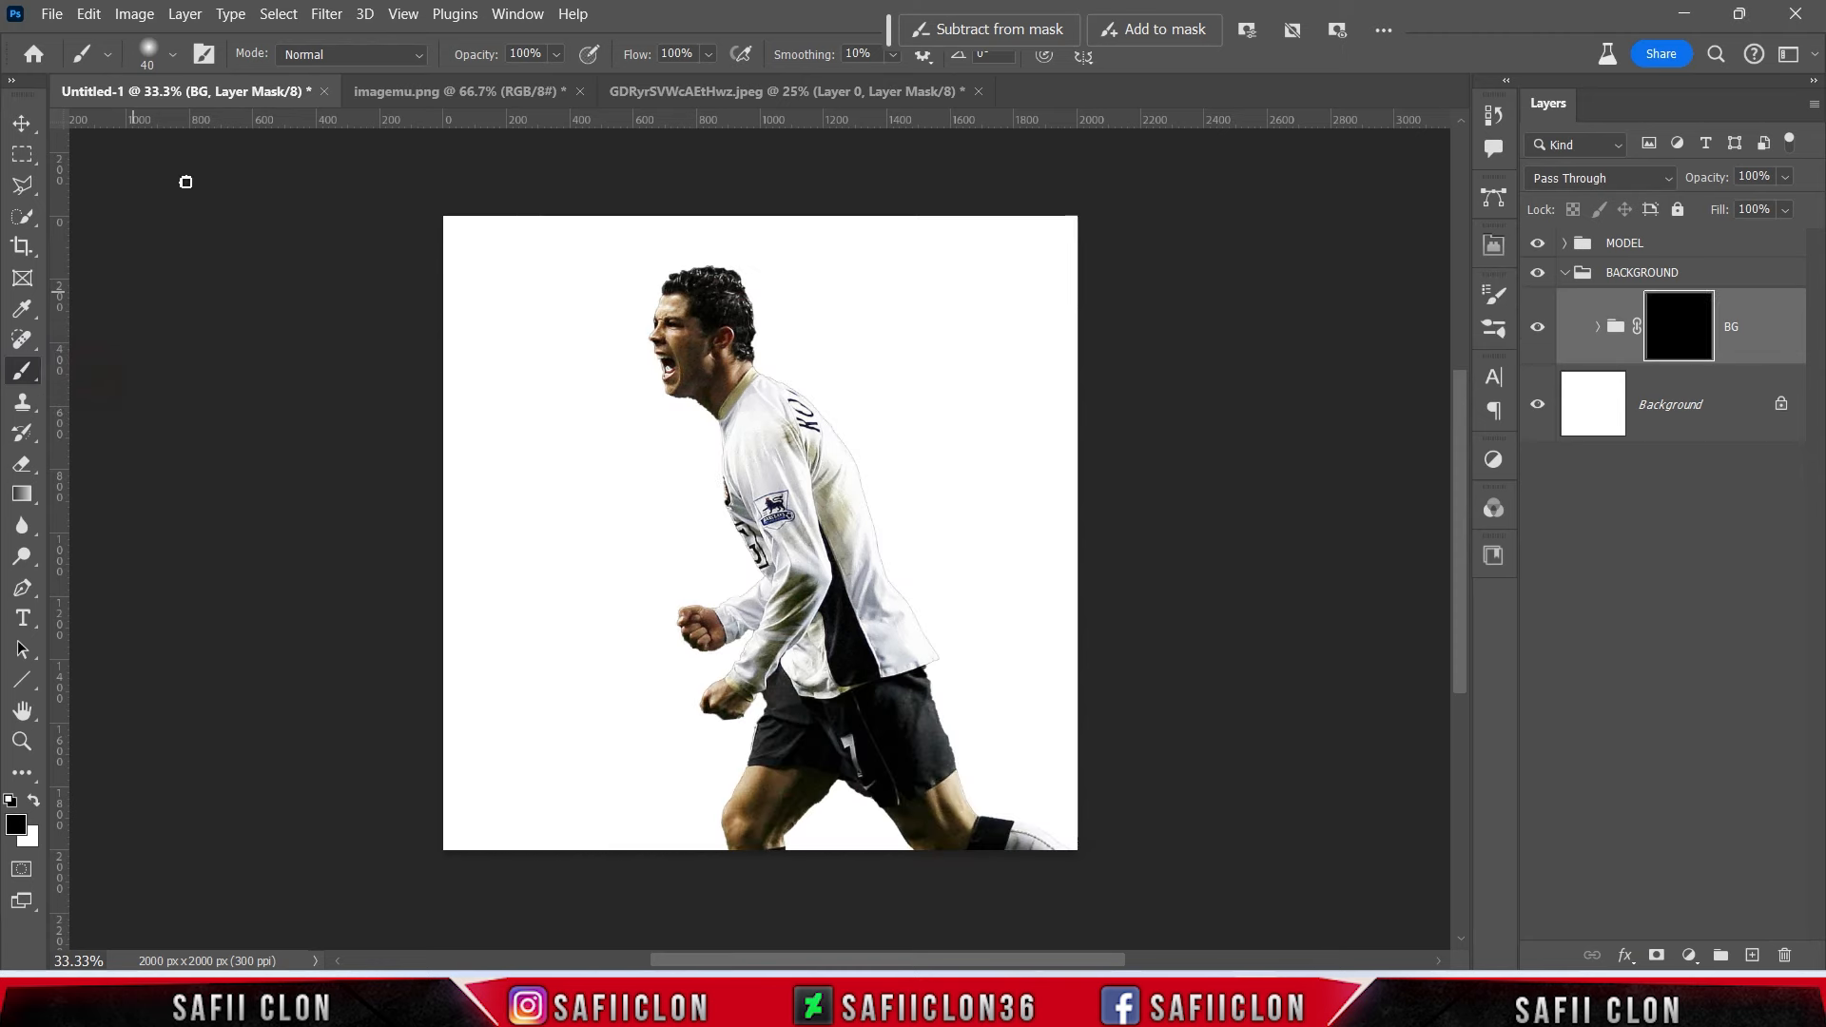
{"action": "left_click", "coordinate": [171, 55]}
{"action": "left_click_drag", "start_coordinate": [223, 136], "coordinate": [228, 137]}
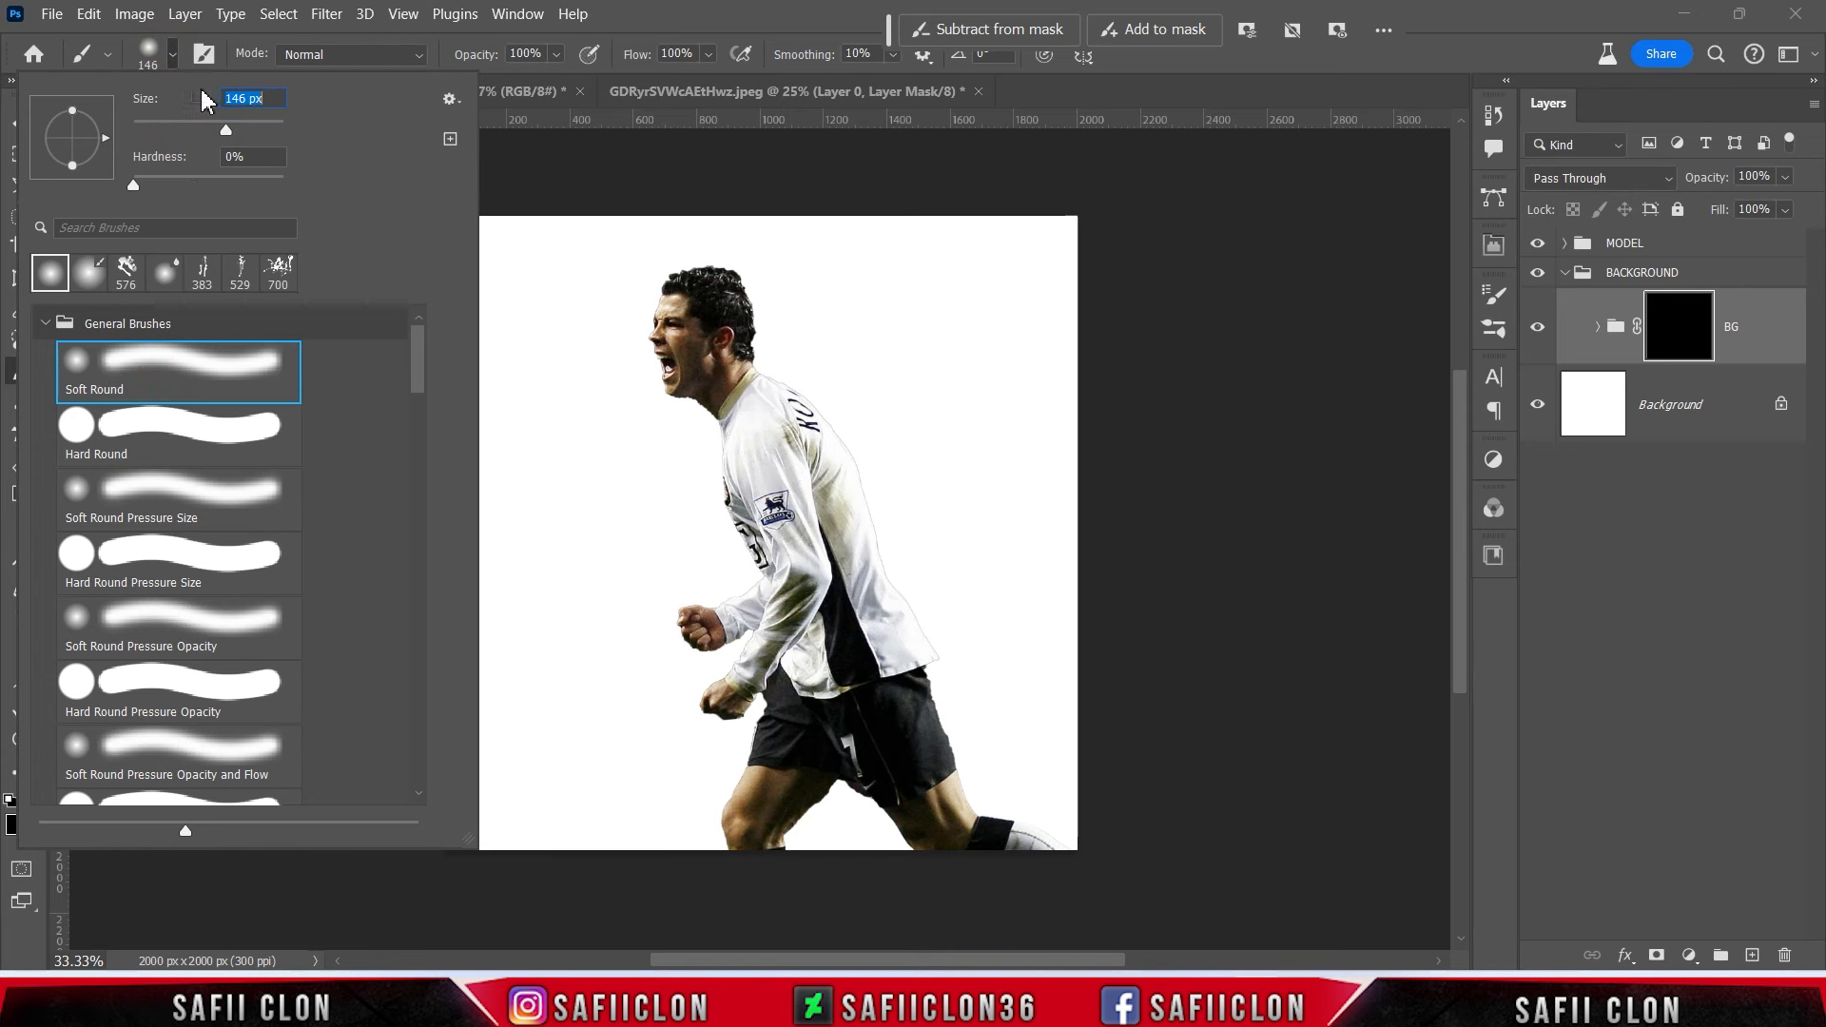
{"action": "left_click", "coordinate": [175, 57]}
{"action": "left_click", "coordinate": [559, 54]}
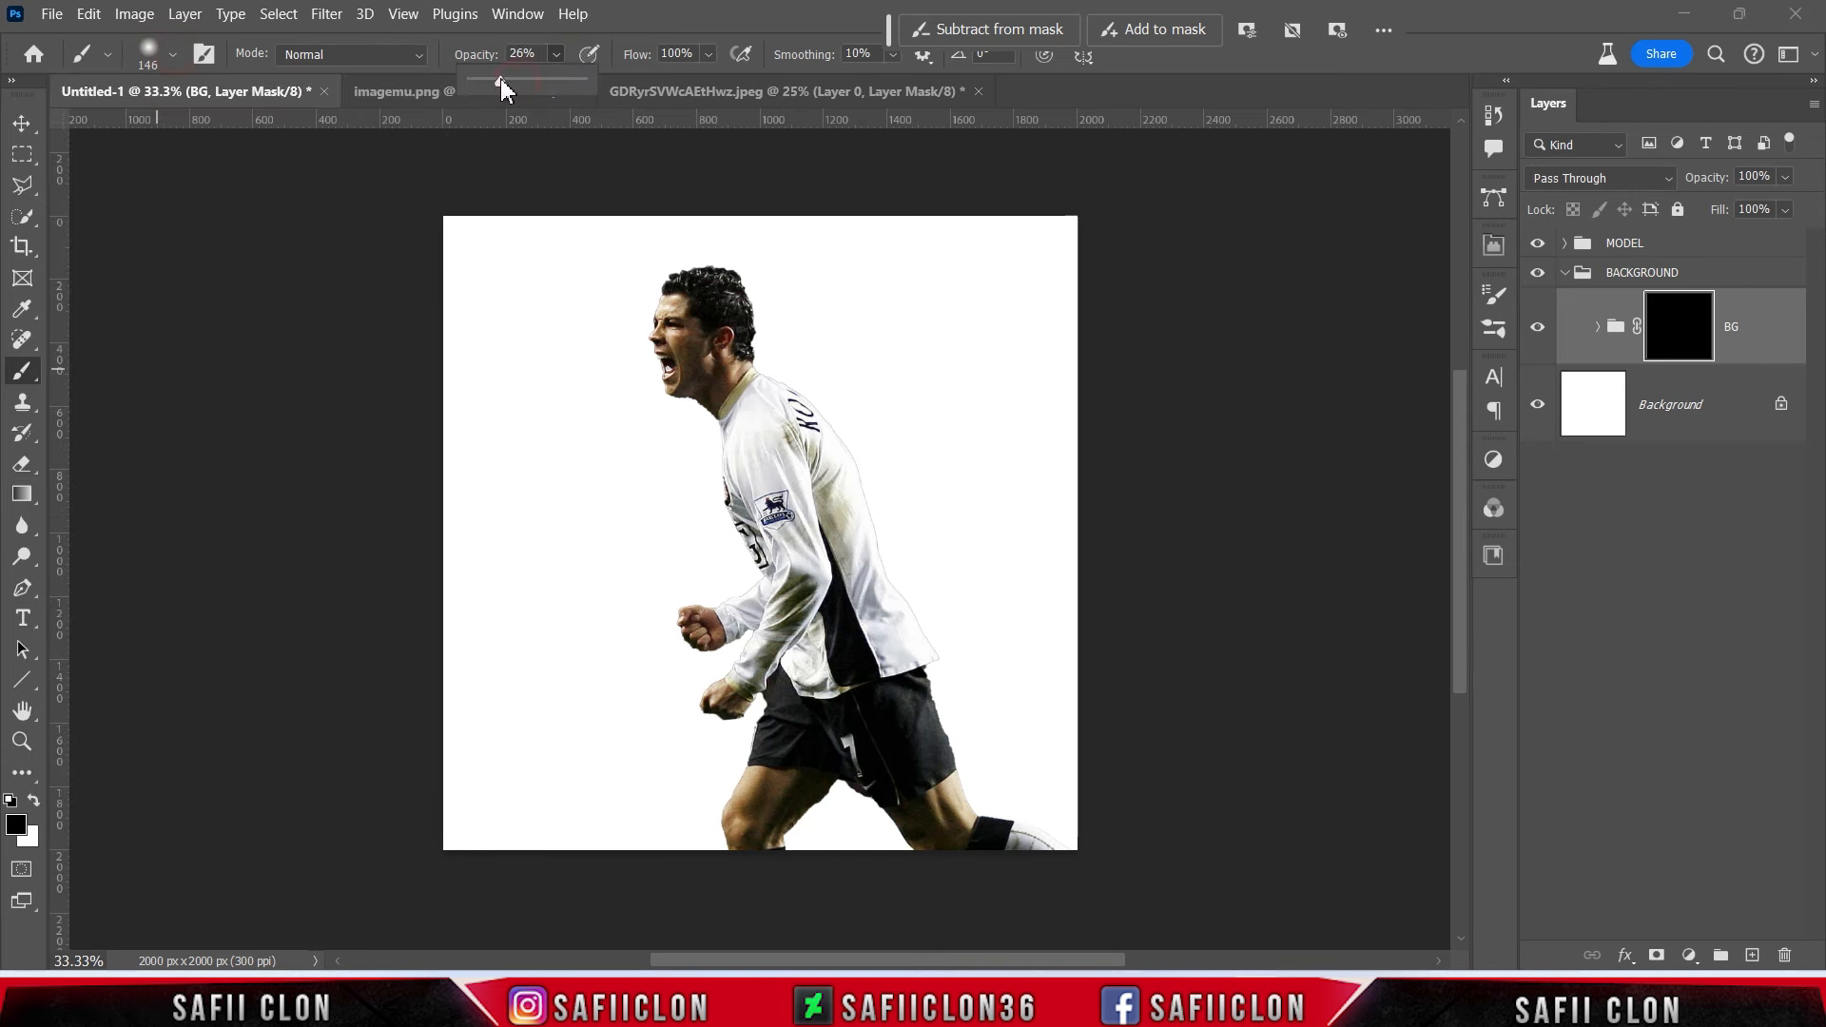
{"action": "left_click", "coordinate": [559, 55]}
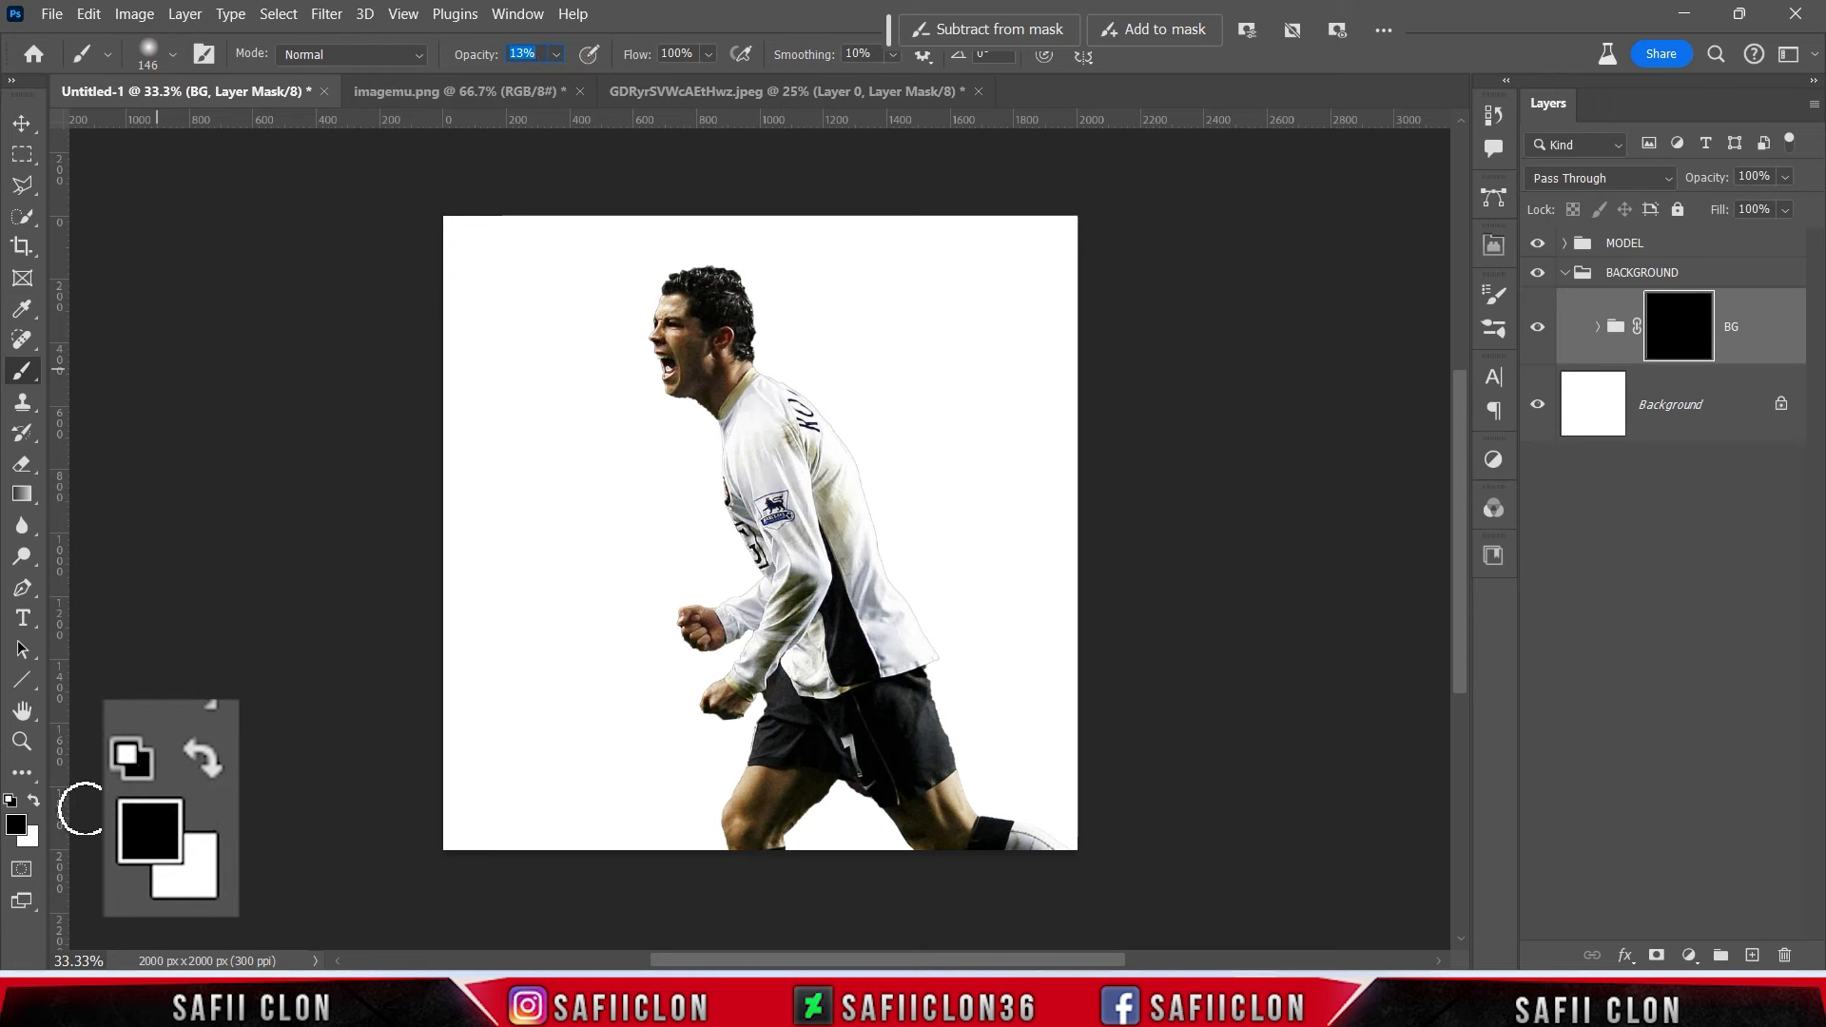
{"action": "left_click", "coordinate": [33, 801]}
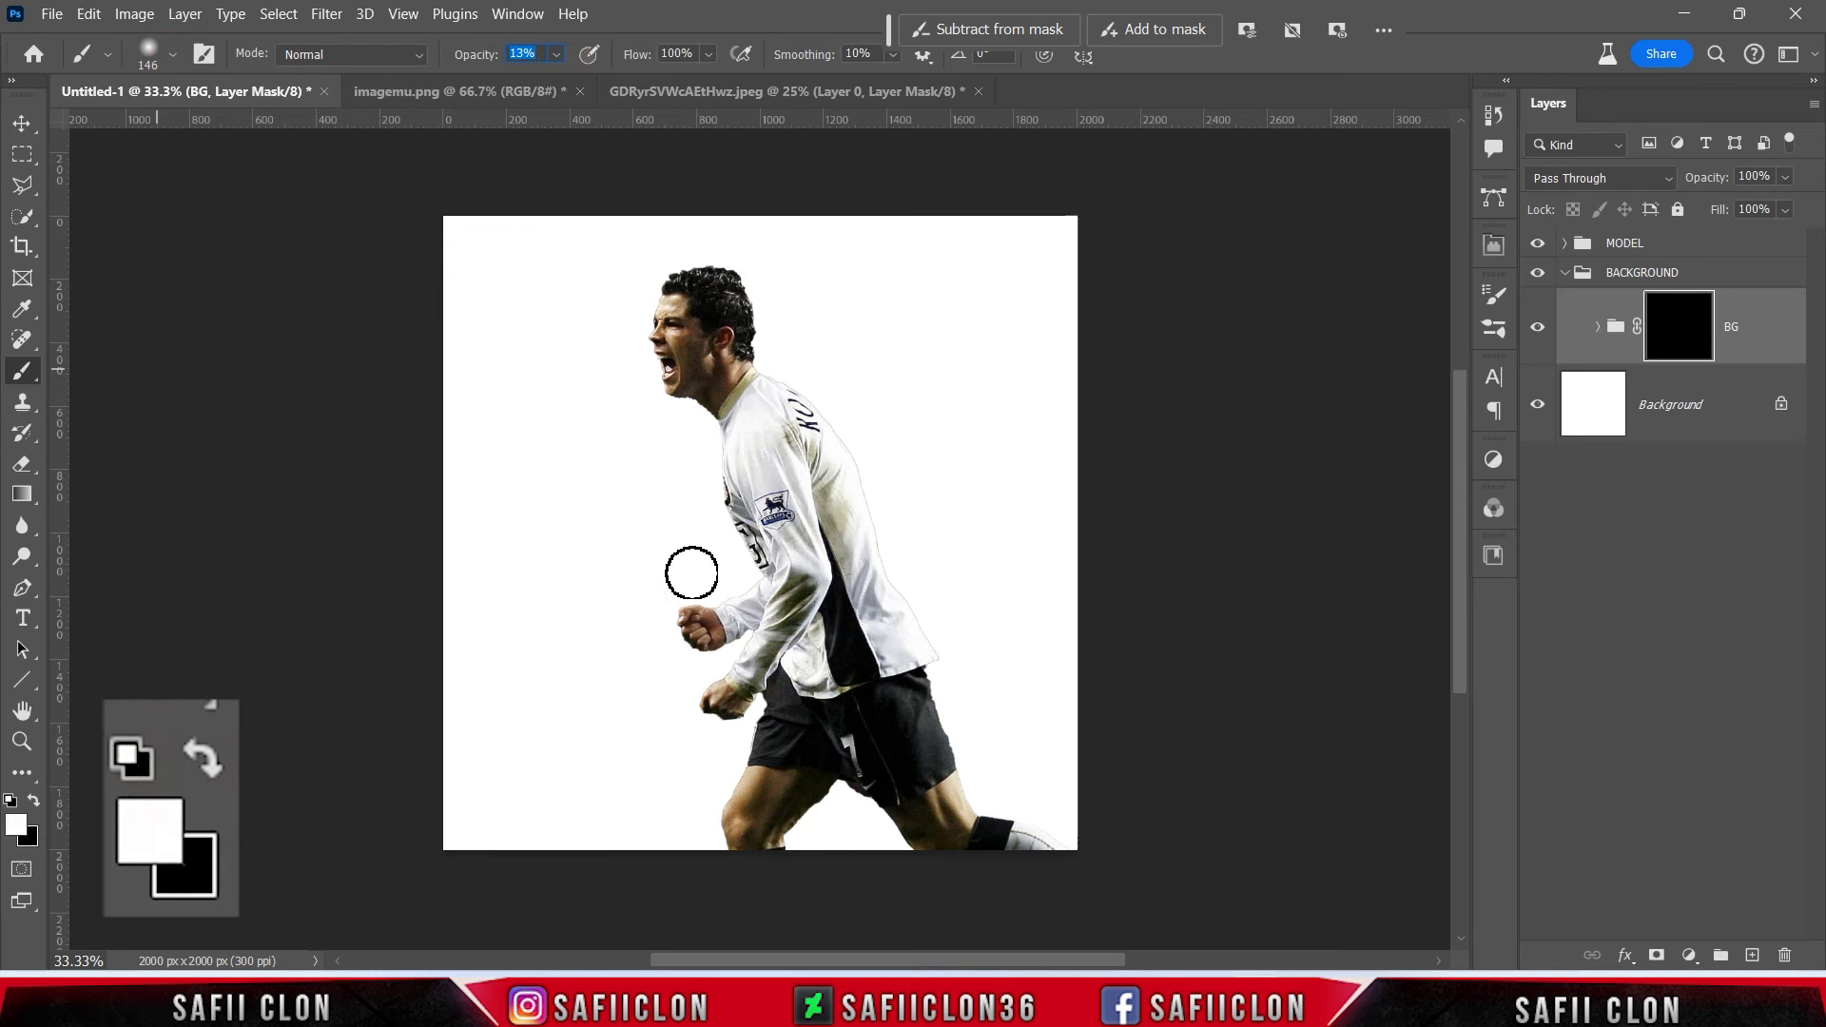
Reveal the crowd softly around the poster's centre on the BG mask, using white brush dabs from 1000 px upward.
{"action": "key", "text": "bracketright"}
{"action": "key", "text": "bracketright"}
{"action": "key", "text": "bracketright"}
{"action": "key", "text": "bracketright"}
{"action": "key", "text": "bracketright"}
{"action": "key", "text": "bracketright"}
{"action": "key", "text": "bracketright"}
{"action": "key", "text": "bracketright"}
{"action": "key", "text": "bracketright"}
{"action": "key", "text": "bracketright"}
{"action": "key", "text": "bracketright"}
{"action": "key", "text": "bracketright"}
{"action": "key", "text": "bracketright"}
{"action": "key", "text": "bracketright"}
{"action": "key", "text": "bracketright"}
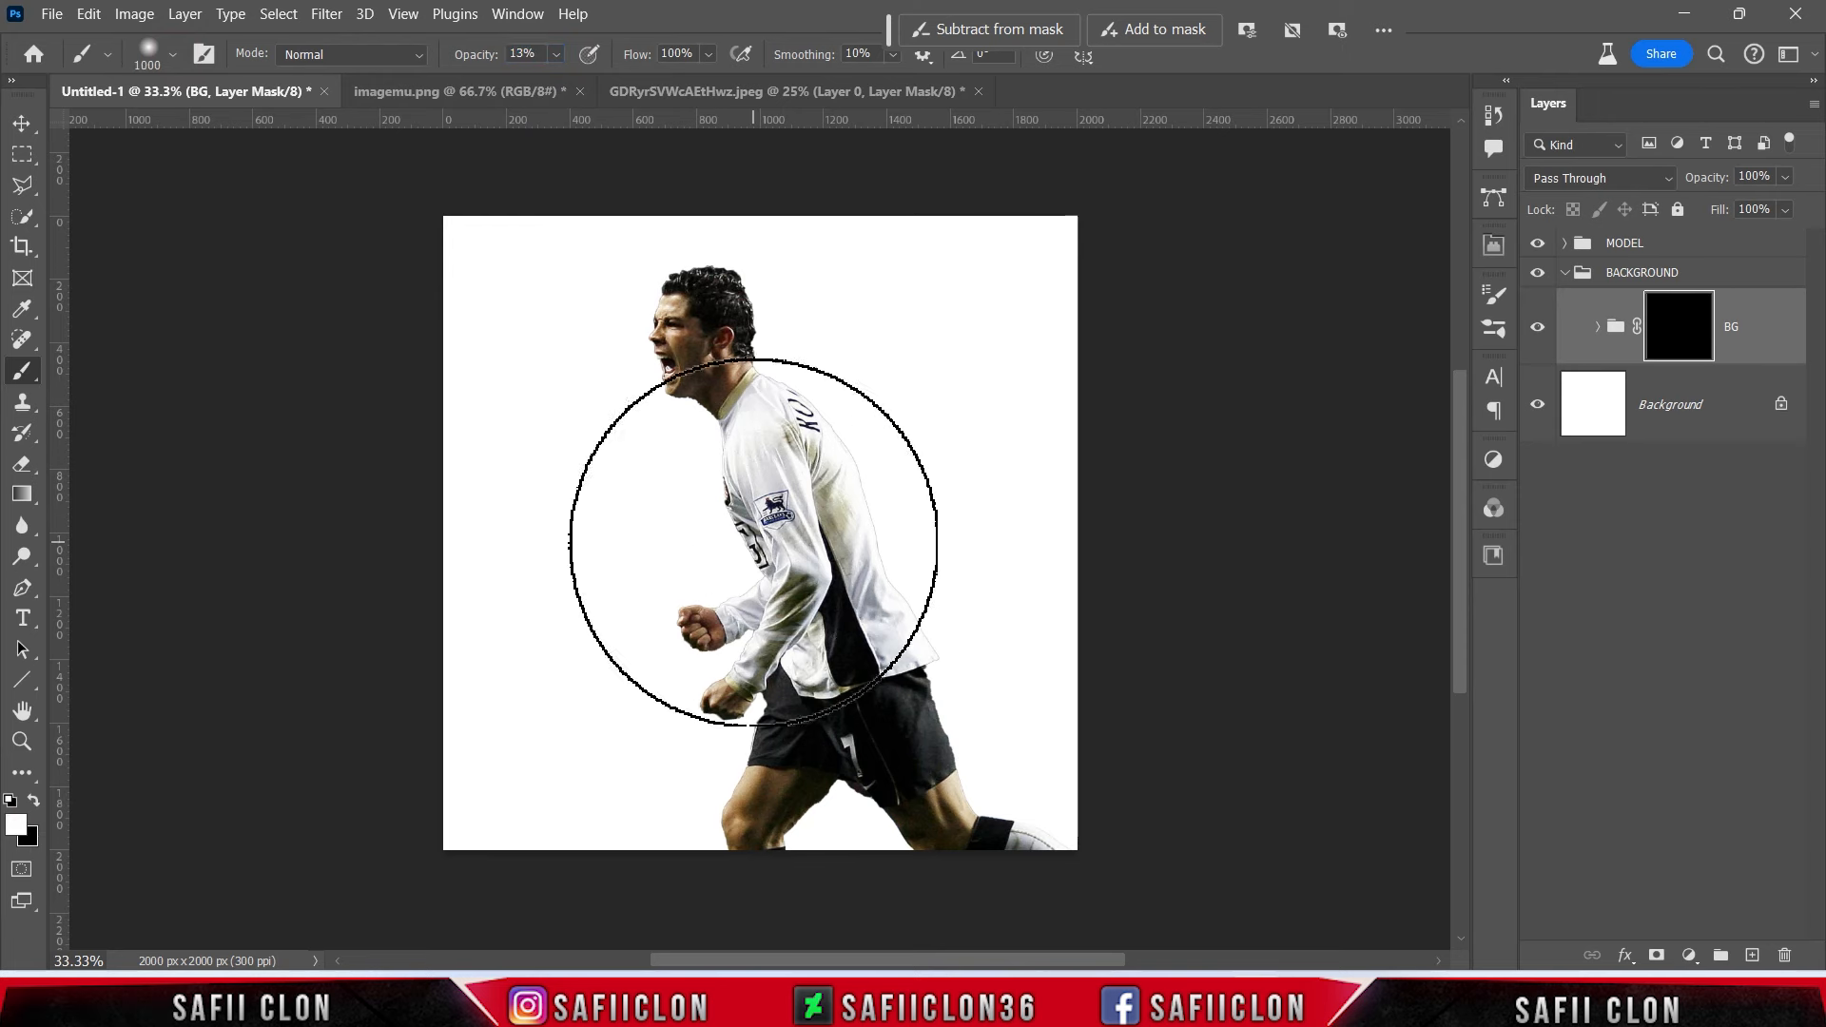
{"action": "left_click", "coordinate": [751, 535]}
{"action": "key", "text": "bracketright"}
{"action": "key", "text": "bracketright"}
{"action": "key", "text": "bracketright"}
{"action": "key", "text": "bracketright"}
{"action": "key", "text": "bracketright"}
{"action": "key", "text": "bracketright"}
{"action": "key", "text": "bracketright"}
{"action": "key", "text": "bracketright"}
{"action": "left_click", "coordinate": [752, 585]}
{"action": "left_click", "coordinate": [751, 592]}
{"action": "left_click", "coordinate": [751, 594]}
{"action": "key", "text": "bracketleft"}
{"action": "key", "text": "bracketleft"}
{"action": "key", "text": "bracketleft"}
{"action": "key", "text": "bracketleft"}
{"action": "key", "text": "bracketleft"}
{"action": "key", "text": "bracketleft"}
{"action": "left_click", "coordinate": [780, 594]}
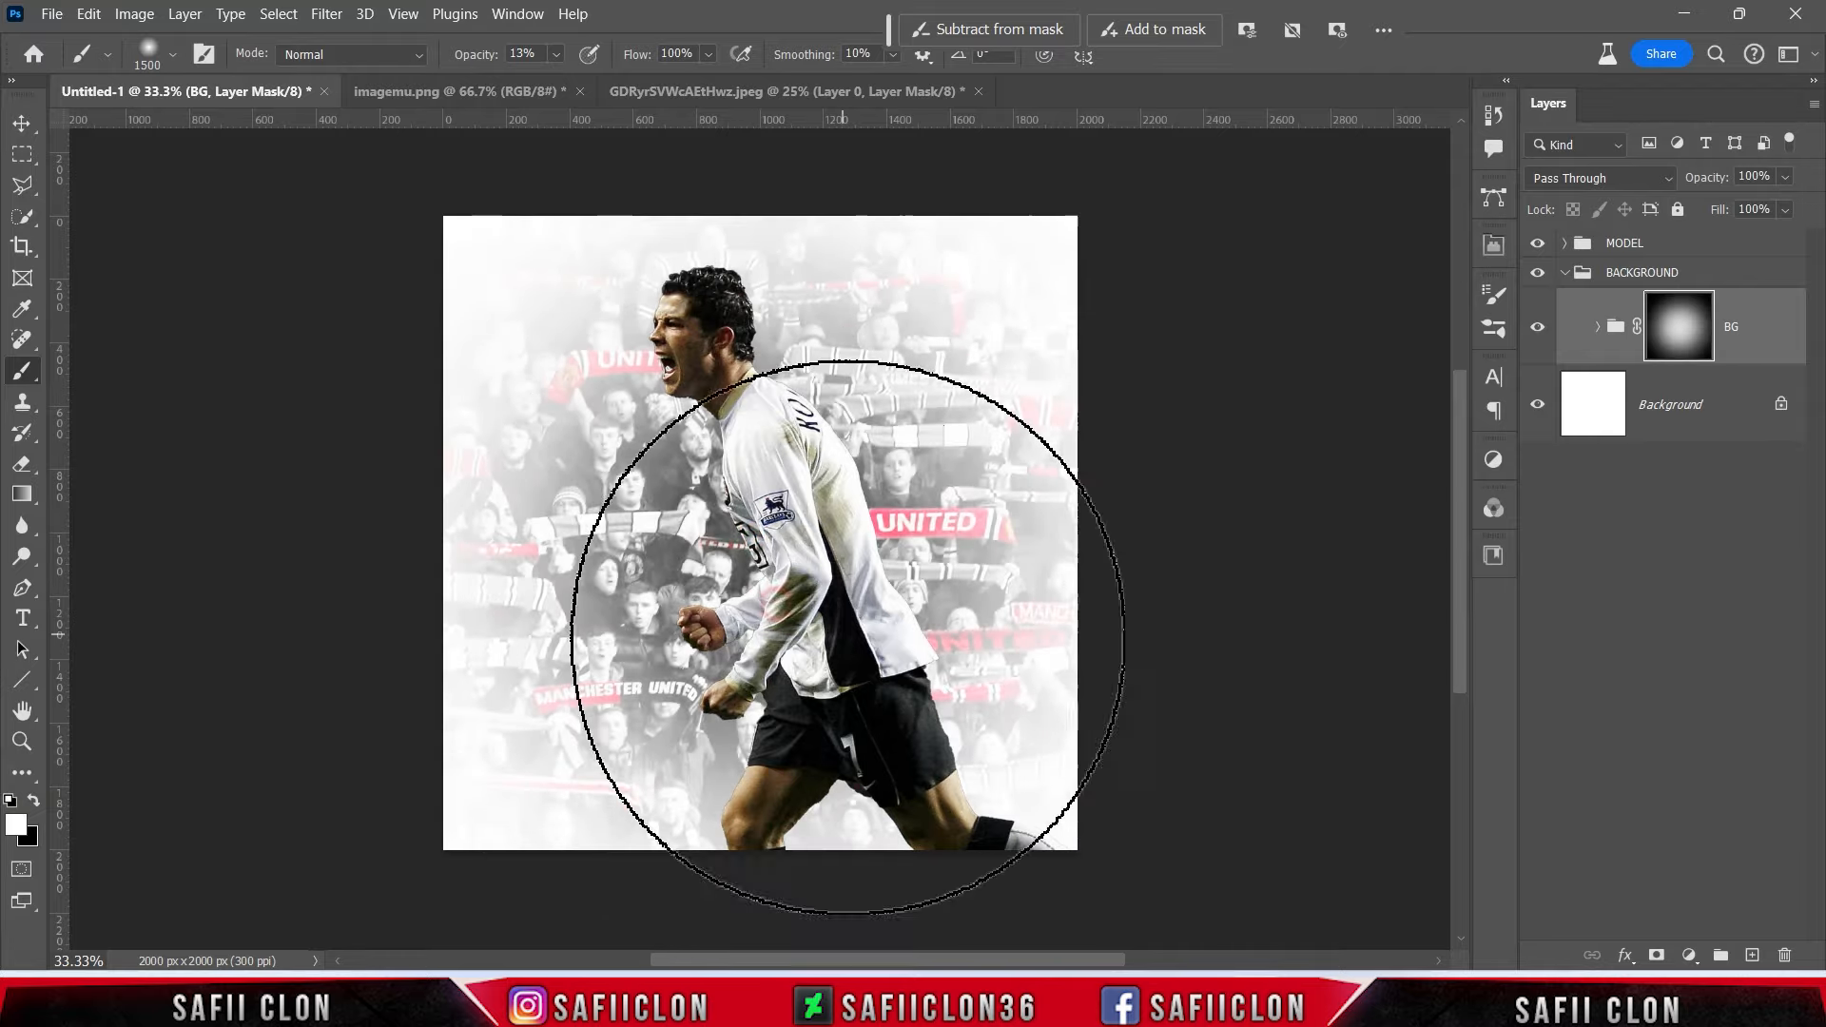
Extend the crowd reveal to the upper centre, the right side and the lower-left area, reducing the brush to 1000 px.
{"action": "key", "text": "bracketleft"}
{"action": "key", "text": "bracketleft"}
{"action": "key", "text": "bracketleft"}
{"action": "left_click", "coordinate": [708, 475]}
{"action": "key", "text": "bracketleft"}
{"action": "key", "text": "bracketleft"}
{"action": "left_click", "coordinate": [946, 448]}
{"action": "left_click", "coordinate": [932, 662]}
{"action": "left_click", "coordinate": [559, 728]}
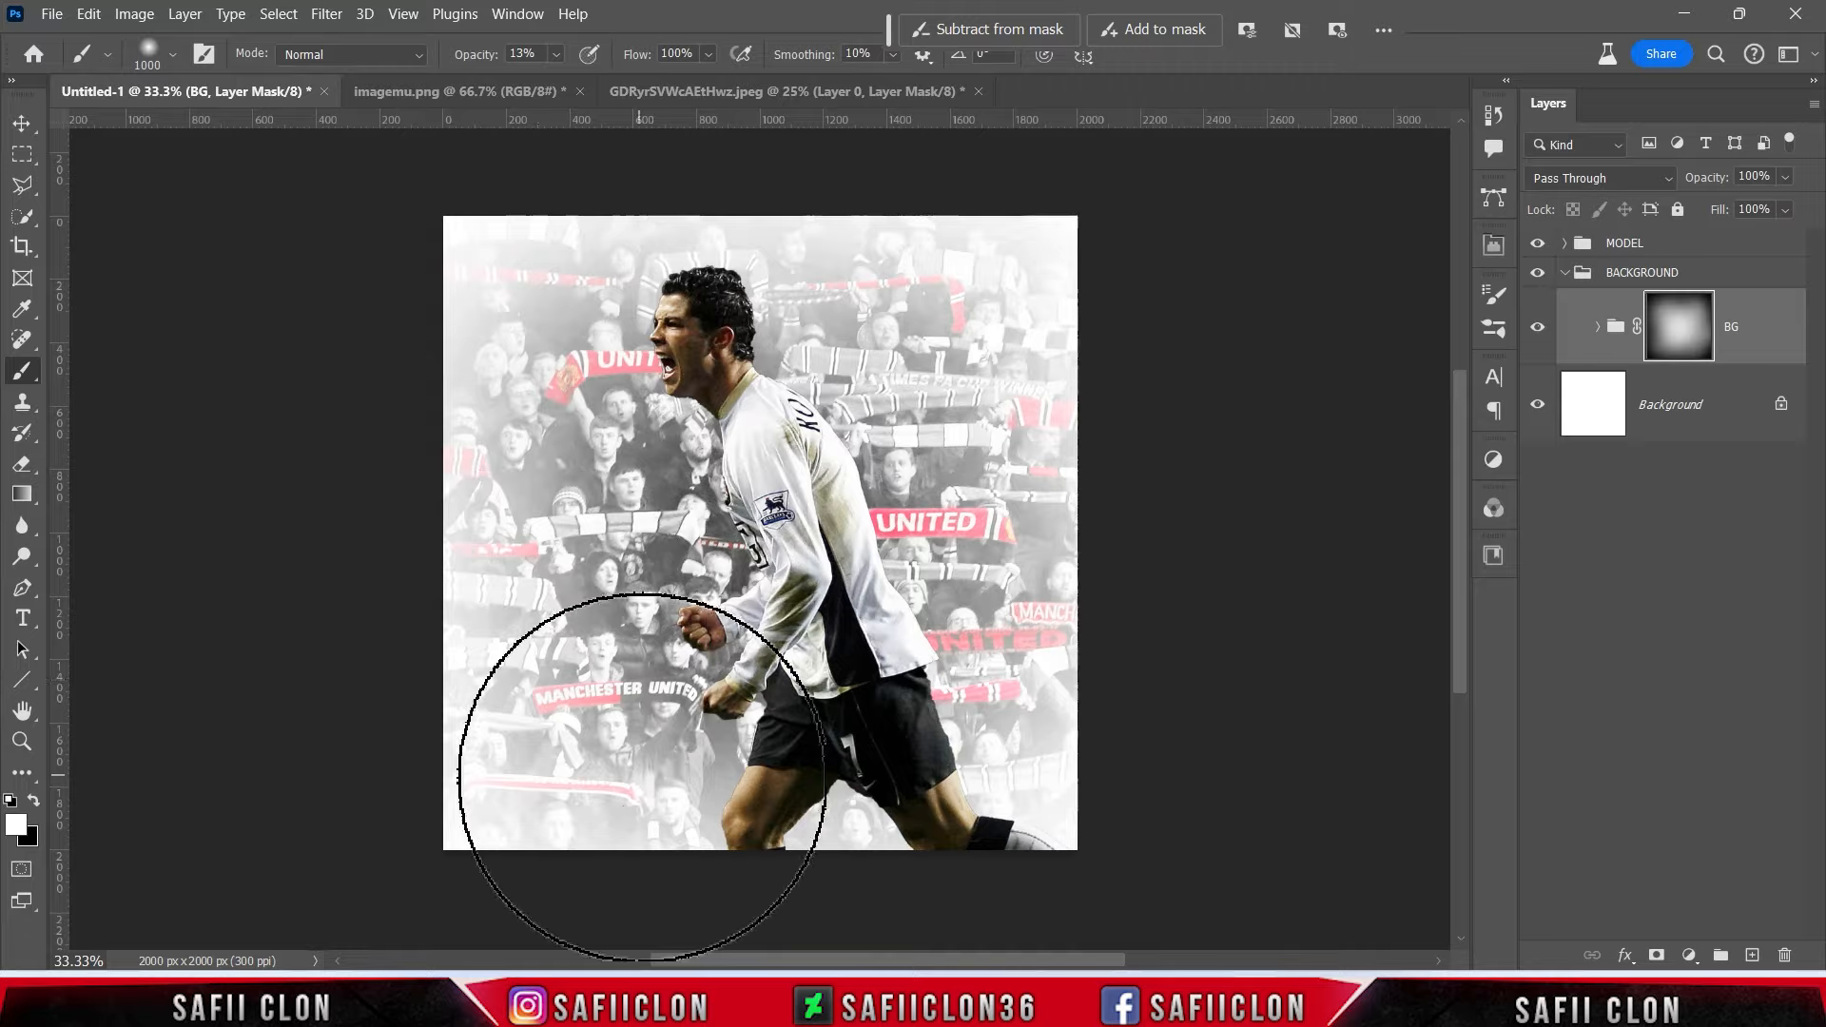
{"action": "left_click", "coordinate": [632, 767]}
Strengthen the crowd around the player's torso on the BG mask with larger dabs, finishing with an 1100 px brush.
{"action": "key", "text": "bracketright"}
{"action": "key", "text": "bracketright"}
{"action": "key", "text": "bracketright"}
{"action": "left_click", "coordinate": [749, 457]}
{"action": "left_click", "coordinate": [866, 532]}
{"action": "left_click", "coordinate": [758, 674]}
{"action": "key", "text": "bracketleft"}
{"action": "key", "text": "bracketleft"}
{"action": "left_click", "coordinate": [785, 530]}
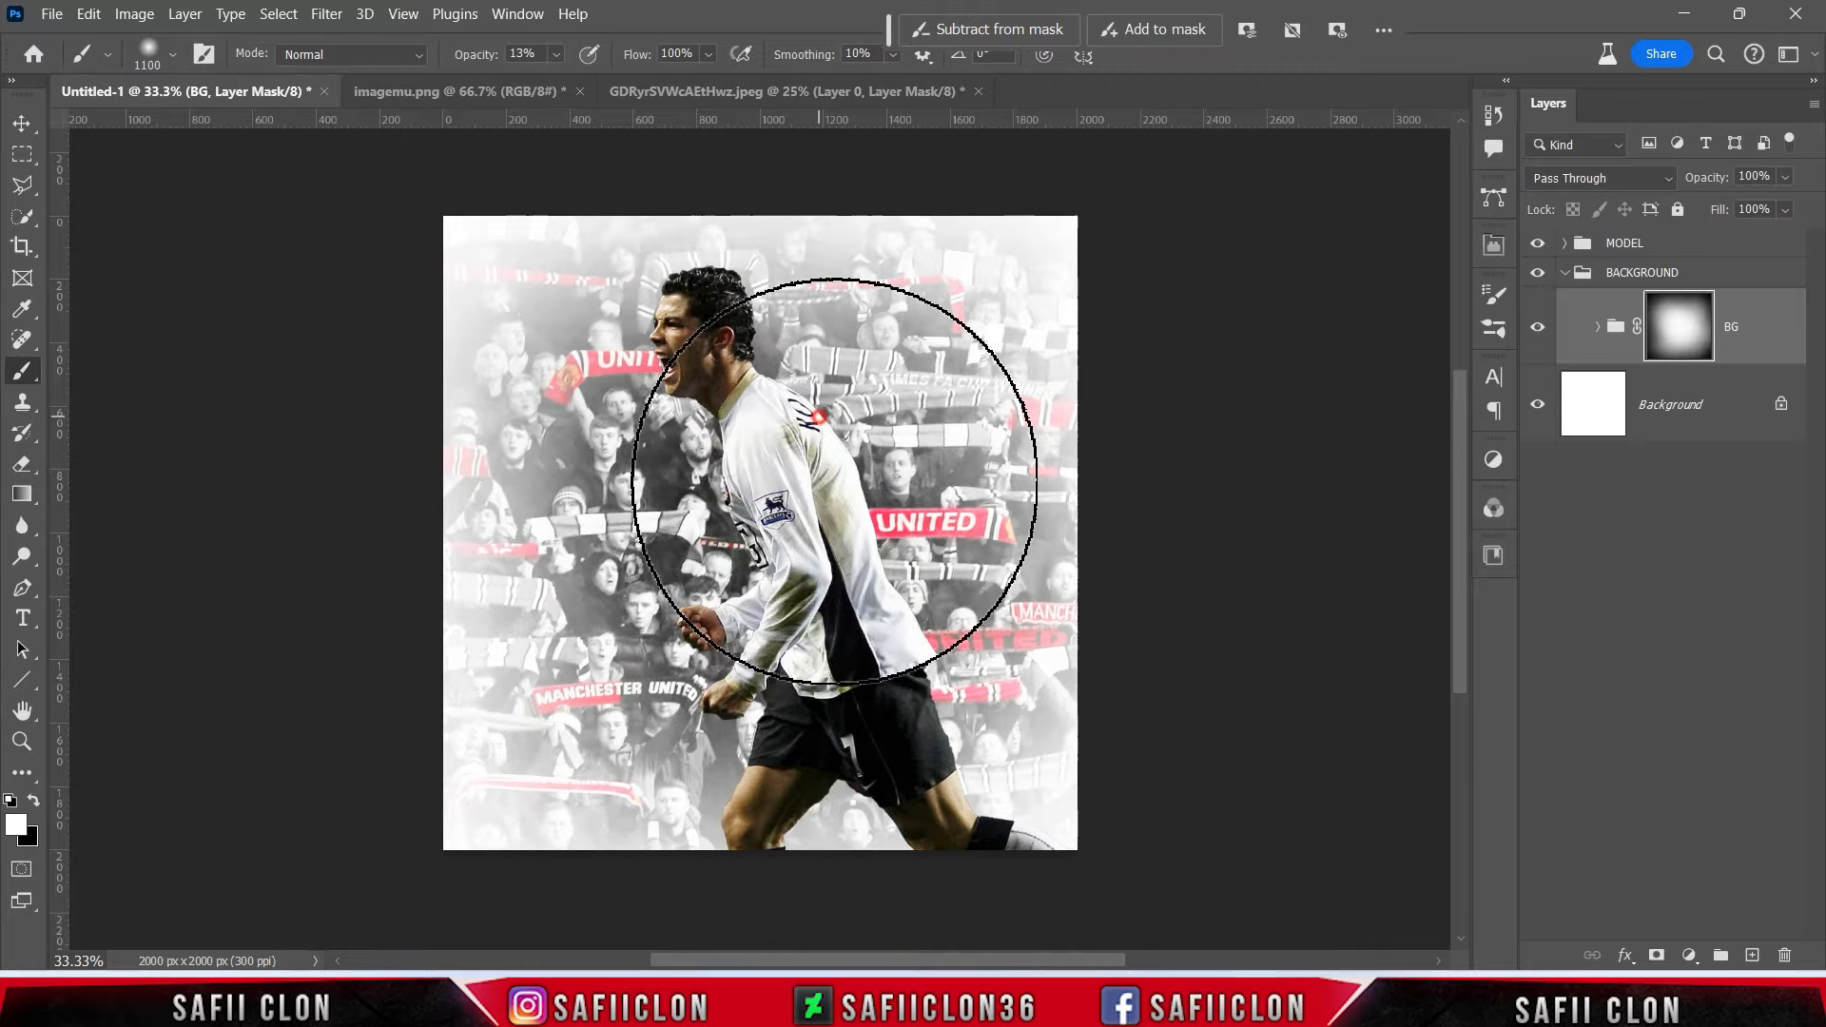
Reveal more crowd at the upper left, lower left and behind the player with 1100 px dabs, and compare the BG group off and on.
{"action": "left_click", "coordinate": [805, 433]}
{"action": "left_click", "coordinate": [562, 343]}
{"action": "left_click", "coordinate": [903, 494]}
{"action": "left_click", "coordinate": [639, 738]}
{"action": "left_click", "coordinate": [487, 756]}
{"action": "left_click", "coordinate": [834, 537]}
{"action": "left_click", "coordinate": [844, 629]}
{"action": "left_click", "coordinate": [852, 513]}
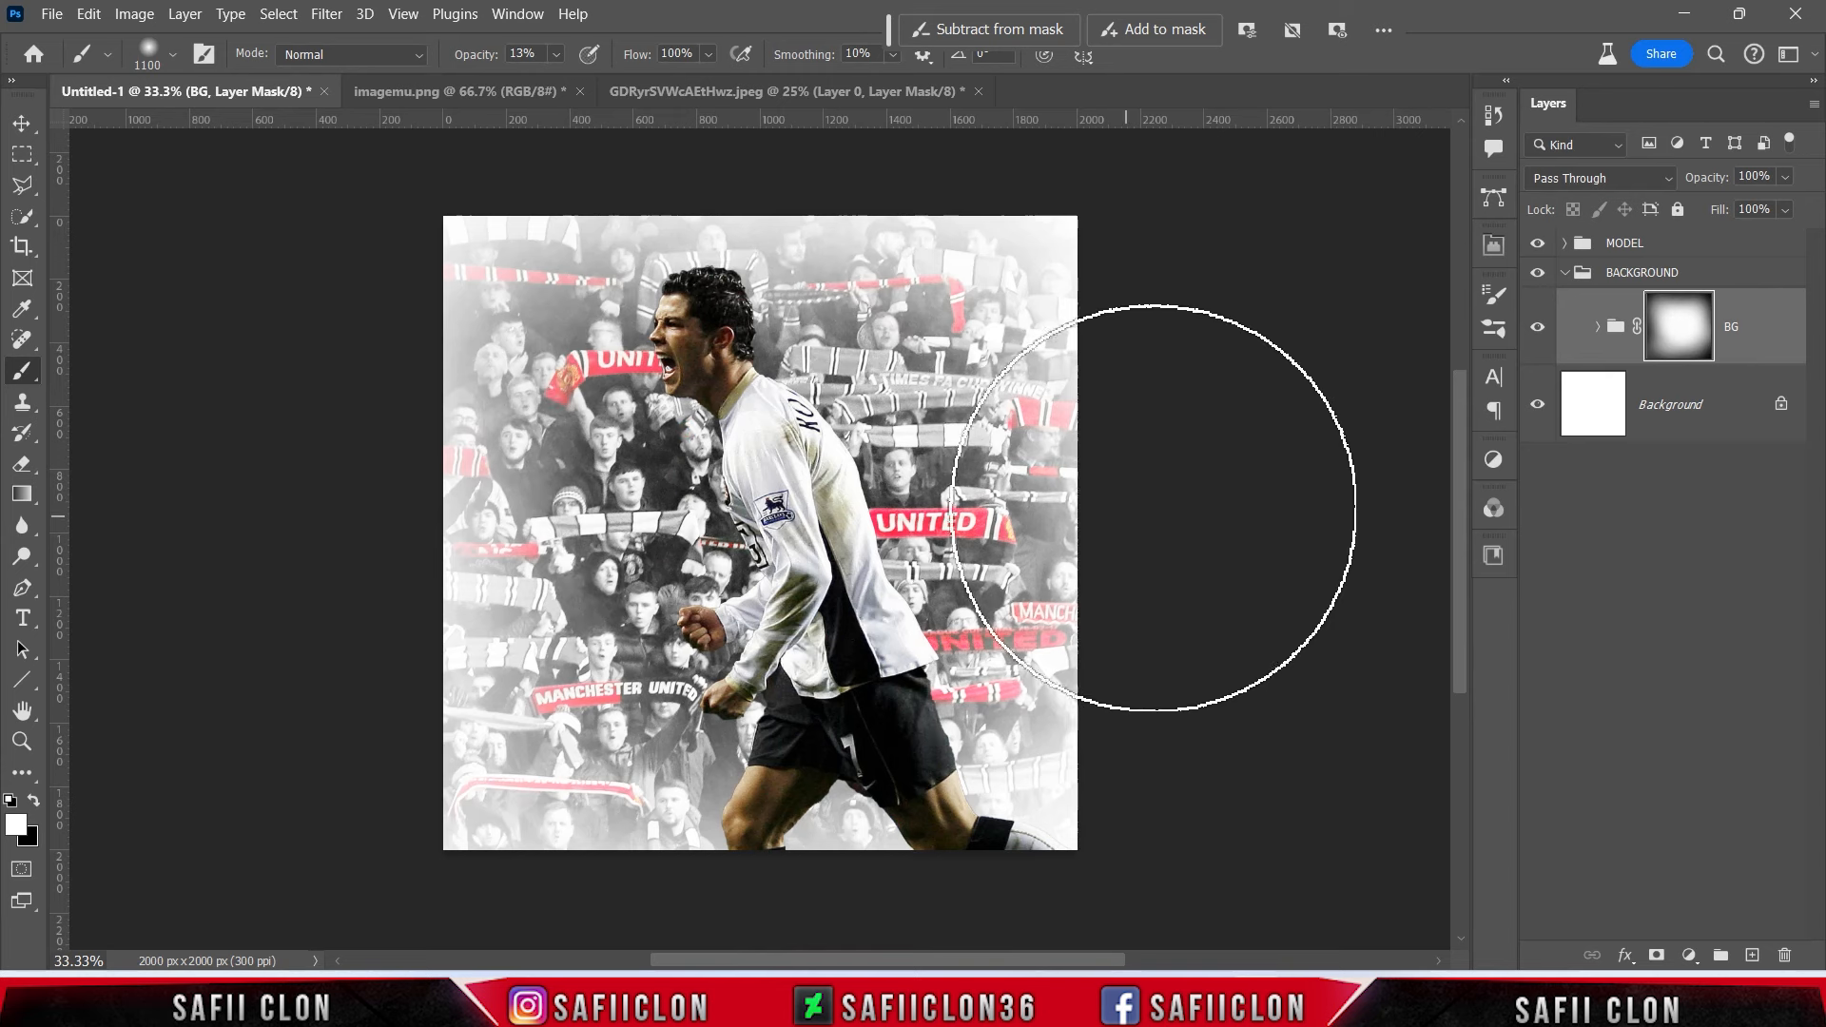
{"action": "left_click", "coordinate": [1537, 331]}
{"action": "left_click", "coordinate": [1537, 331]}
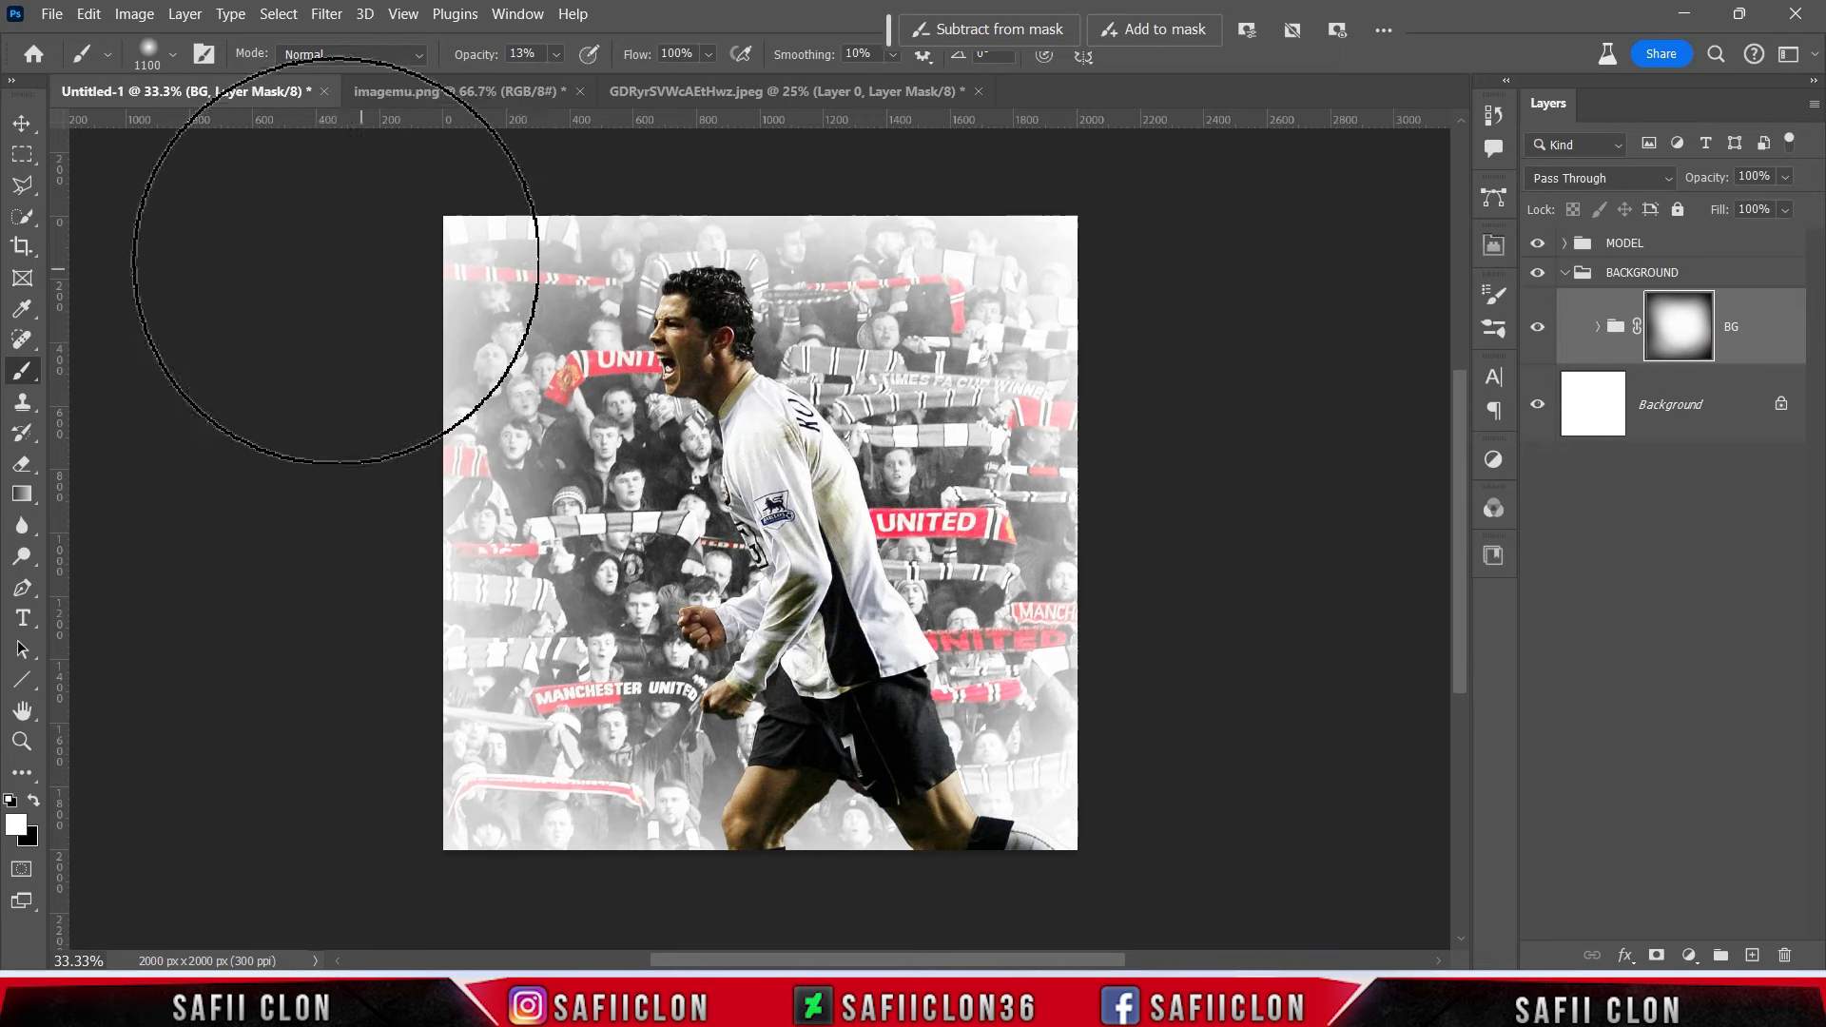
Open F9mDtOmaAAIZ-sT.jpeg, place its flag image in the poster above the BG group and set its blend mode to Lighten.
{"action": "left_click", "coordinate": [53, 21]}
{"action": "left_click", "coordinate": [85, 57]}
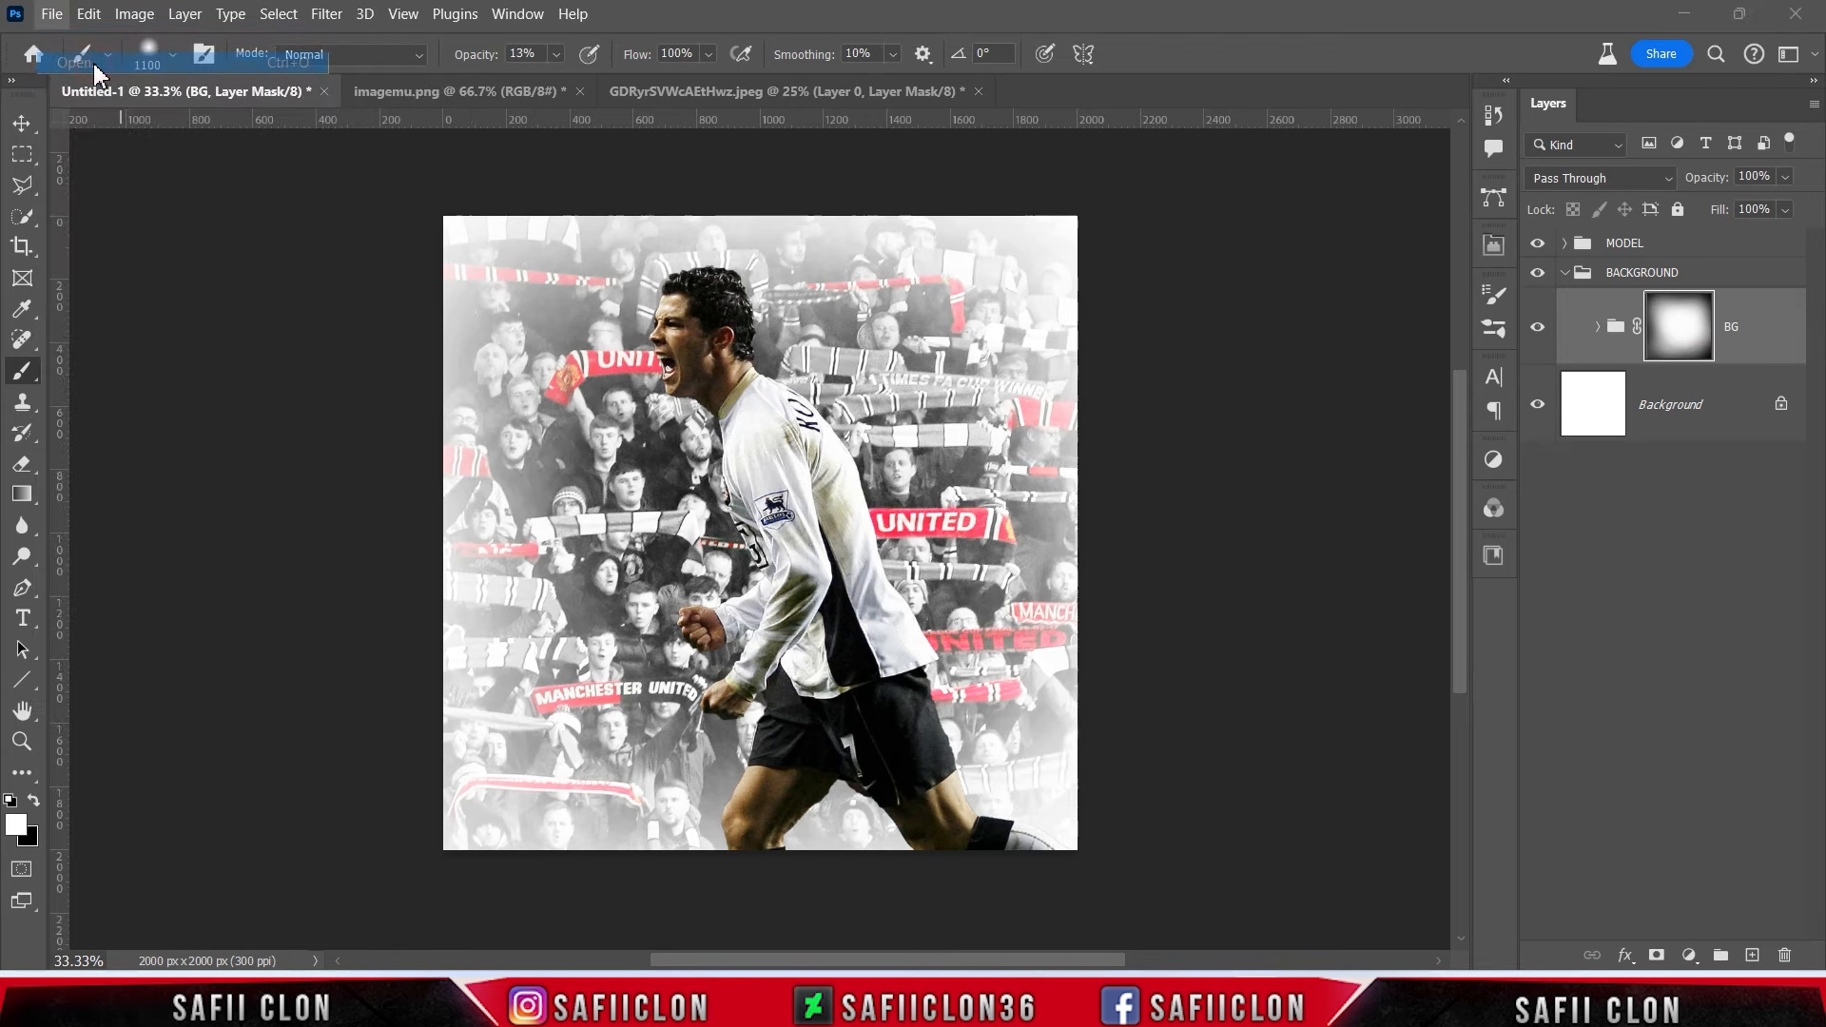
{"action": "left_click", "coordinate": [361, 216]}
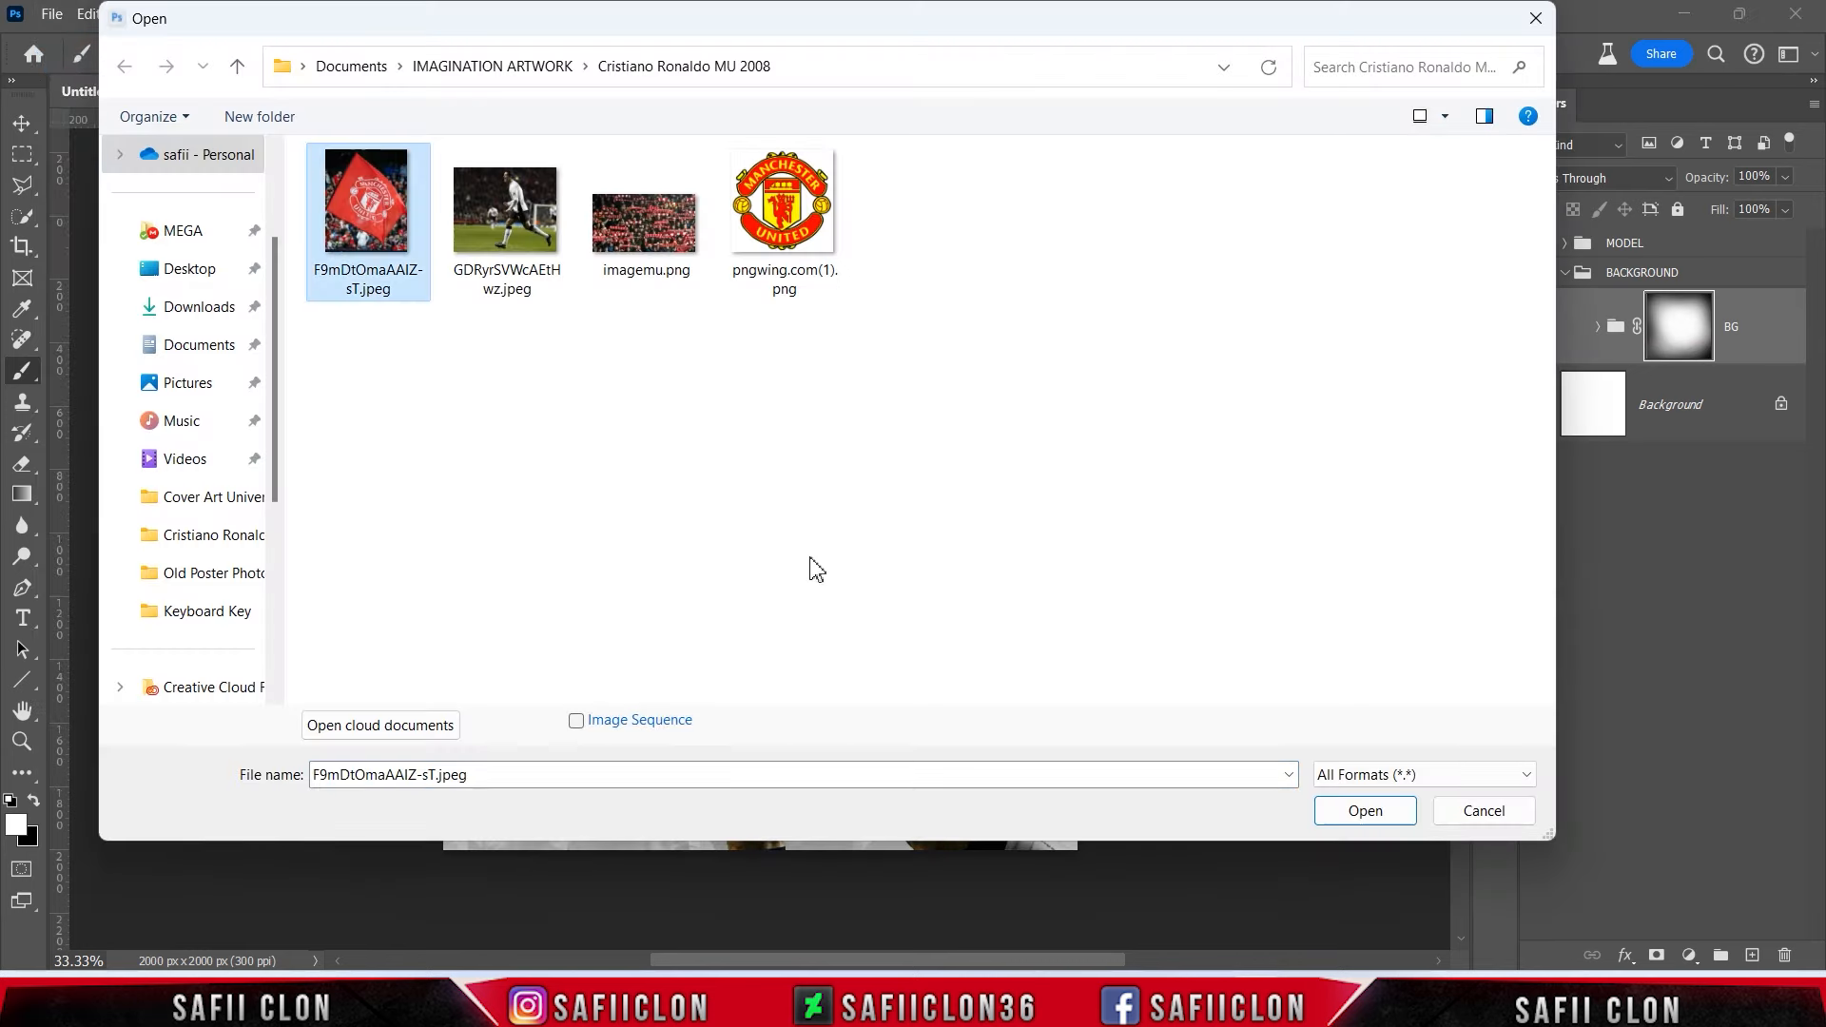
{"action": "left_click", "coordinate": [1365, 809]}
{"action": "left_click_drag", "start_coordinate": [1651, 278], "coordinate": [656, 381]}
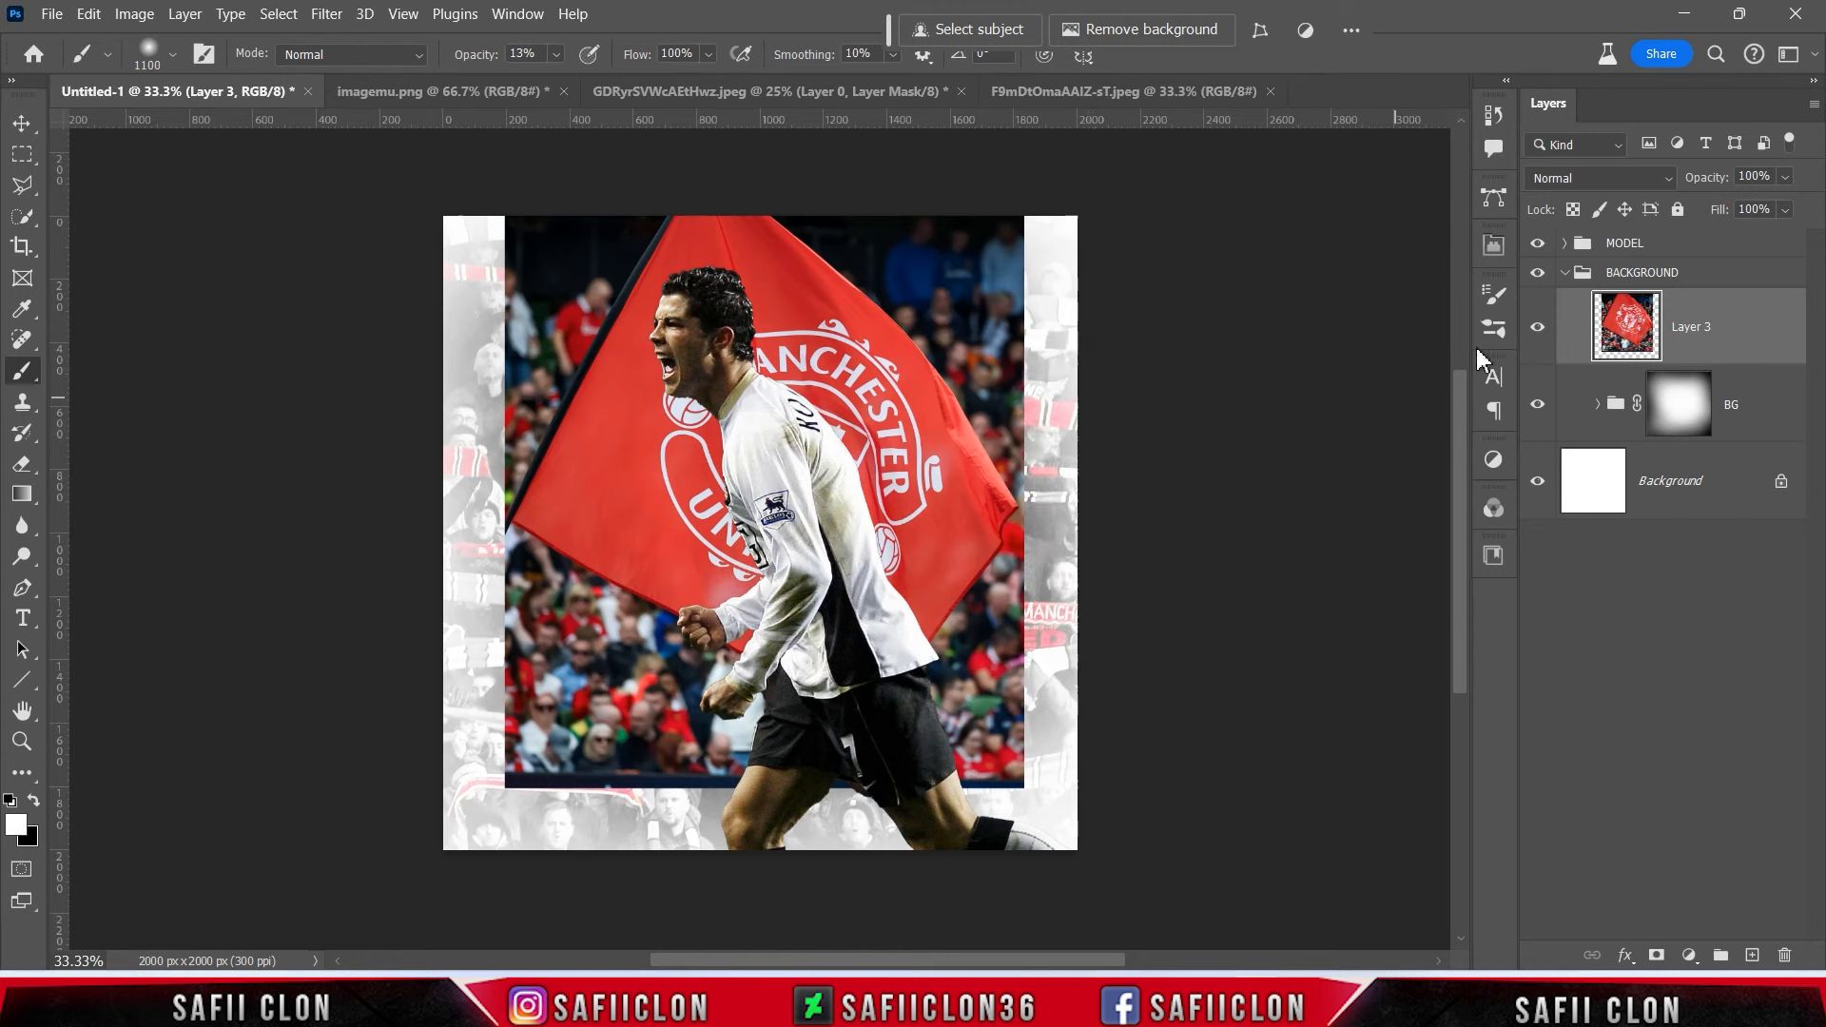
{"action": "left_click", "coordinate": [1583, 179]}
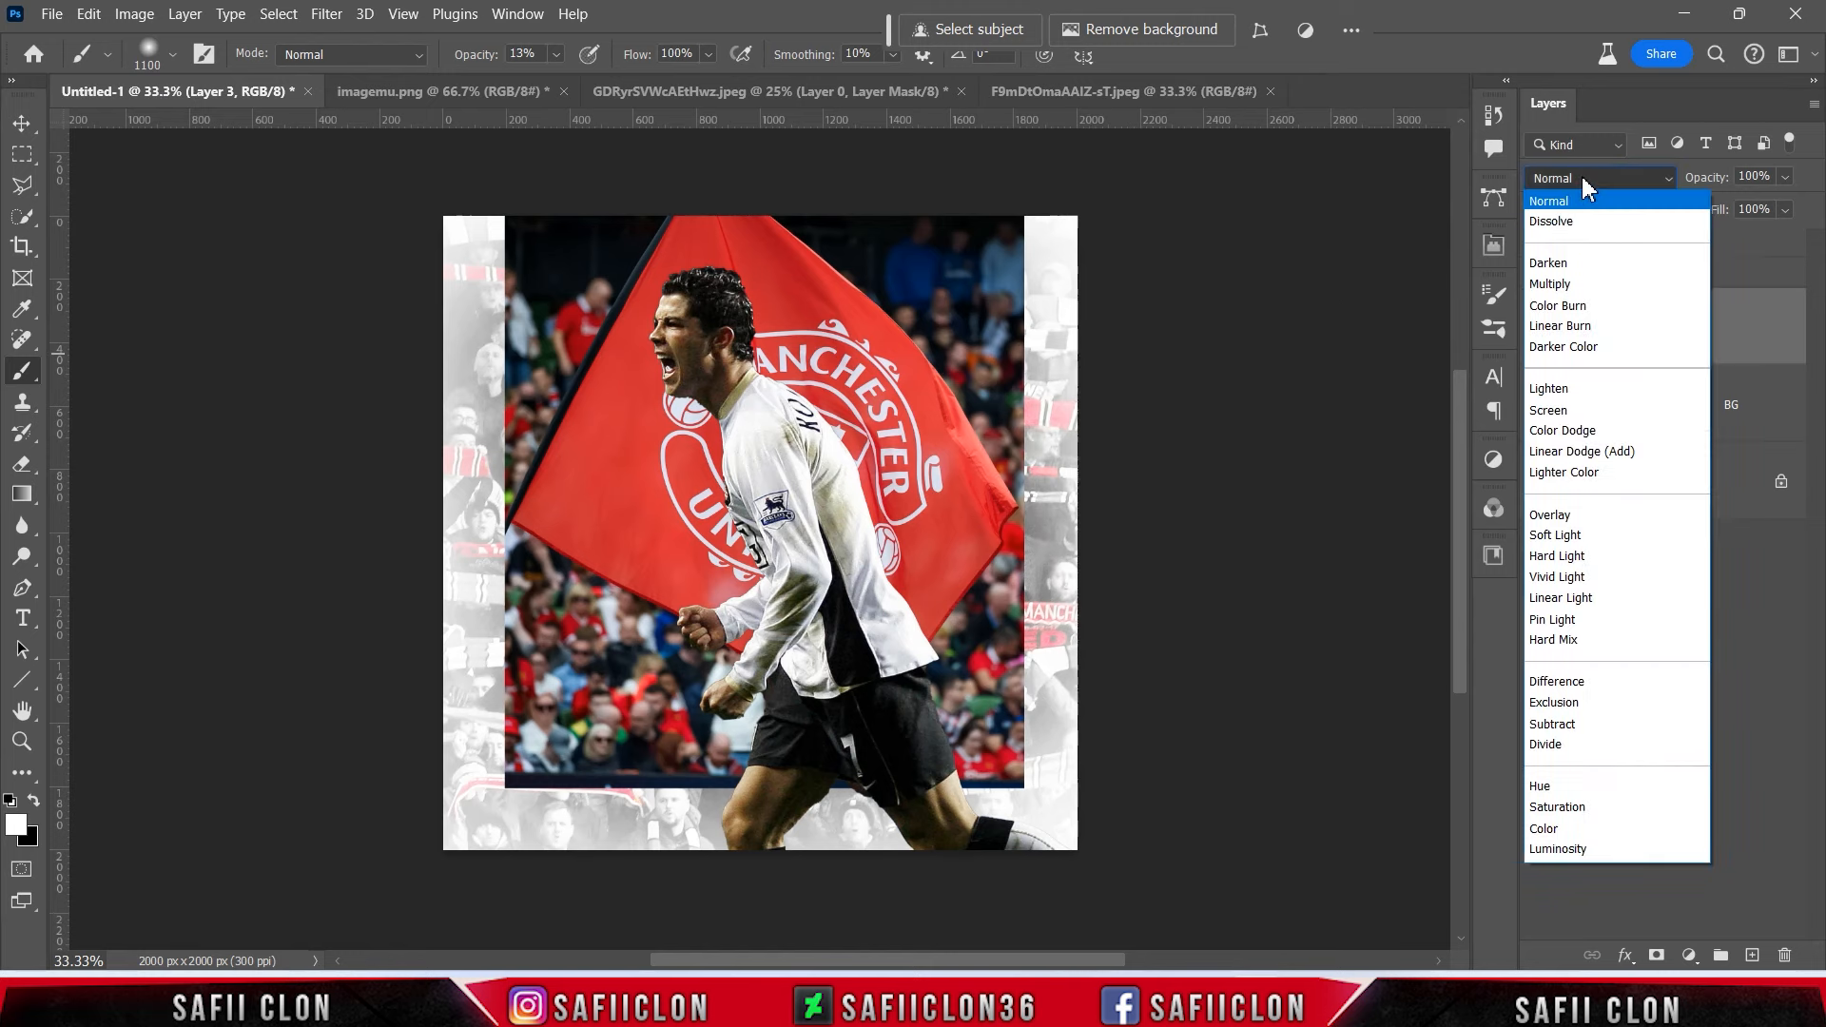
{"action": "left_click", "coordinate": [1578, 394]}
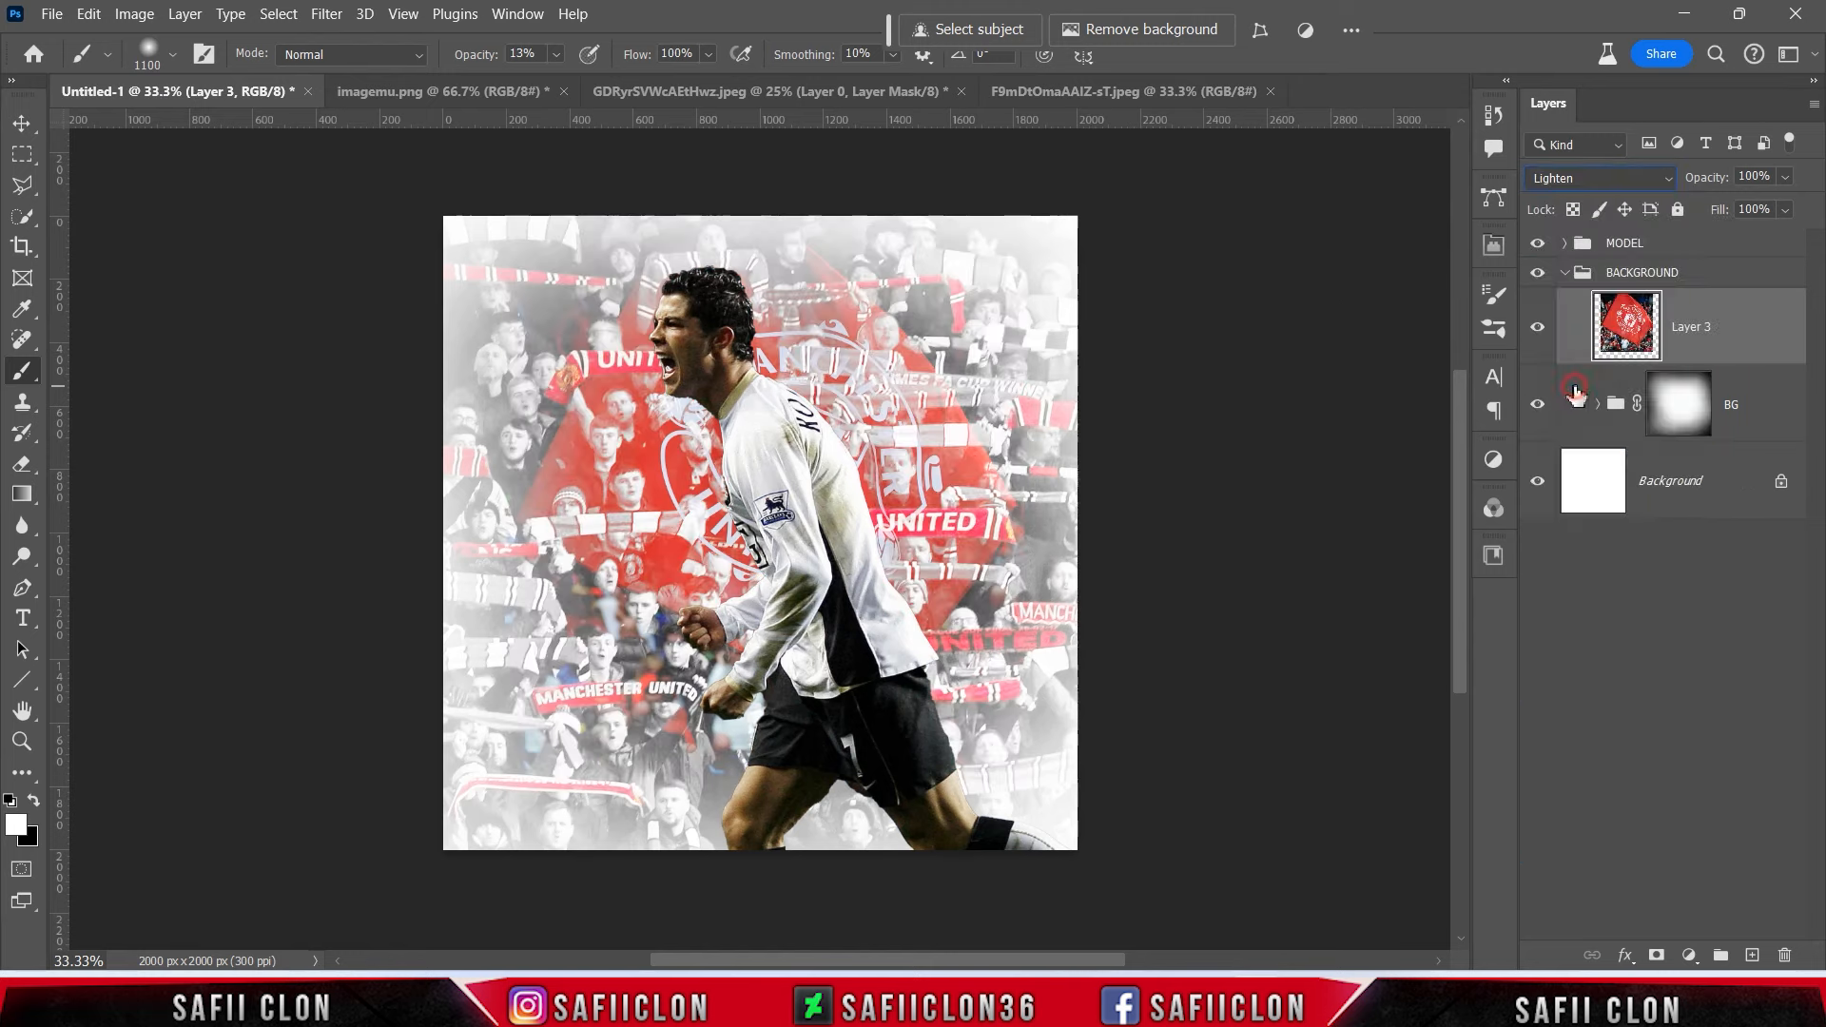
Rotate the flag layer by -15.77°, scale it to 98.83% behind the player, and compare the poster with the flag off and on.
{"action": "key", "text": "ctrl+minus"}
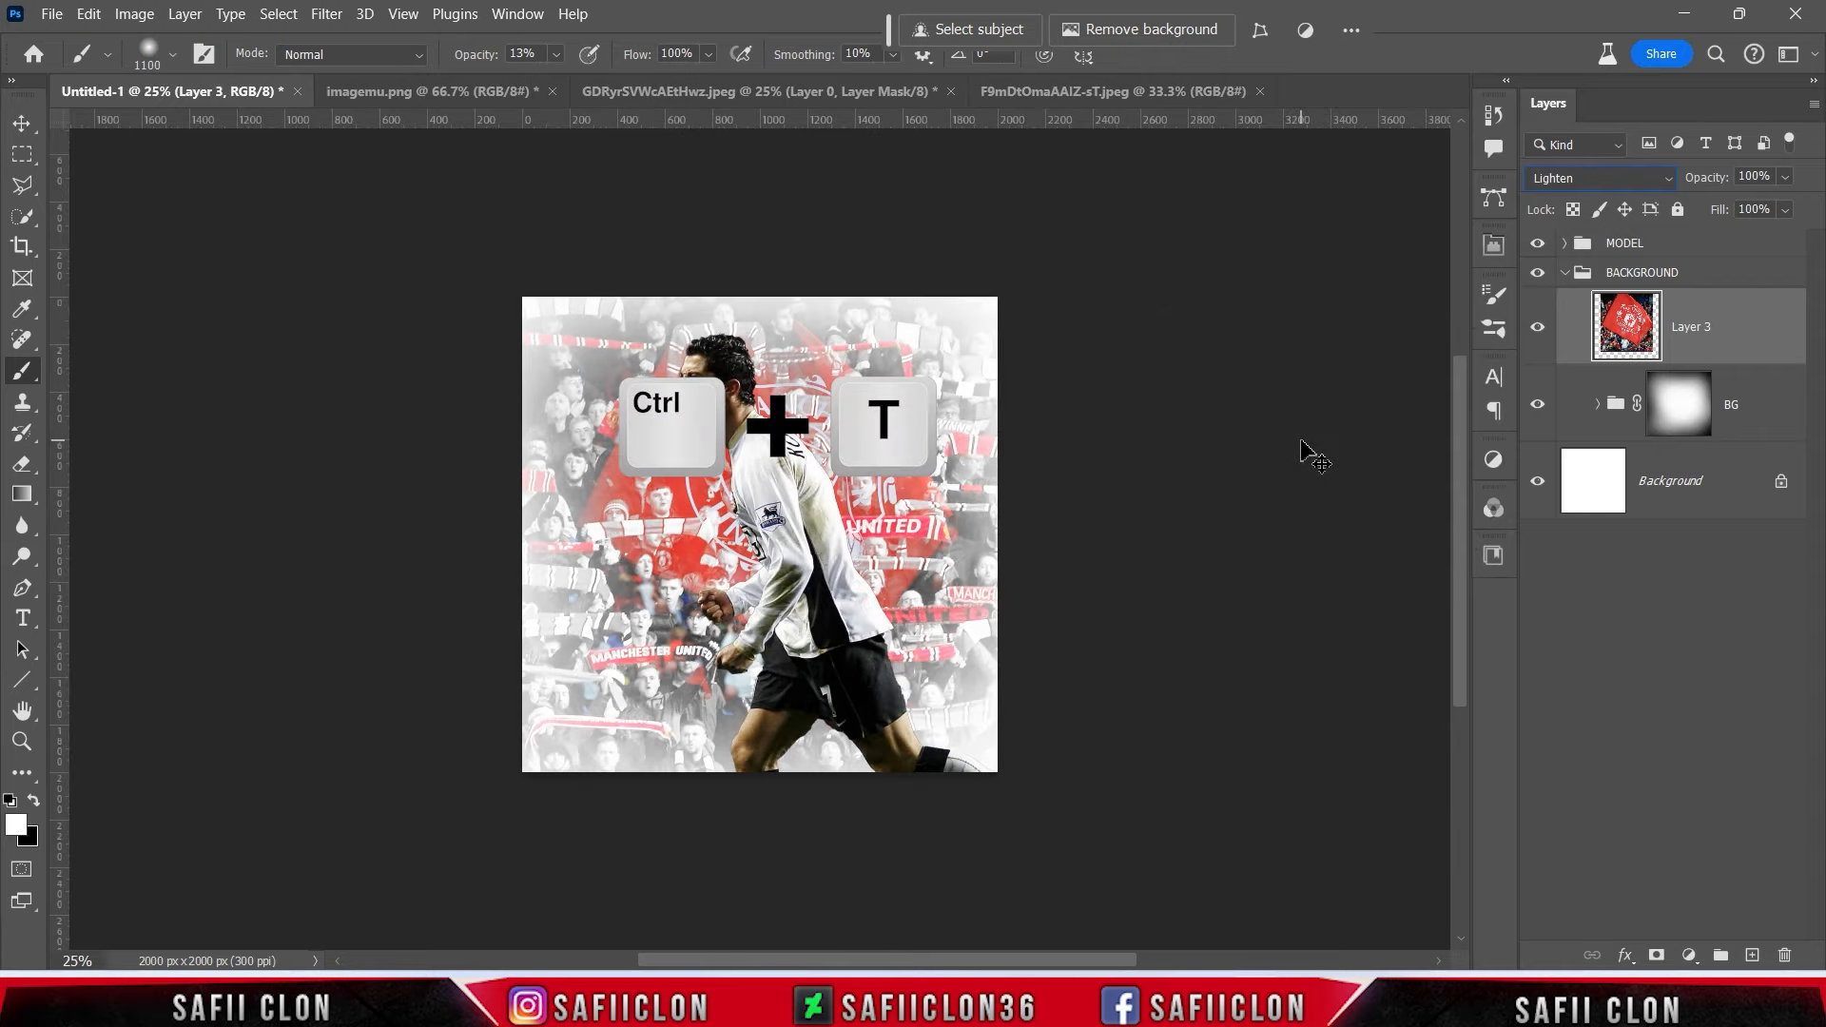
{"action": "key", "text": "ctrl+t"}
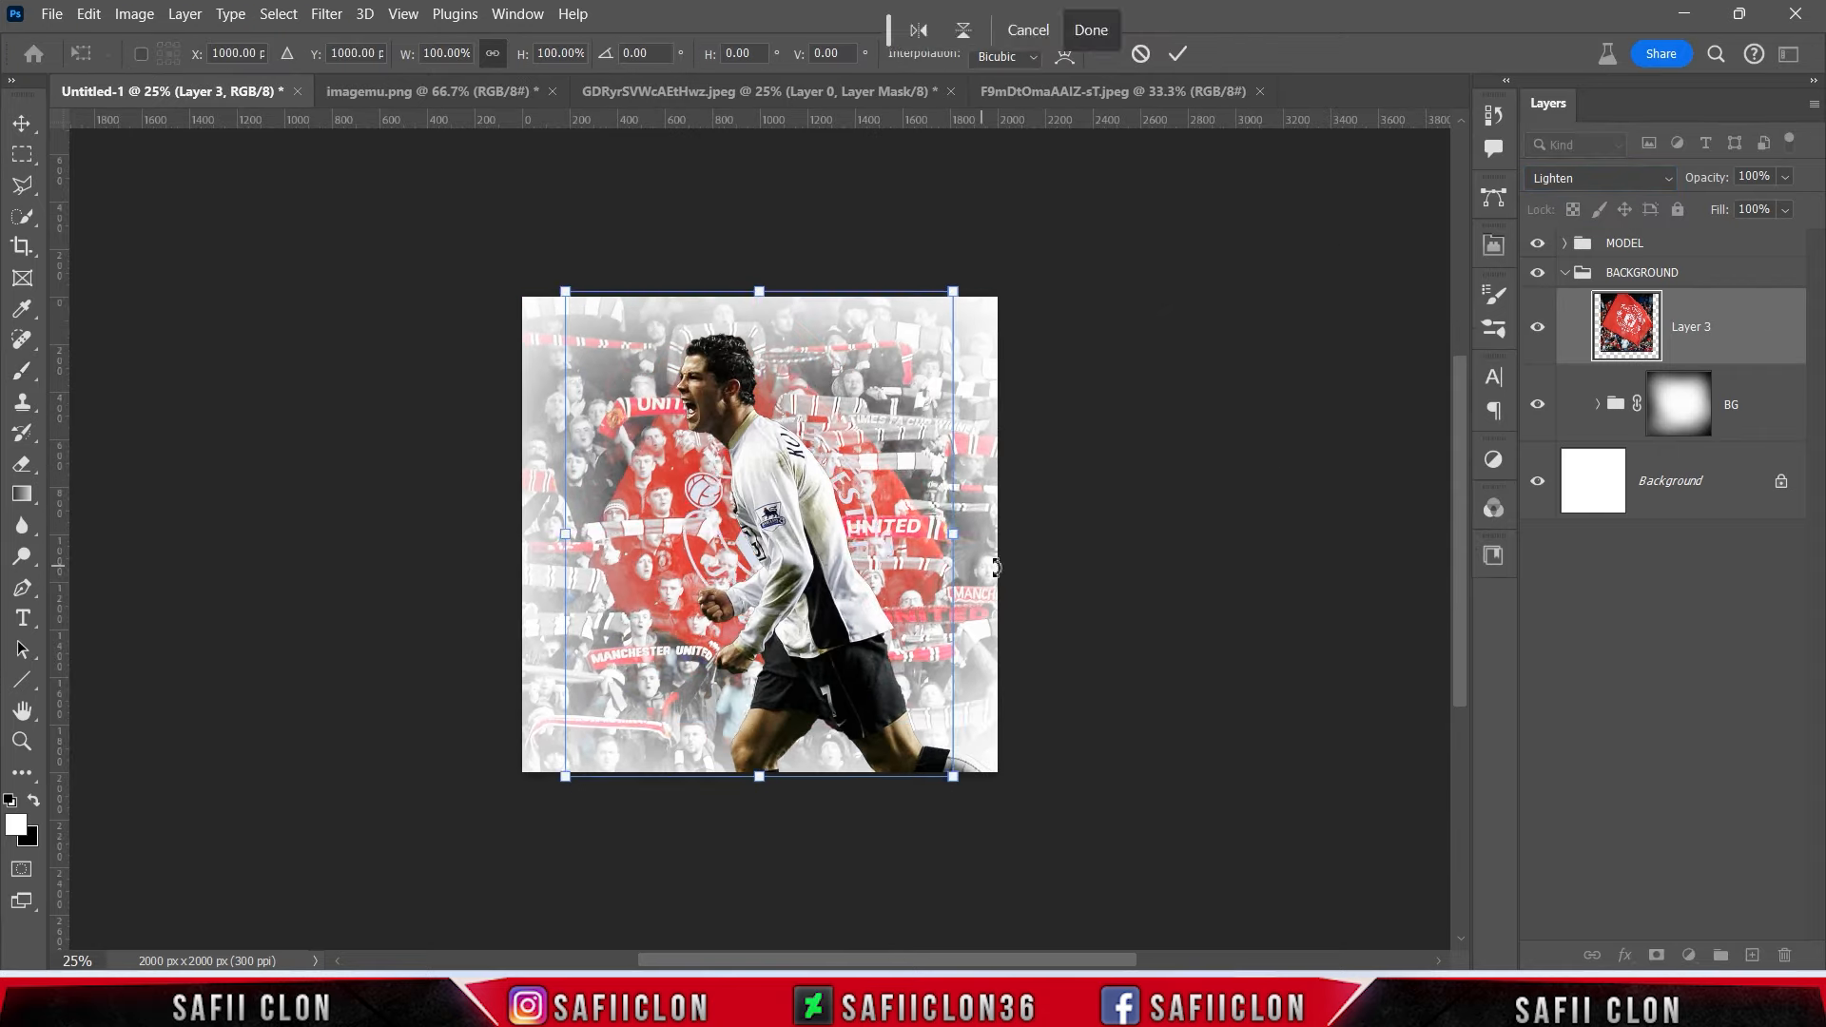
{"action": "left_click_drag", "start_coordinate": [998, 475], "coordinate": [977, 414]}
{"action": "mouse_move", "coordinate": [890, 249]}
{"action": "left_mouse_down"}
{"action": "mouse_move", "coordinate": [910, 221]}
{"action": "mouse_move", "coordinate": [891, 249]}
{"action": "left_mouse_up"}
{"action": "left_click_drag", "start_coordinate": [1021, 584], "coordinate": [1024, 579]}
{"action": "left_click_drag", "start_coordinate": [947, 481], "coordinate": [943, 482]}
{"action": "left_click_drag", "start_coordinate": [887, 541], "coordinate": [886, 533]}
{"action": "left_click", "coordinate": [910, 528]}
{"action": "left_click", "coordinate": [1176, 58]}
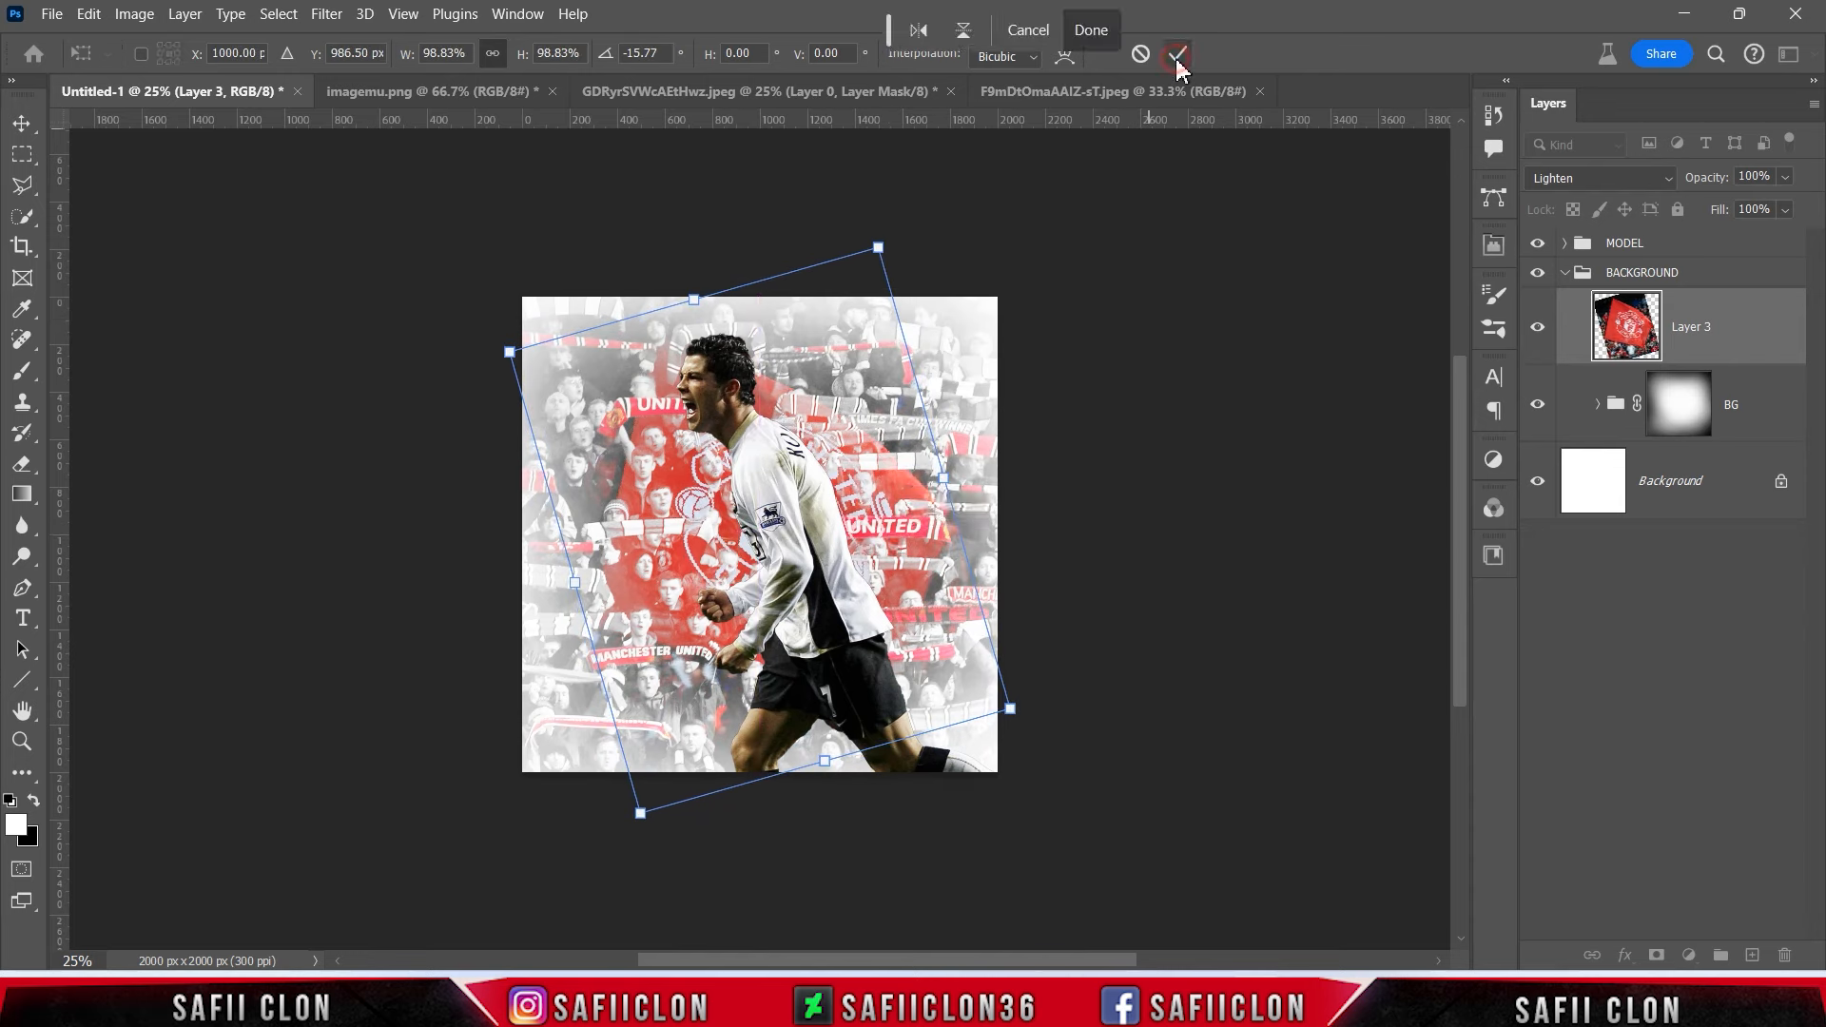
{"action": "left_click", "coordinate": [1538, 327]}
{"action": "left_click", "coordinate": [1537, 327]}
{"action": "left_click", "coordinate": [1538, 327]}
{"action": "left_click", "coordinate": [1538, 327]}
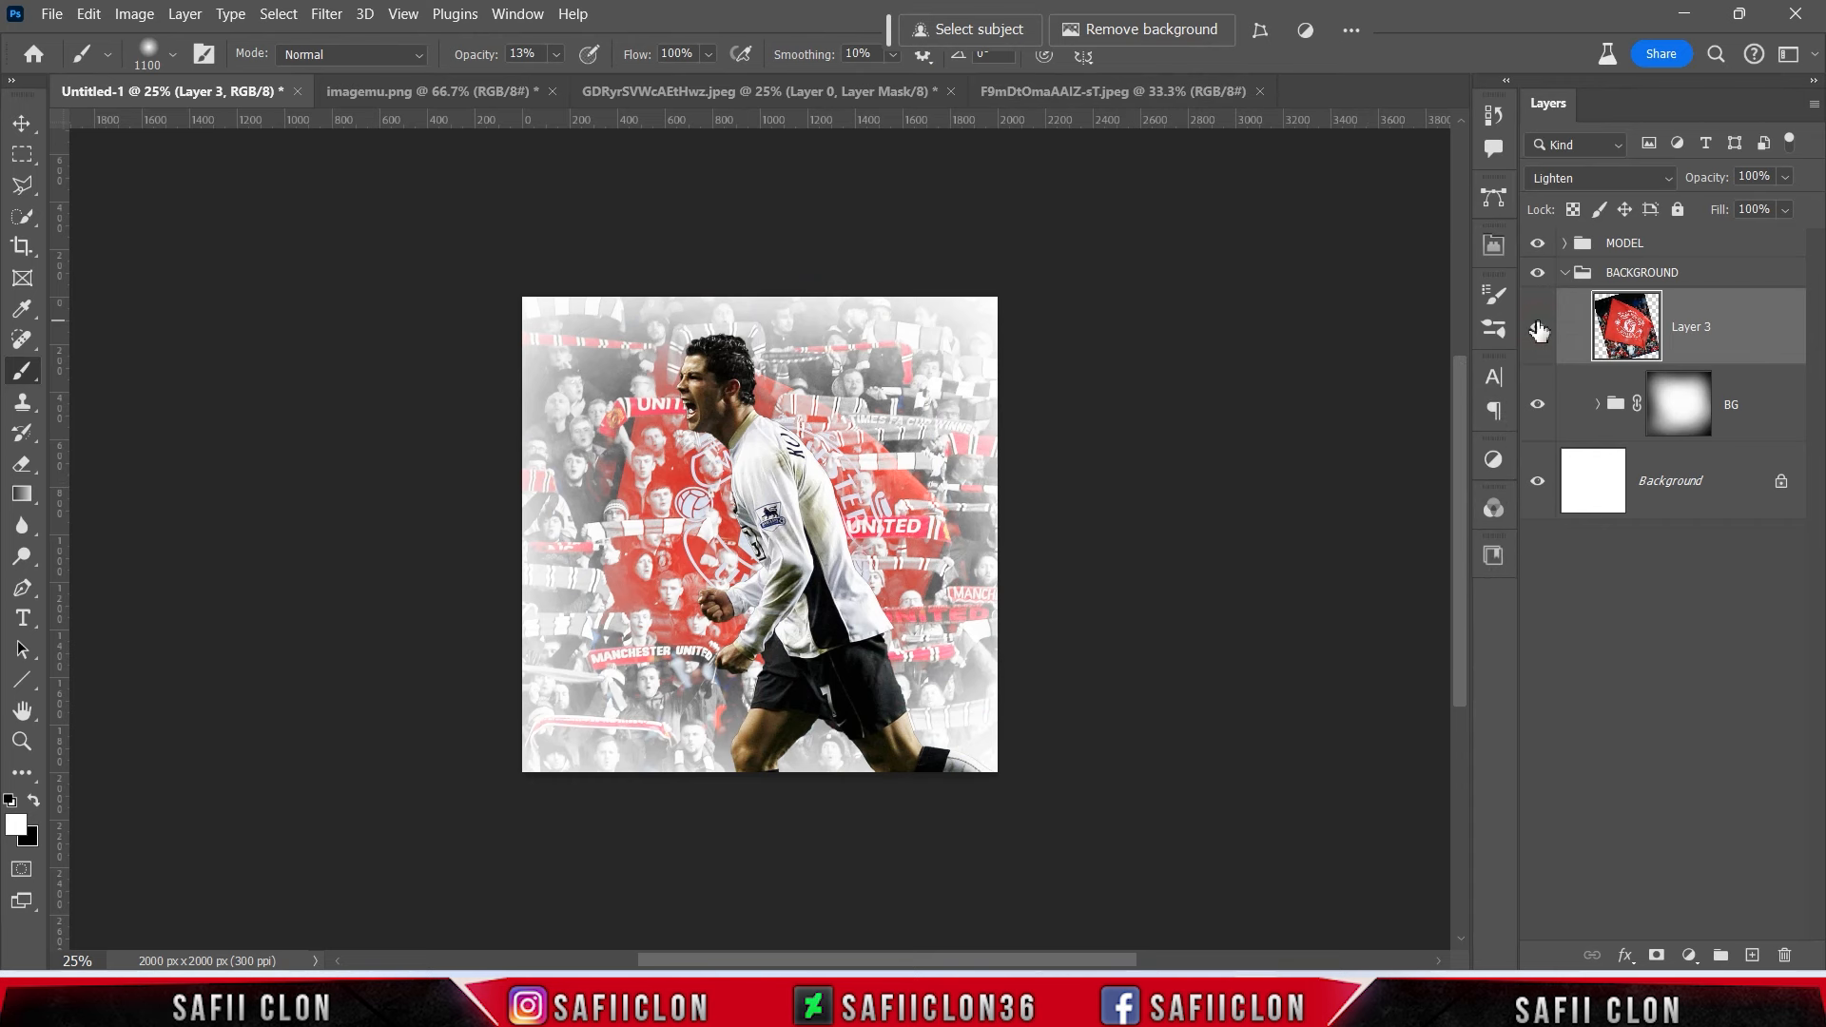
Reveal more crowd behind the player's torso on the BG mask with an 1100 px Soft Round brush at 18% opacity, comparing off and on.
{"action": "left_click", "coordinate": [1680, 409]}
{"action": "right_click", "coordinate": [23, 372]}
{"action": "left_click", "coordinate": [103, 372]}
{"action": "left_click", "coordinate": [172, 56]}
{"action": "left_click", "coordinate": [198, 362]}
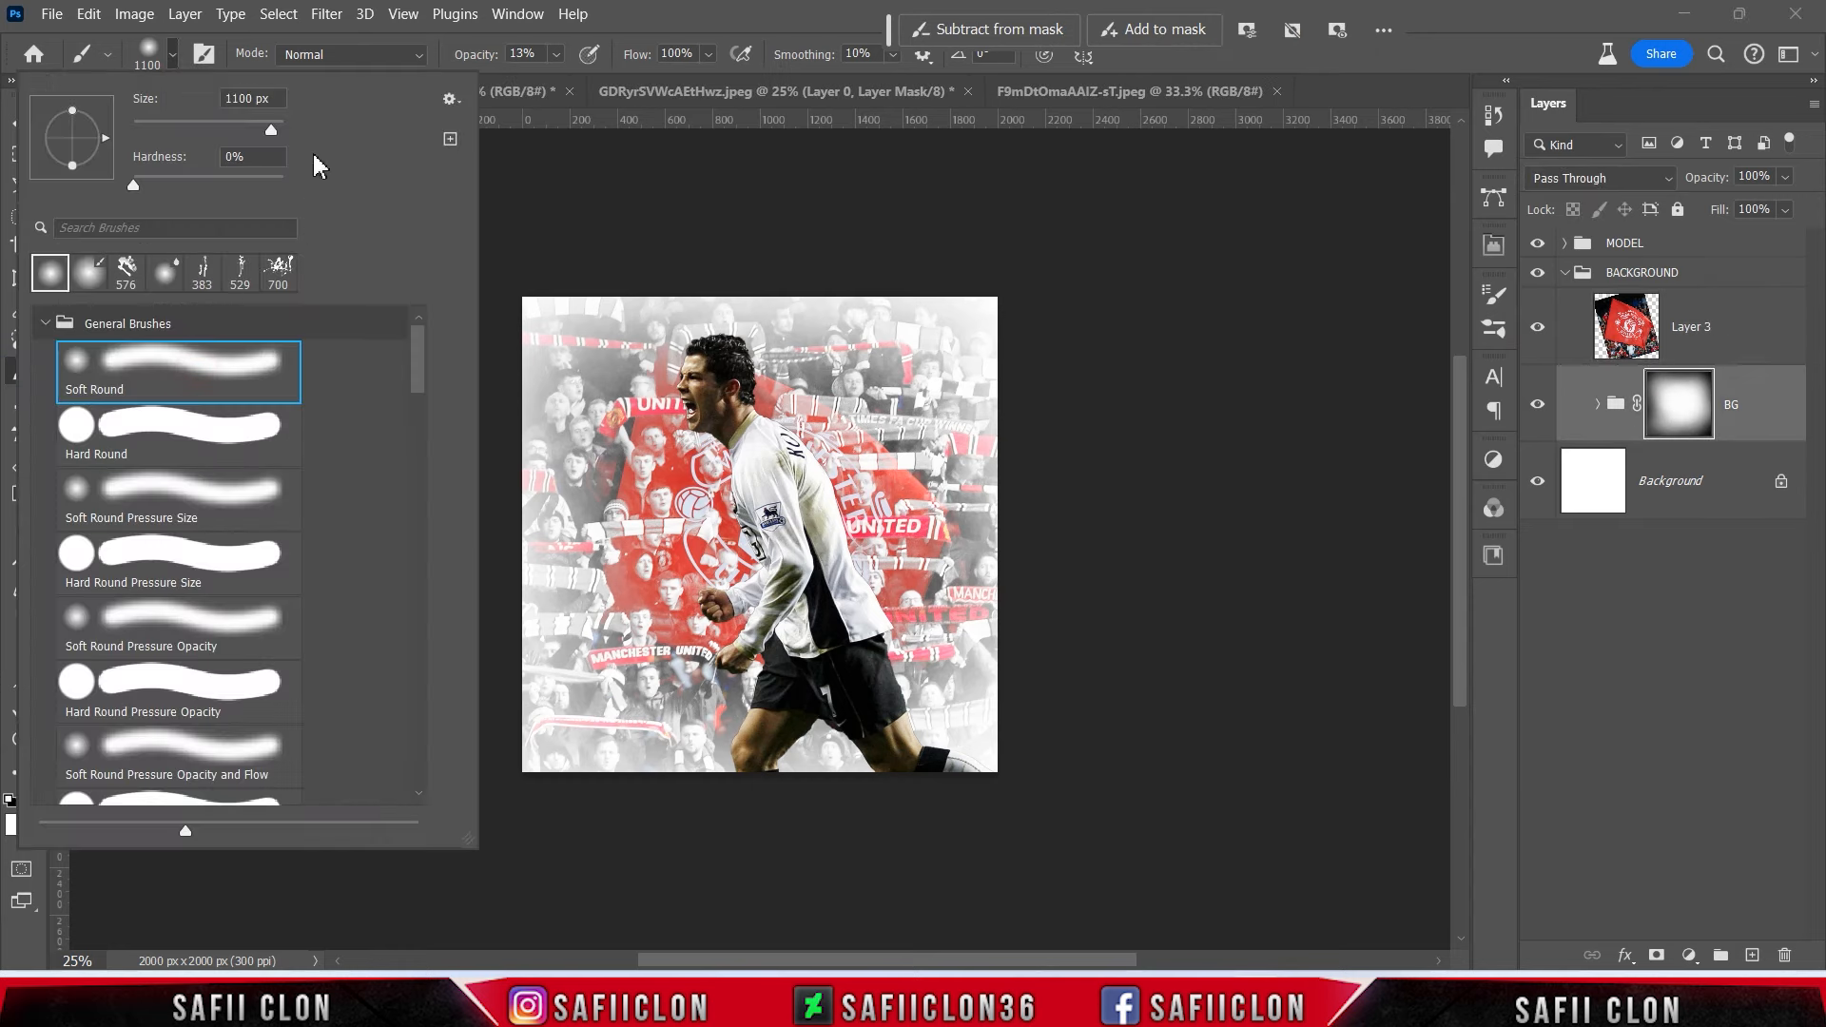
{"action": "left_click", "coordinate": [557, 55]}
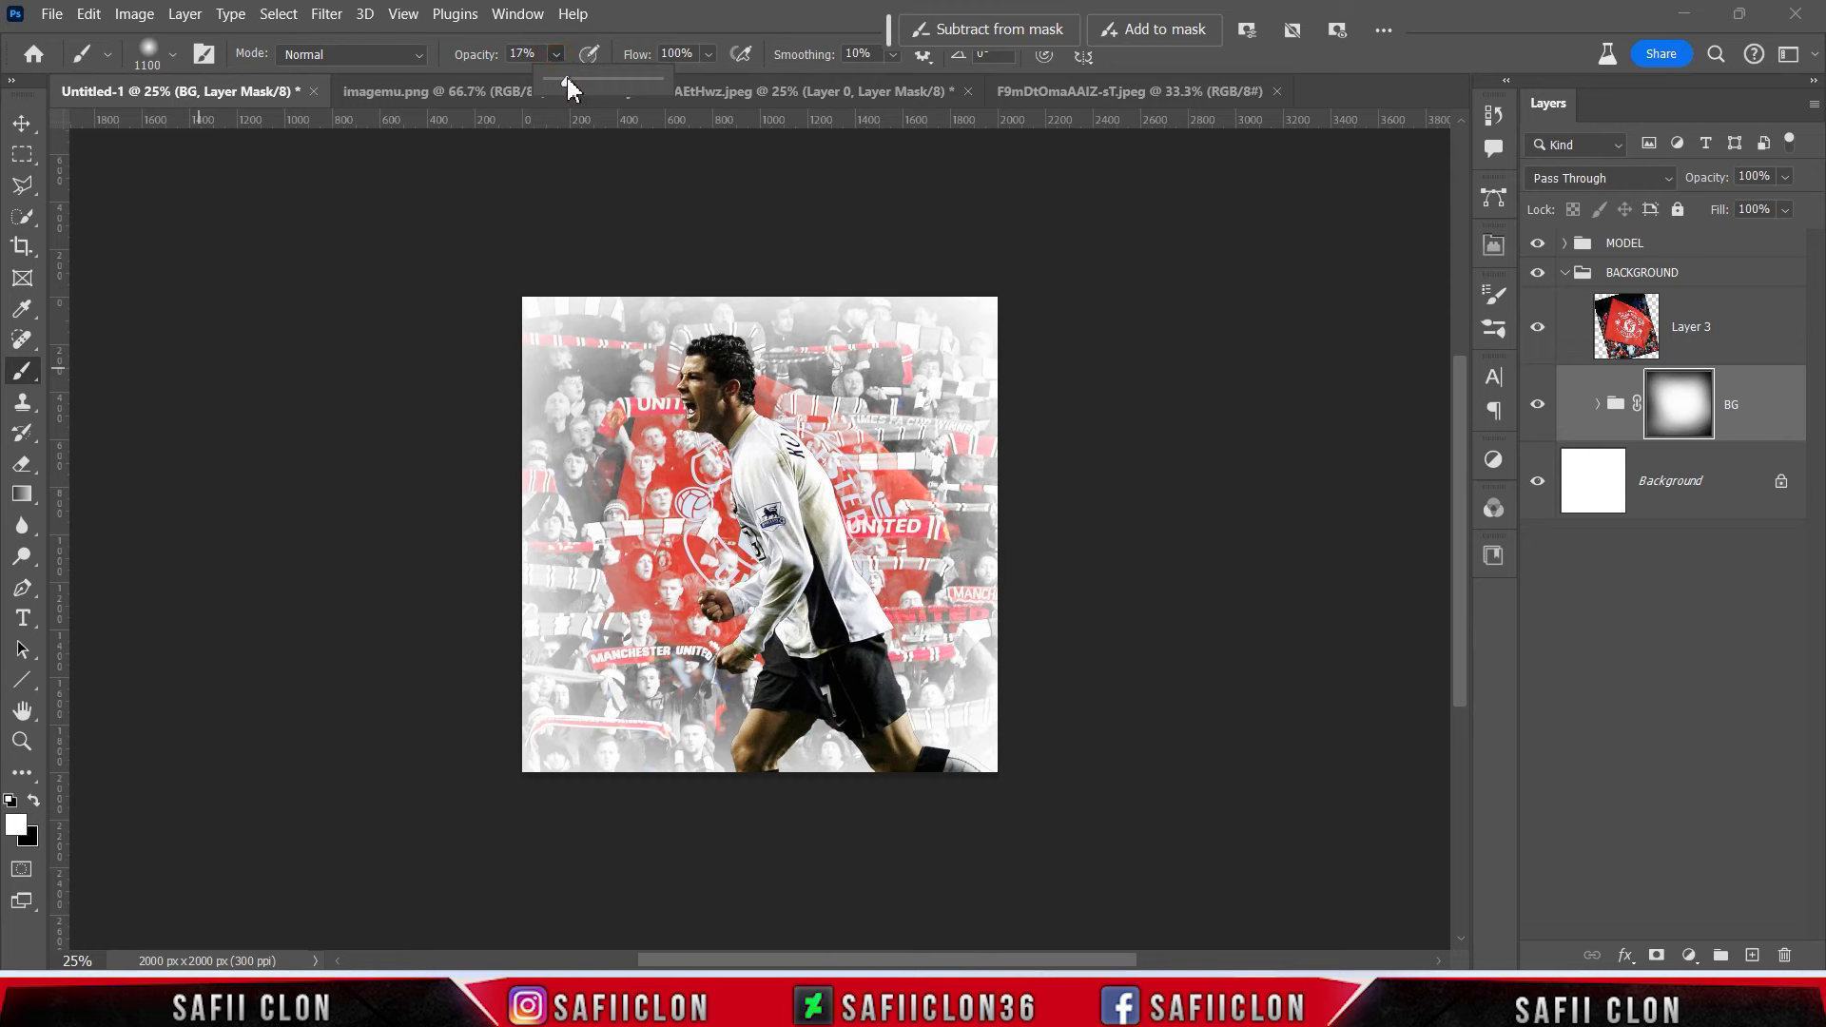
{"action": "left_click_drag", "start_coordinate": [566, 77], "coordinate": [570, 77]}
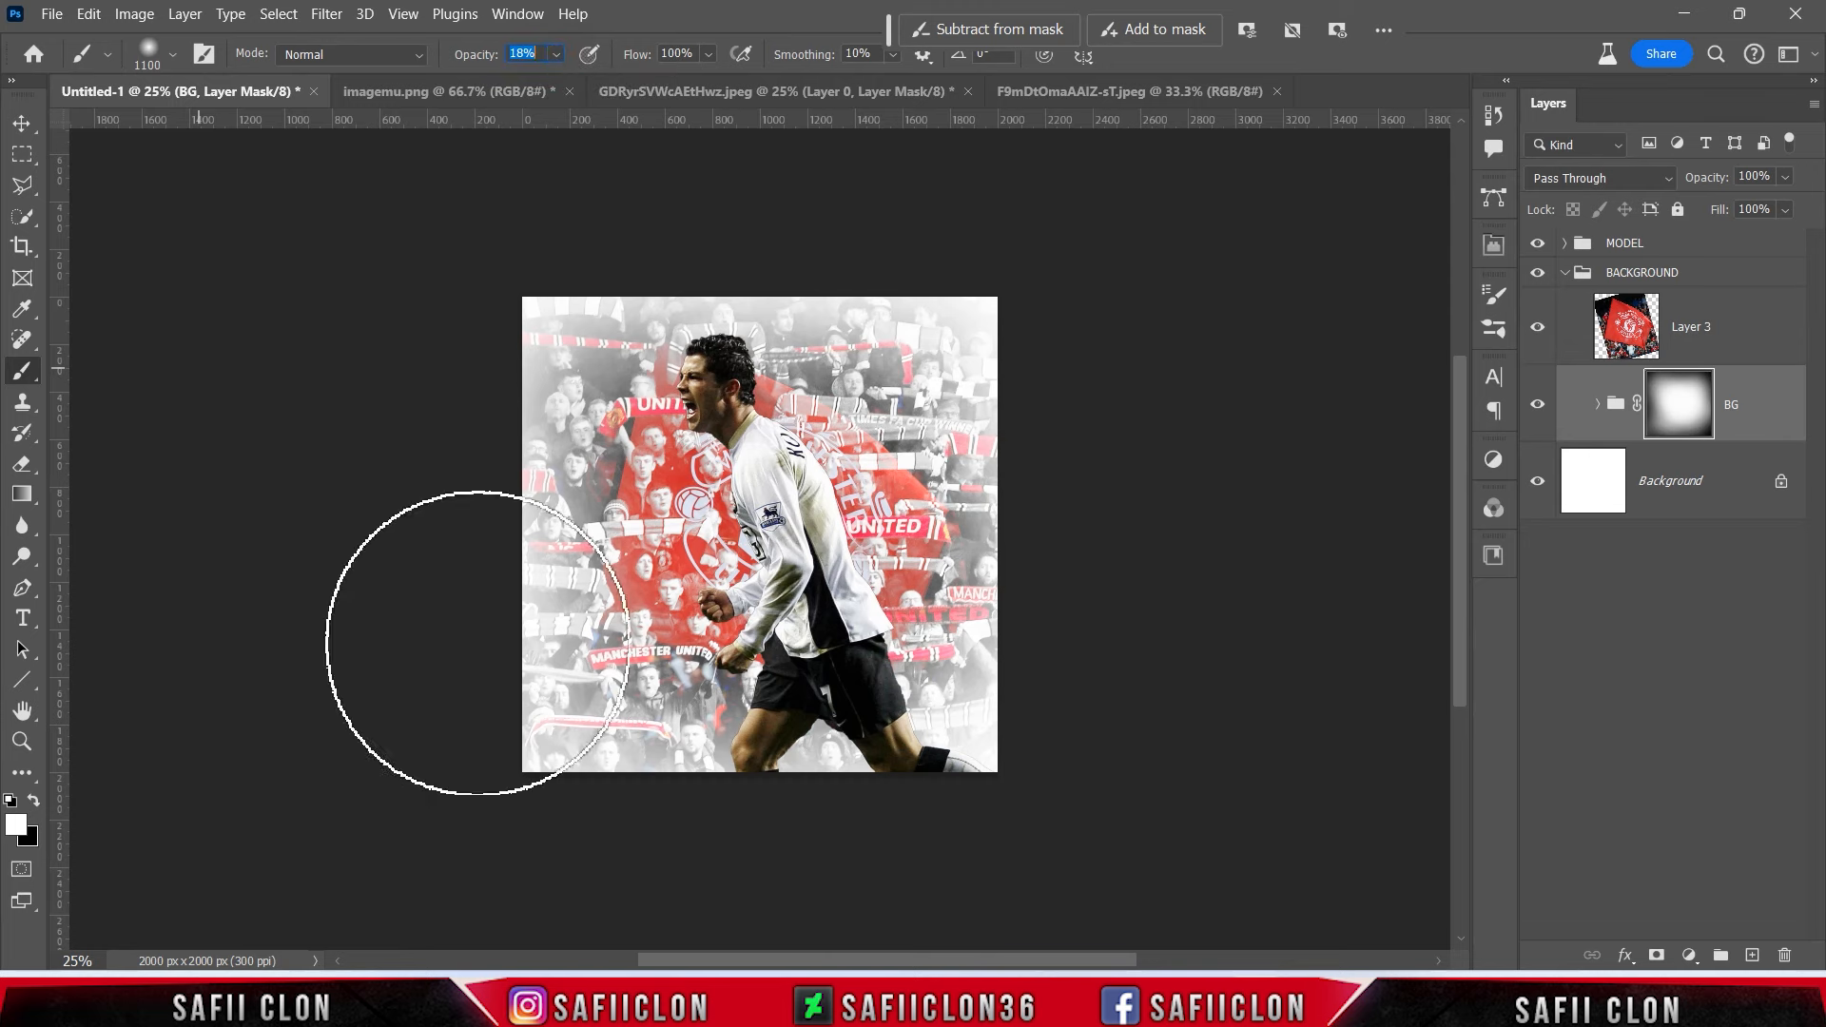
{"action": "key", "text": "bracketleft"}
{"action": "key", "text": "bracketleft"}
{"action": "key", "text": "bracketleft"}
{"action": "key", "text": "bracketleft"}
{"action": "key", "text": "bracketright"}
{"action": "key", "text": "bracketright"}
{"action": "key", "text": "bracketright"}
{"action": "key", "text": "bracketright"}
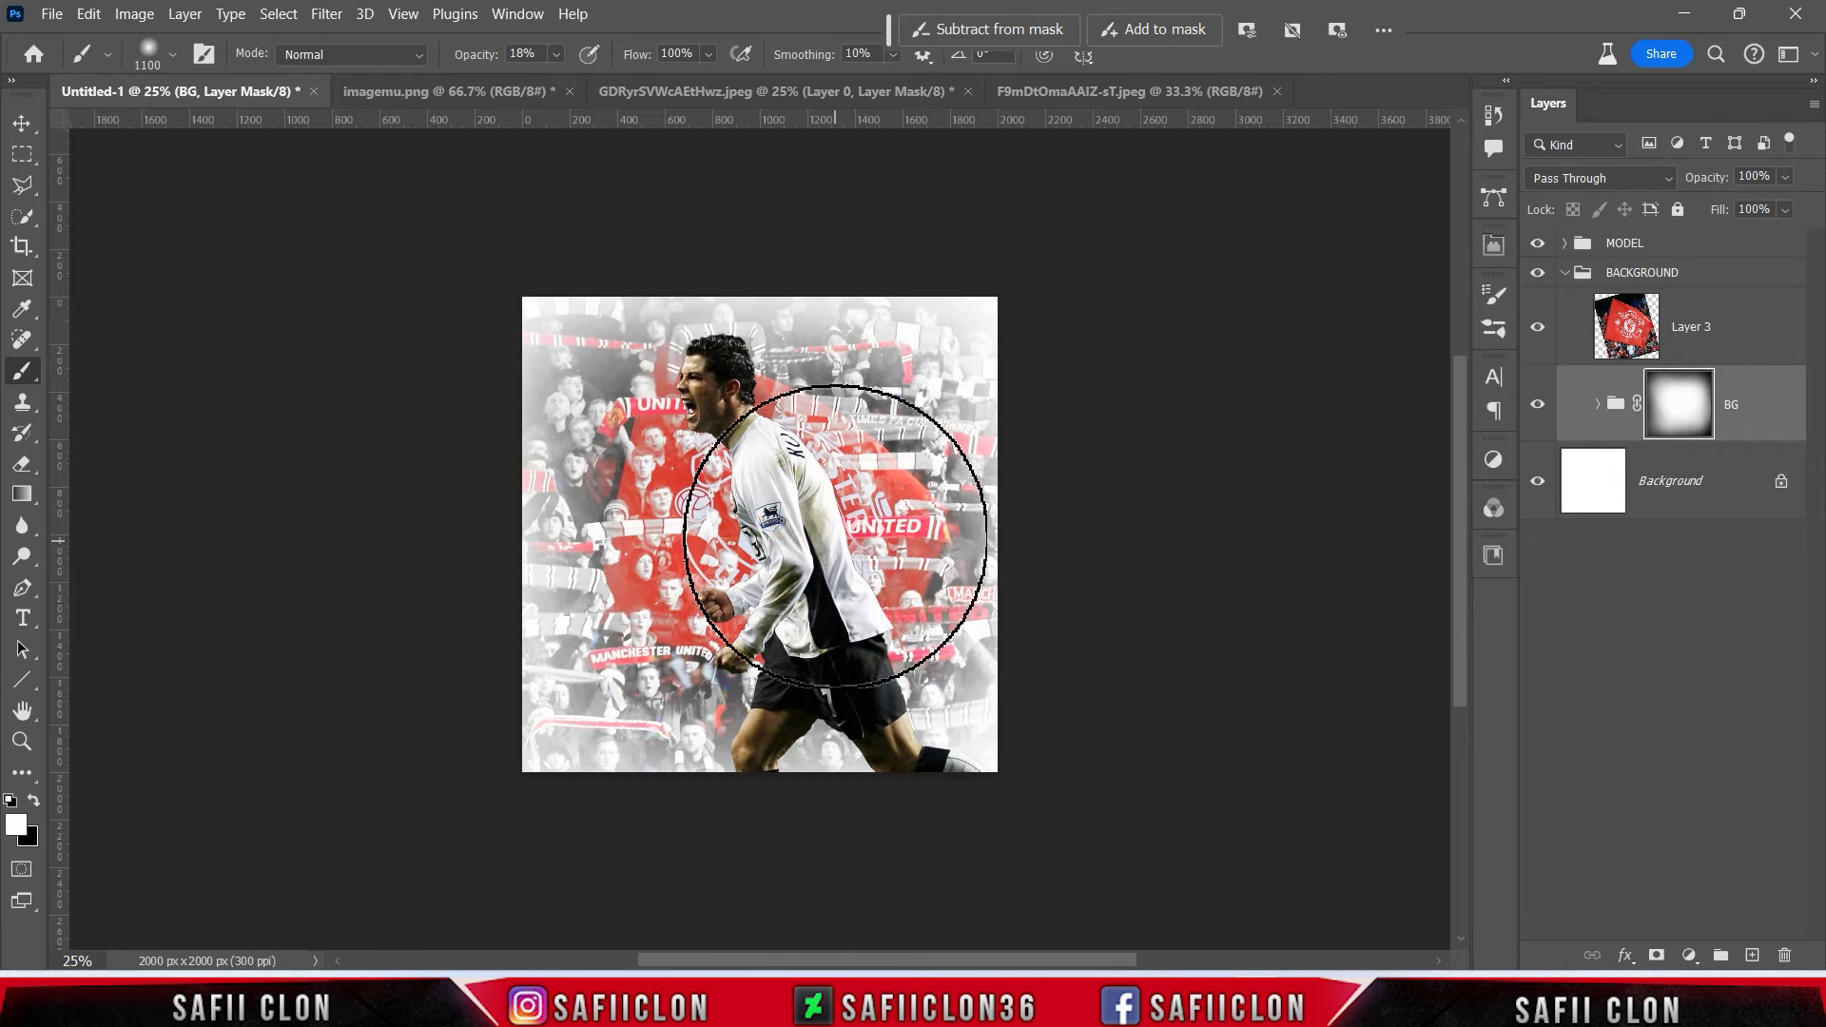
{"action": "left_click_drag", "start_coordinate": [826, 515], "coordinate": [755, 561]}
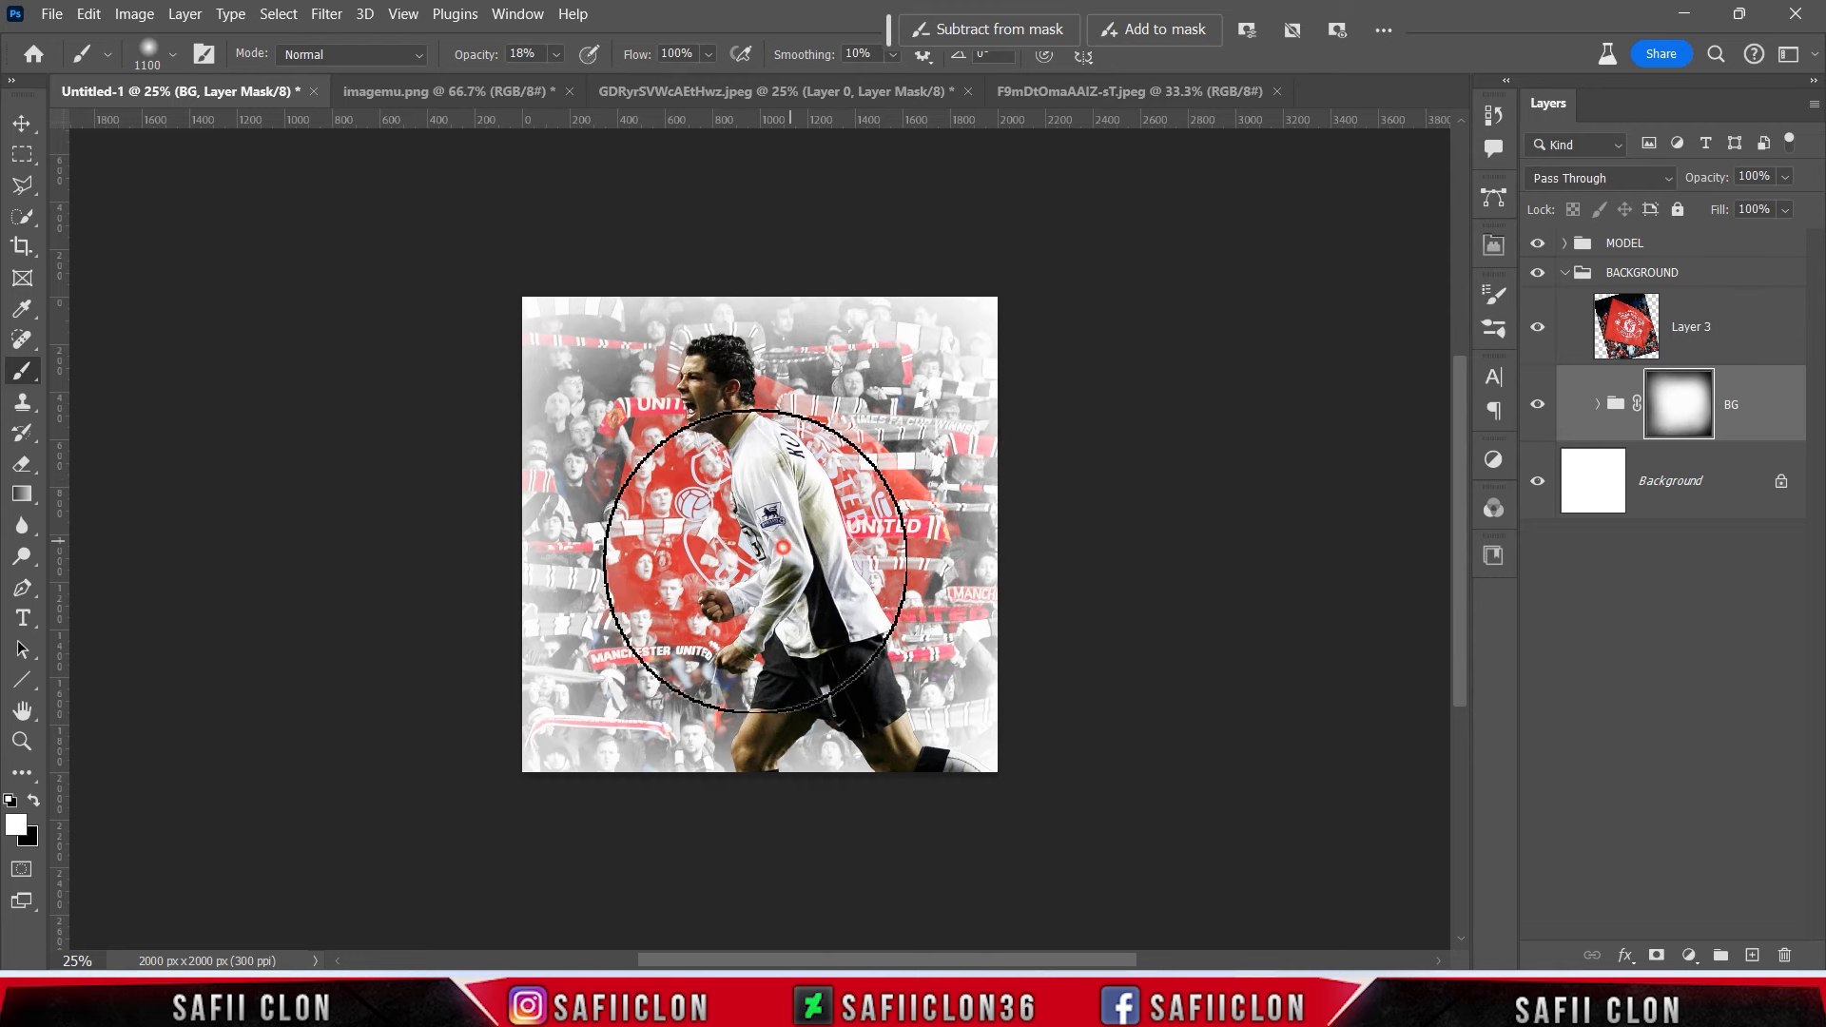
{"action": "left_click", "coordinate": [1539, 407]}
{"action": "left_click", "coordinate": [1539, 407]}
{"action": "left_click", "coordinate": [1539, 407]}
{"action": "left_click", "coordinate": [1539, 407]}
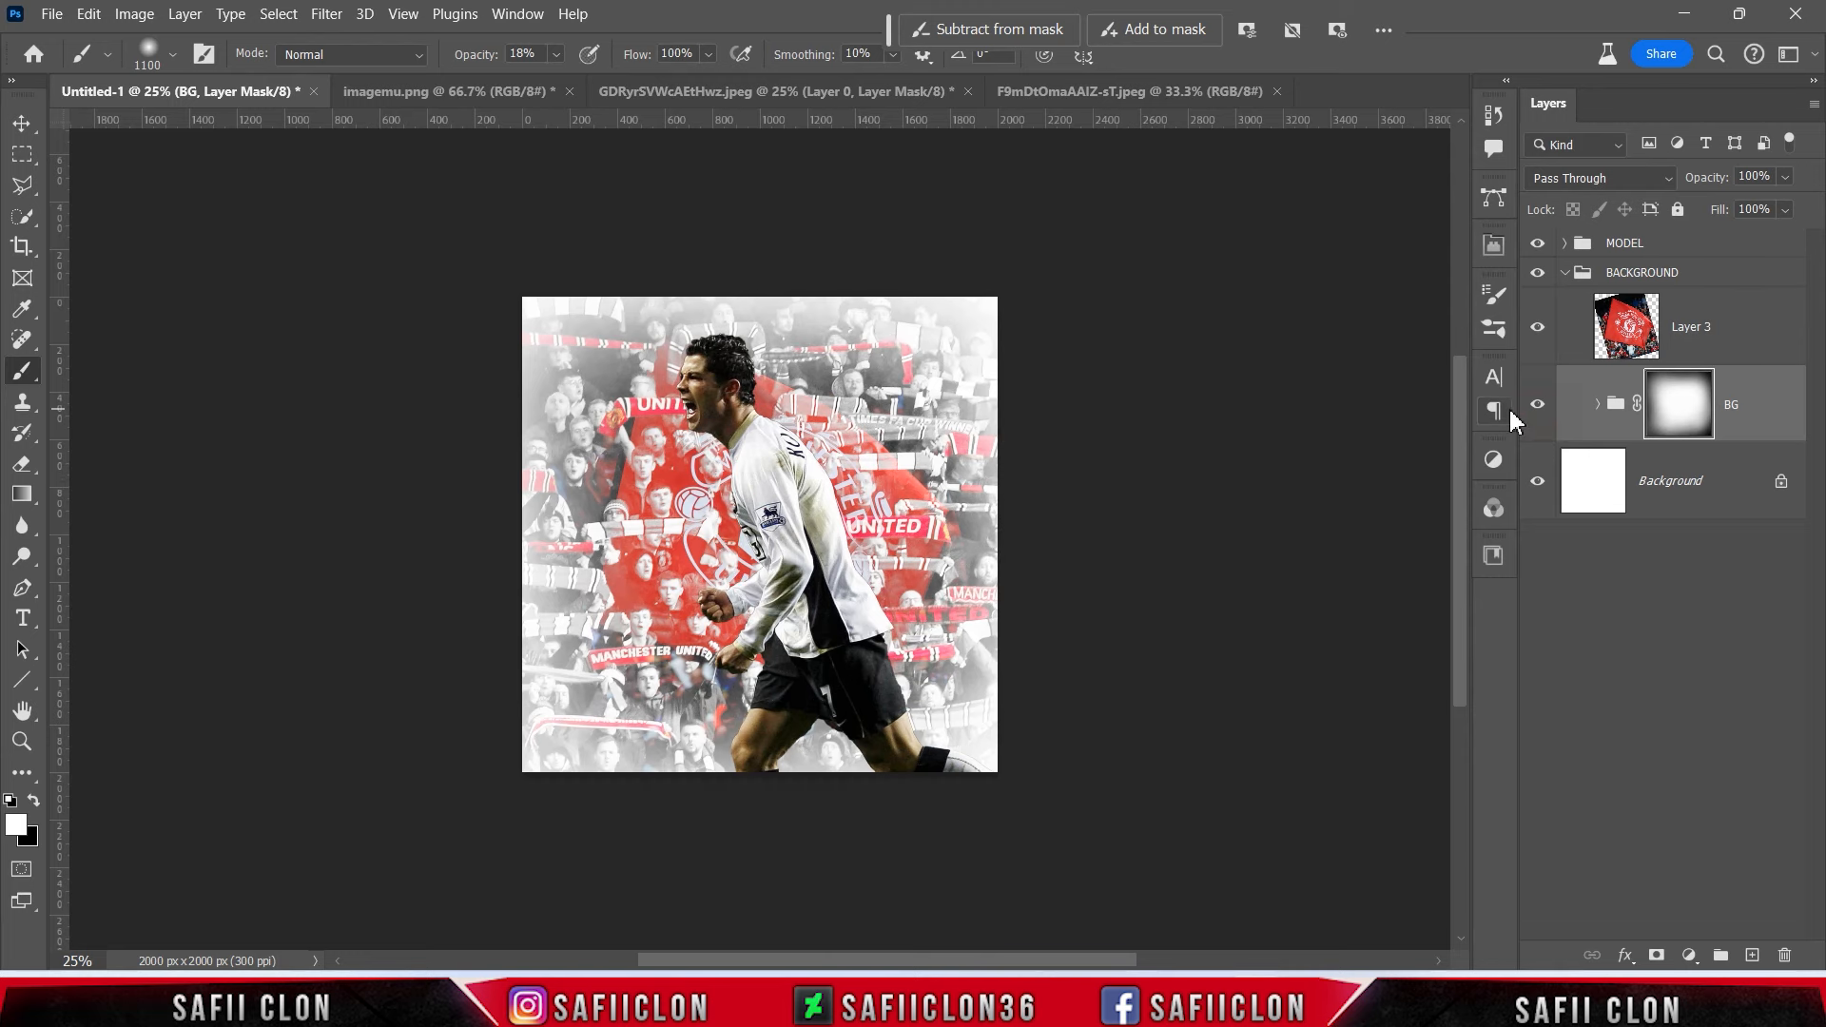
Add a Curves adjustment above the flag layer with a midtone point at input 135, output 116.
{"action": "left_click", "coordinate": [1729, 340]}
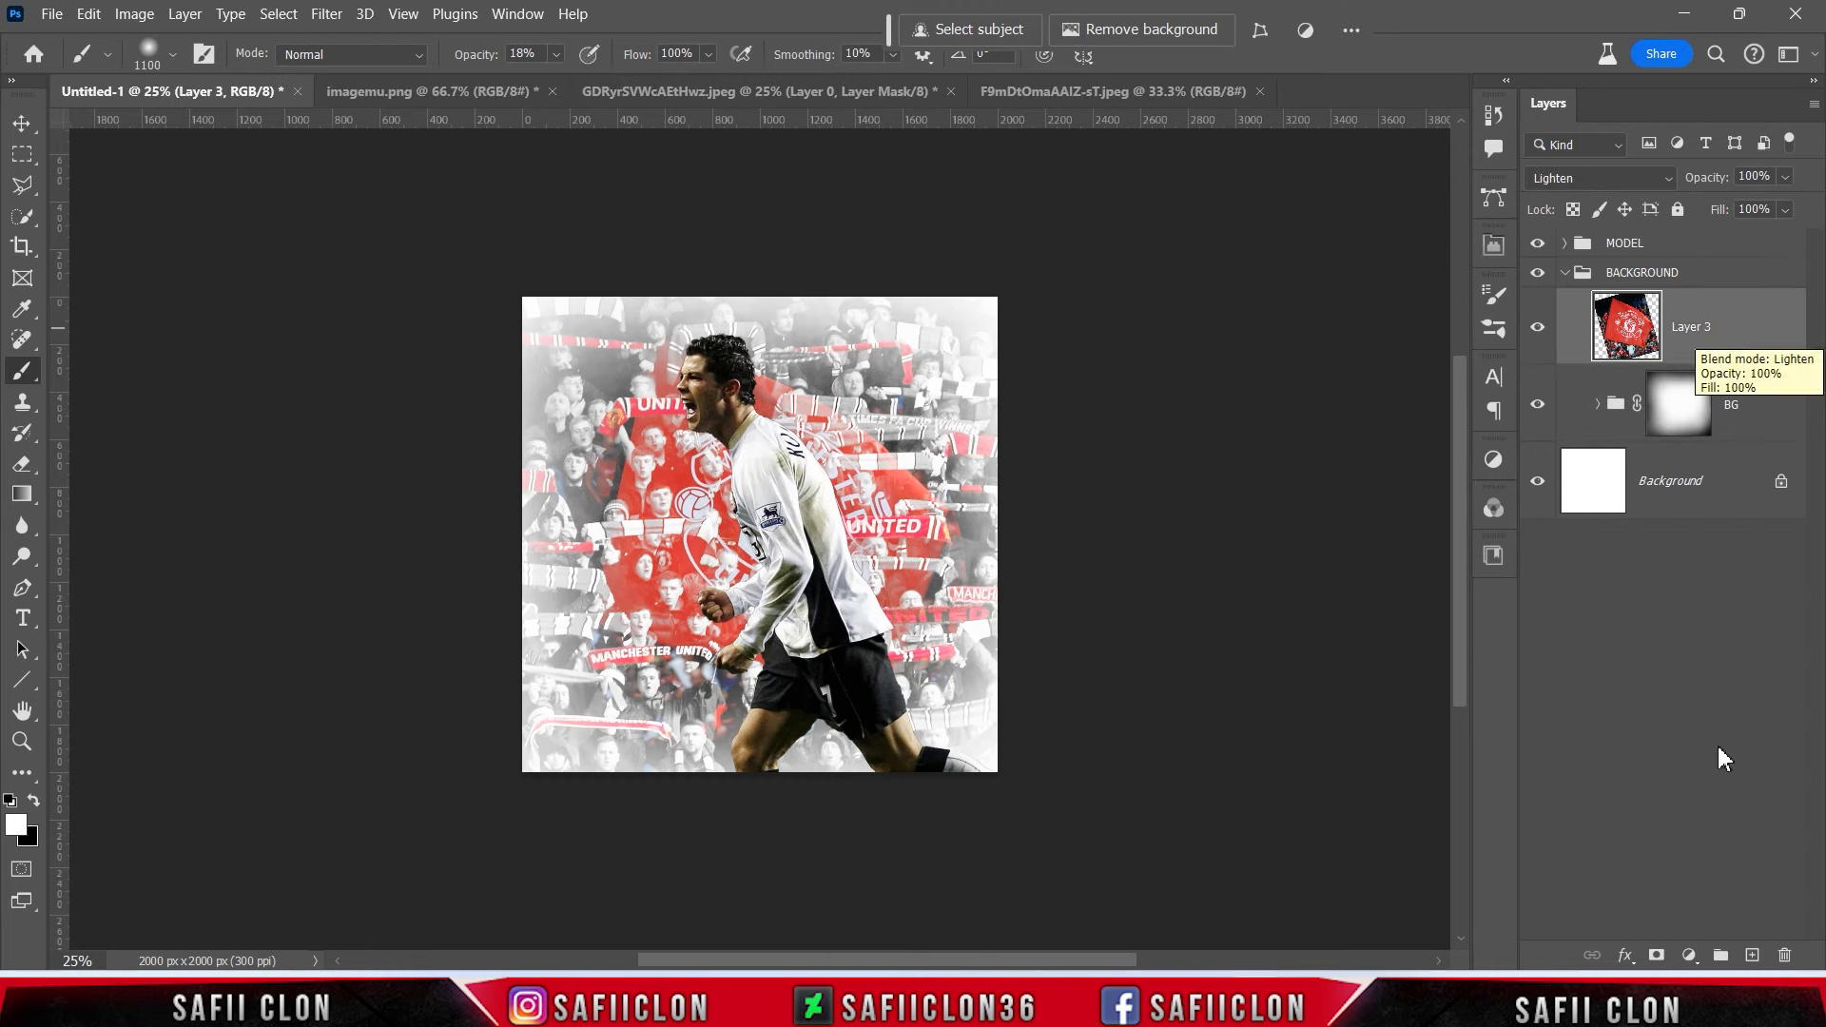
{"action": "left_click", "coordinate": [1688, 954]}
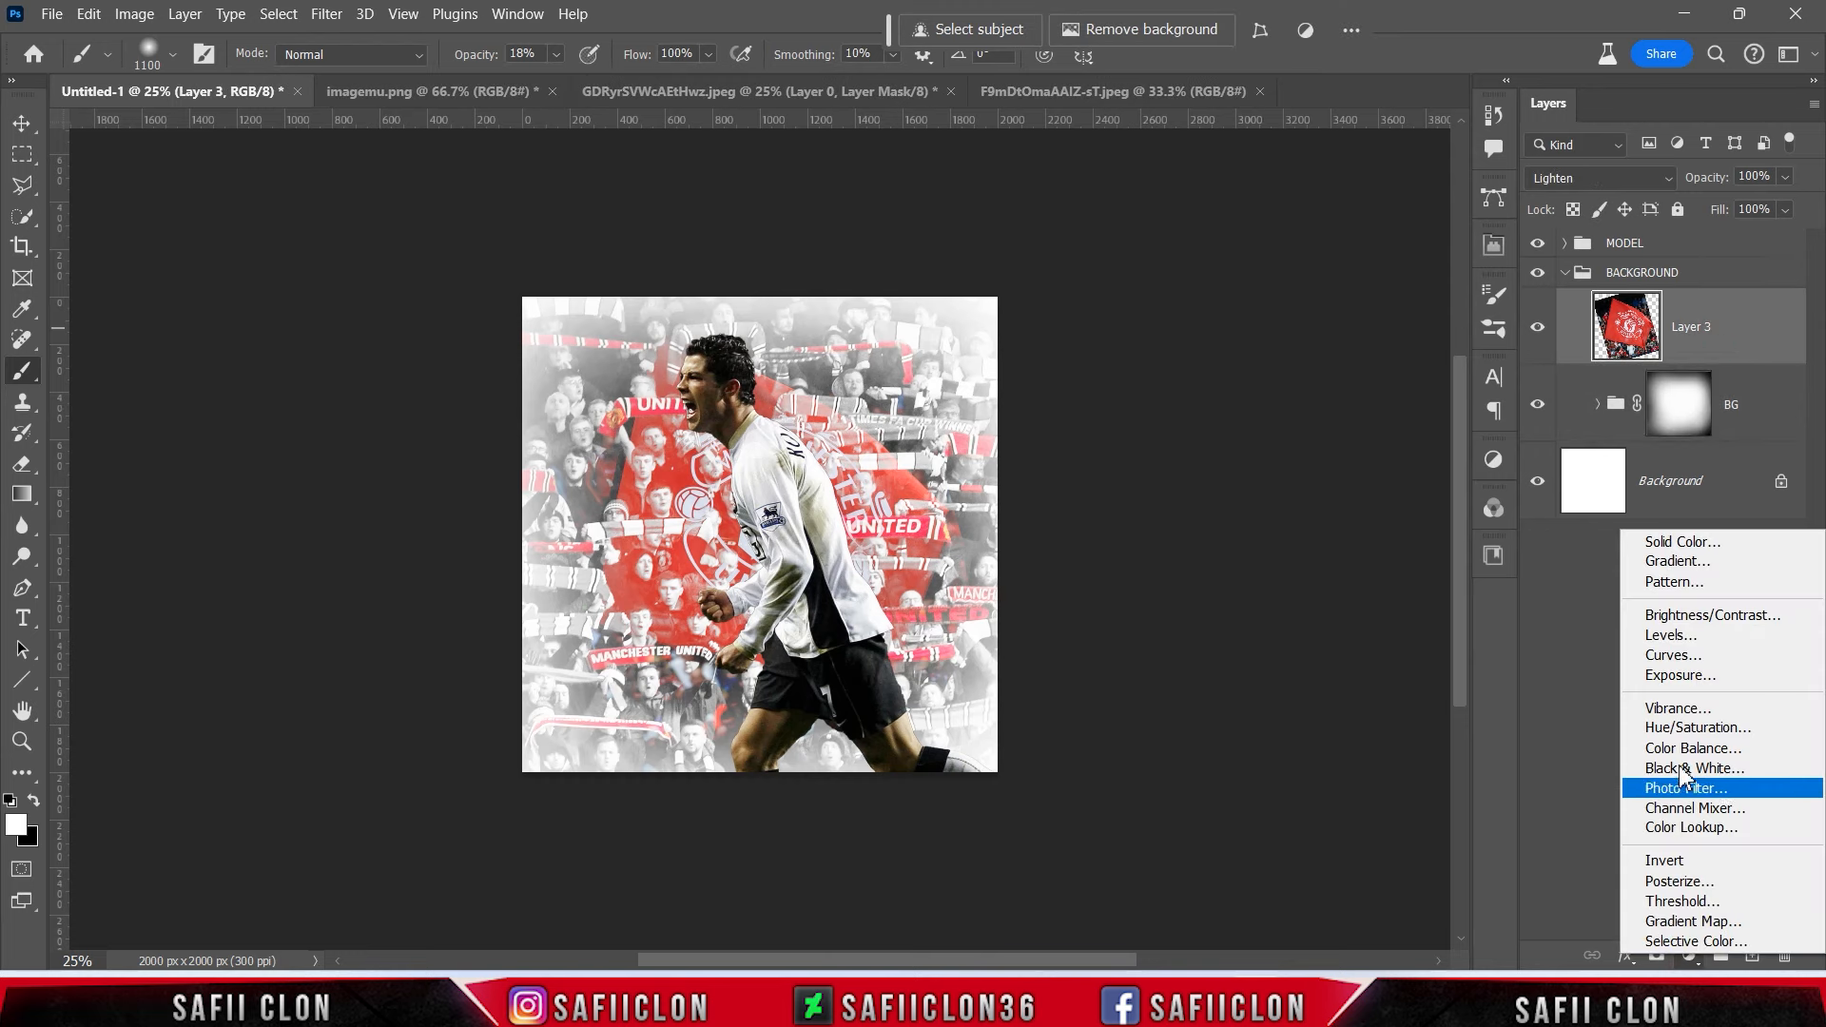
{"action": "left_click", "coordinate": [1674, 655]}
{"action": "left_click", "coordinate": [1276, 522]}
{"action": "type", "text": "135"}
{"action": "key", "text": "Tab"}
{"action": "type", "text": "116"}
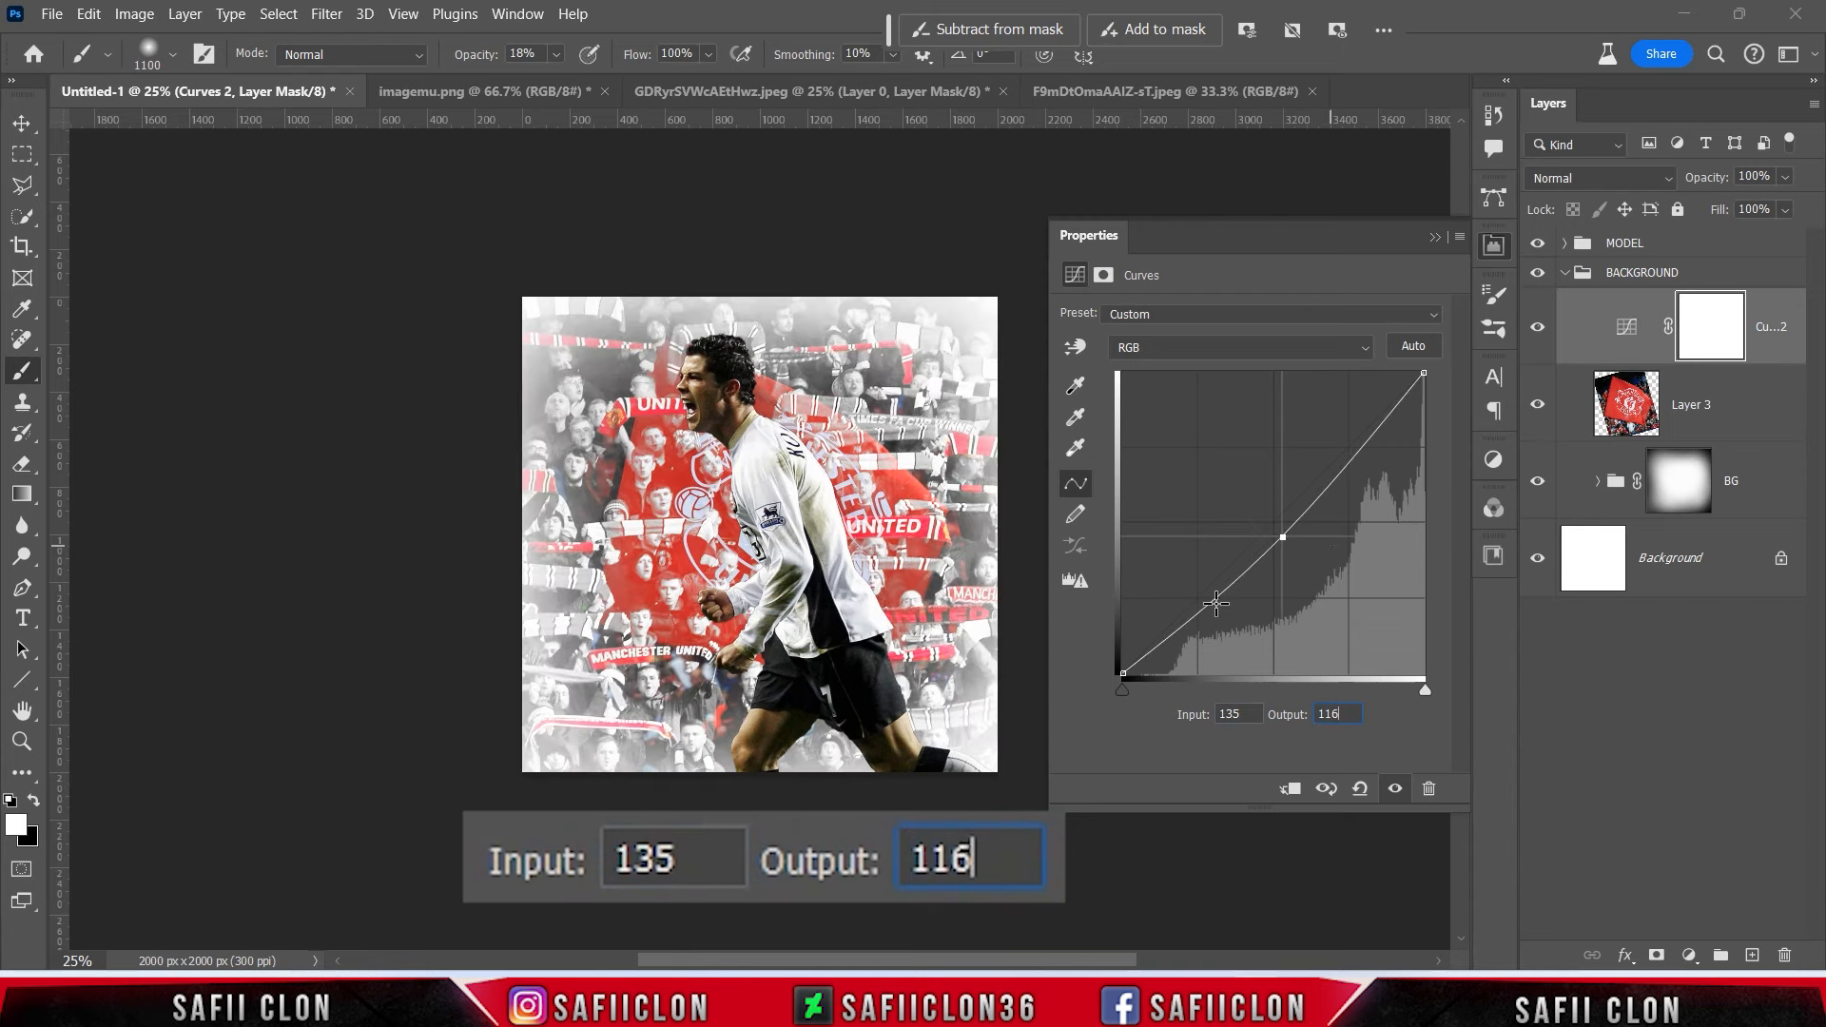
Add a shadow point to the curve at input 52, output 63, and raise the black point's output to 14.
{"action": "left_click", "coordinate": [1215, 603]}
{"action": "left_click", "coordinate": [1253, 711]}
{"action": "type", "text": "52"}
{"action": "key", "text": "Tab"}
{"action": "type", "text": "63"}
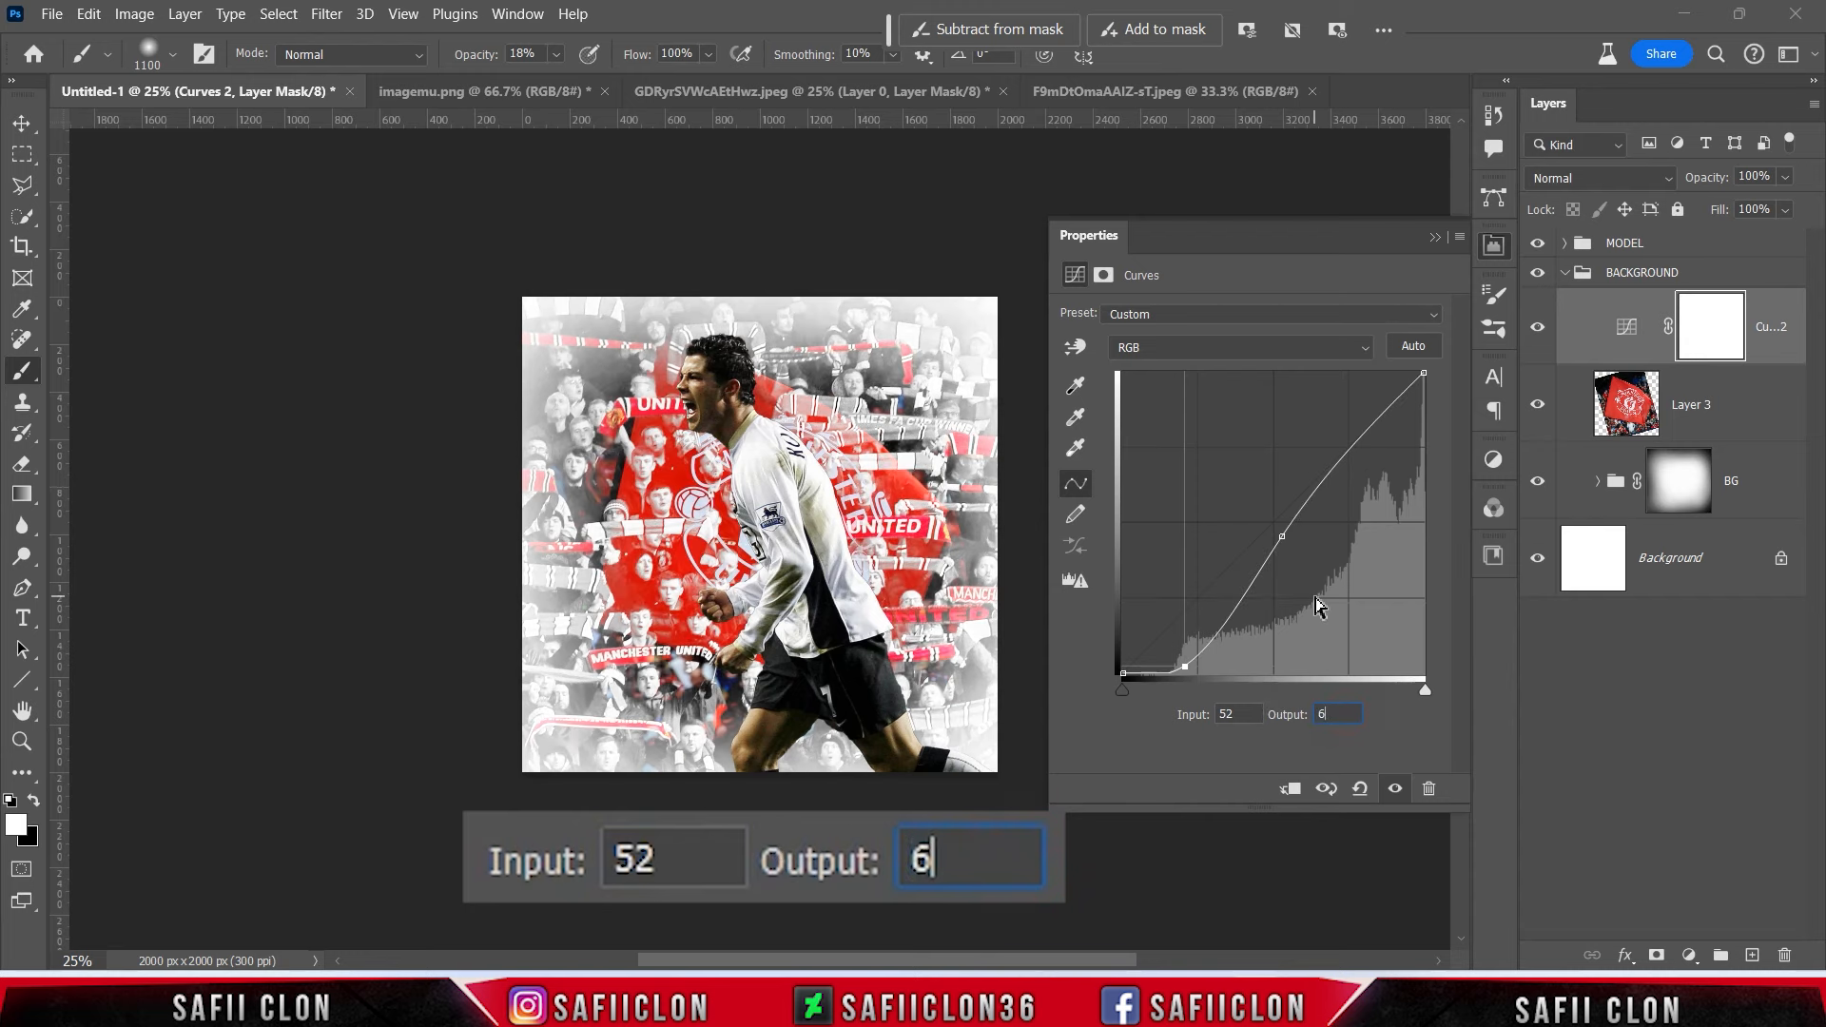
{"action": "left_click", "coordinate": [1122, 672]}
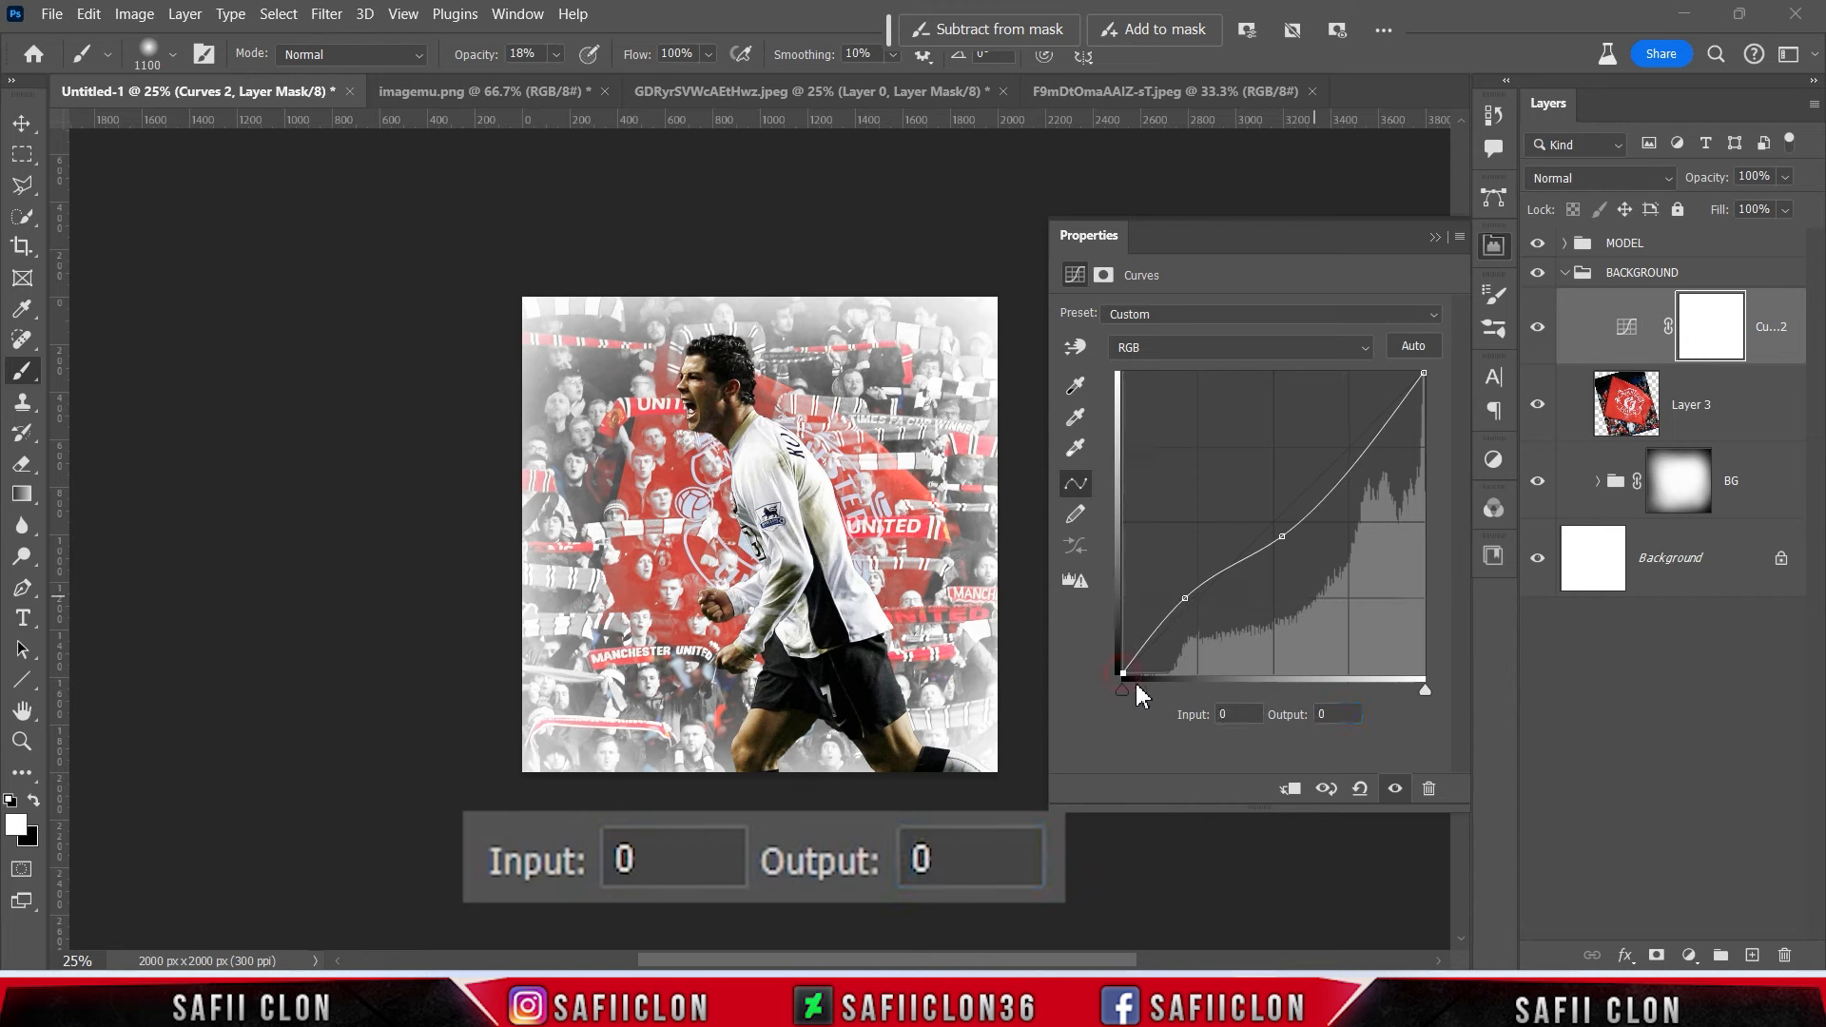
{"action": "left_click", "coordinate": [1232, 714]}
{"action": "left_click", "coordinate": [1324, 714]}
{"action": "type", "text": "14"}
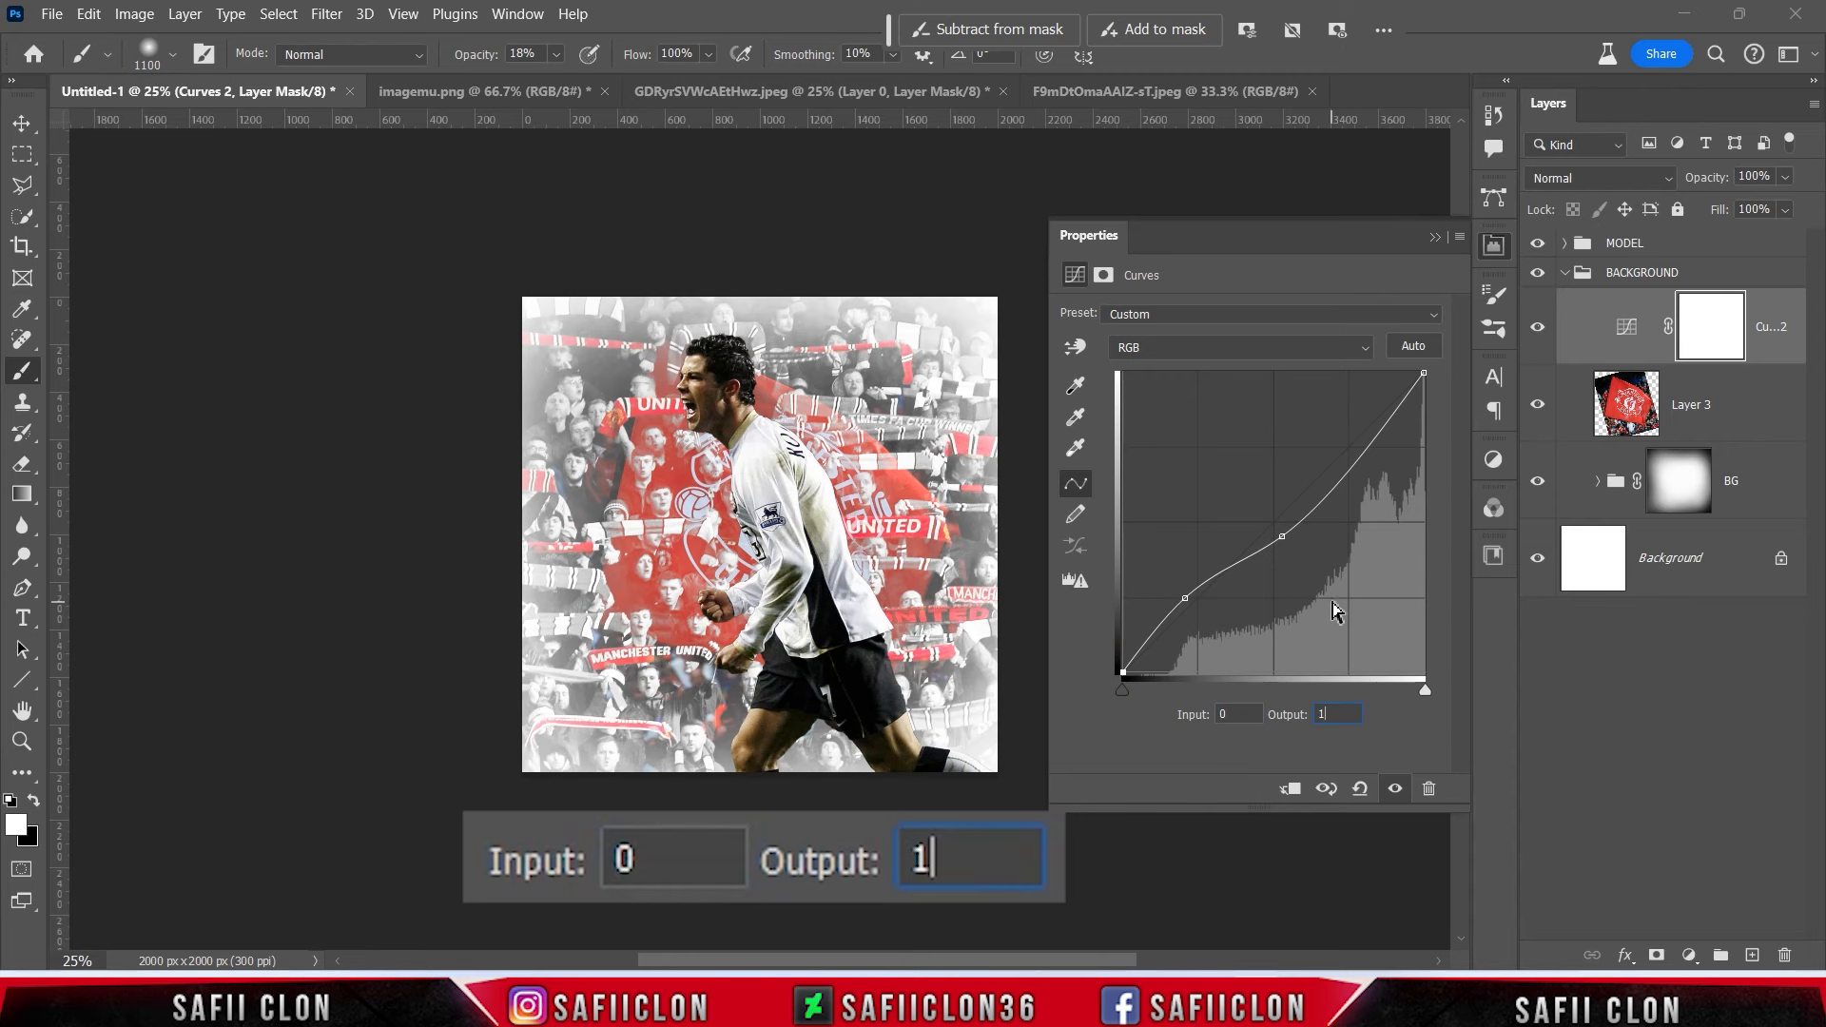
Add a highlight point to the curve at input 208 and compare the poster with the Curves layer off and on.
{"action": "left_click", "coordinate": [1362, 462]}
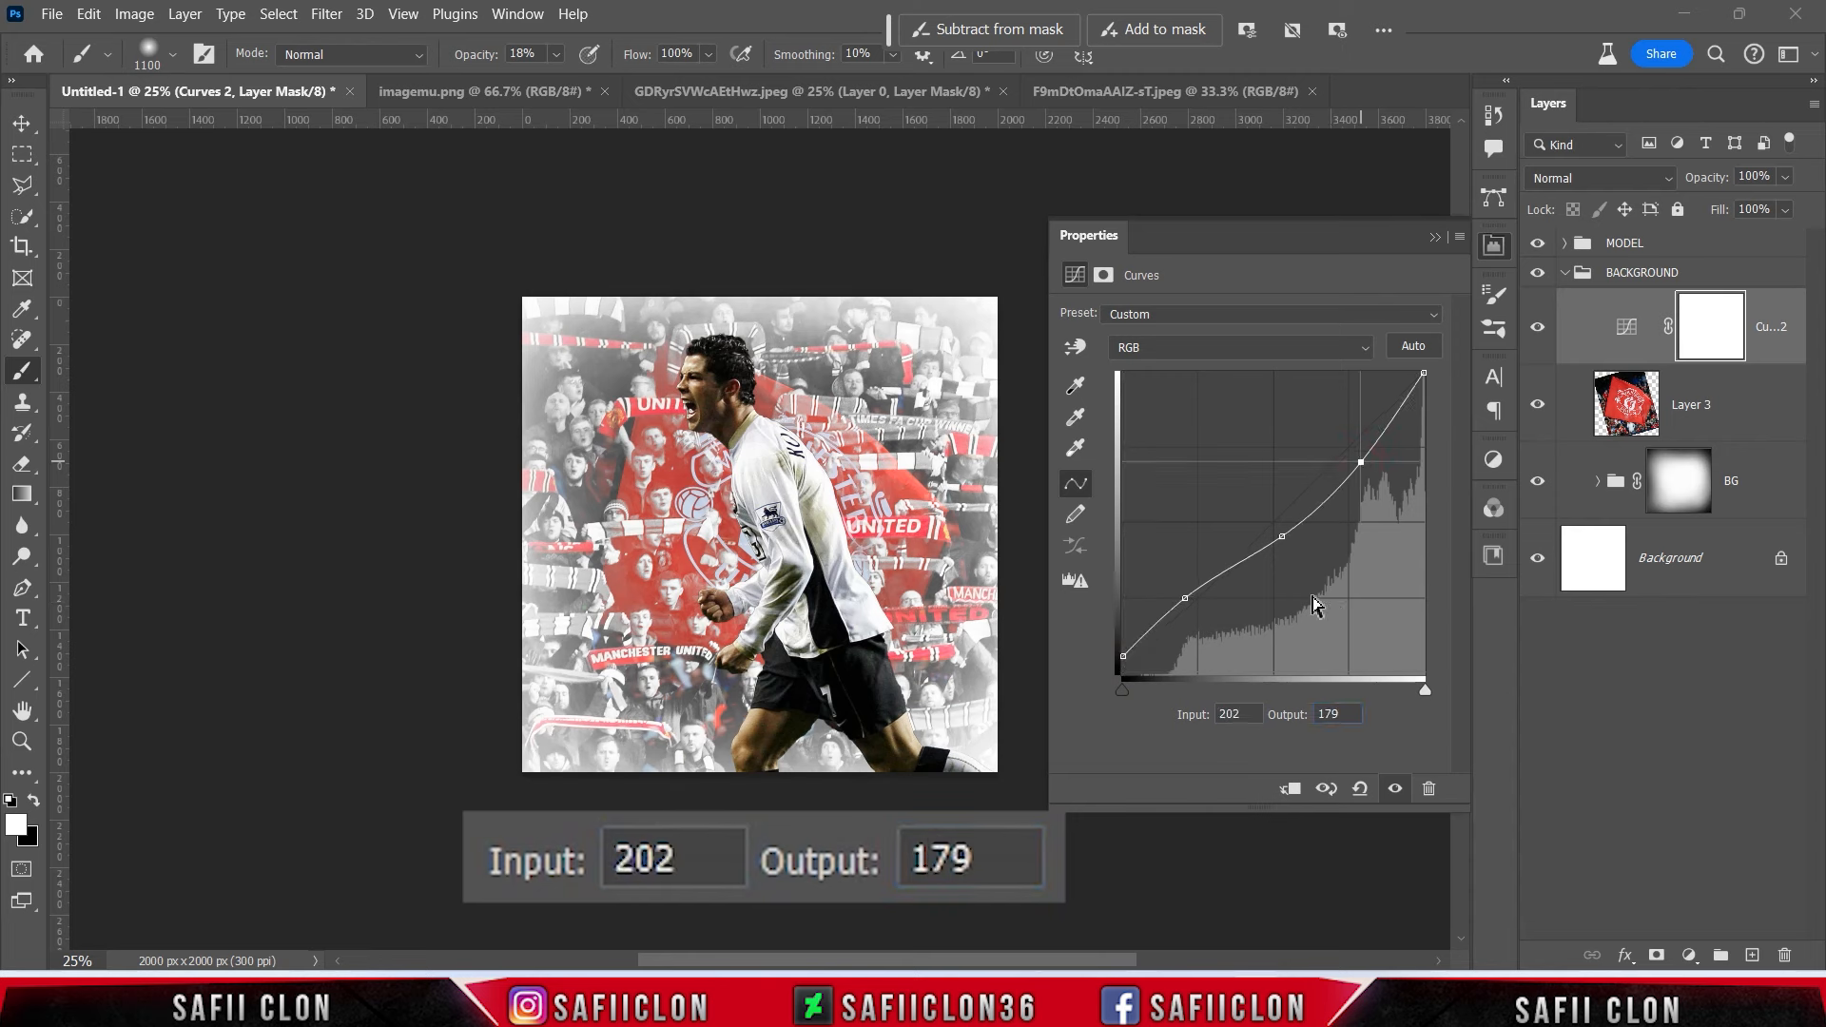
{"action": "left_click", "coordinate": [1238, 715]}
{"action": "type", "text": "208"}
{"action": "left_click", "coordinate": [1340, 712]}
{"action": "left_click", "coordinate": [1494, 245]}
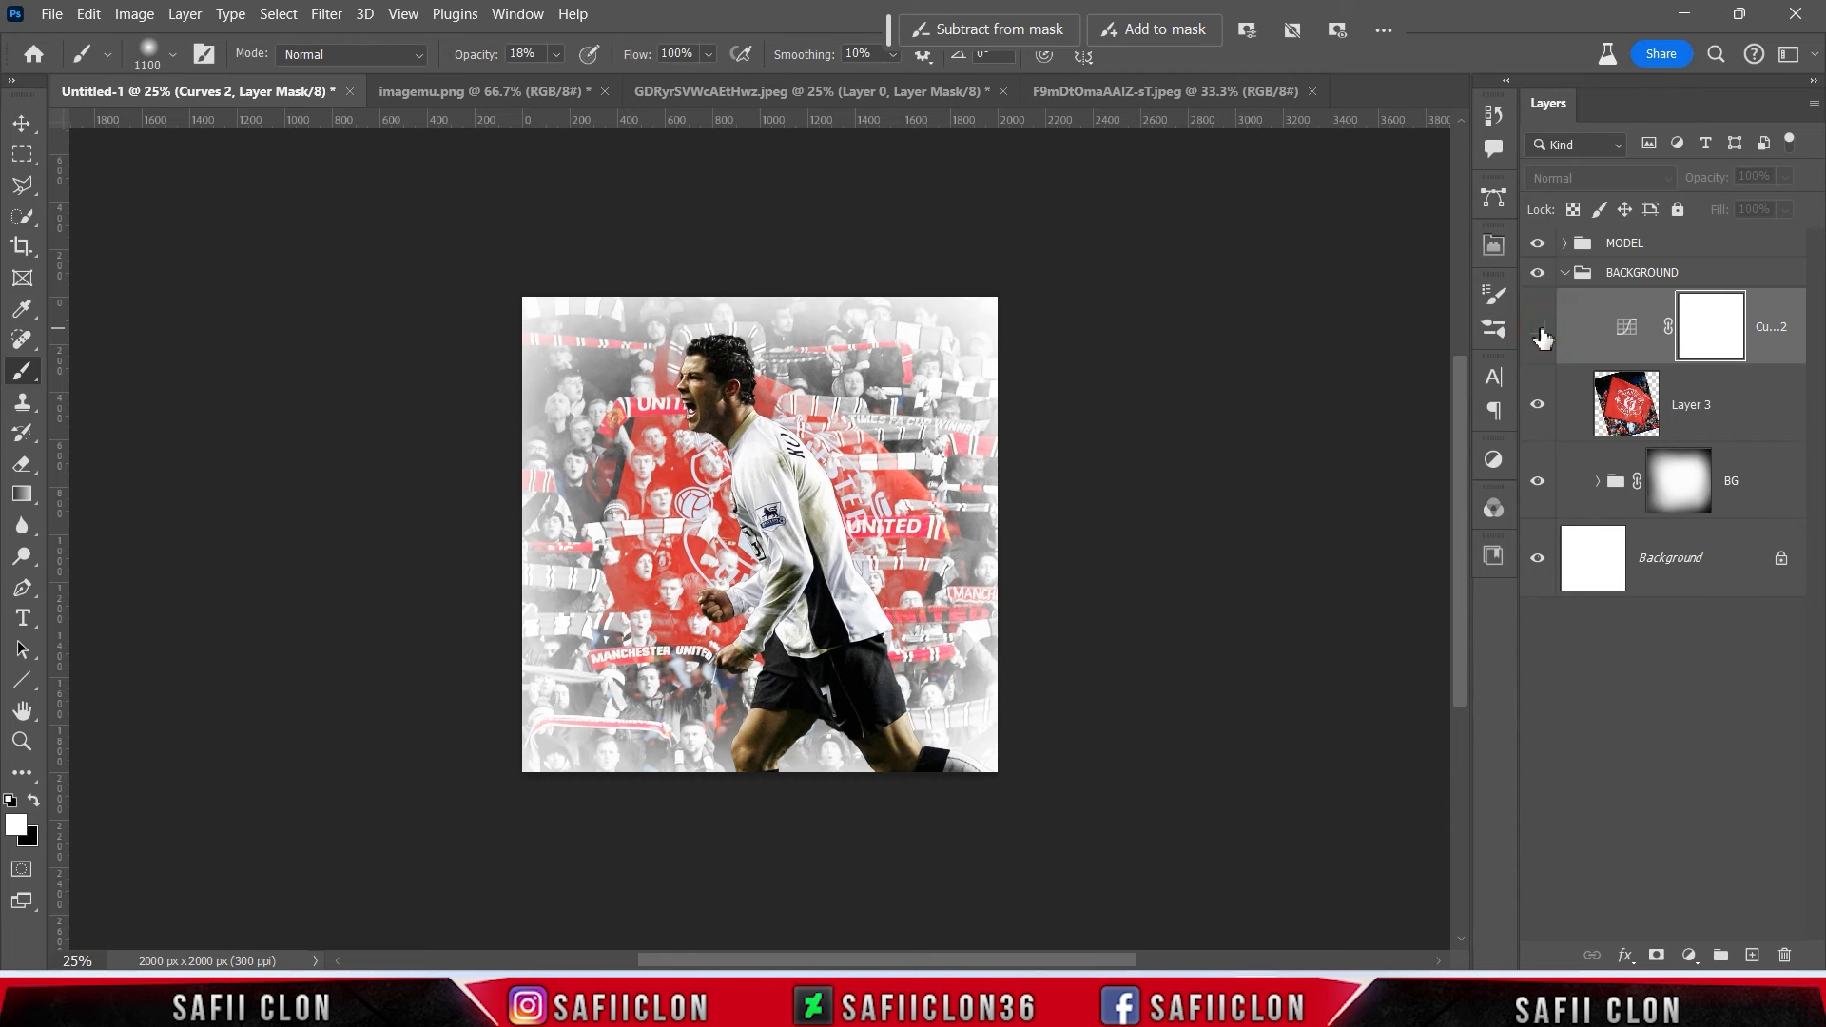
{"action": "left_click", "coordinate": [1538, 328]}
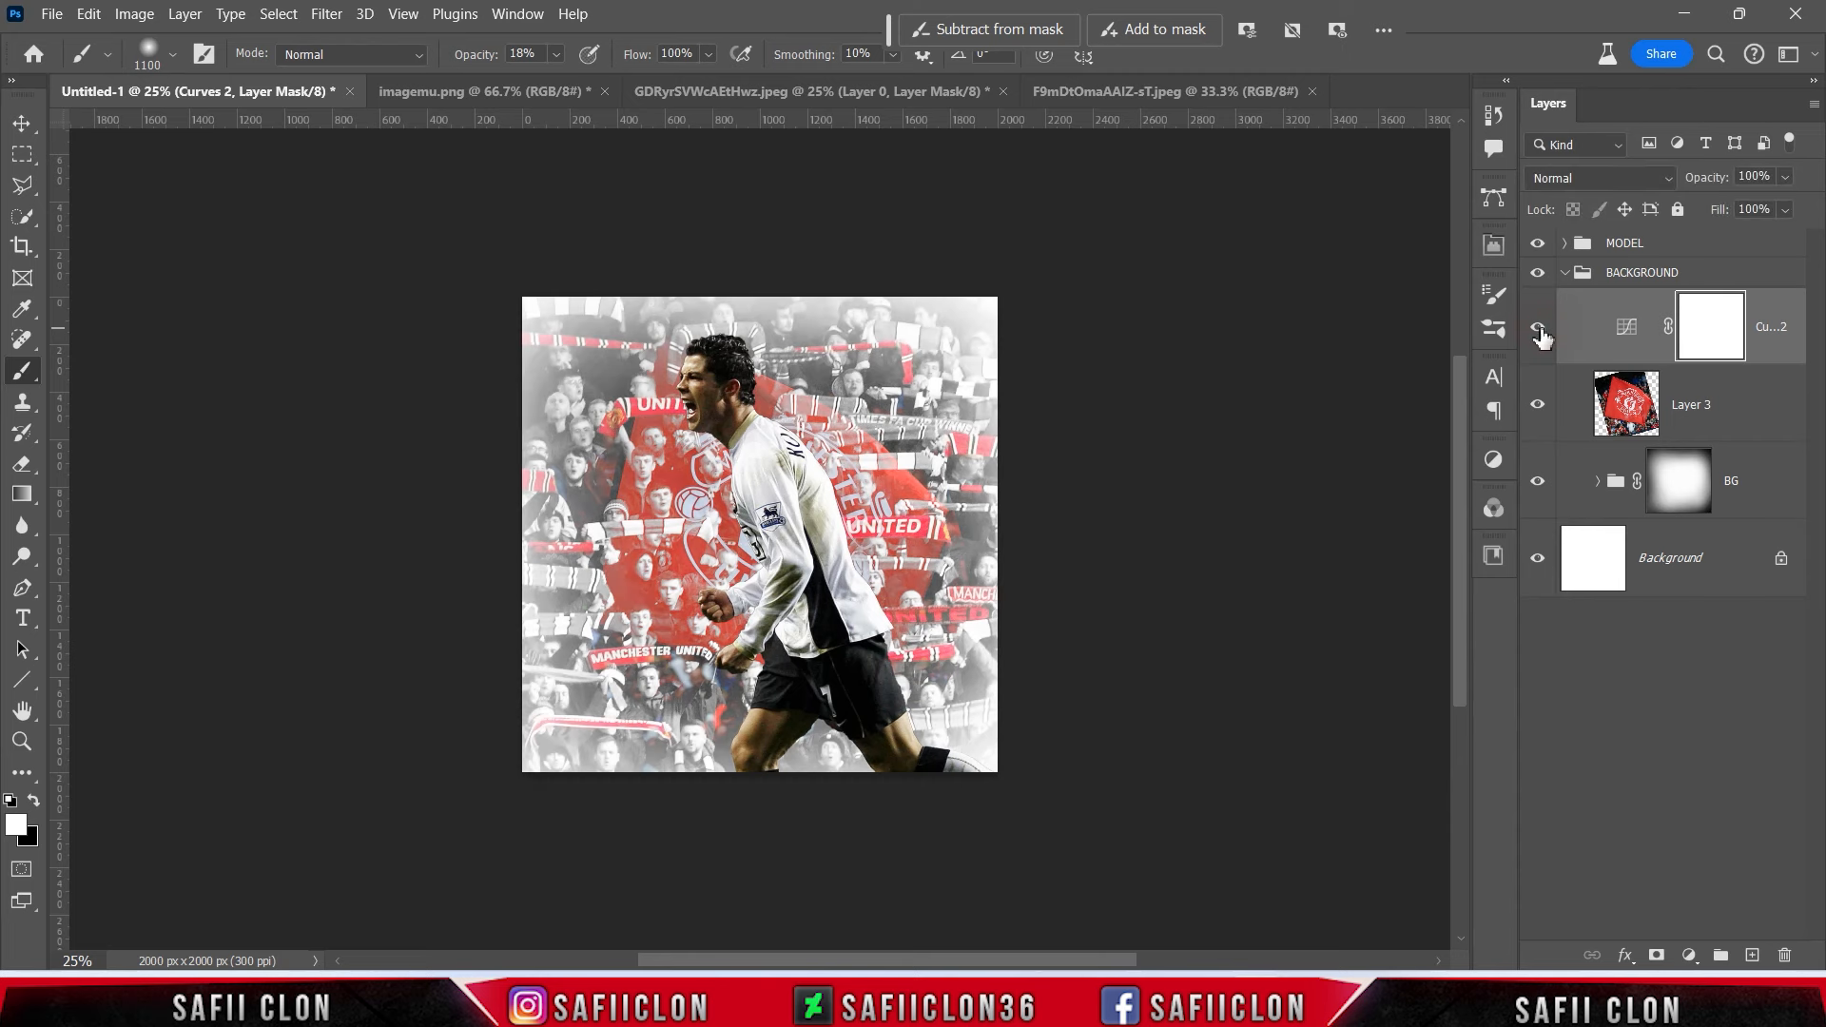
Collapse the BACKGROUND group and open the player's layer mask from the MODEL group in Select and Mask, keeping the On Layers view.
{"action": "left_click", "coordinate": [1682, 276]}
{"action": "left_click", "coordinate": [1564, 273]}
{"action": "left_click", "coordinate": [1666, 247]}
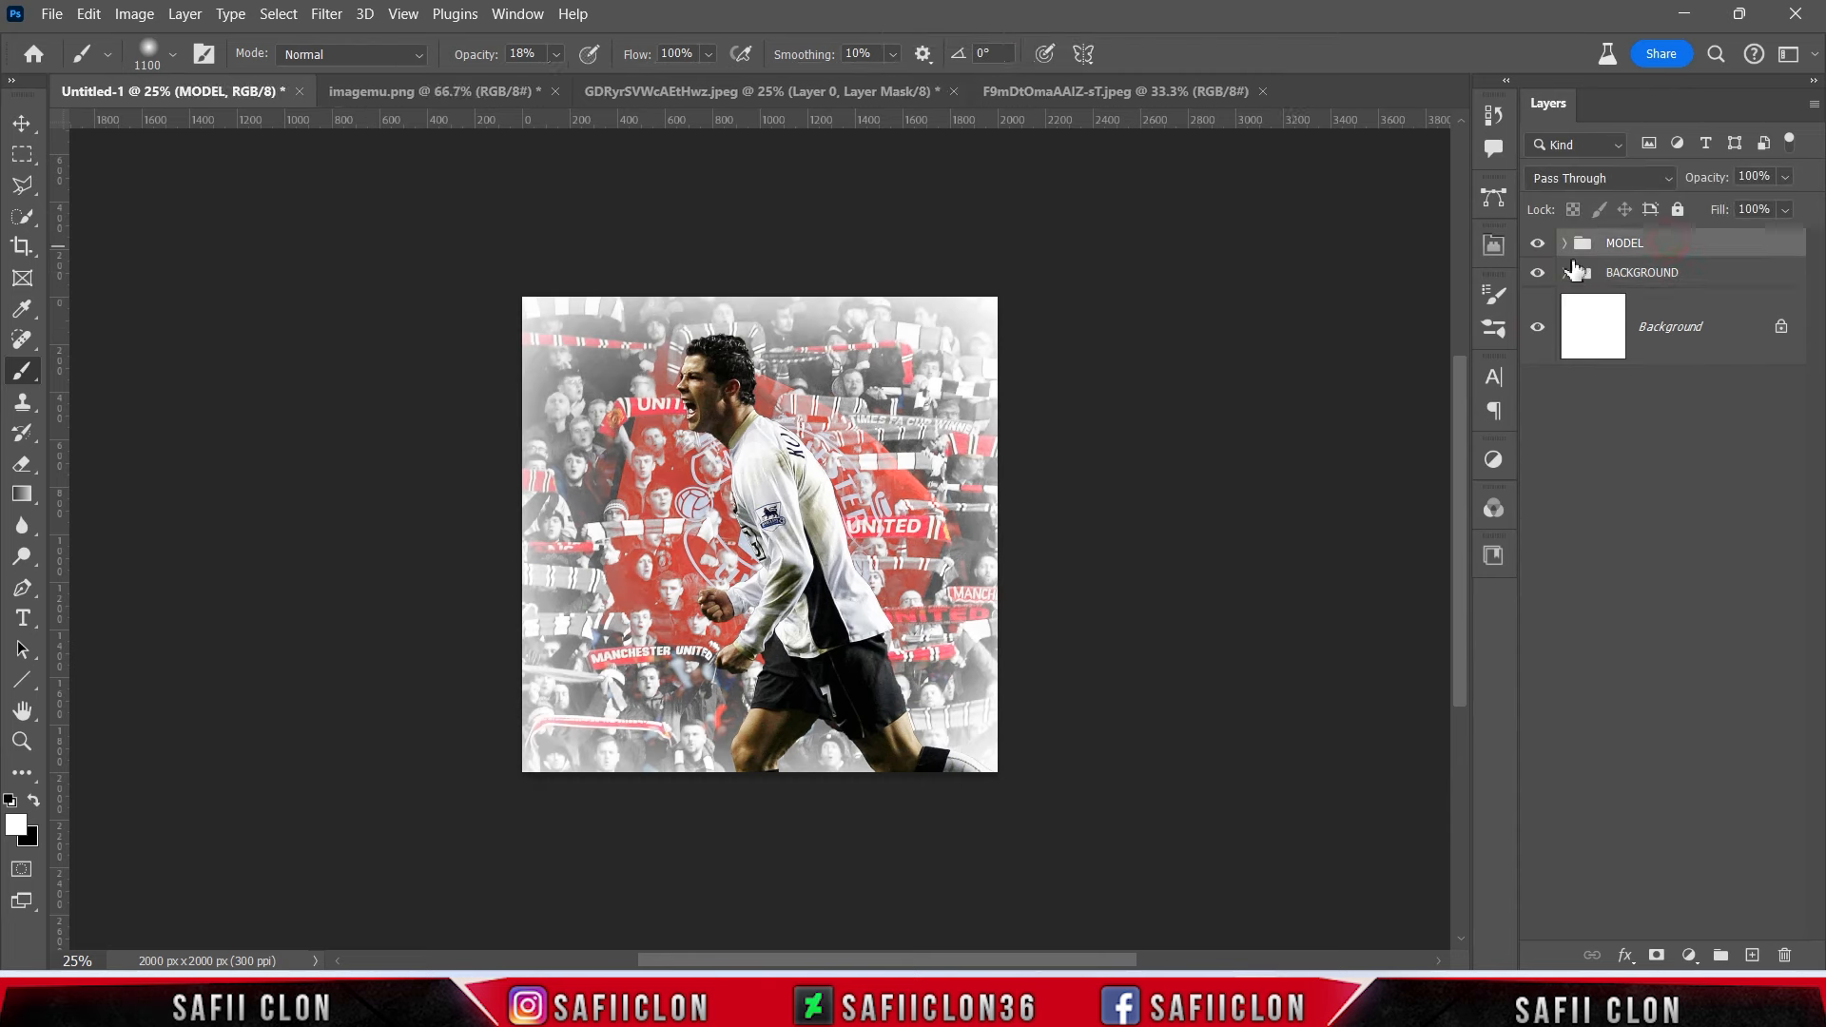
{"action": "left_click", "coordinate": [1565, 243]}
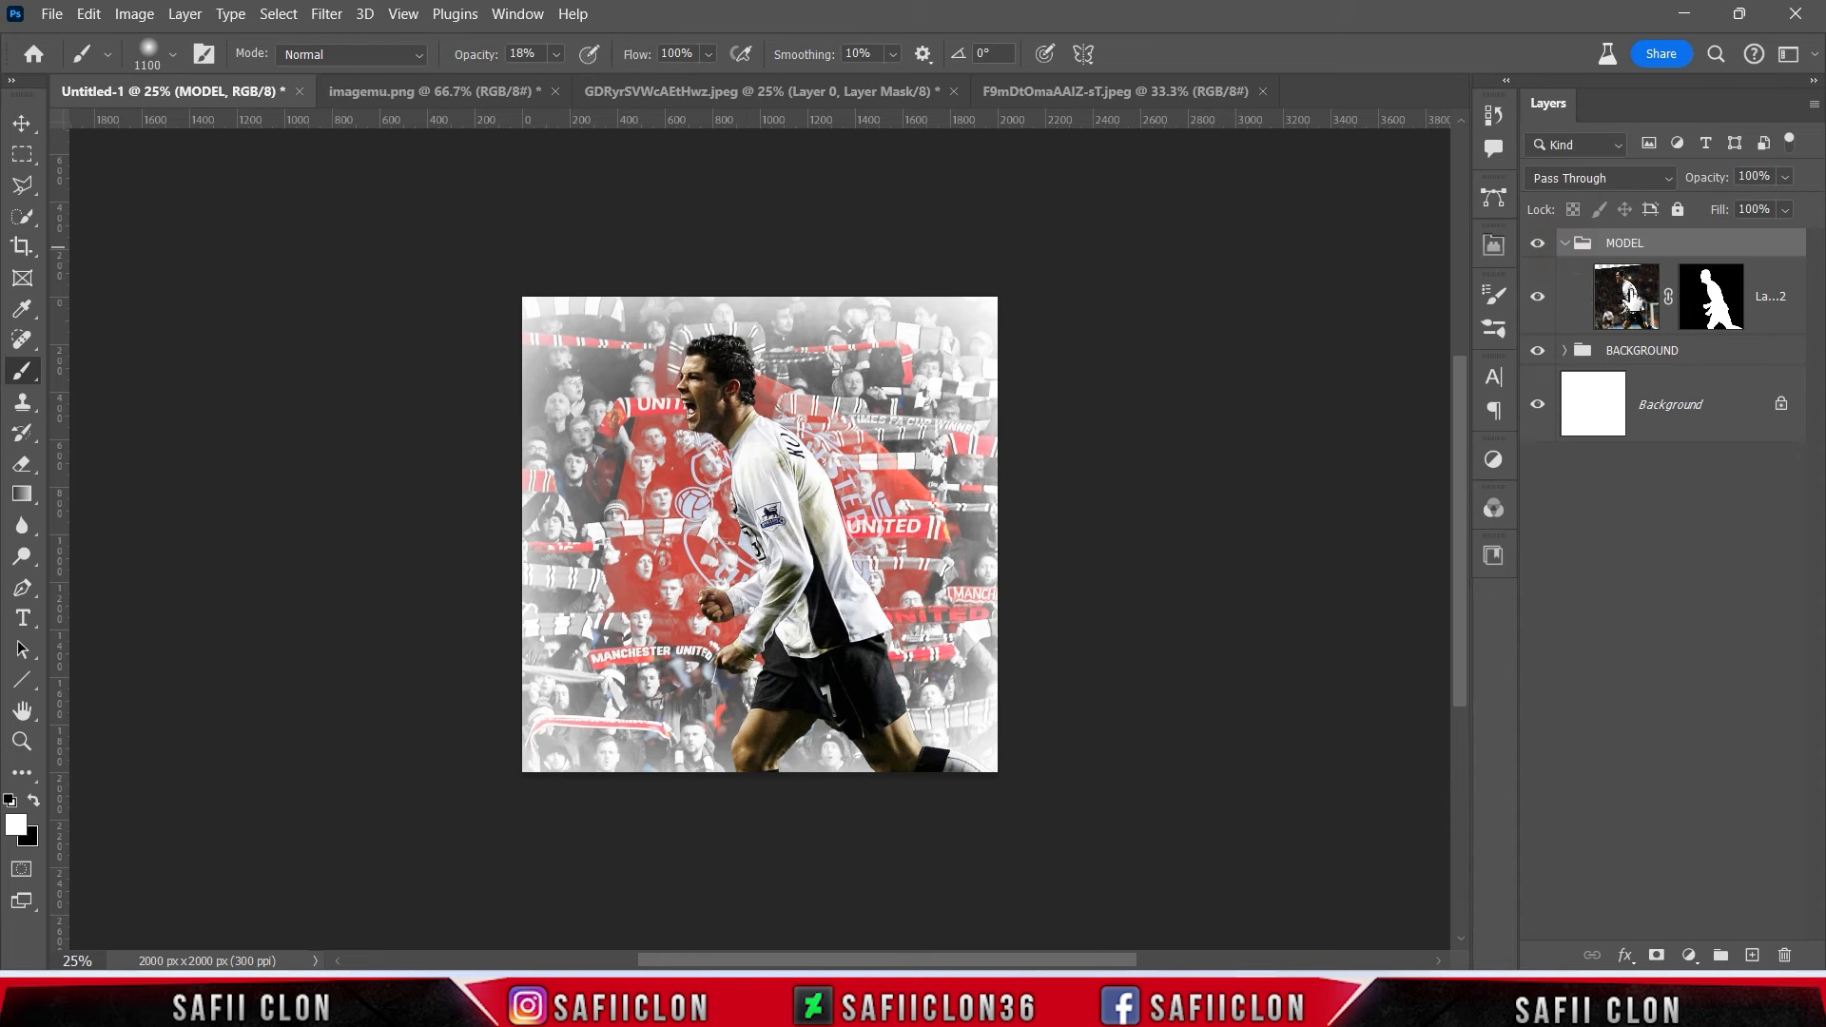
{"action": "left_click", "coordinate": [1717, 297]}
{"action": "right_click", "coordinate": [1710, 295]}
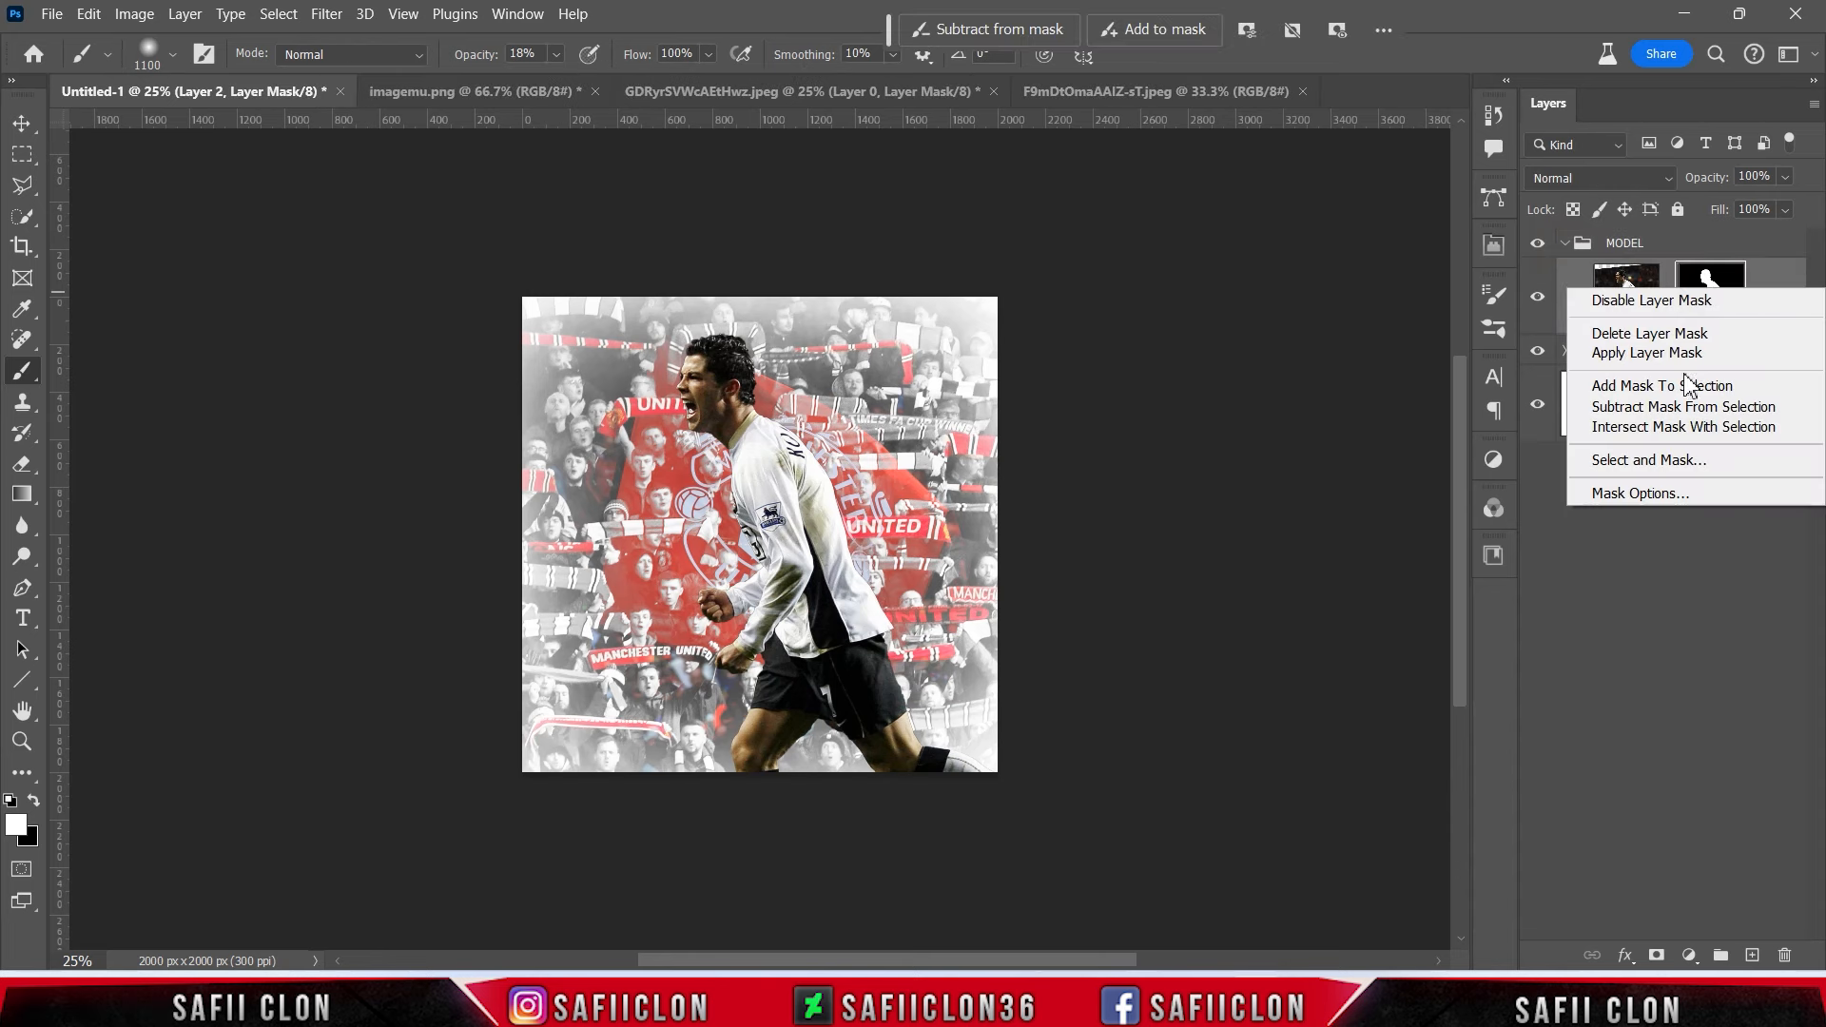
{"action": "left_click", "coordinate": [1696, 460]}
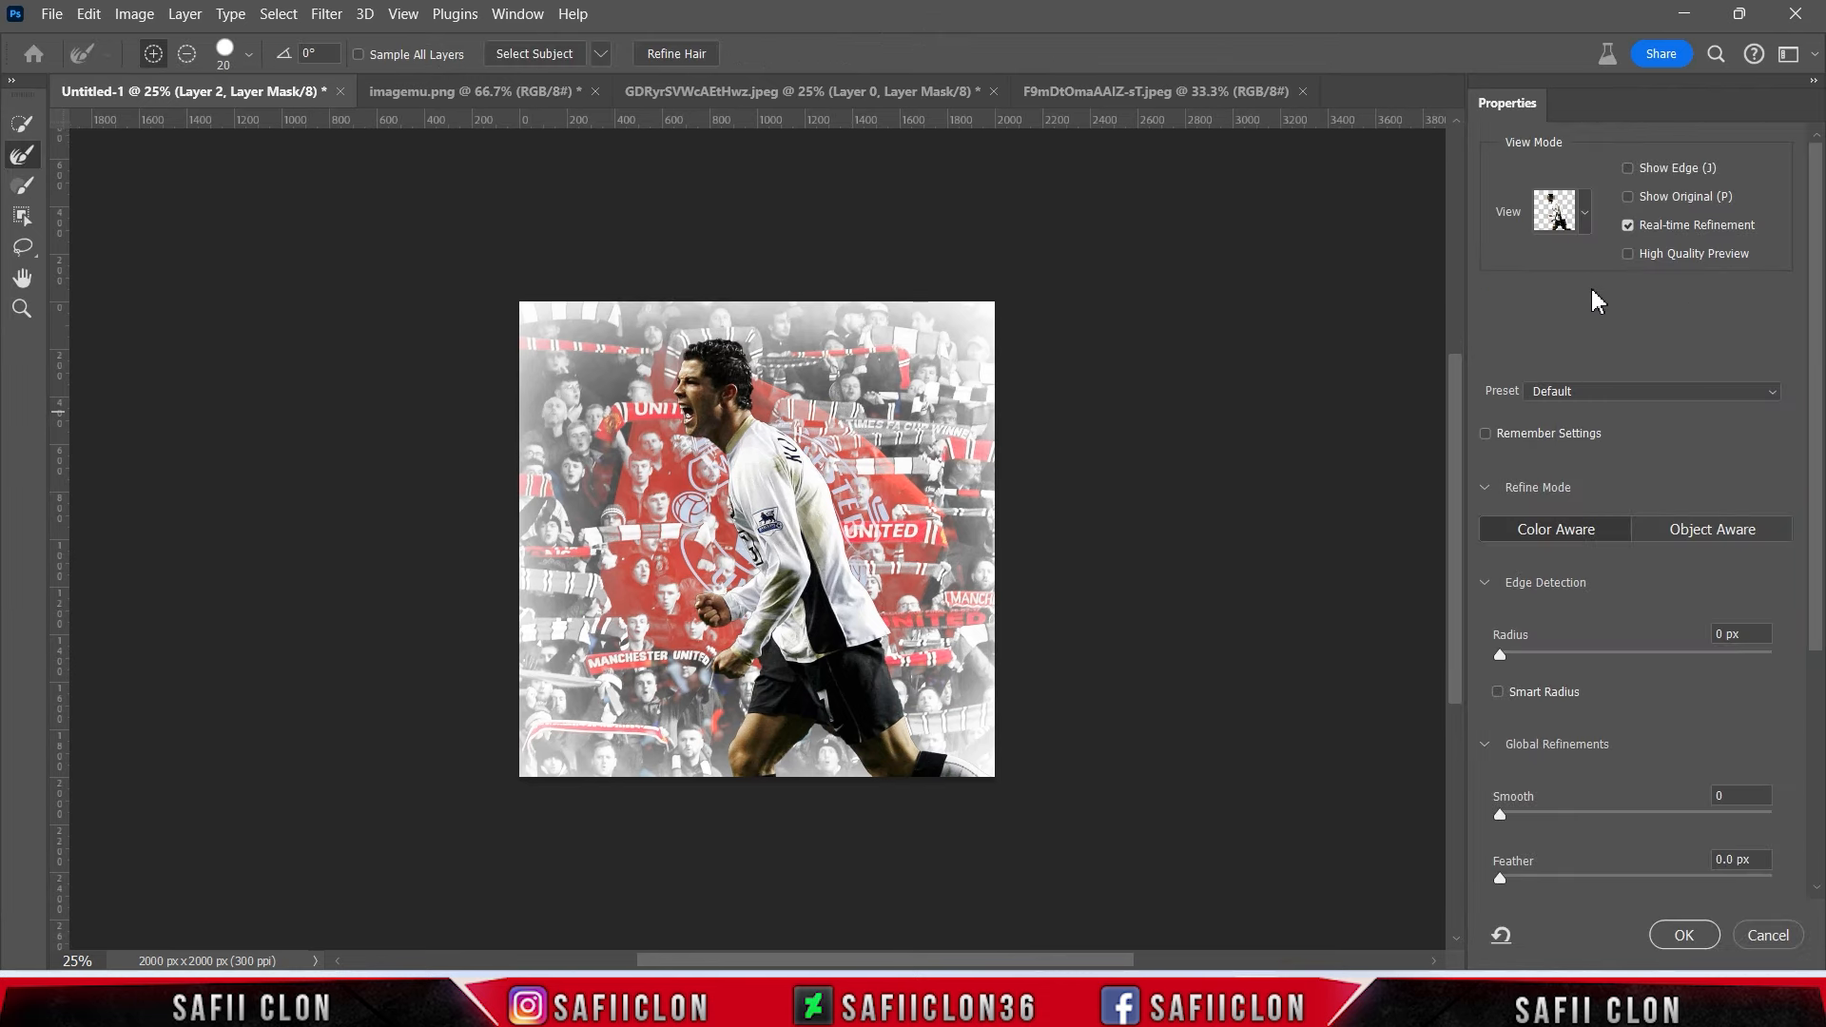
{"action": "left_click", "coordinate": [1587, 221]}
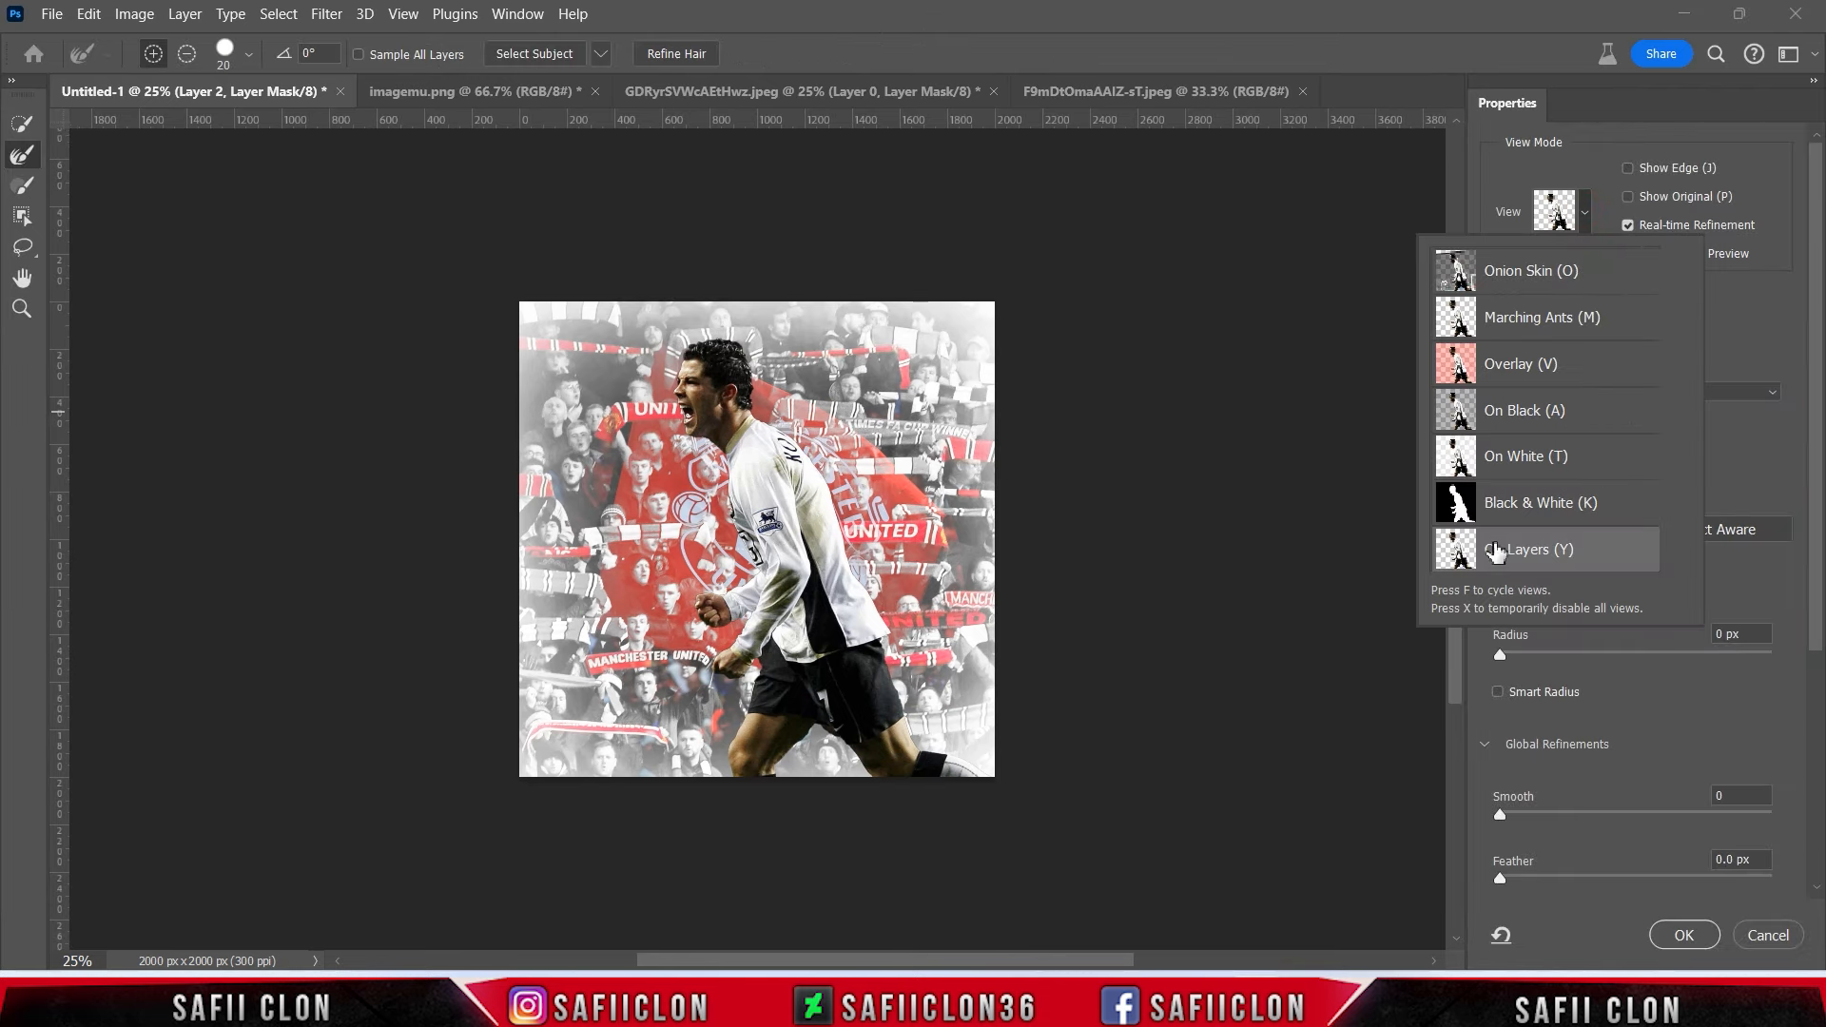
{"action": "left_click", "coordinate": [1589, 238]}
Refine the player's mask with Shift Edge -40%, Contrast 18% and Feather 1.1 px, and apply the refinement.
{"action": "scroll", "coordinate": [1817, 354], "scroll_direction": "down", "scroll_amount": 4}
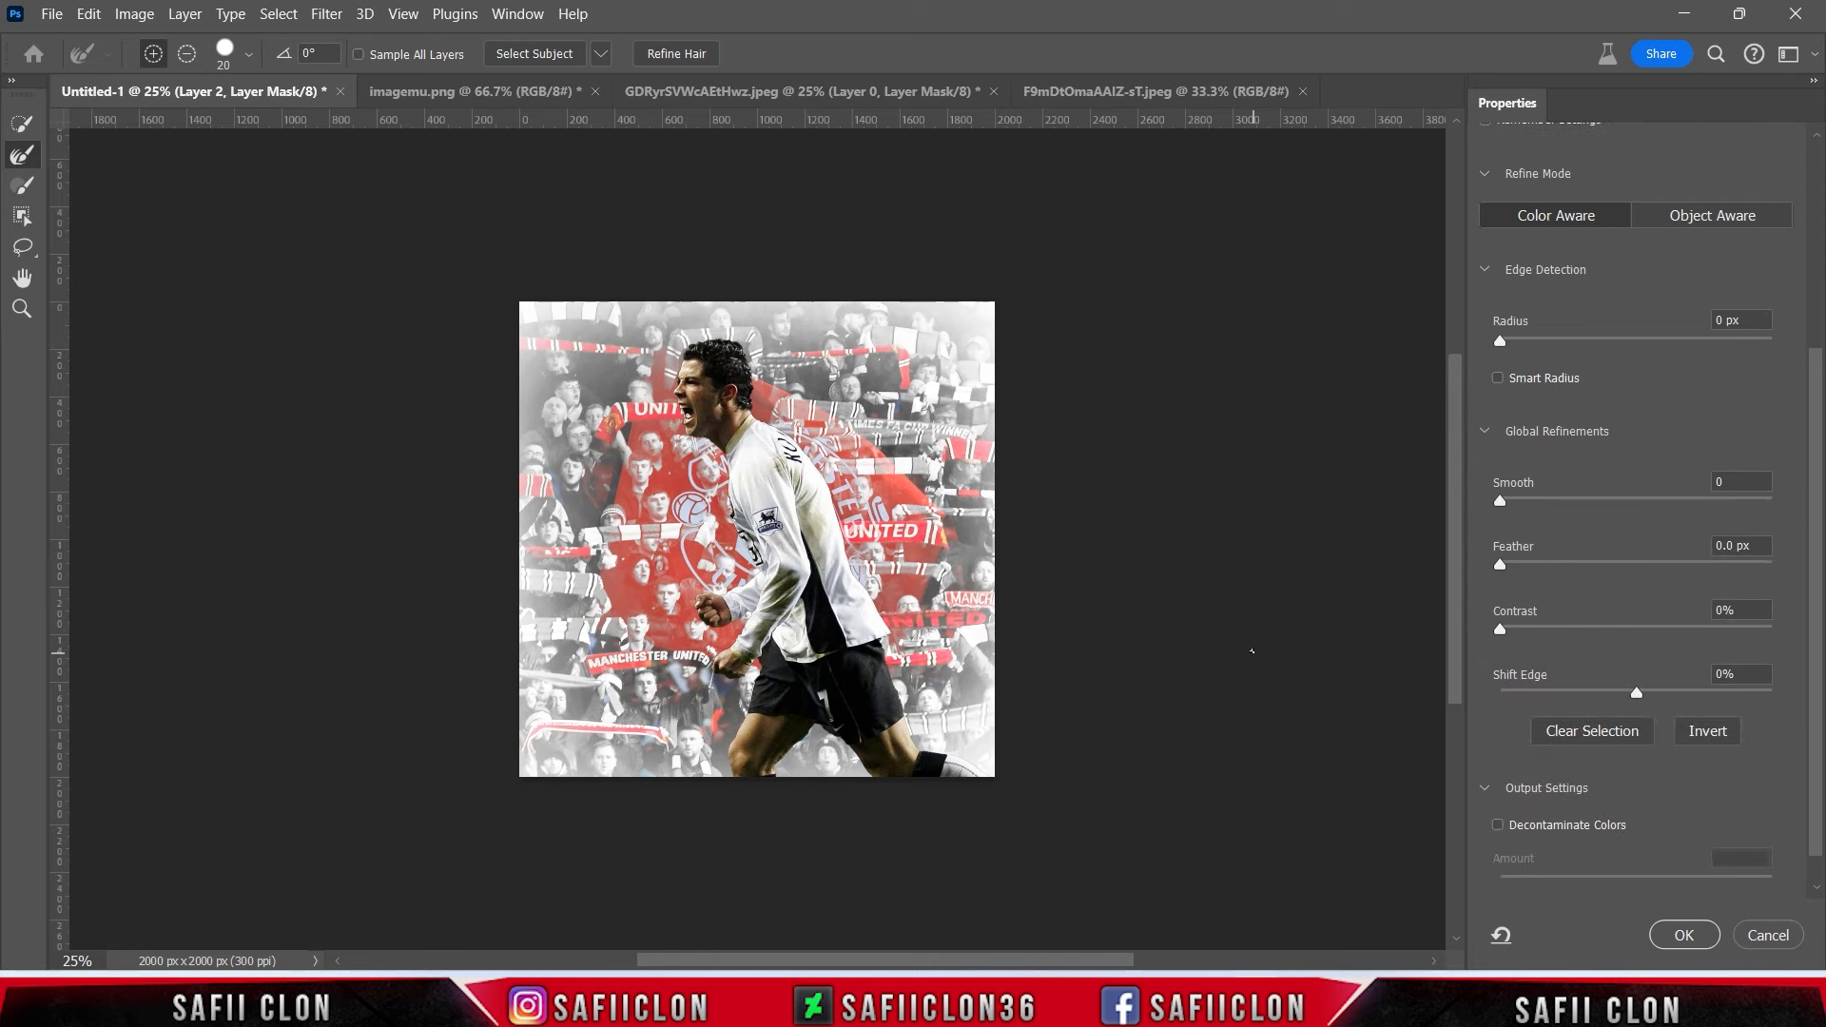
{"action": "key", "text": "ctrl+plus"}
{"action": "key", "text": "ctrl+plus"}
{"action": "key", "text": "ctrl+minus"}
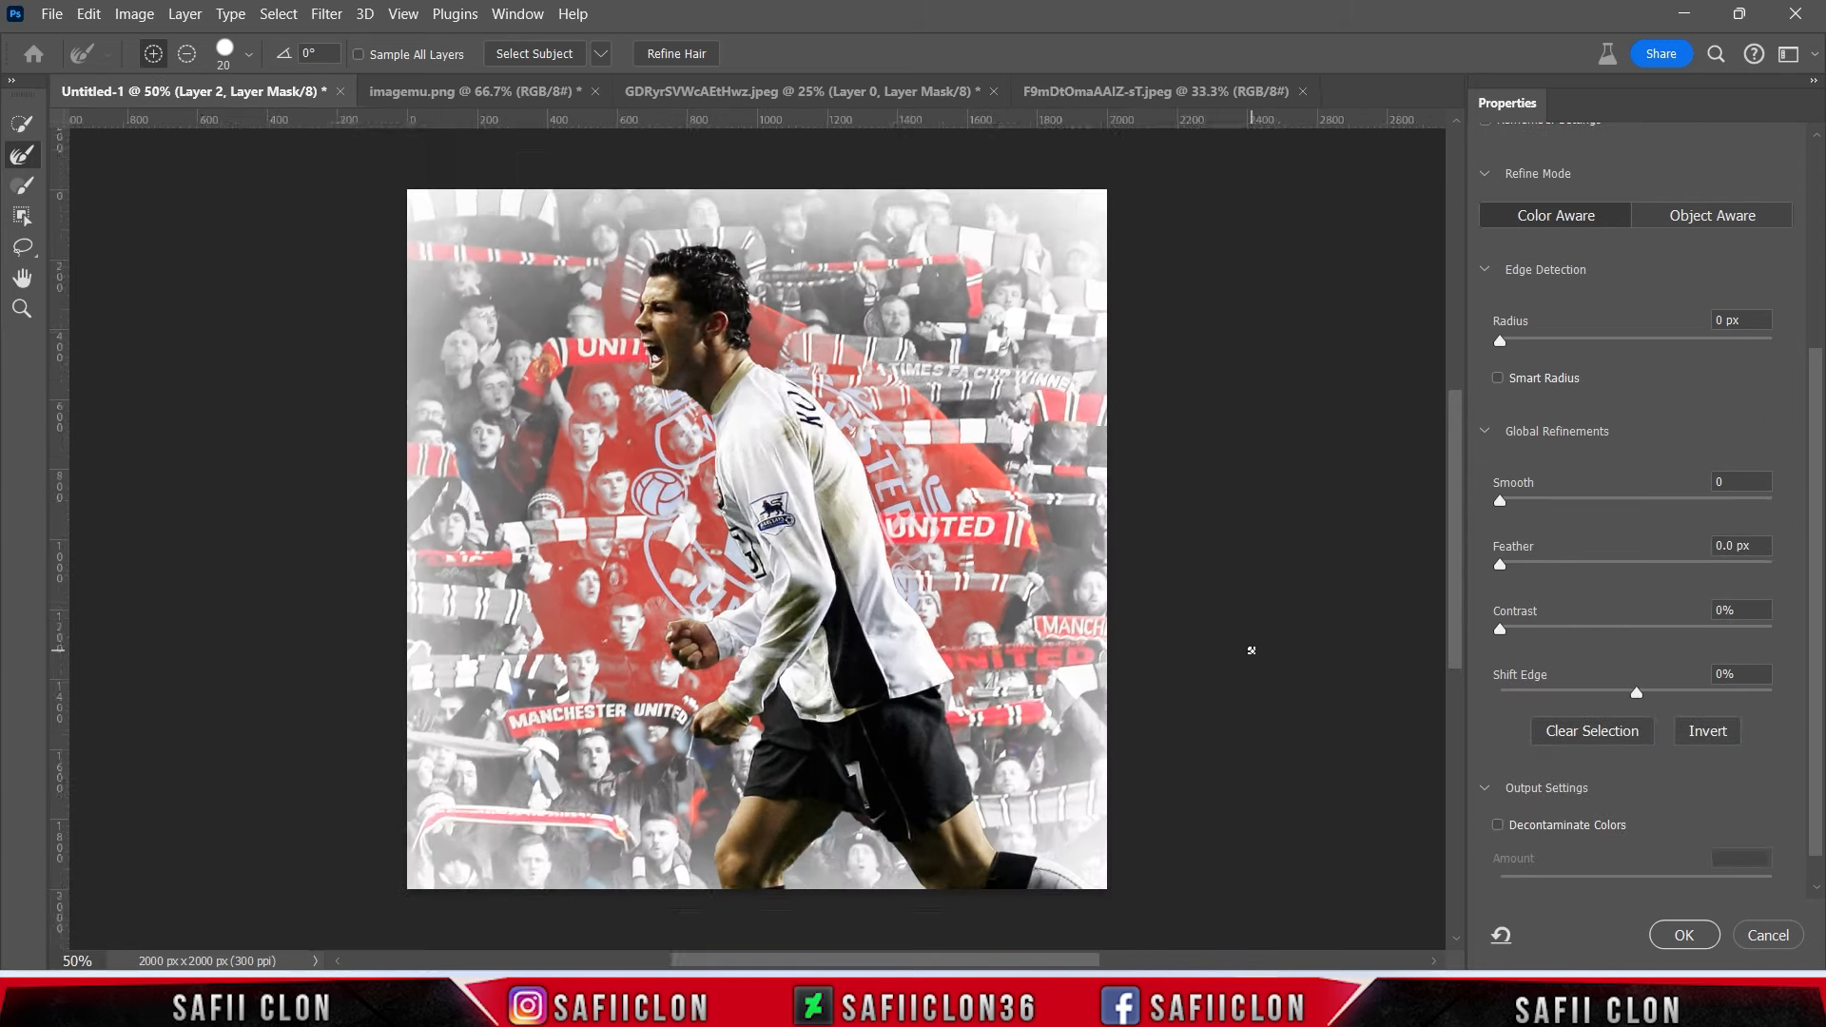
{"action": "key", "text": "ctrl+plus"}
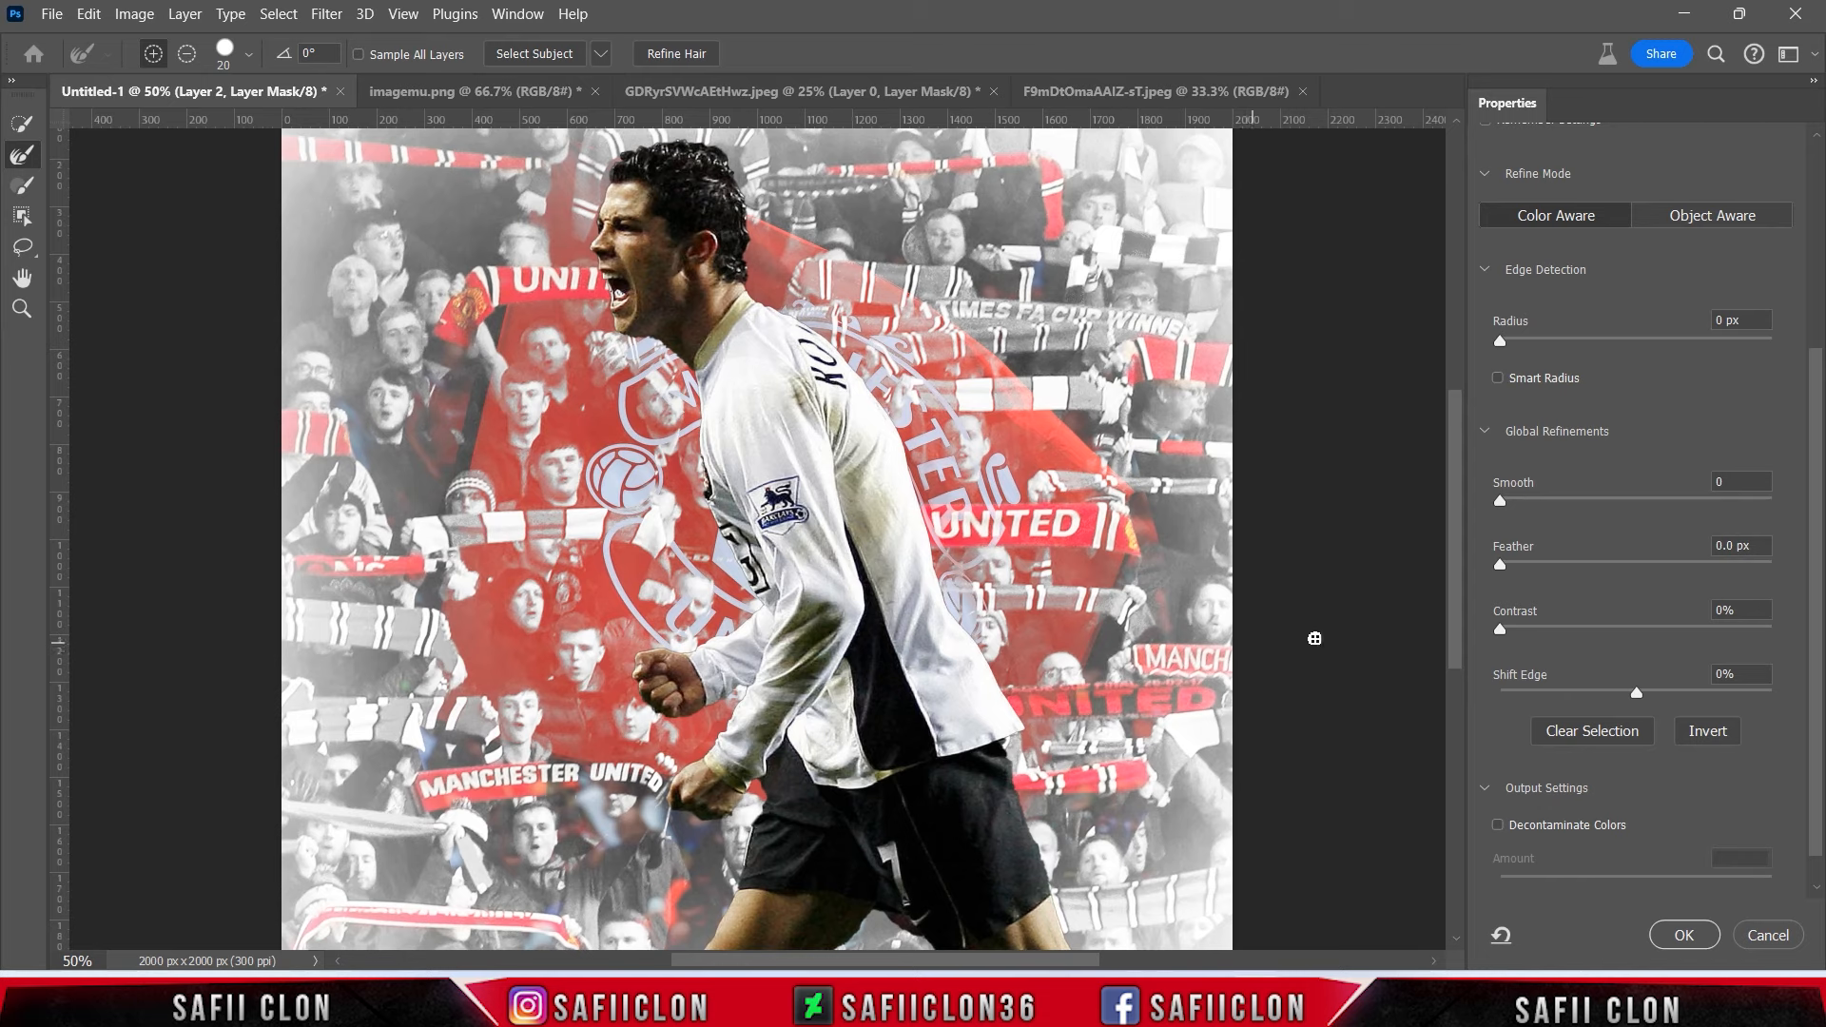
{"action": "left_click_drag", "start_coordinate": [1638, 695], "coordinate": [1582, 701]}
{"action": "left_click_drag", "start_coordinate": [1505, 638], "coordinate": [1548, 632]}
{"action": "mouse_move", "coordinate": [1501, 564]}
{"action": "left_mouse_down"}
{"action": "mouse_move", "coordinate": [1538, 570]}
{"action": "mouse_move", "coordinate": [1517, 572]}
{"action": "left_mouse_up"}
{"action": "mouse_move", "coordinate": [1457, 513]}
{"action": "left_mouse_down"}
{"action": "mouse_move", "coordinate": [1459, 546]}
{"action": "mouse_move", "coordinate": [1458, 489]}
{"action": "mouse_move", "coordinate": [1457, 521]}
{"action": "left_mouse_up"}
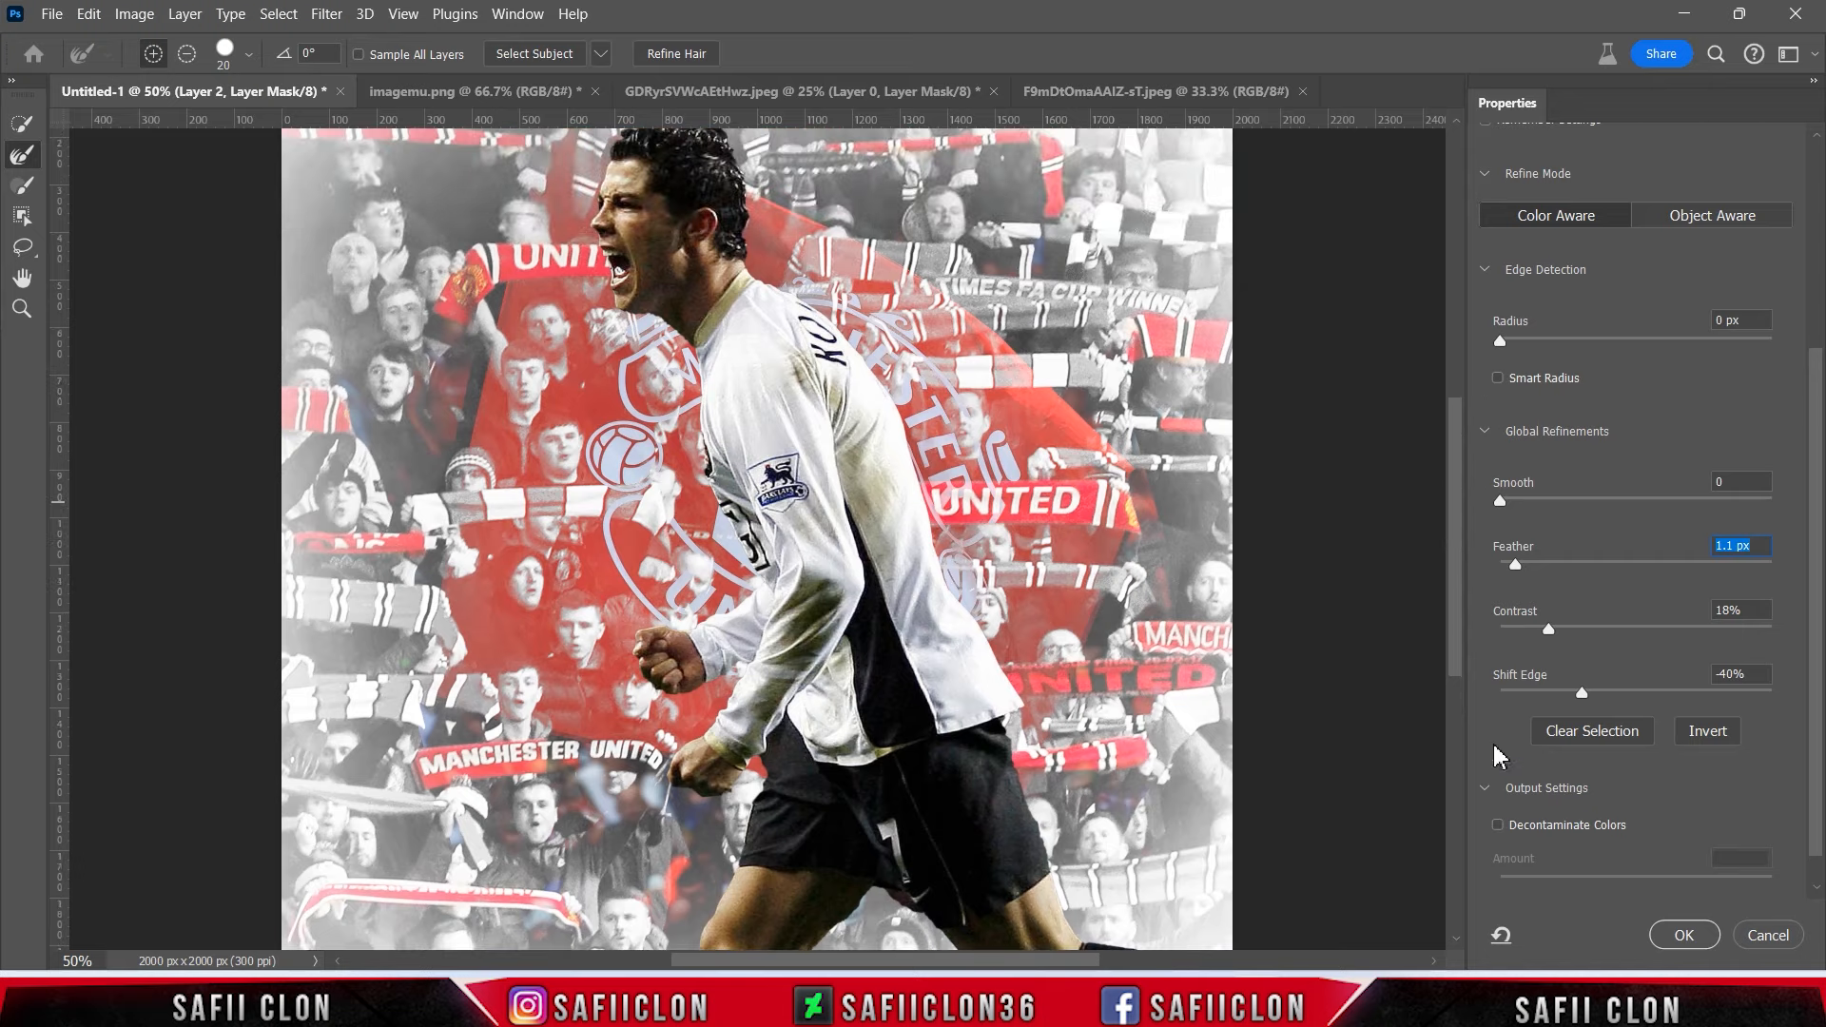
{"action": "left_click", "coordinate": [1681, 936]}
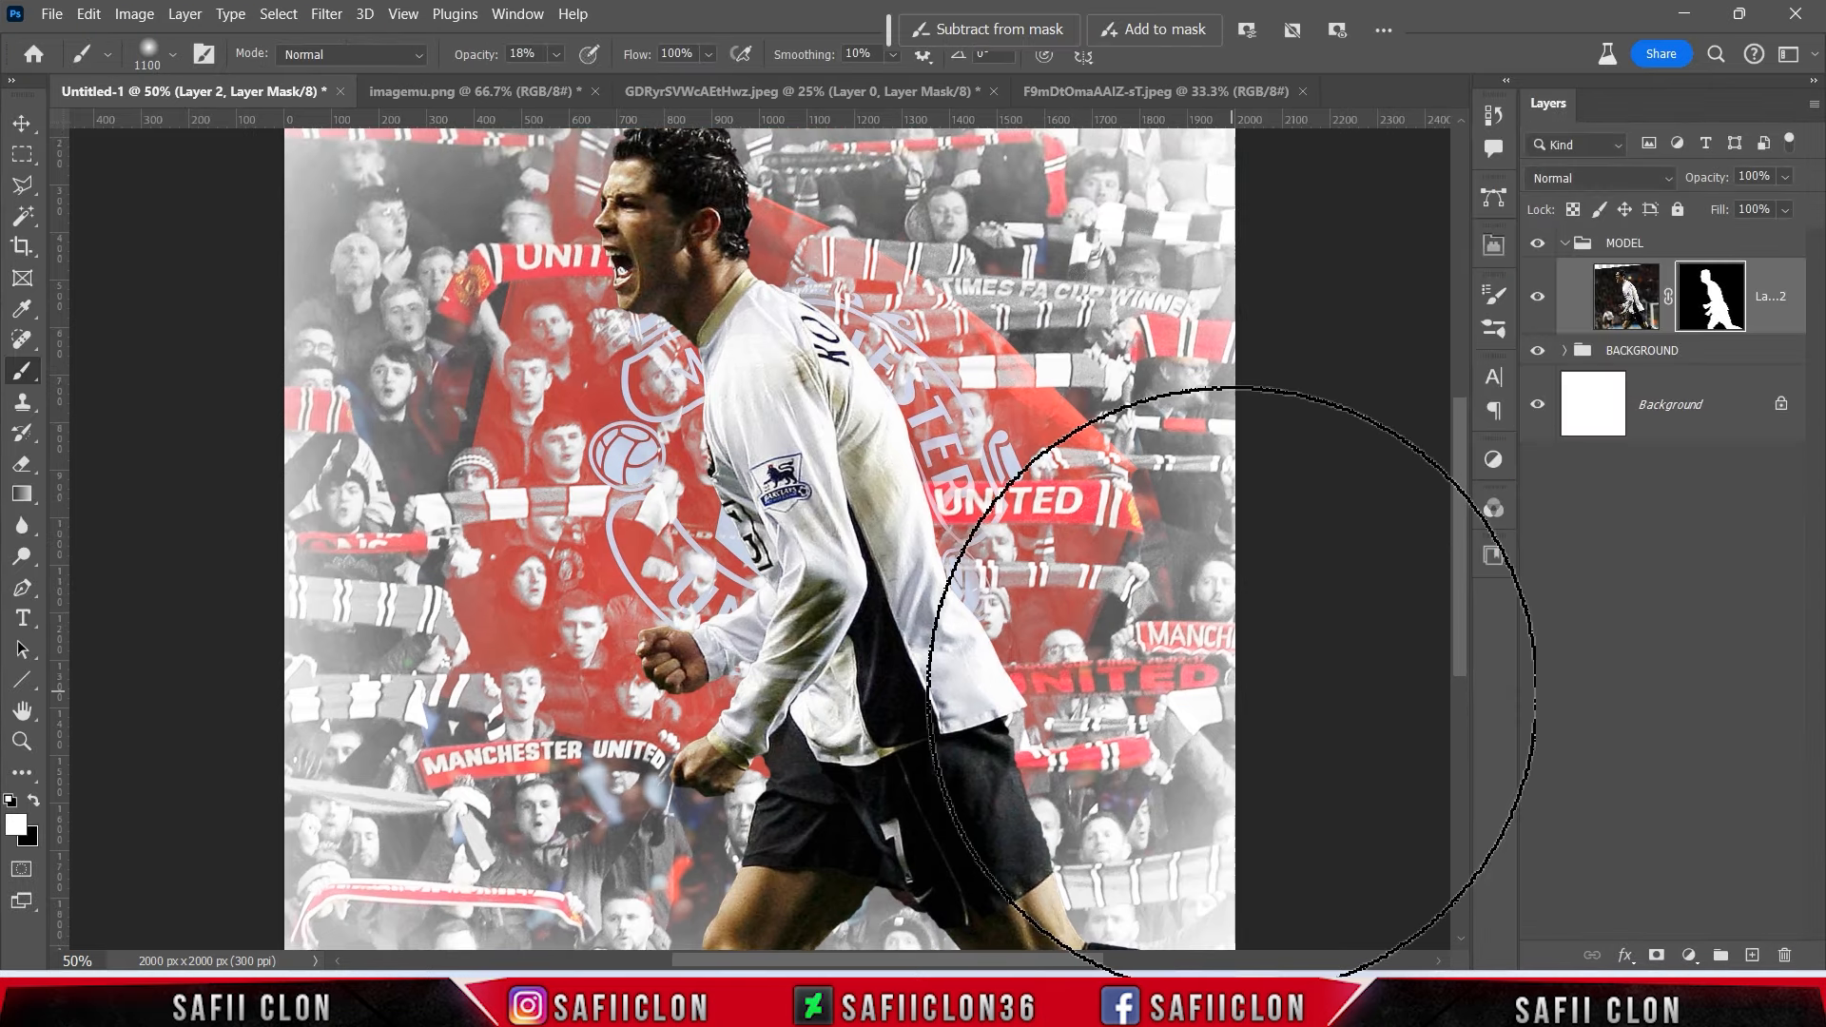
Convert the masked player layer in the MODEL group to a smart object.
{"action": "key", "text": "ctrl+minus"}
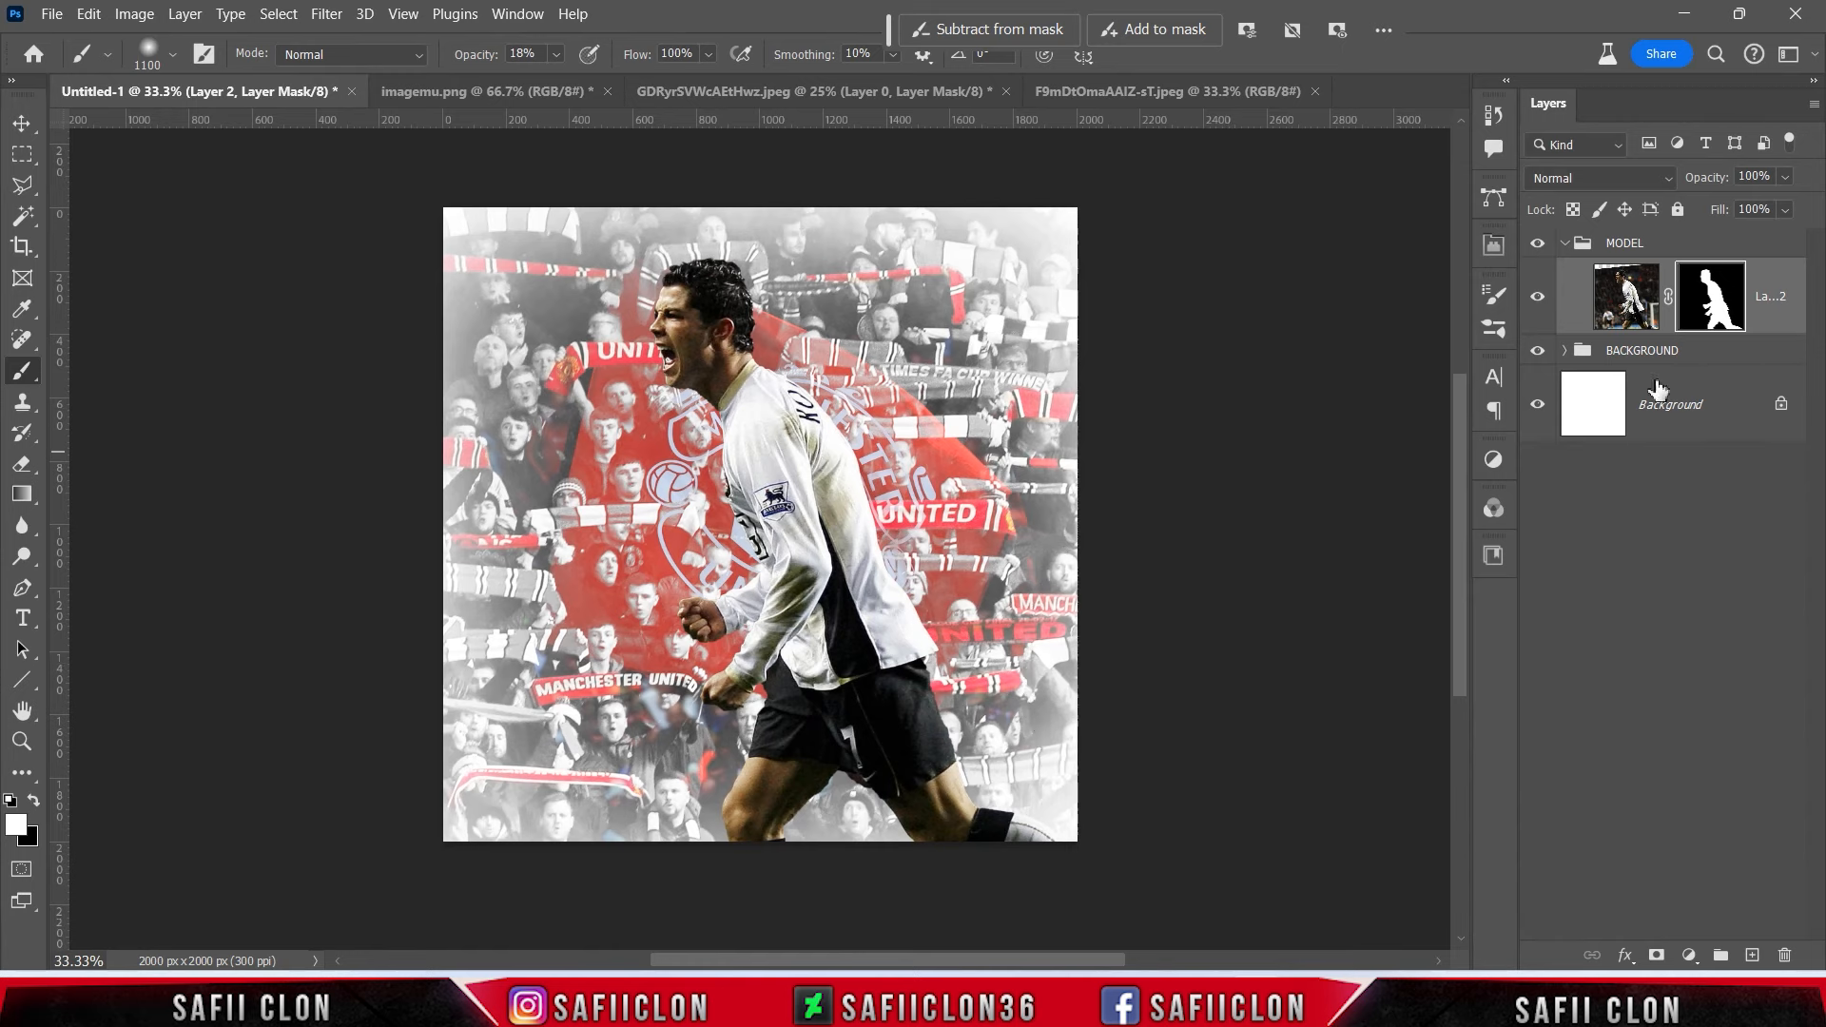
{"action": "right_click", "coordinate": [1770, 289]}
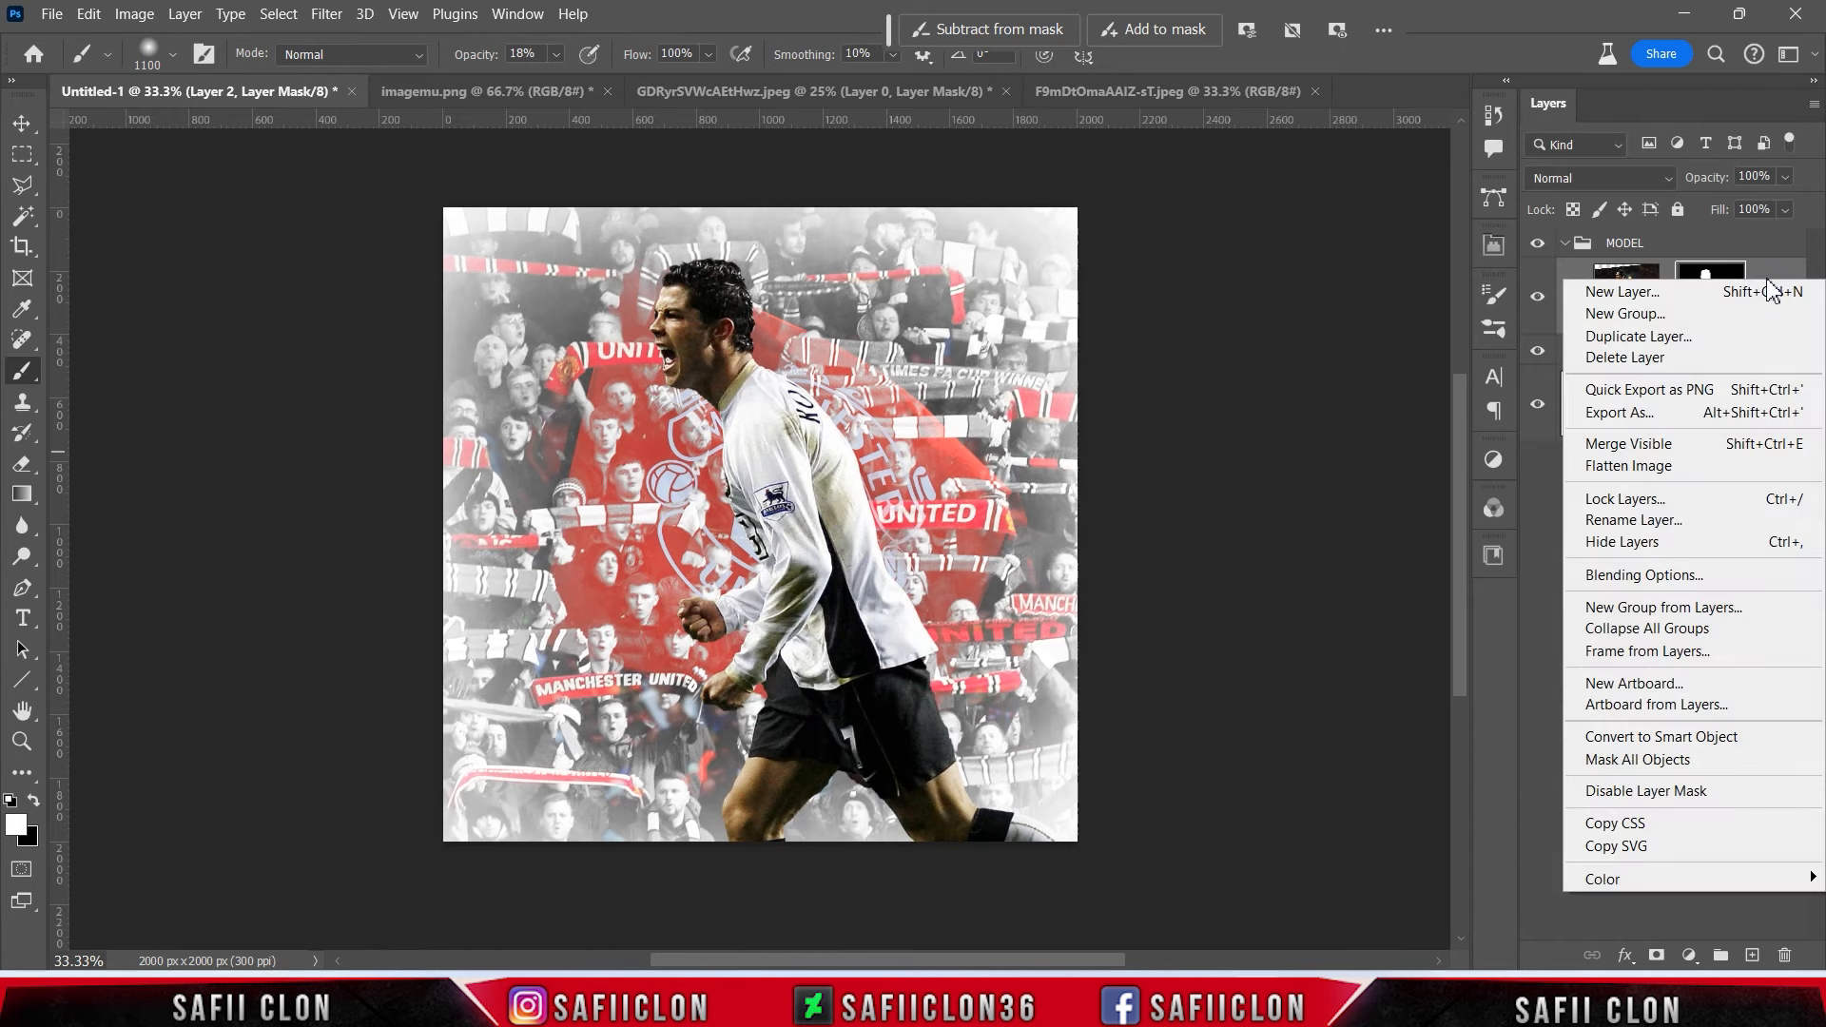
{"action": "left_click", "coordinate": [1671, 737]}
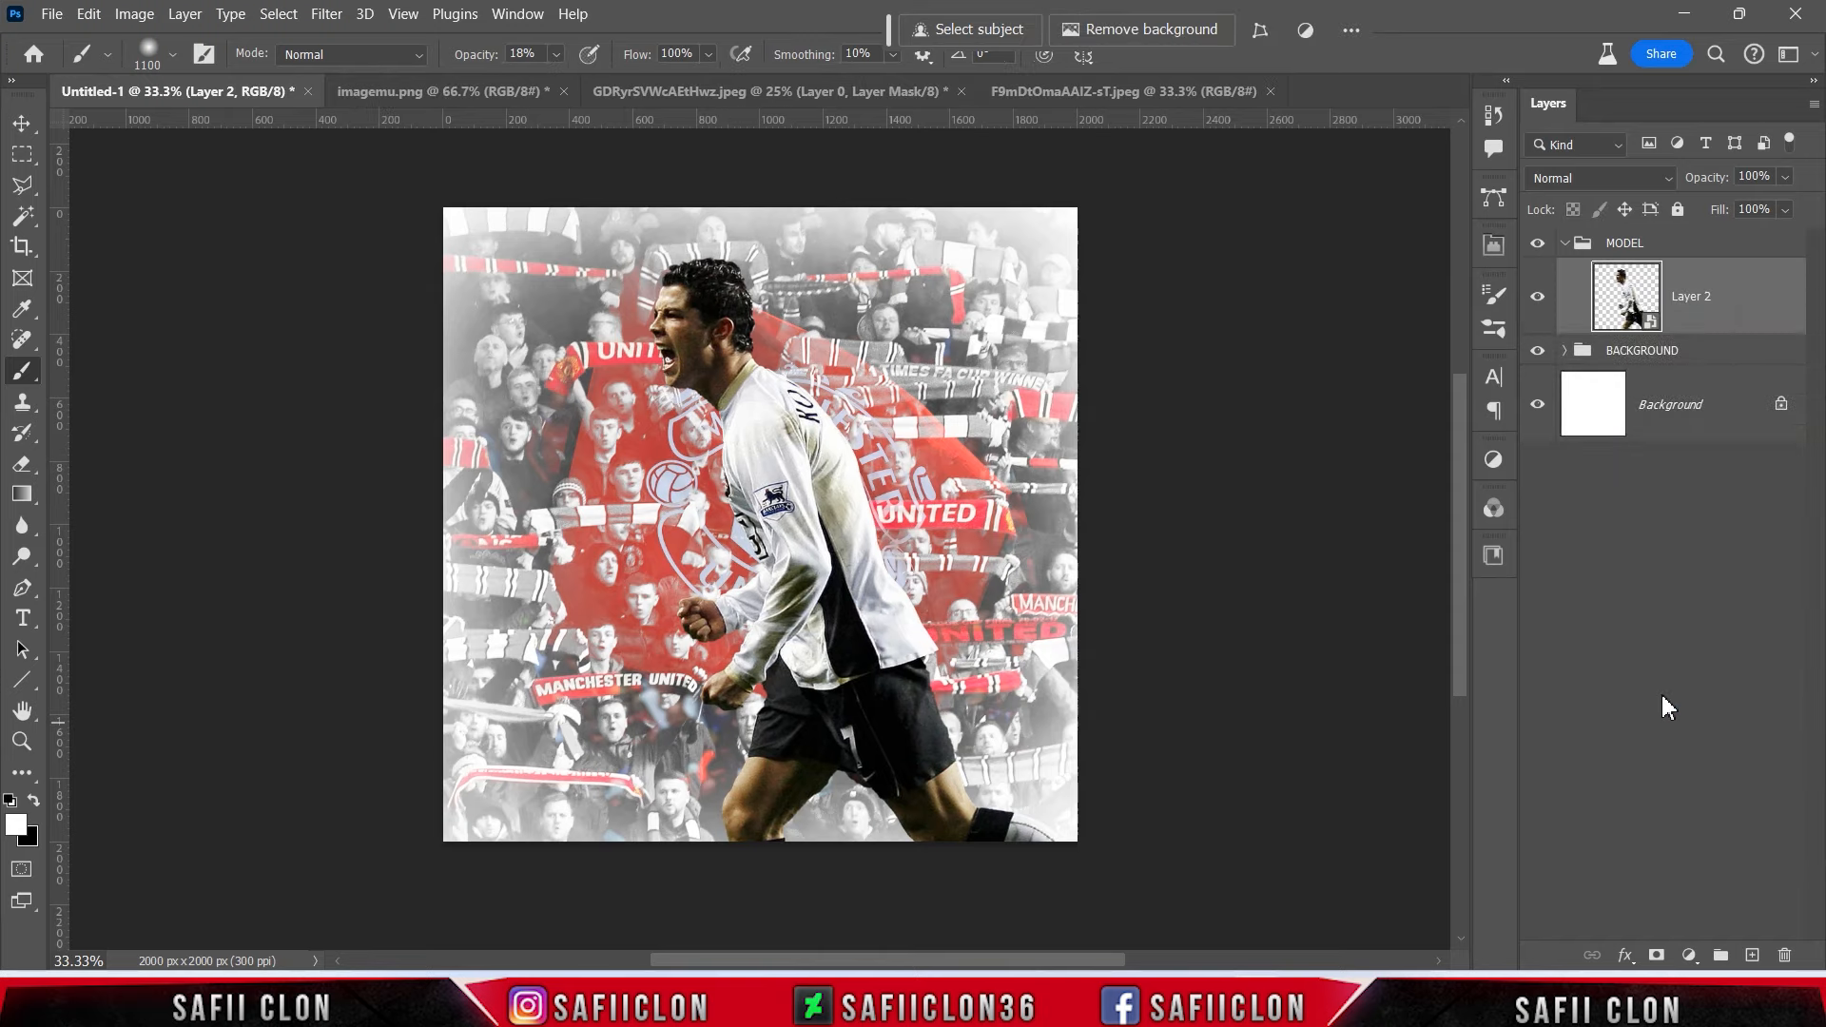
Open the Camera Raw Filter on the player and set Contrast -40, Highlights -23, Shadows +60, Whites +22 and Blacks +35.
{"action": "left_click", "coordinate": [326, 13]}
{"action": "left_click", "coordinate": [428, 181]}
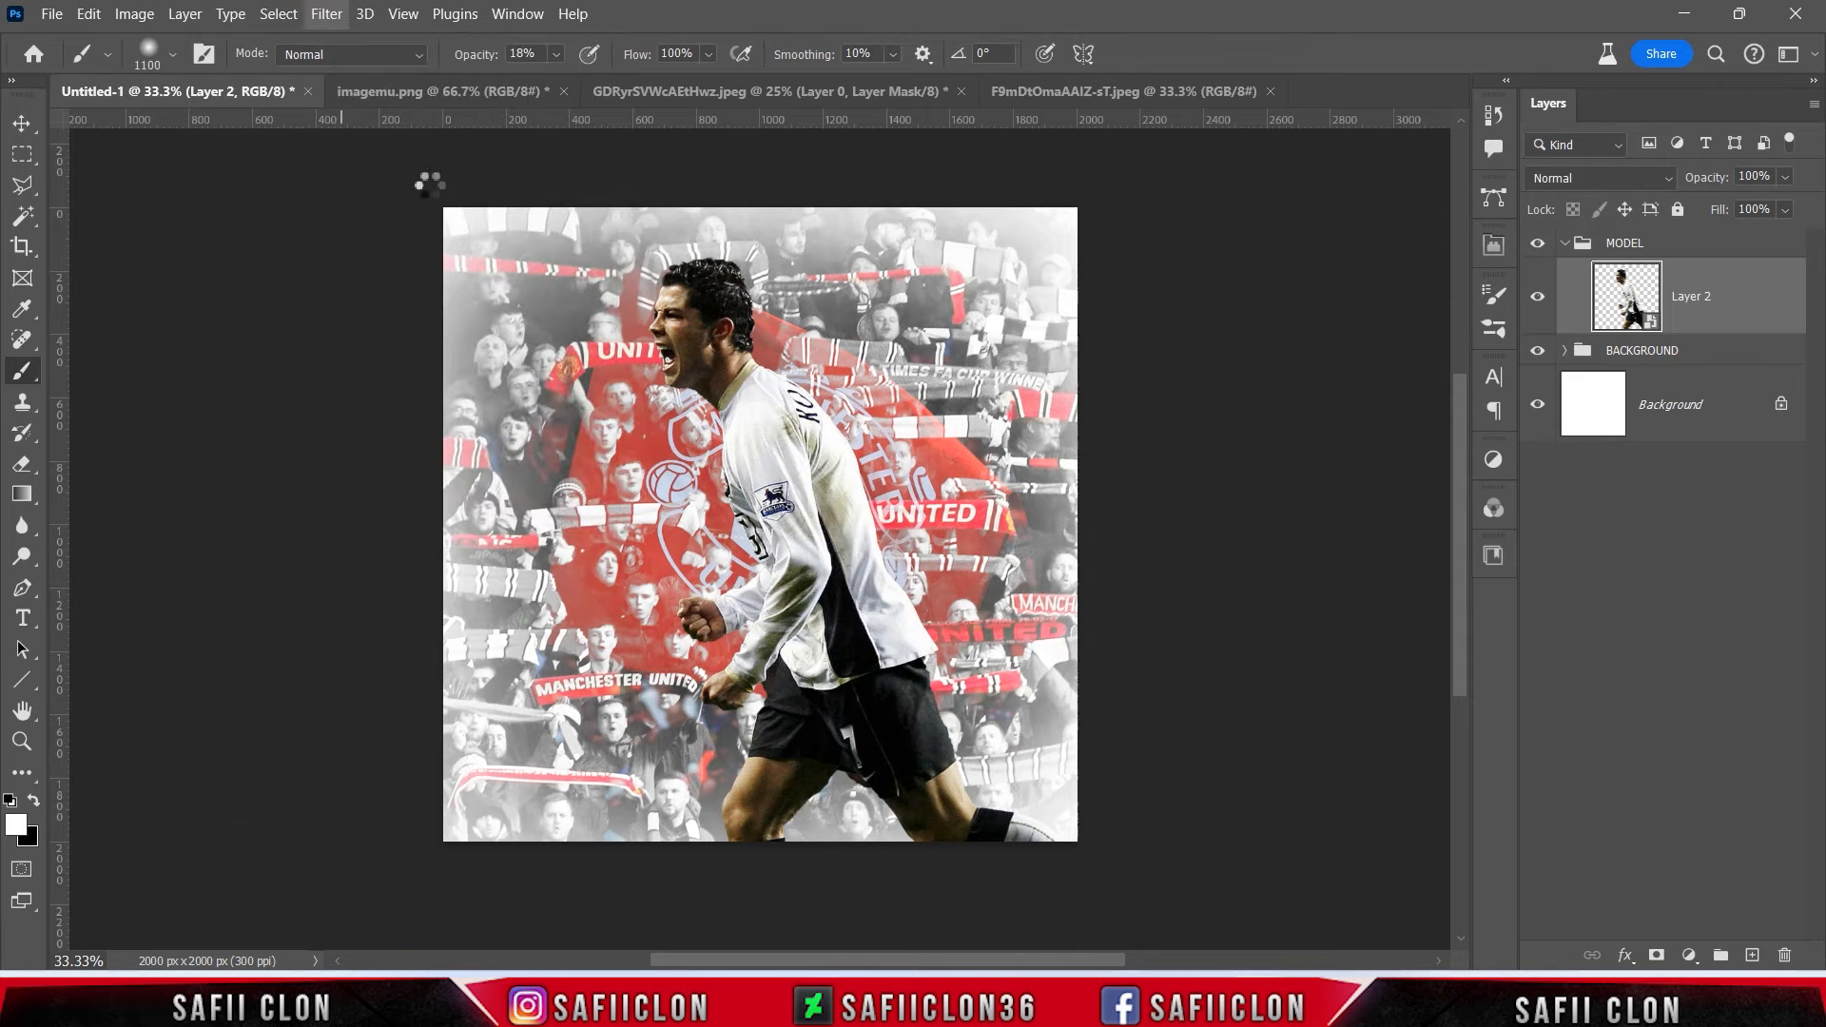
{"action": "left_click", "coordinate": [1291, 382]}
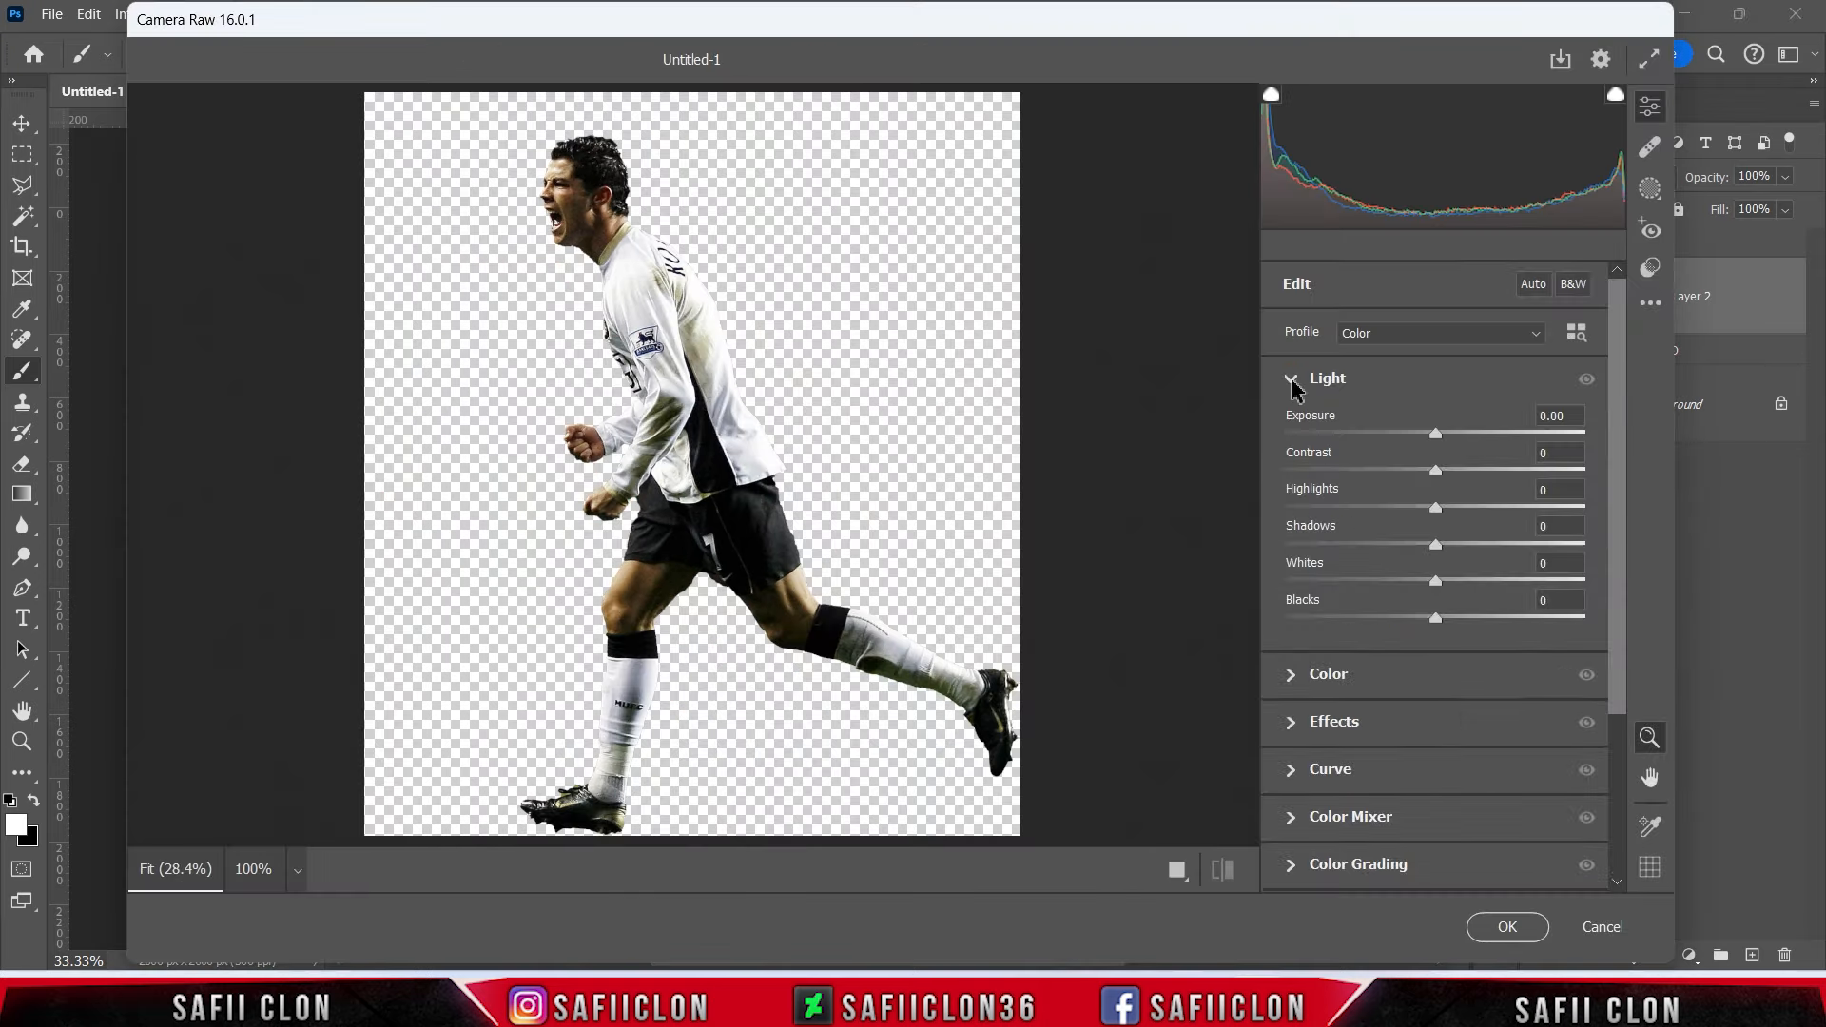
{"action": "left_click_drag", "start_coordinate": [1436, 471], "coordinate": [1526, 538]}
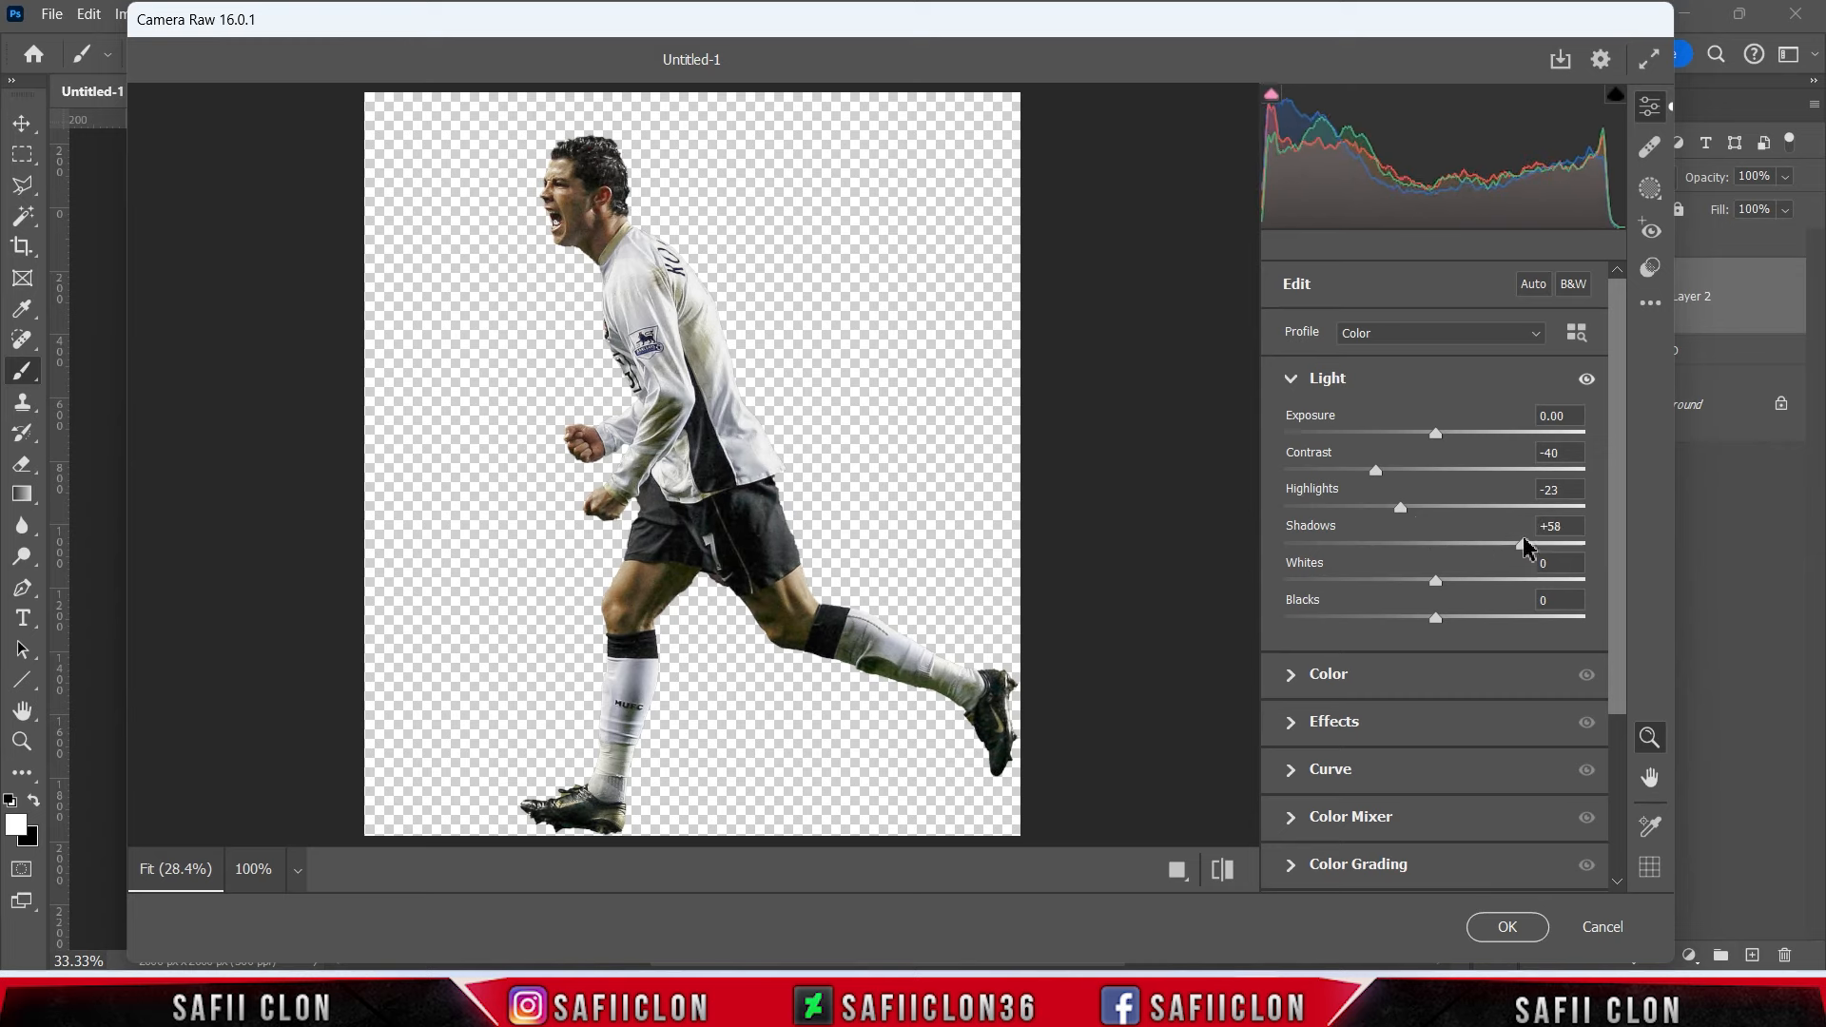
{"action": "left_click_drag", "start_coordinate": [1435, 578], "coordinate": [1489, 620]}
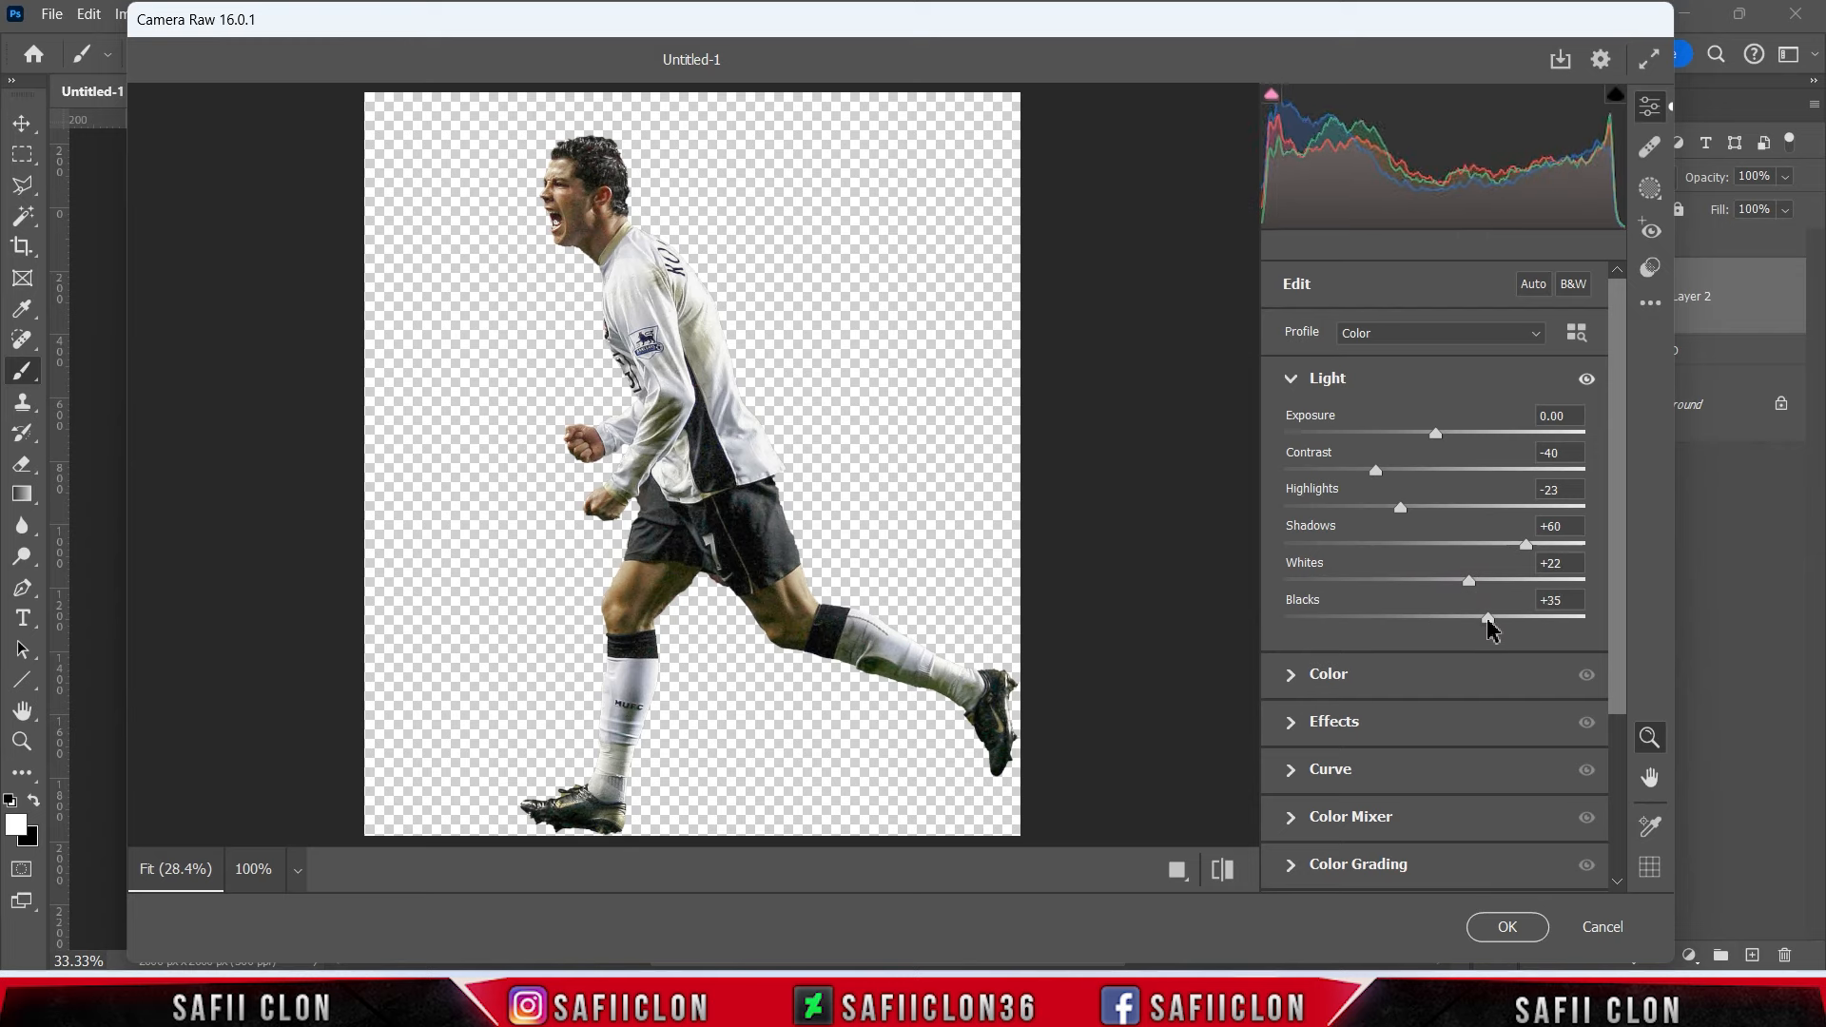
Set the player's Vibrance to -10, Texture to +24, Clarity to +21 and Dehaze to +4.
{"action": "left_click", "coordinate": [1367, 684]}
{"action": "left_click_drag", "start_coordinate": [1435, 592], "coordinate": [1417, 592]}
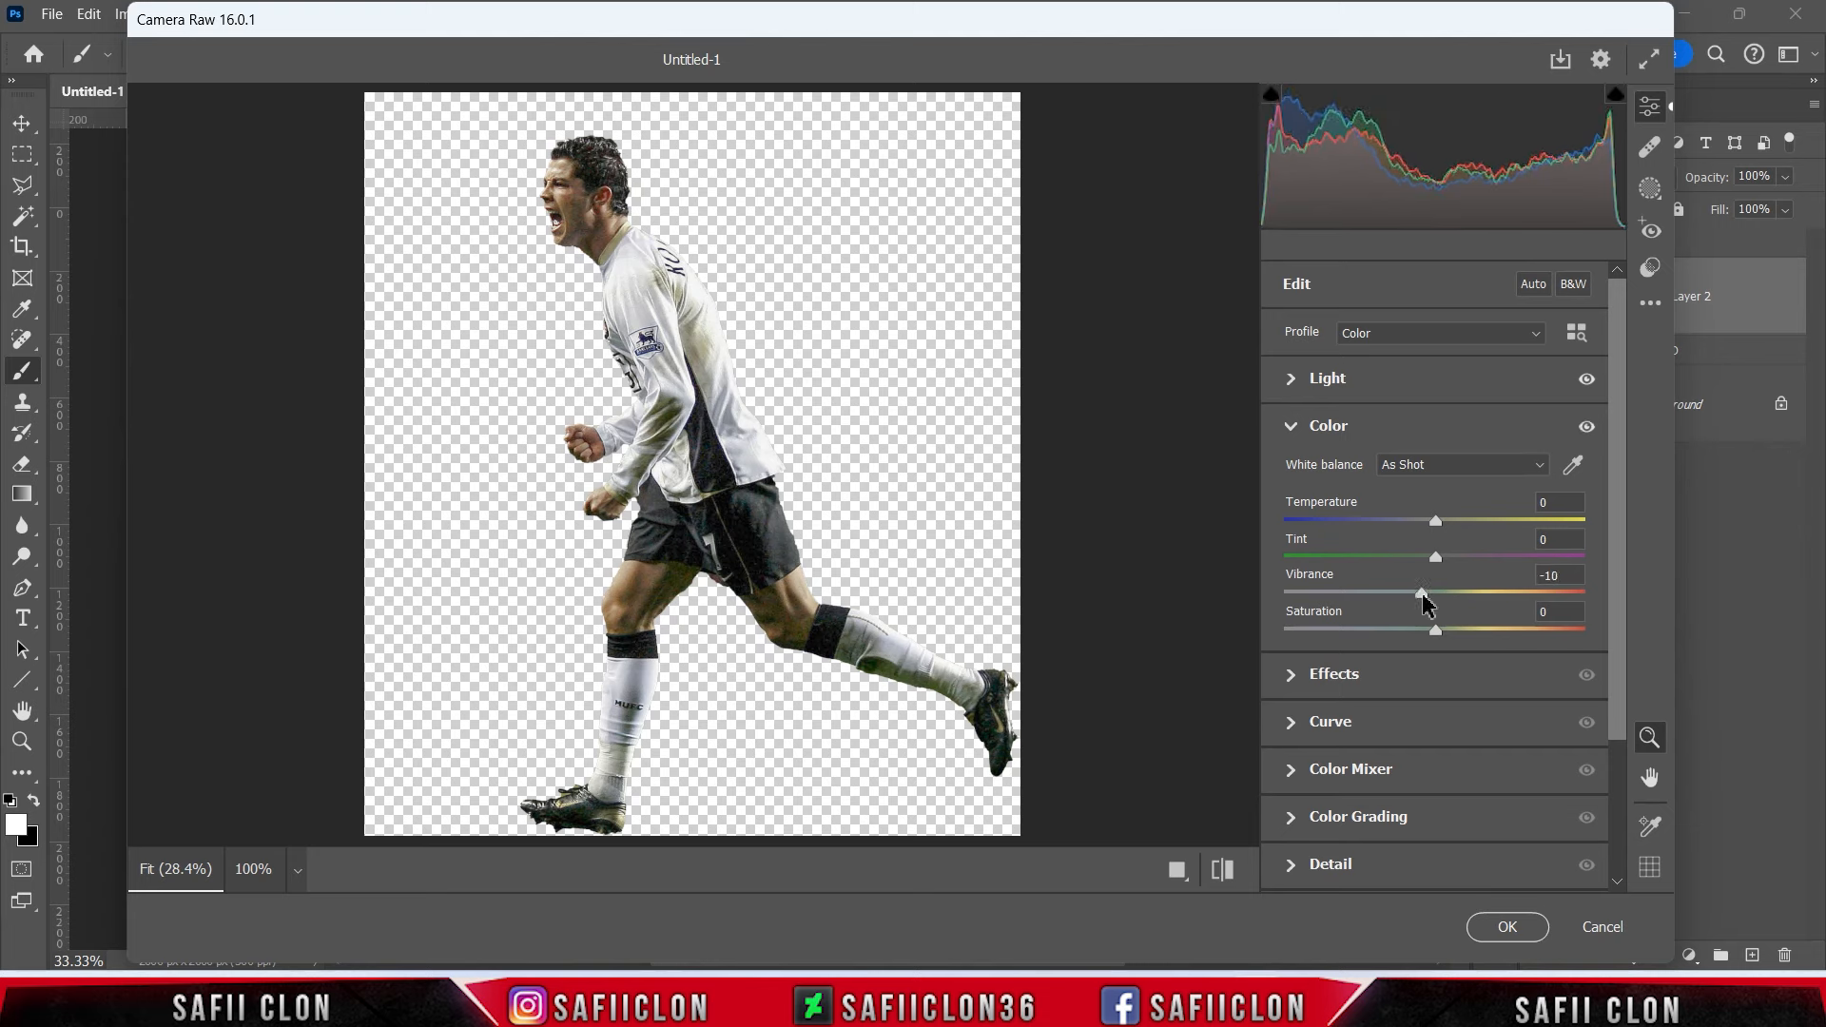
{"action": "left_click", "coordinate": [1353, 677]}
{"action": "left_click_drag", "start_coordinate": [1437, 533], "coordinate": [1443, 605]}
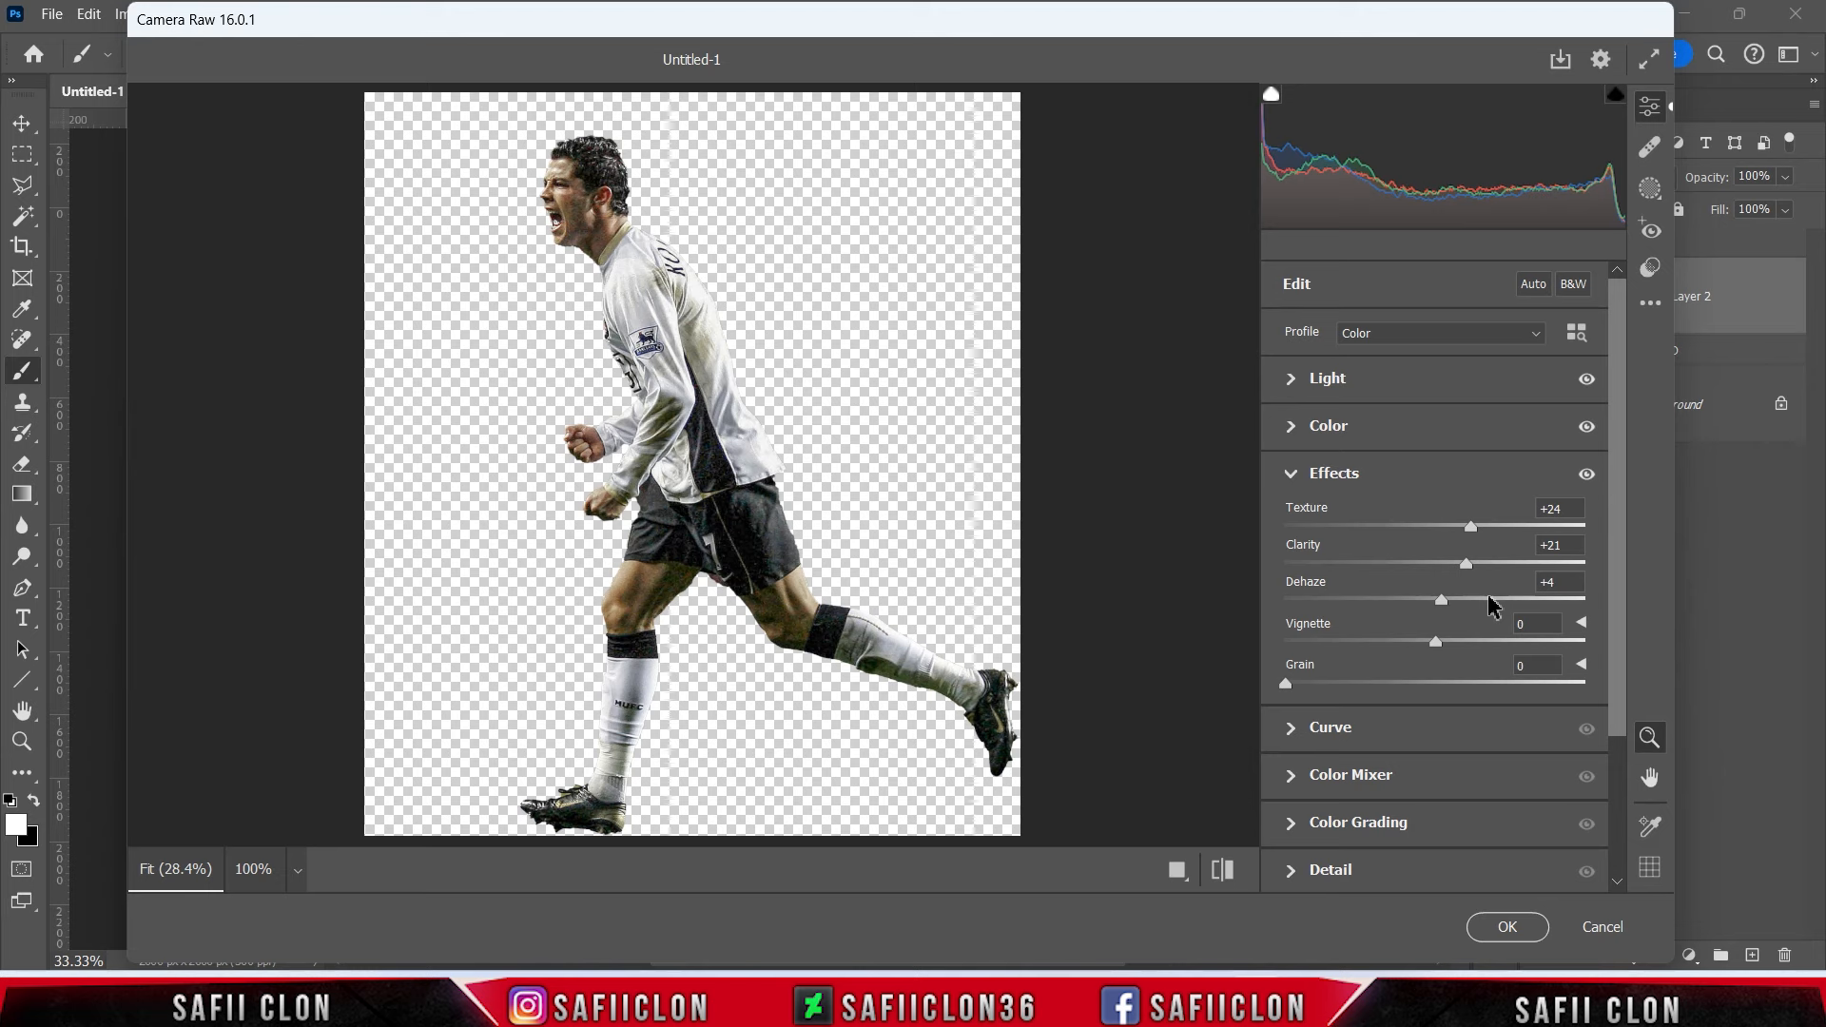
Set the player's Sharpening to 71 and Noise Reduction to 52, compare before and after, and apply the Camera Raw Filter.
{"action": "scroll", "coordinate": [1474, 666], "scroll_direction": "down", "scroll_amount": 4}
{"action": "left_click", "coordinate": [1346, 683]}
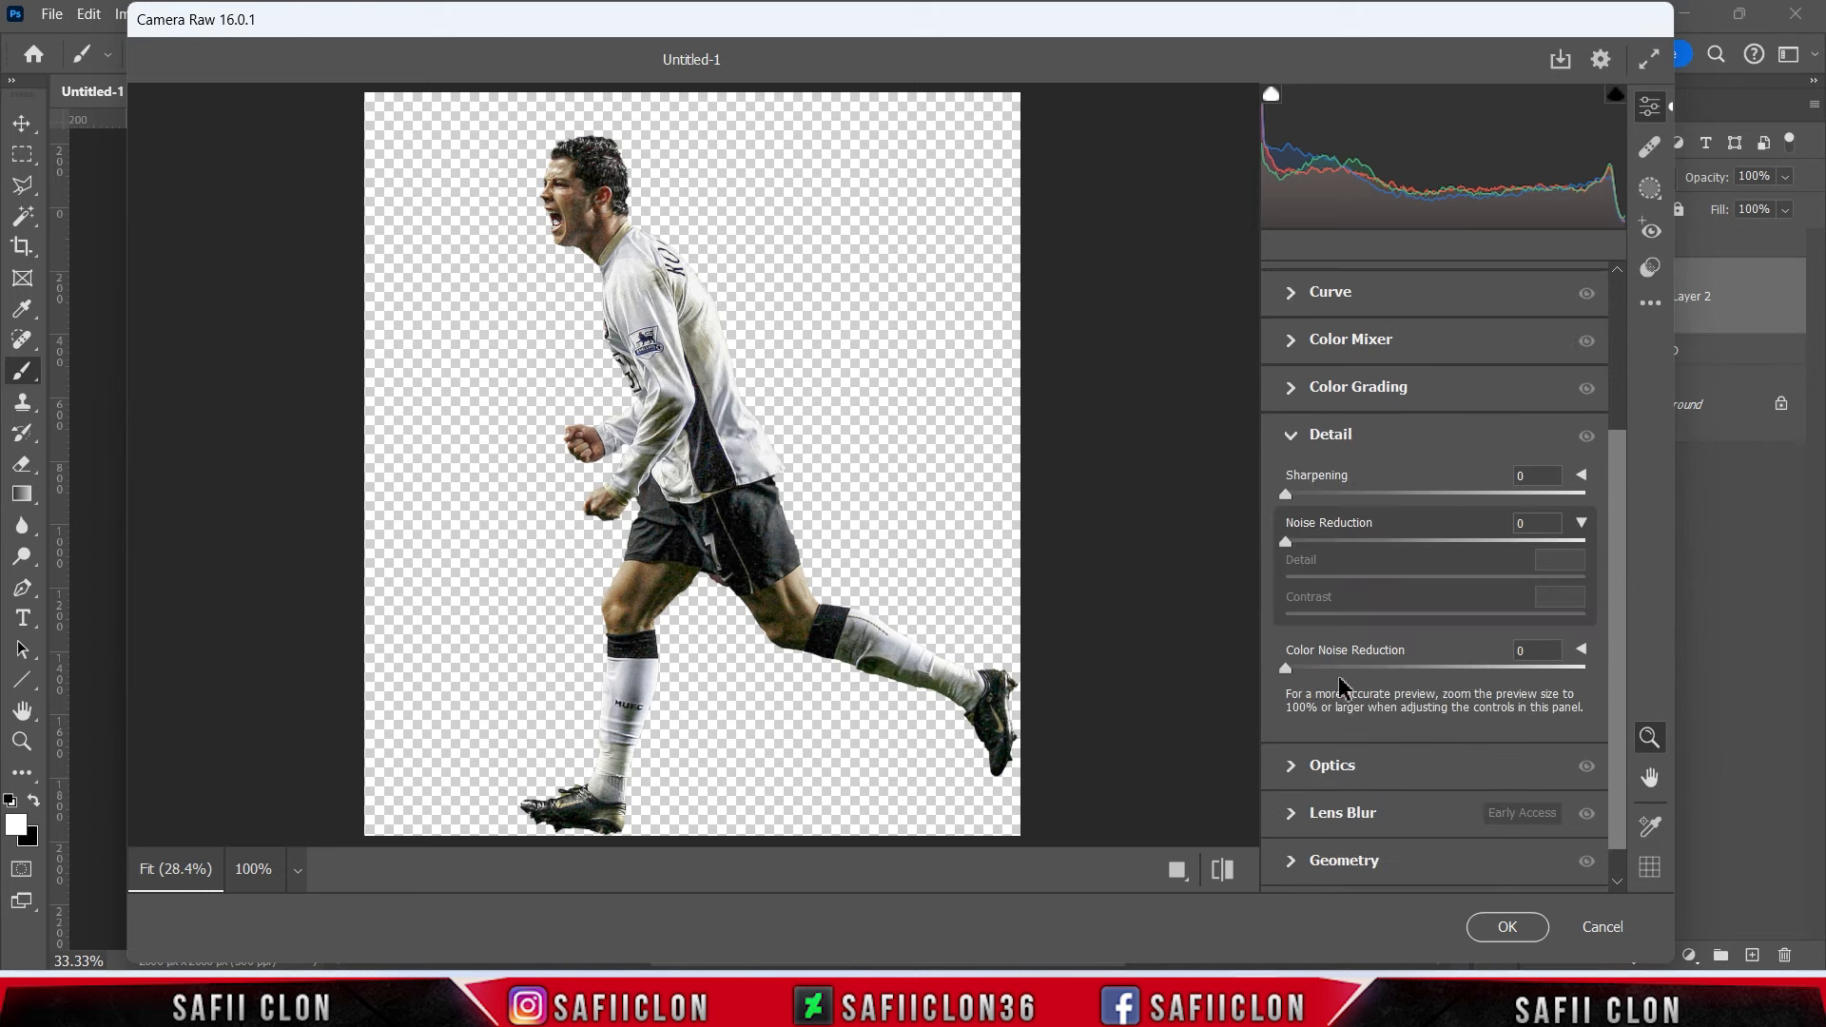
{"action": "left_click_drag", "start_coordinate": [1299, 502], "coordinate": [1429, 504]}
{"action": "left_click_drag", "start_coordinate": [1288, 542], "coordinate": [1442, 541]}
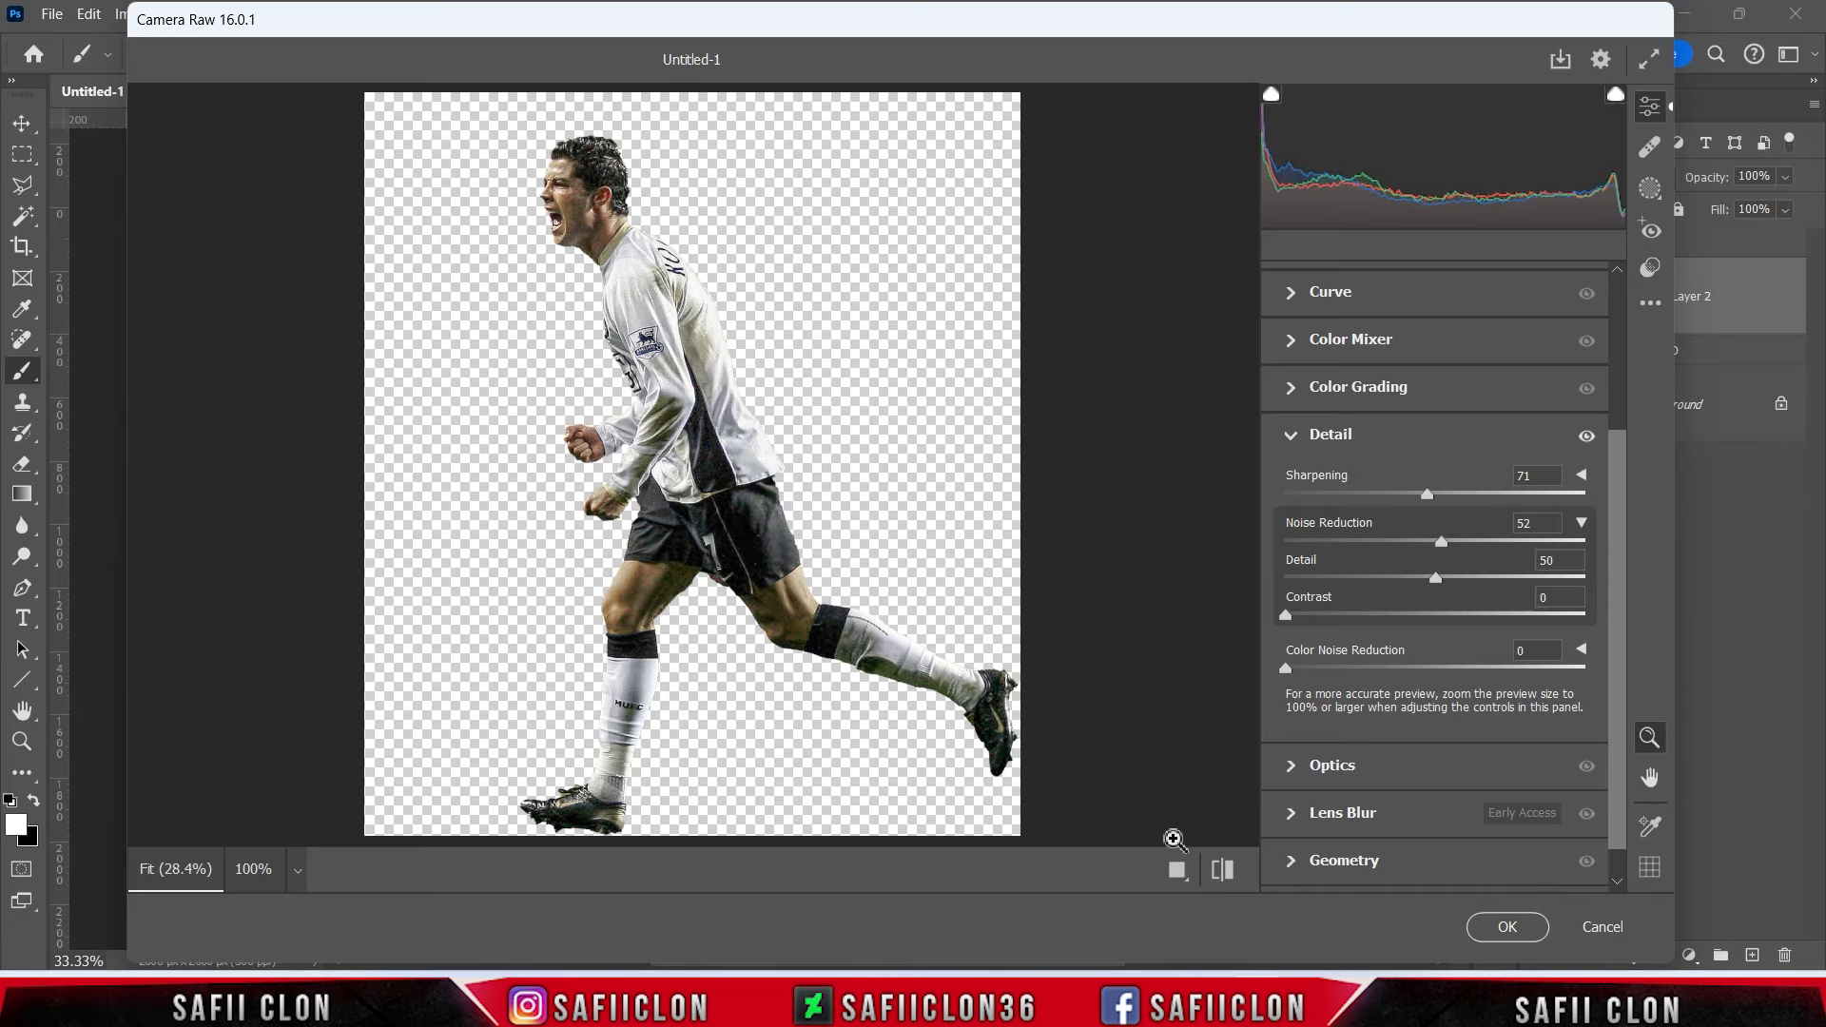
{"action": "left_click", "coordinate": [1177, 869]}
{"action": "left_click", "coordinate": [1110, 870]}
{"action": "left_click", "coordinate": [1111, 869]}
{"action": "left_click", "coordinate": [1495, 923]}
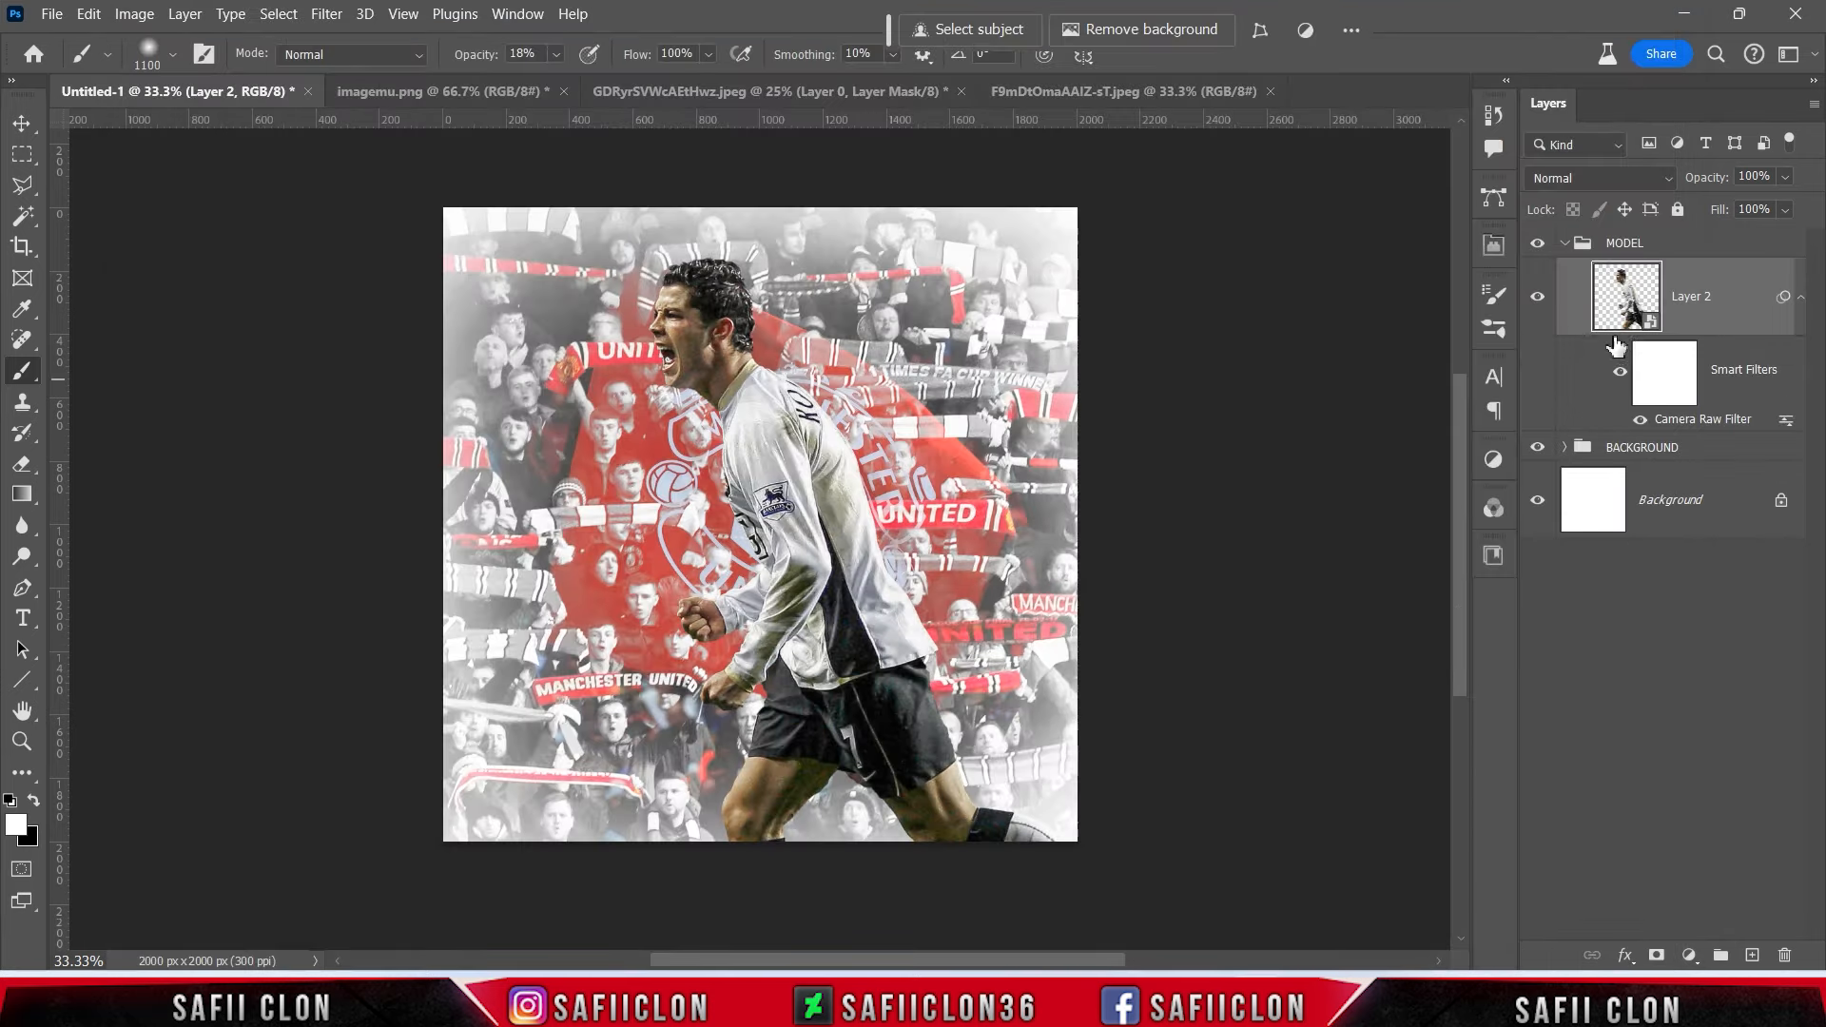
Add an Inner Shadow to the player layer with blend mode Color Dodge and colour eae0e0.
{"action": "right_click", "coordinate": [1722, 280]}
{"action": "left_click", "coordinate": [1574, 34]}
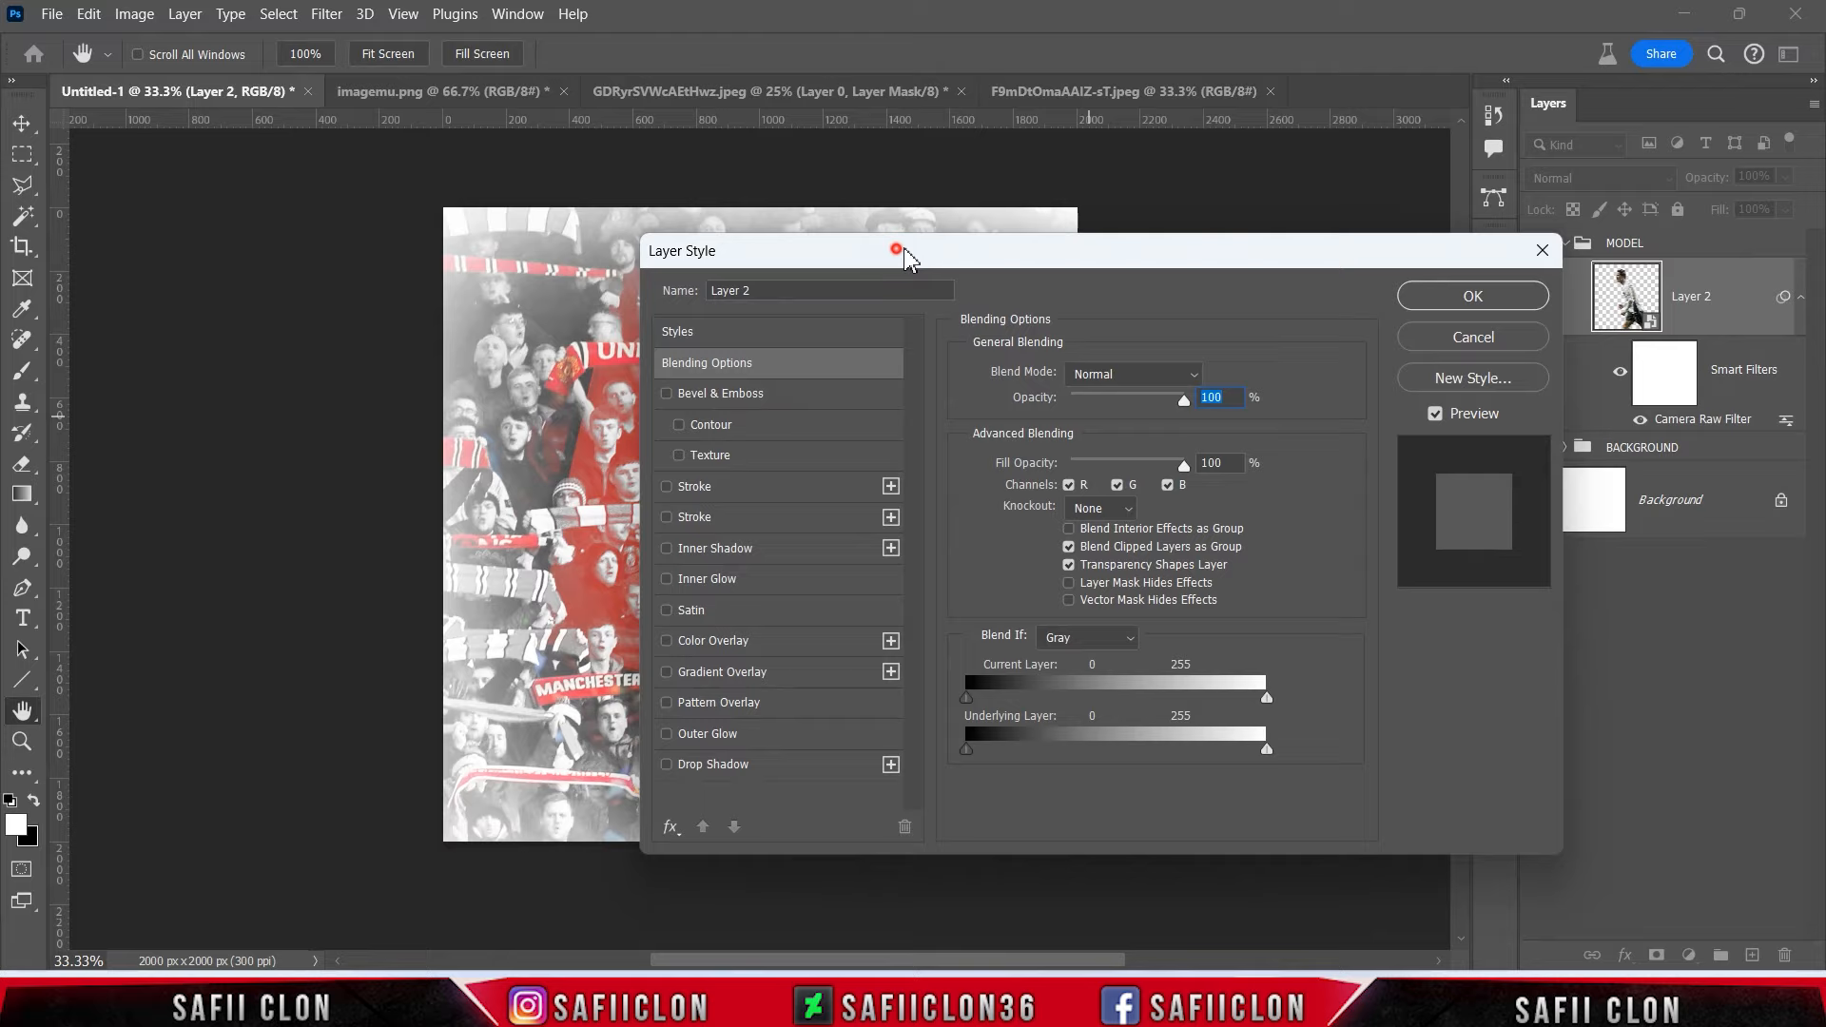
{"action": "left_click_drag", "start_coordinate": [912, 246], "coordinate": [1257, 227]}
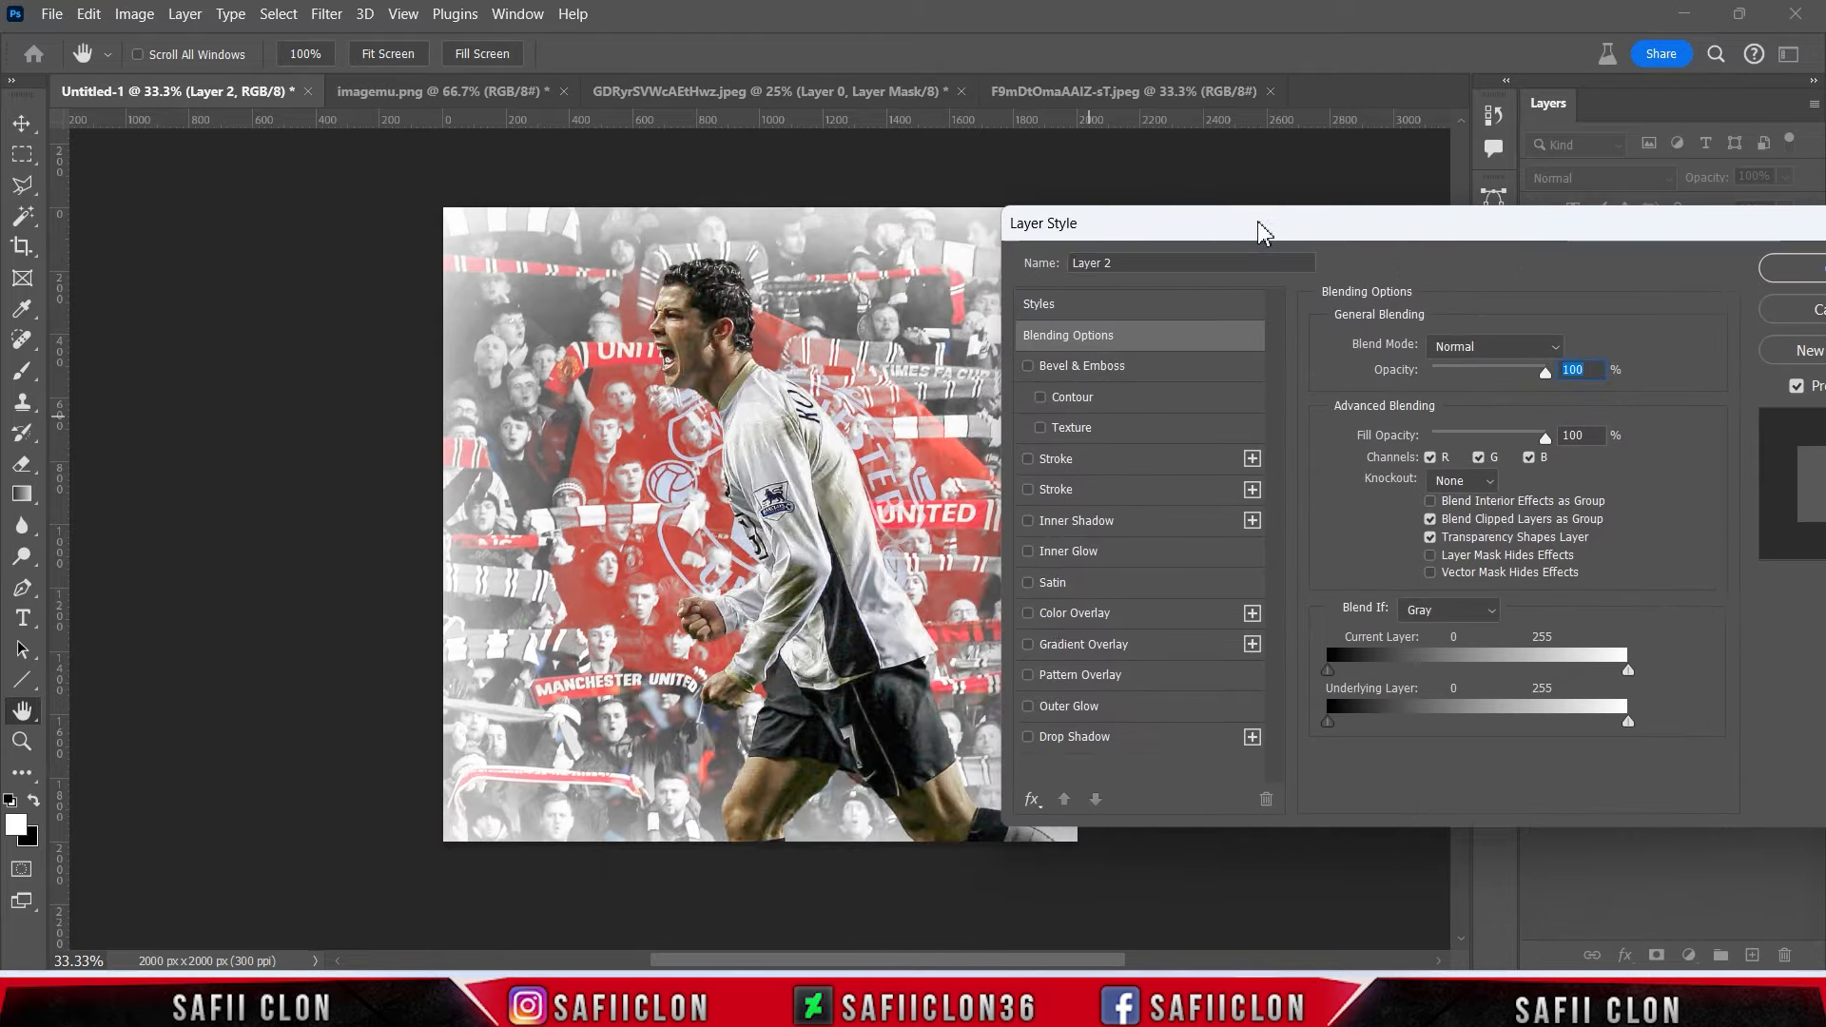
{"action": "left_click", "coordinate": [1132, 528]}
{"action": "left_click", "coordinate": [1490, 351]}
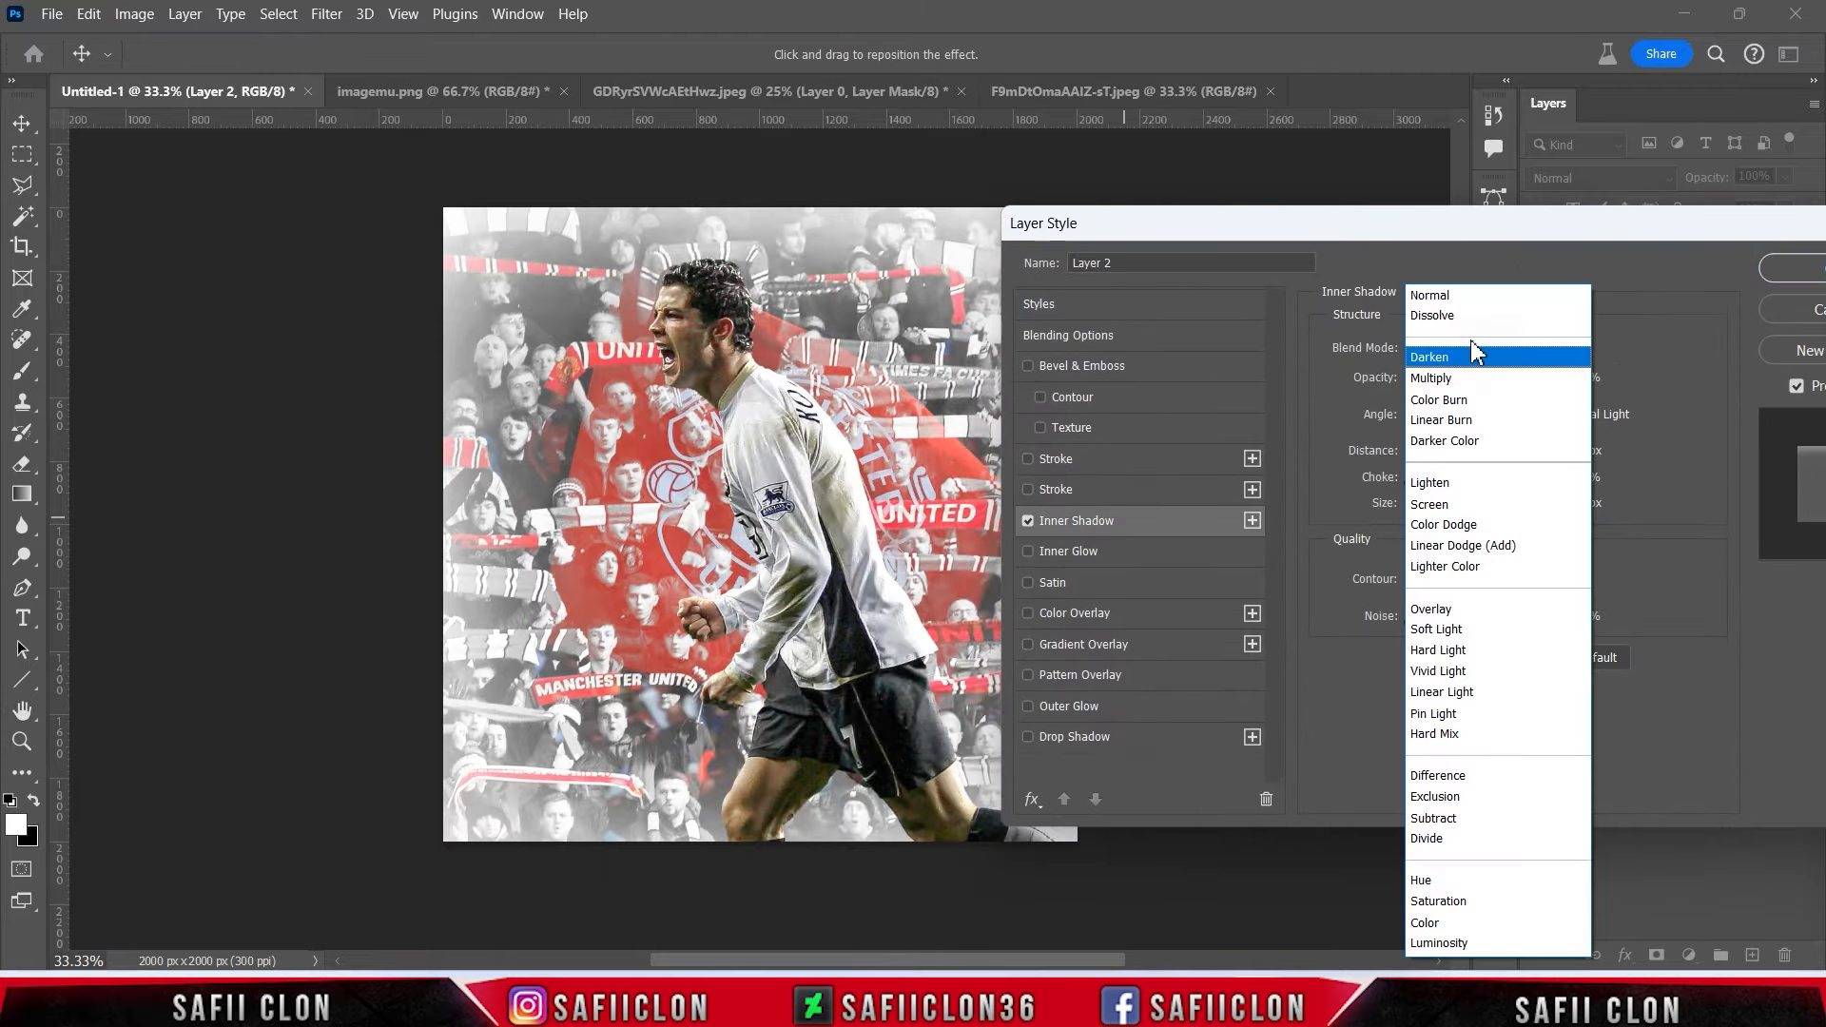
{"action": "left_click", "coordinate": [1471, 526]}
{"action": "left_click", "coordinate": [1565, 360]}
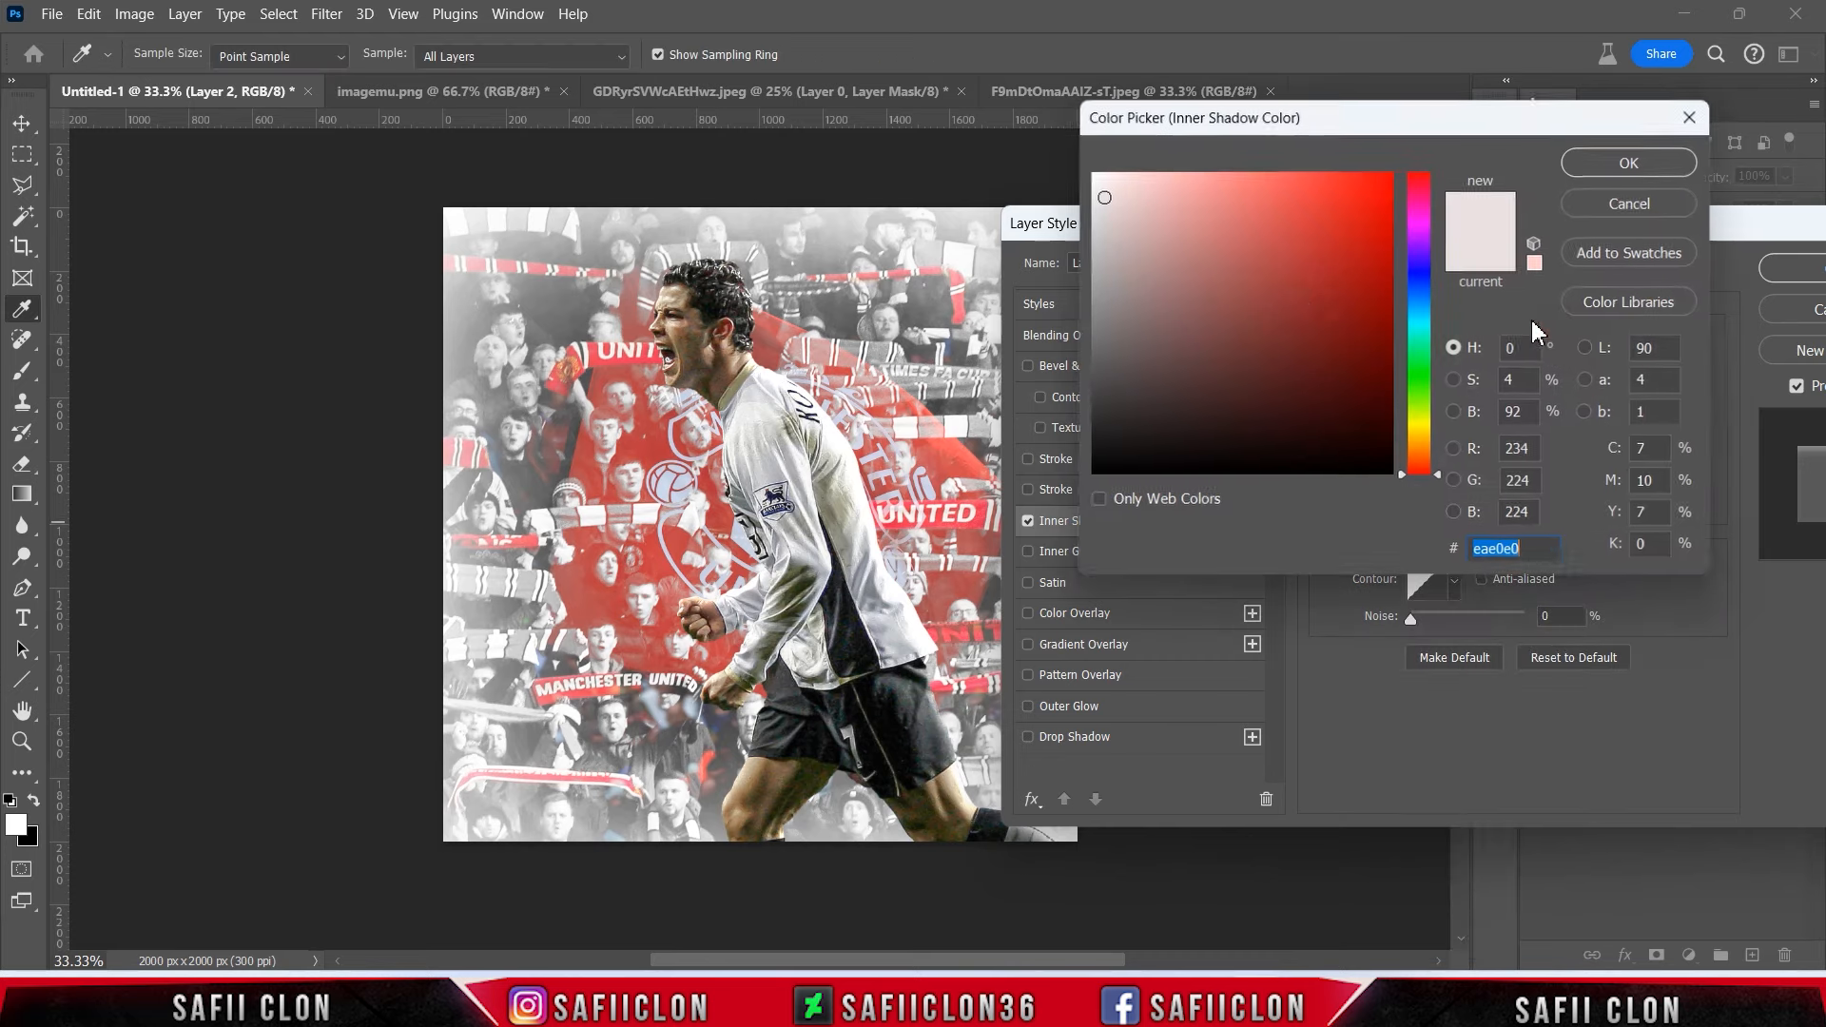
{"action": "left_click", "coordinate": [1629, 163]}
Set the Inner Shadow to opacity 52%, angle 48°, distance 23 px, choke 0% and size 38 px, apply it, and compare before and after.
{"action": "left_click_drag", "start_coordinate": [1470, 385], "coordinate": [1470, 390]}
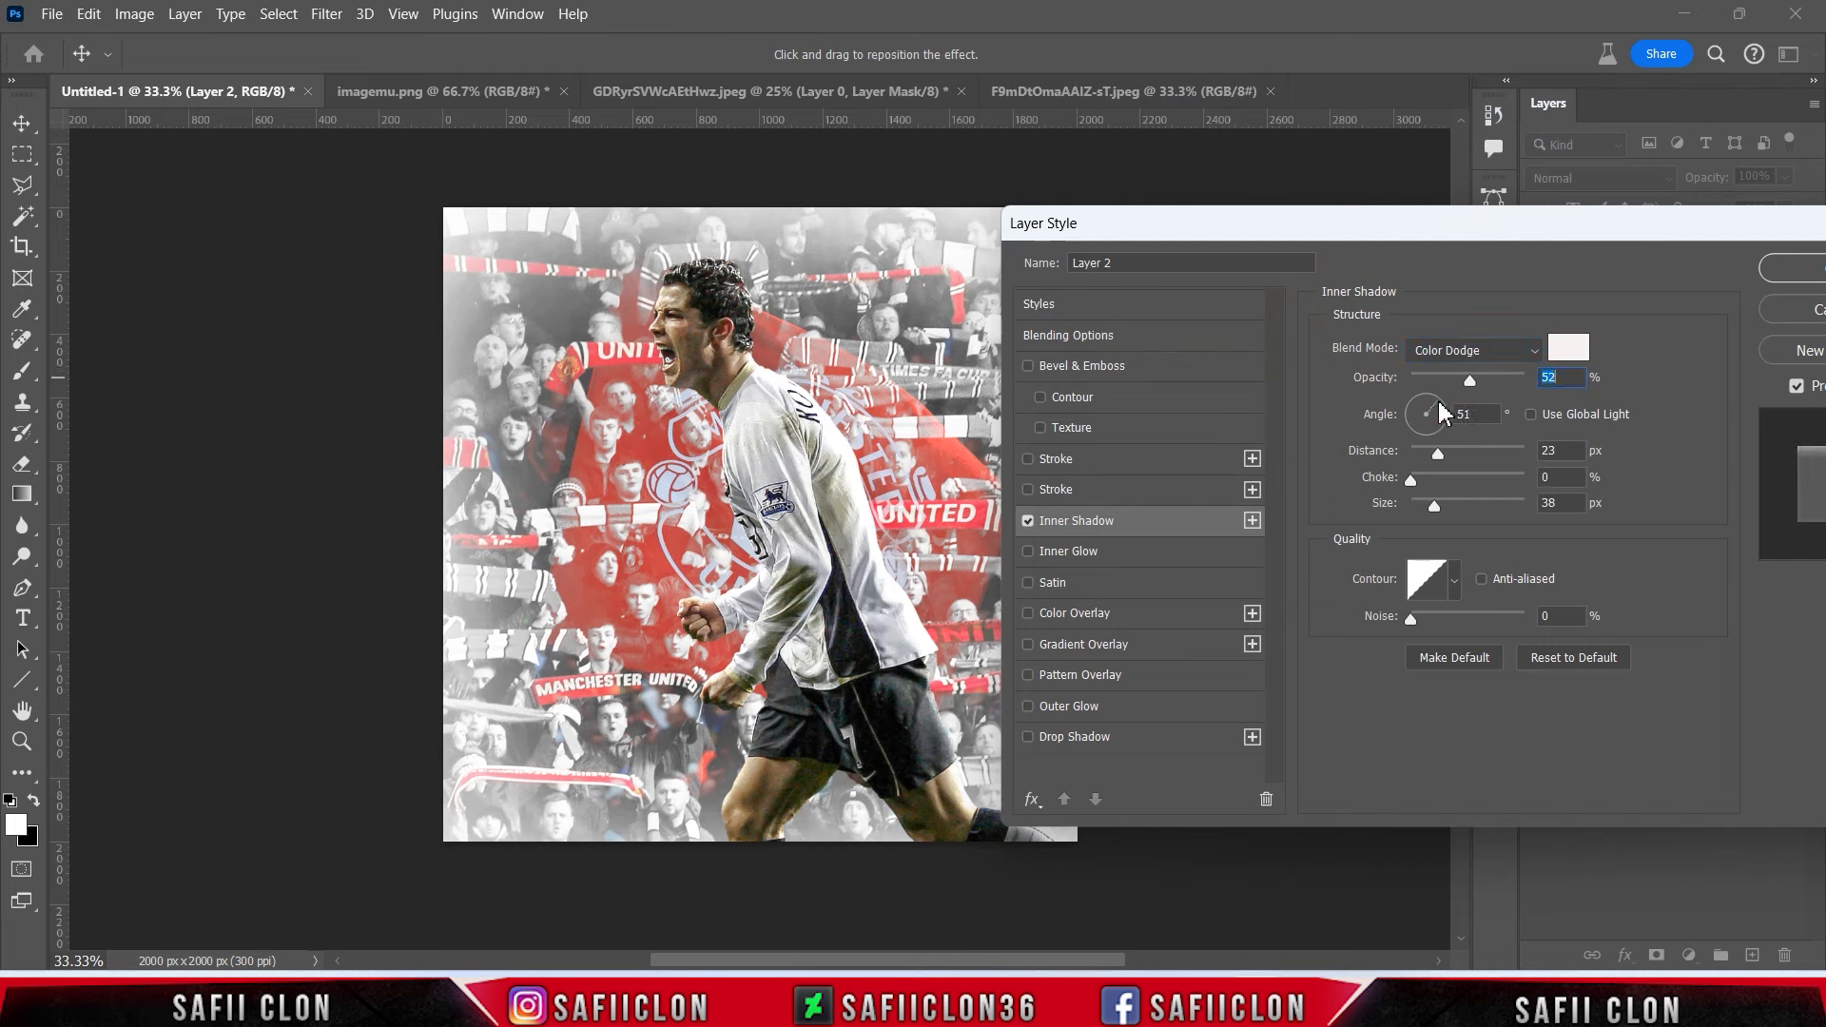
{"action": "left_click", "coordinate": [1441, 403]}
{"action": "left_click_drag", "start_coordinate": [1443, 460], "coordinate": [1453, 458]}
{"action": "left_click", "coordinate": [1438, 453]}
{"action": "left_click", "coordinate": [1409, 489]}
{"action": "left_click_drag", "start_coordinate": [1437, 506], "coordinate": [1435, 505]}
{"action": "left_click_drag", "start_coordinate": [1571, 246], "coordinate": [1226, 250]}
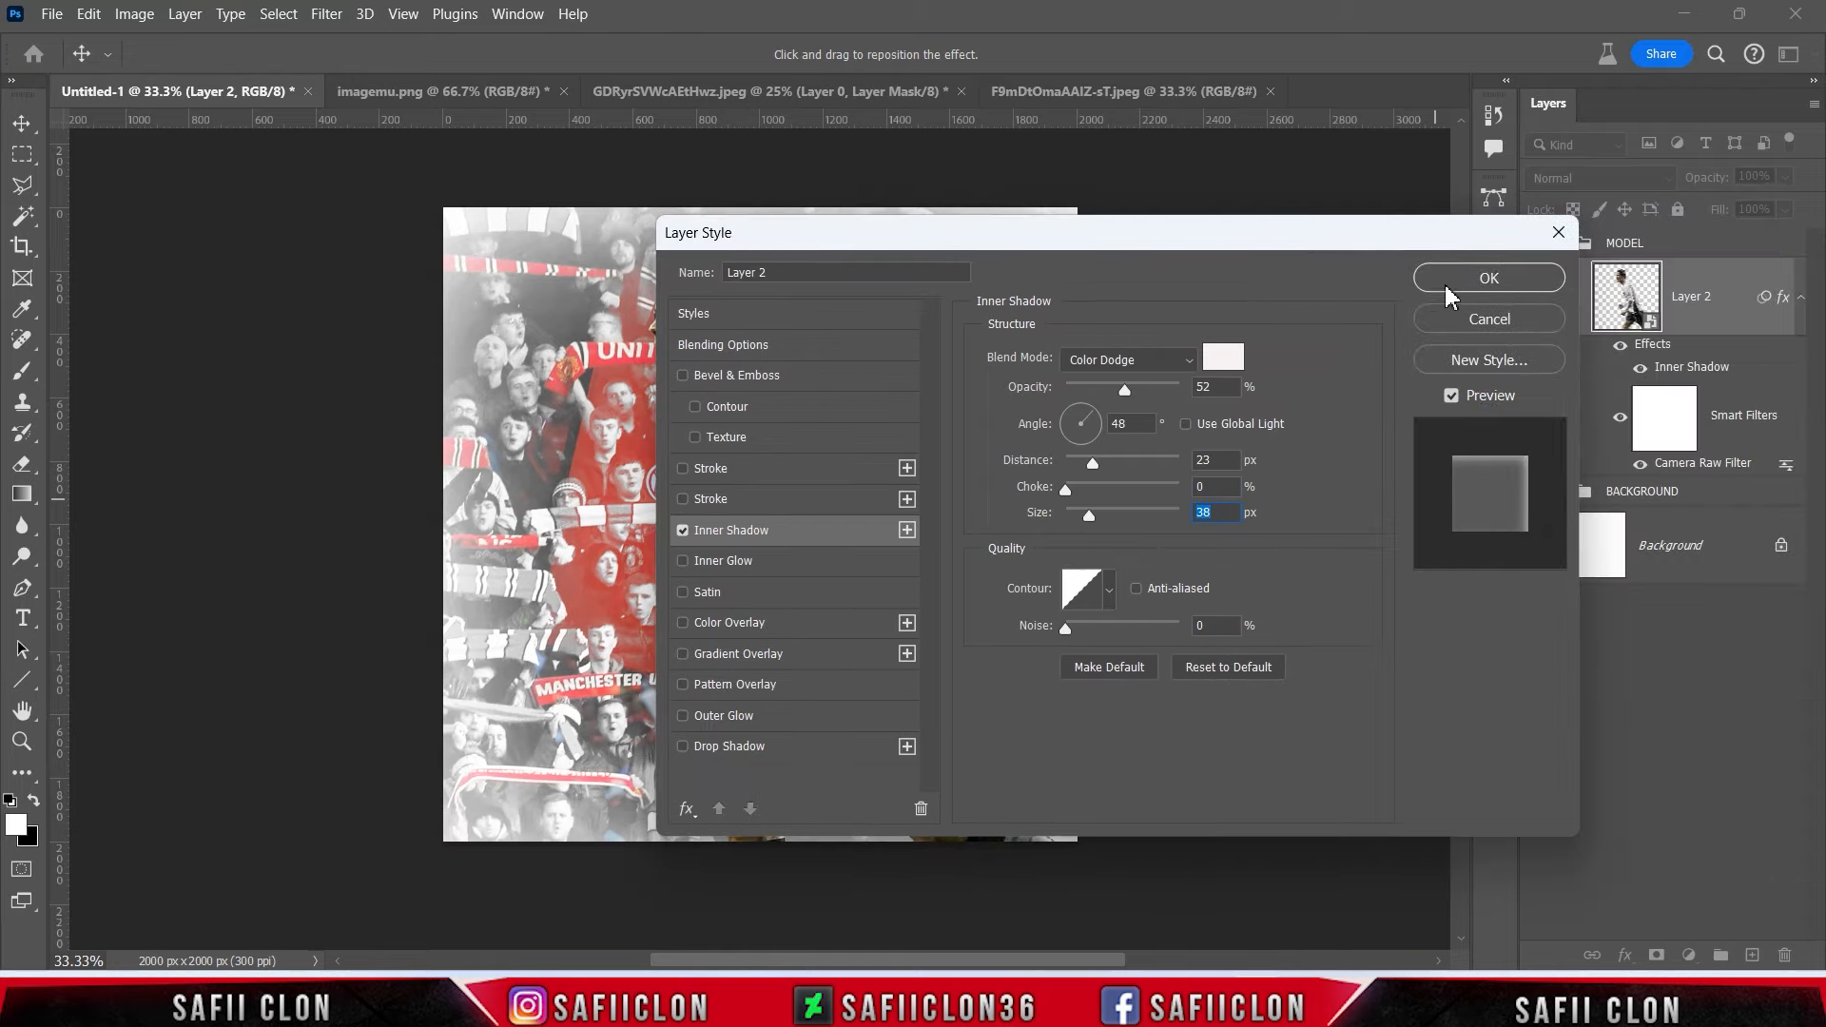
{"action": "left_click", "coordinate": [1489, 280]}
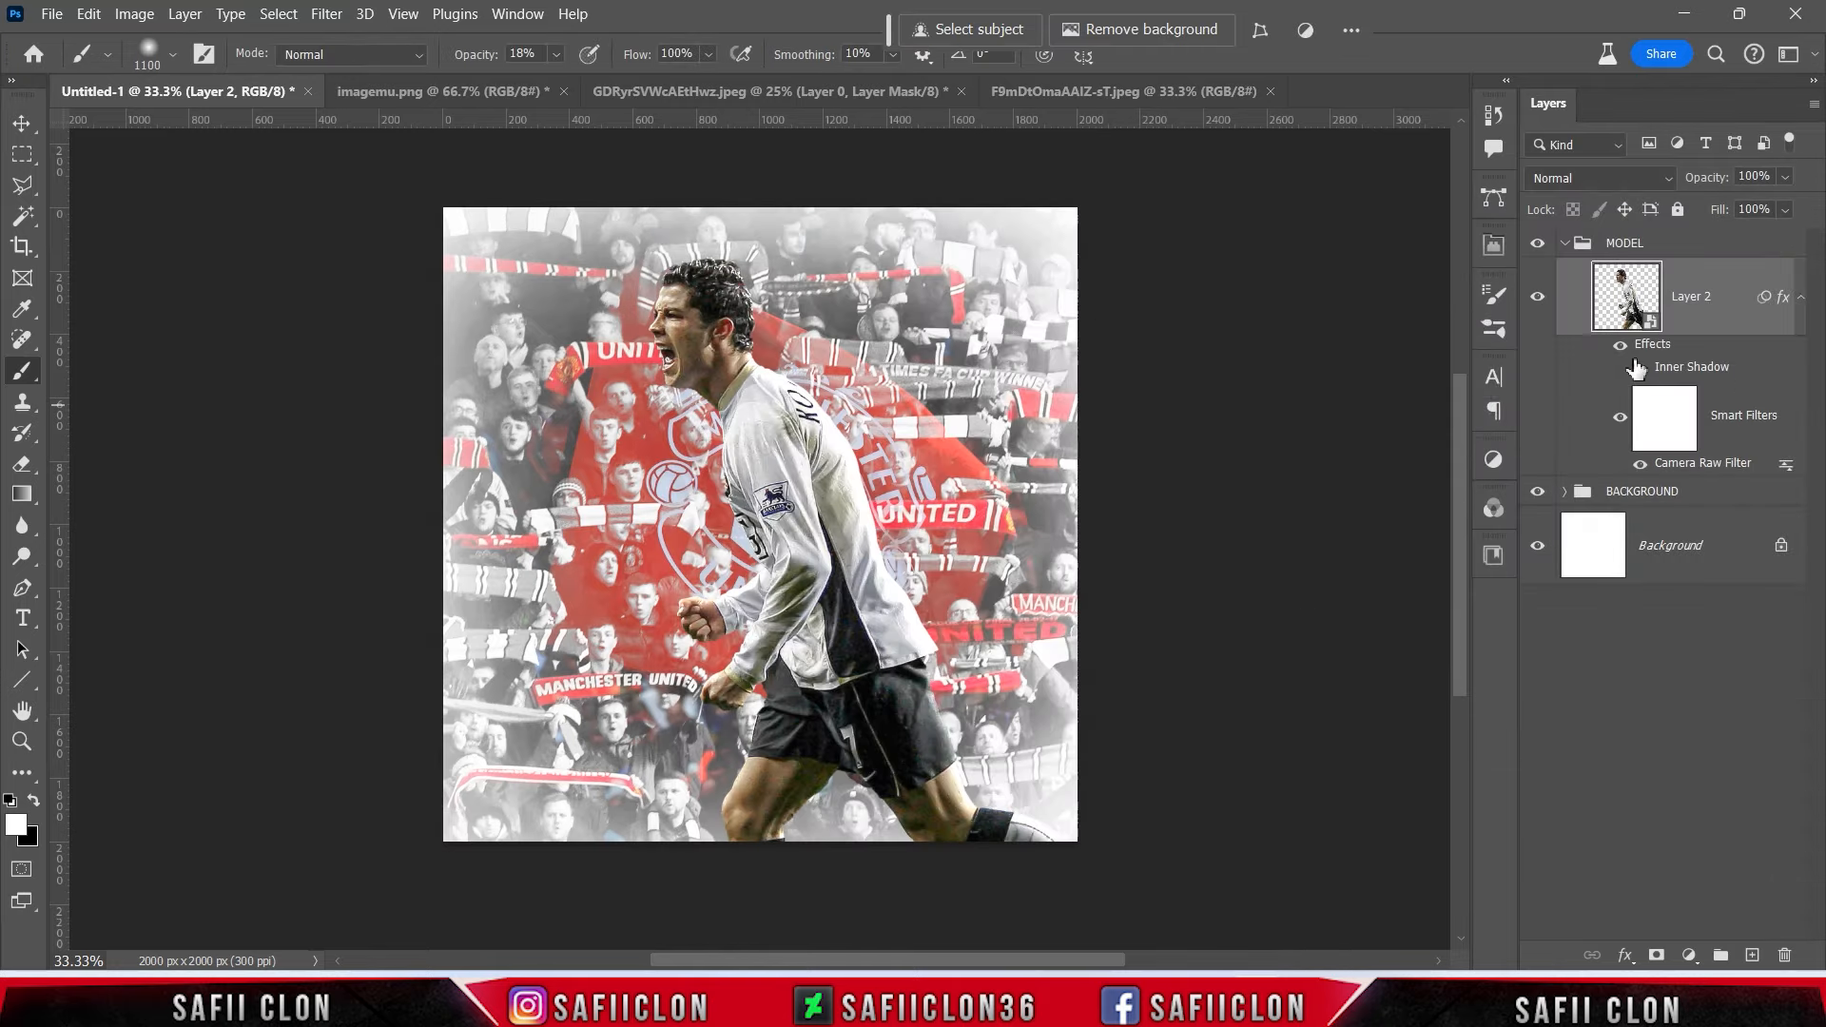
{"action": "left_click", "coordinate": [1621, 348]}
{"action": "left_click", "coordinate": [1621, 348]}
{"action": "left_click", "coordinate": [1622, 348]}
{"action": "left_click", "coordinate": [1622, 348]}
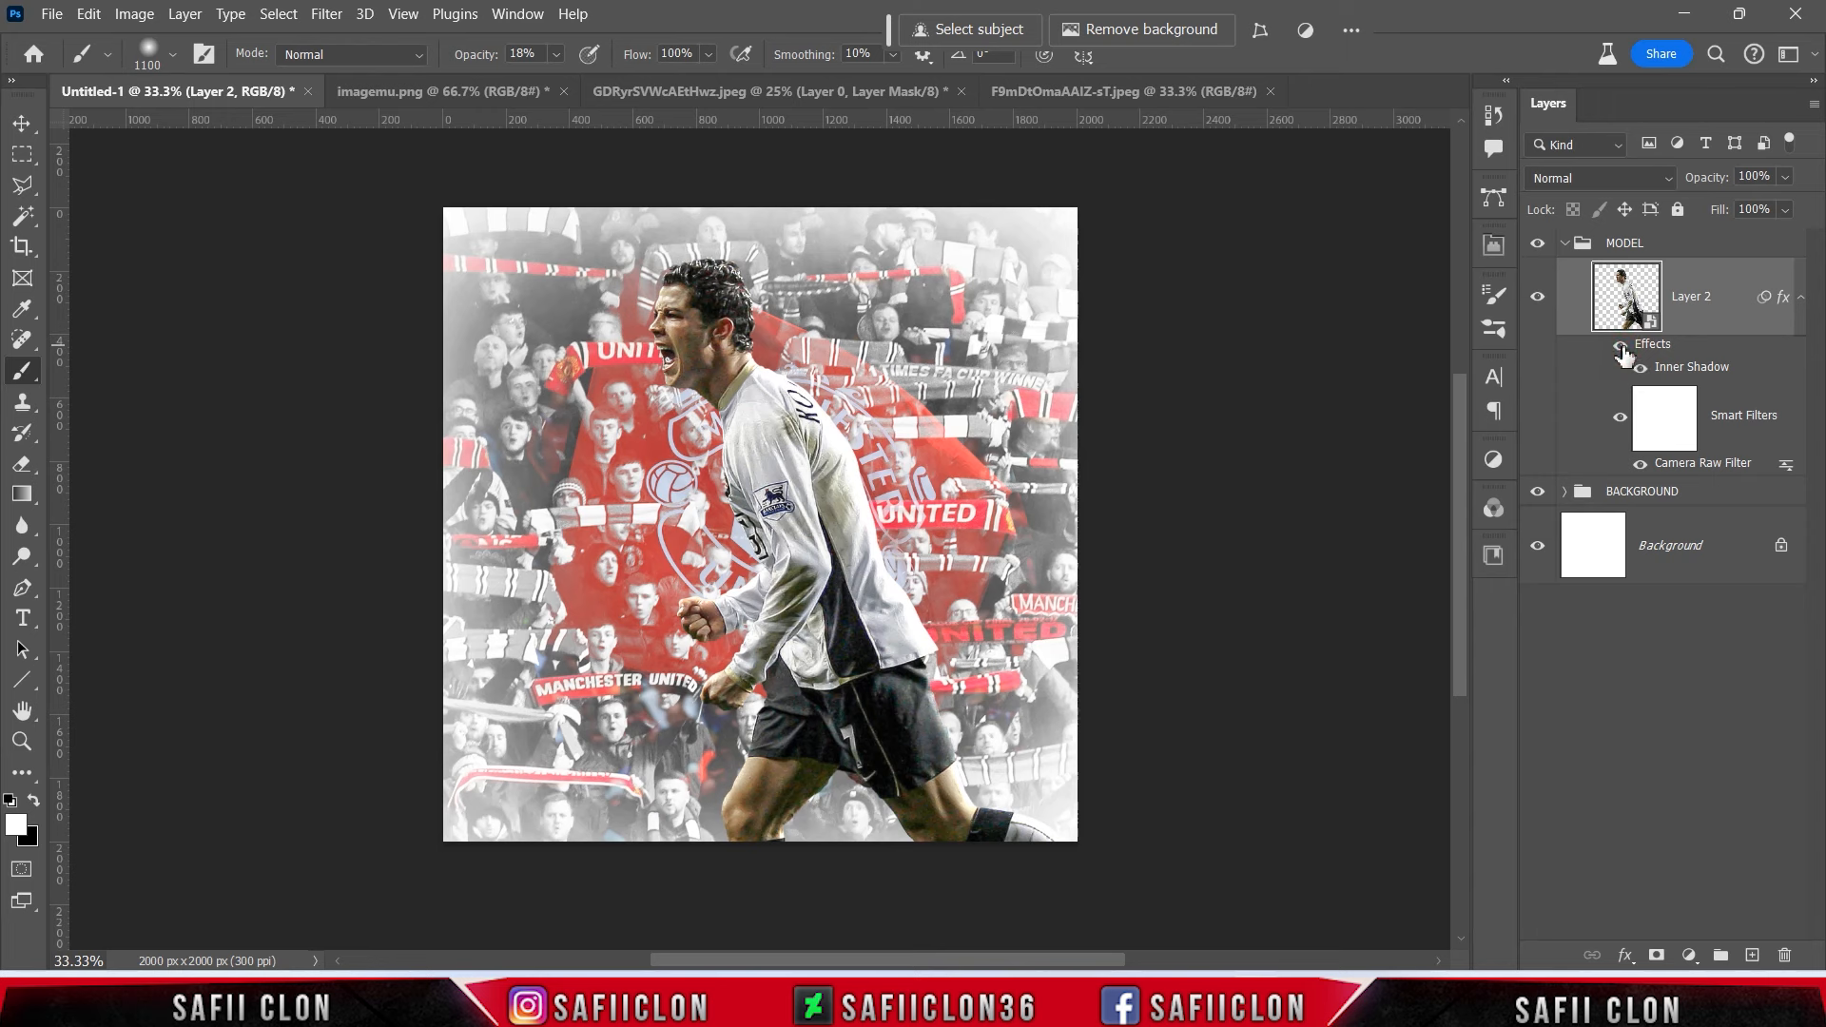
Clip a Brightness/Contrast adjustment to the player, raise its Brightness slightly, and compare before and after.
{"action": "left_click", "coordinate": [1722, 278]}
{"action": "left_click", "coordinate": [1693, 953]}
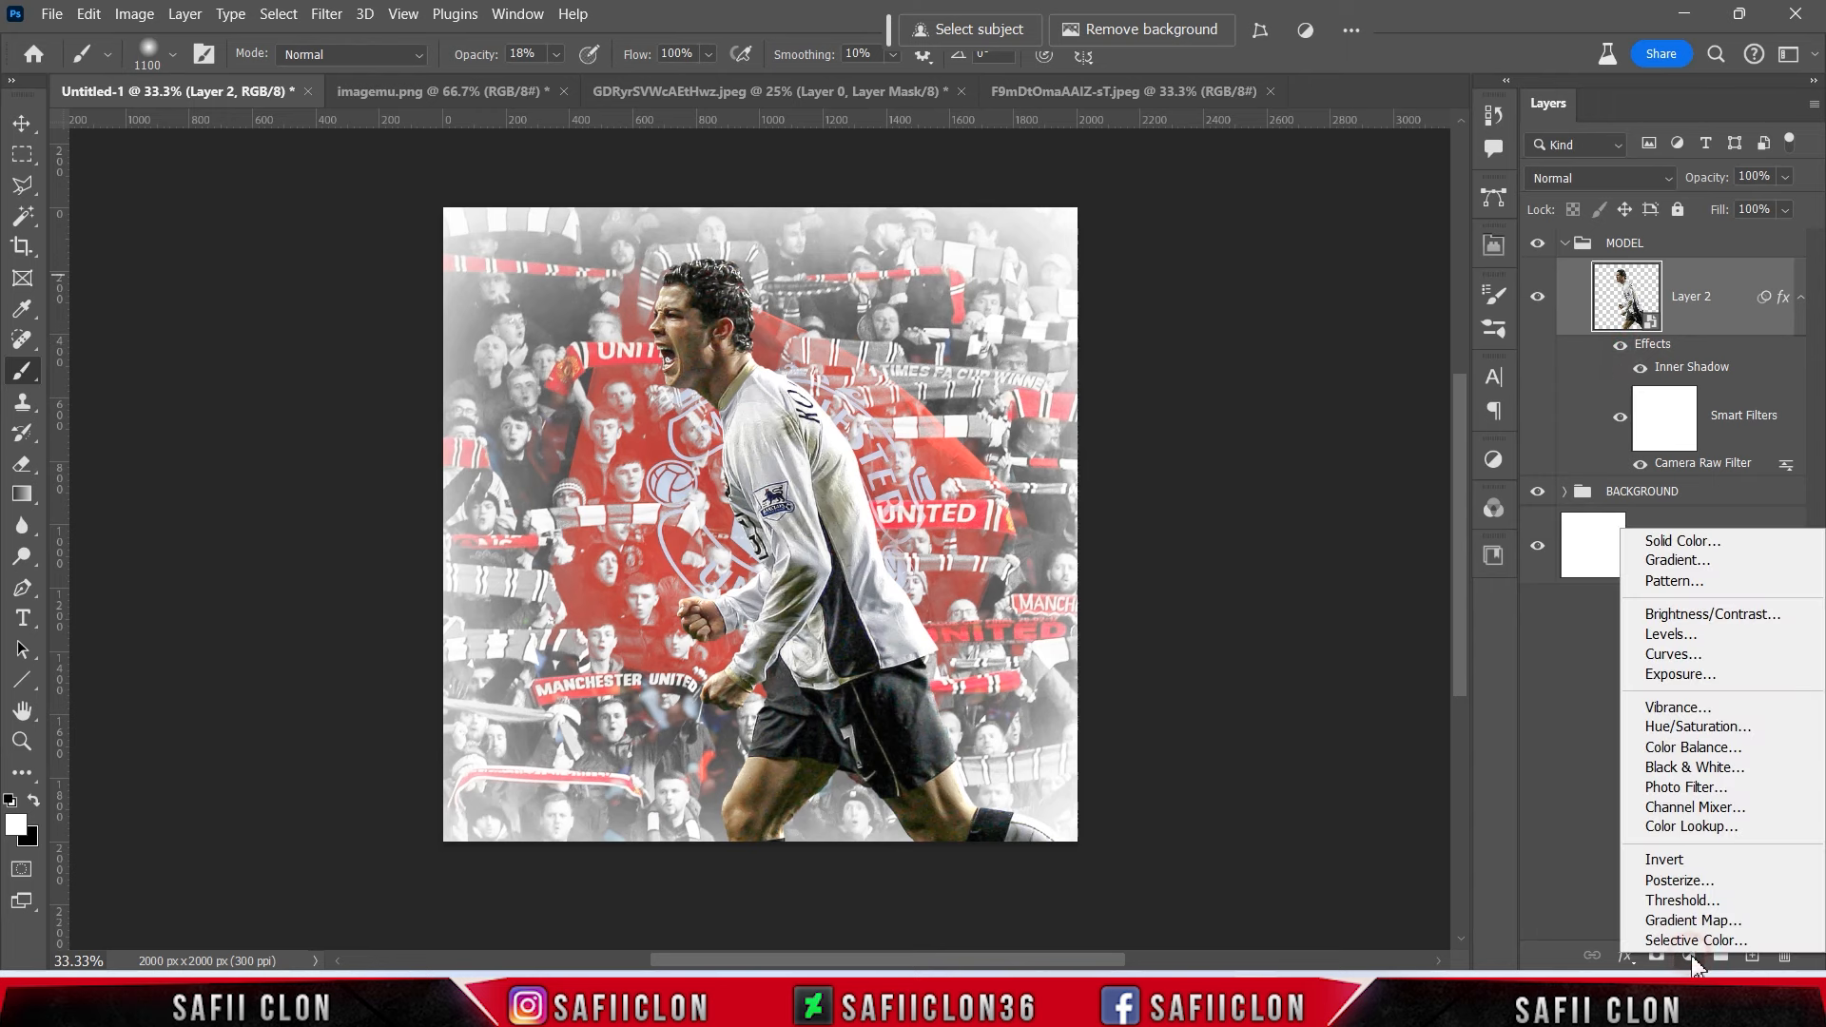
{"action": "left_click", "coordinate": [1686, 616]}
{"action": "left_click", "coordinate": [1289, 795]}
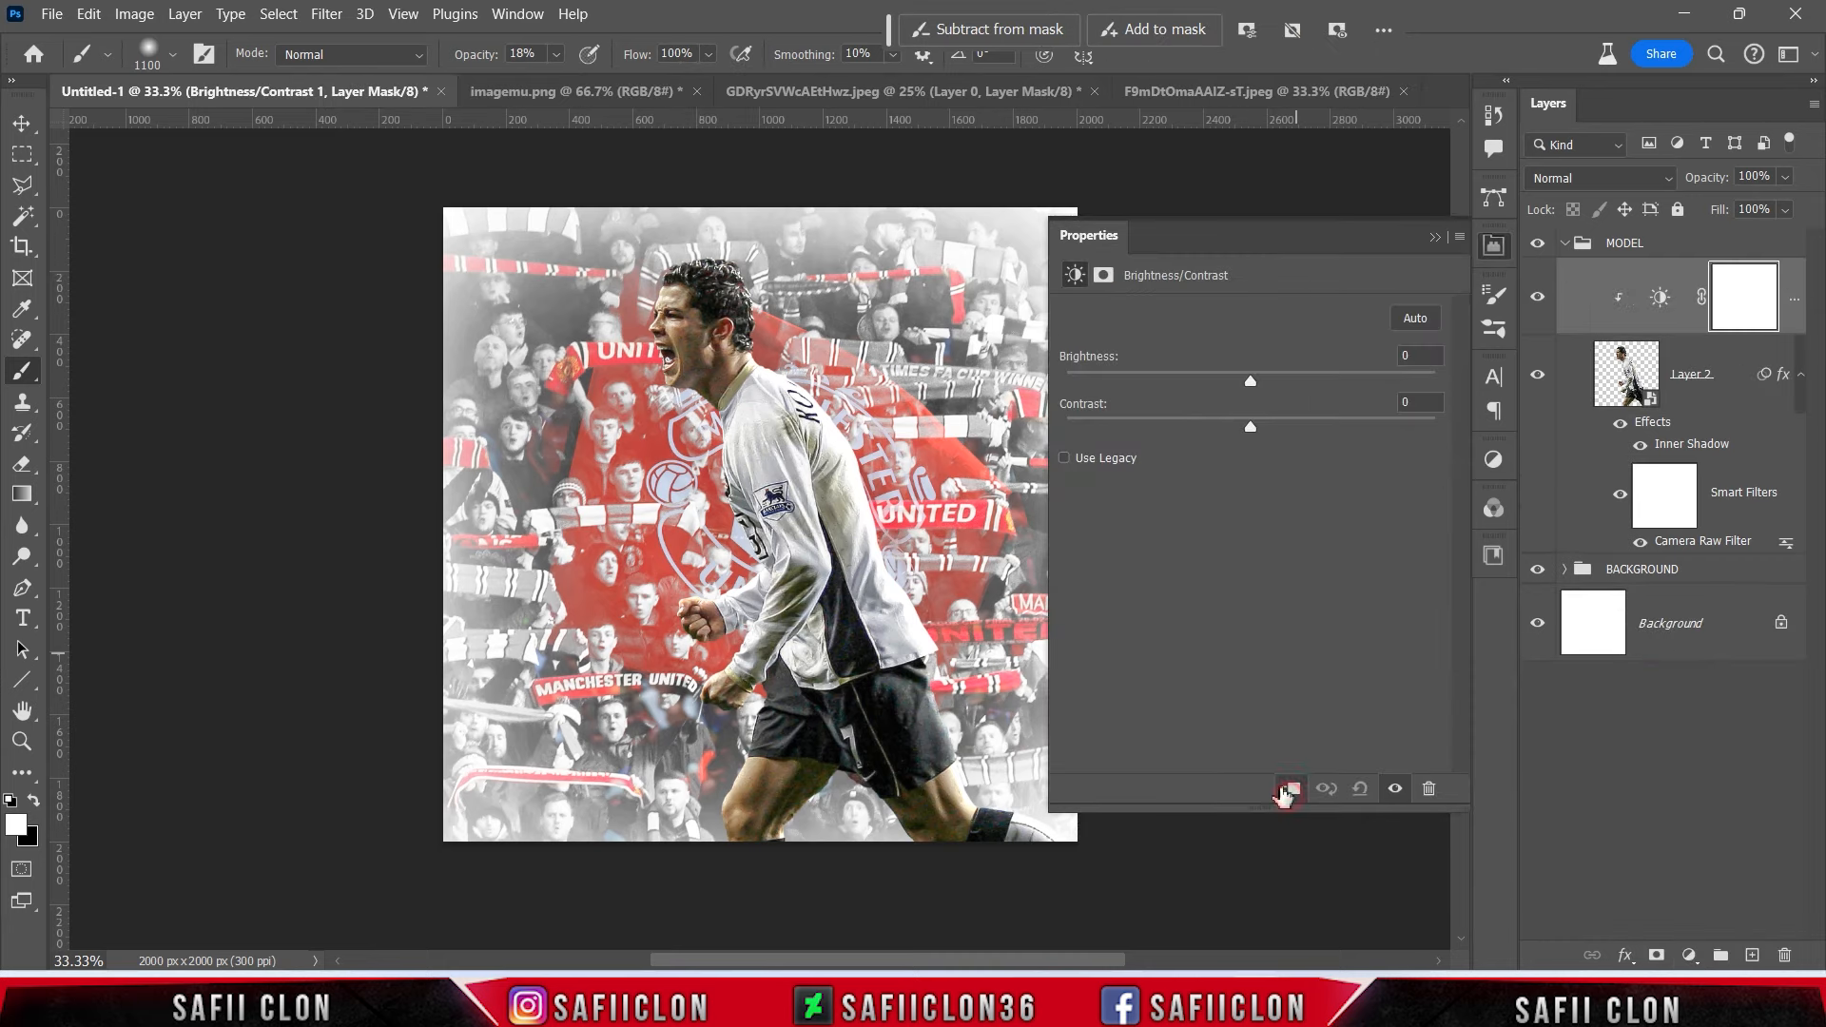
{"action": "left_click_drag", "start_coordinate": [1257, 394], "coordinate": [1281, 394]}
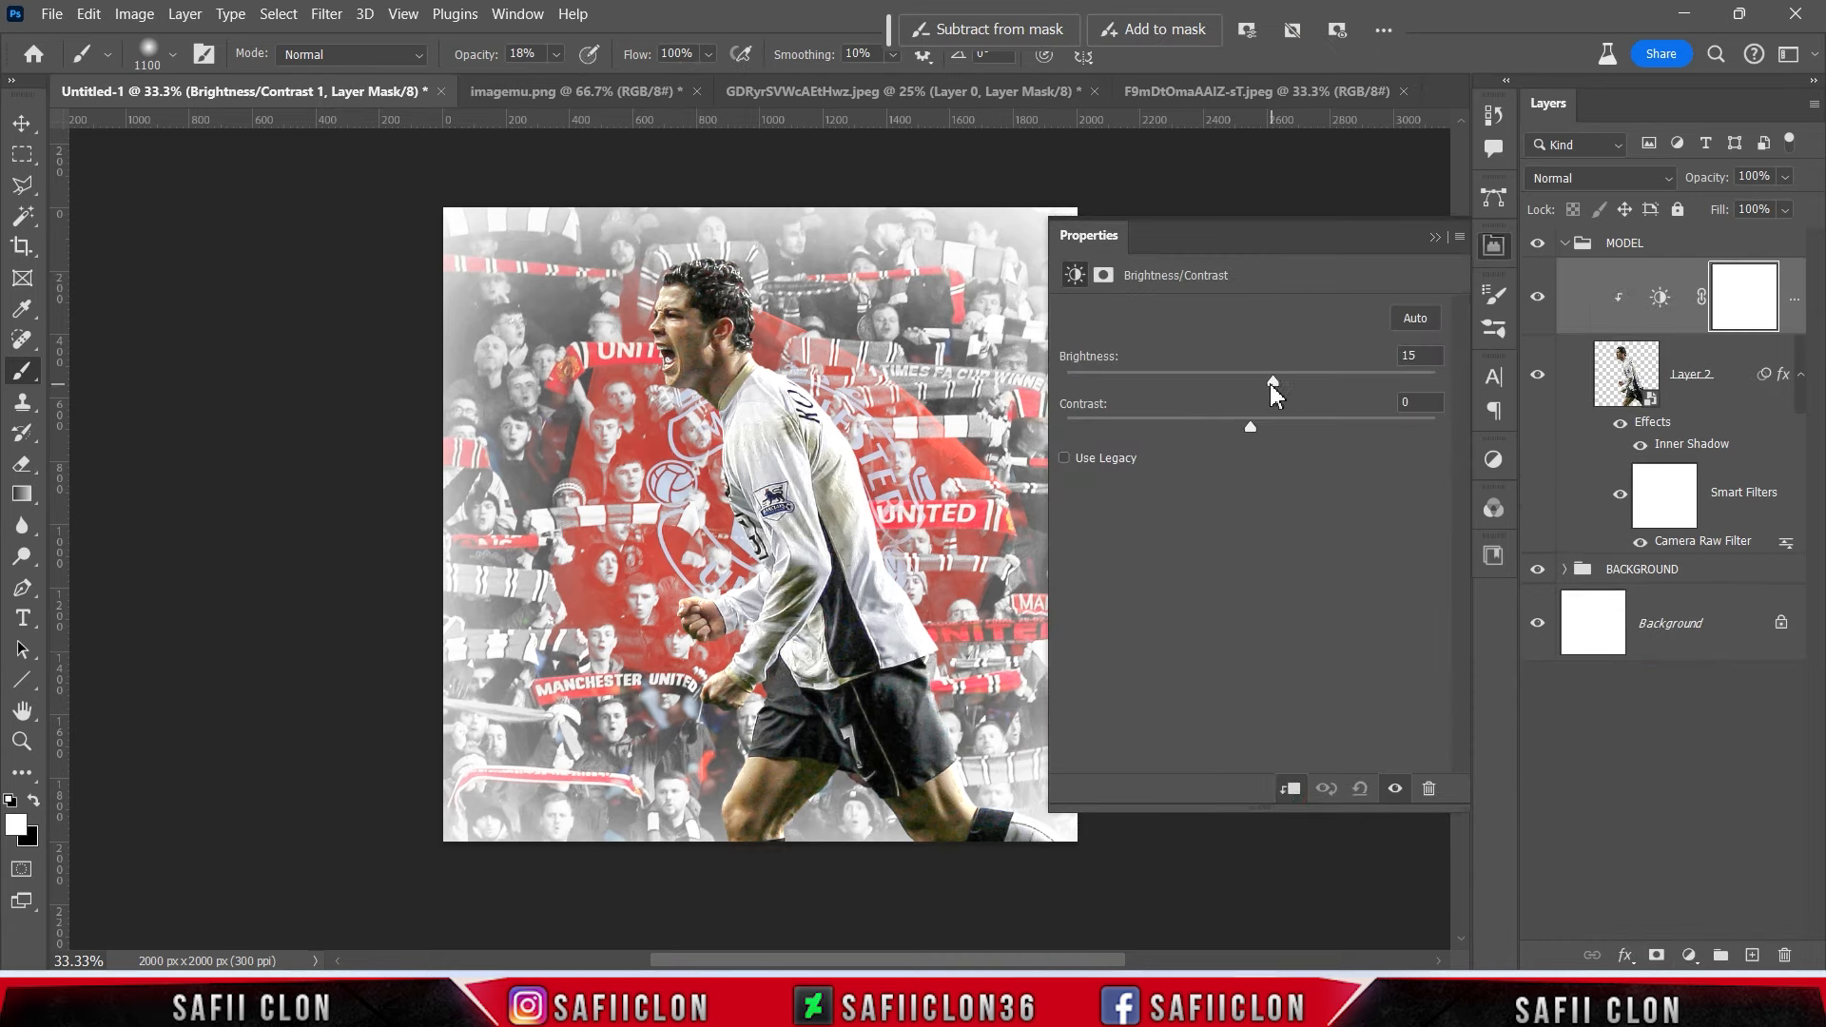
{"action": "left_click_drag", "start_coordinate": [1274, 384], "coordinate": [1277, 382]}
{"action": "left_click", "coordinate": [1435, 237]}
{"action": "left_click", "coordinate": [1538, 297]}
{"action": "left_click", "coordinate": [1538, 298]}
{"action": "left_click", "coordinate": [1538, 298]}
{"action": "left_click", "coordinate": [1539, 299]}
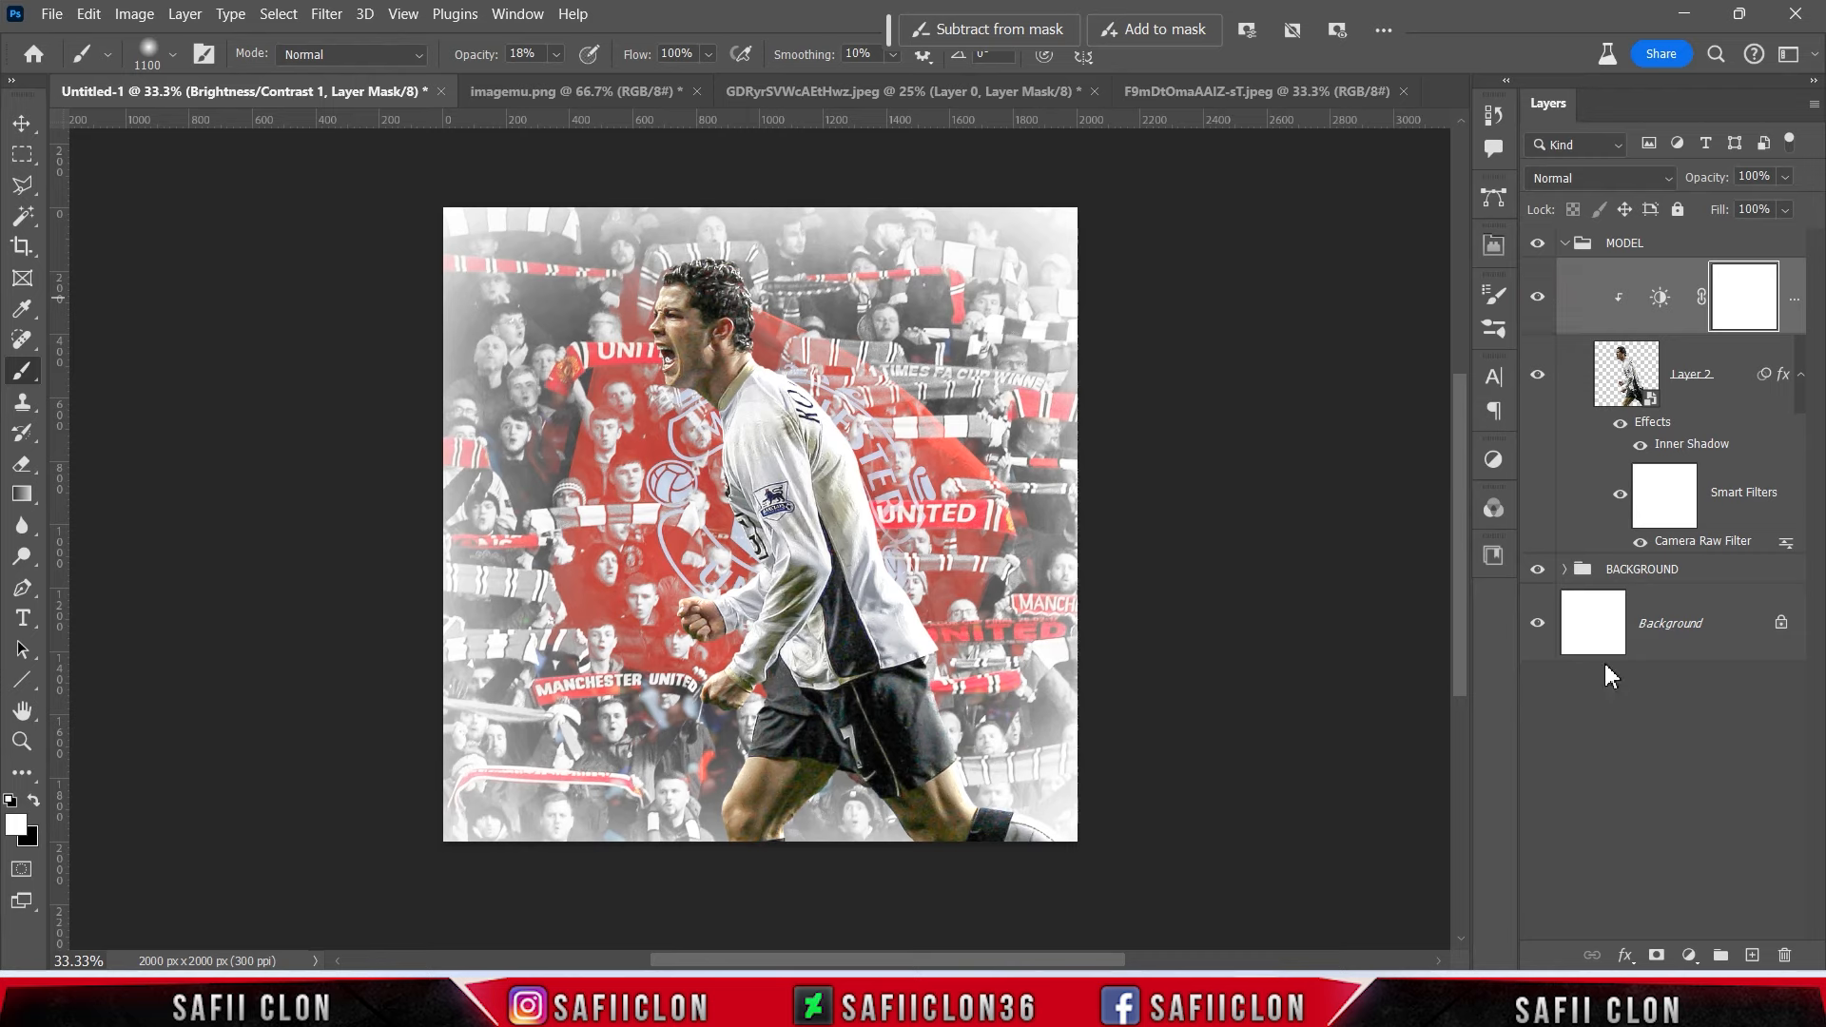
Clip a Curves adjustment to the player and place a midtone point at Input 130, Output 129.
{"action": "left_click", "coordinate": [1689, 955]}
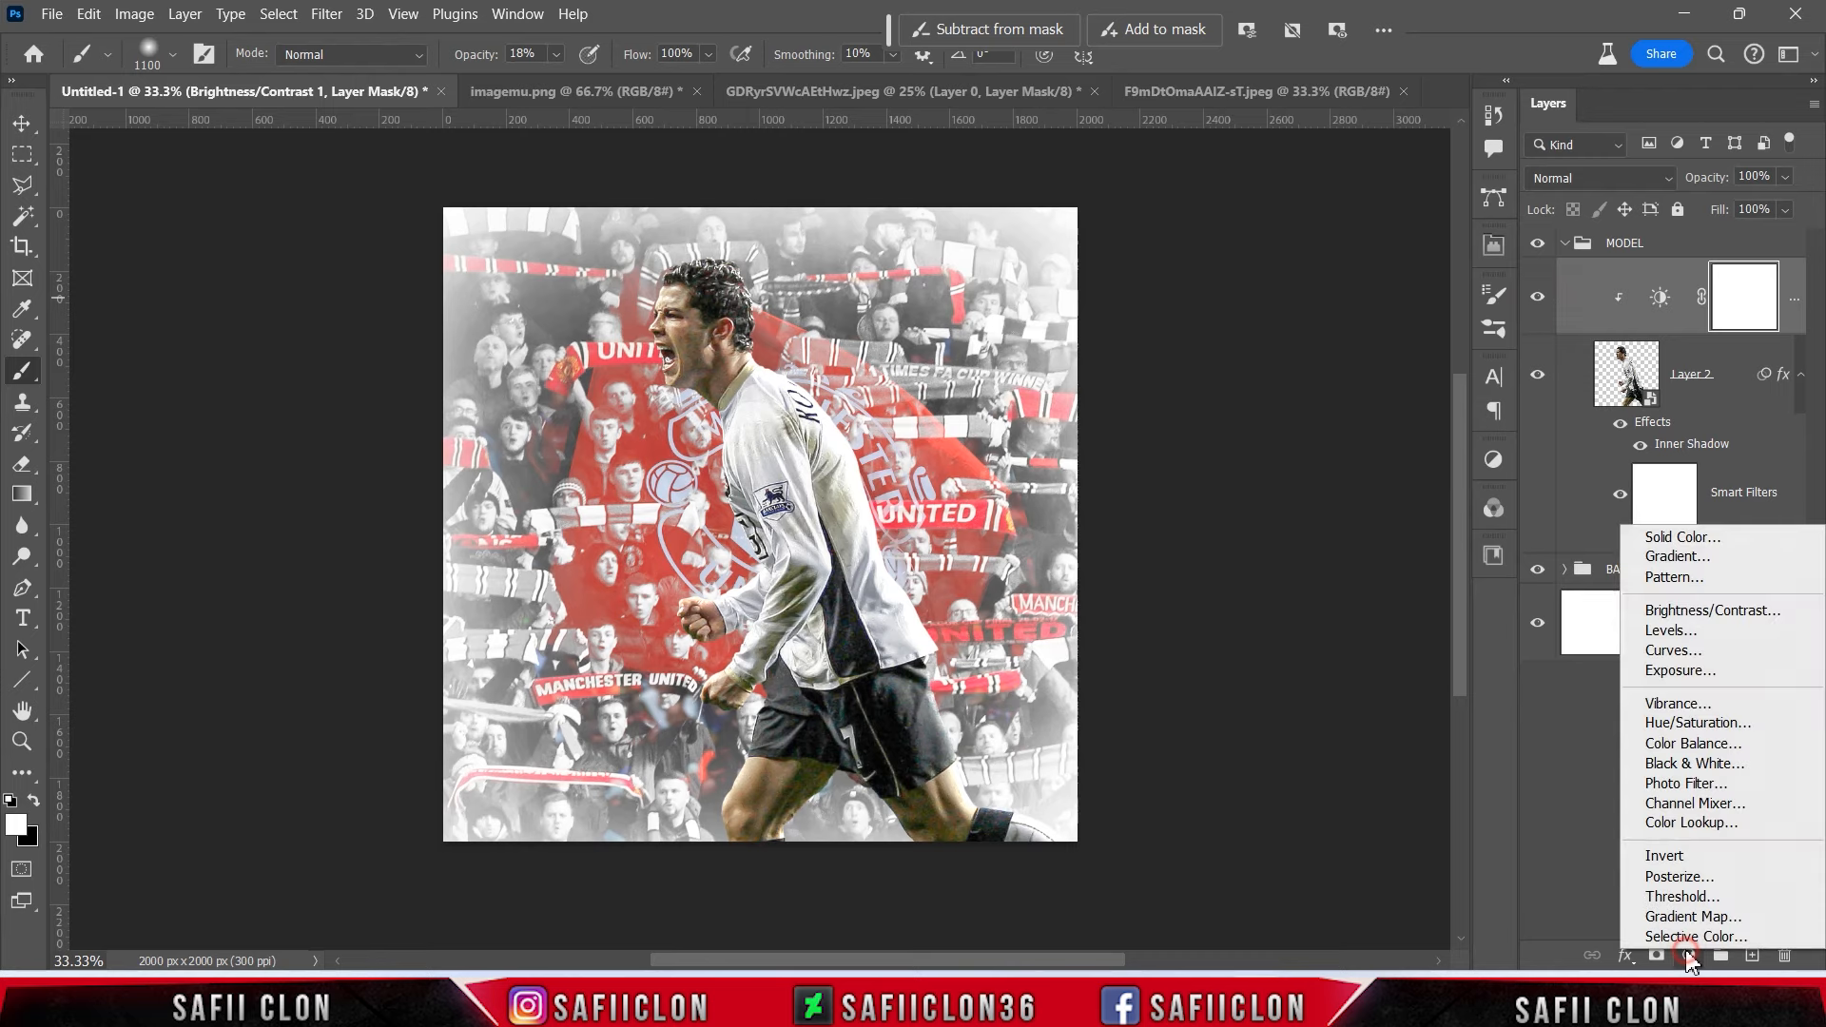
{"action": "left_click", "coordinate": [1676, 651]}
{"action": "left_click", "coordinate": [1291, 789]}
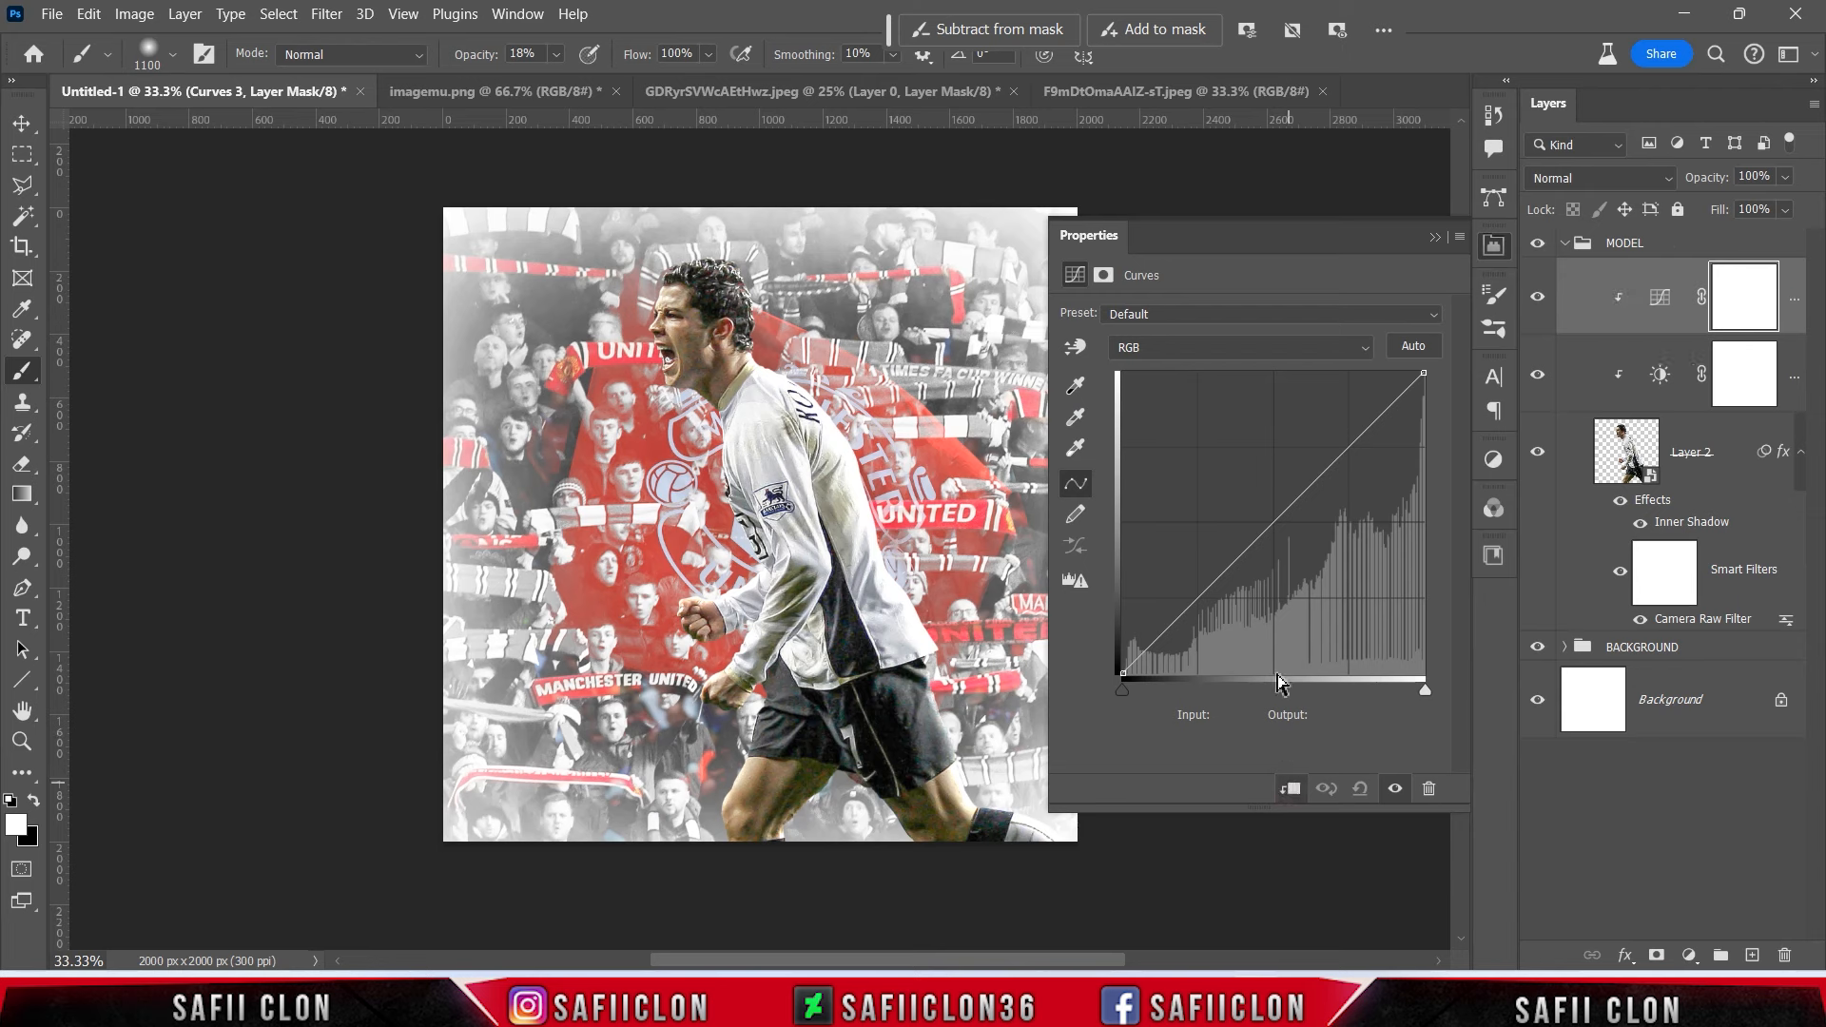
{"action": "left_click", "coordinate": [1275, 521]}
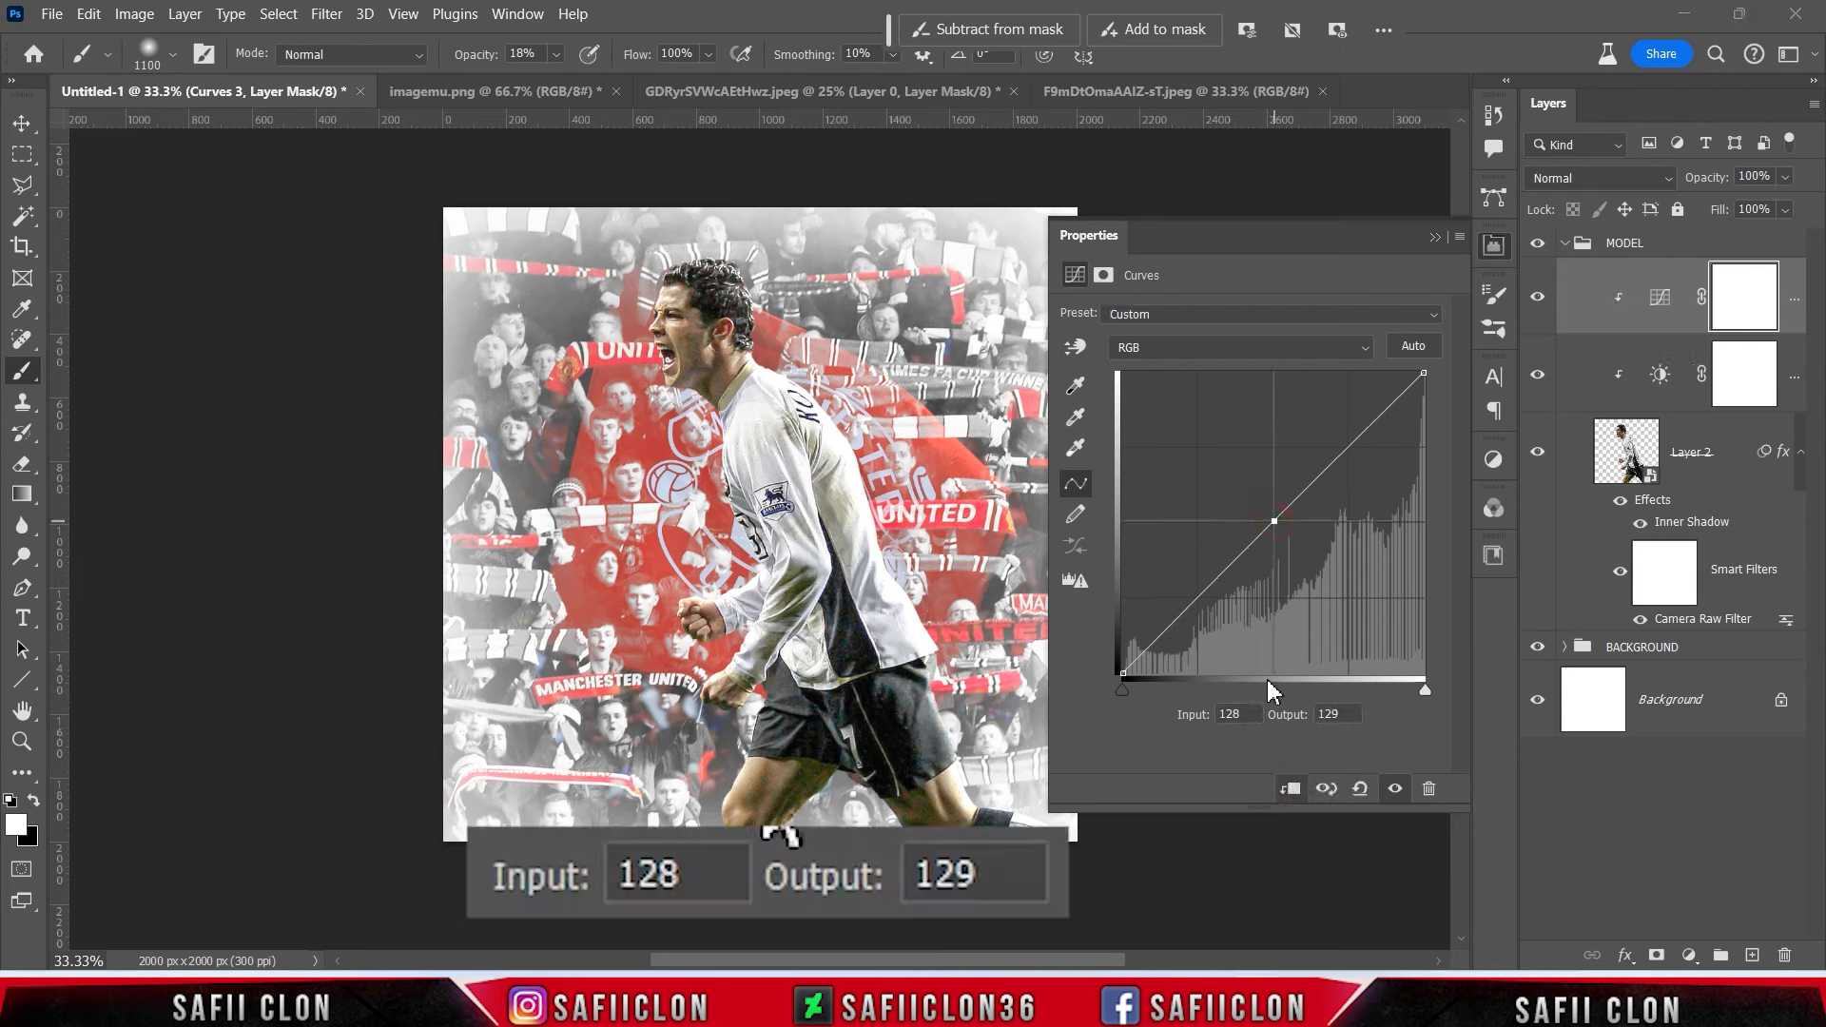
{"action": "type", "text": "130"}
{"action": "key", "text": "Tab"}
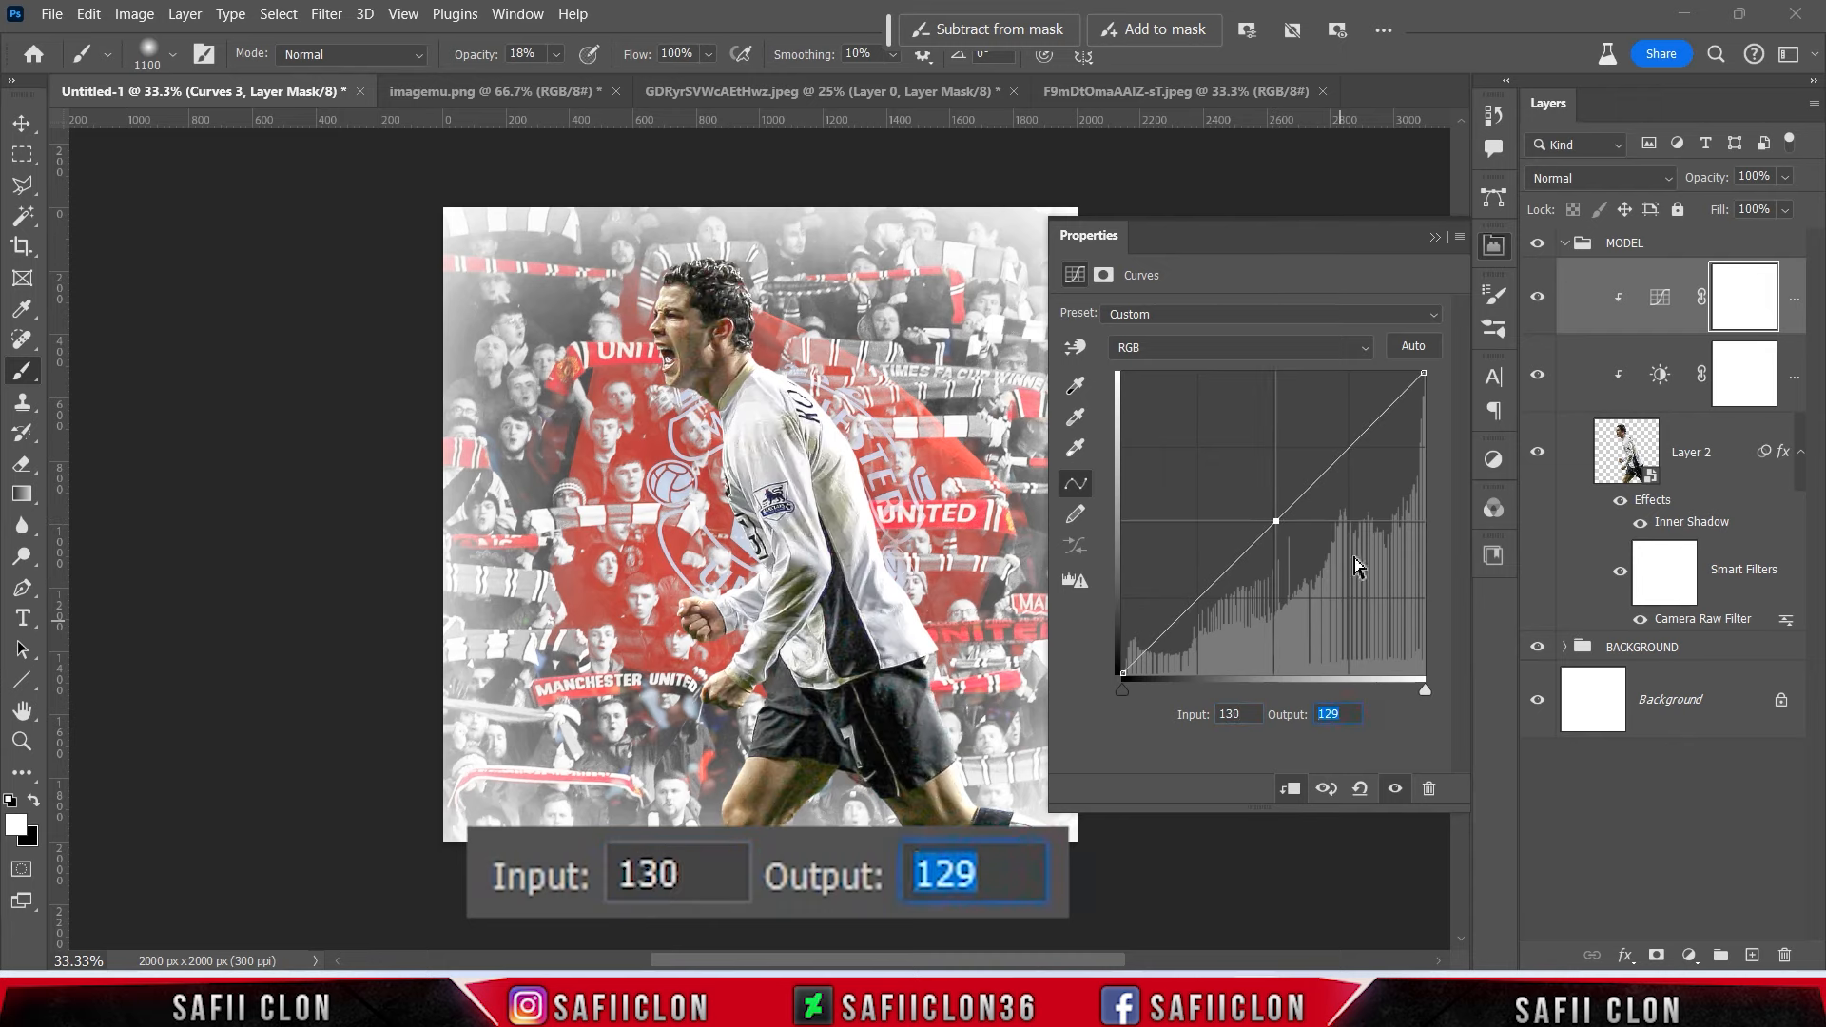
{"action": "type", "text": "129"}
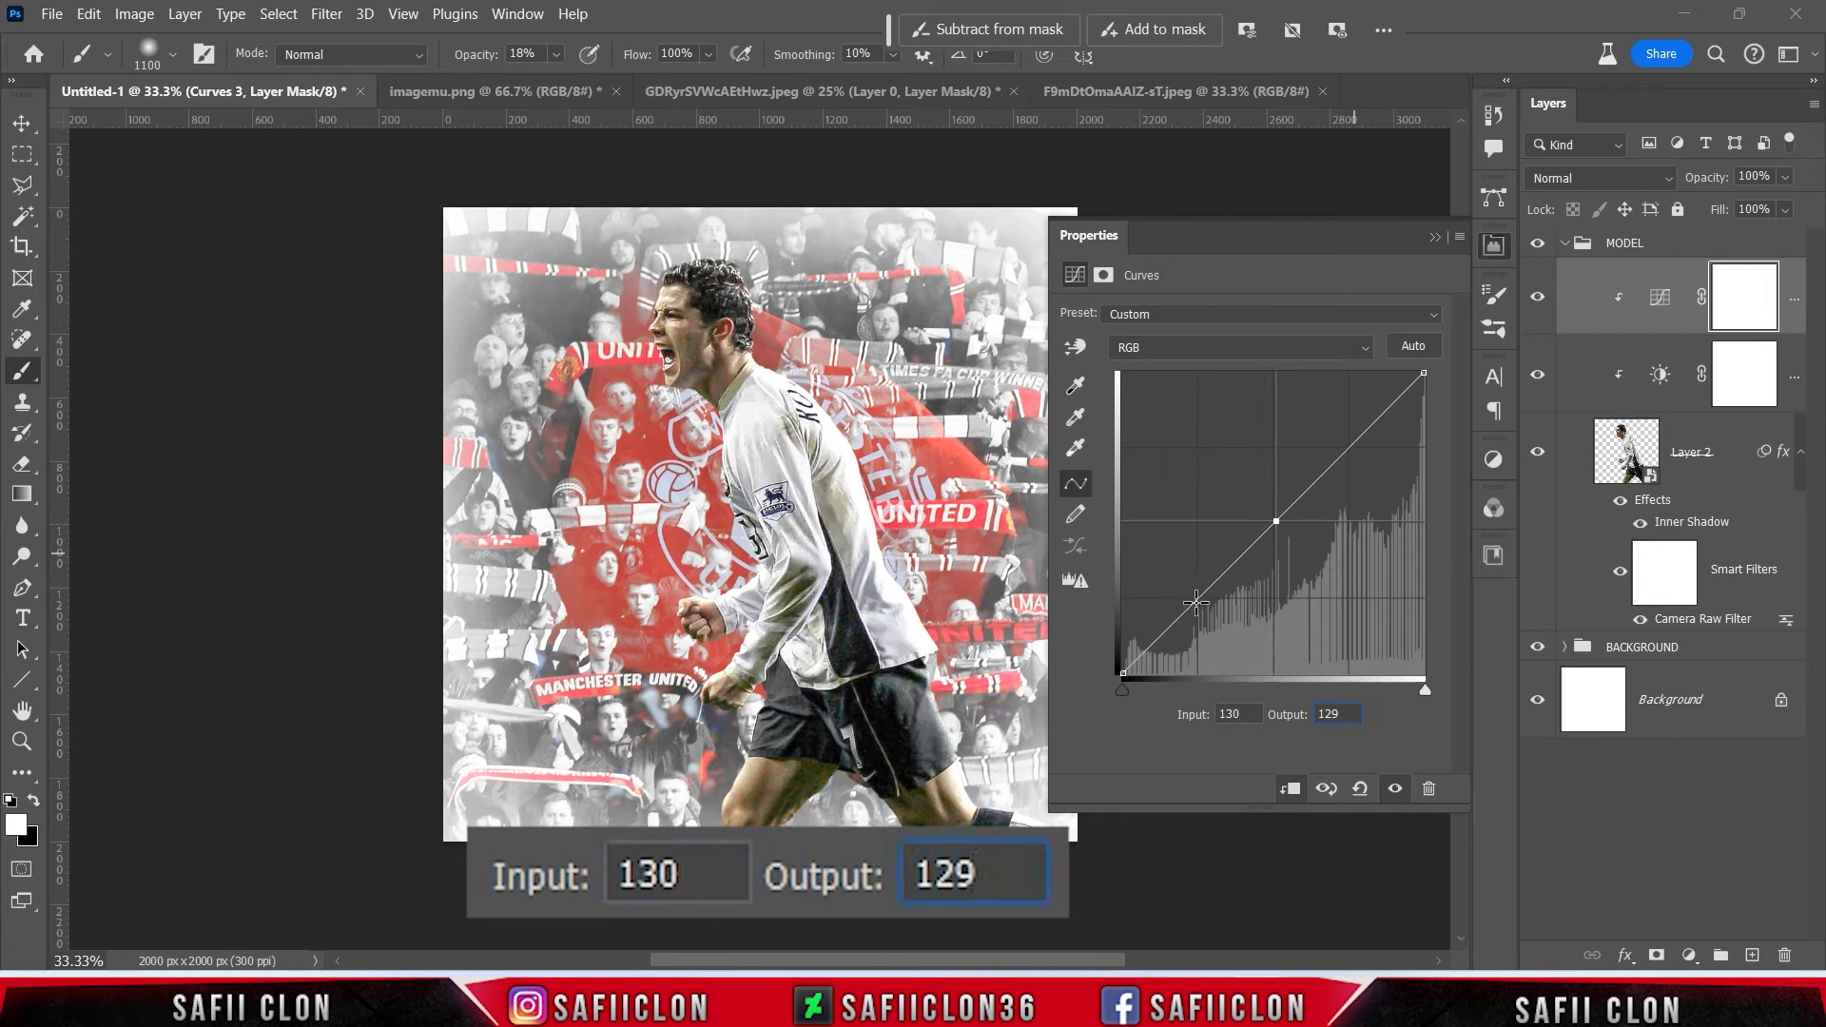
Add a shadow point at Input 62, Output 61 and lift the curve's black point to Output 28.
{"action": "left_click", "coordinate": [1196, 601]}
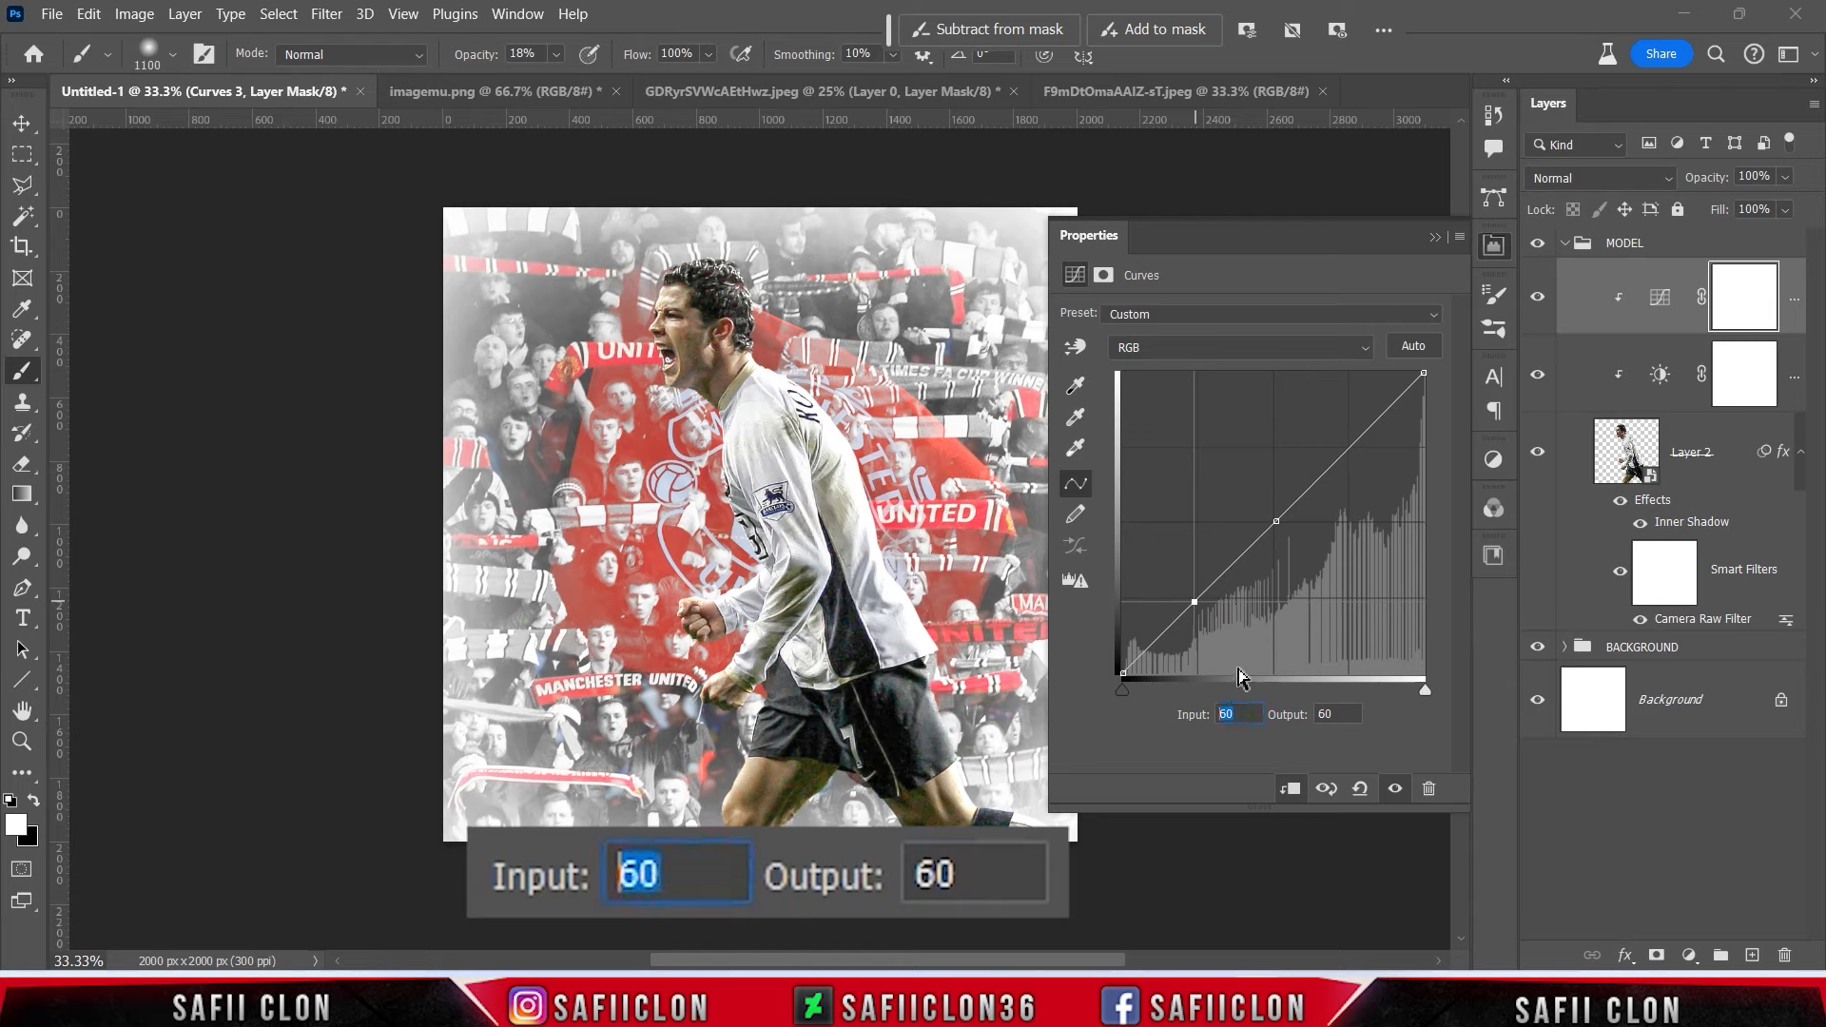
{"action": "type", "text": "62"}
{"action": "left_click", "coordinate": [1336, 713]}
{"action": "type", "text": "61"}
{"action": "left_click", "coordinate": [1123, 675]}
{"action": "left_click", "coordinate": [1336, 713]}
{"action": "type", "text": "28"}
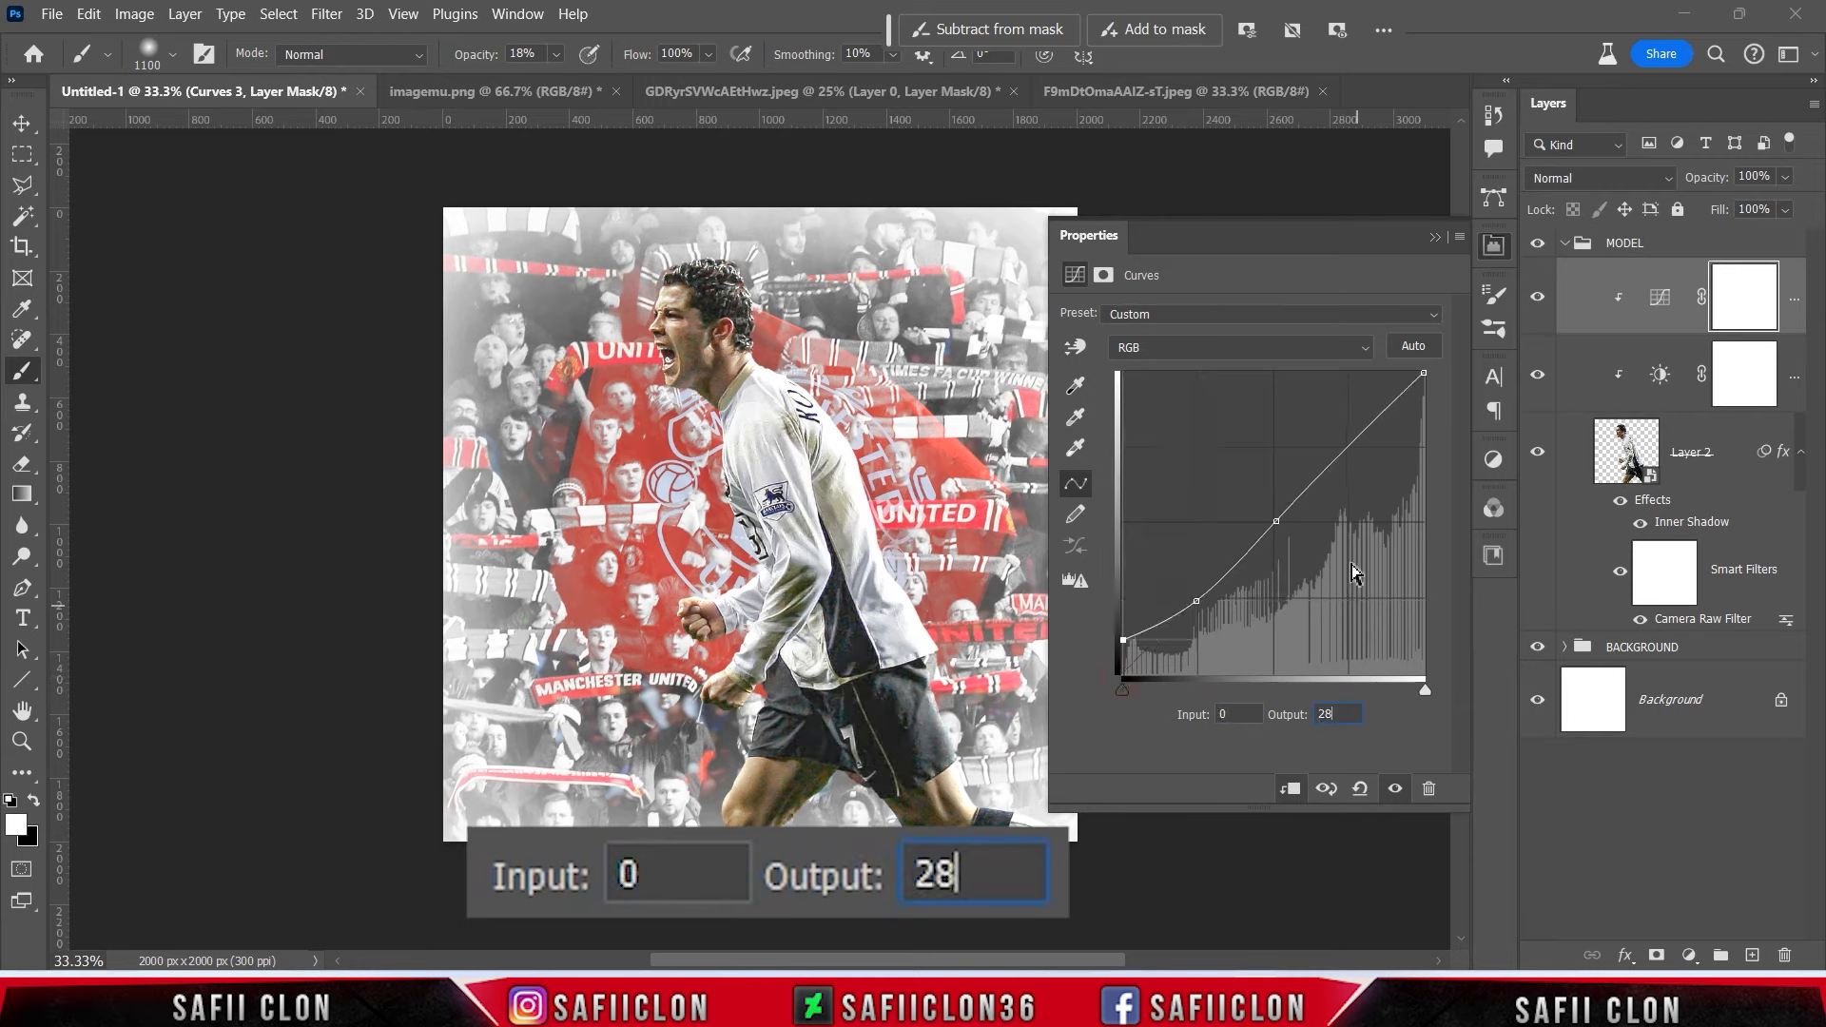
Add a highlight point at Input 198, Output 199 to the curve, and compare the player before and after the adjustment.
{"action": "left_click", "coordinate": [1343, 446]}
{"action": "left_click", "coordinate": [1237, 713]}
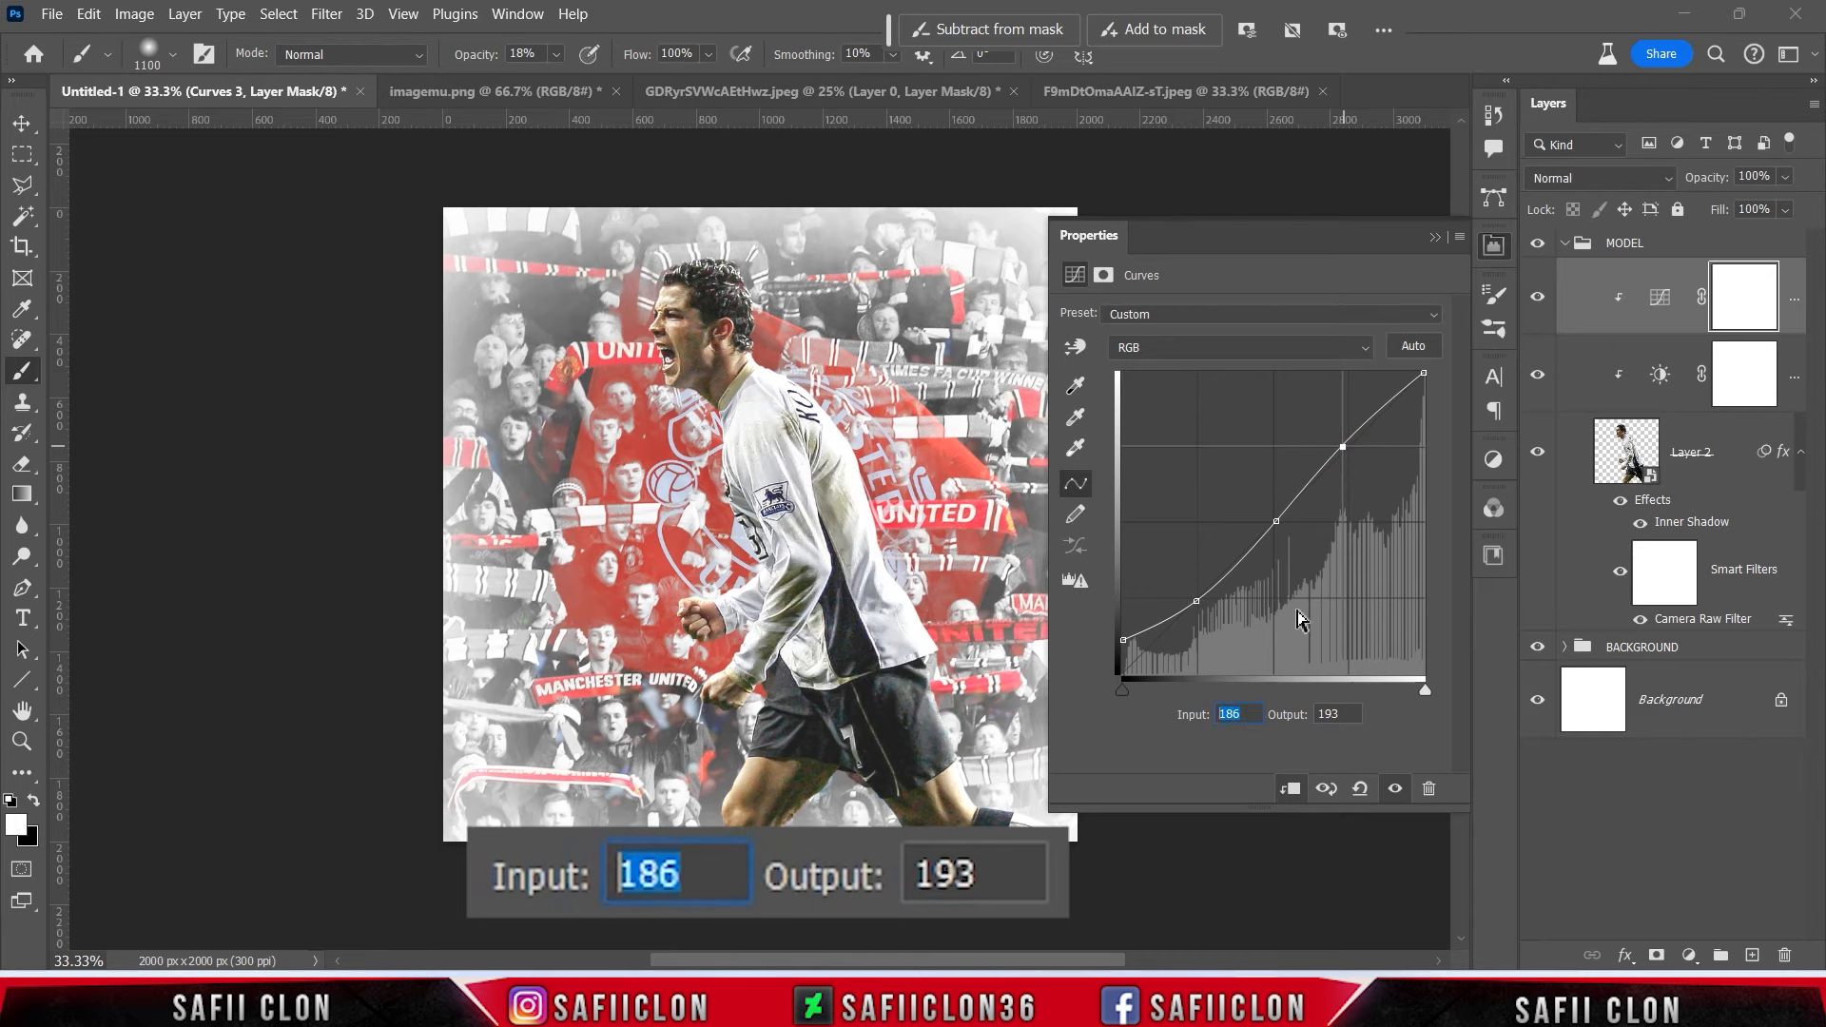
{"action": "type", "text": "198"}
{"action": "key", "text": "Tab"}
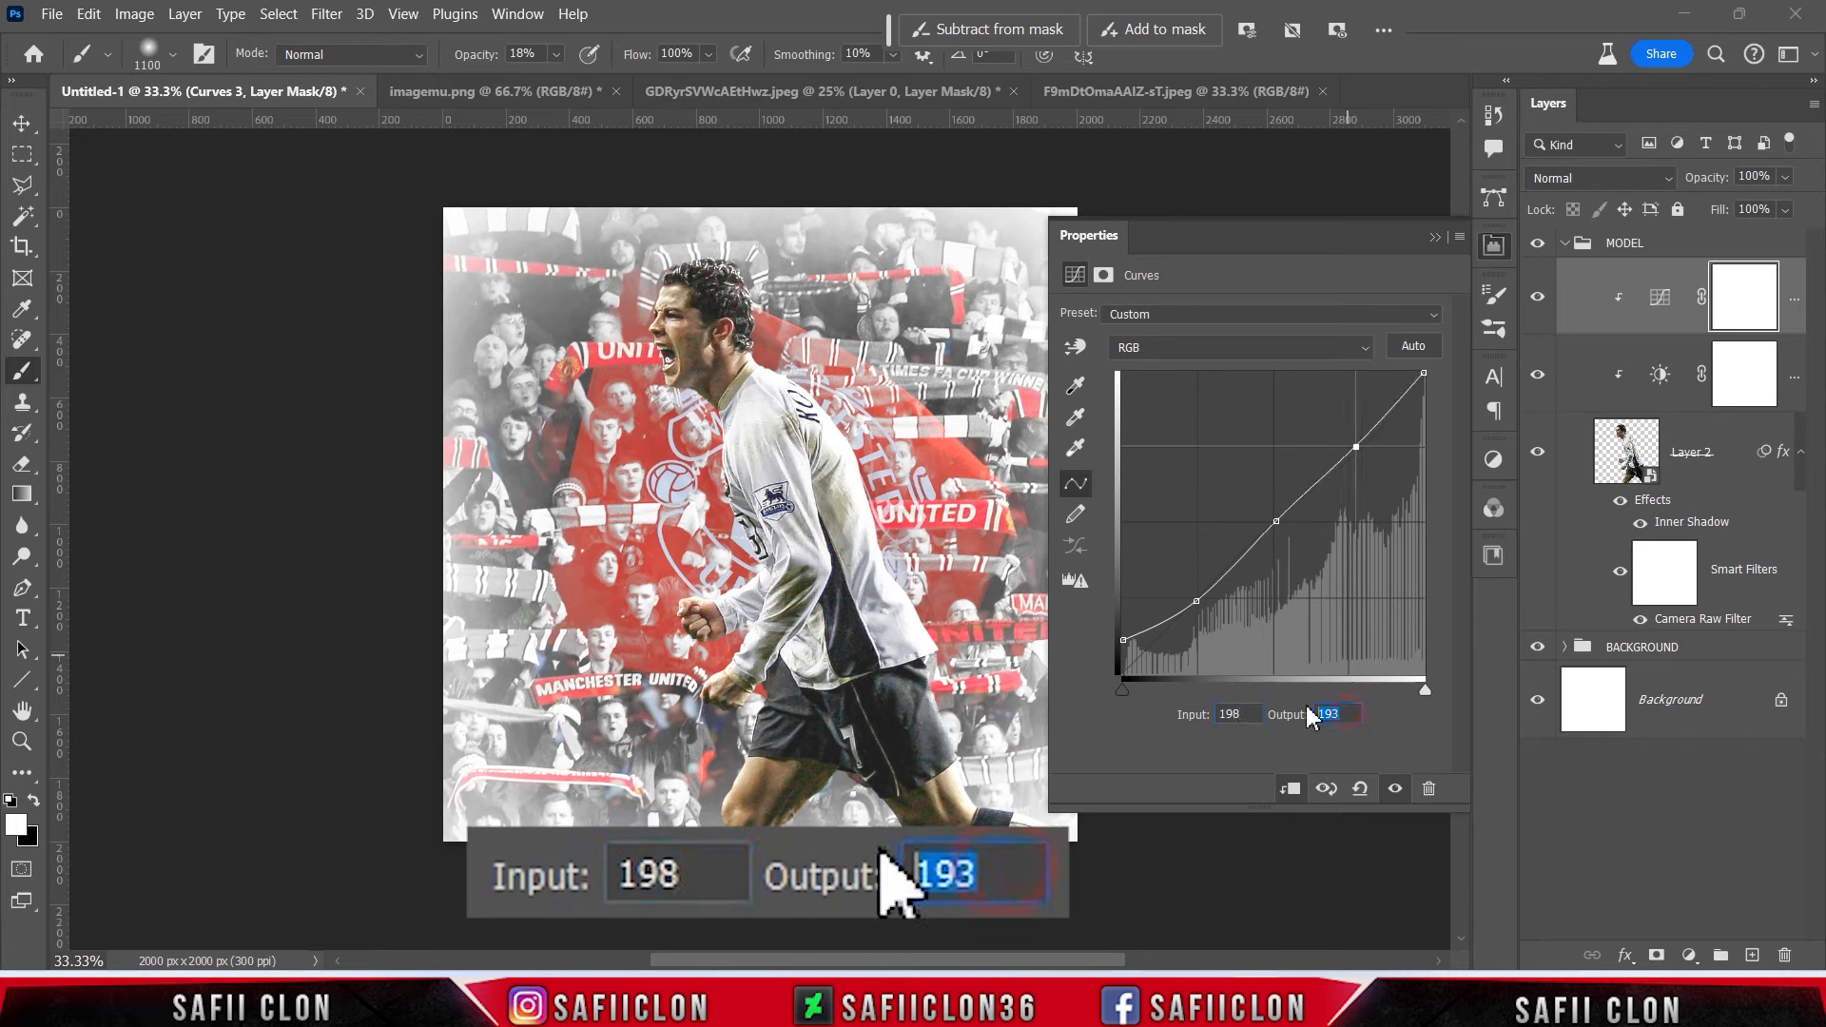
{"action": "type", "text": "199"}
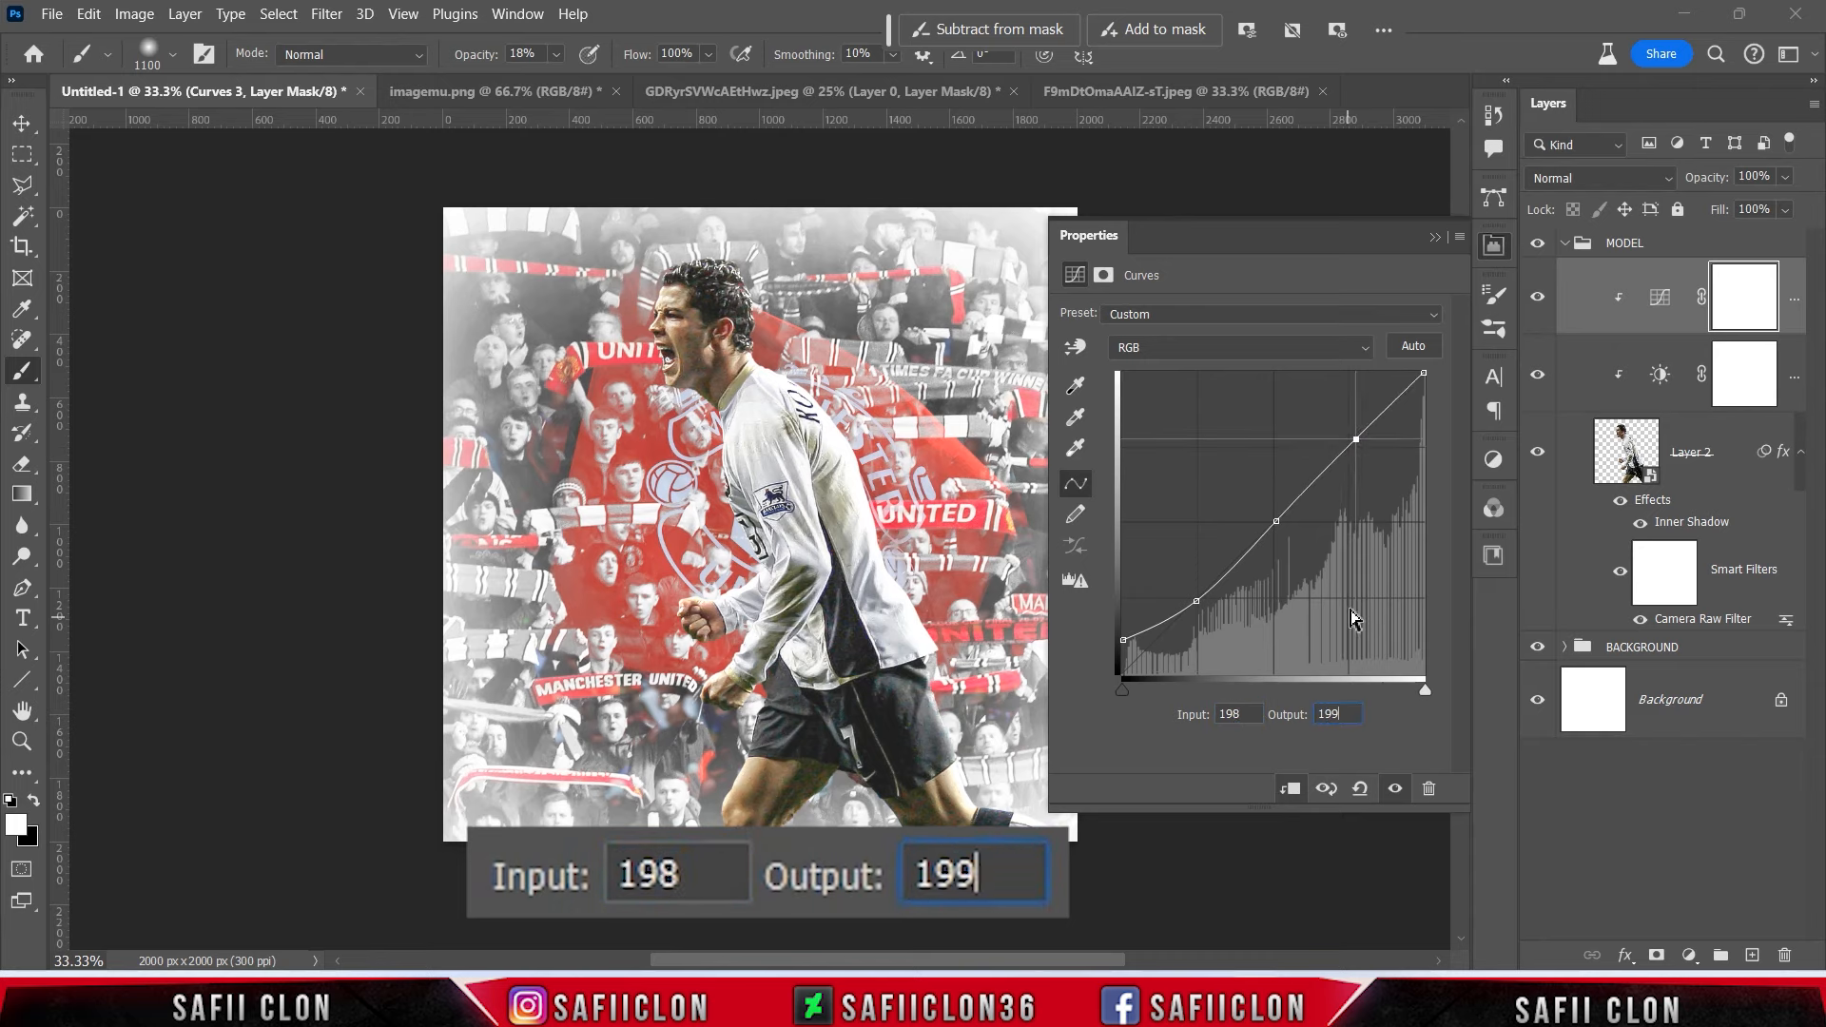
{"action": "left_click", "coordinate": [1435, 236]}
{"action": "left_click", "coordinate": [1537, 302]}
{"action": "left_click", "coordinate": [1537, 302]}
{"action": "left_click", "coordinate": [1537, 302]}
{"action": "left_click", "coordinate": [1539, 302]}
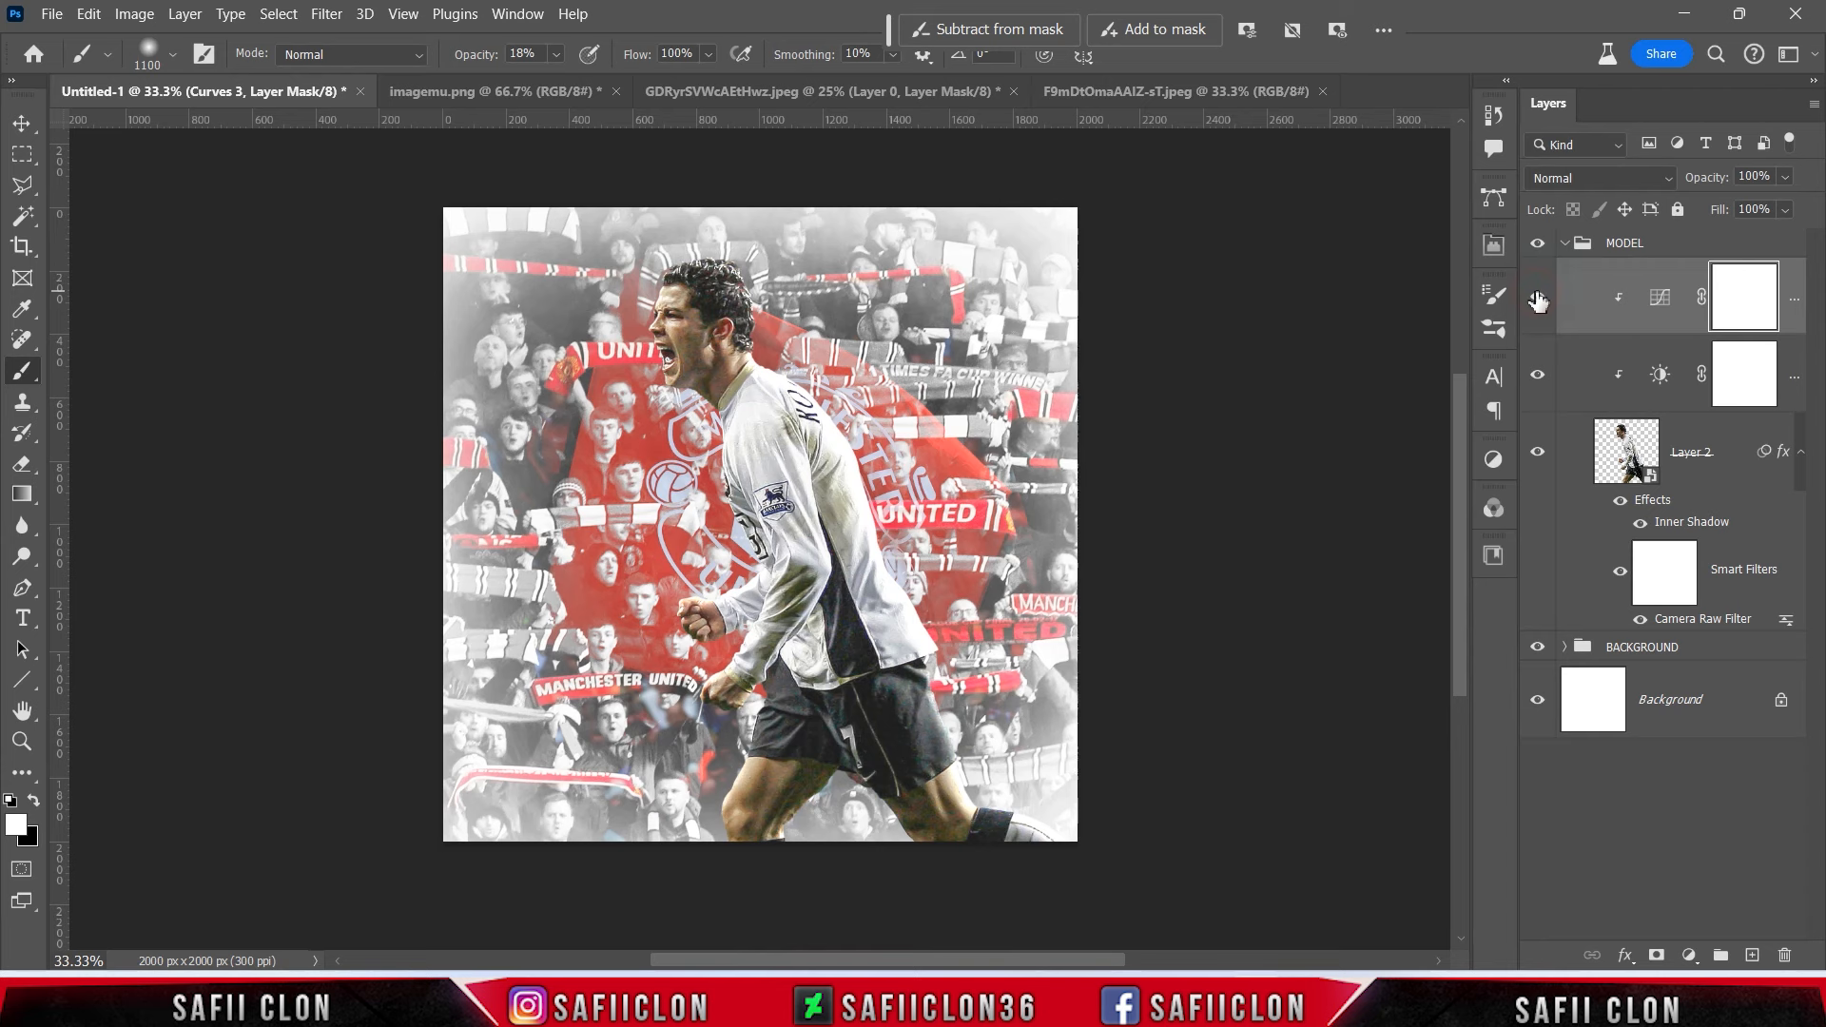
Collapse the MODEL group and add a new empty layer above it.
{"action": "left_click", "coordinate": [1678, 249]}
{"action": "left_click", "coordinate": [1565, 243]}
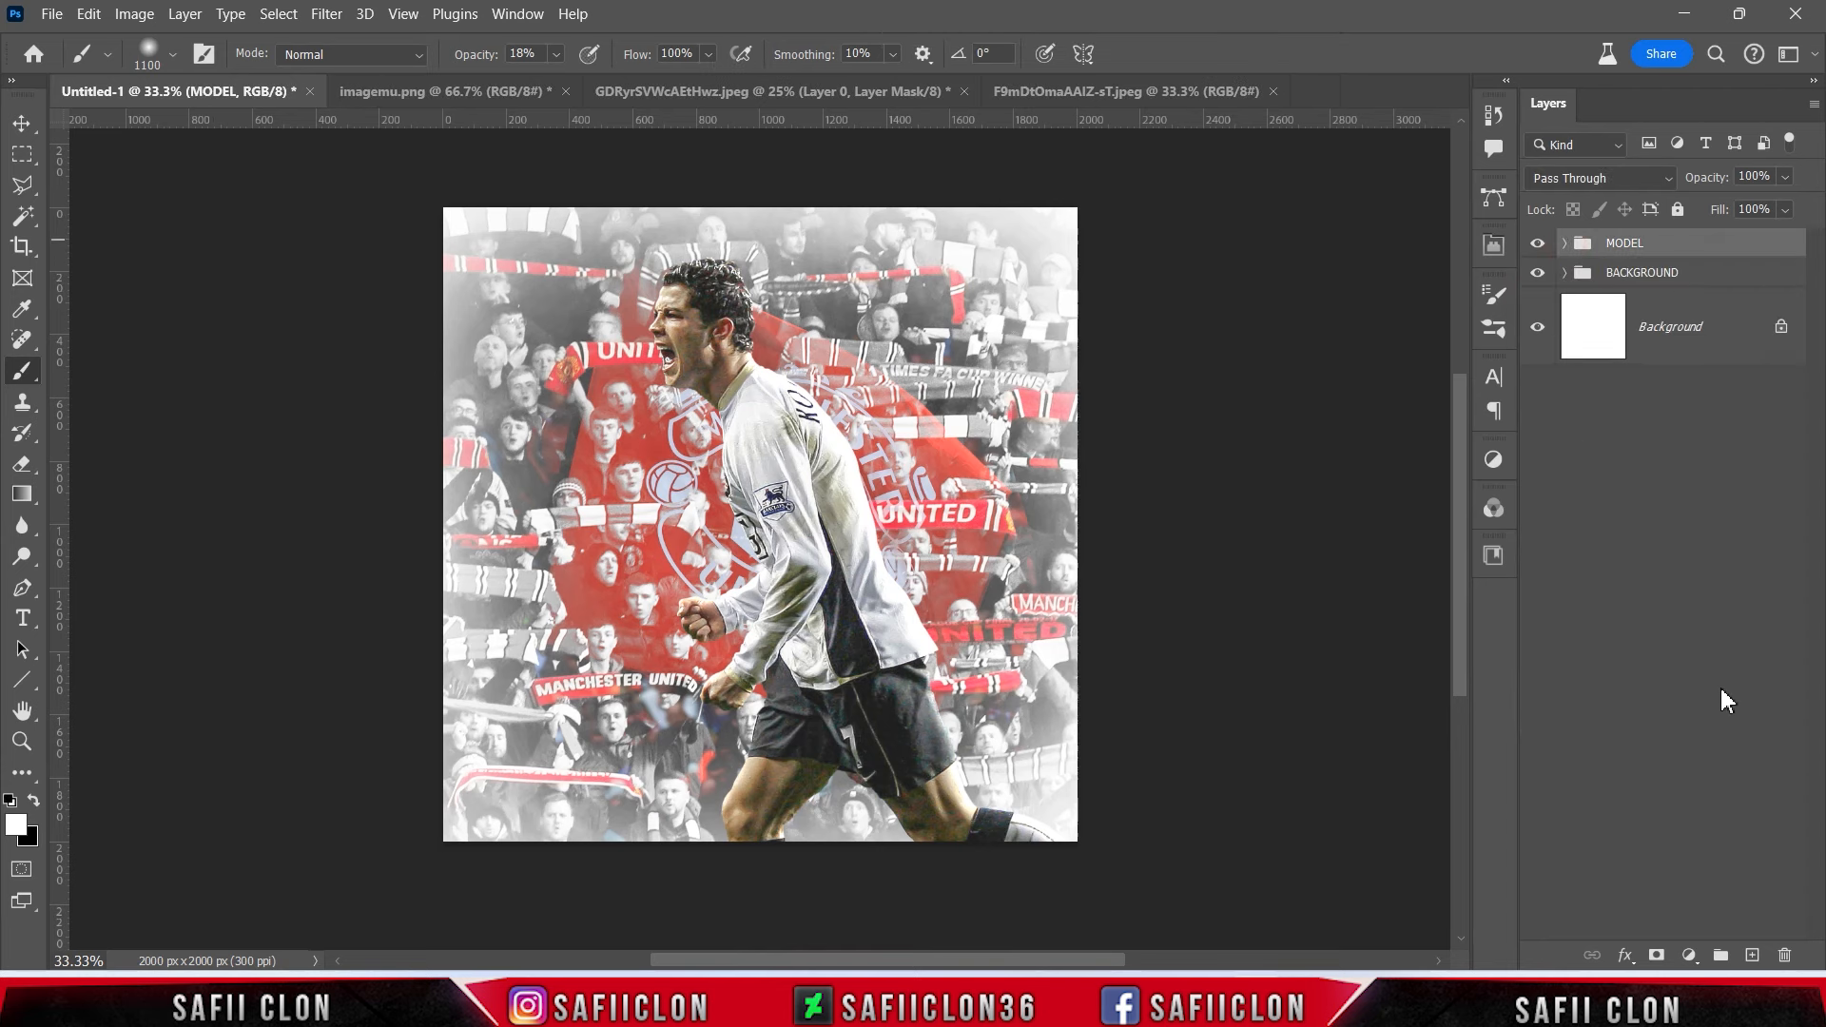
{"action": "left_click", "coordinate": [1752, 955]}
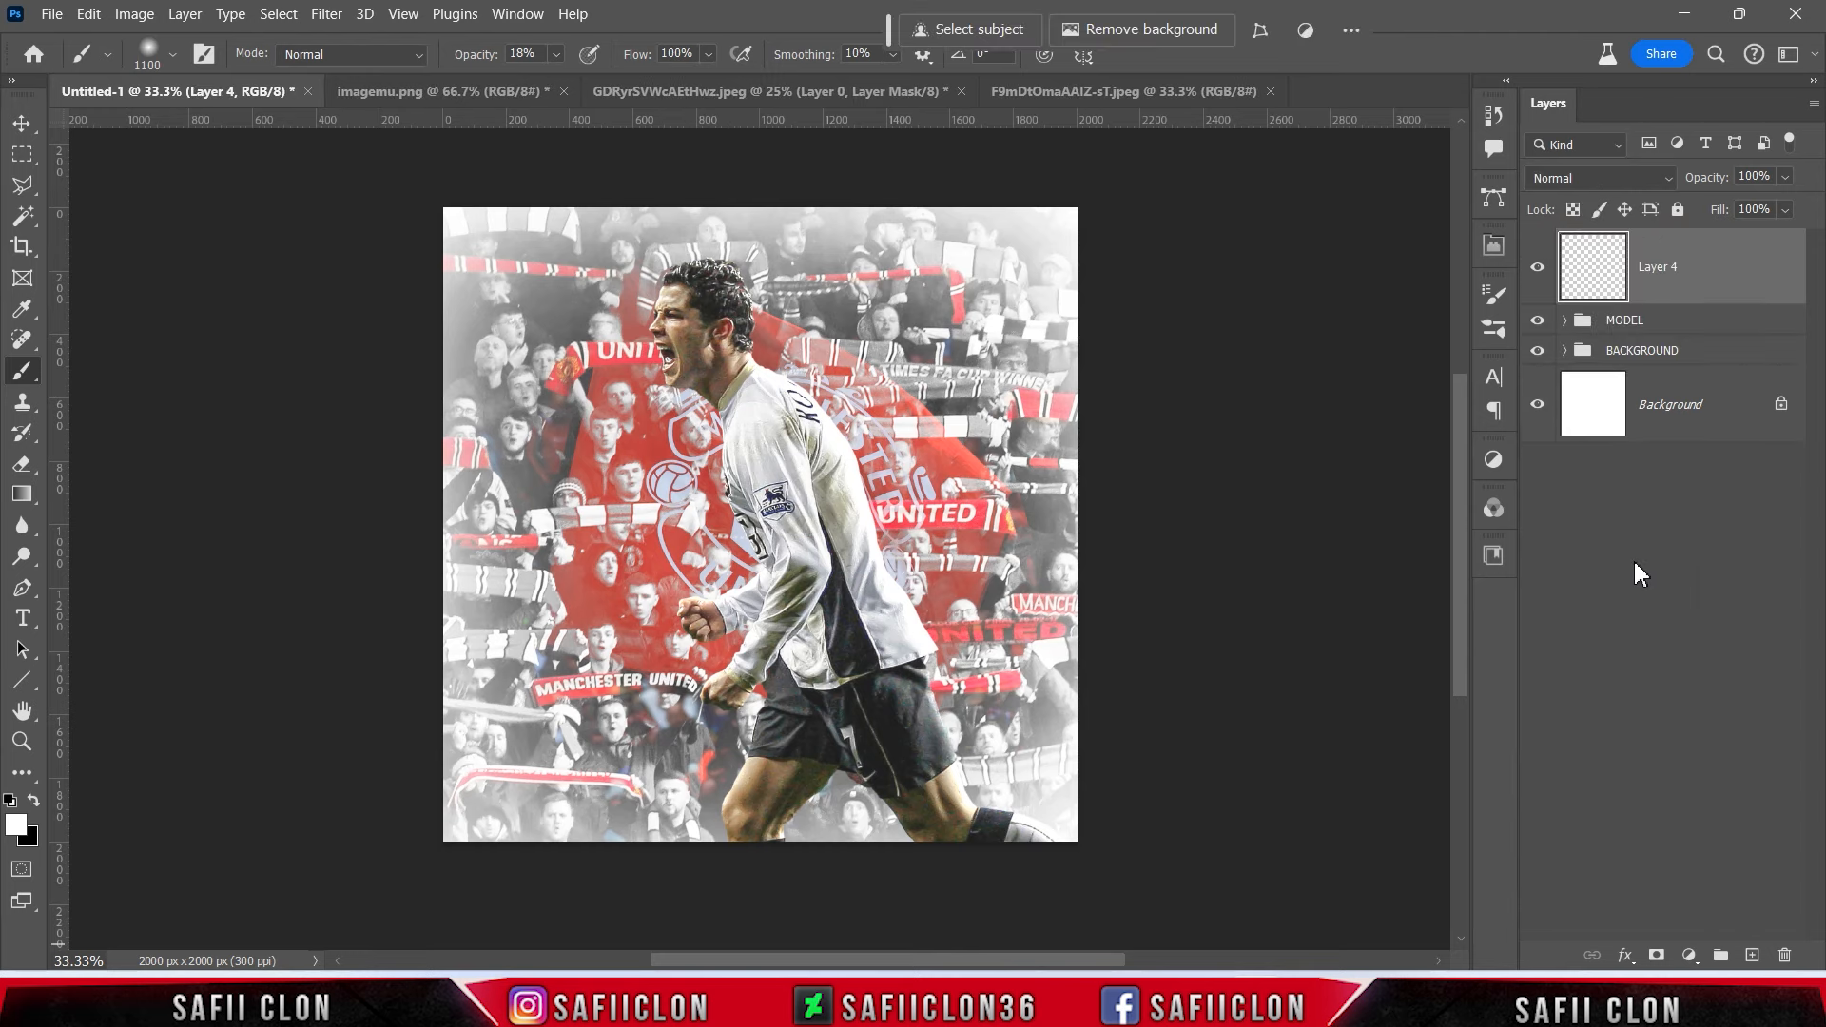
Set up a Soft Round brush at 511 px, 100% opacity, with white (ffffff) as the foreground colour.
{"action": "right_click", "coordinate": [28, 390]}
{"action": "left_click", "coordinate": [85, 368]}
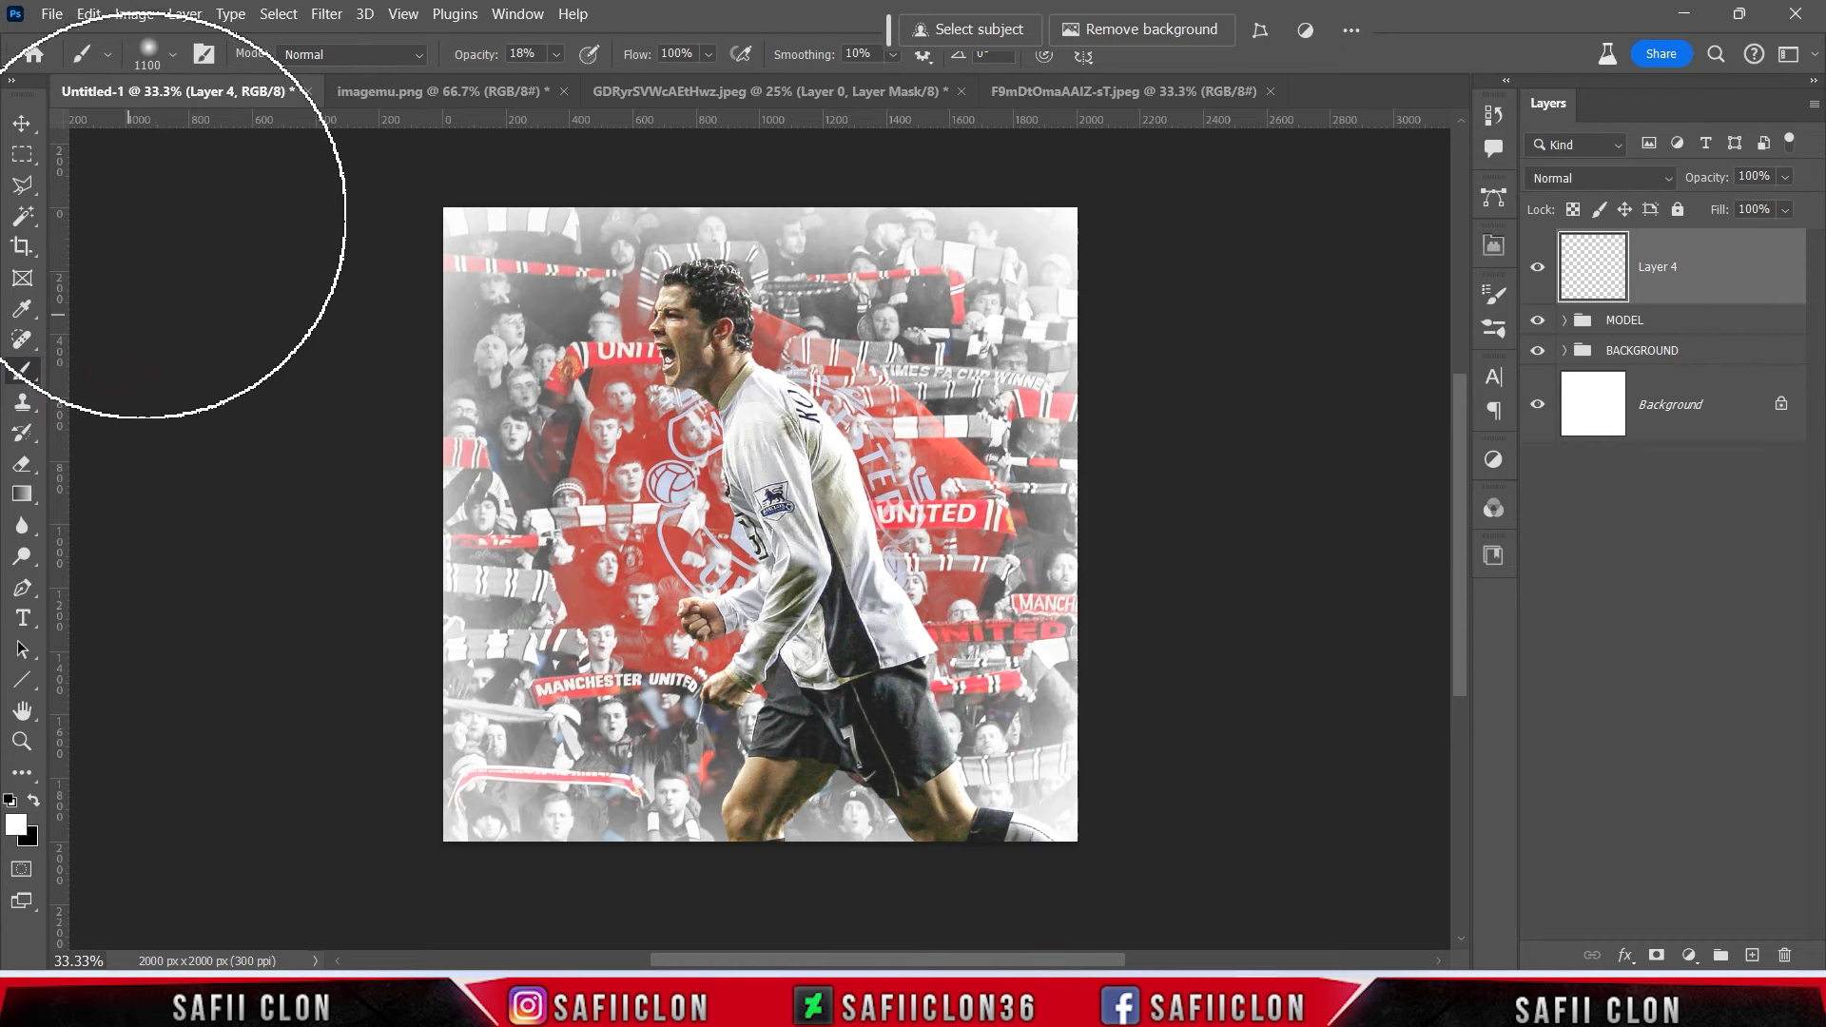
{"action": "left_click", "coordinate": [173, 54]}
{"action": "left_click", "coordinate": [190, 362]}
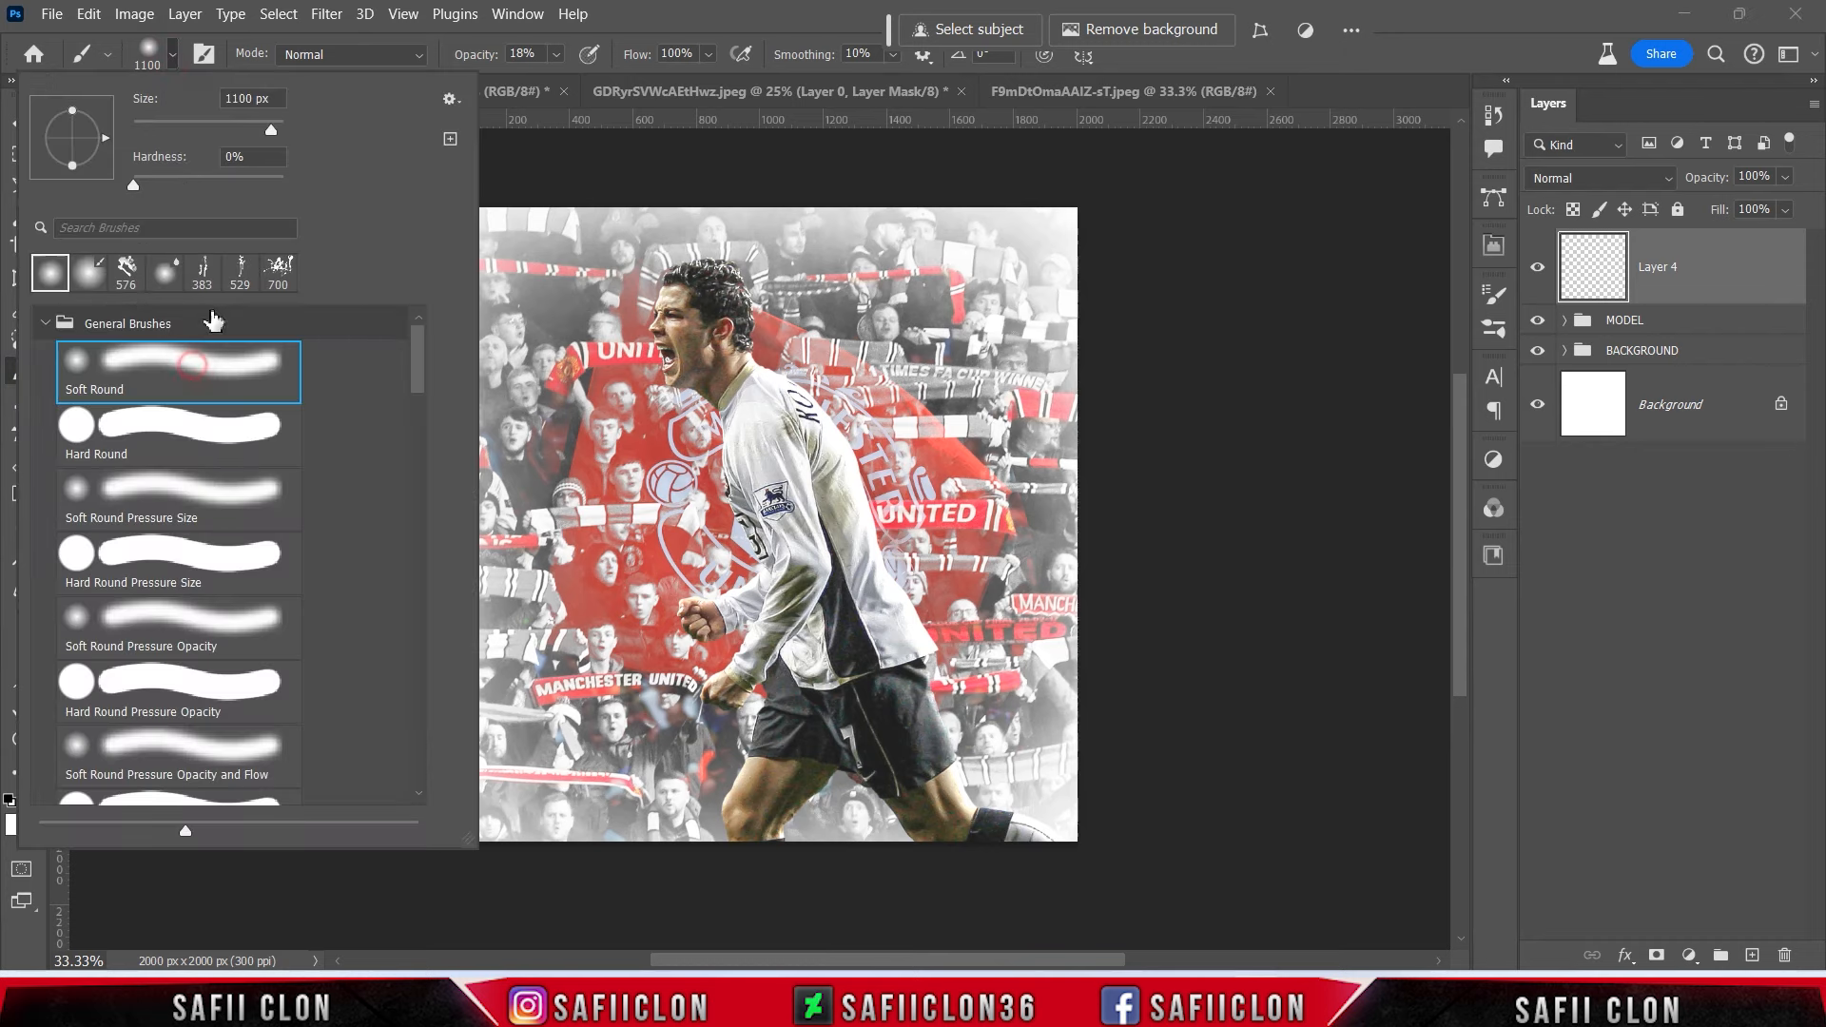
{"action": "left_click", "coordinate": [271, 132]}
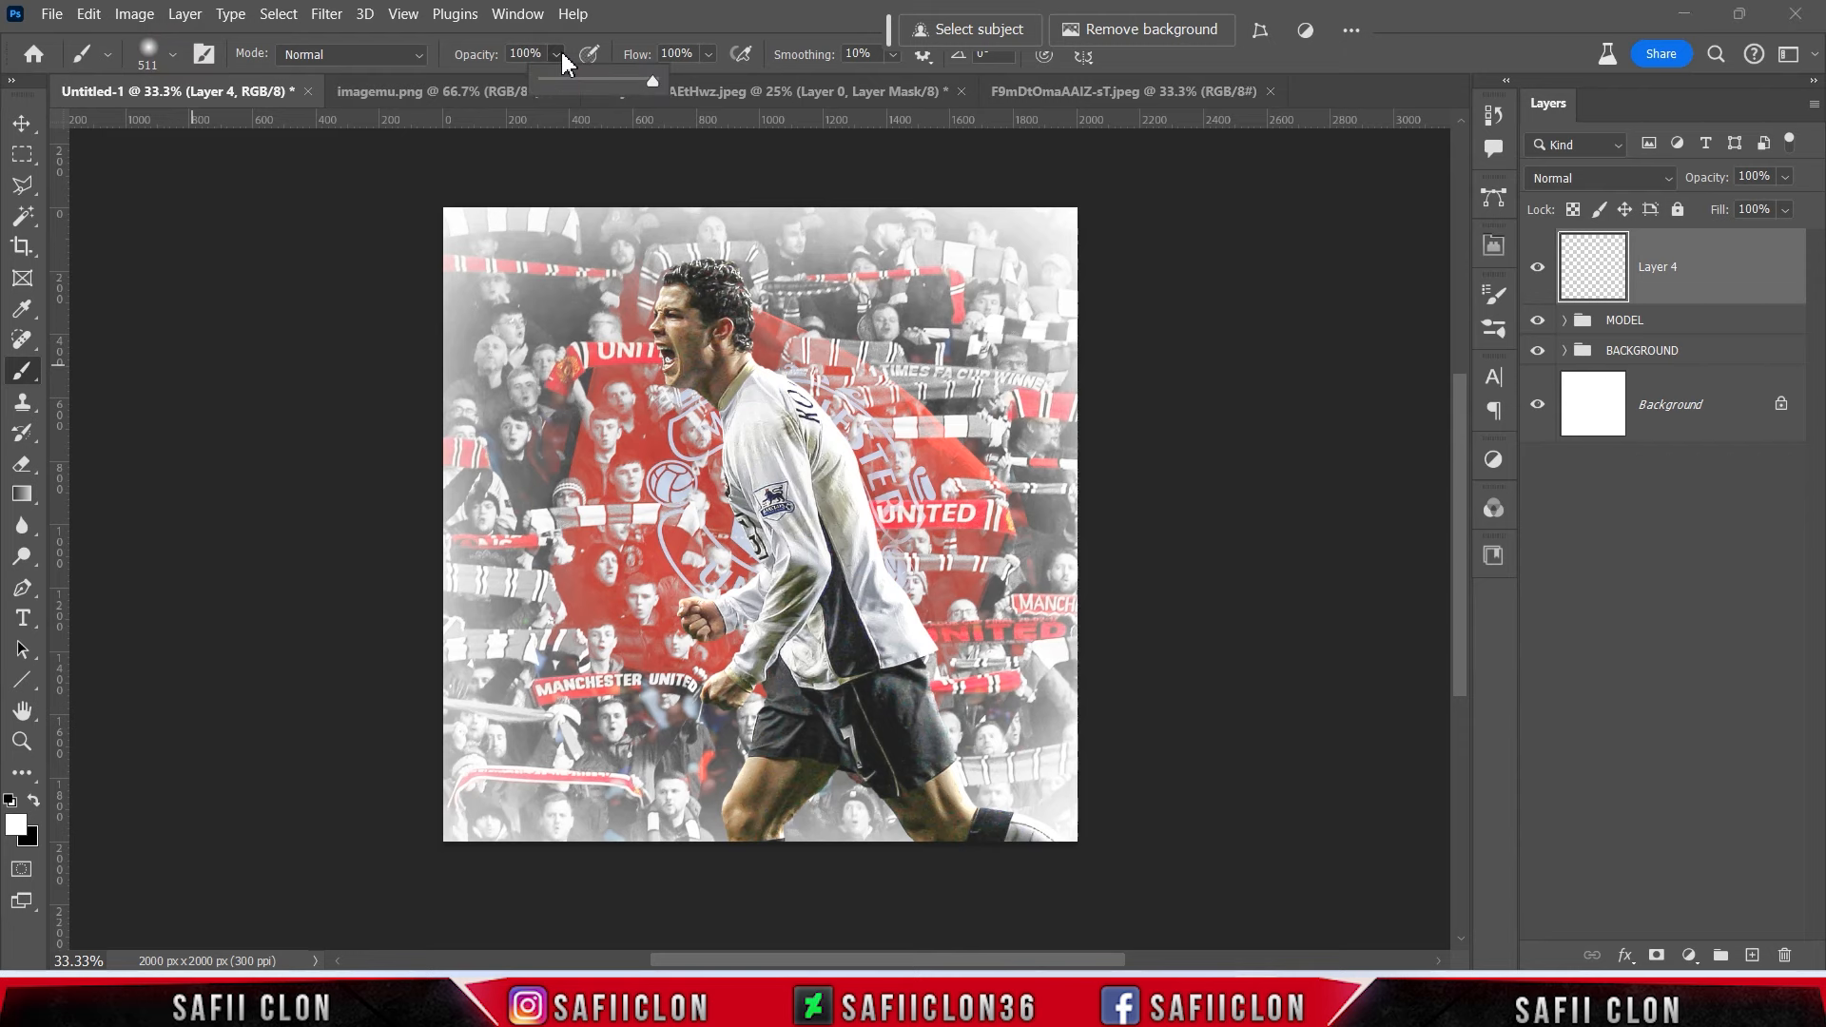
{"action": "left_click", "coordinate": [560, 53]}
{"action": "left_click", "coordinate": [17, 831]}
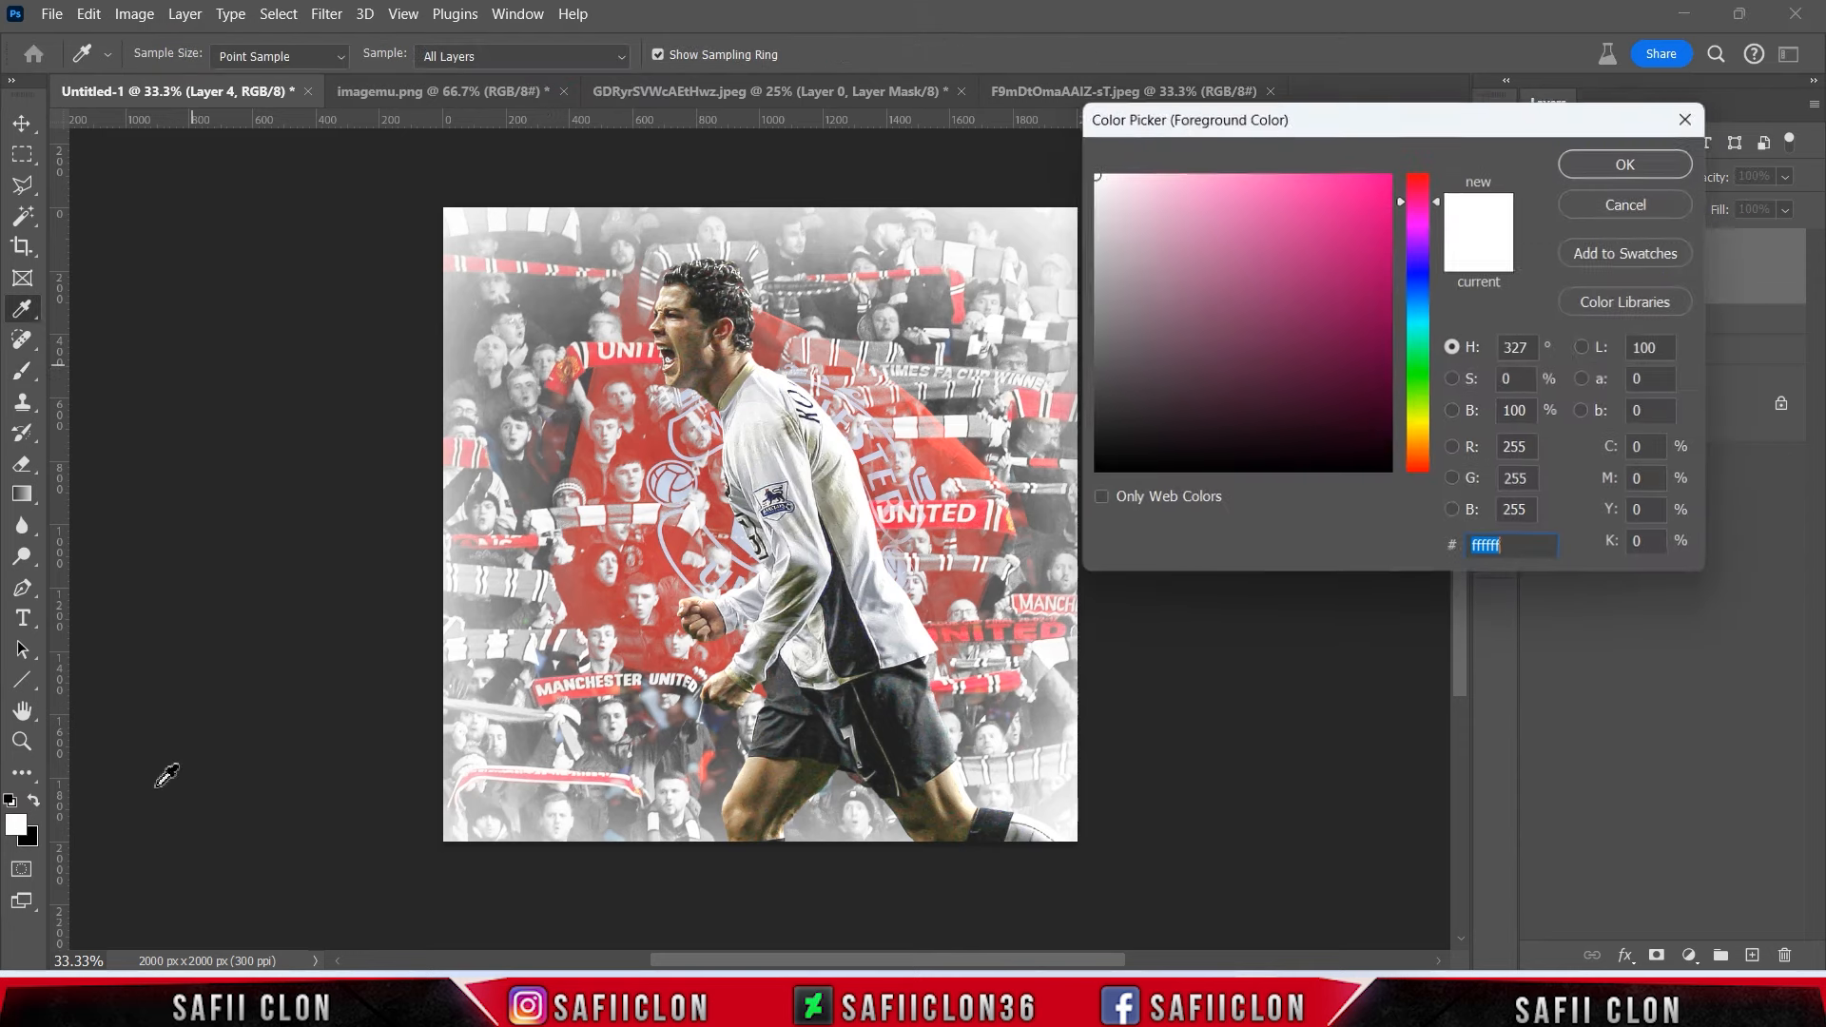
{"action": "left_click", "coordinate": [1630, 162]}
Dab one soft white glow on the player's chest, reduce the brush to 300 px, and set the glow layer's Fill to 55%.
{"action": "left_click", "coordinate": [753, 490]}
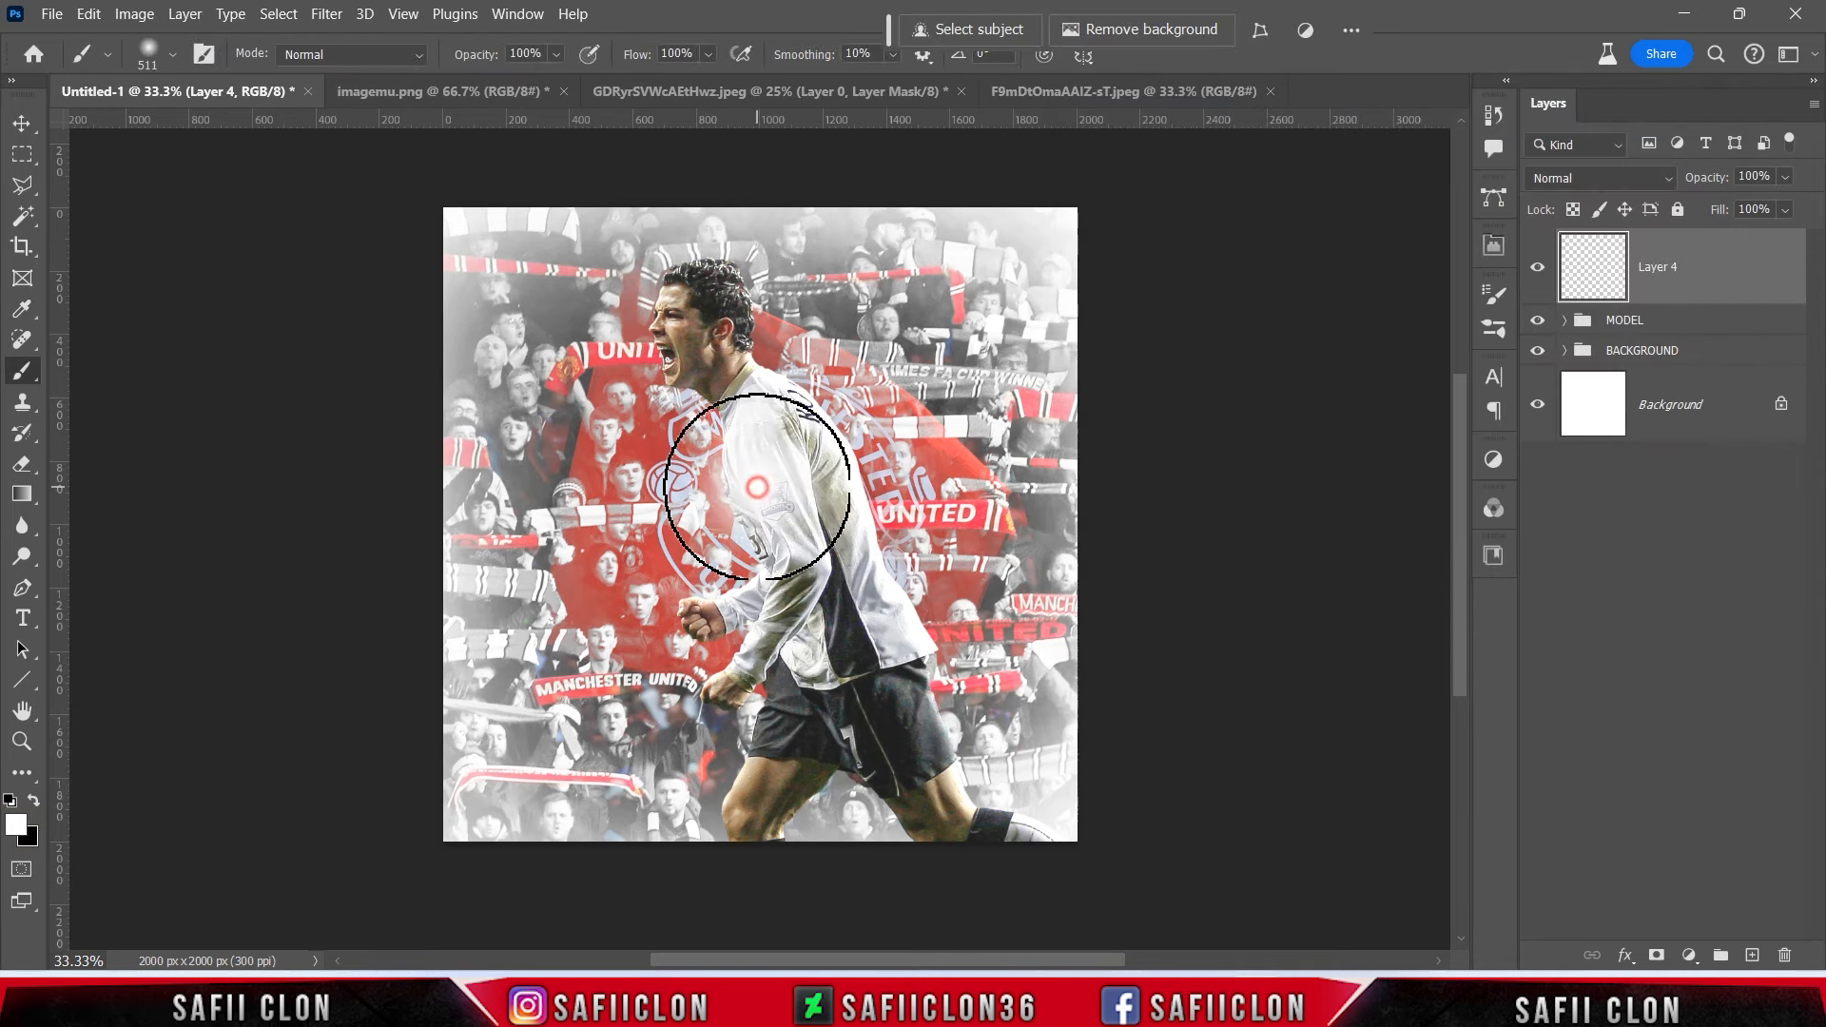
{"action": "key", "text": "bracketleft"}
{"action": "key", "text": "bracketleft"}
{"action": "key", "text": "bracketleft"}
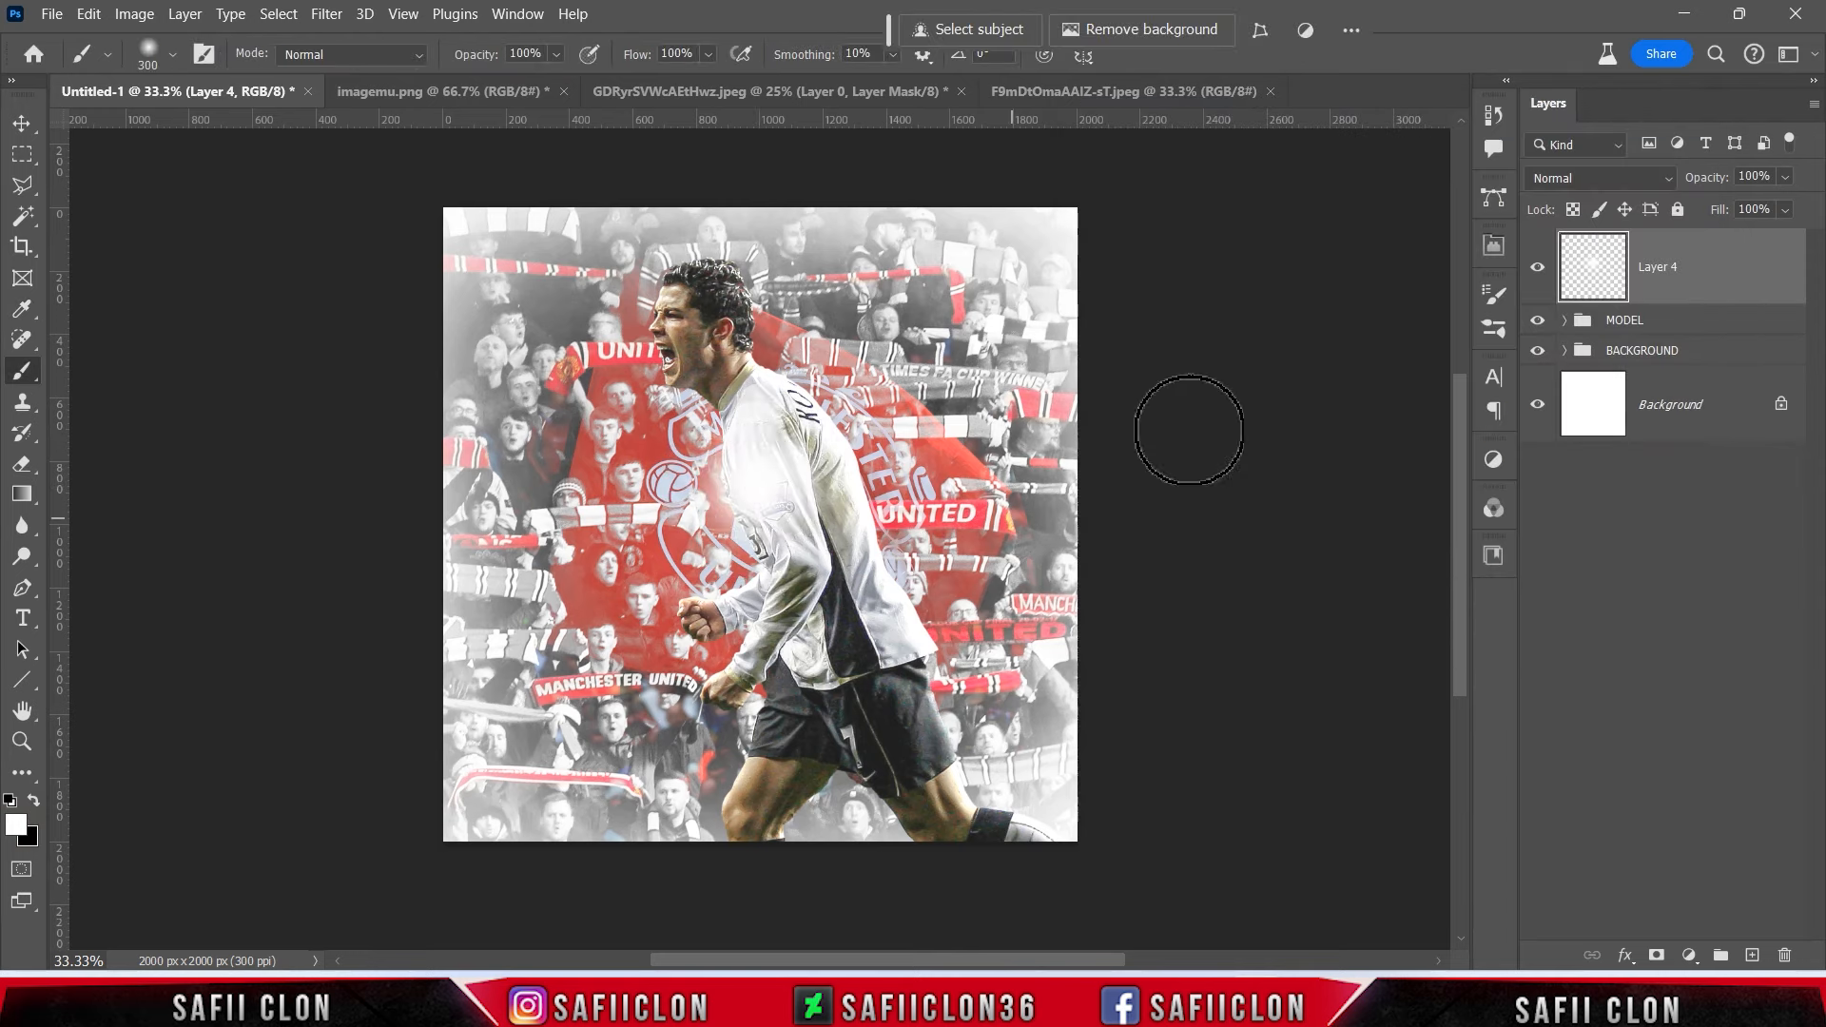
{"action": "left_click", "coordinate": [1786, 211]}
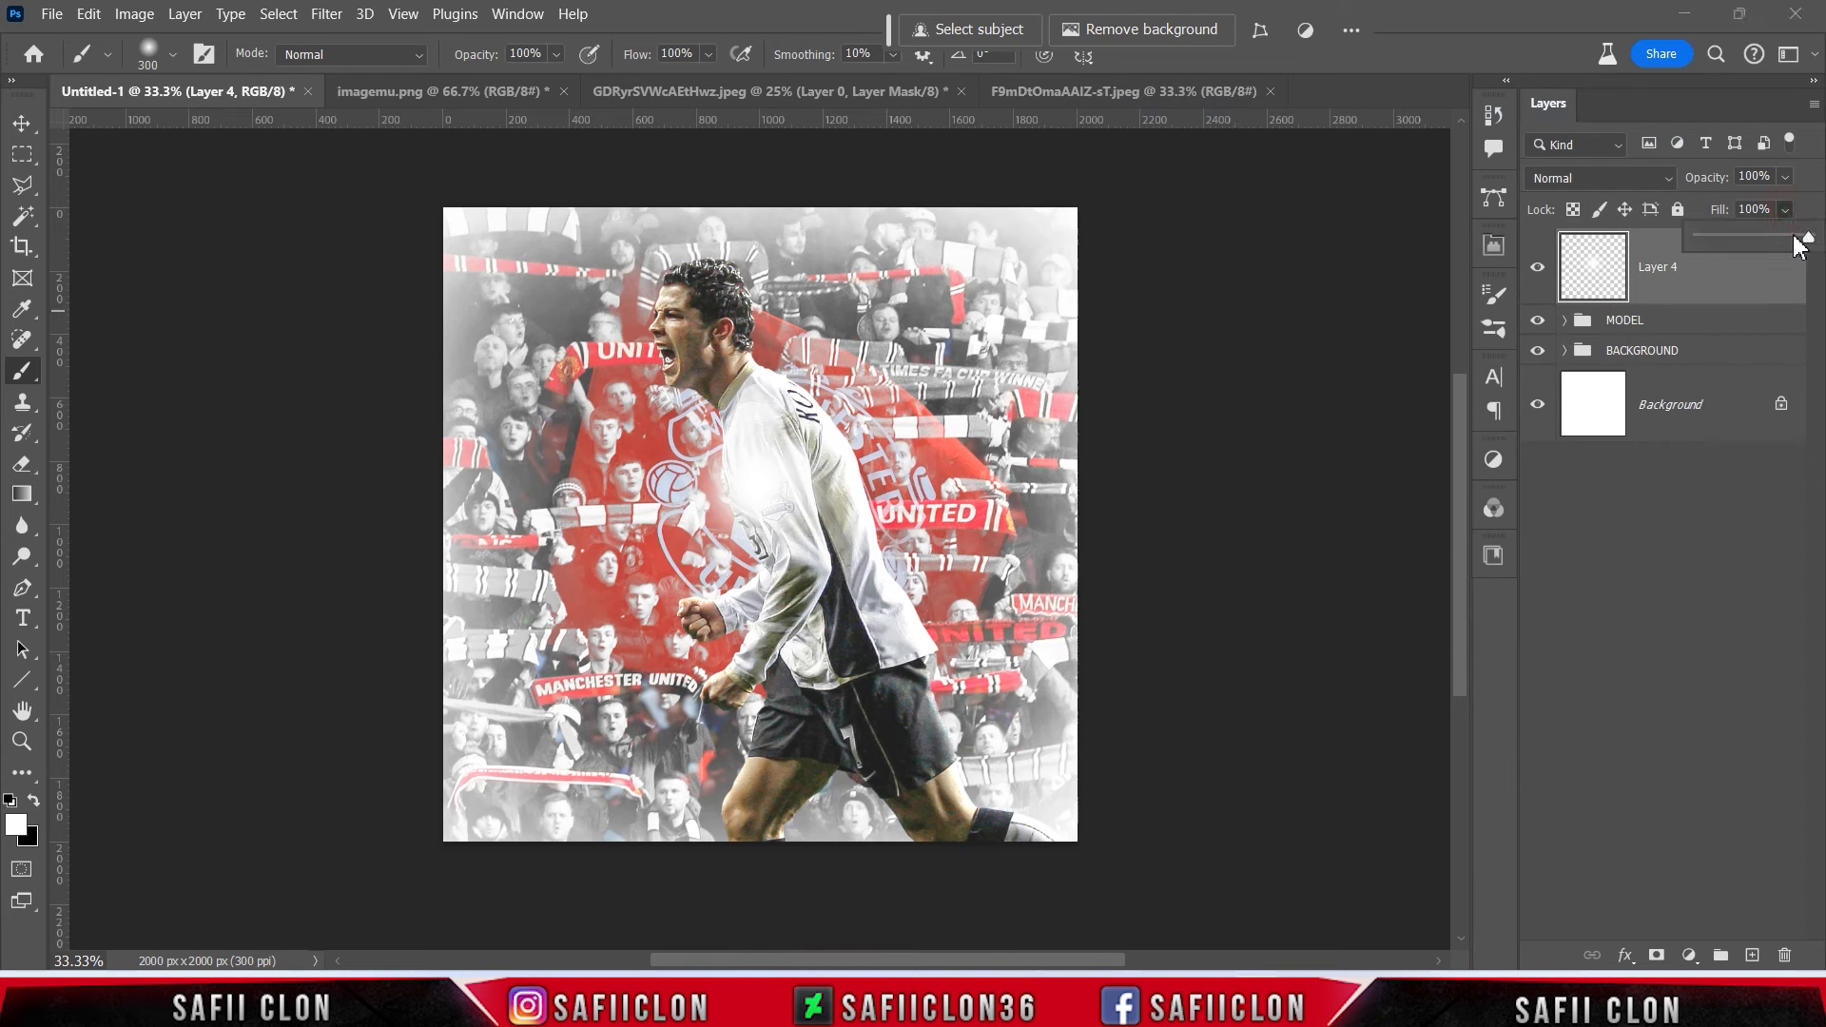
{"action": "left_click_drag", "start_coordinate": [1764, 241], "coordinate": [1761, 242]}
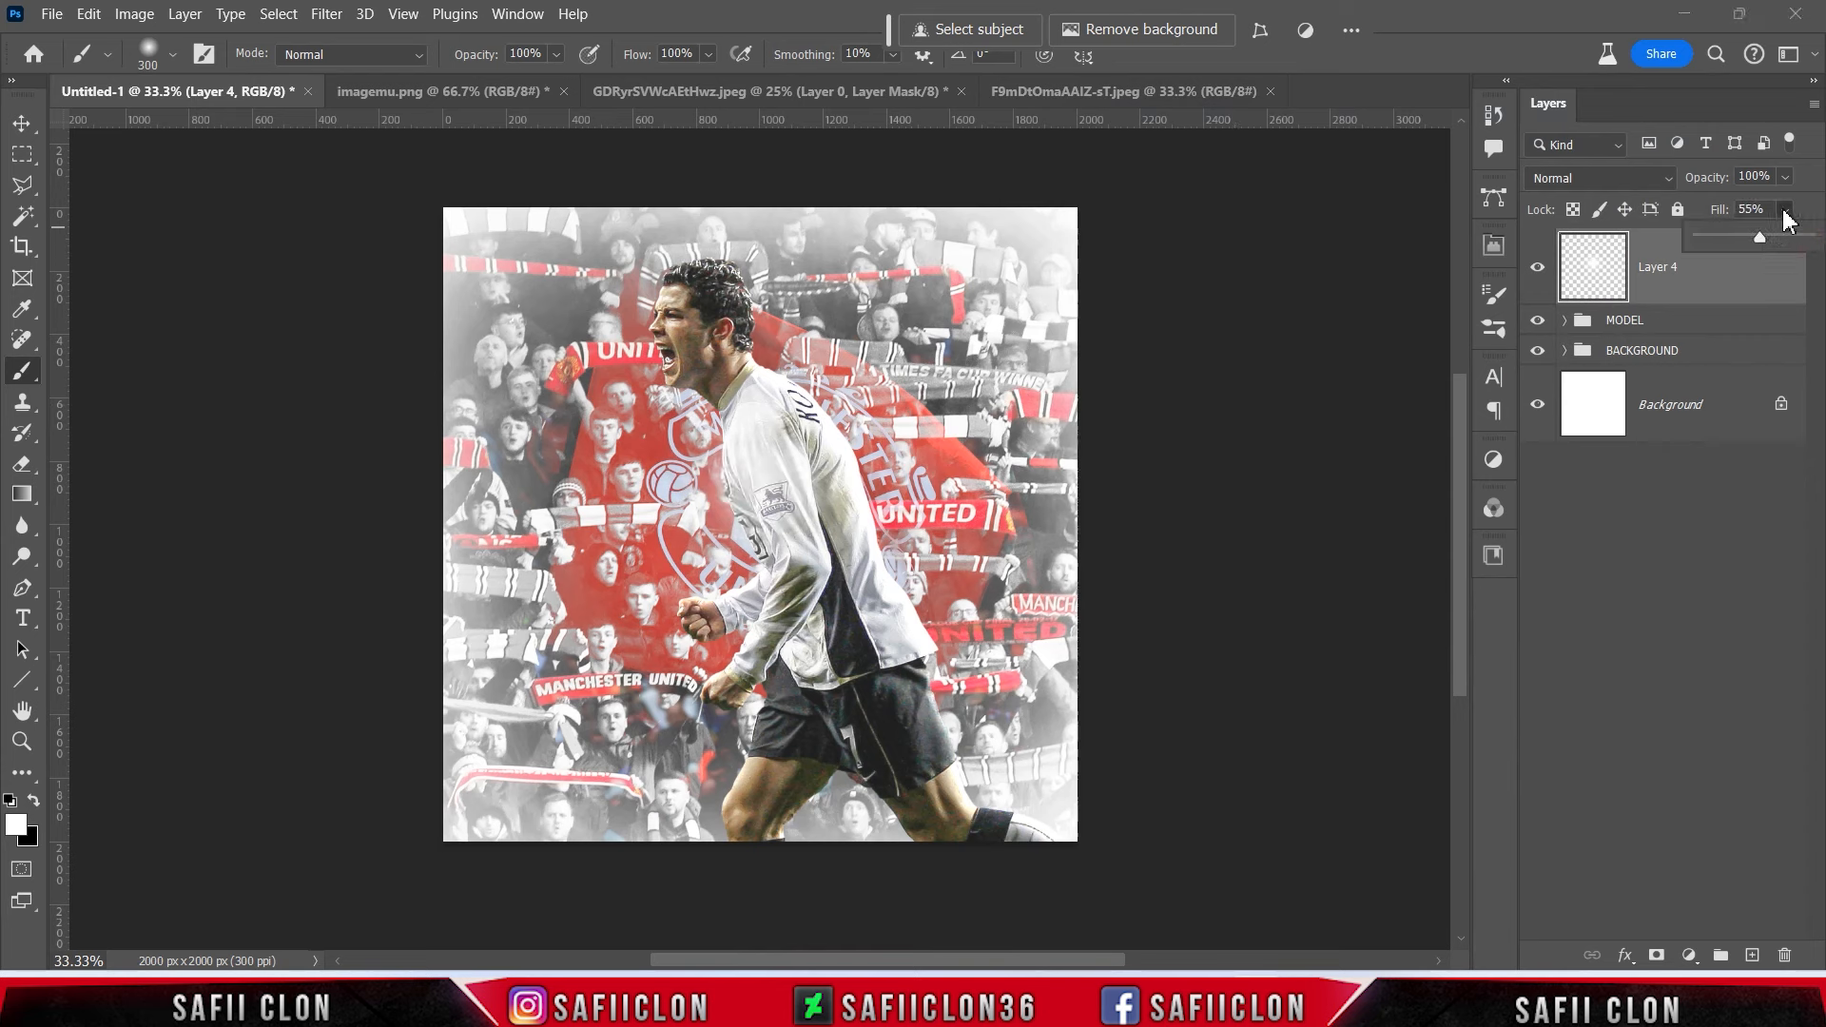
Move the glow up behind the player's head and shoulders, stretch it to about 132% by 151%, and rotate it about -14 degrees.
{"action": "key", "text": "ctrl+t"}
{"action": "left_click_drag", "start_coordinate": [785, 504], "coordinate": [799, 379]}
{"action": "scroll", "coordinate": [998, 475], "scroll_direction": "up", "scroll_amount": 1}
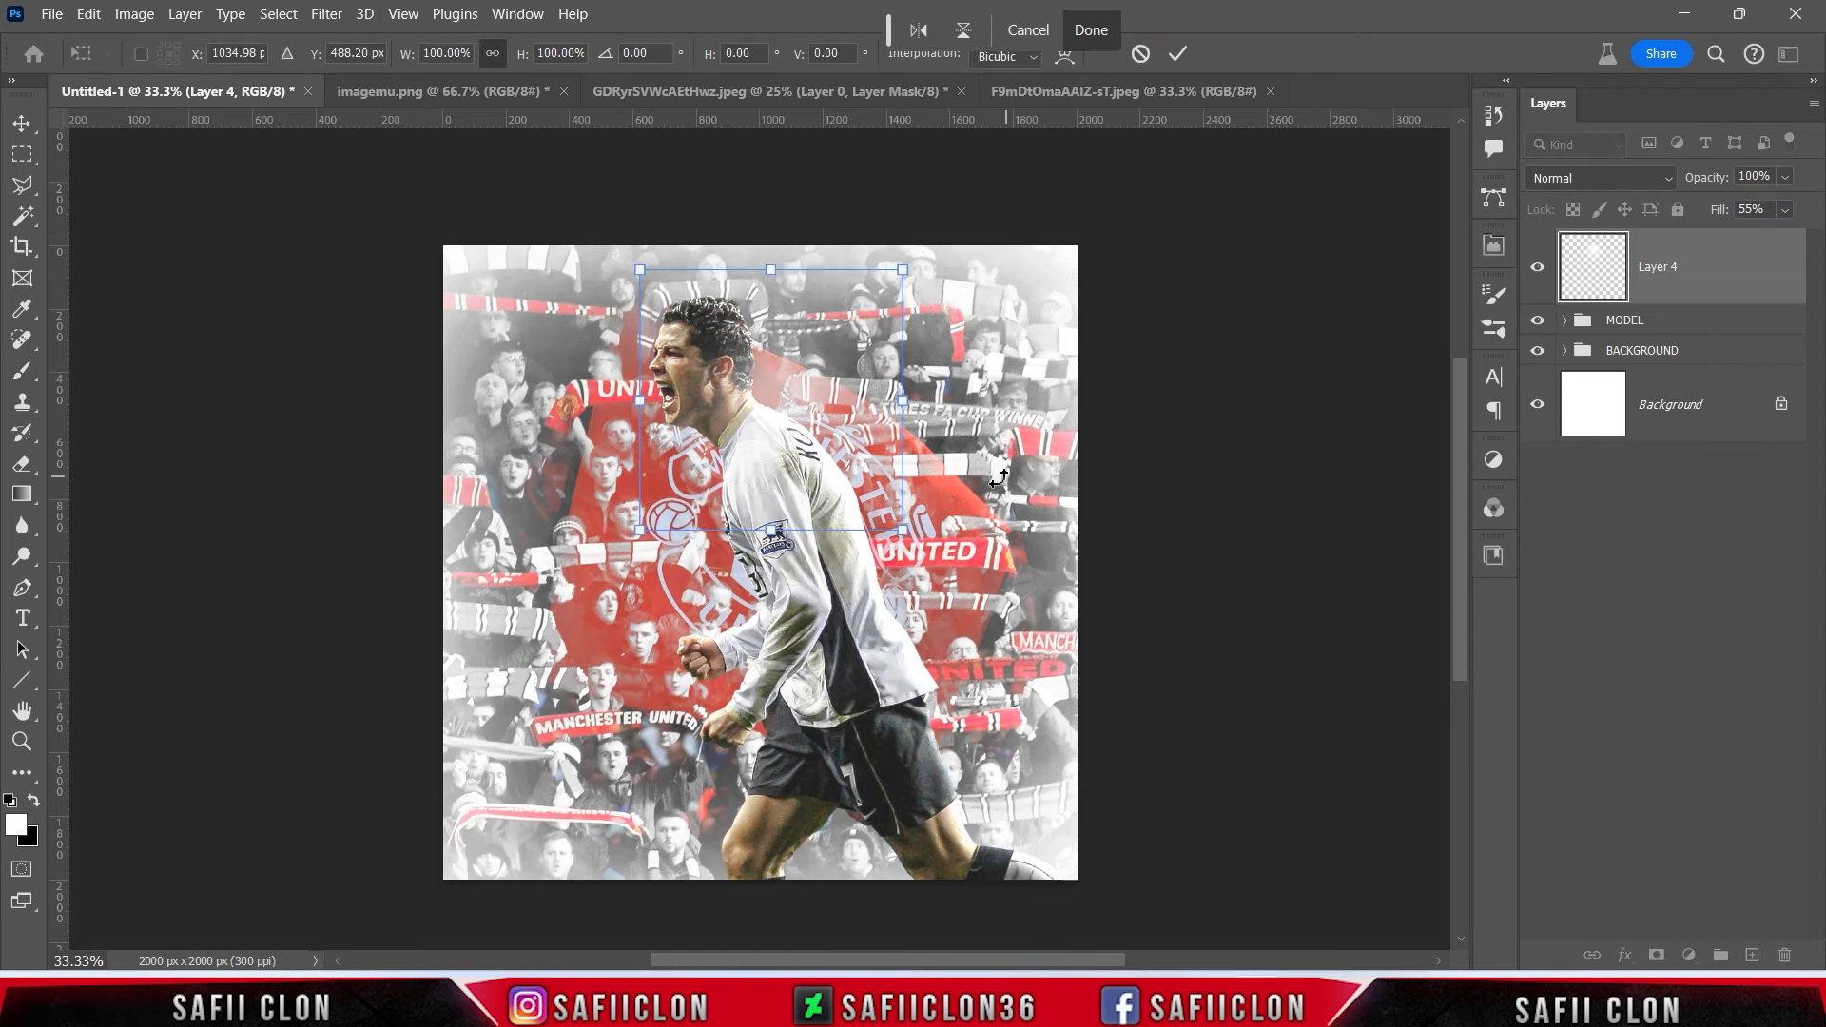
{"action": "left_click_drag", "start_coordinate": [907, 278], "coordinate": [973, 235]}
{"action": "left_click_drag", "start_coordinate": [877, 432], "coordinate": [904, 428]}
{"action": "mouse_move", "coordinate": [799, 569]}
{"action": "left_mouse_down"}
{"action": "mouse_move", "coordinate": [799, 613]}
{"action": "mouse_move", "coordinate": [799, 593]}
{"action": "left_mouse_up"}
{"action": "left_click_drag", "start_coordinate": [1076, 498], "coordinate": [1127, 419]}
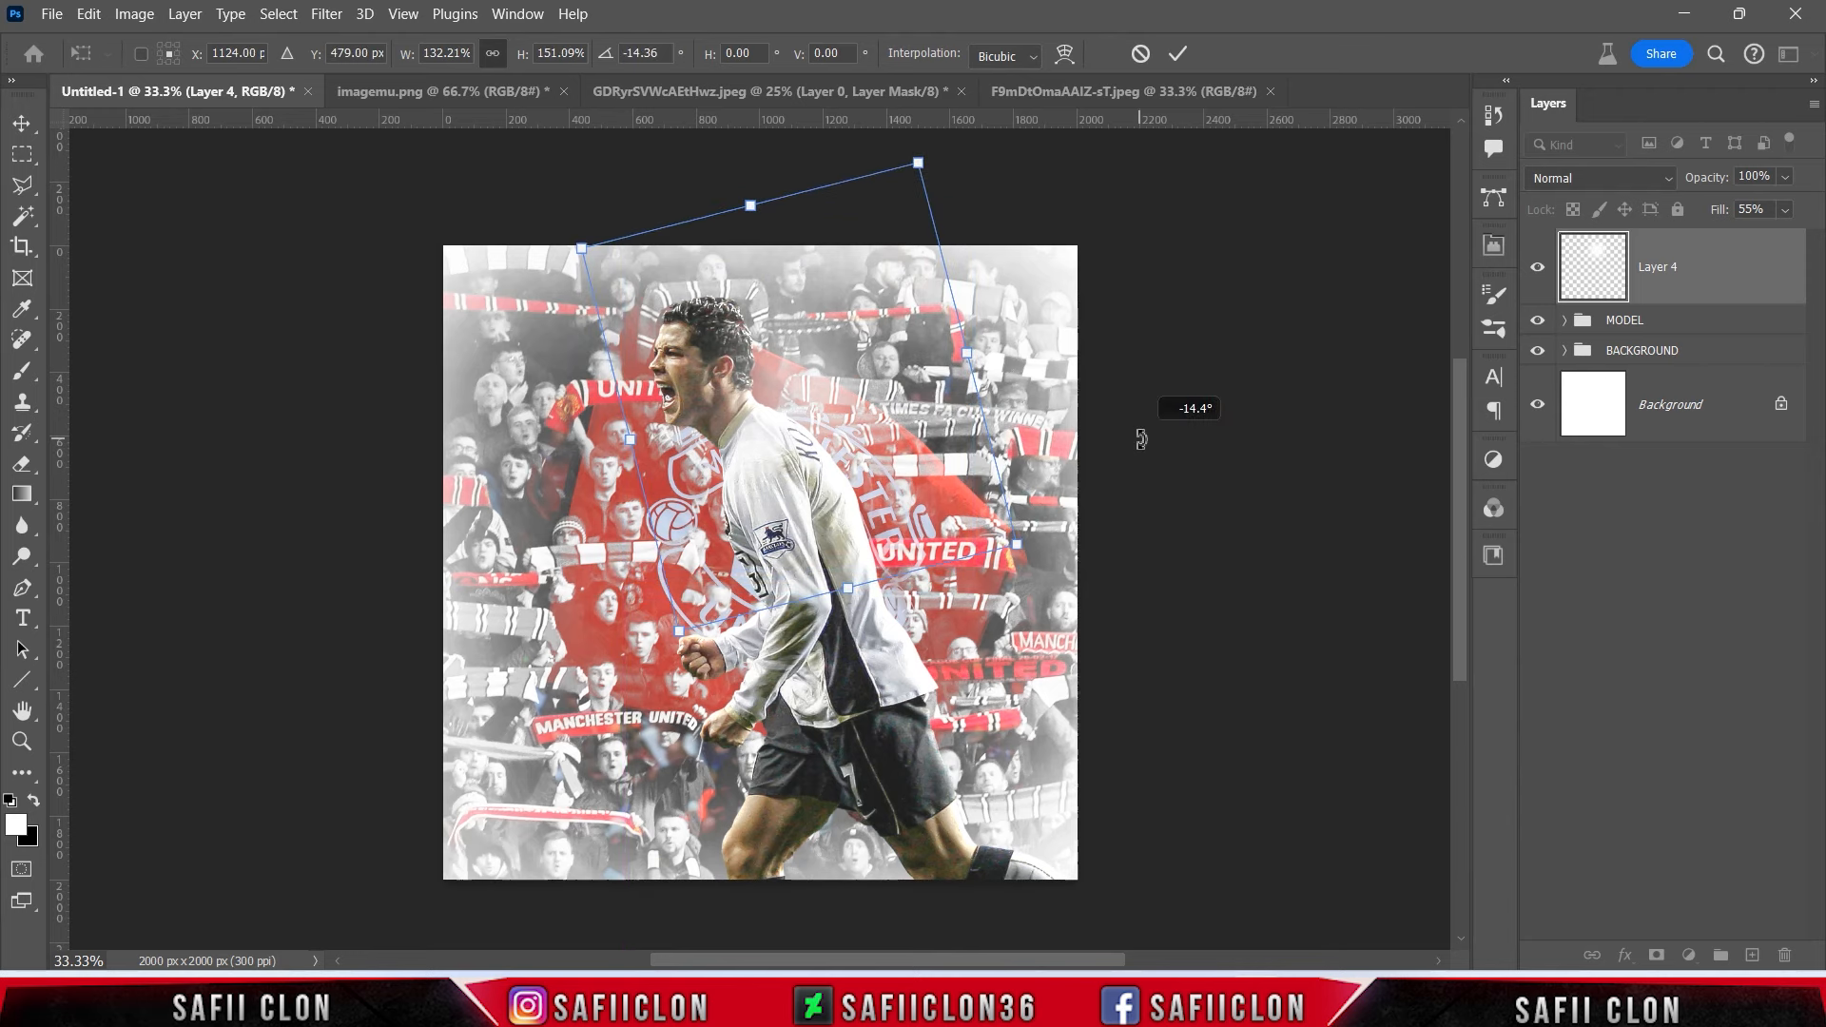
{"action": "left_click", "coordinate": [1178, 54]}
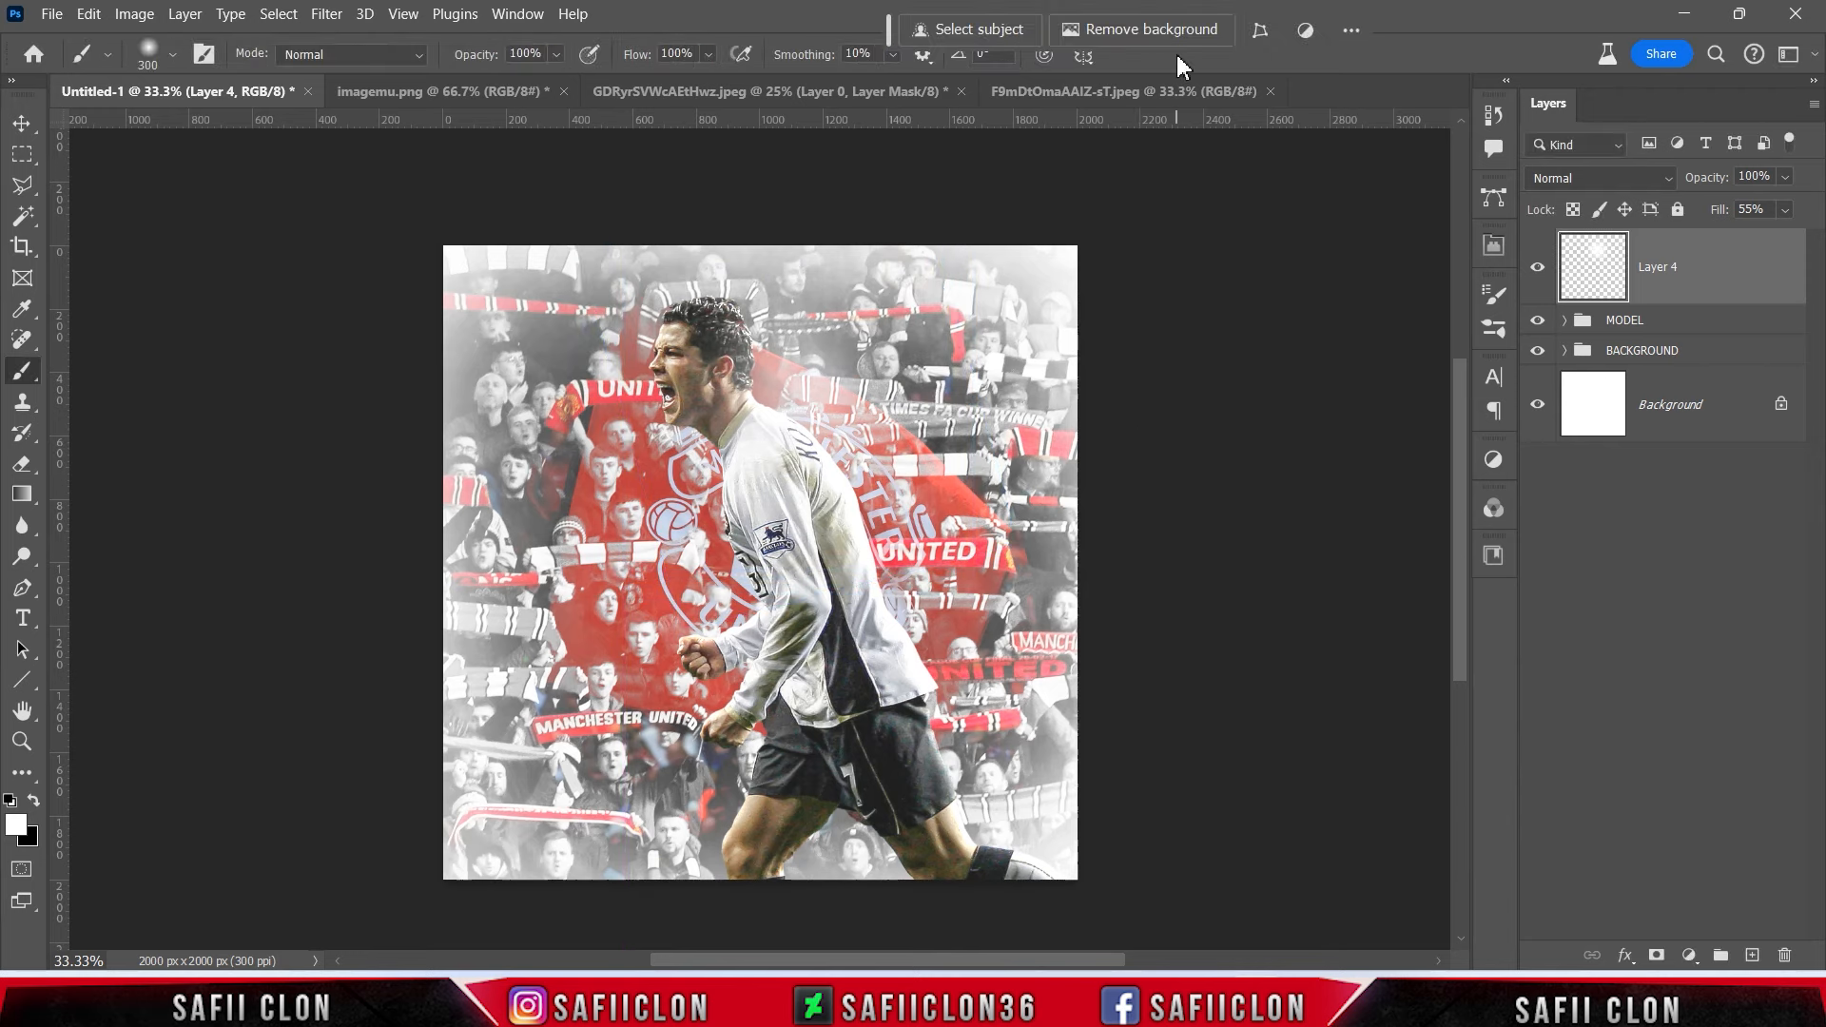
Duplicate the glow layer within the same document.
{"action": "right_click", "coordinate": [1703, 277]}
{"action": "left_click", "coordinate": [1669, 332]}
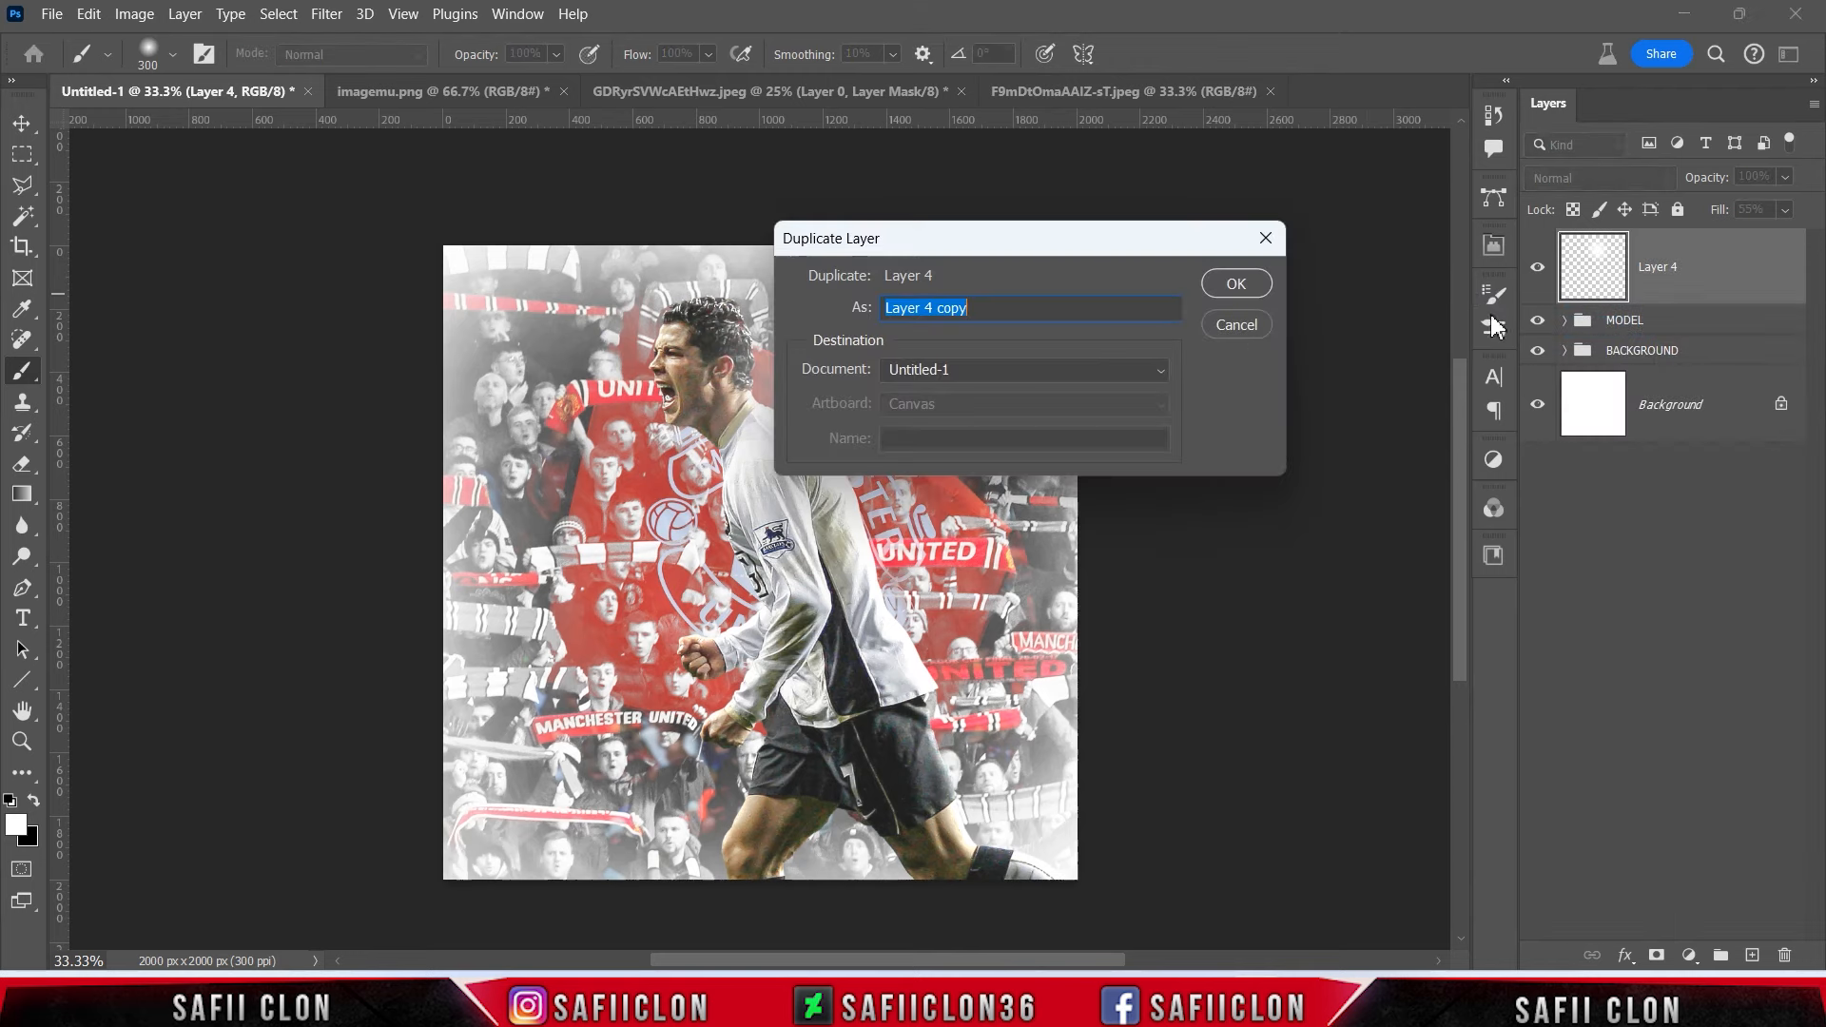
{"action": "left_click", "coordinate": [1236, 283]}
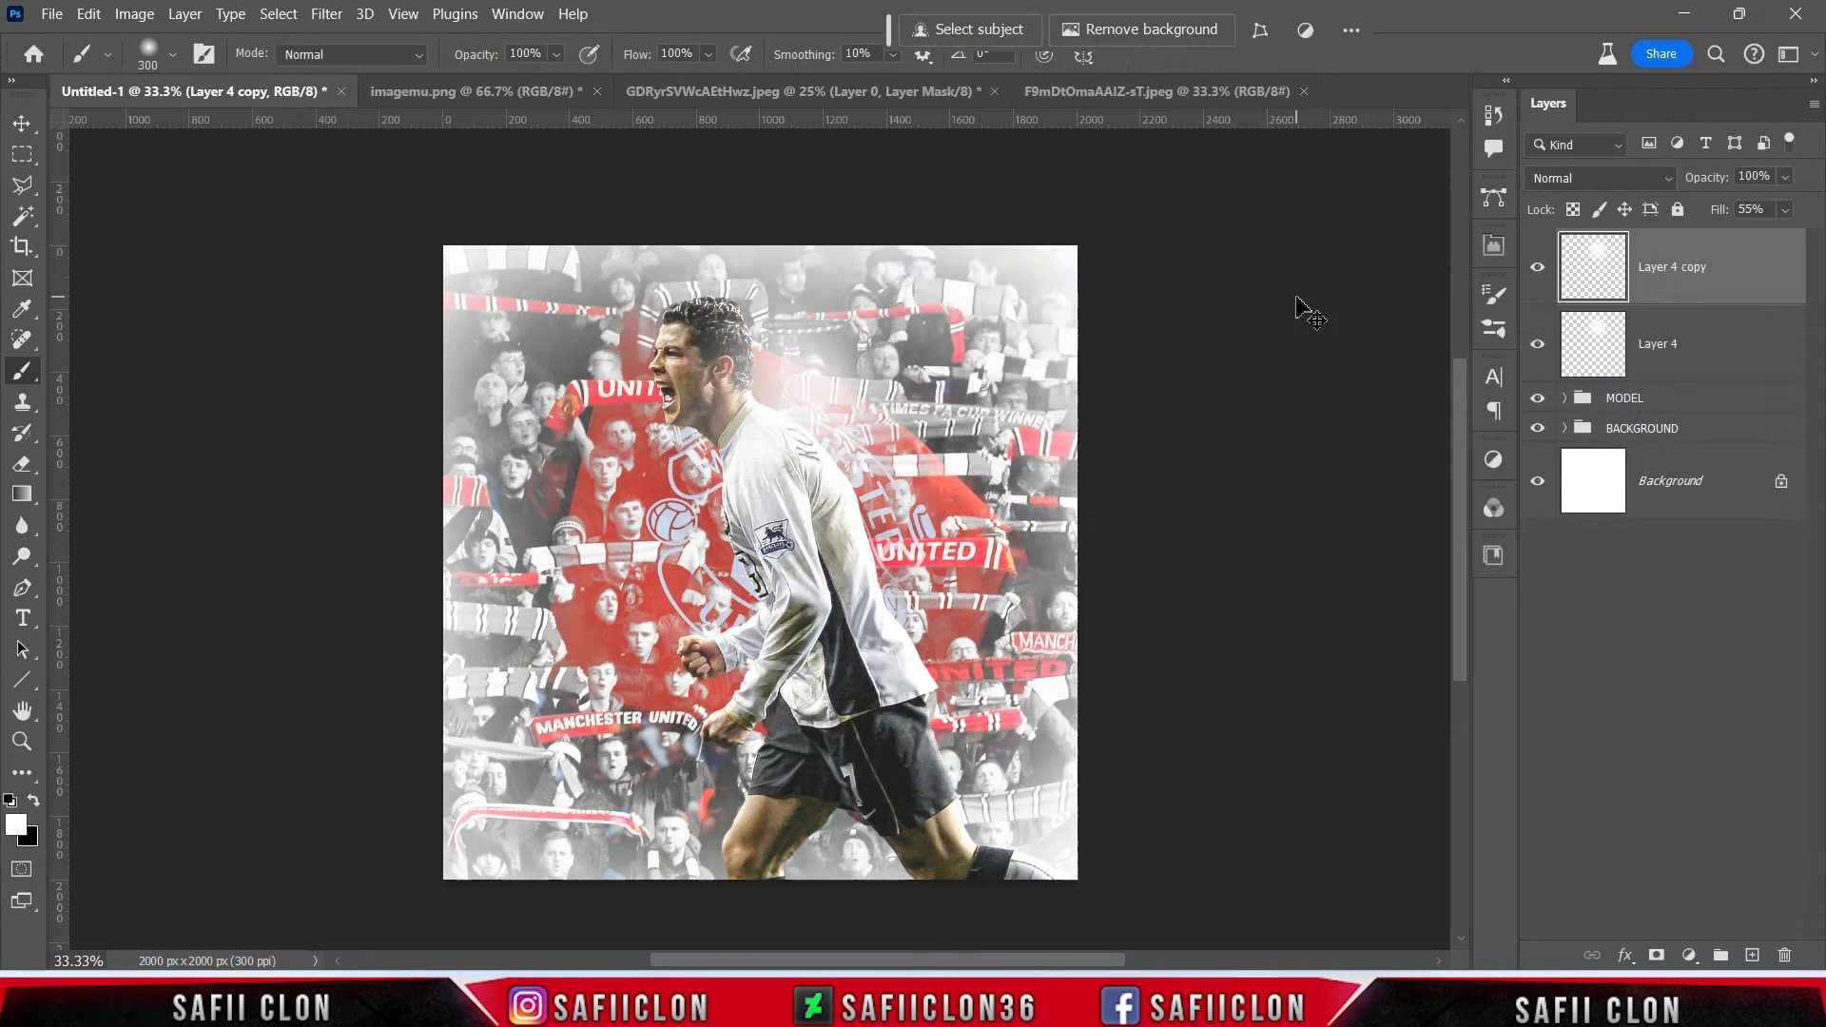
Place the duplicated glow over the player's fists, scaled to about 134% by 165% and rotated about -2.4 degrees.
{"action": "key", "text": "ctrl+t"}
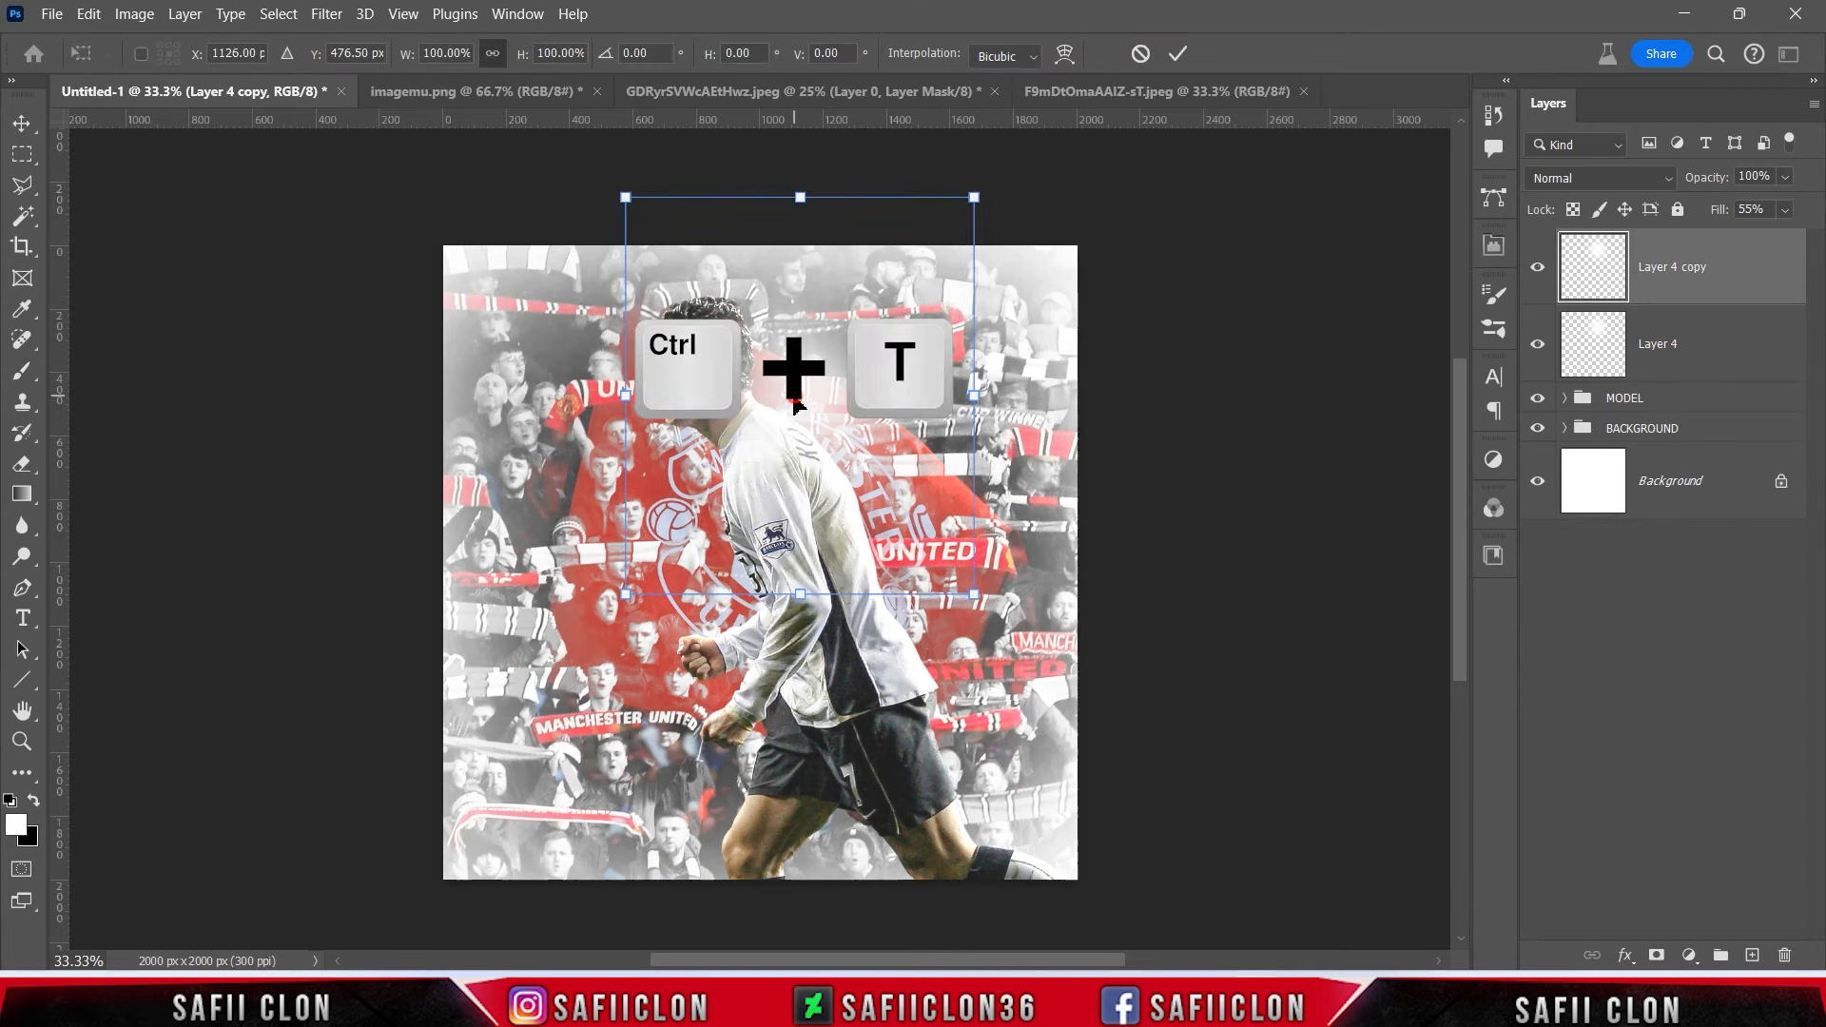
{"action": "left_click_drag", "start_coordinate": [797, 405], "coordinate": [697, 678]}
{"action": "left_click_drag", "start_coordinate": [708, 493], "coordinate": [723, 365]}
{"action": "left_click_drag", "start_coordinate": [951, 695], "coordinate": [953, 685]}
{"action": "left_click_drag", "start_coordinate": [886, 681], "coordinate": [926, 680]}
{"action": "left_click_drag", "start_coordinate": [809, 728], "coordinate": [822, 715]}
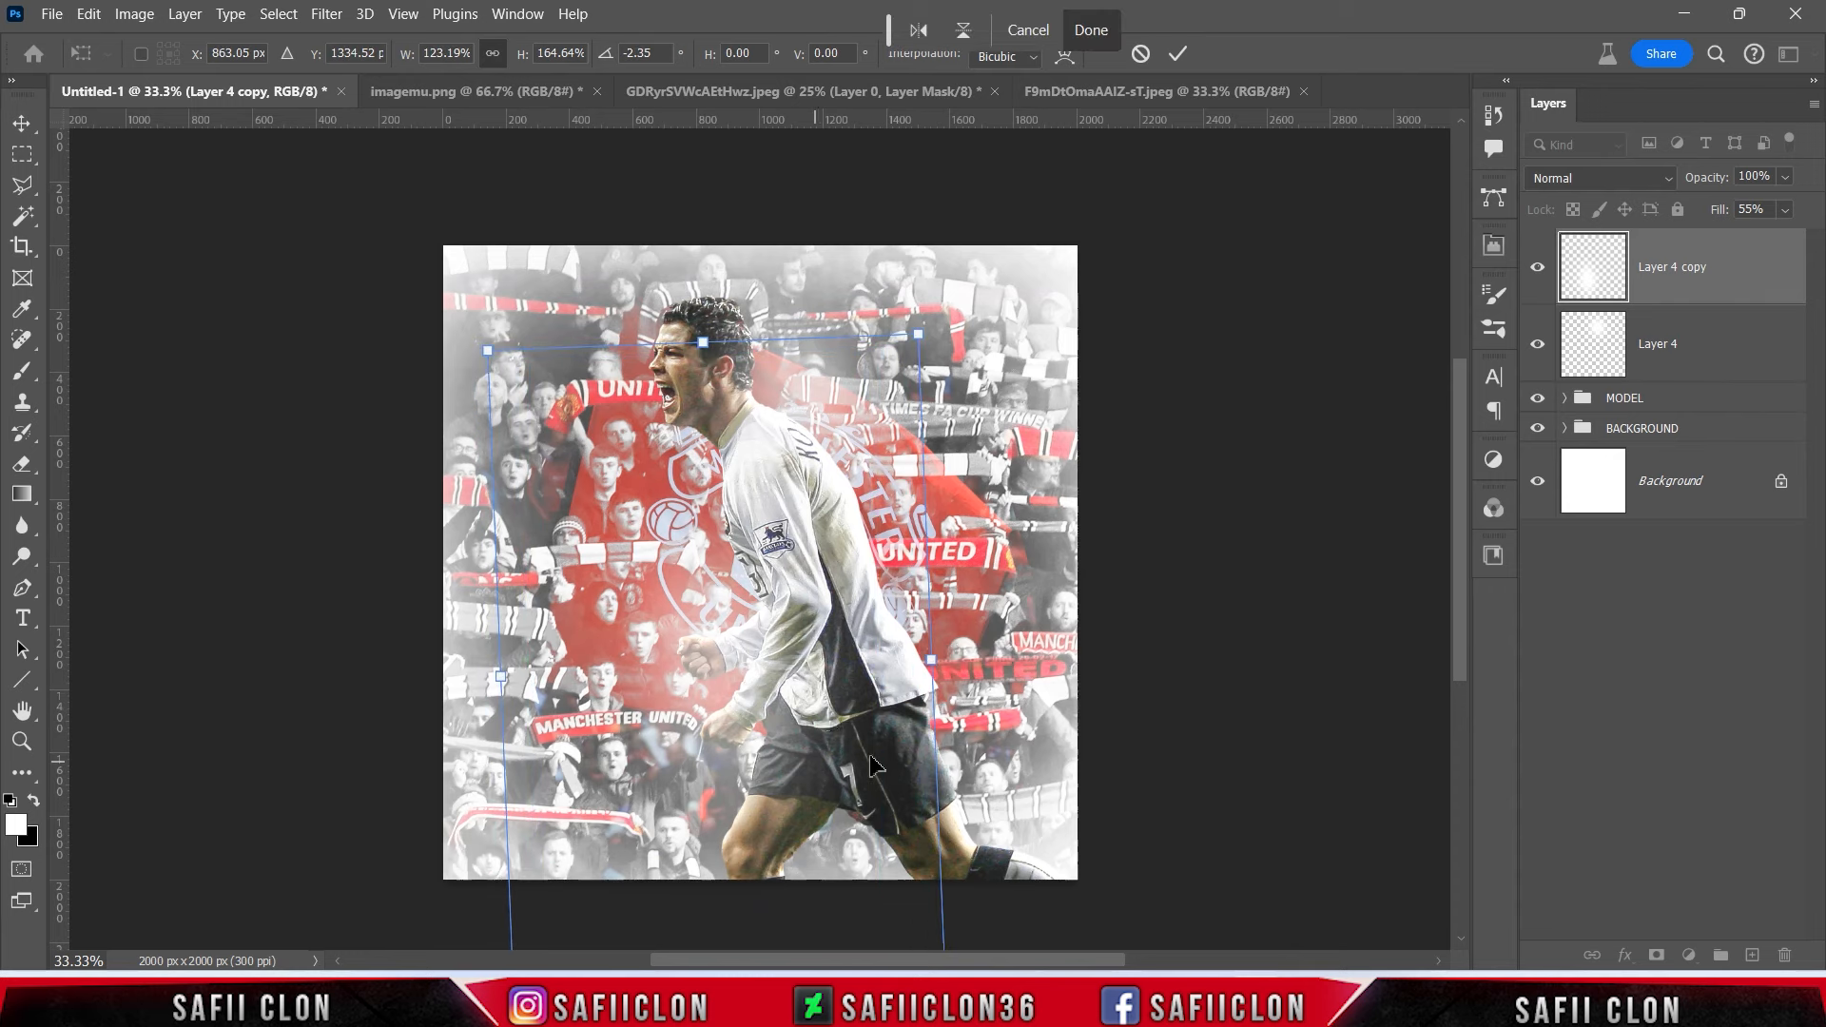
{"action": "left_click_drag", "start_coordinate": [933, 662], "coordinate": [954, 659]}
{"action": "mouse_move", "coordinate": [837, 724]}
{"action": "left_mouse_down"}
{"action": "mouse_move", "coordinate": [843, 749]}
{"action": "mouse_move", "coordinate": [835, 721]}
{"action": "left_mouse_up"}
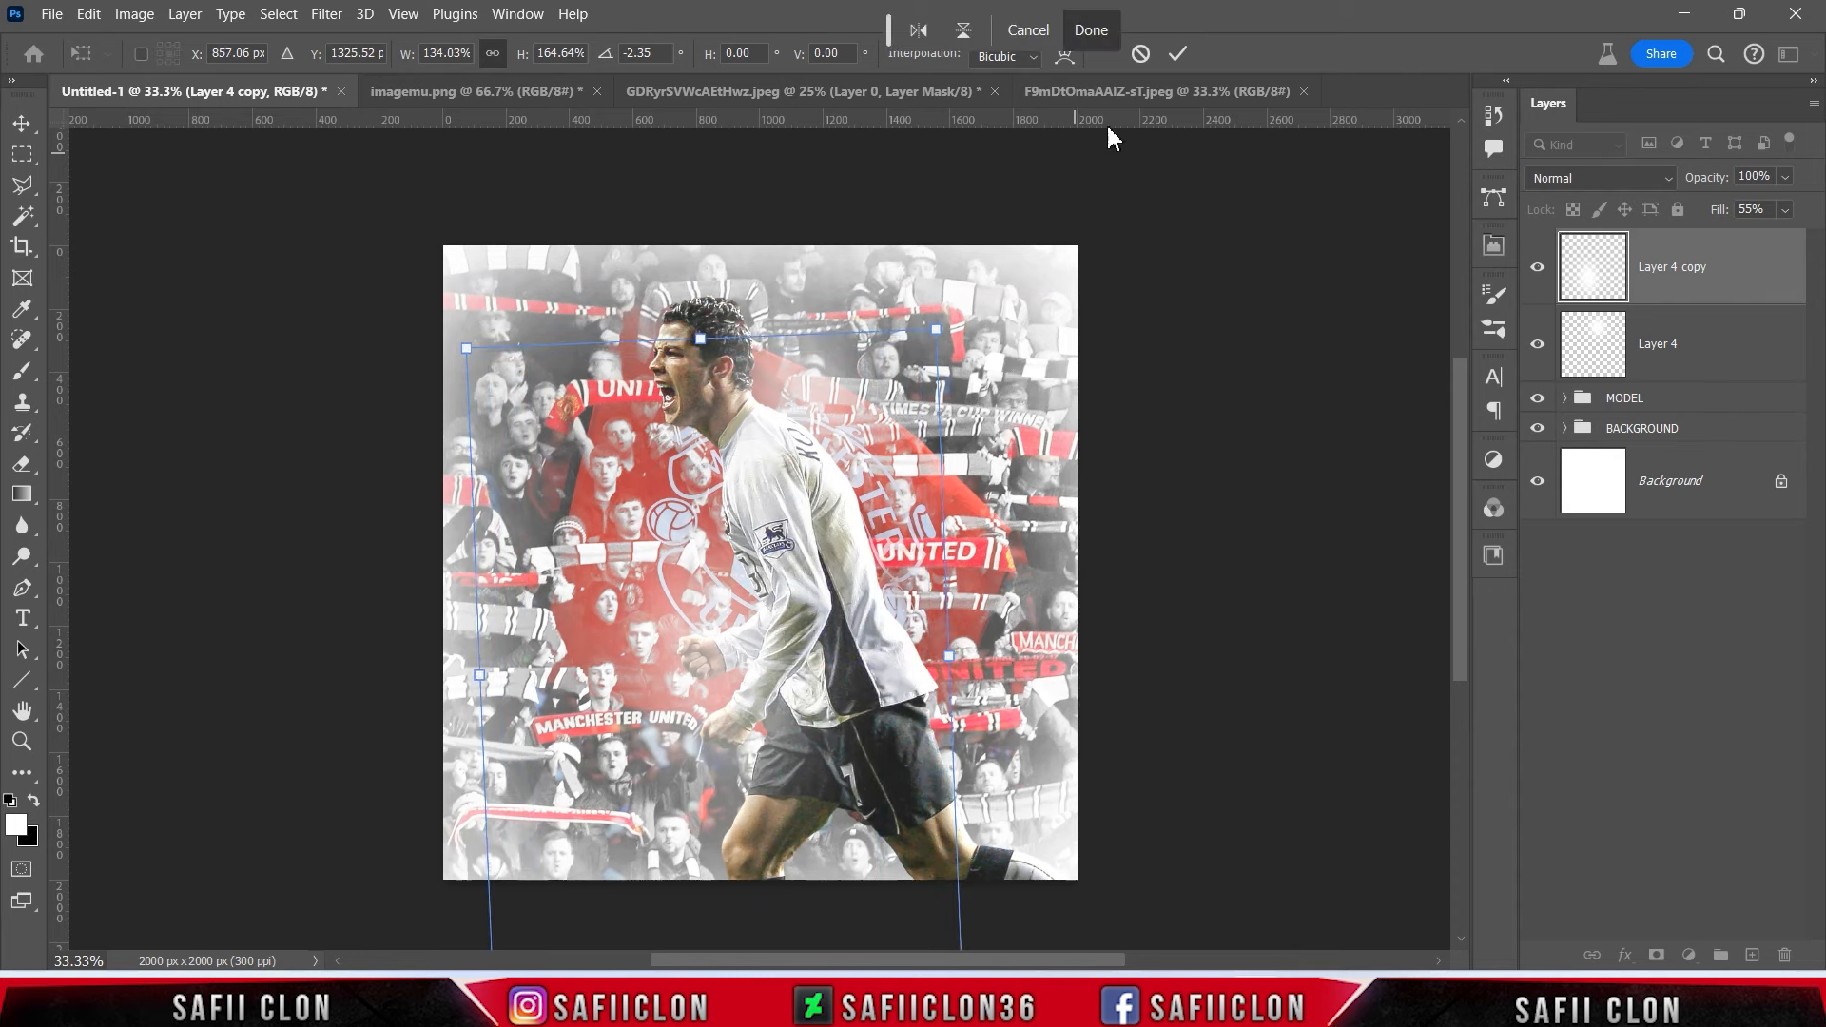
{"action": "left_click", "coordinate": [1177, 54]}
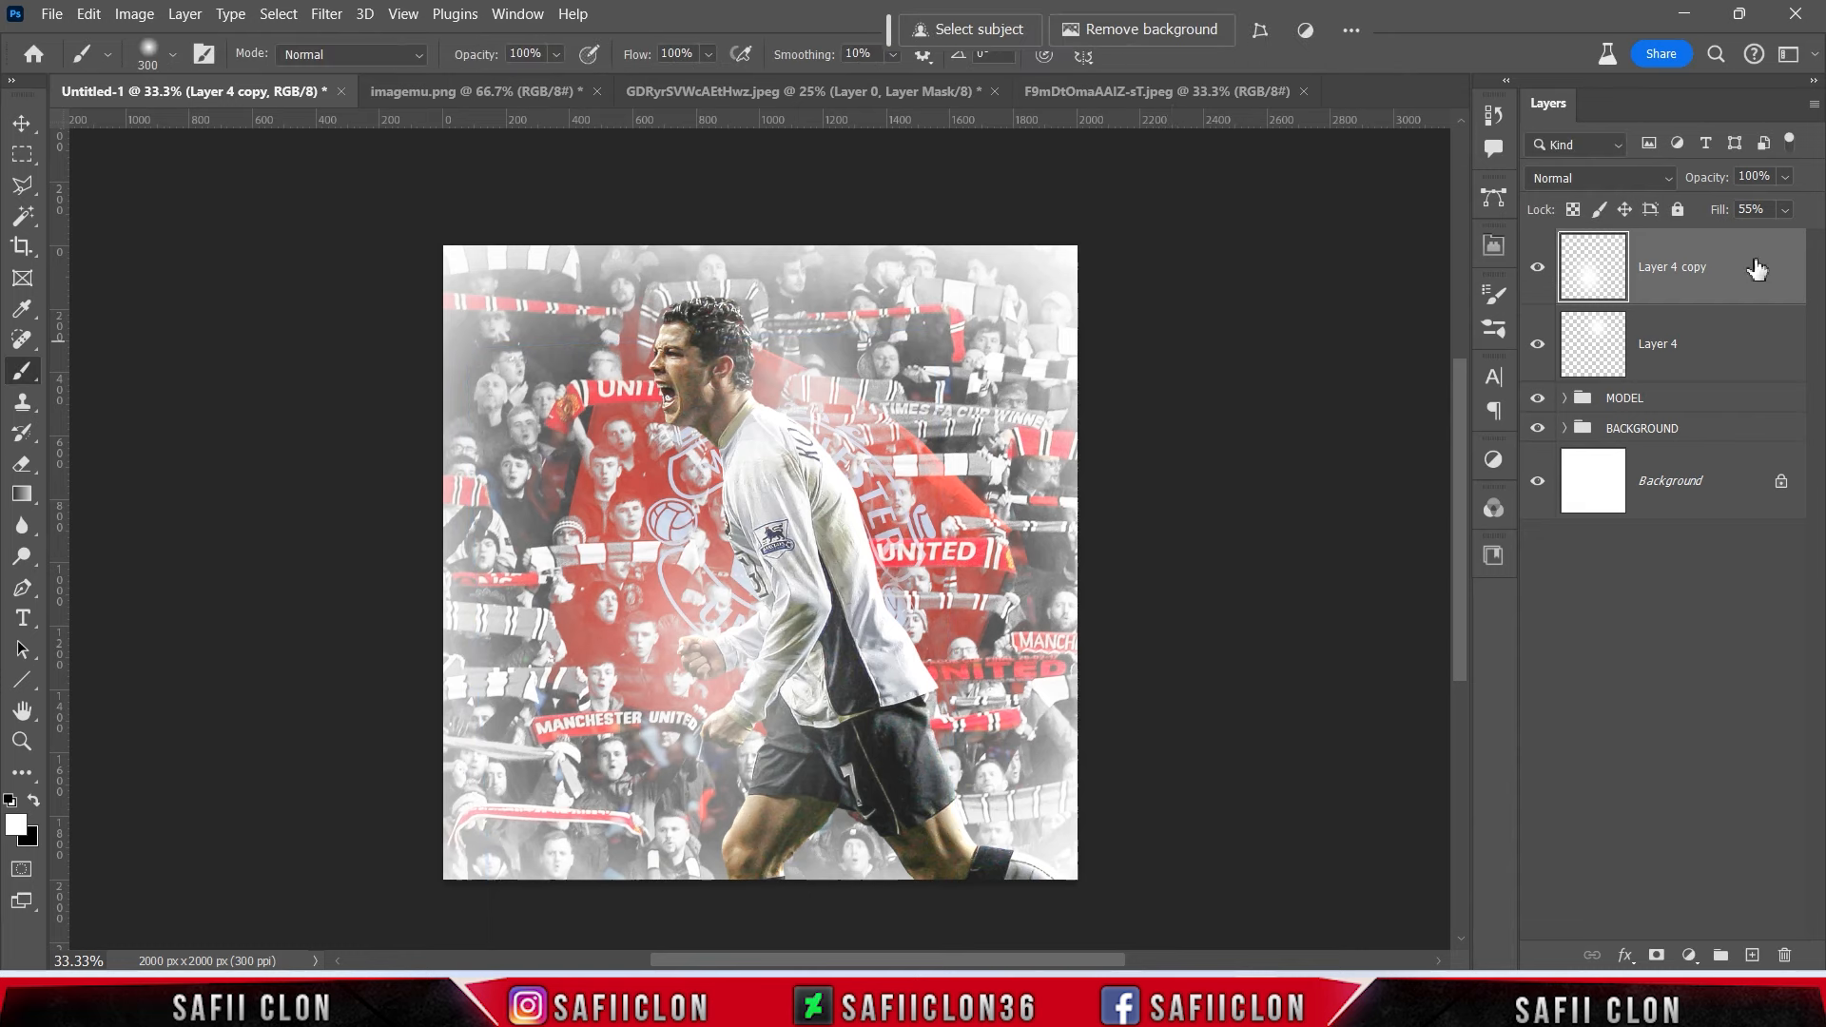
Set the duplicated glow's Fill to 38% and compare the poster with and without it.
{"action": "left_click", "coordinate": [1786, 211]}
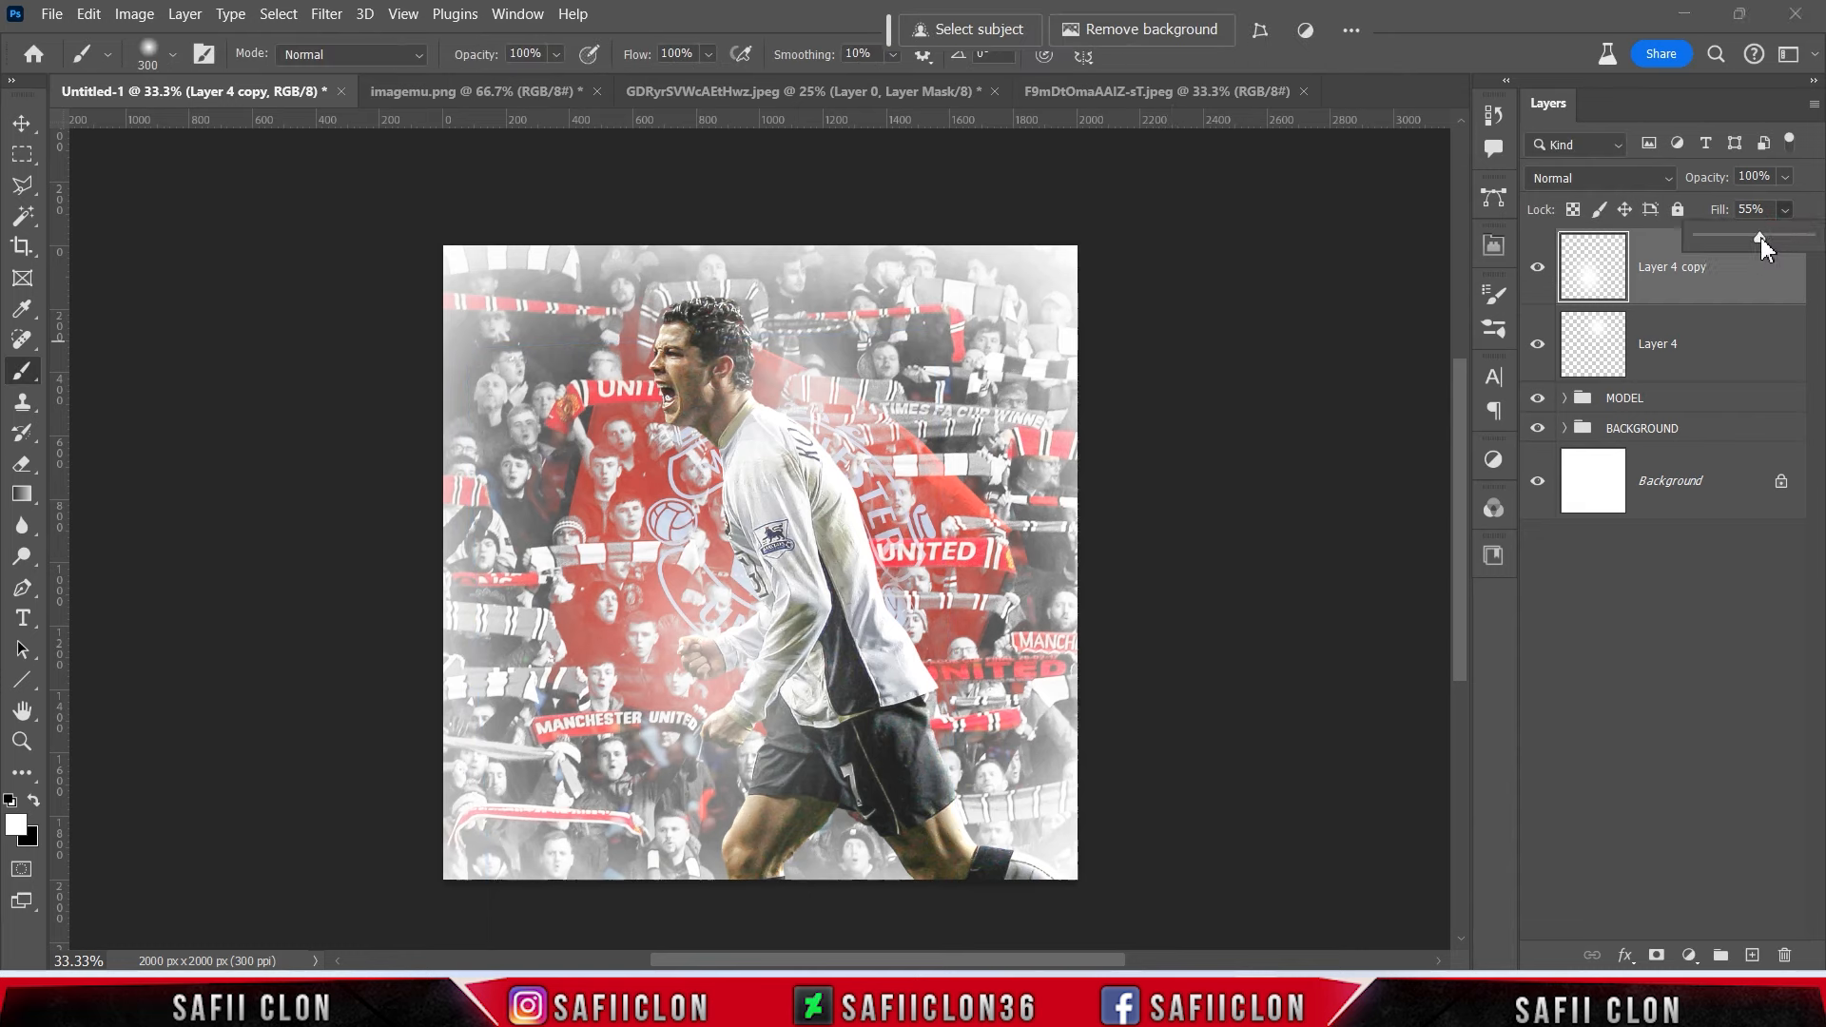
{"action": "left_click_drag", "start_coordinate": [1746, 234], "coordinate": [1743, 233]}
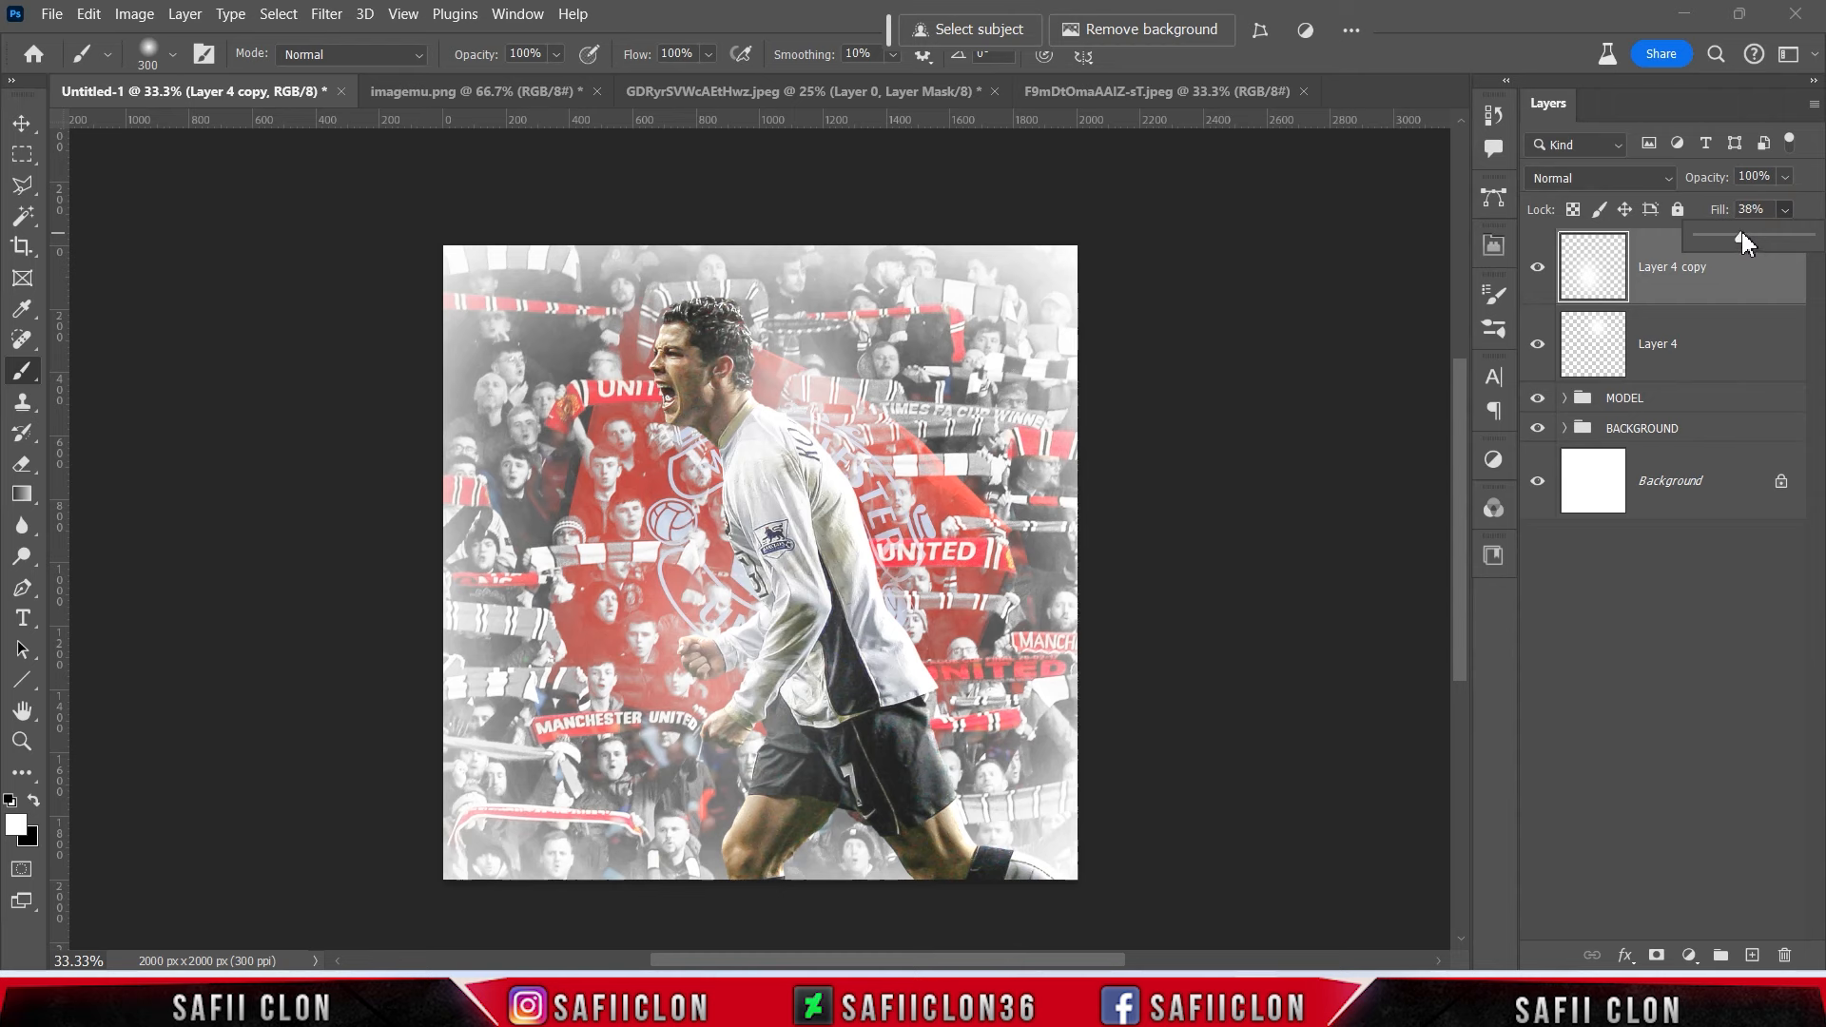
{"action": "left_click", "coordinate": [1789, 209]}
{"action": "left_click", "coordinate": [1540, 273]}
{"action": "left_click", "coordinate": [1539, 273]}
{"action": "left_click", "coordinate": [1540, 273]}
{"action": "left_click", "coordinate": [1540, 273]}
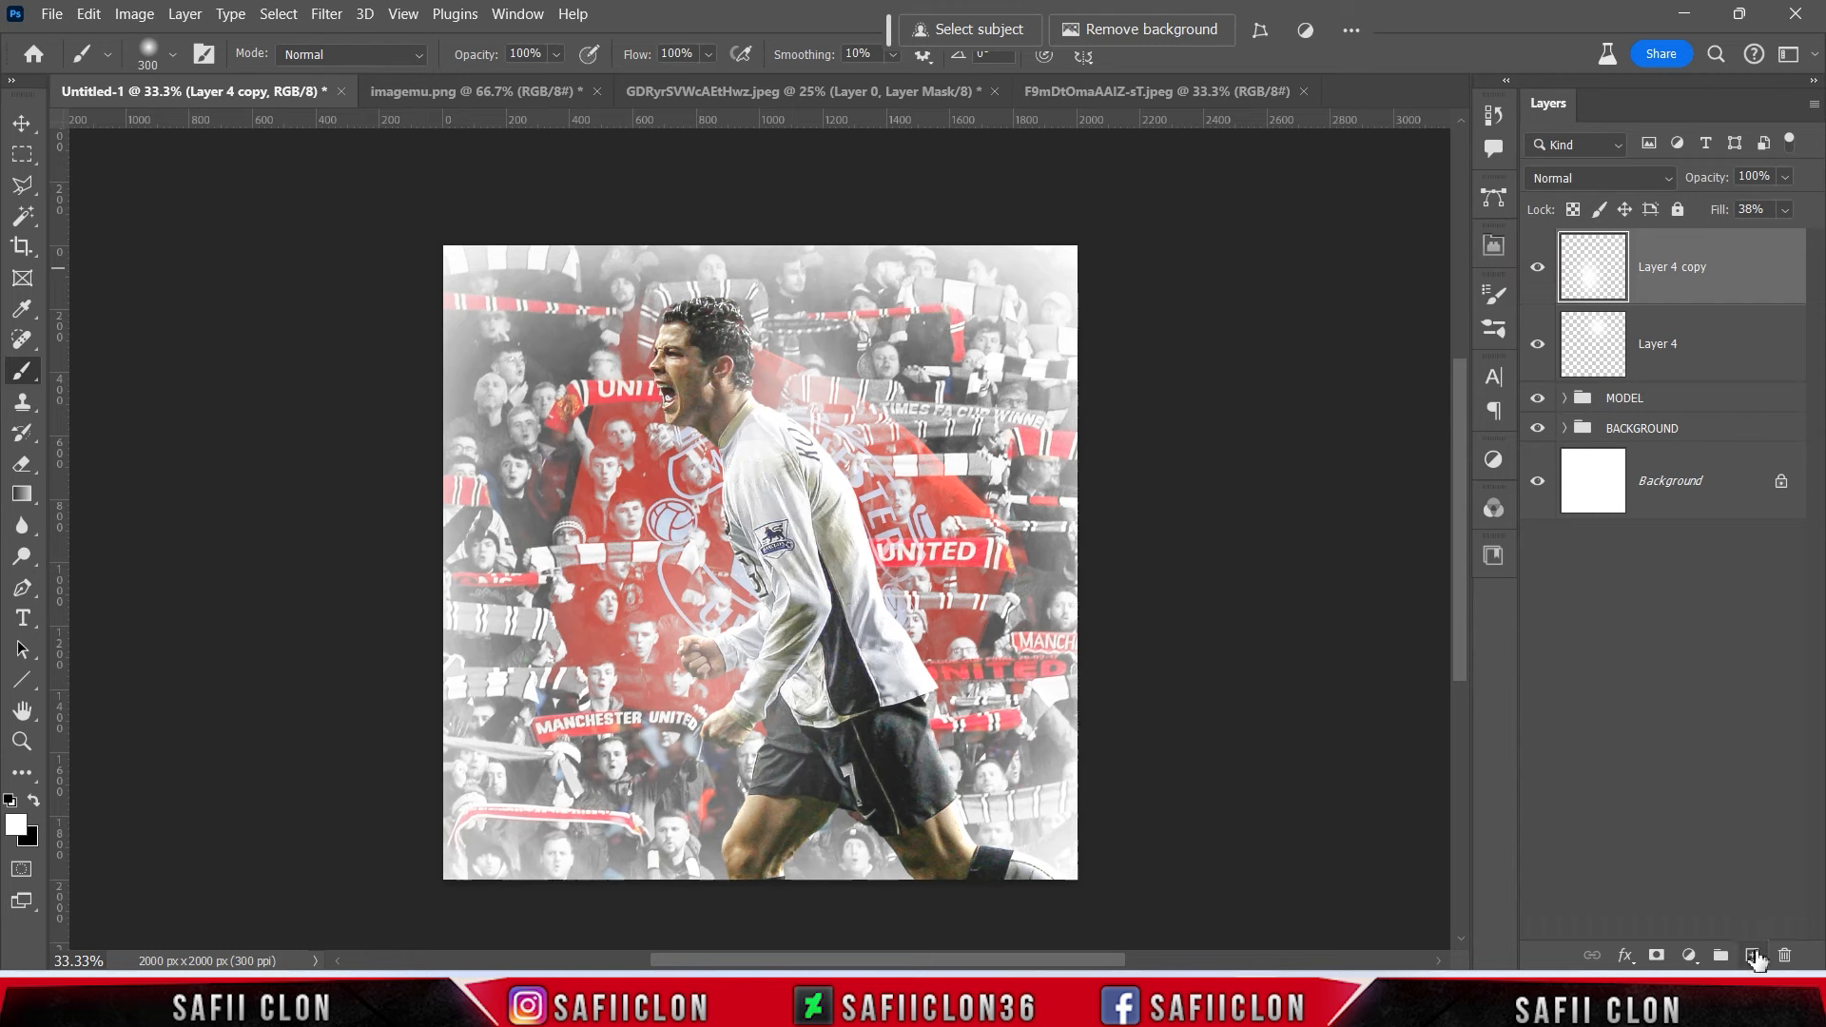
Add a new layer, dab one soft white glow on the flag's crest, and set the layer's Fill to 41%.
{"action": "left_click", "coordinate": [1753, 956]}
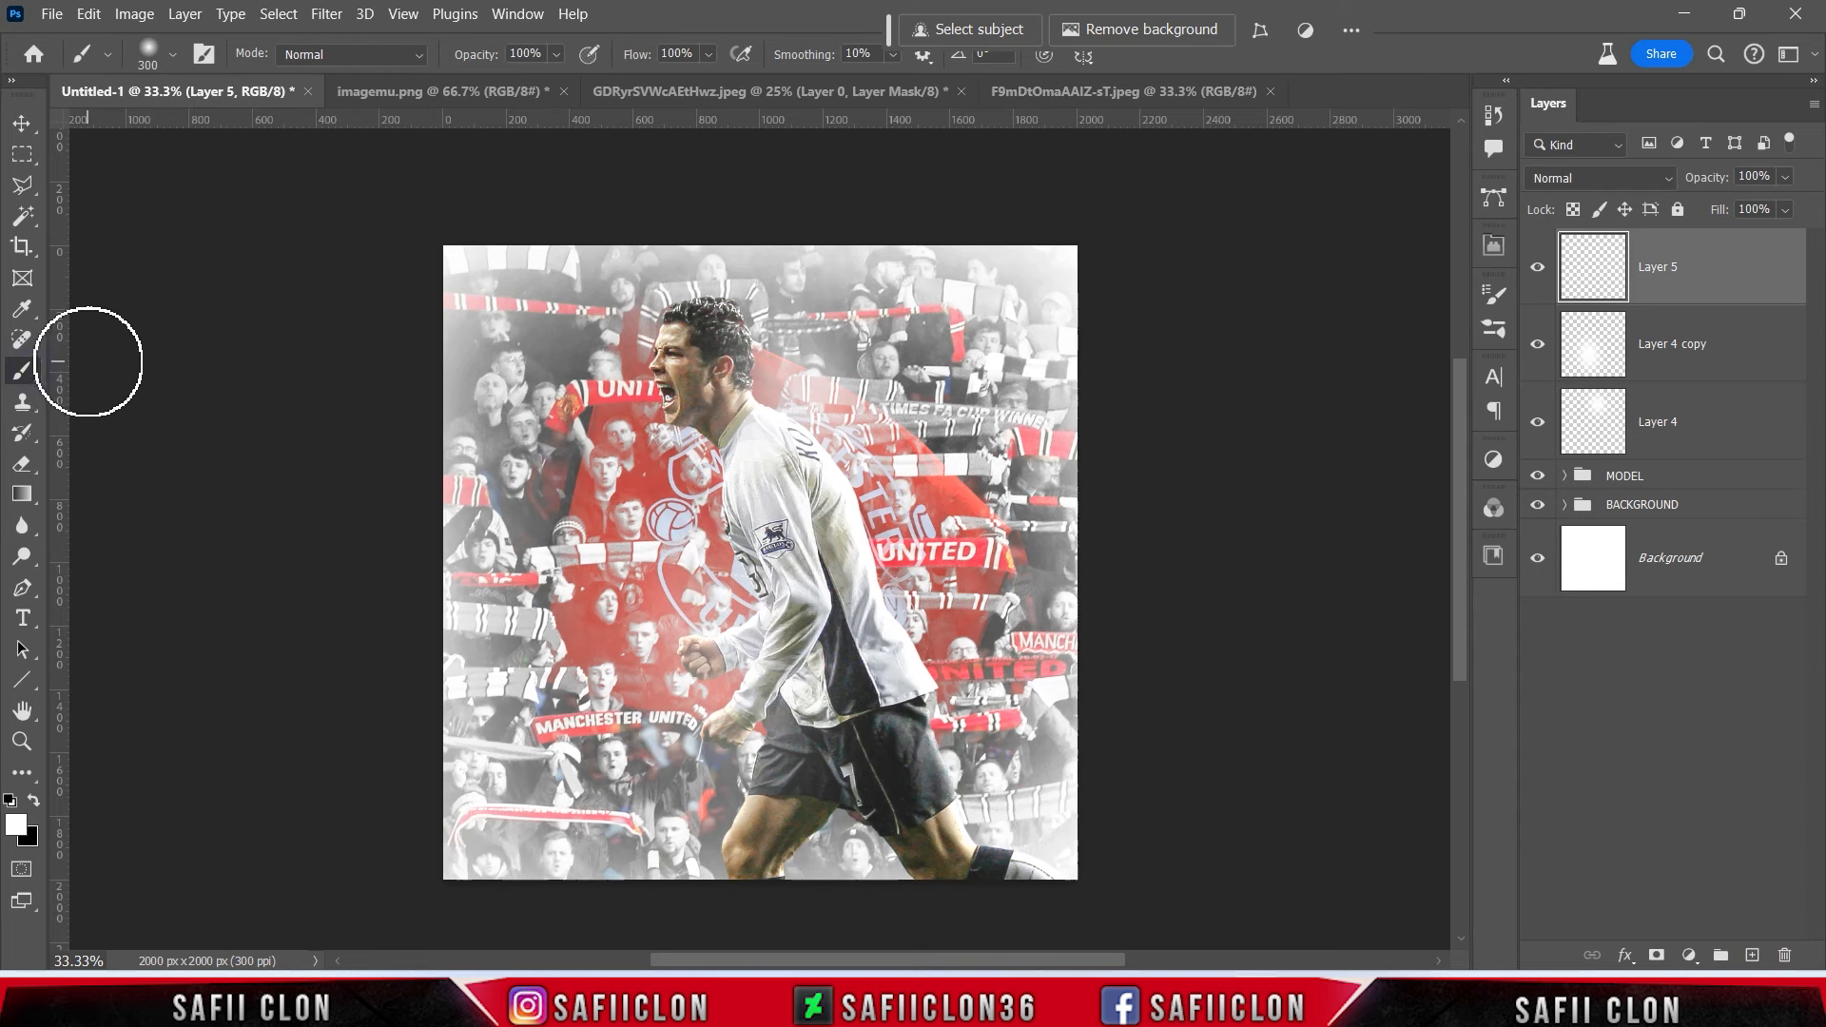
{"action": "right_click", "coordinate": [25, 374]}
{"action": "left_click", "coordinate": [121, 370]}
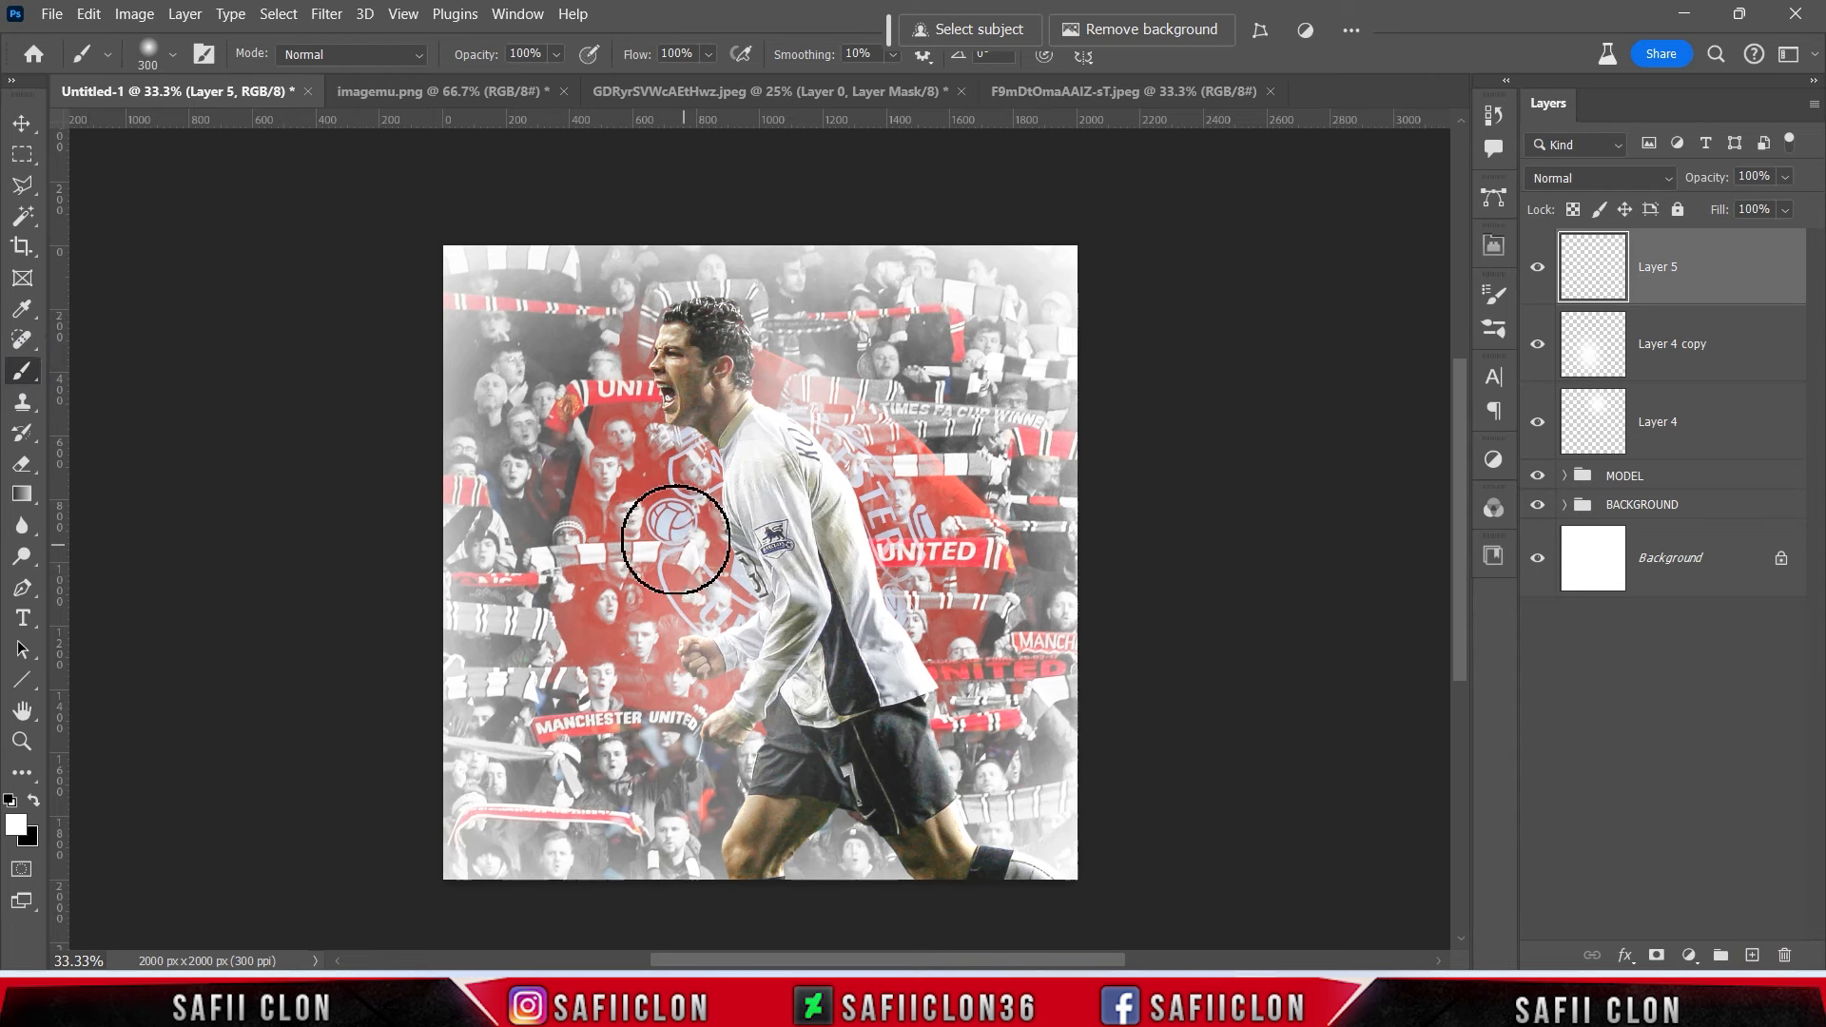
{"action": "left_click", "coordinate": [669, 533]}
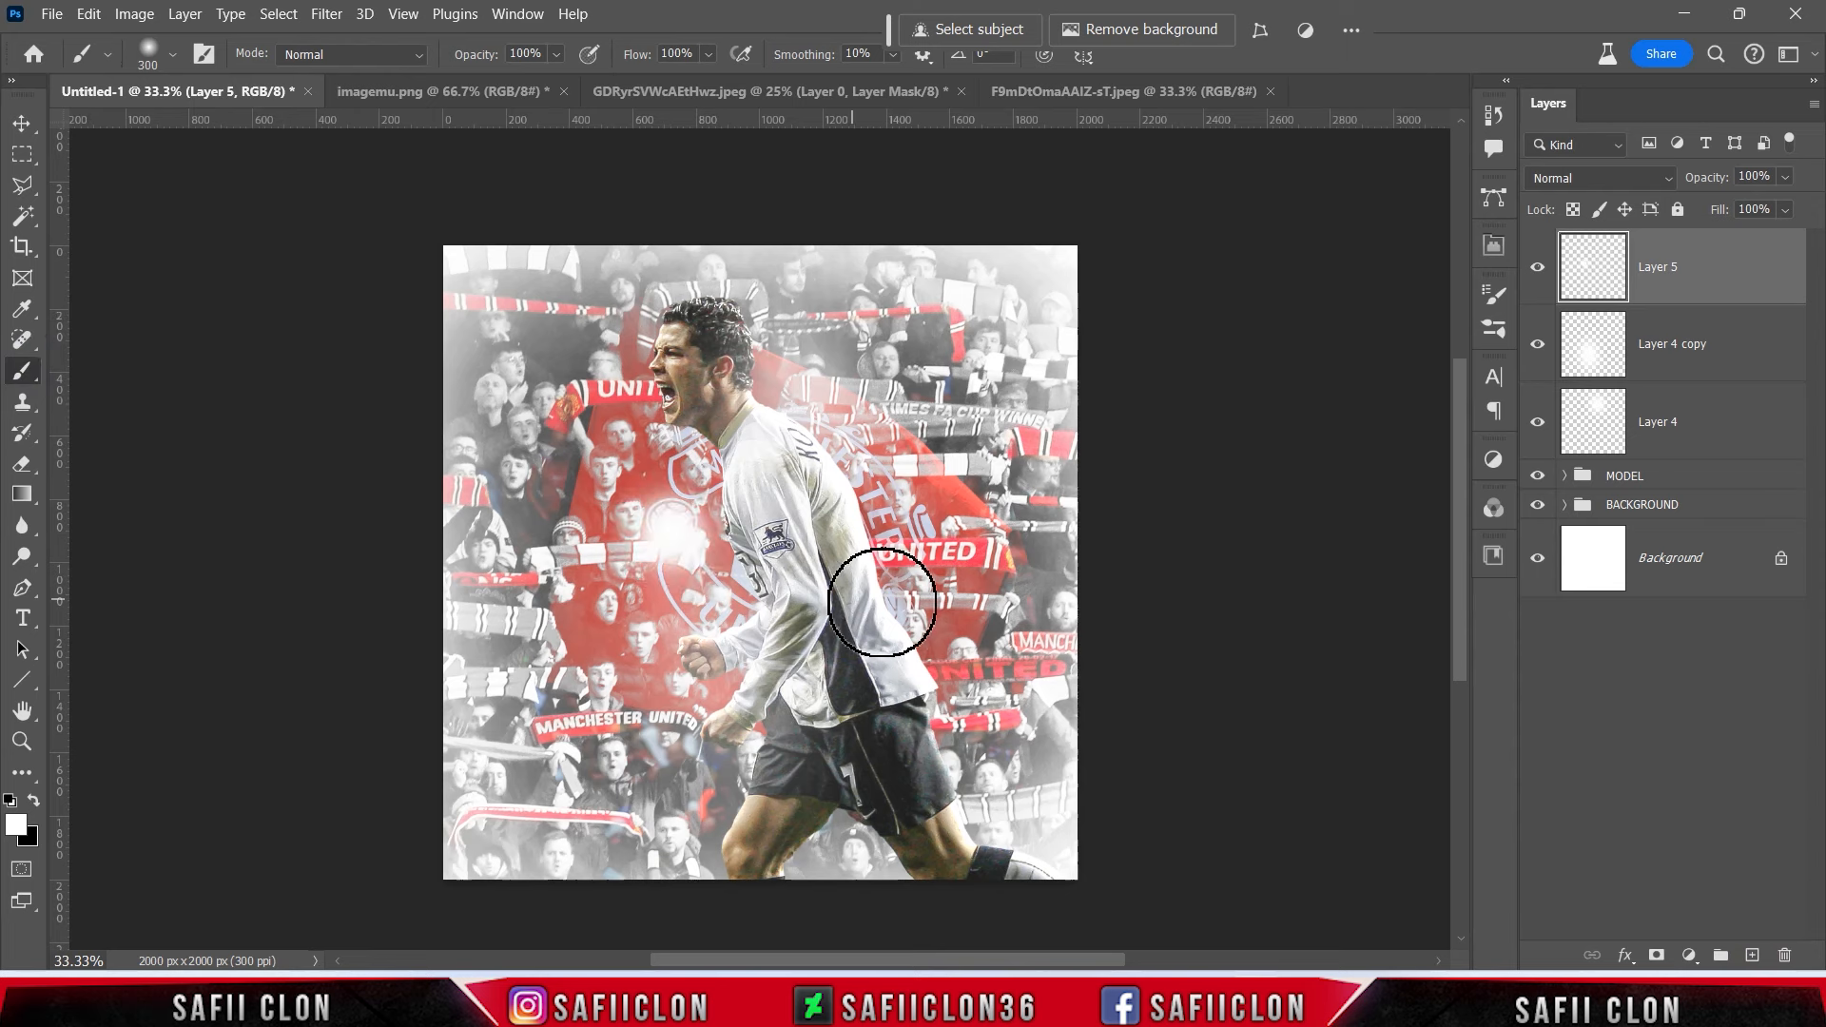
{"action": "left_click", "coordinate": [1785, 209]}
{"action": "left_click_drag", "start_coordinate": [1776, 236], "coordinate": [1744, 238]}
Move the new glow to the poster's lower-right corner and enlarge it to about 469% by 559%, rotated about 0.6 degrees.
{"action": "key", "text": "ctrl+t"}
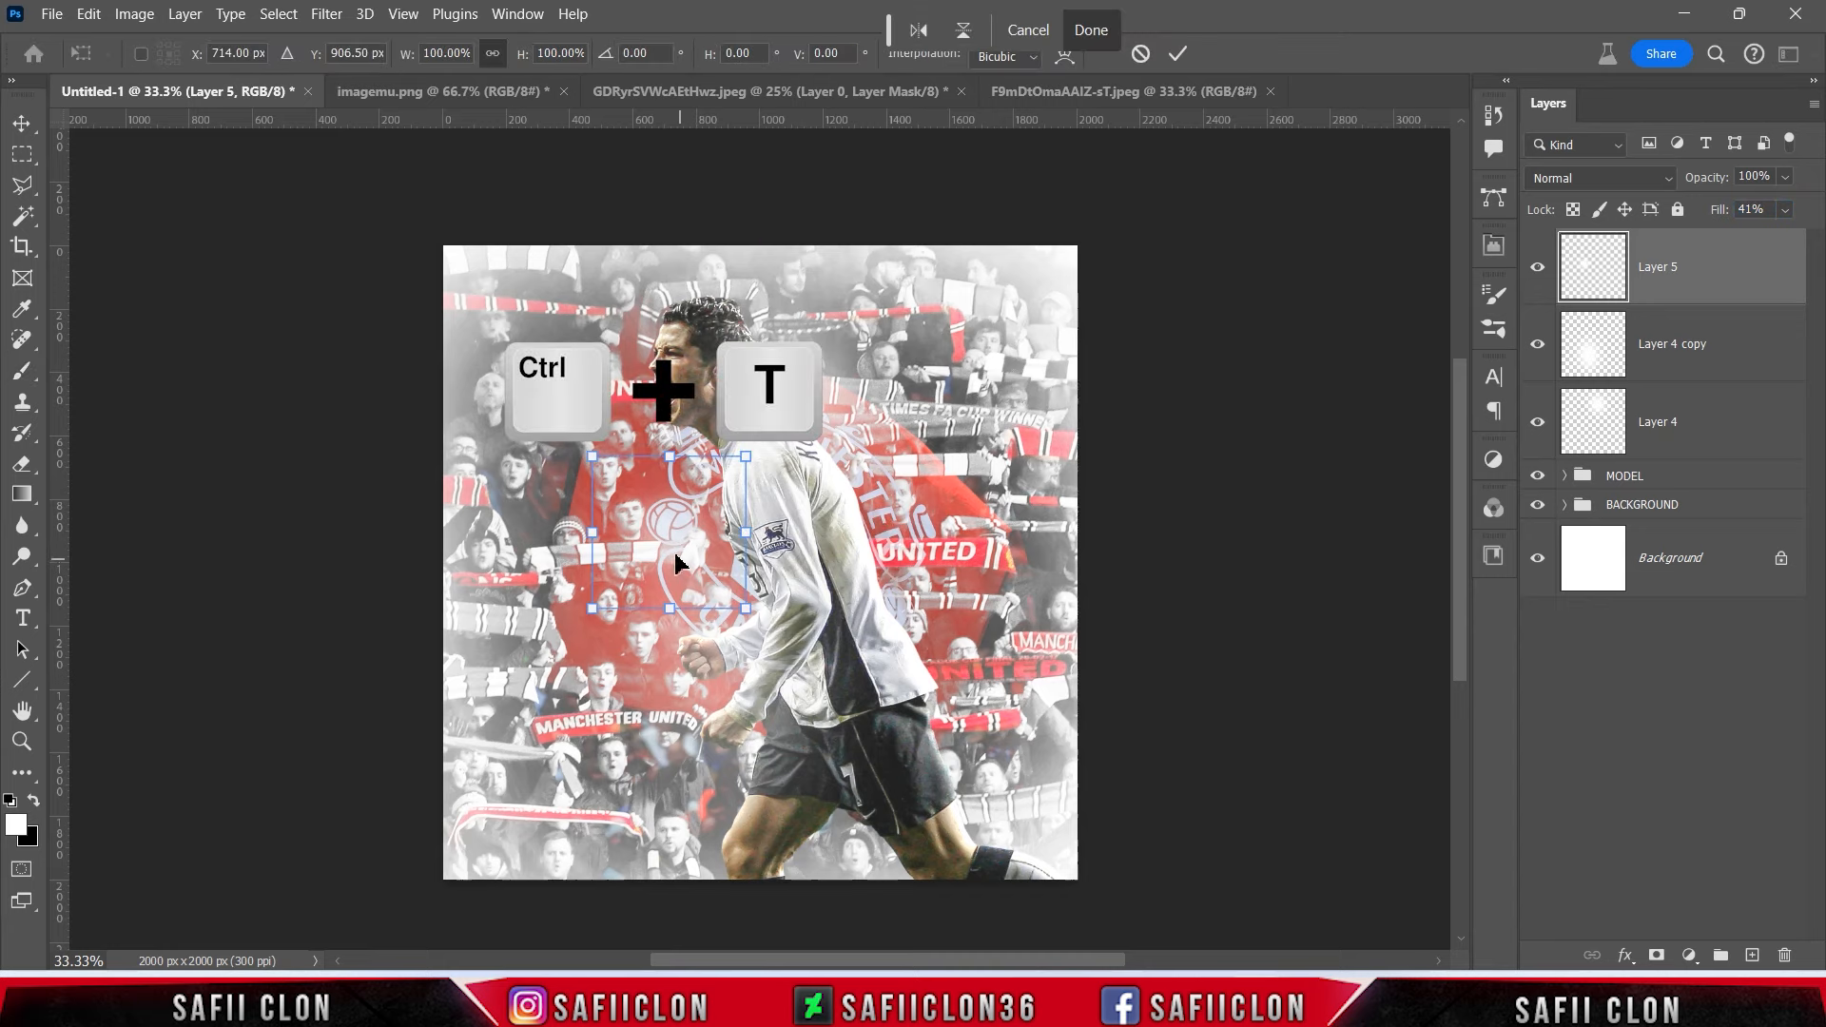
{"action": "left_click_drag", "start_coordinate": [1013, 654], "coordinate": [1187, 481]}
{"action": "left_click_drag", "start_coordinate": [936, 481], "coordinate": [940, 353]}
{"action": "left_click_drag", "start_coordinate": [931, 709], "coordinate": [1020, 779]}
{"action": "left_click_drag", "start_coordinate": [1315, 810], "coordinate": [1354, 834]}
{"action": "left_click_drag", "start_coordinate": [981, 728], "coordinate": [1012, 718]}
{"action": "left_click_drag", "start_coordinate": [745, 411], "coordinate": [702, 358]}
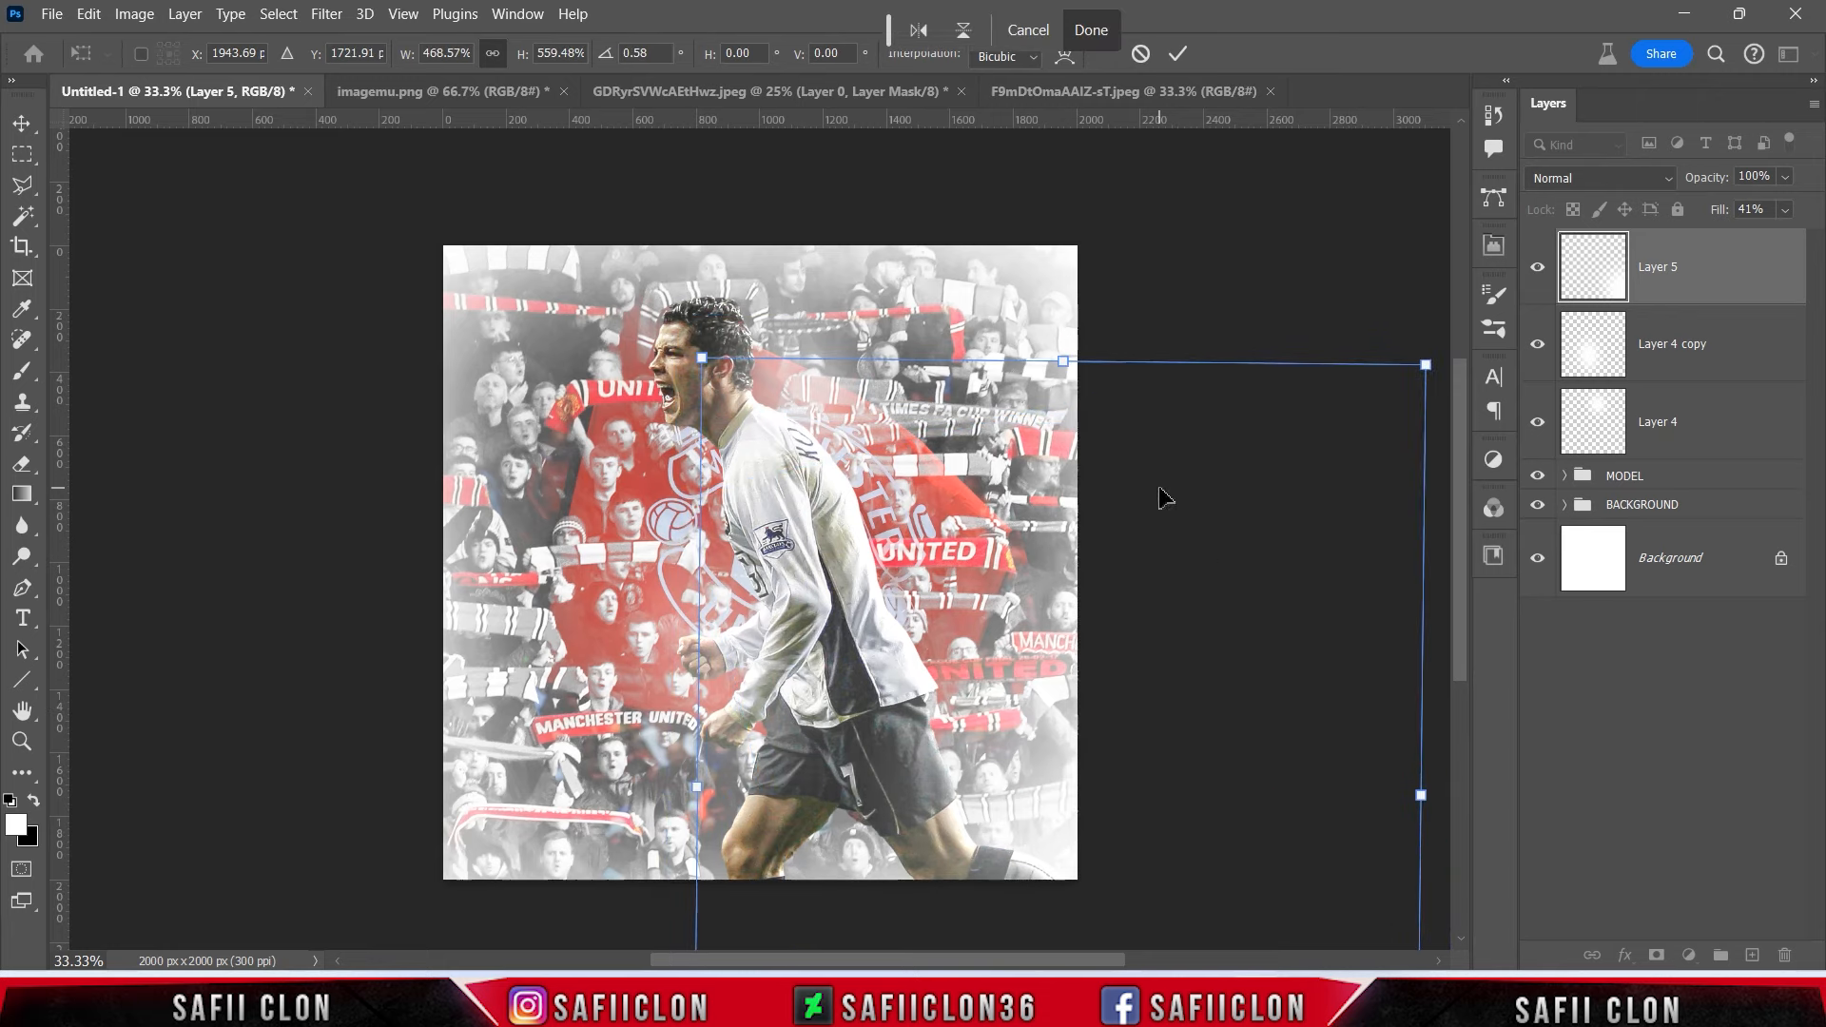
{"action": "left_click", "coordinate": [1176, 59]}
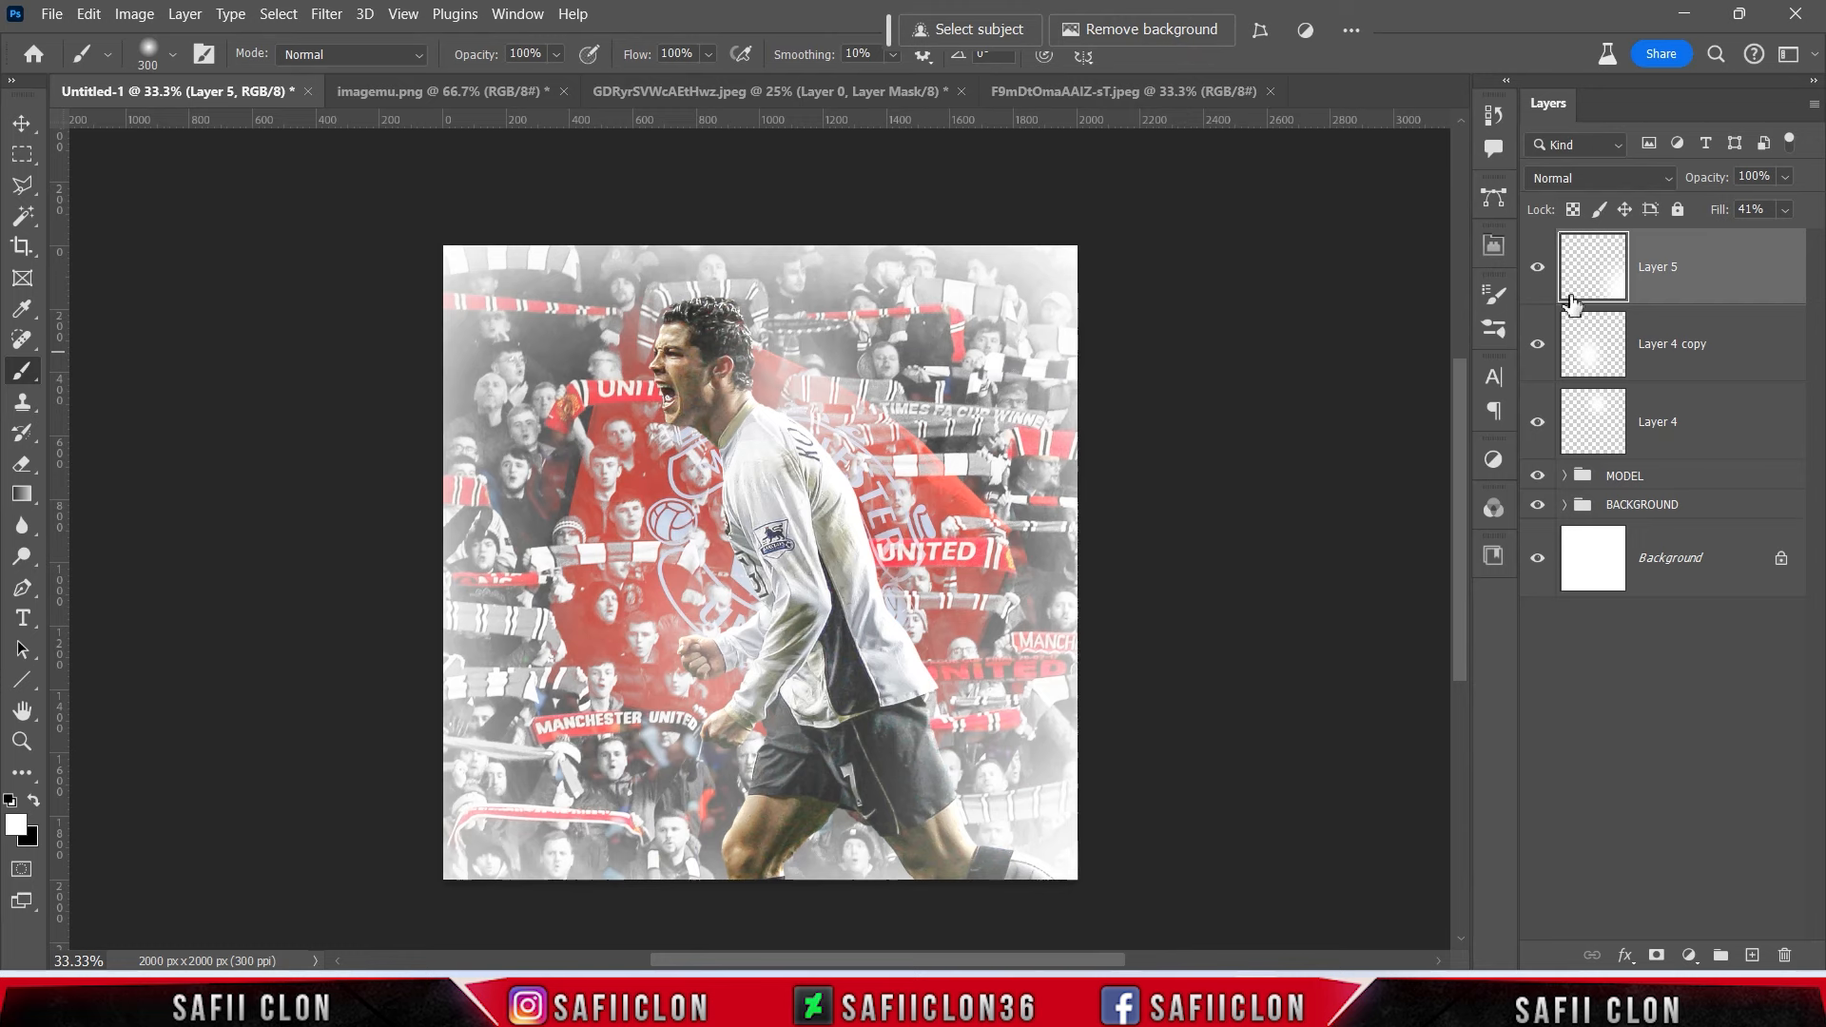
Compare the poster with and without each of the three white glow layers.
{"action": "left_click", "coordinate": [1538, 268]}
{"action": "left_click", "coordinate": [1538, 268]}
{"action": "left_click", "coordinate": [1540, 346]}
{"action": "left_click", "coordinate": [1540, 348]}
{"action": "left_click", "coordinate": [1538, 422]}
{"action": "left_click", "coordinate": [1538, 422]}
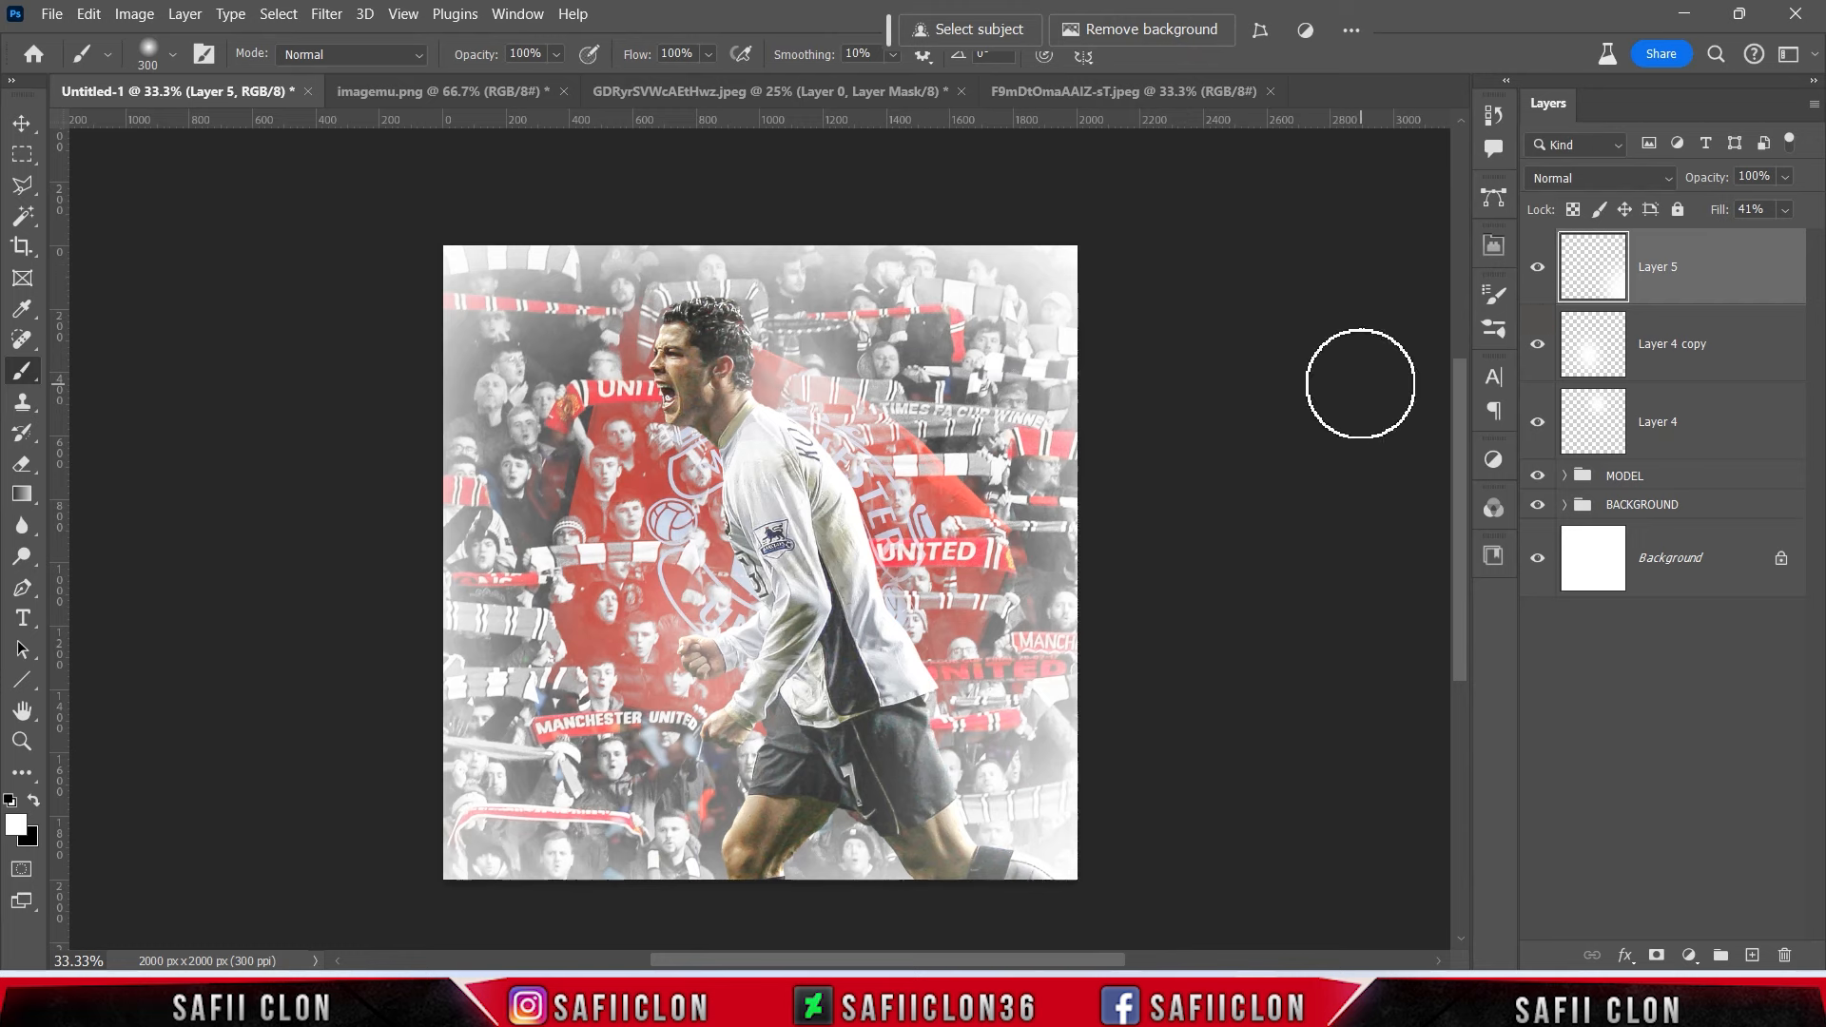
Add a Color Lookup adjustment layer using the LateSunset.3DL file and set its blend mode to Difference.
{"action": "left_click", "coordinate": [1688, 956]}
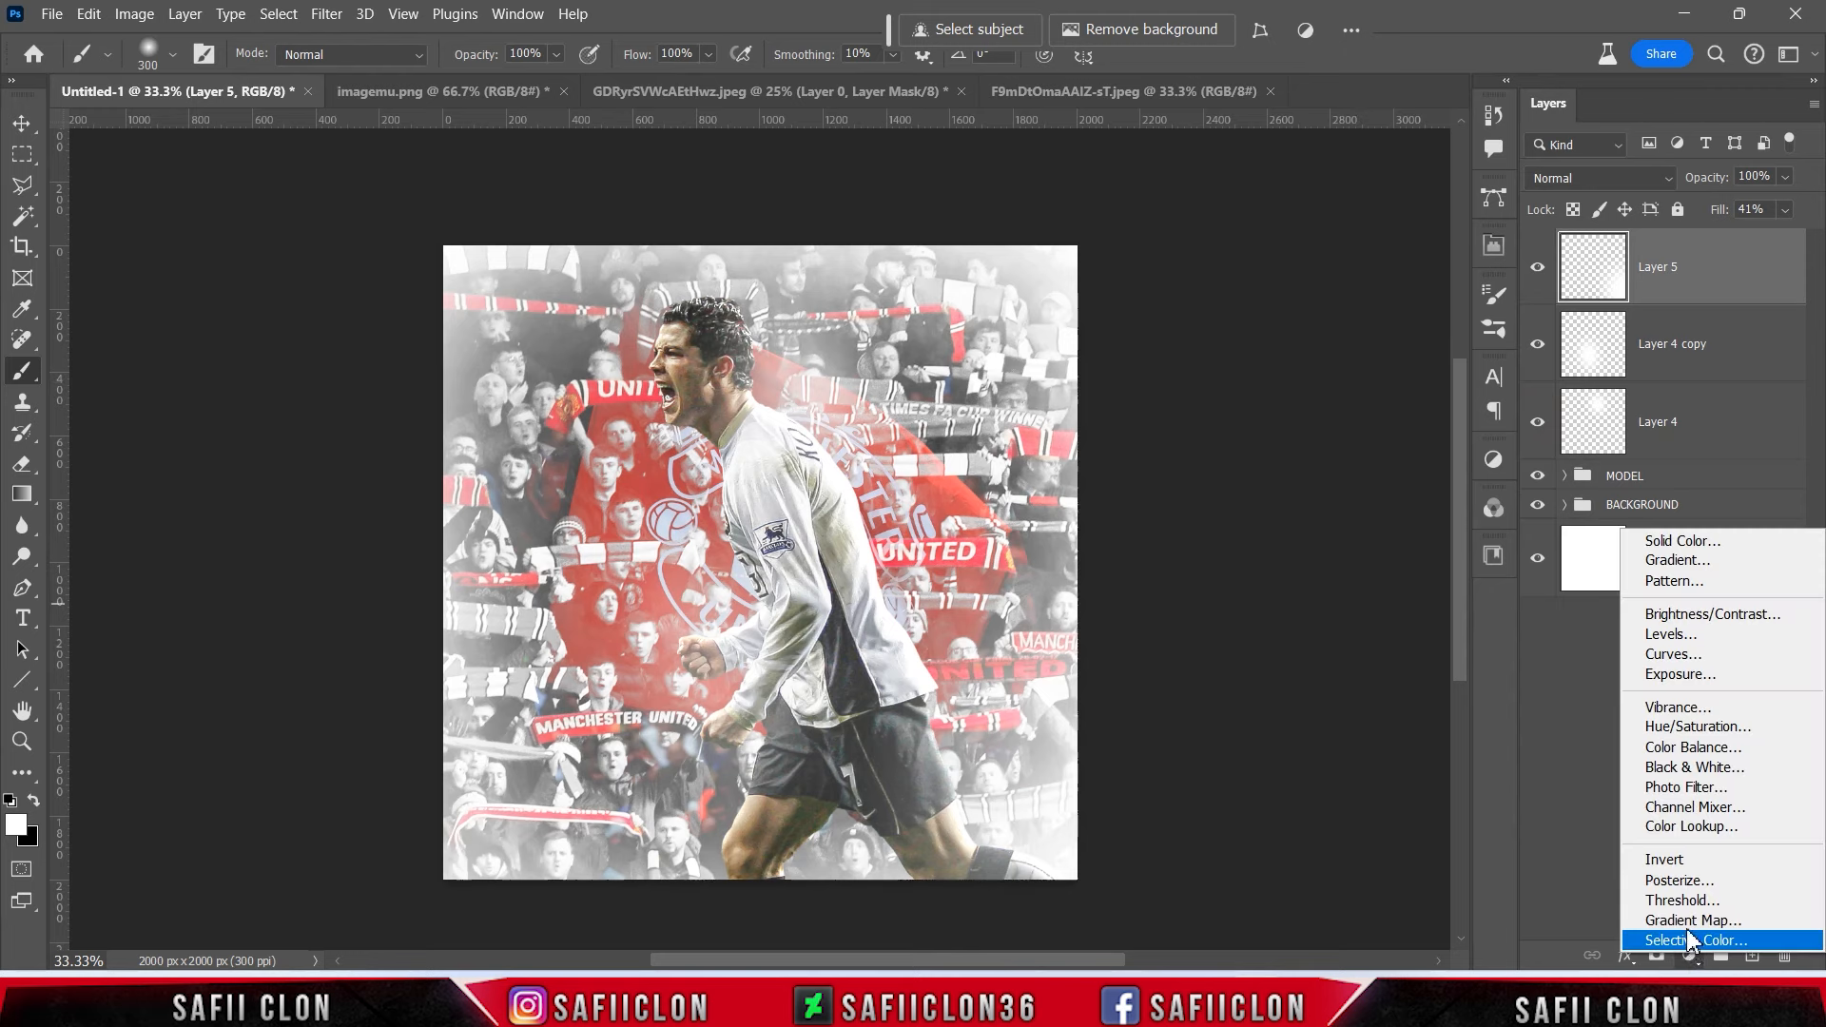
{"action": "left_click", "coordinate": [1692, 827]}
{"action": "left_click", "coordinate": [1266, 319]}
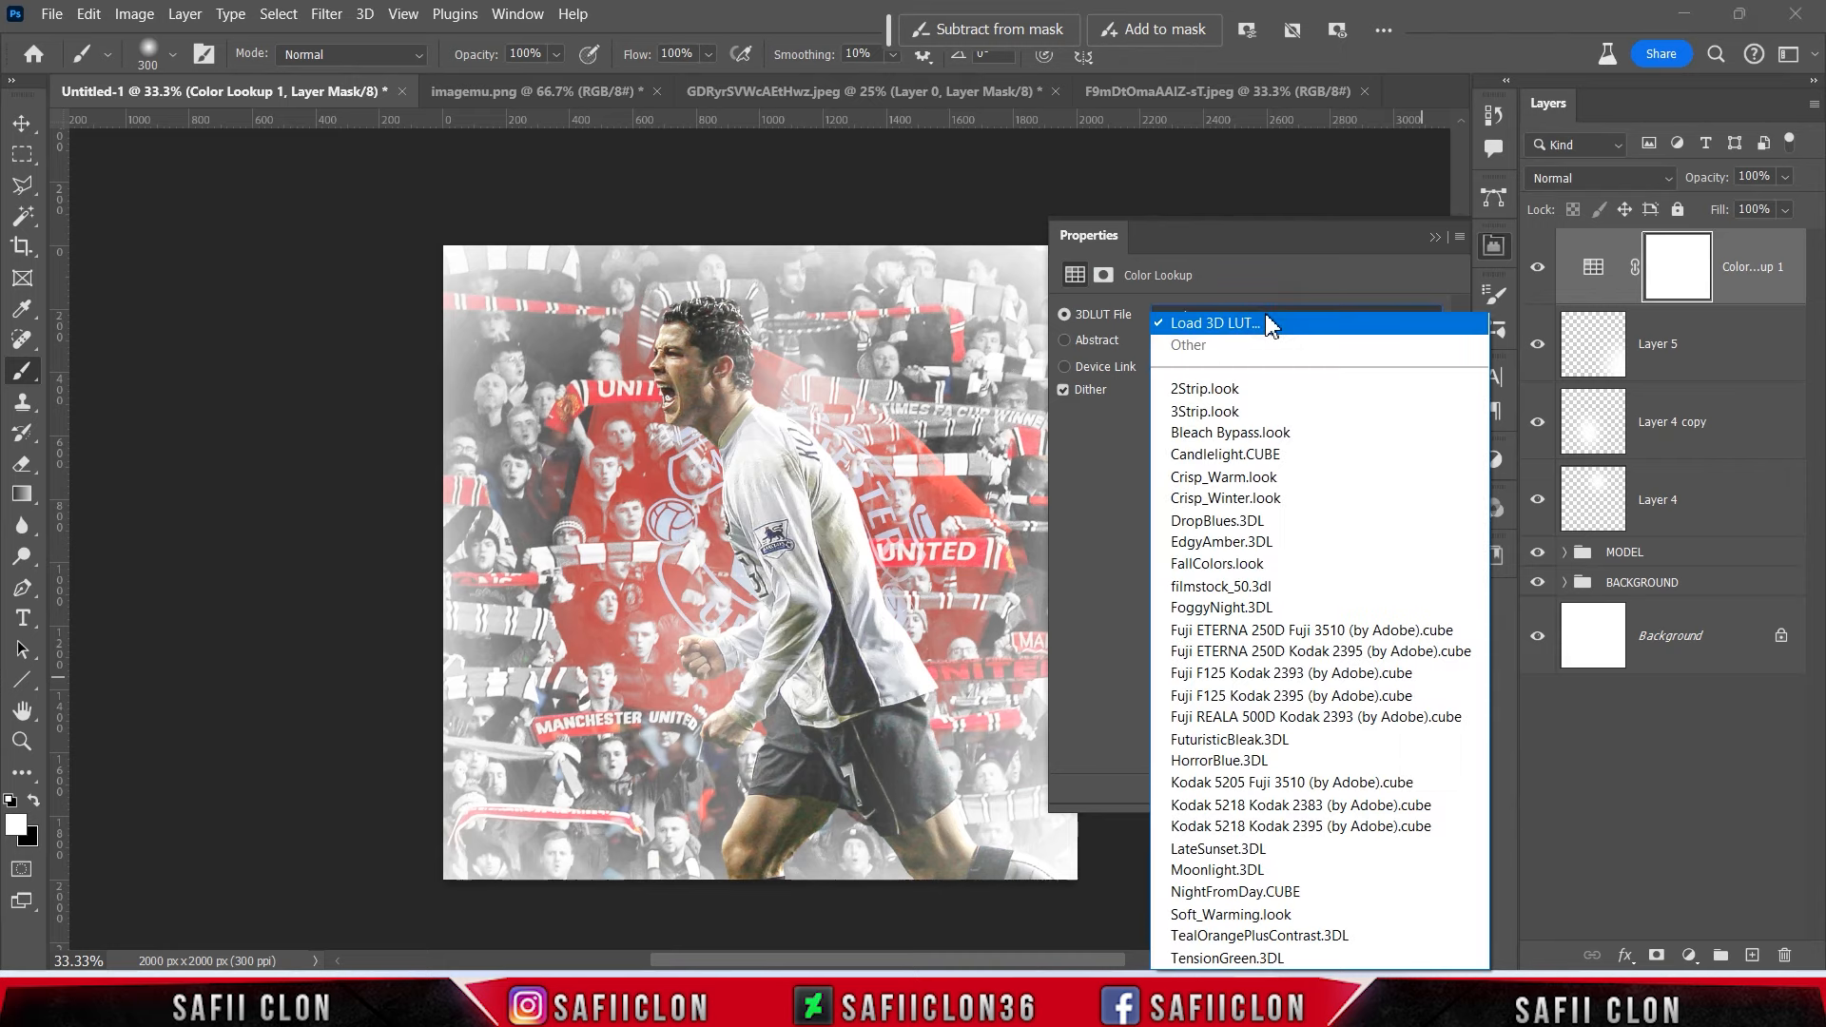
{"action": "left_click", "coordinate": [1217, 848]}
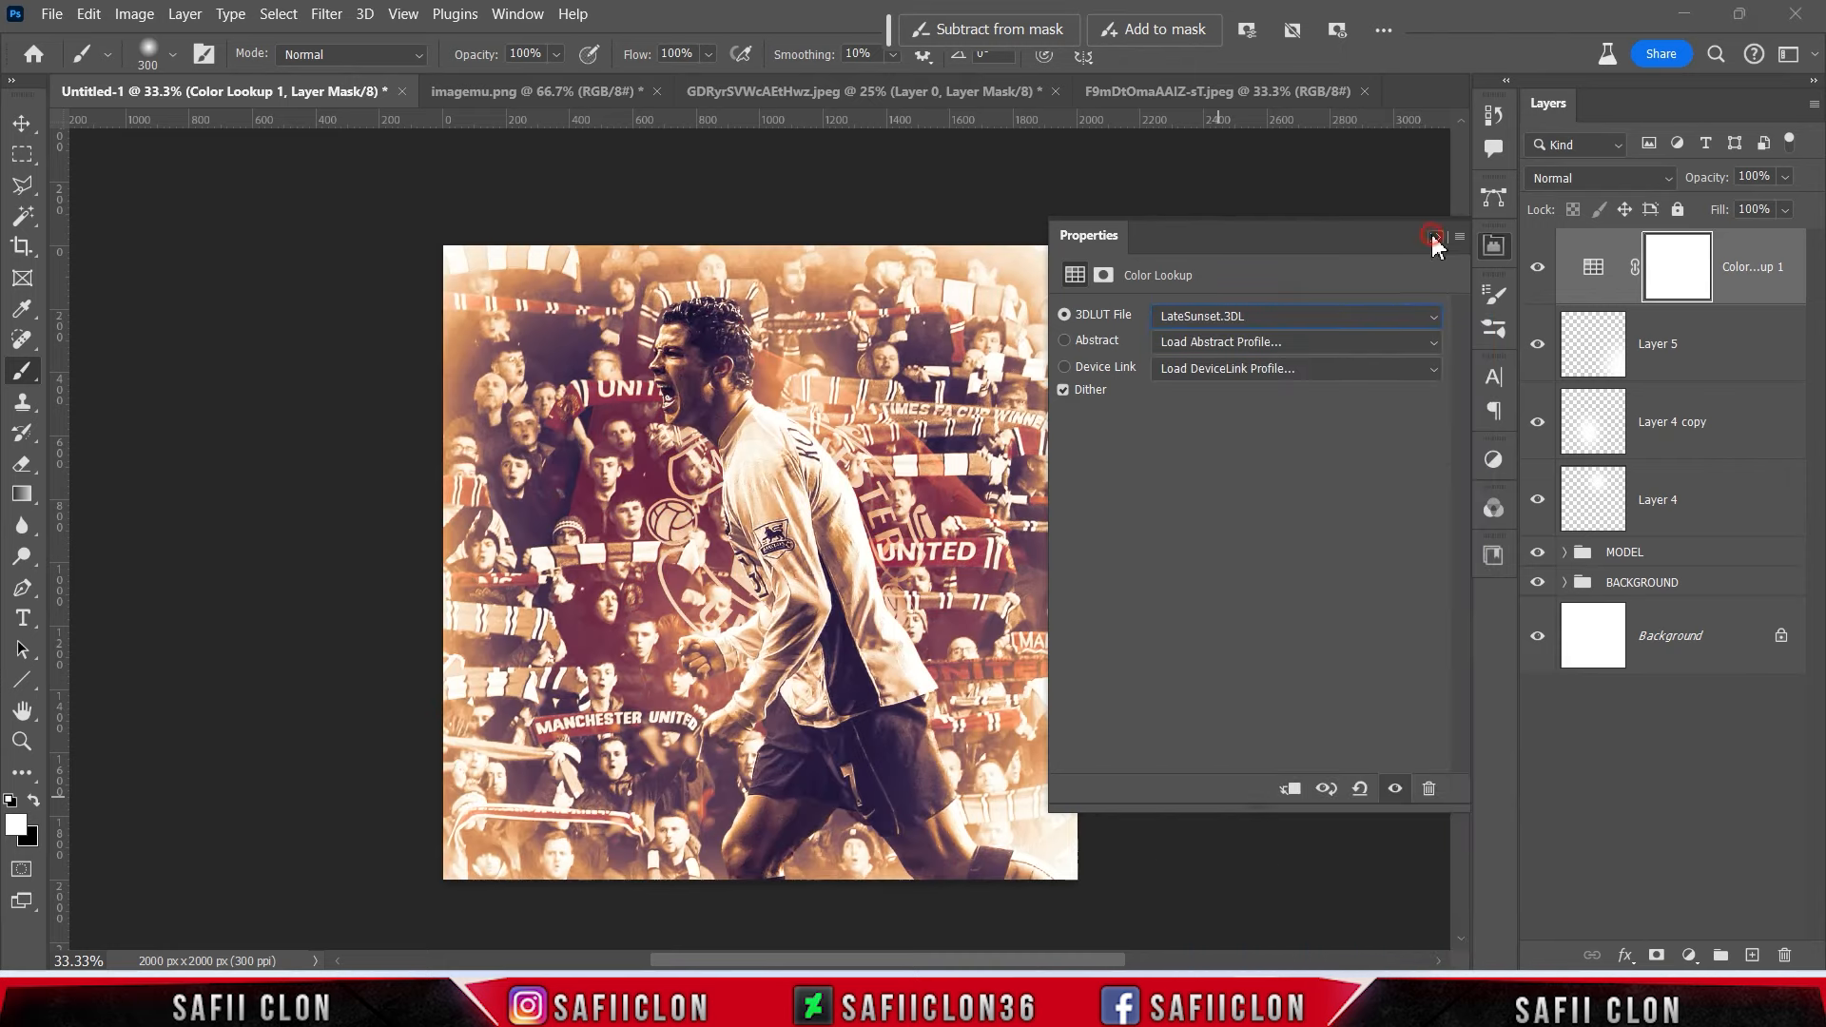
{"action": "left_click", "coordinate": [1433, 237]}
{"action": "left_click", "coordinate": [1607, 181]}
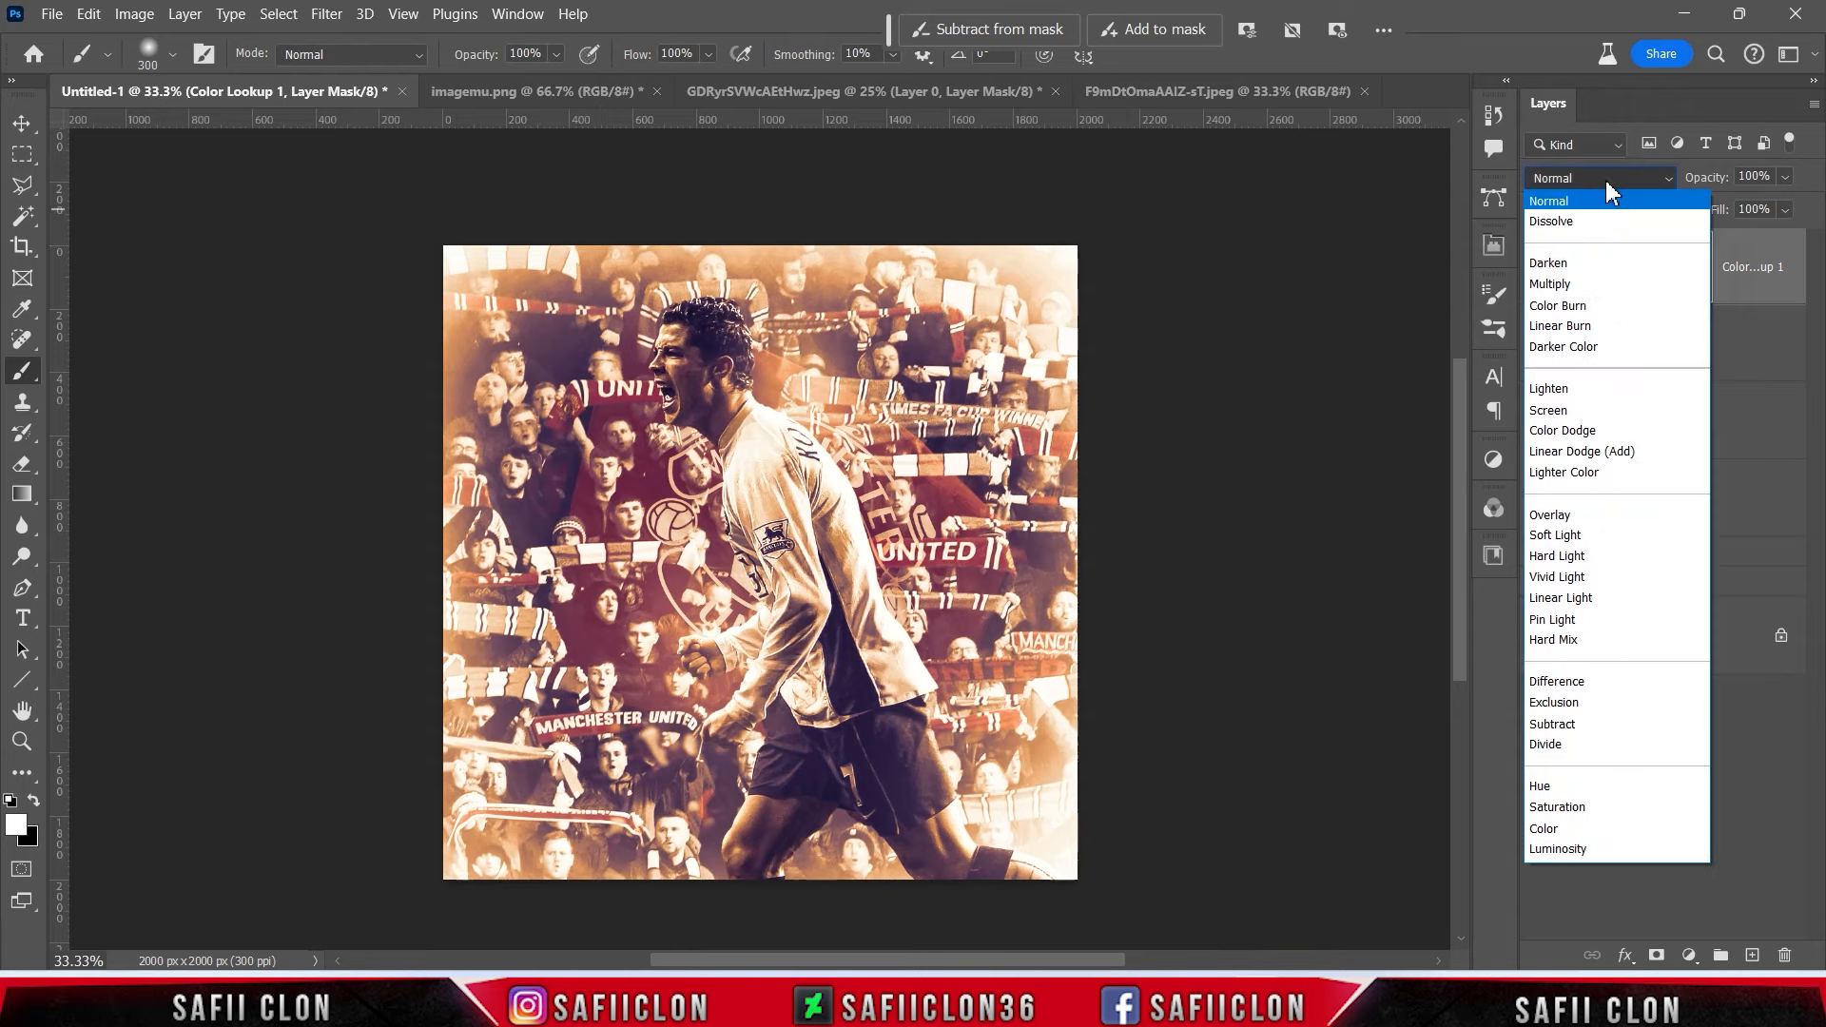
{"action": "left_click", "coordinate": [1567, 682]}
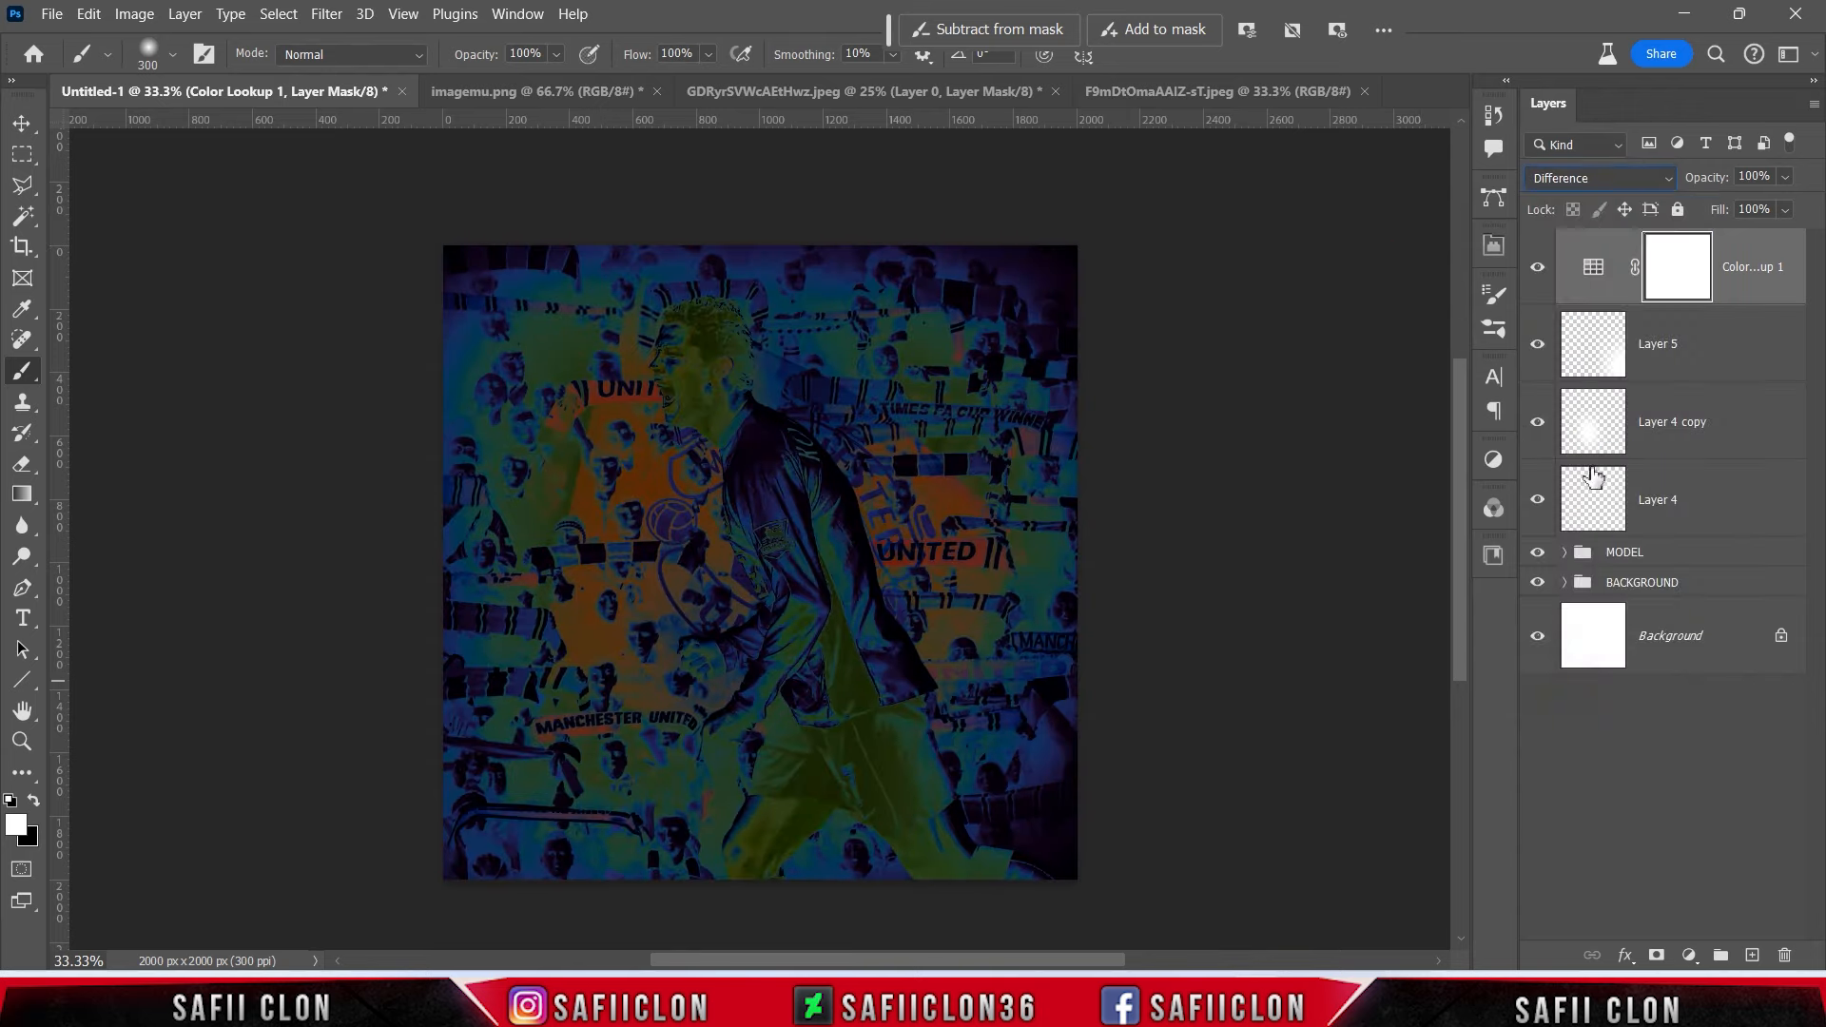
Open the Color Lookup layer's blending options, keeping the player in view beside the dialog.
{"action": "right_click", "coordinate": [1736, 253]}
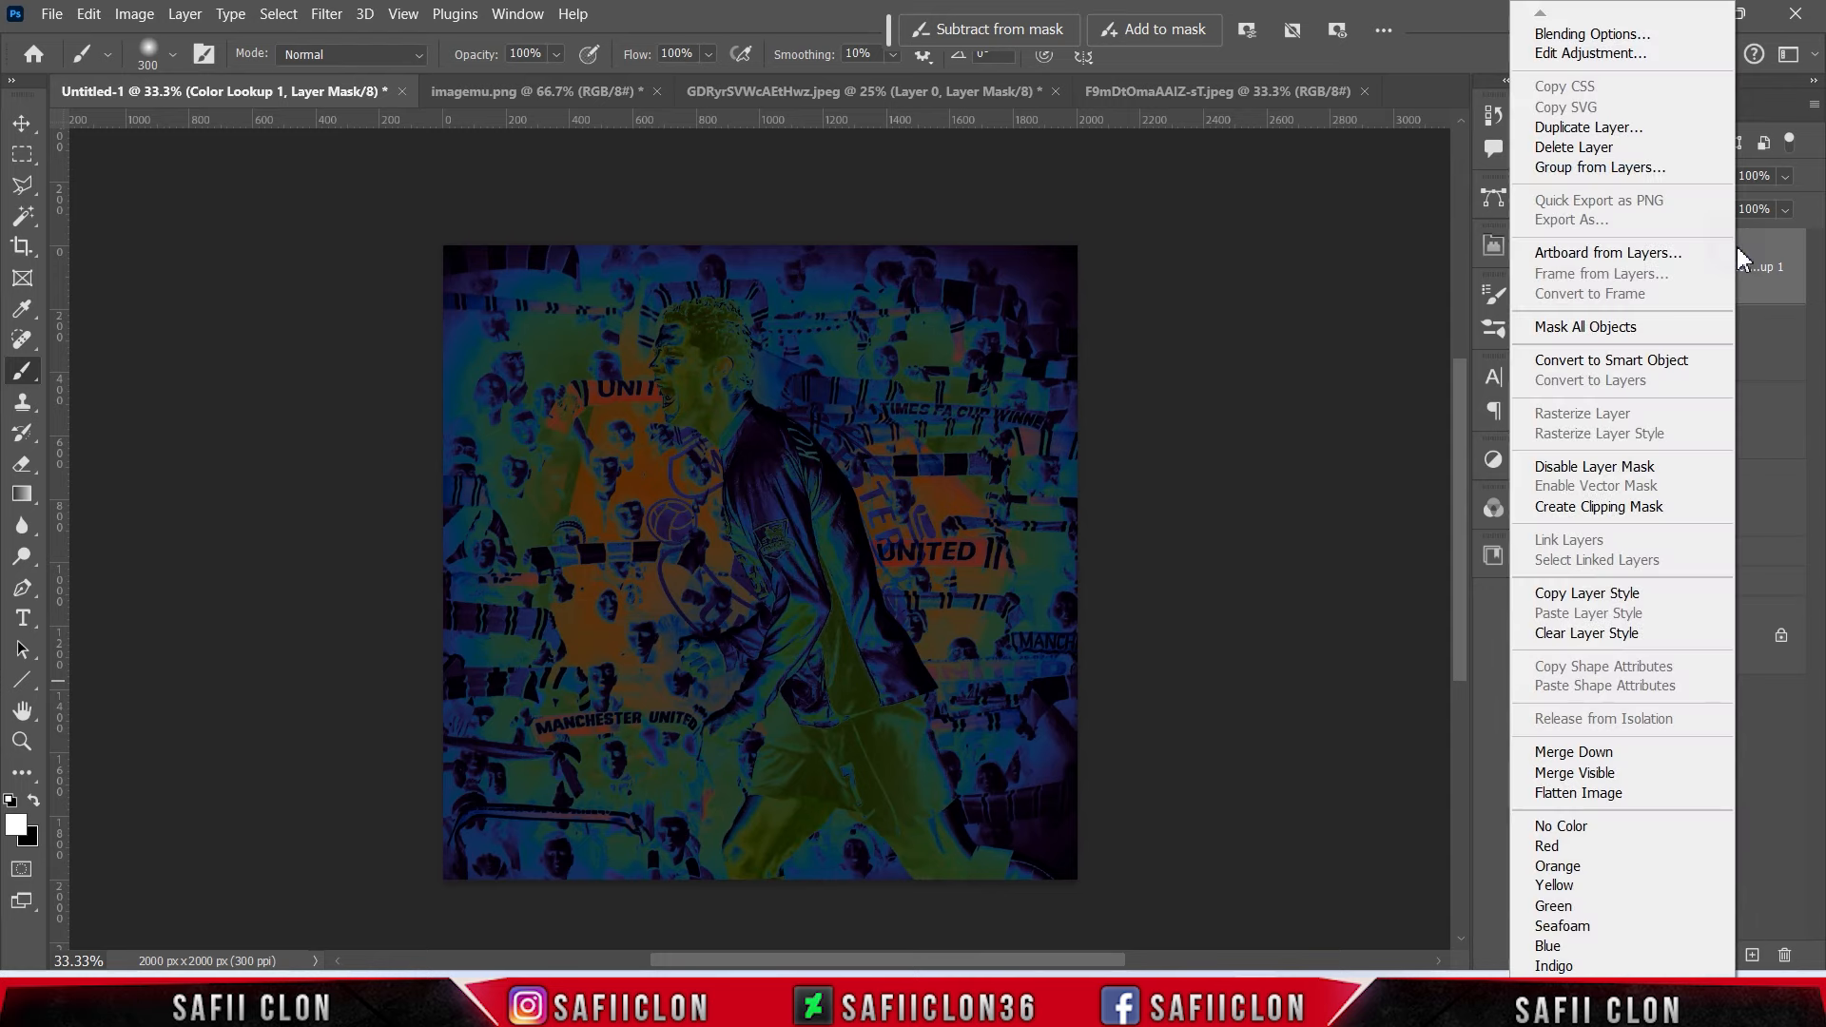
{"action": "left_click", "coordinate": [1613, 36]}
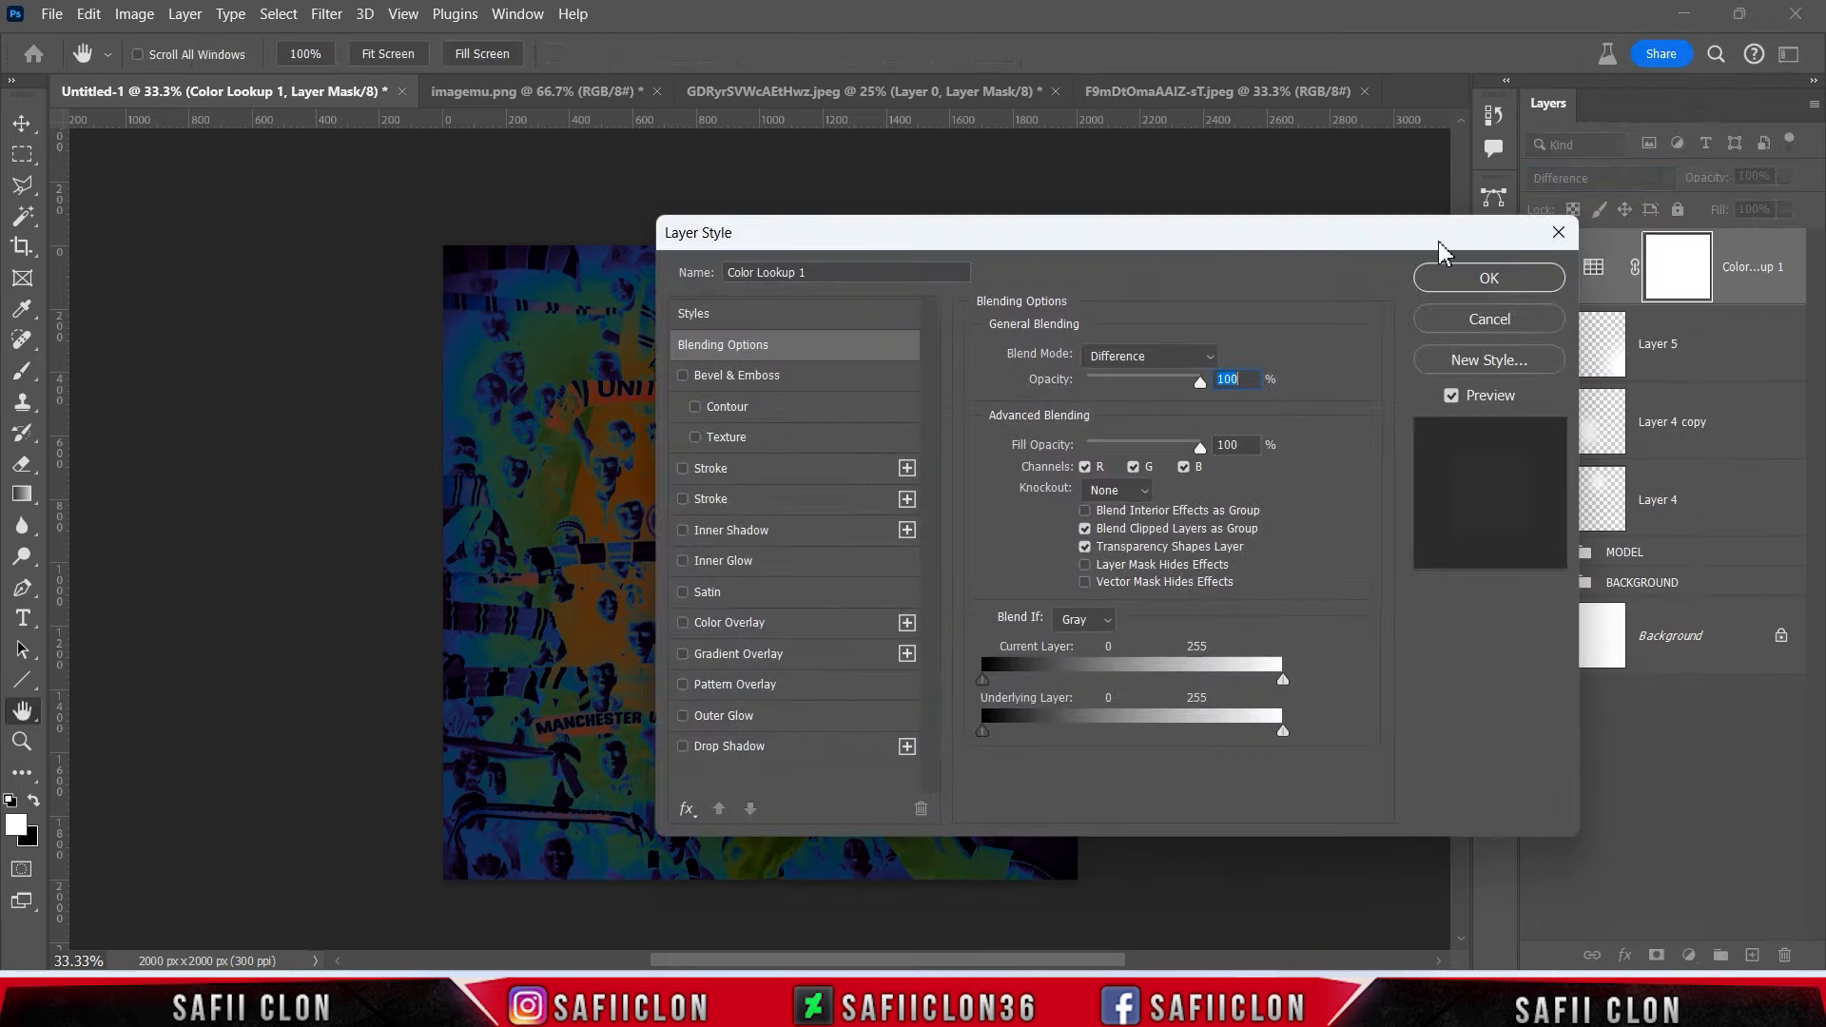
{"action": "left_click_drag", "start_coordinate": [1111, 238], "coordinate": [1397, 267]}
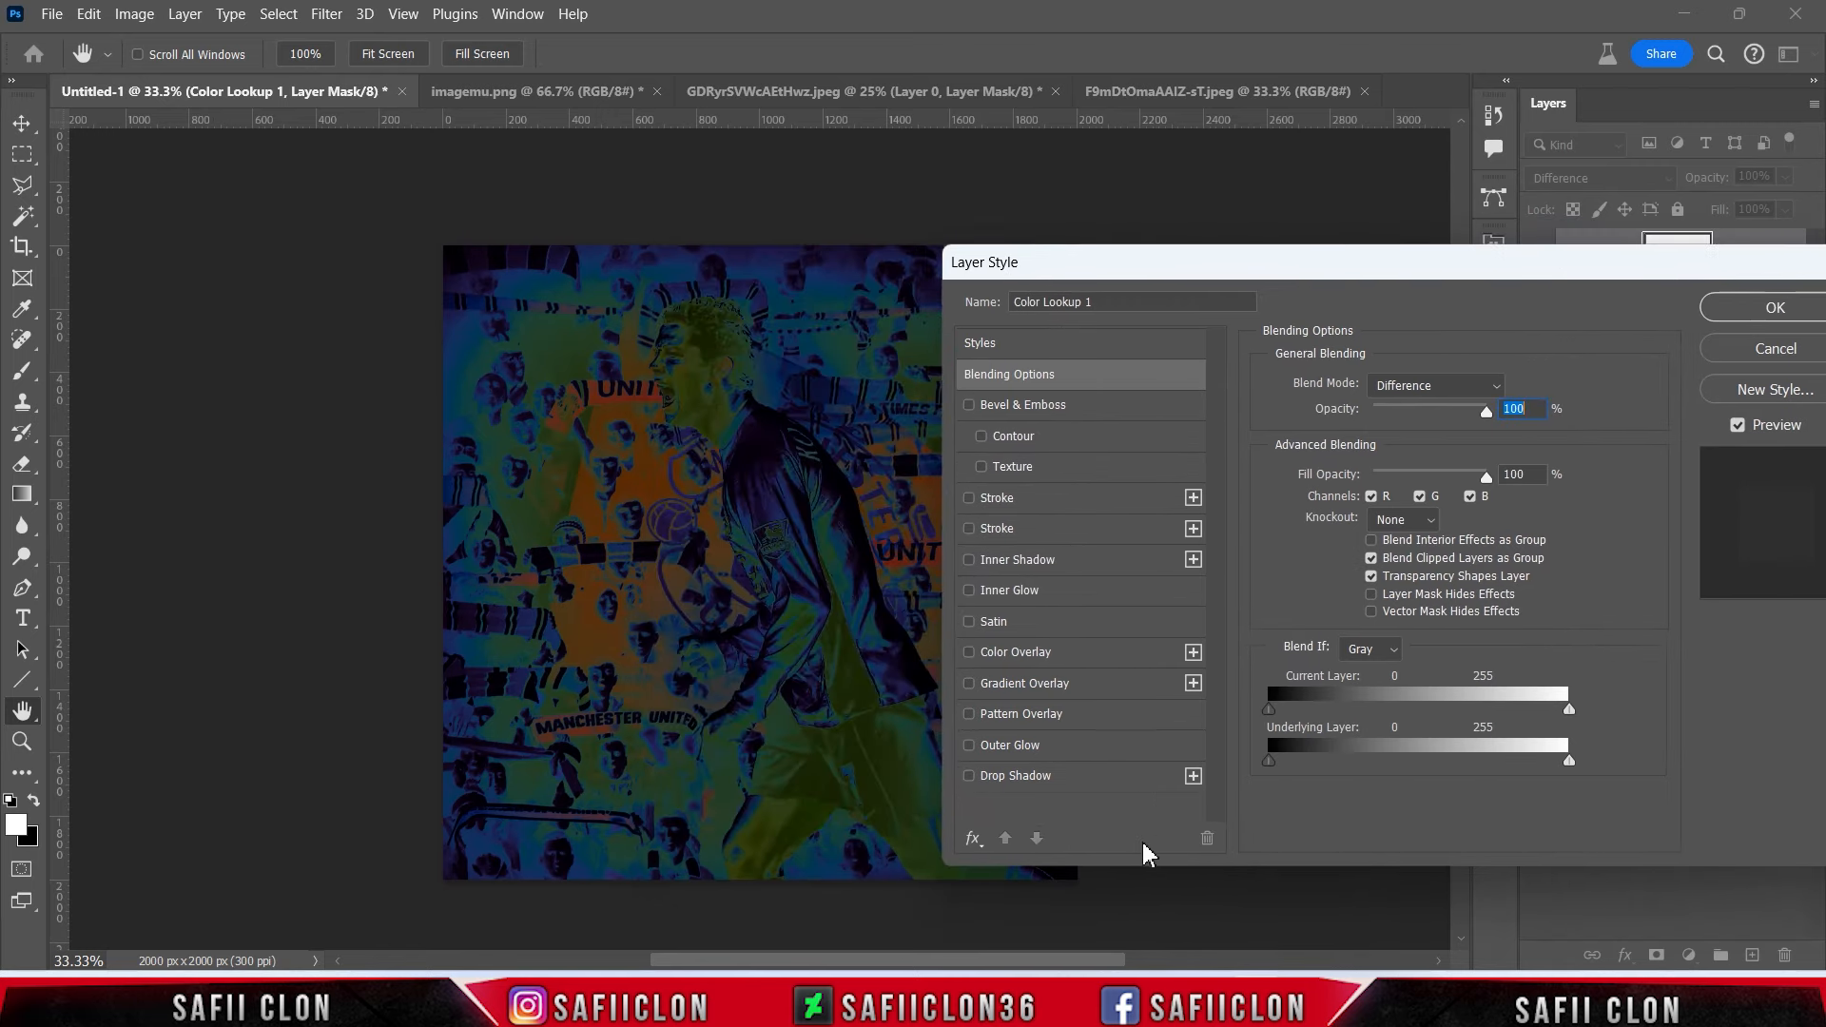
{"action": "left_click_drag", "start_coordinate": [1117, 968], "coordinate": [1179, 968]}
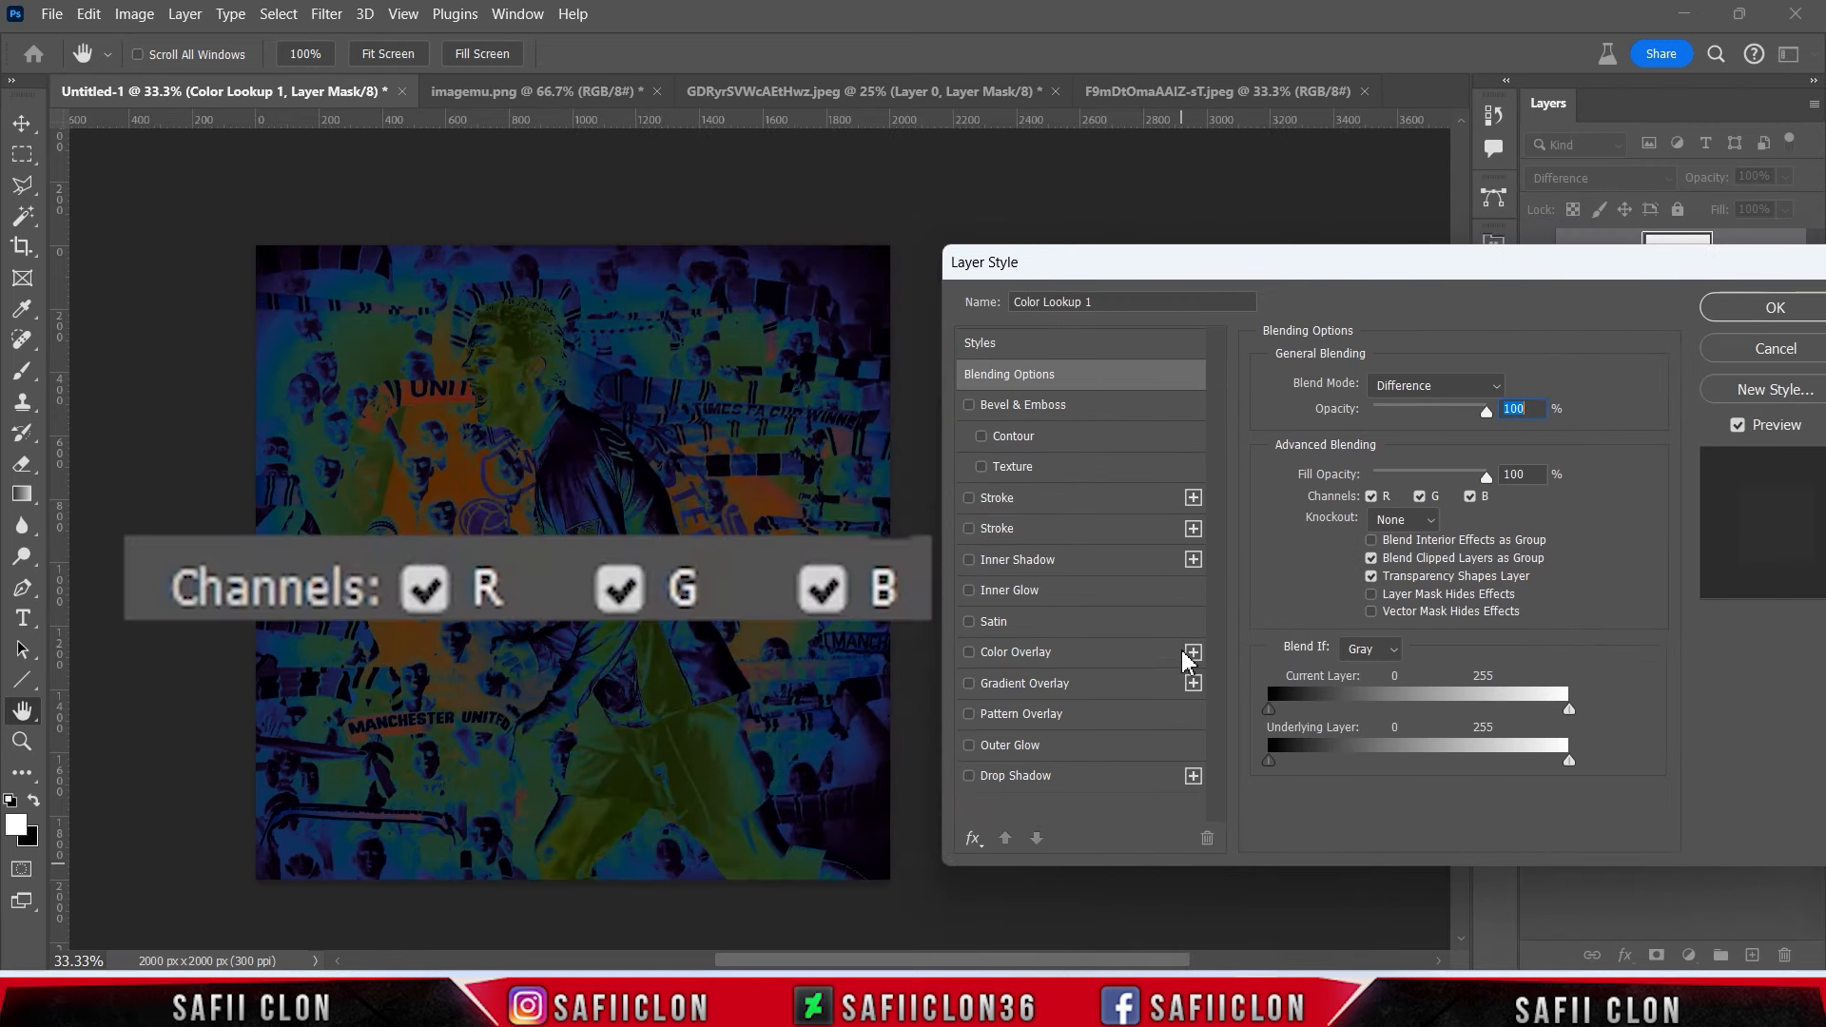
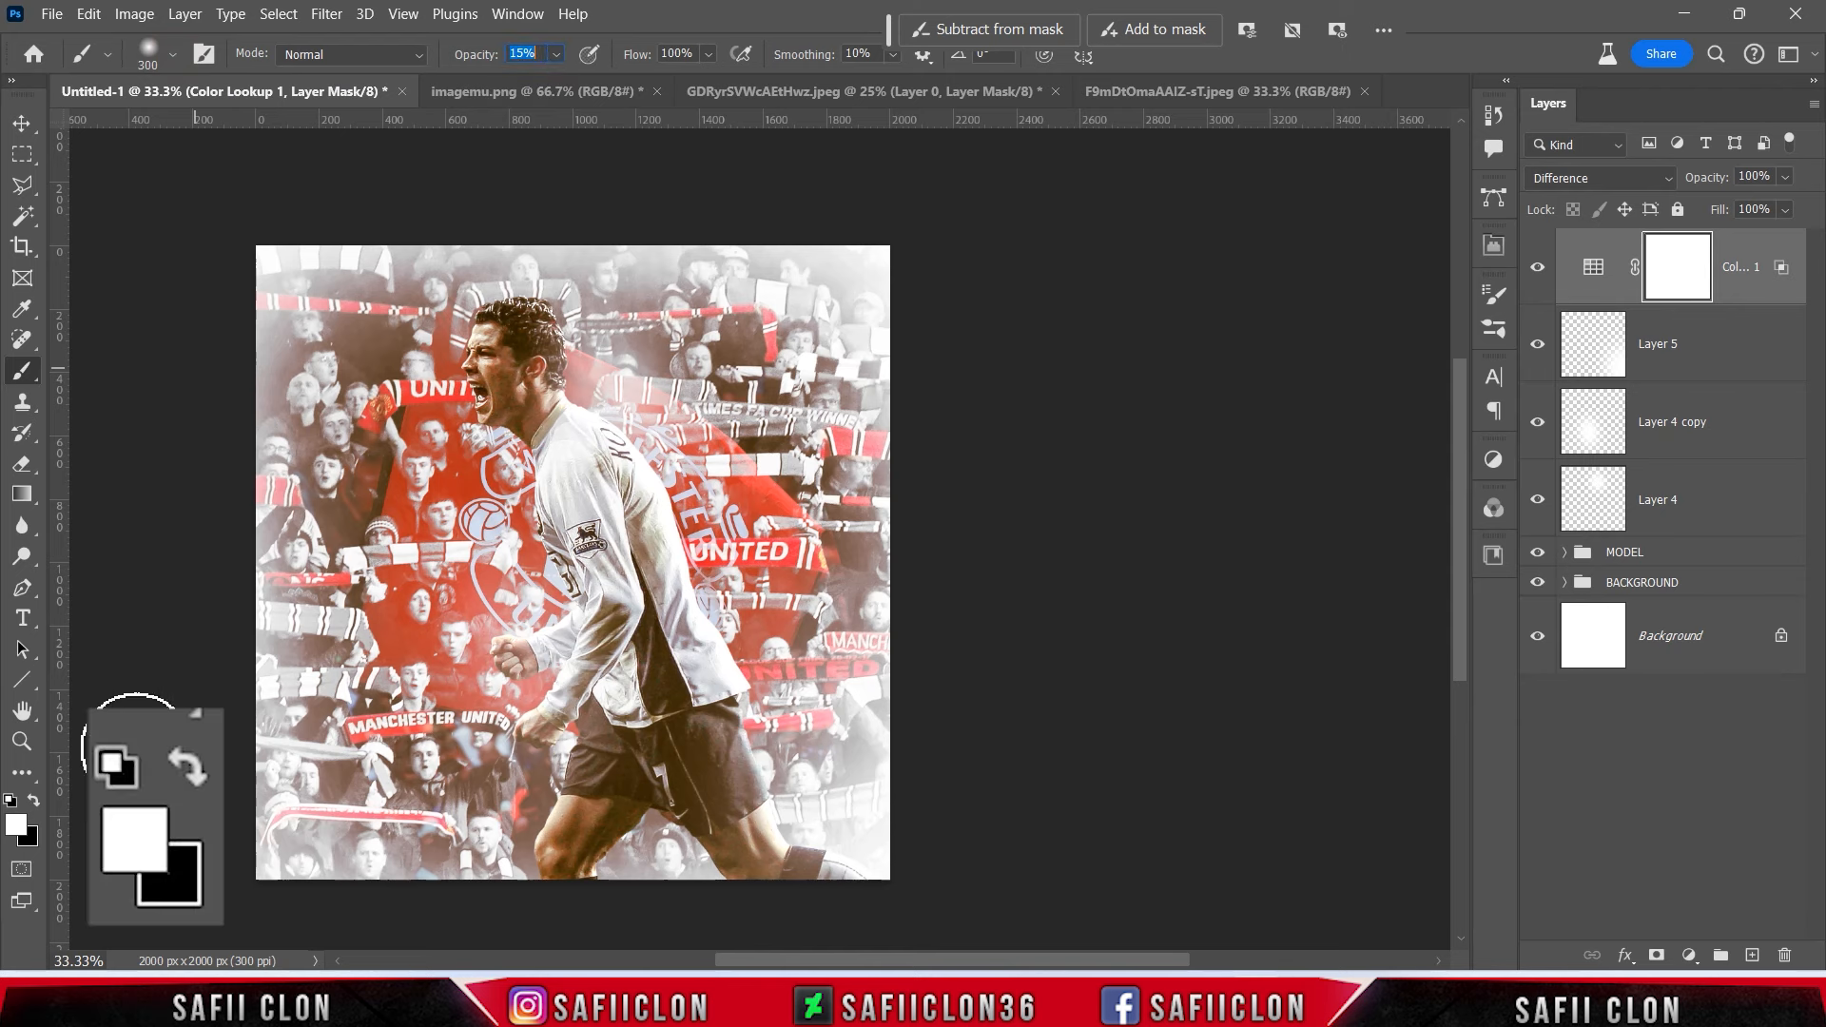
Soften the Color Lookup on the player's face with three black mask dabs at 15% opacity, enlarging the soft brush to 800 px.
{"action": "left_click", "coordinate": [34, 802]}
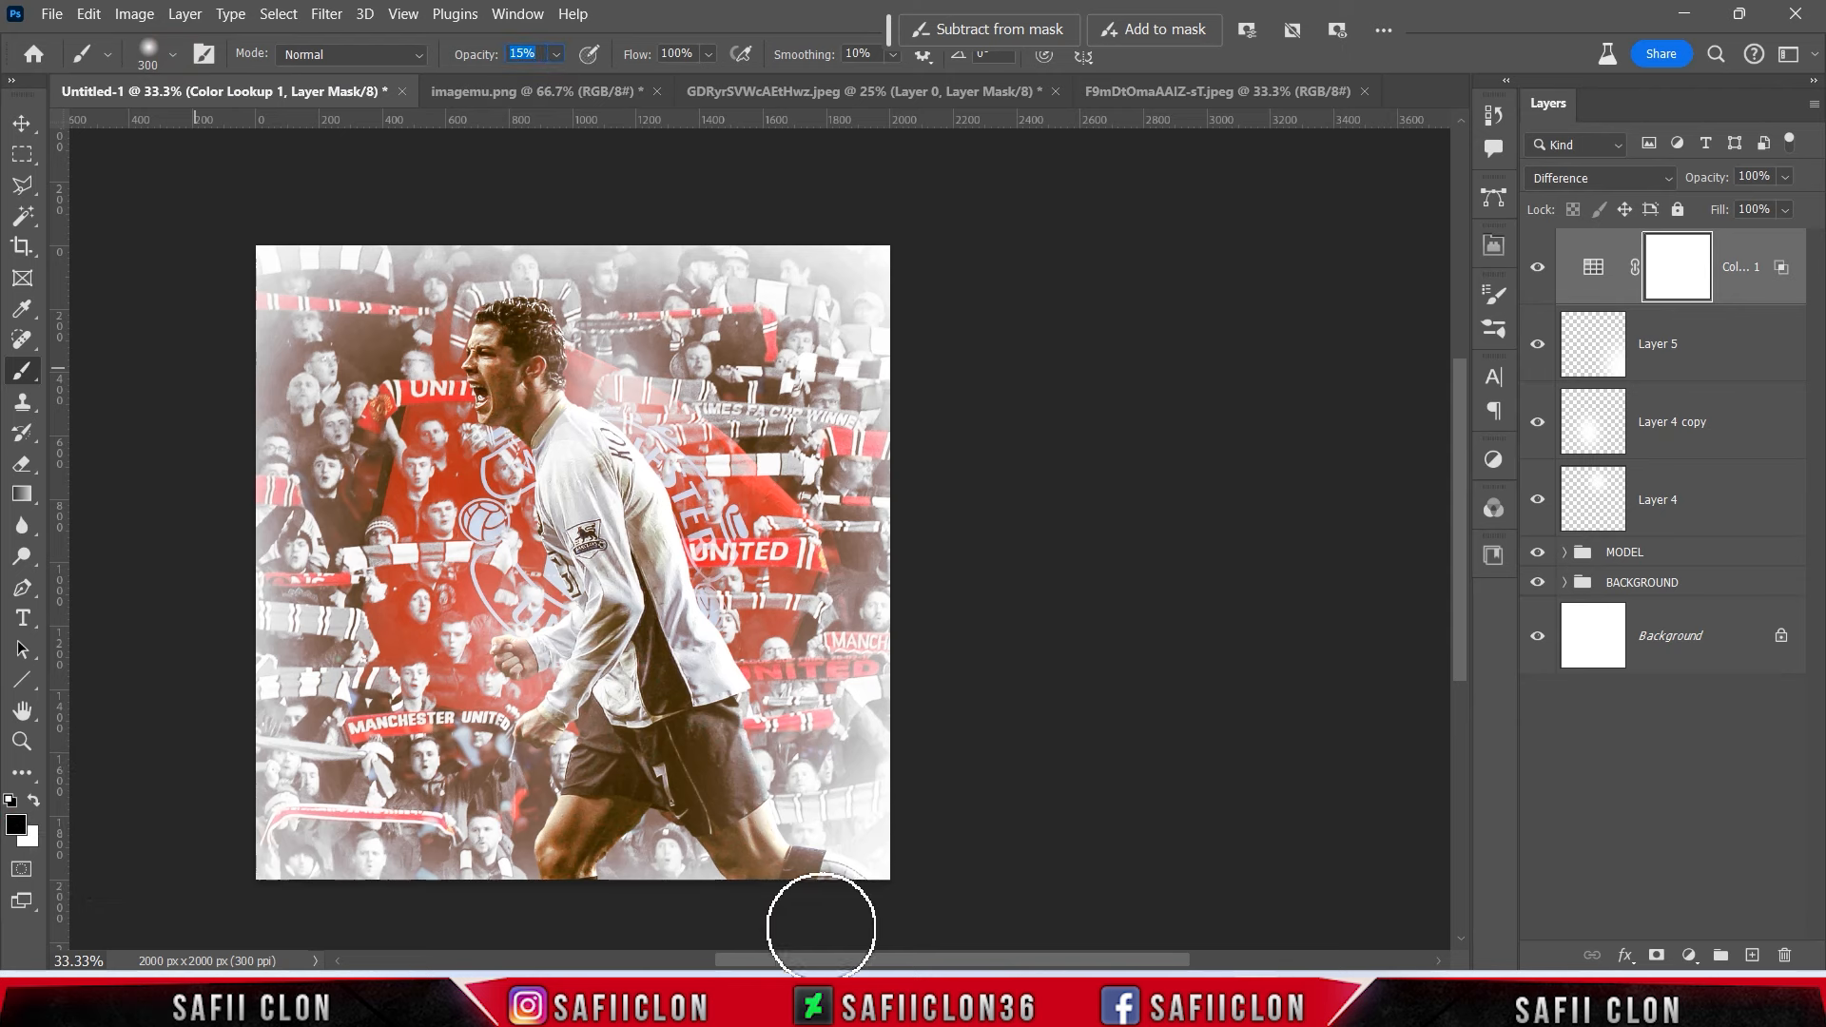
{"action": "scroll", "coordinate": [785, 903], "scroll_direction": "left", "scroll_amount": 5}
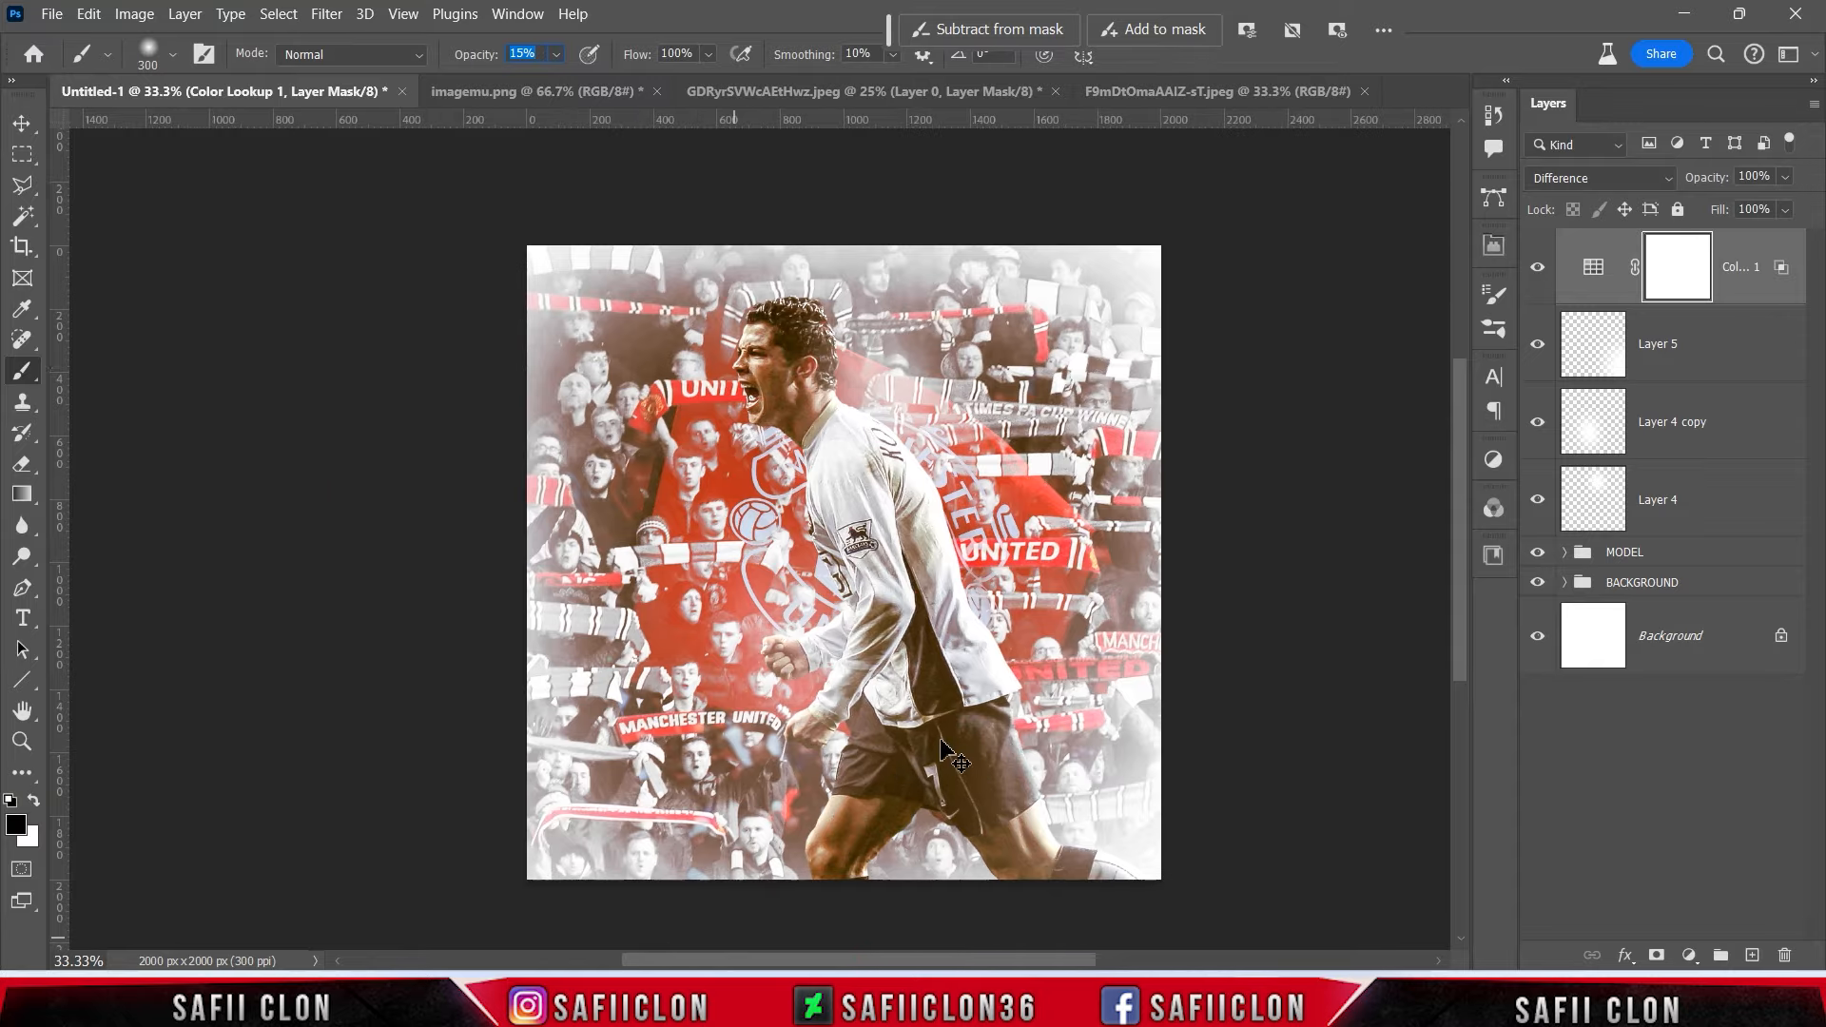
{"action": "key", "text": "ctrl+plus"}
{"action": "scroll", "coordinate": [924, 658], "scroll_direction": "up", "scroll_amount": 1}
{"action": "scroll", "coordinate": [924, 658], "scroll_direction": "up", "scroll_amount": 1}
{"action": "key", "text": "bracketright"}
{"action": "key", "text": "bracketright"}
{"action": "key", "text": "bracketright"}
{"action": "left_click", "coordinate": [766, 383]}
{"action": "key", "text": "bracketright"}
{"action": "key", "text": "bracketright"}
{"action": "left_click", "coordinate": [747, 361]}
{"action": "scroll", "coordinate": [834, 495], "scroll_direction": "down", "scroll_amount": 3}
{"action": "scroll", "coordinate": [834, 494], "scroll_direction": "up", "scroll_amount": 3}
{"action": "left_click", "coordinate": [813, 417]}
{"action": "key", "text": "ctrl+minus"}
{"action": "scroll", "coordinate": [1017, 533], "scroll_direction": "down", "scroll_amount": 1}
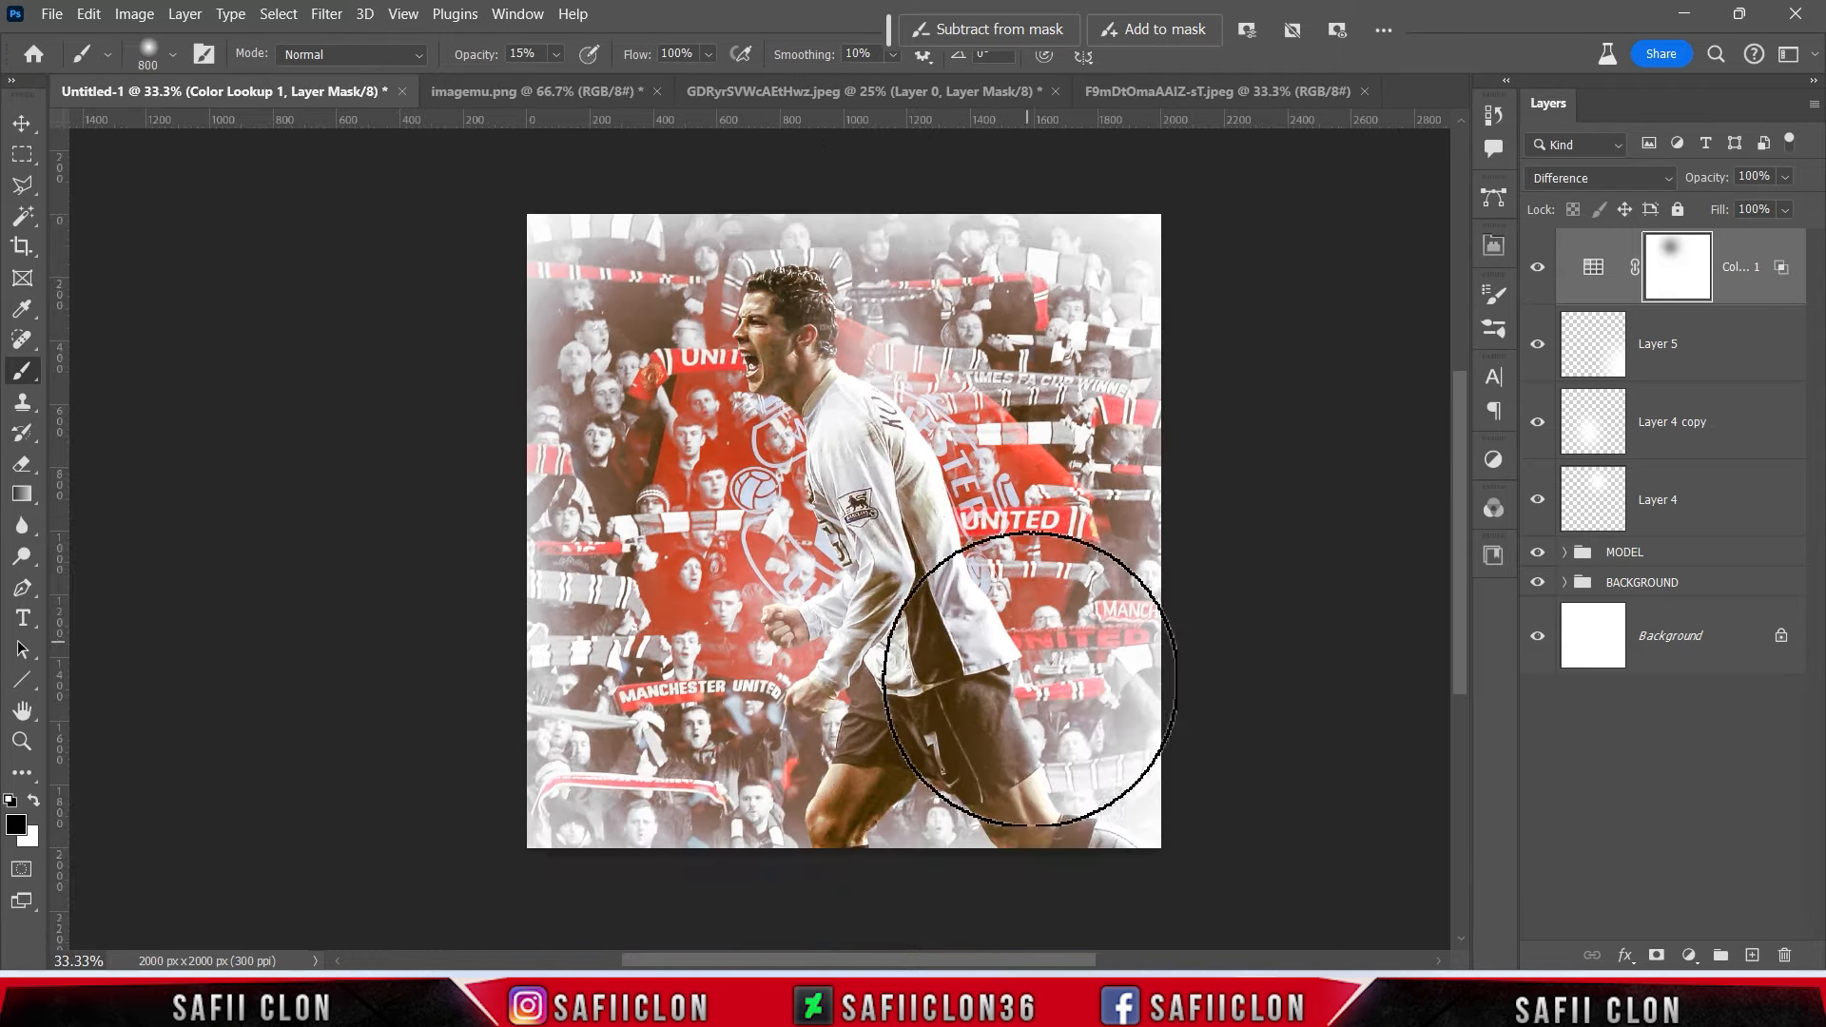
Compare the poster with and without the Color Lookup adjustment.
{"action": "scroll", "coordinate": [990, 896], "scroll_direction": "right", "scroll_amount": 1}
{"action": "left_click", "coordinate": [1538, 269]}
{"action": "left_click", "coordinate": [1538, 269]}
{"action": "left_click", "coordinate": [1538, 269]}
{"action": "left_click", "coordinate": [1538, 273]}
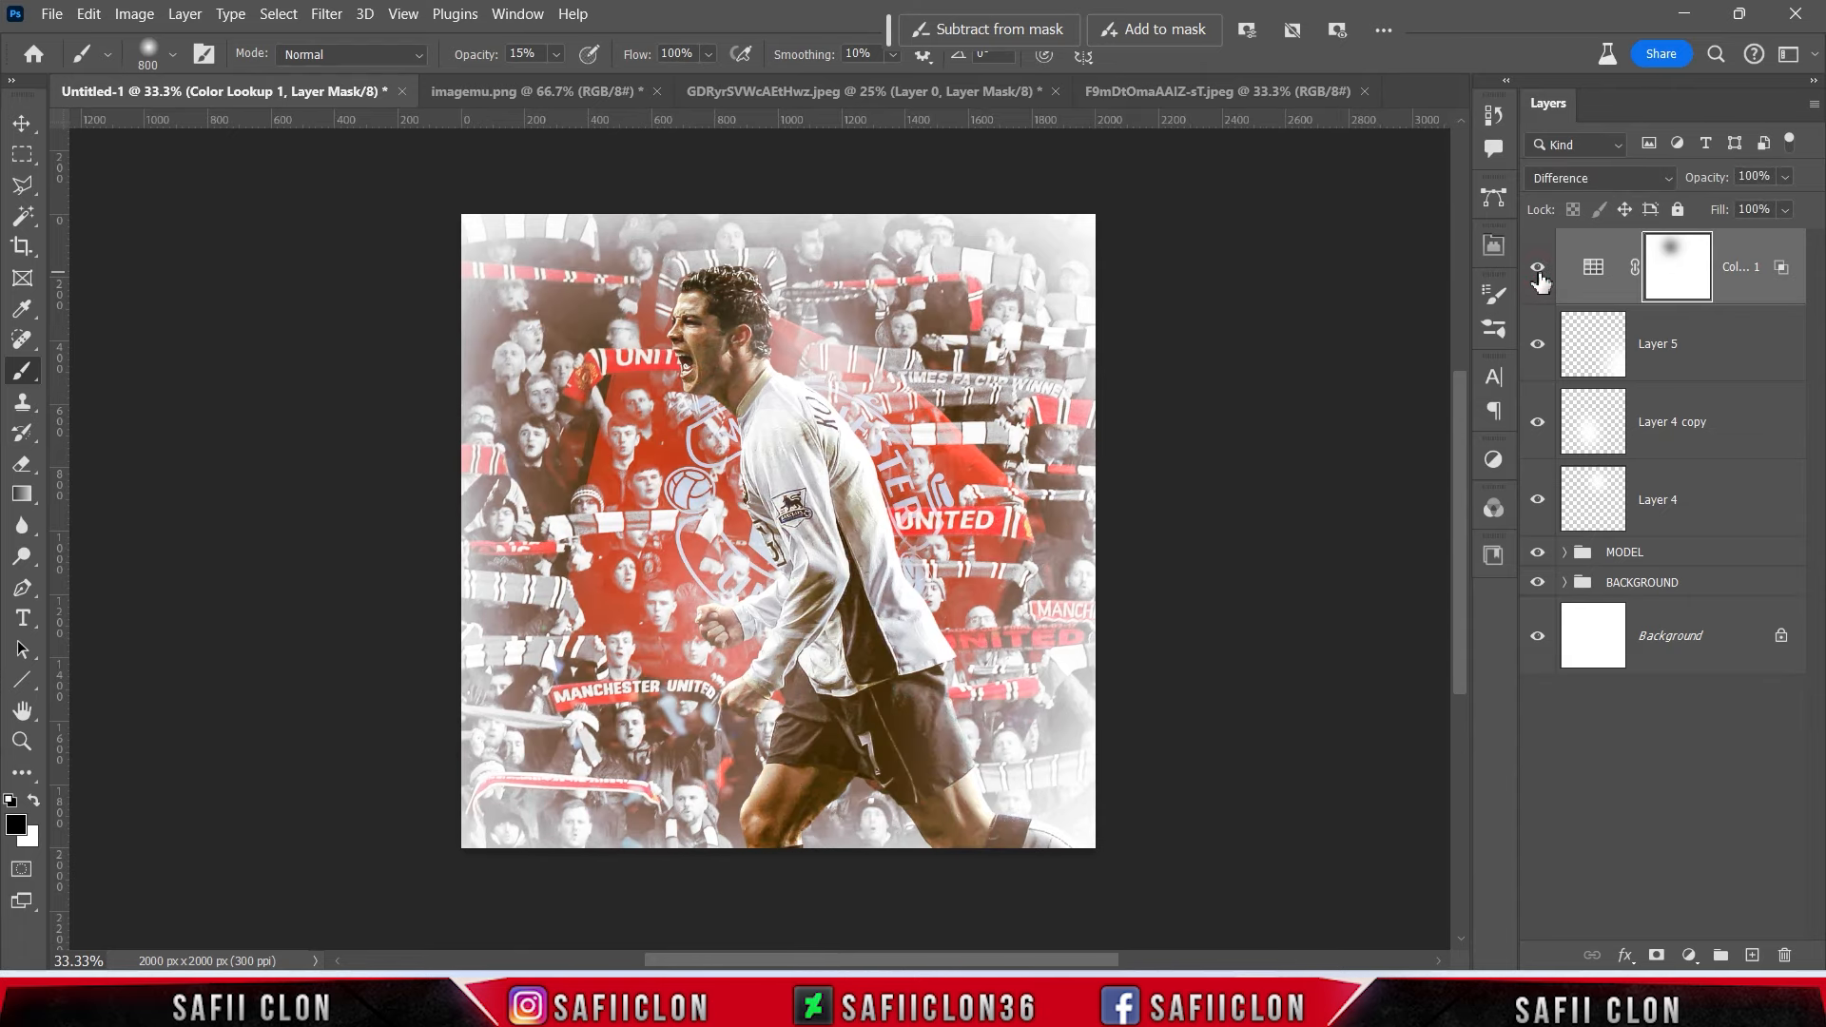
Add a Selective Color adjustment layer above the Color Lookup and, for Yellows, strongly reduce yellow and moderately raise black.
{"action": "left_click", "coordinate": [1689, 956]}
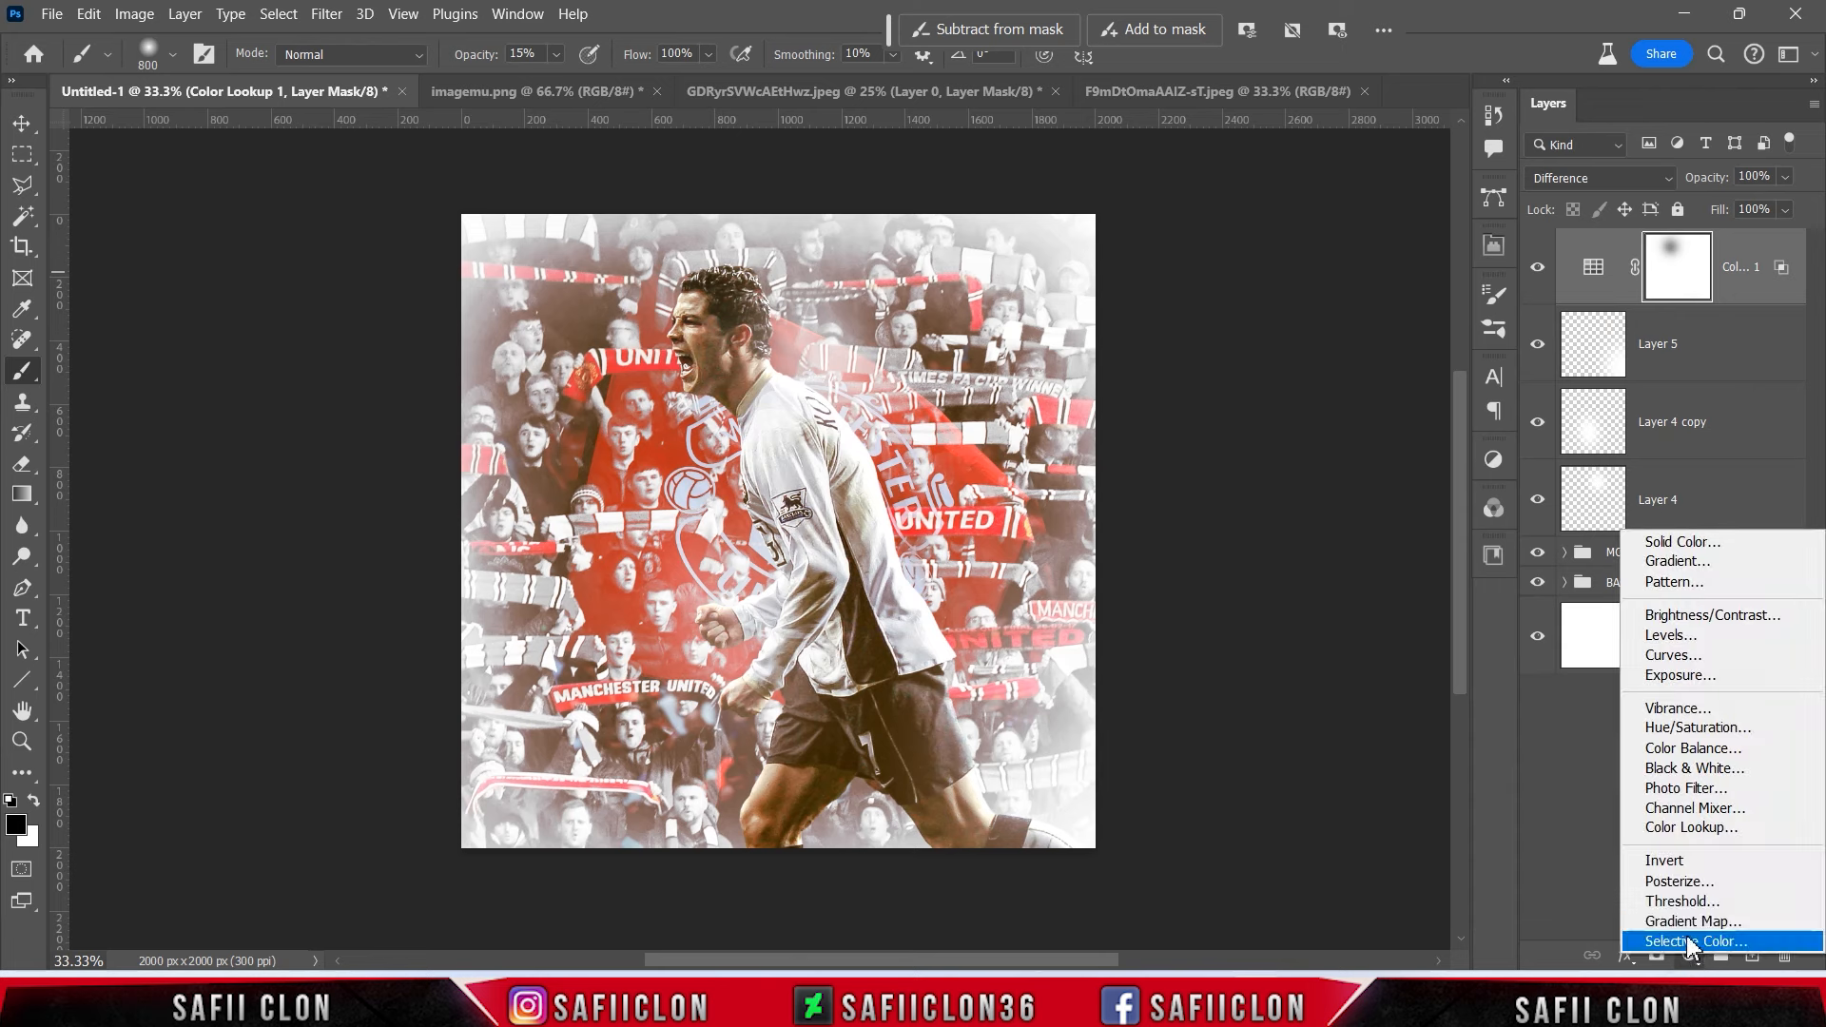
{"action": "left_click", "coordinate": [1692, 941]}
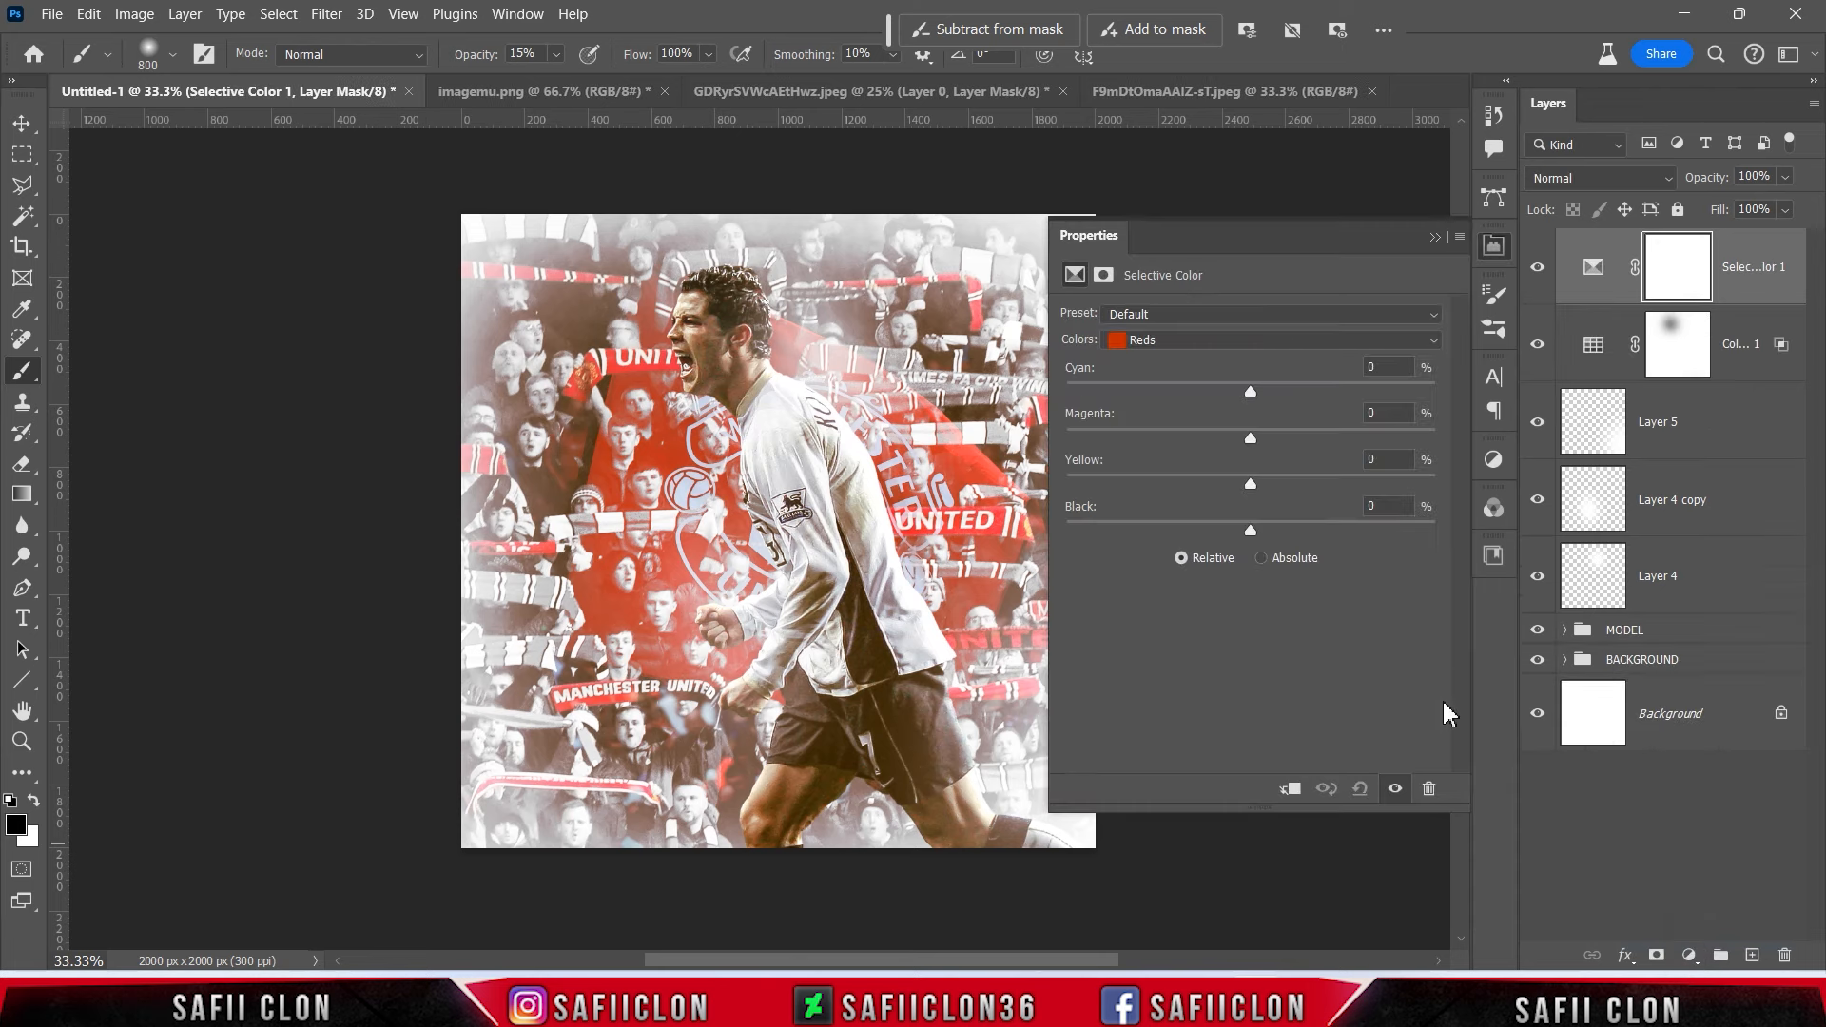
{"action": "left_click", "coordinate": [1204, 342]}
{"action": "left_click", "coordinate": [1188, 361]}
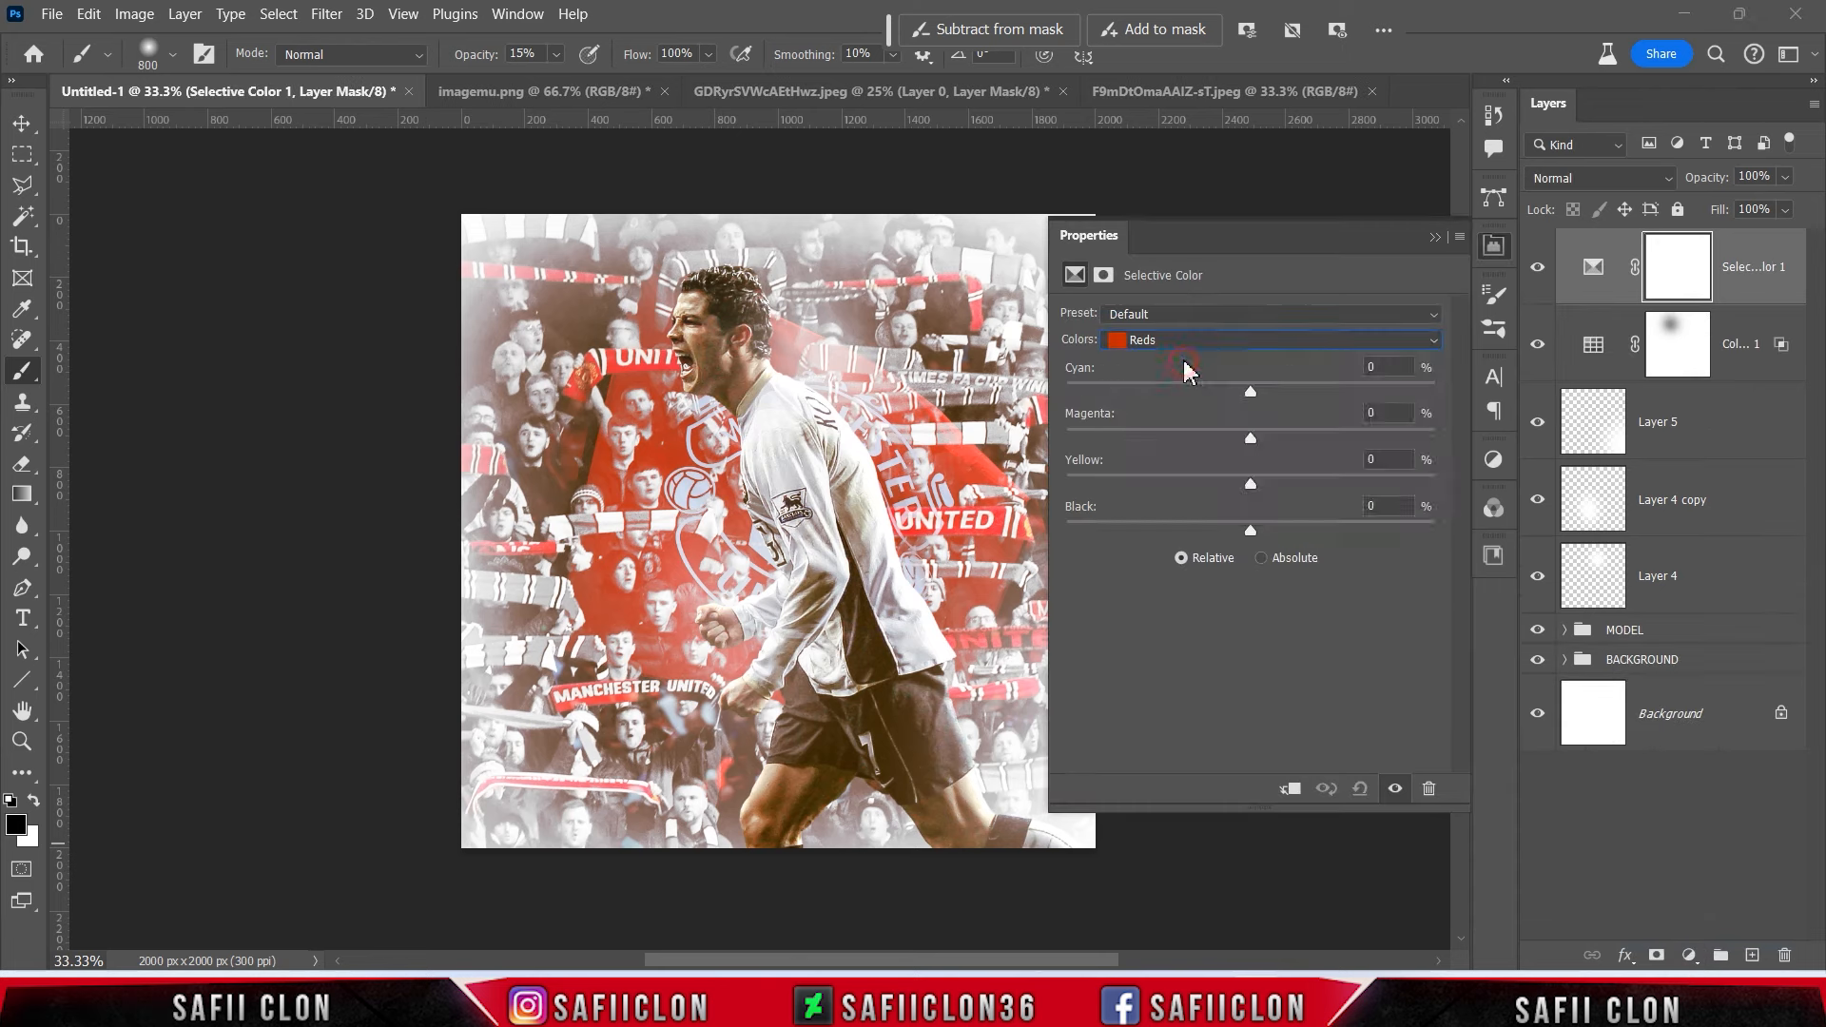
{"action": "left_click_drag", "start_coordinate": [1280, 392], "coordinate": [1264, 437]}
{"action": "left_click", "coordinate": [1241, 331]}
{"action": "left_click", "coordinate": [1236, 371]}
{"action": "left_click_drag", "start_coordinate": [1254, 483], "coordinate": [1095, 485]}
{"action": "left_click_drag", "start_coordinate": [1250, 530], "coordinate": [1317, 534]}
Set the Selective Color Whites to cyan -18%, with magenta slightly lowered and black slightly raised.
{"action": "left_click", "coordinate": [1246, 343]}
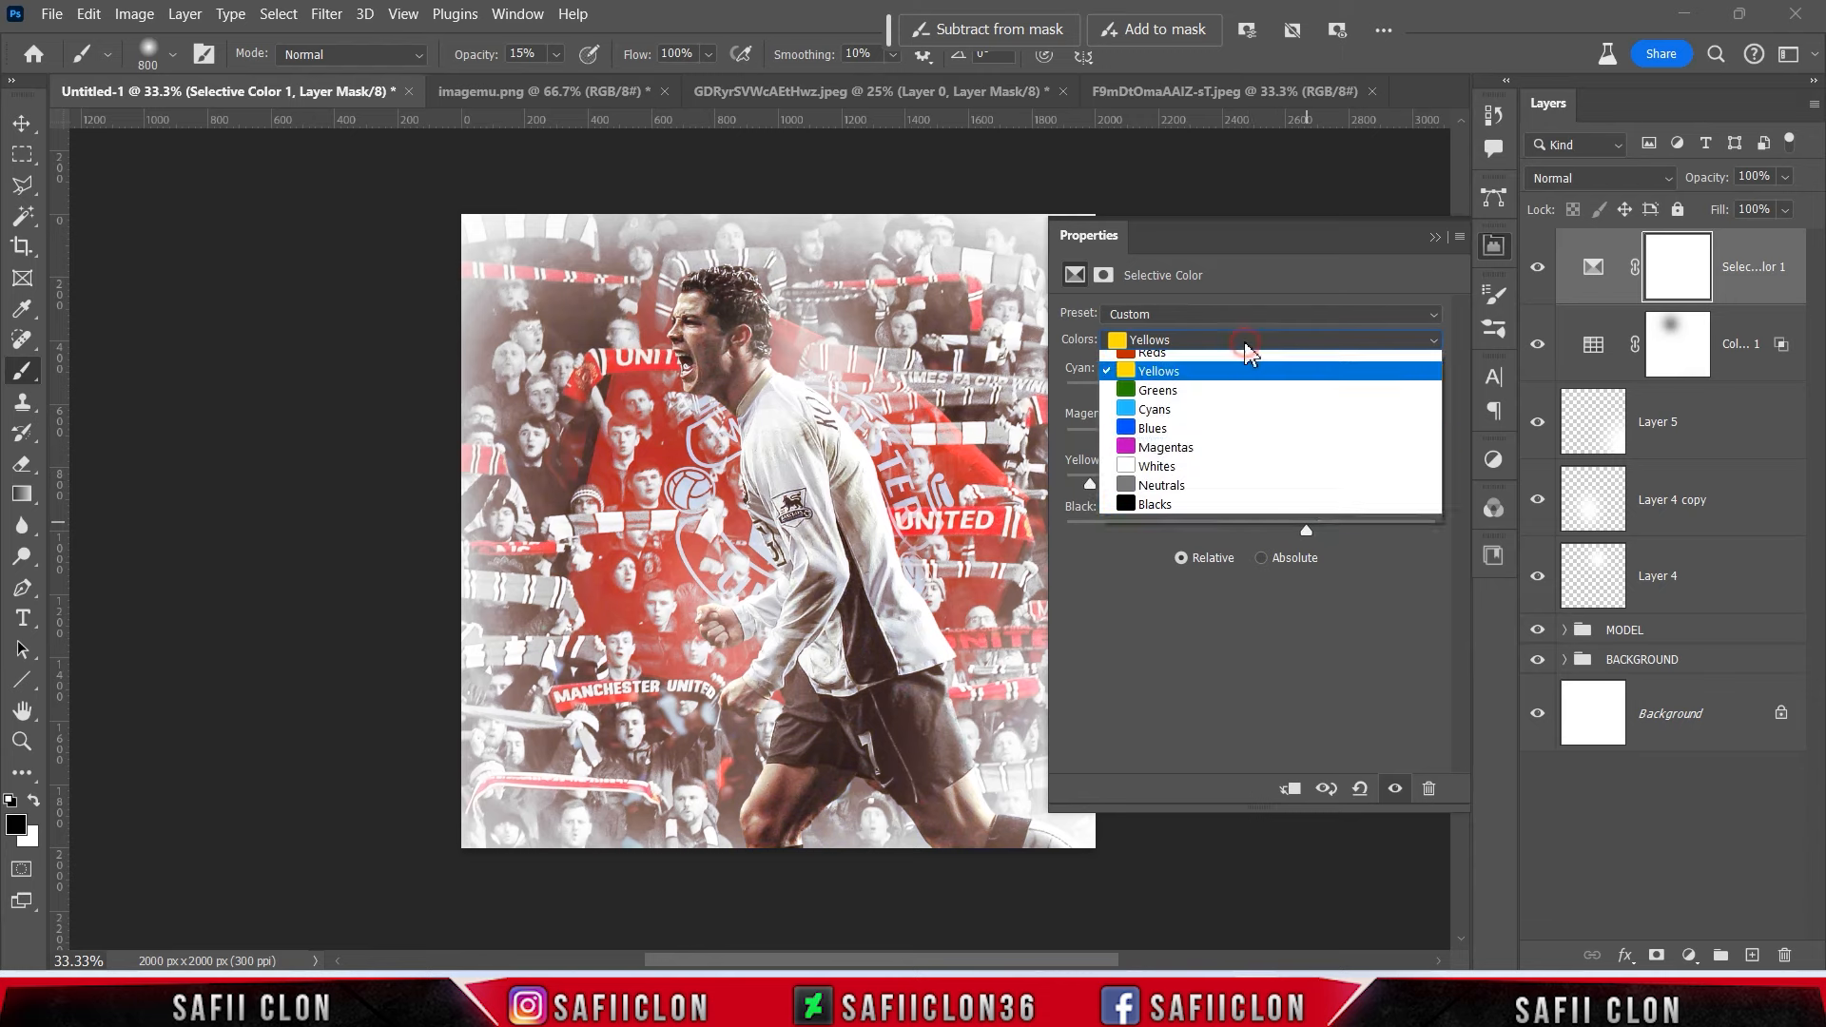
{"action": "left_click", "coordinate": [1246, 473]}
{"action": "left_click_drag", "start_coordinate": [1283, 397], "coordinate": [1222, 407]}
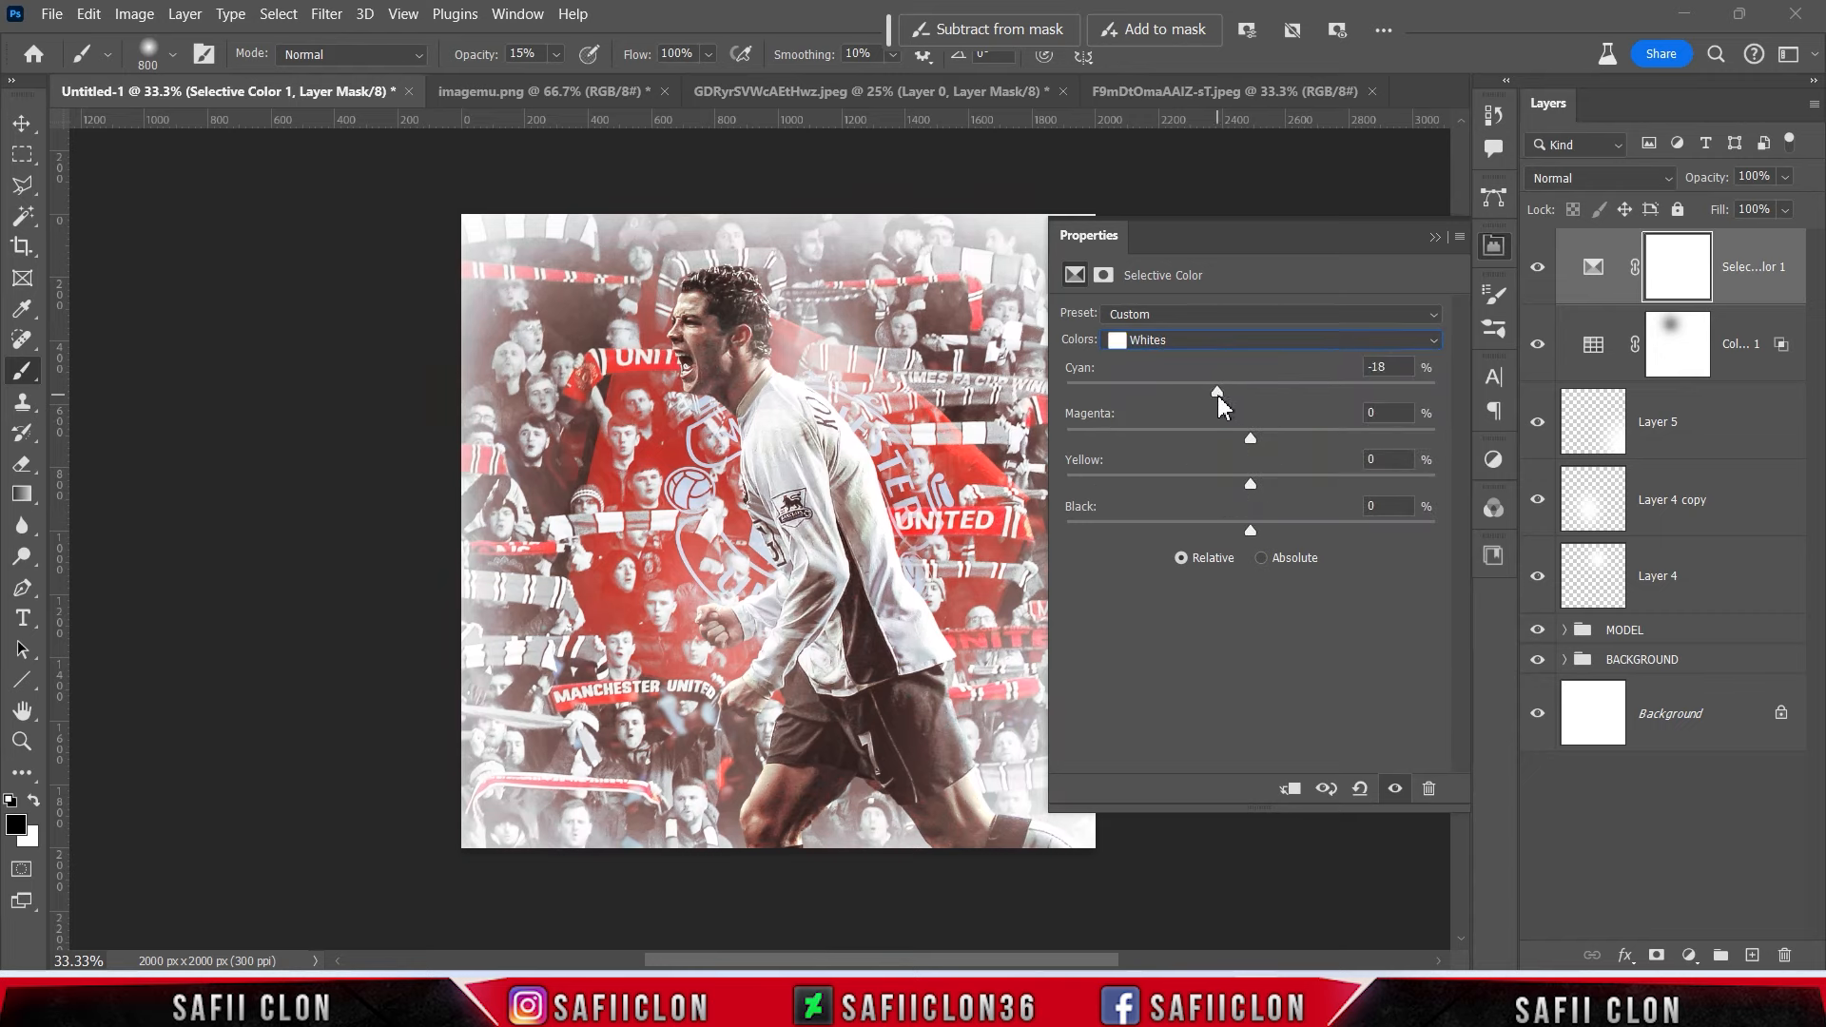
{"action": "left_click_drag", "start_coordinate": [1250, 438], "coordinate": [1235, 440]}
{"action": "left_click_drag", "start_coordinate": [1252, 532], "coordinate": [1268, 531]}
Set the Selective Color Neutrals to cyan +5% and black +6%, and collapse the adjustment settings.
{"action": "left_click", "coordinate": [1184, 342]}
{"action": "left_click", "coordinate": [1184, 497]}
{"action": "left_click_drag", "start_coordinate": [1258, 391], "coordinate": [1259, 390]}
{"action": "left_click_drag", "start_coordinate": [1251, 531], "coordinate": [1262, 532]}
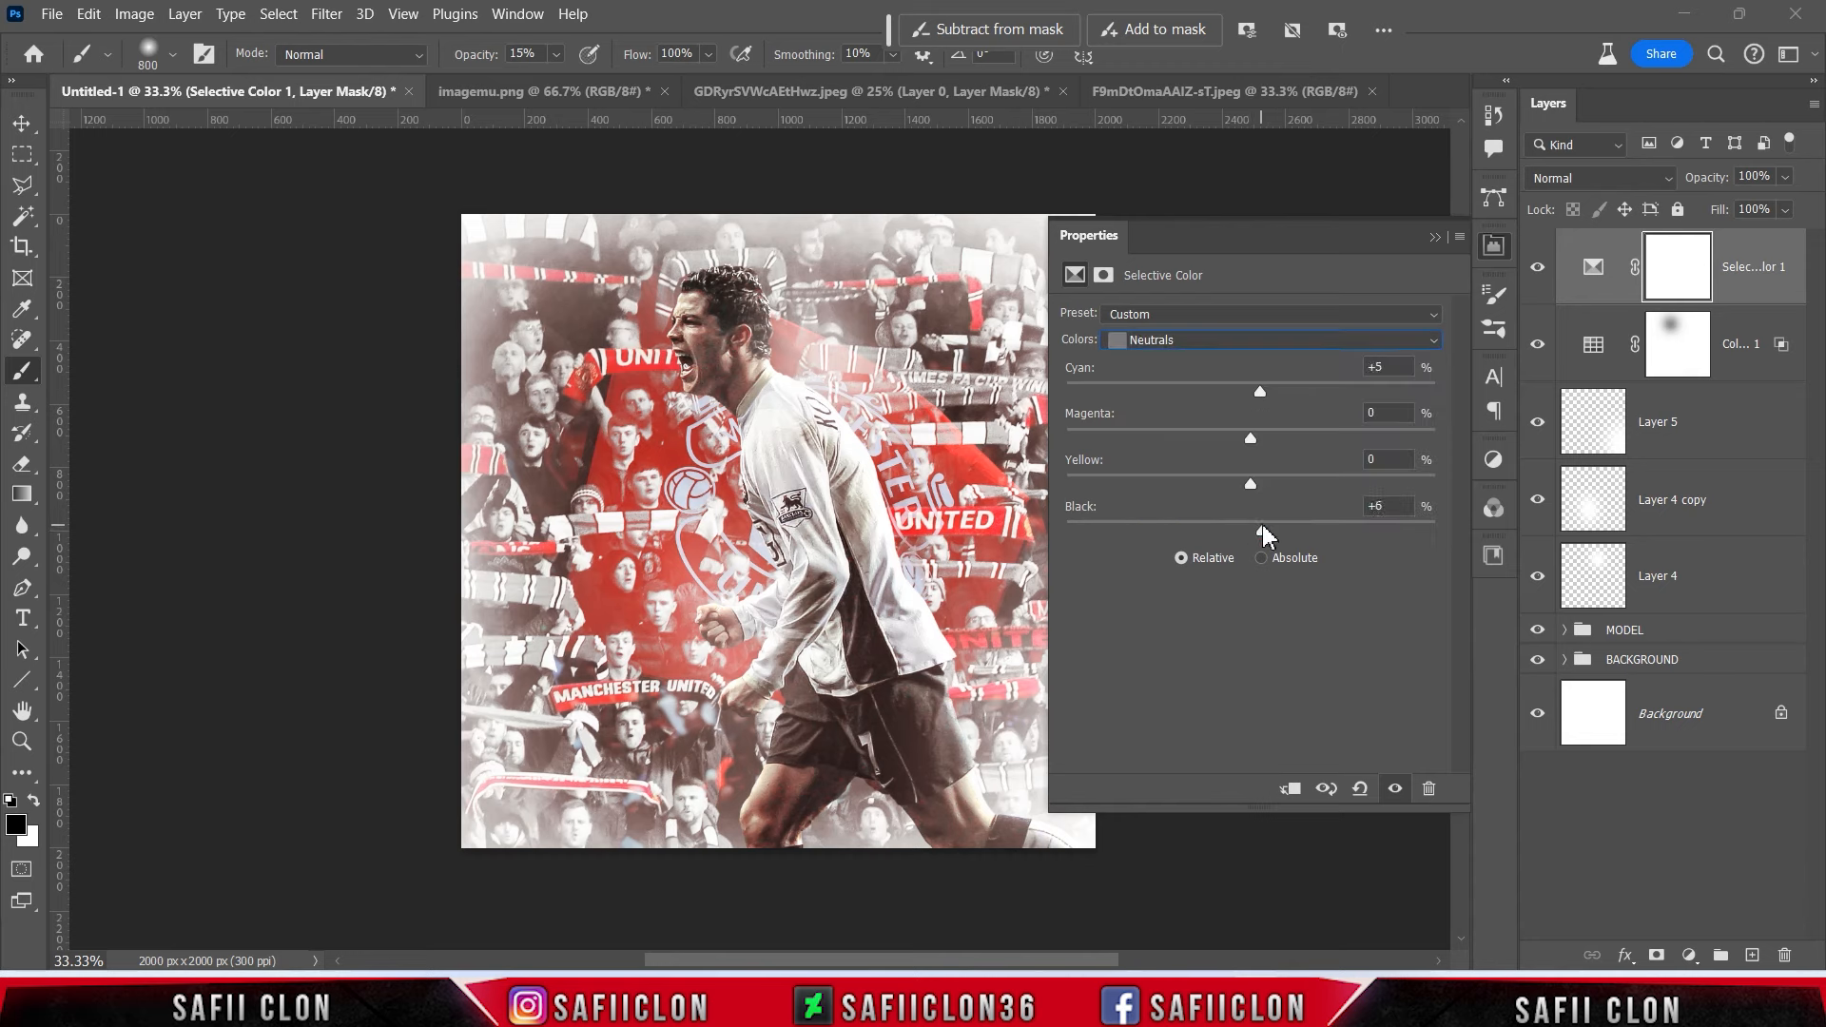
{"action": "left_click", "coordinate": [1435, 238]}
Compare the poster with and without the Selective Color adjustment.
{"action": "left_click", "coordinate": [1539, 274]}
{"action": "left_click", "coordinate": [1539, 274]}
{"action": "left_click", "coordinate": [1539, 274]}
{"action": "left_click", "coordinate": [1538, 274]}
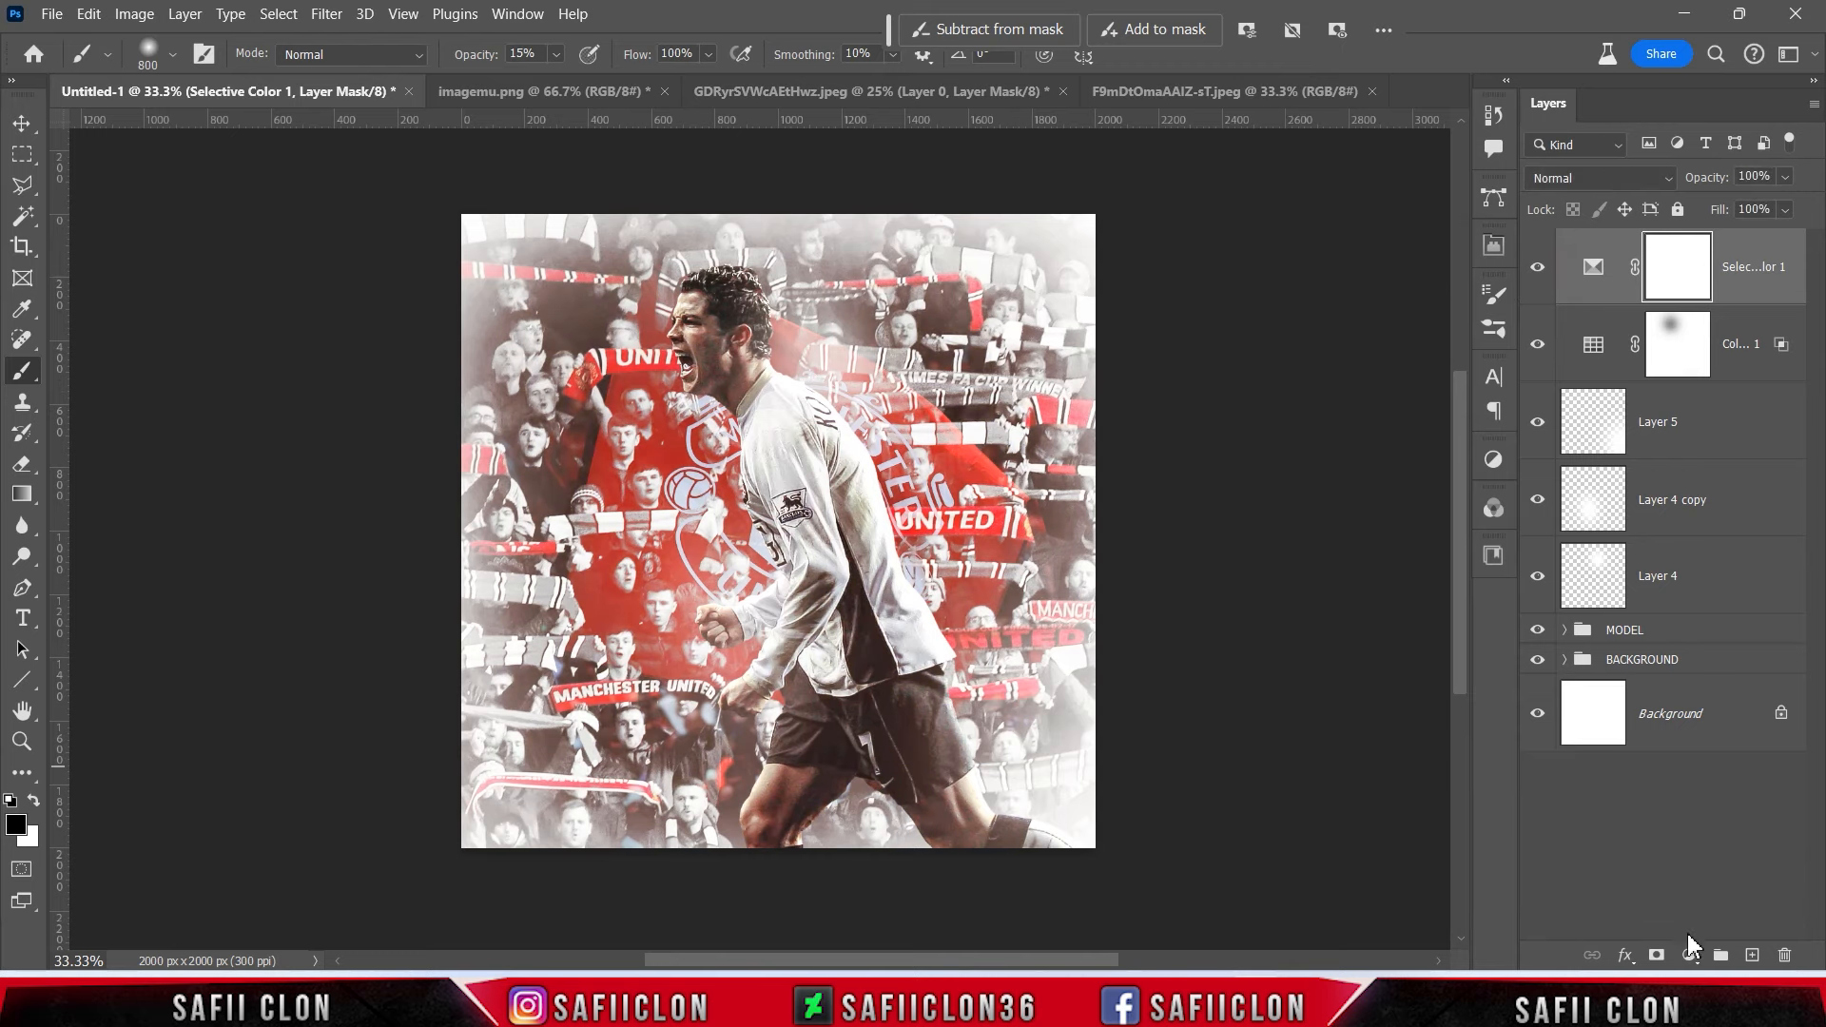
Add a Curves adjustment layer above Selective Color and place an RGB midtone point at input 130, output 129.
{"action": "left_click", "coordinate": [1690, 954]}
{"action": "left_click", "coordinate": [1702, 659]}
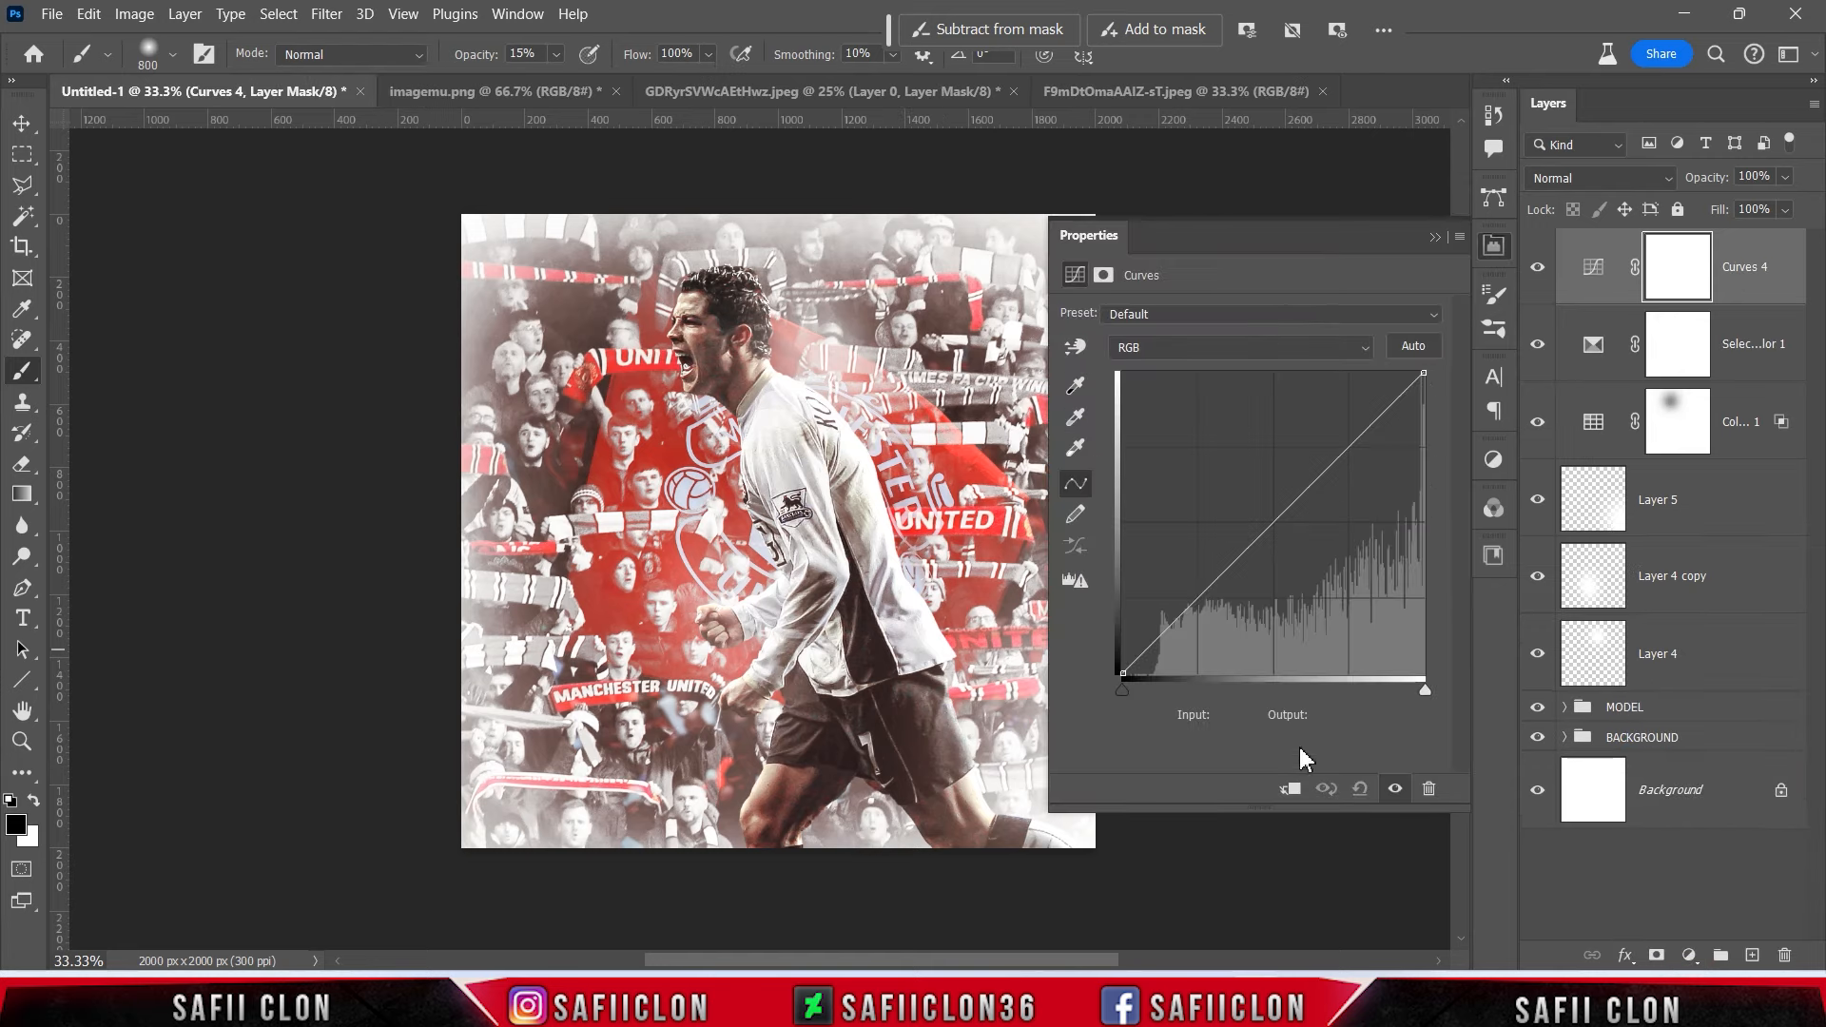
{"action": "left_click_drag", "start_coordinate": [1078, 962], "coordinate": [1116, 965]}
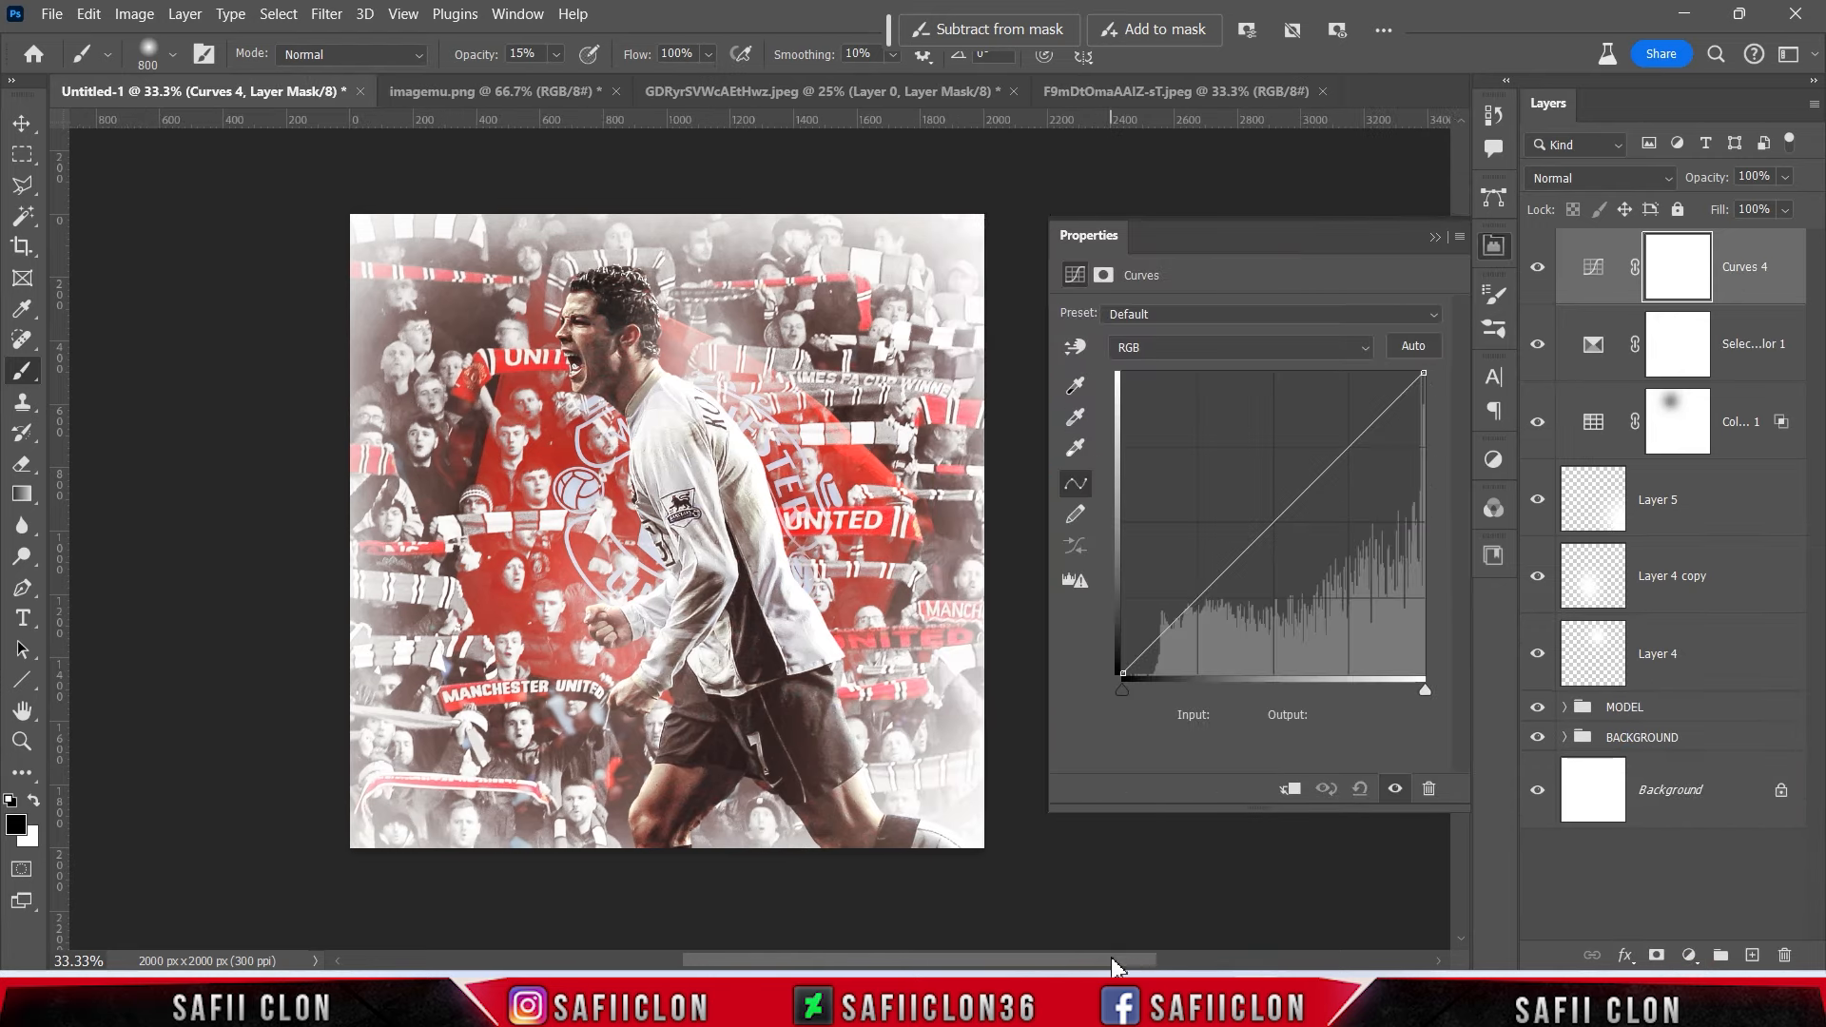
{"action": "left_click", "coordinate": [1222, 348]}
{"action": "left_click", "coordinate": [1222, 351]}
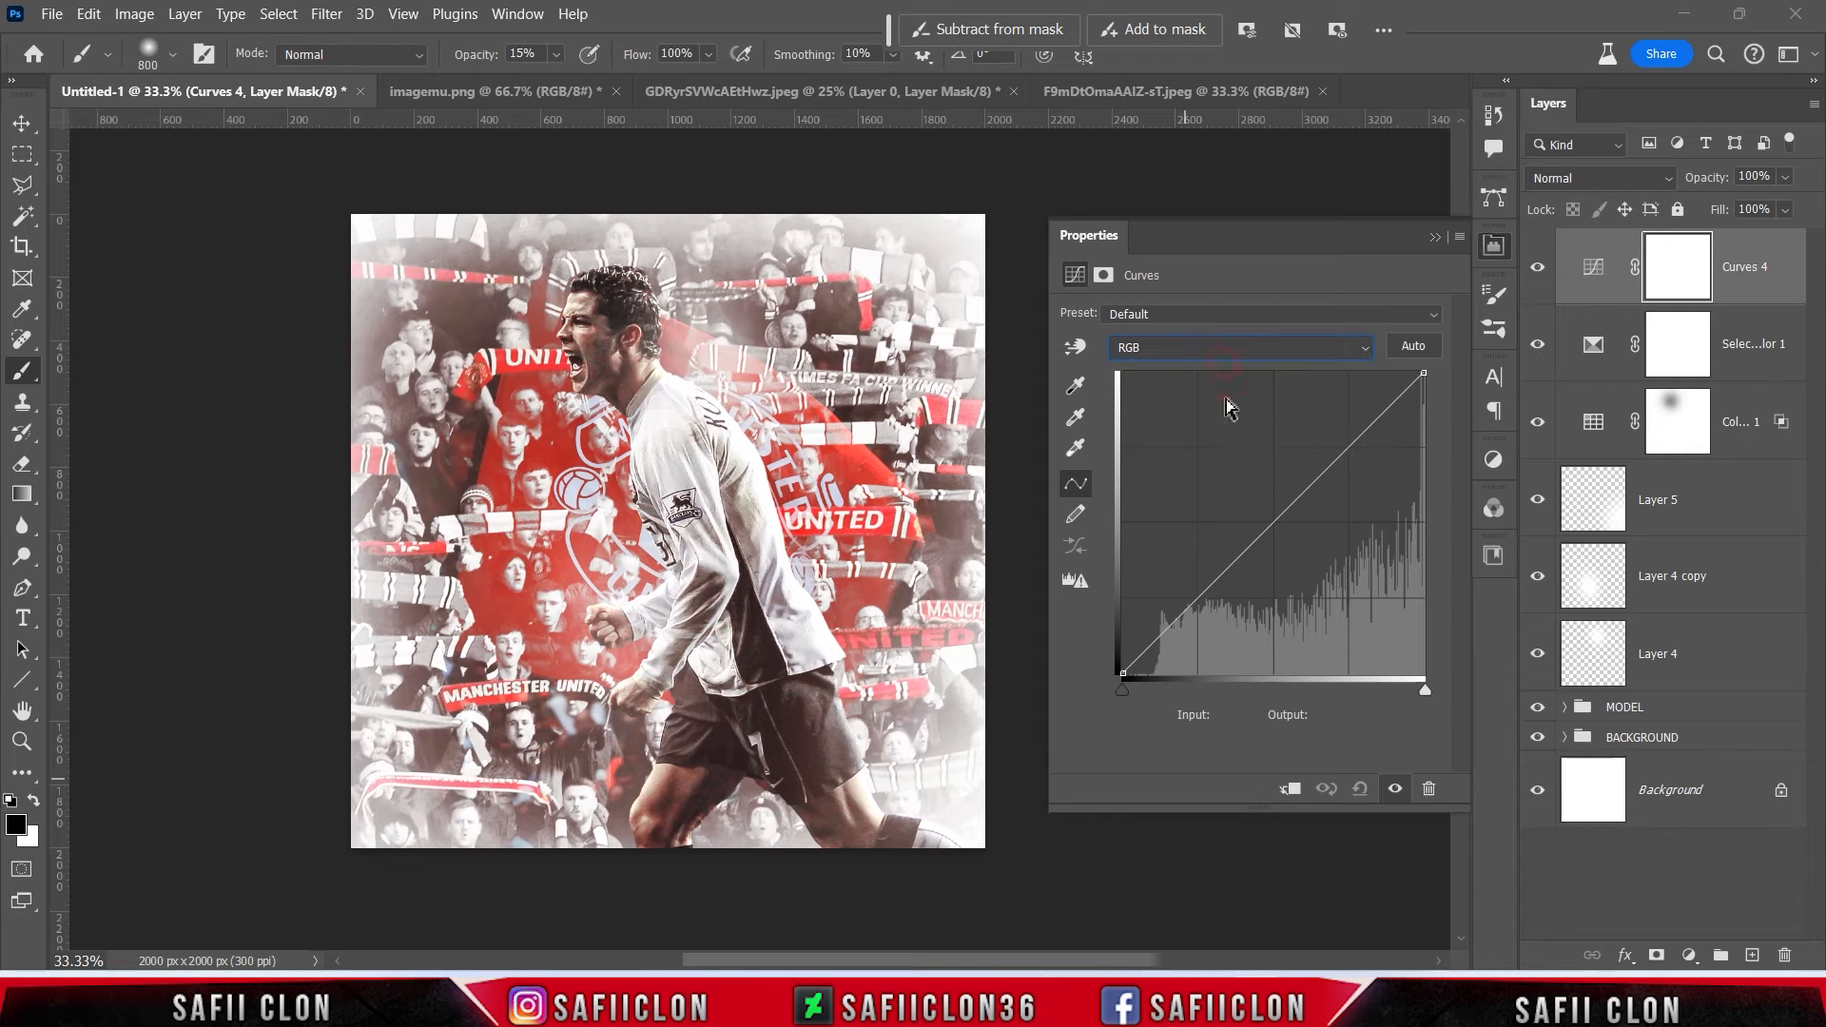
{"action": "left_click", "coordinate": [1276, 520]}
{"action": "left_click", "coordinate": [1232, 715]}
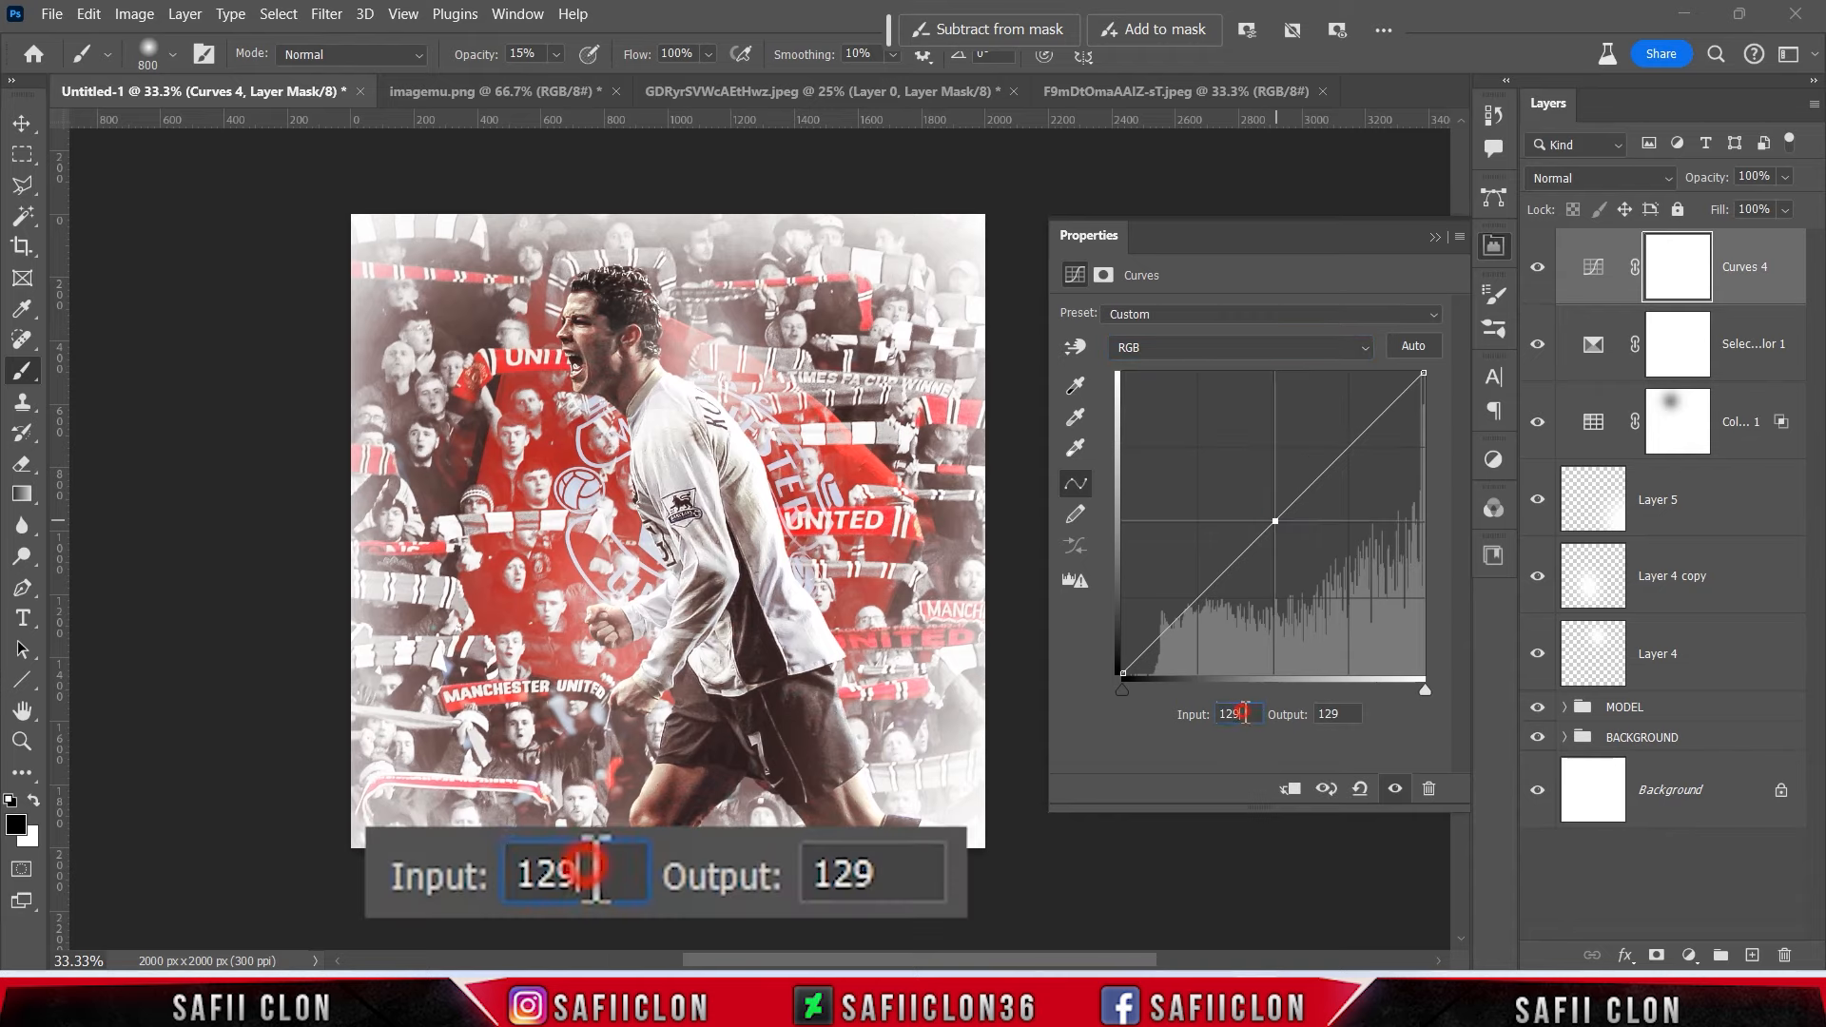
{"action": "type", "text": "130"}
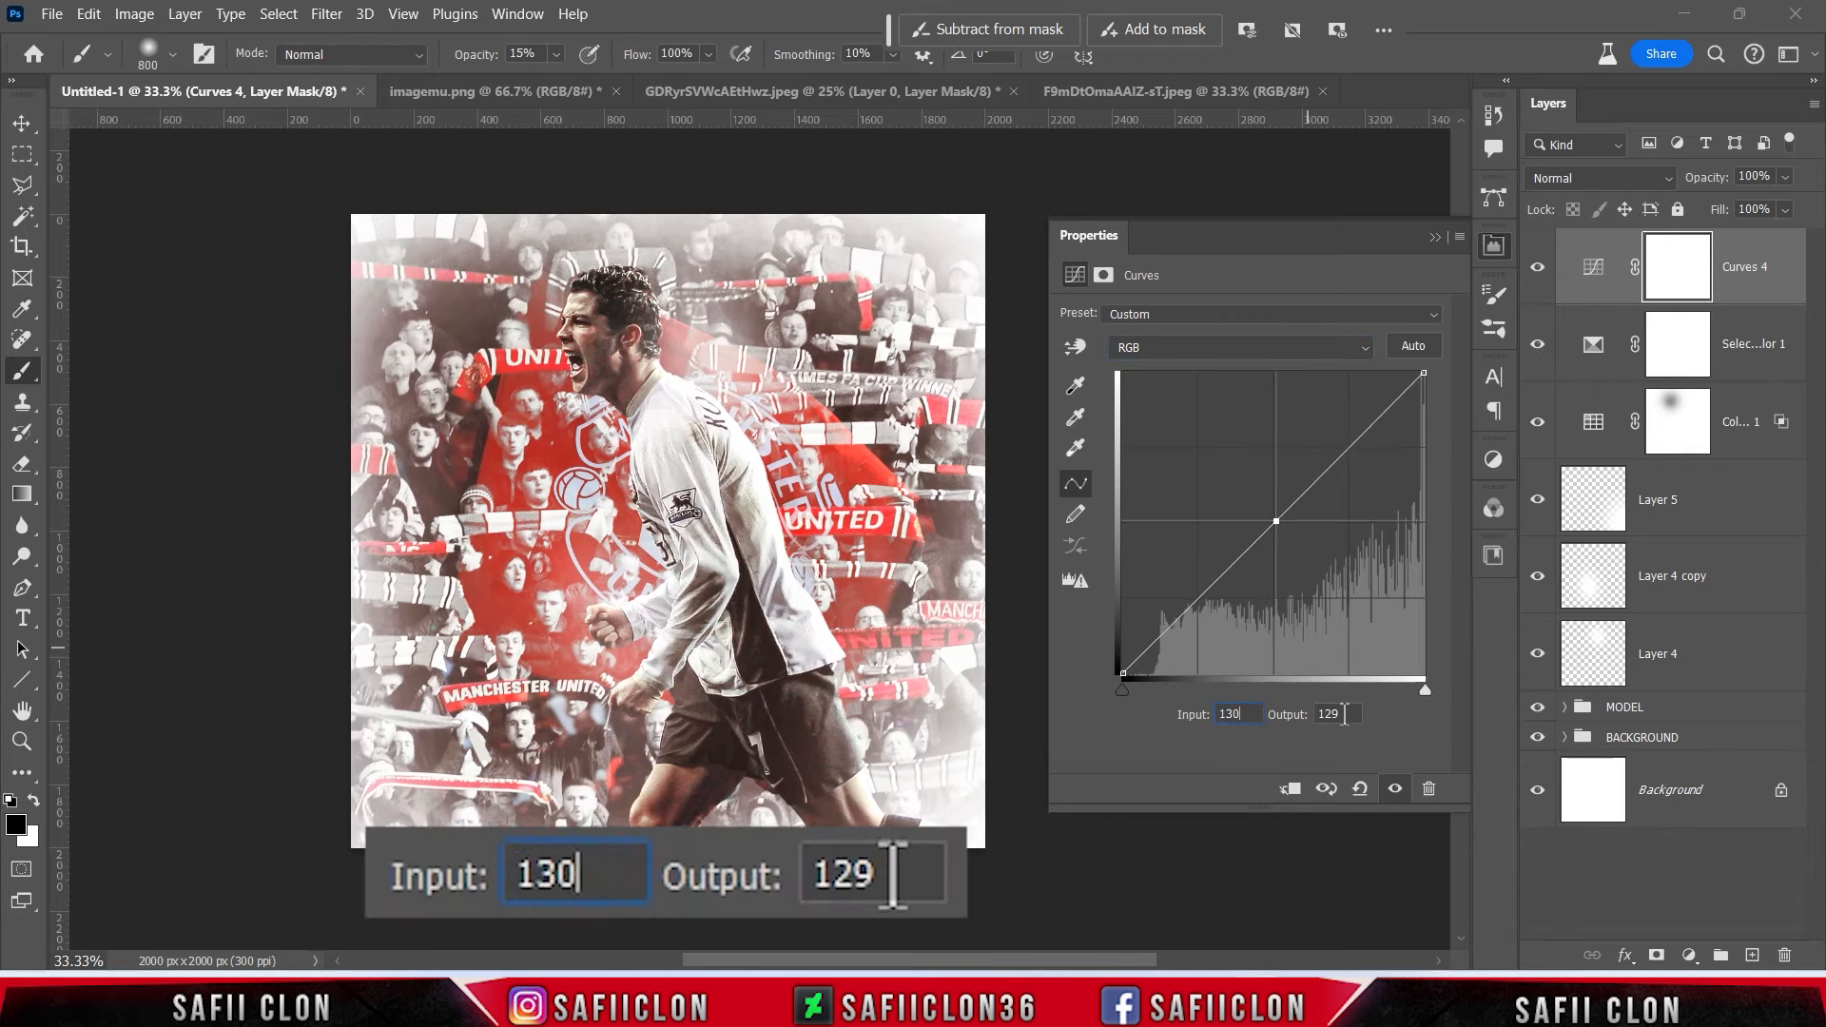
{"action": "key", "text": "Tab"}
{"action": "type", "text": "129"}
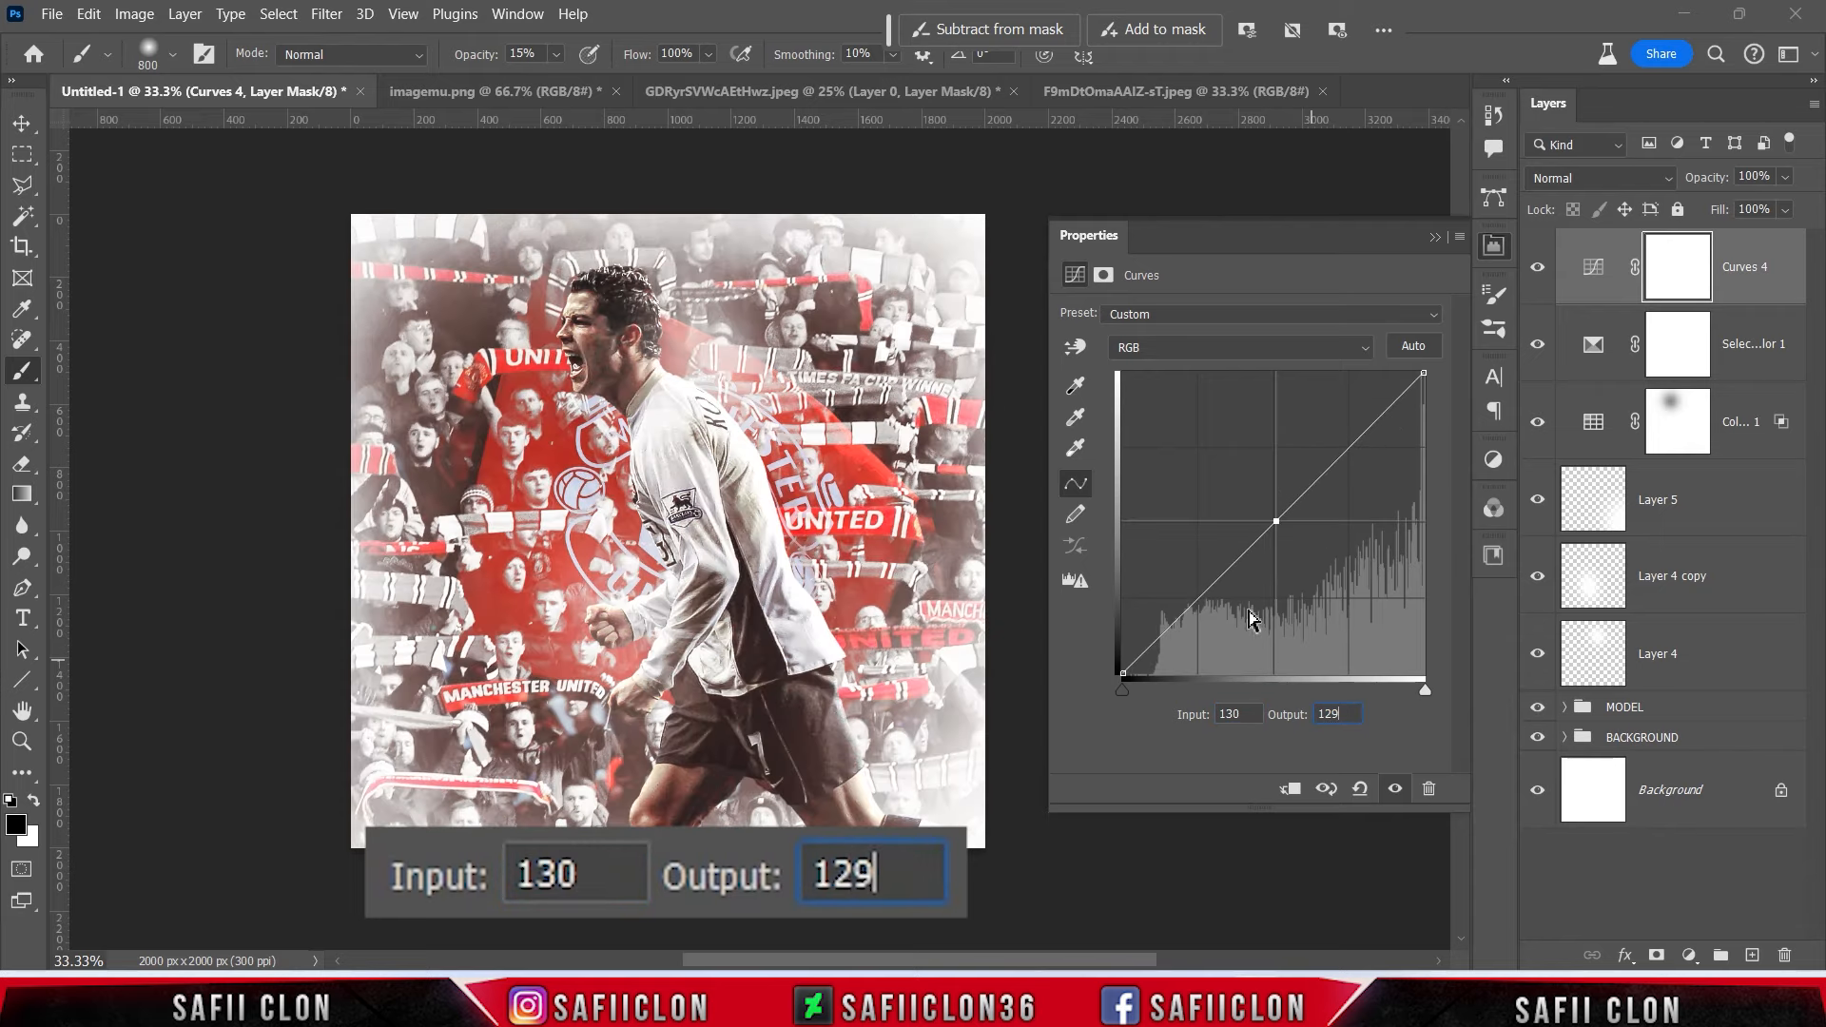
Add a shadow point to the RGB curve at input 61, output 68.
{"action": "left_click", "coordinate": [1197, 596]}
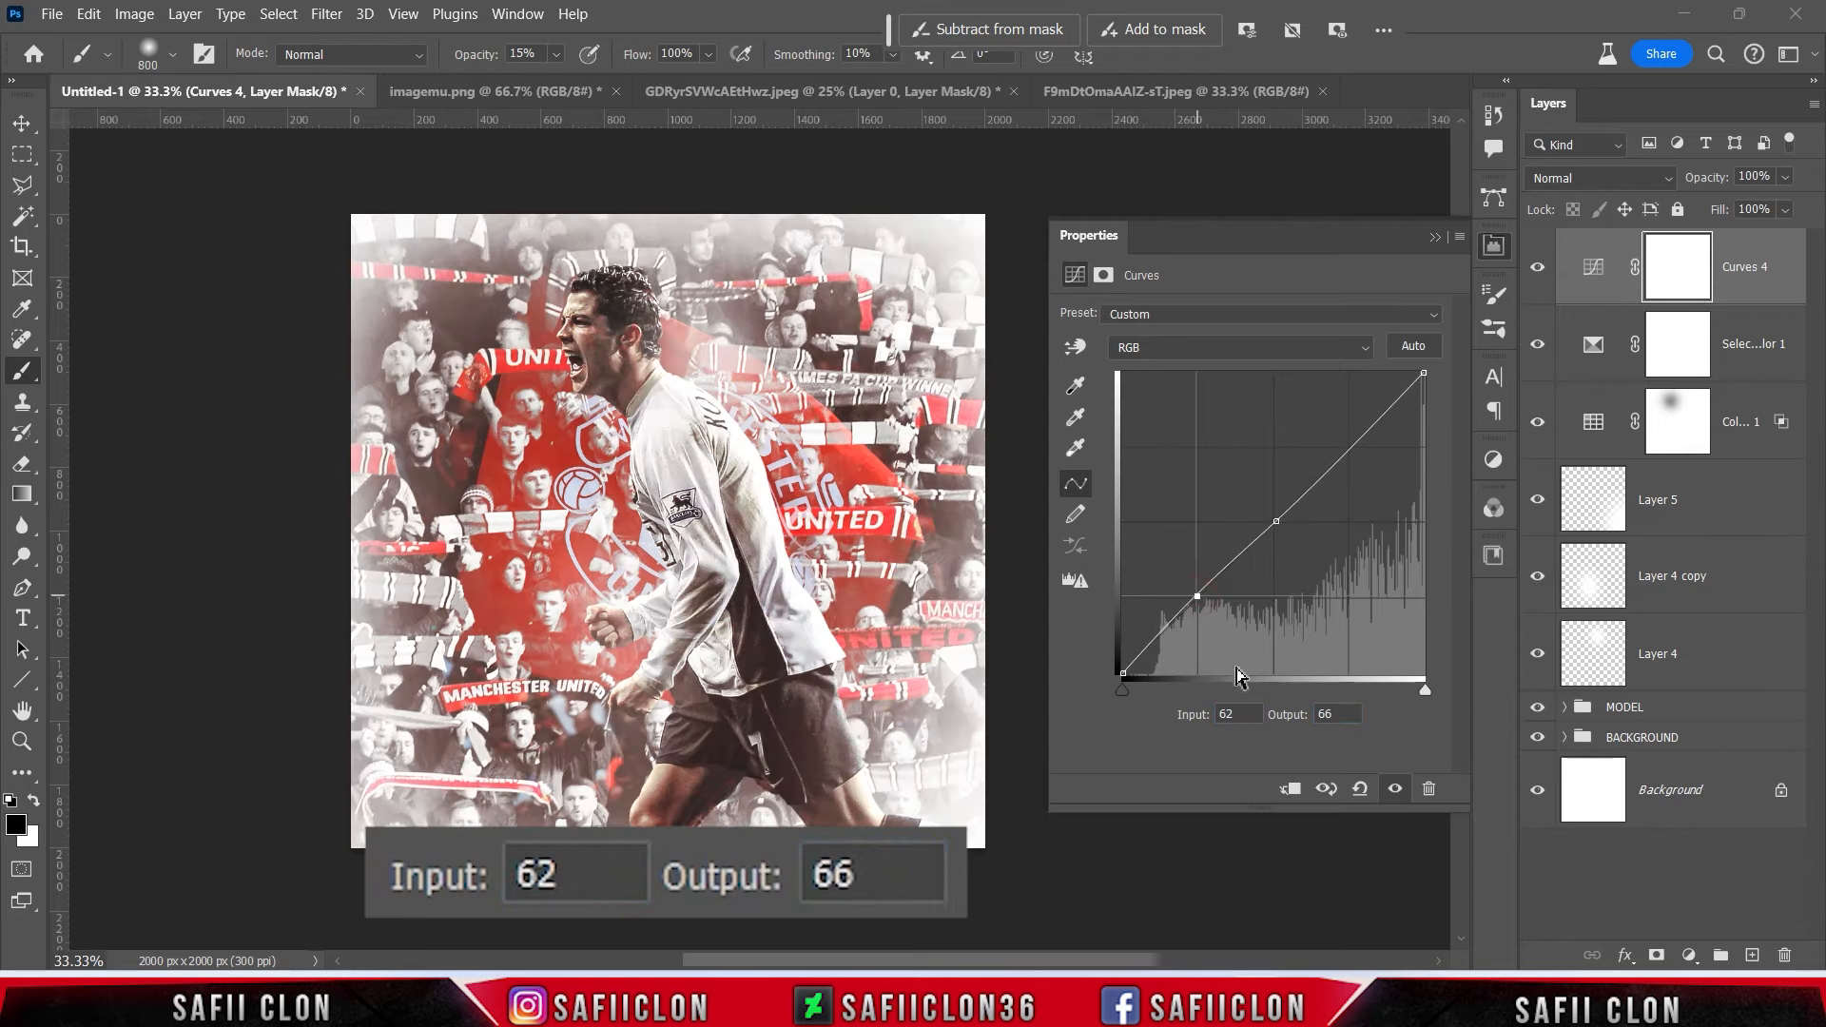
{"action": "double_click", "coordinate": [1237, 714]}
{"action": "type", "text": "61"}
{"action": "double_click", "coordinate": [1339, 714]}
{"action": "type", "text": "68"}
Add a highlight point to the RGB curve at input 192, output 192.
{"action": "left_click", "coordinate": [1351, 452]}
{"action": "double_click", "coordinate": [1247, 714]}
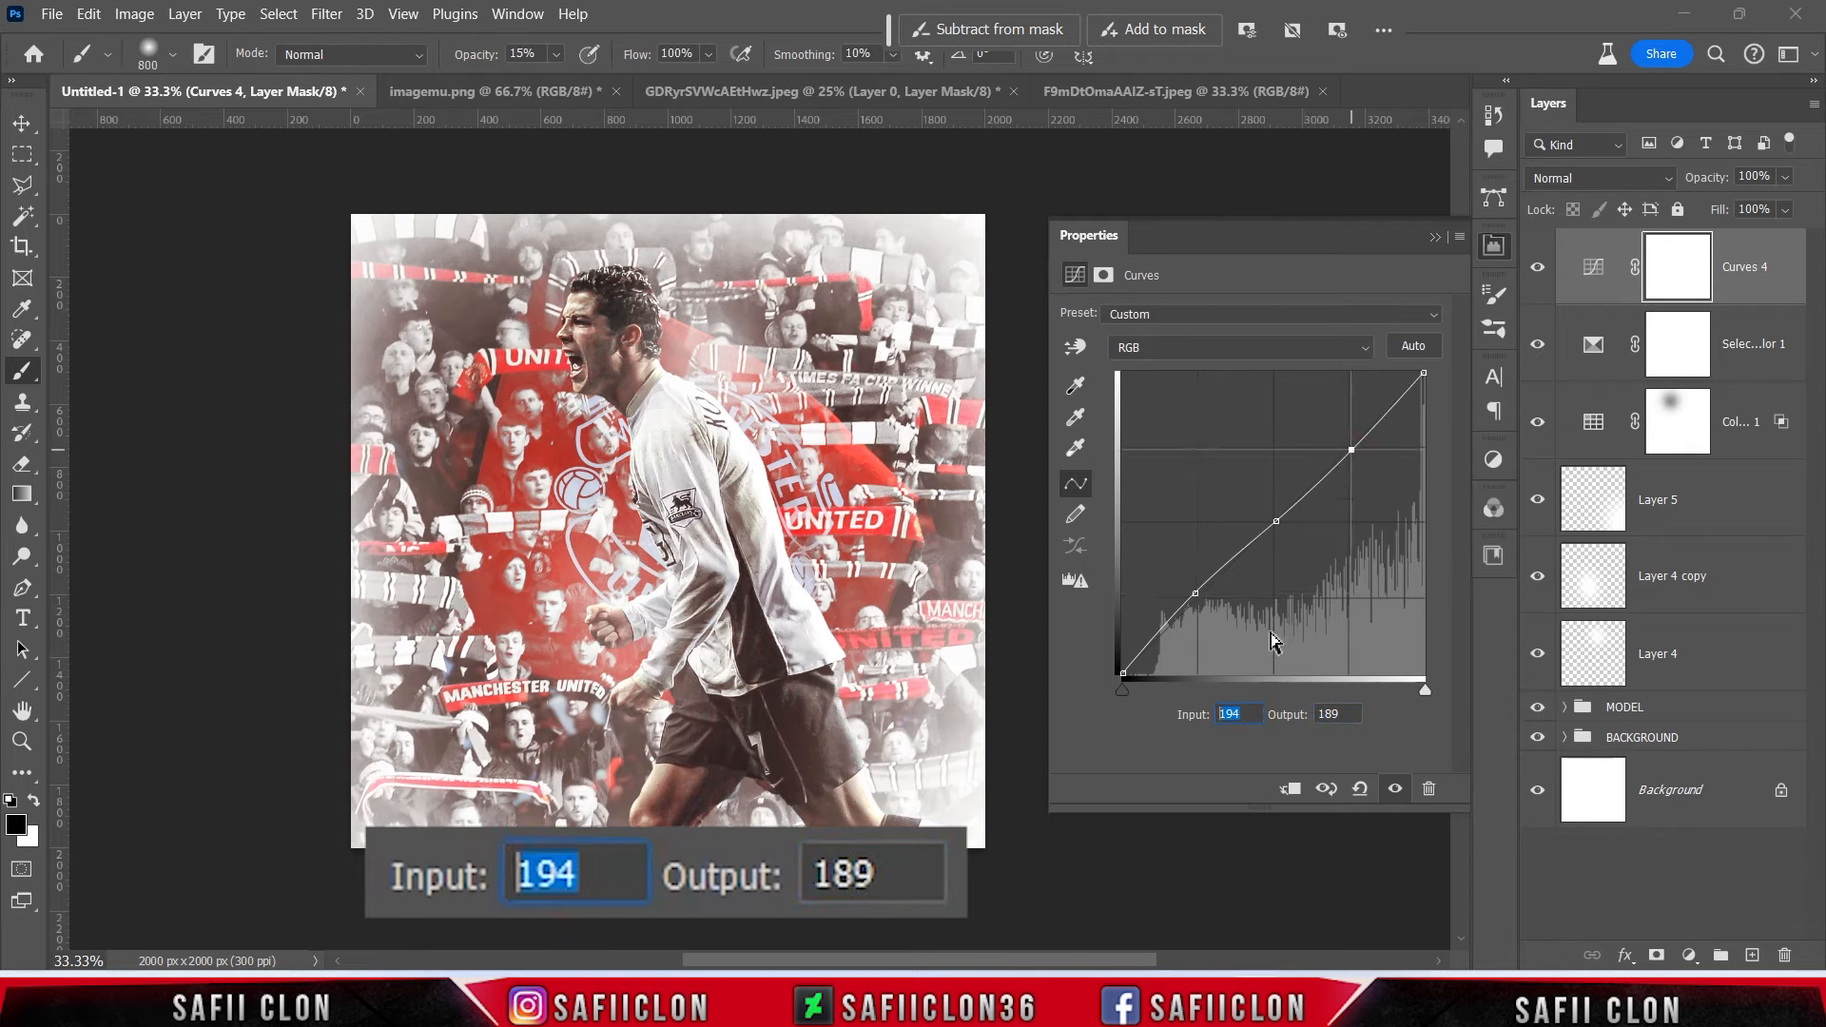
{"action": "type", "text": "192"}
{"action": "double_click", "coordinate": [1341, 714]}
{"action": "type", "text": "192"}
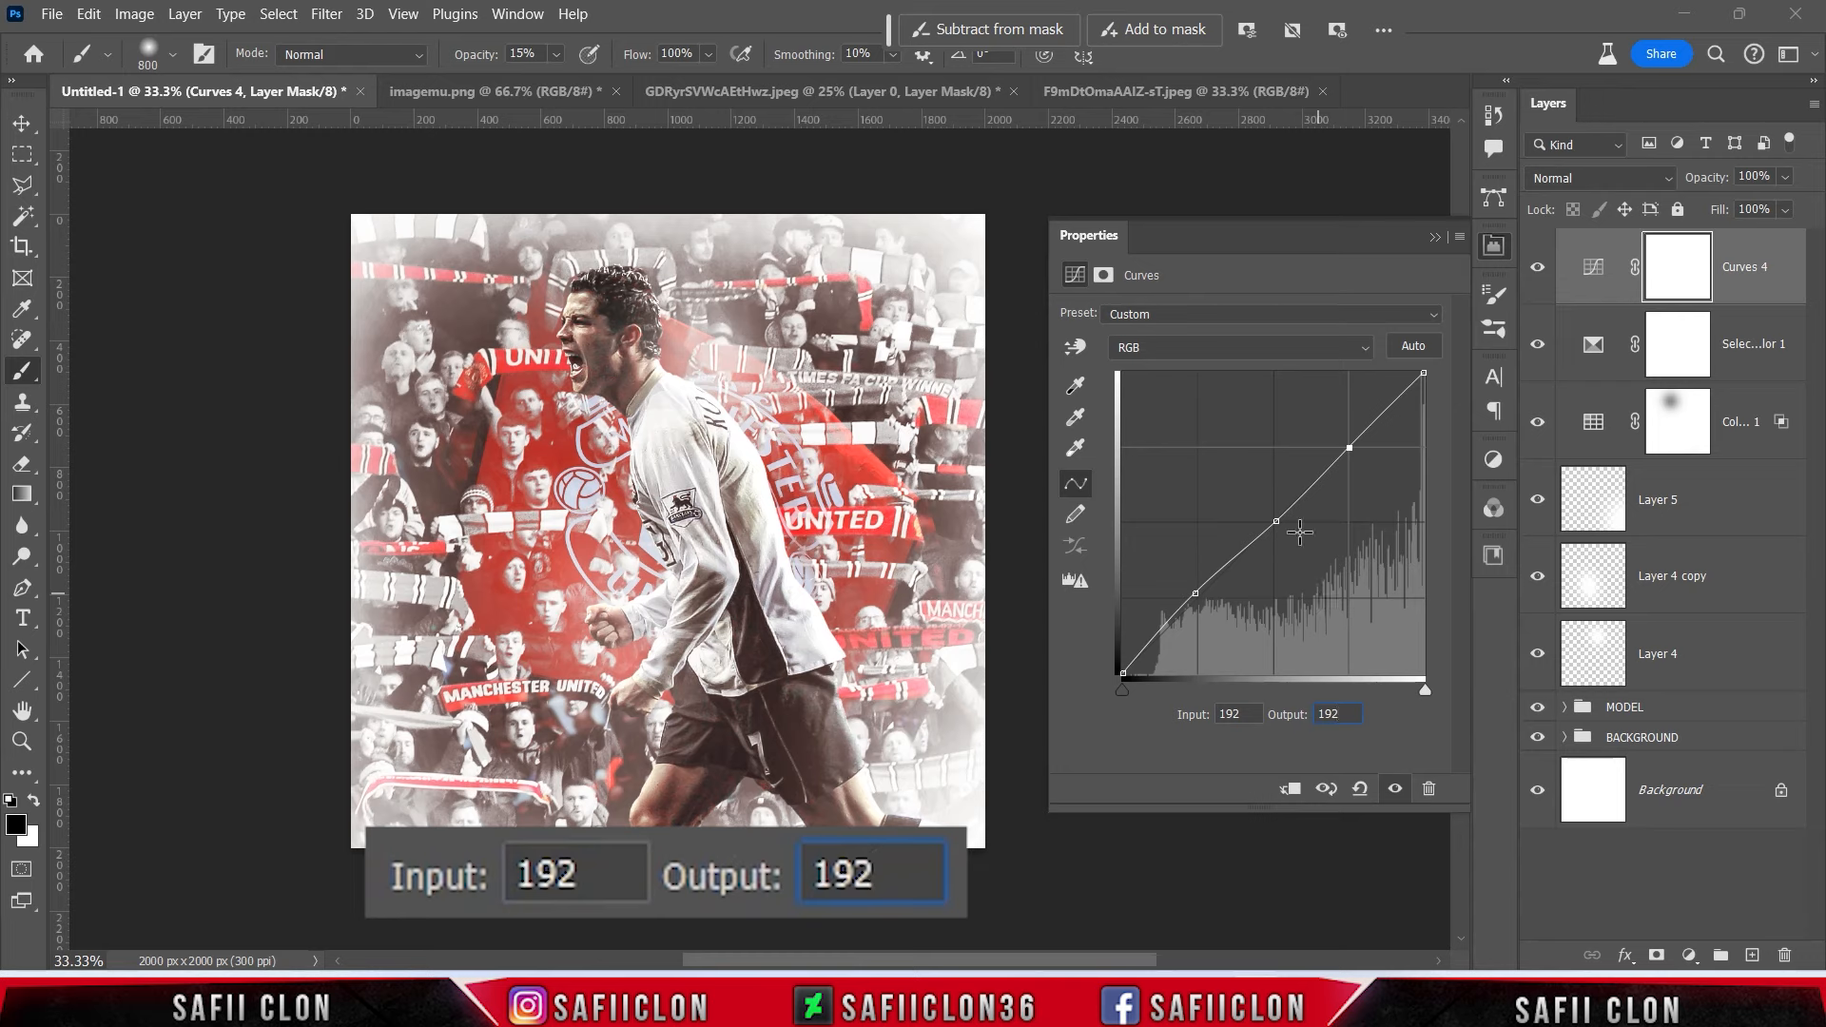
In the Red curve, raise the black point's output slightly and move the white point to input 242, output 255.
{"action": "left_click", "coordinate": [1236, 348]}
{"action": "left_click", "coordinate": [1193, 386]}
{"action": "left_click_drag", "start_coordinate": [1118, 676], "coordinate": [1116, 656]}
{"action": "left_click_drag", "start_coordinate": [1423, 373], "coordinate": [1410, 361]}
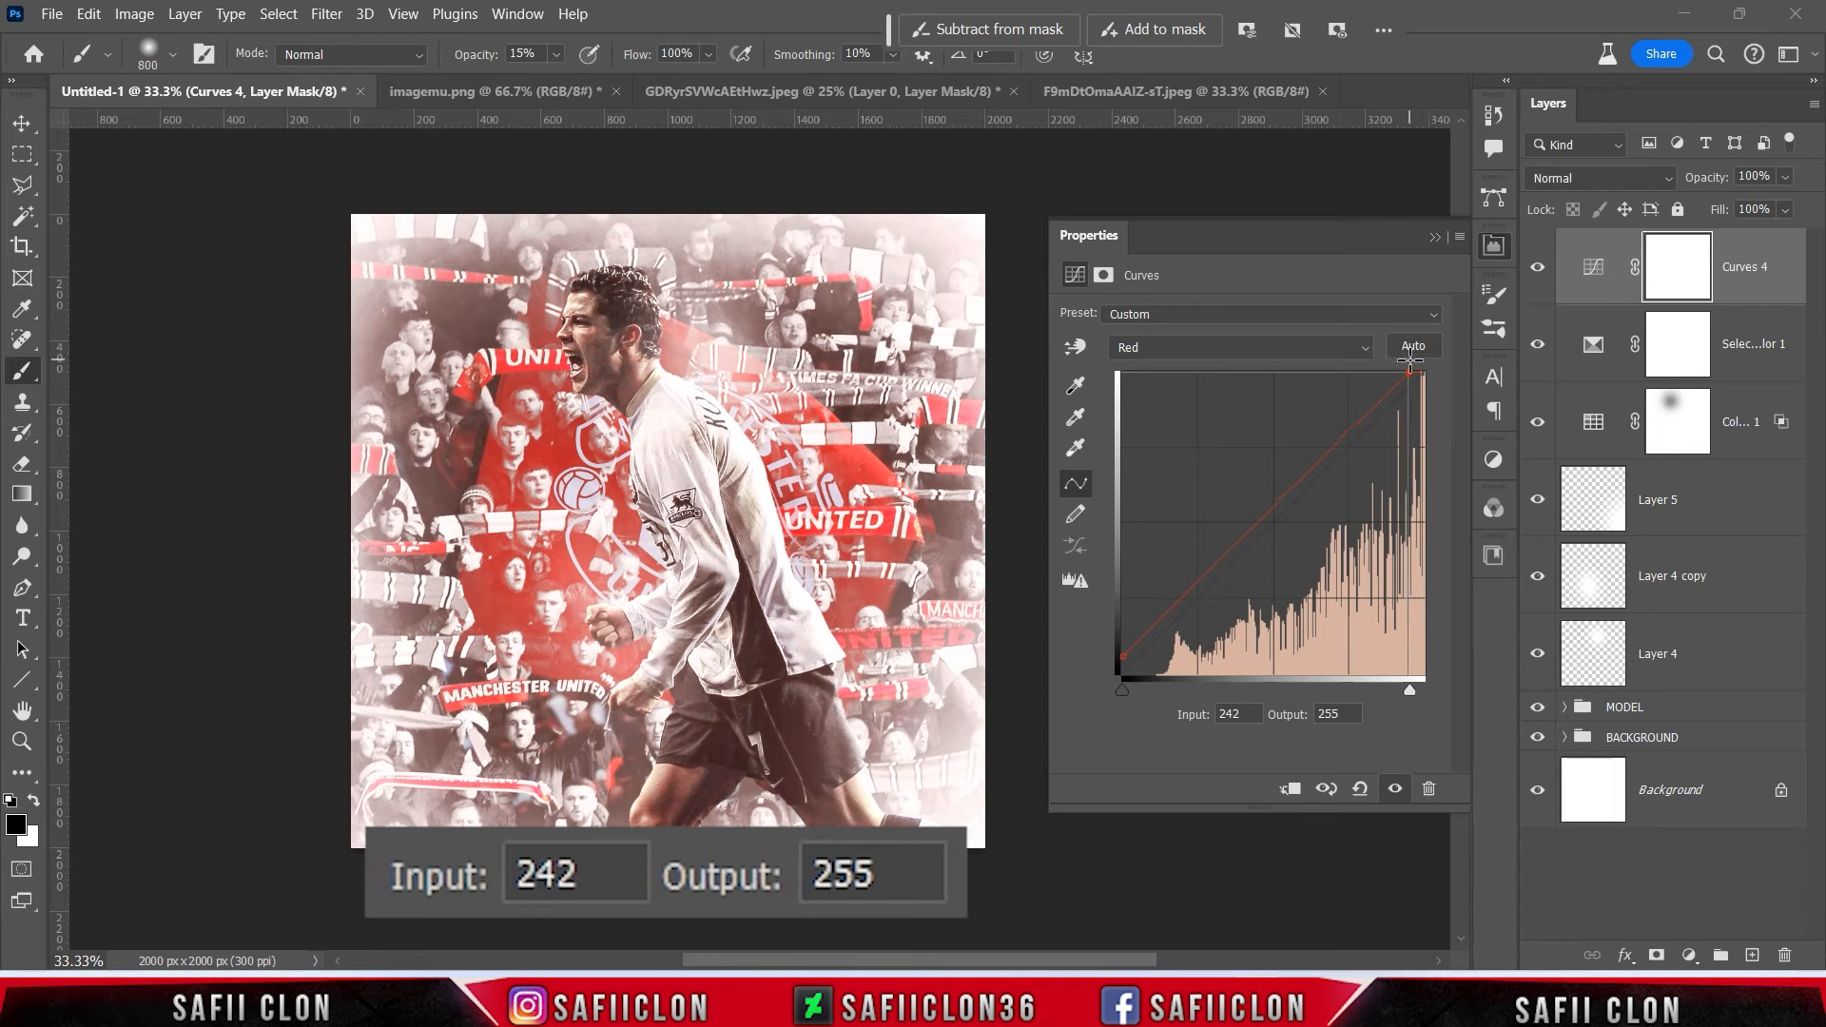
In the Blue curve, move the black point to input 17, output 0 and the white point to input 242, output 255.
{"action": "left_click", "coordinate": [1253, 355]}
{"action": "left_click", "coordinate": [1203, 424]}
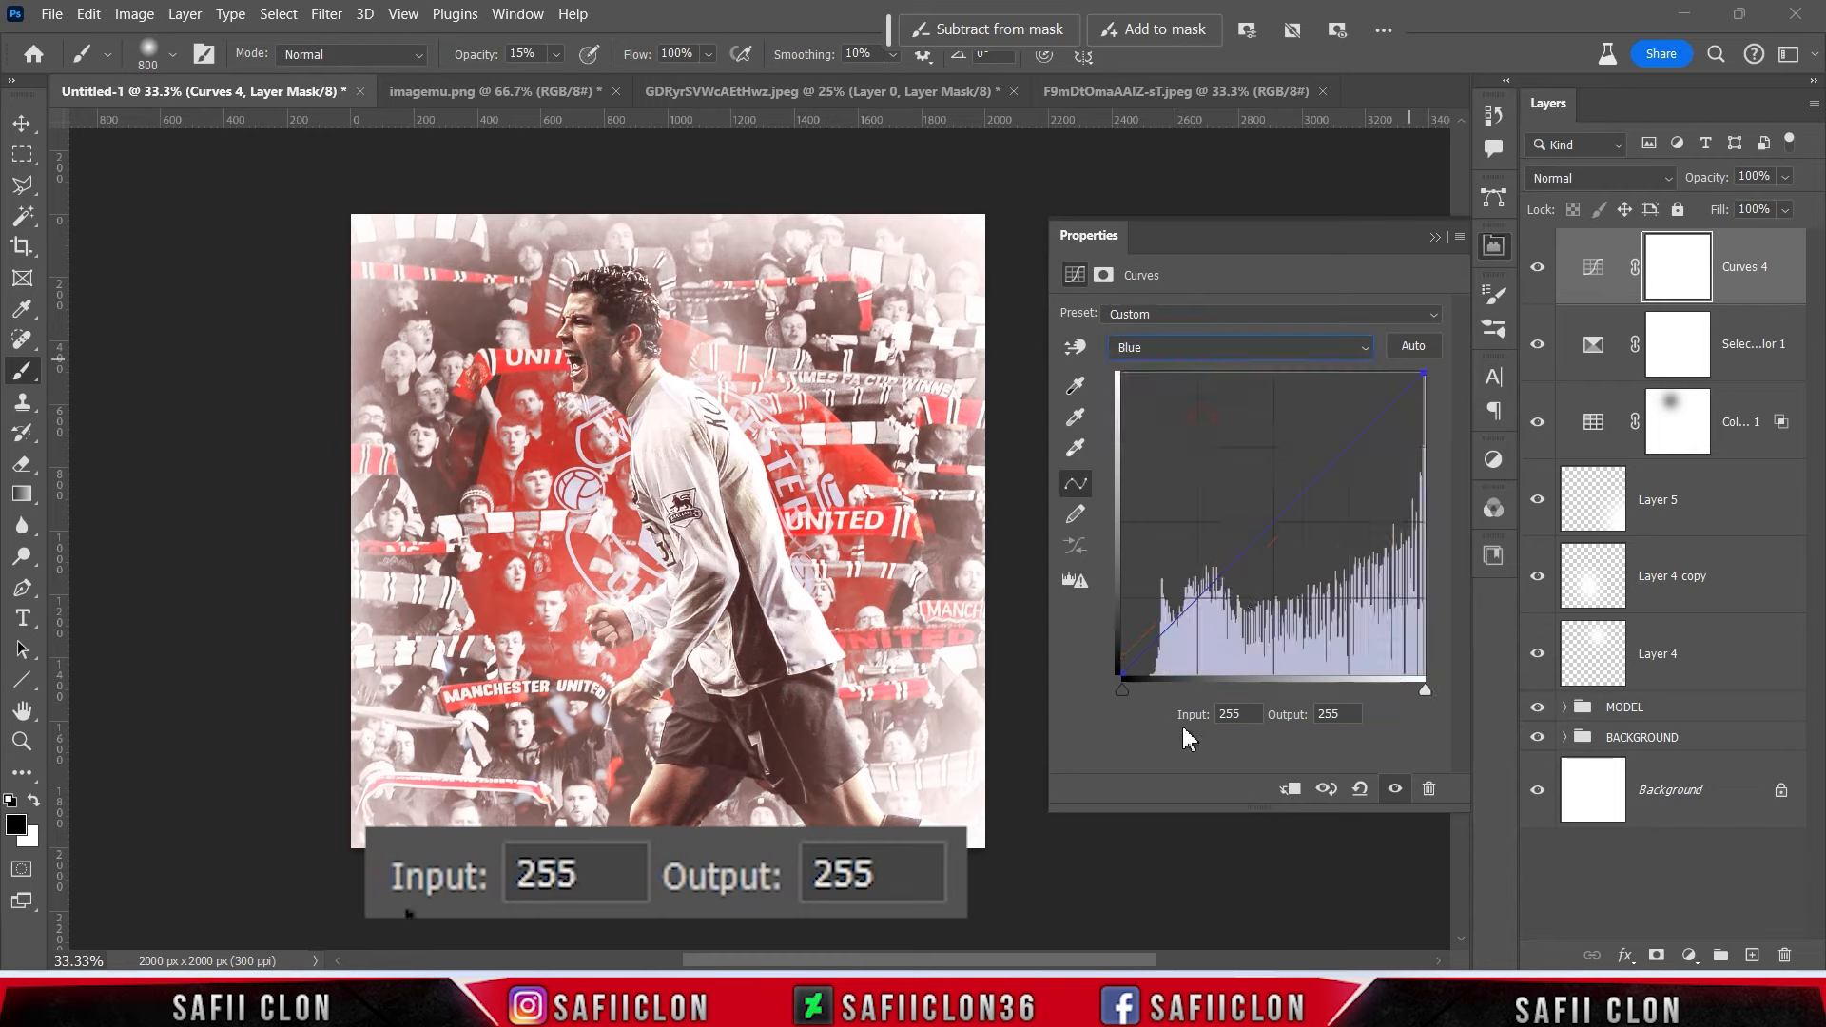
{"action": "left_click_drag", "start_coordinate": [1125, 673], "coordinate": [1142, 673]}
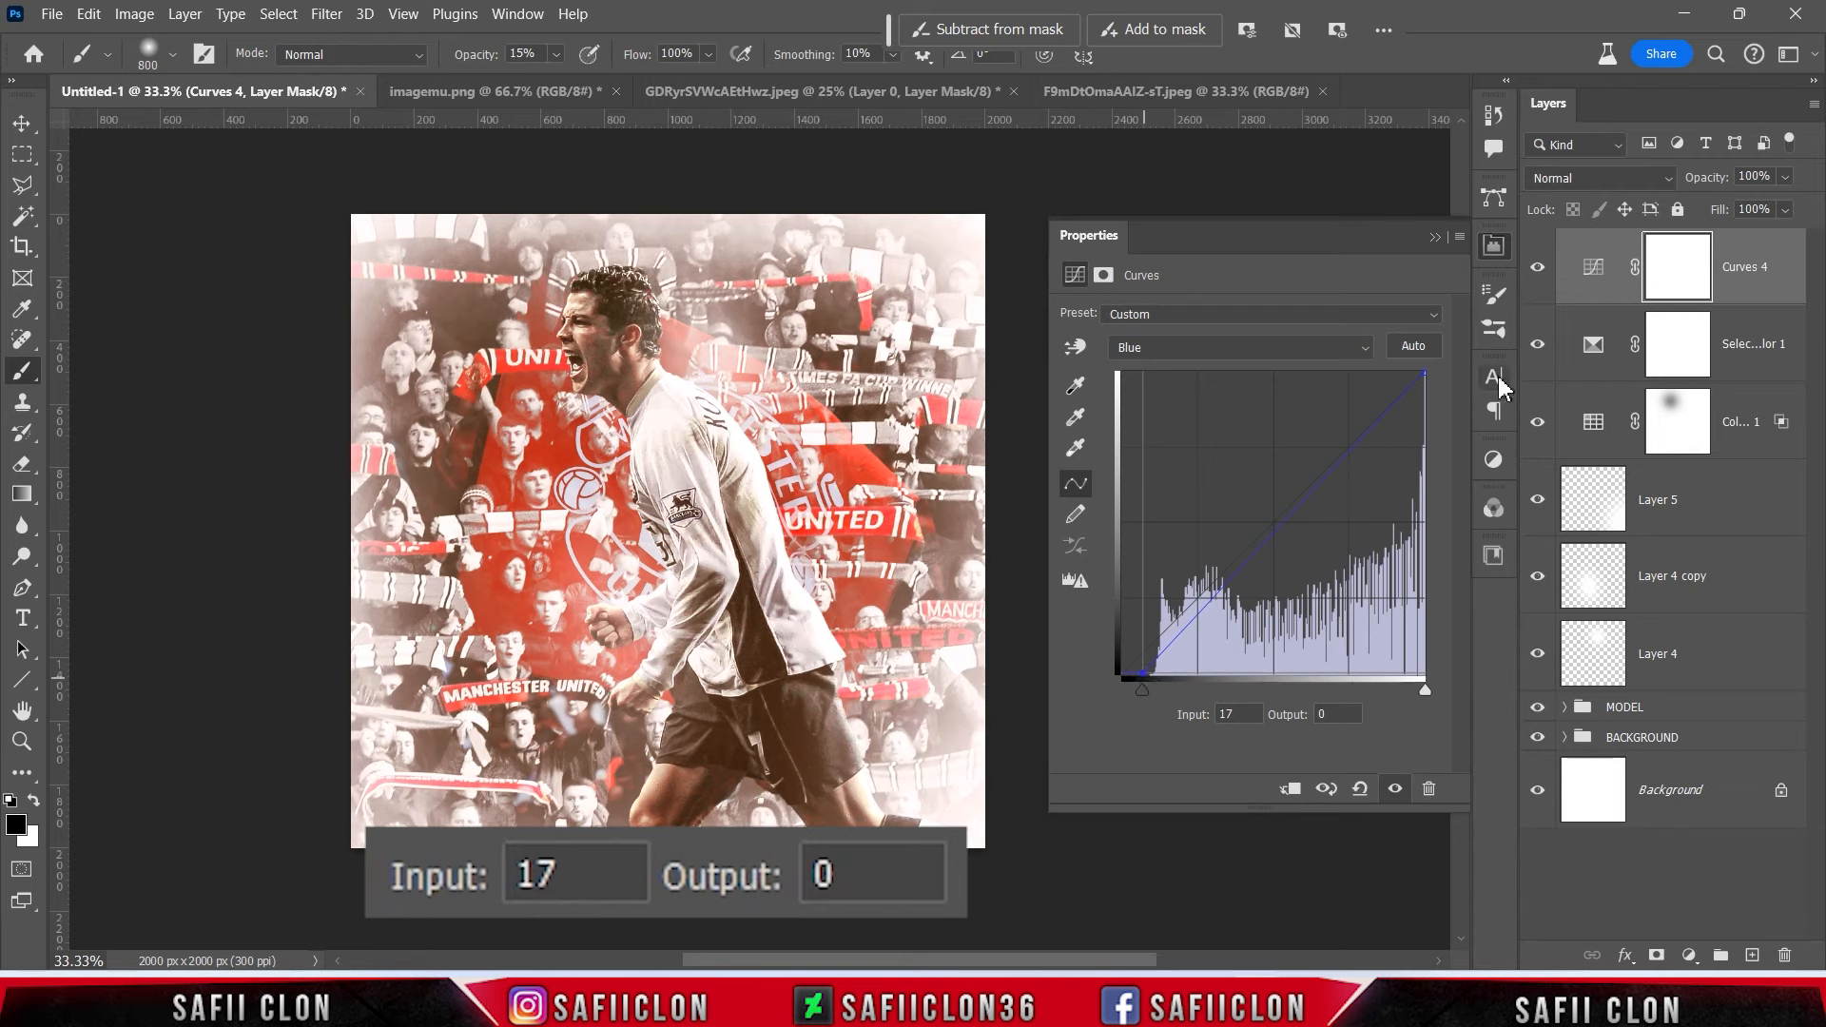
{"action": "mouse_move", "coordinate": [1423, 371]}
{"action": "left_mouse_down"}
{"action": "mouse_move", "coordinate": [1395, 354]}
{"action": "mouse_move", "coordinate": [1409, 347]}
{"action": "left_mouse_up"}
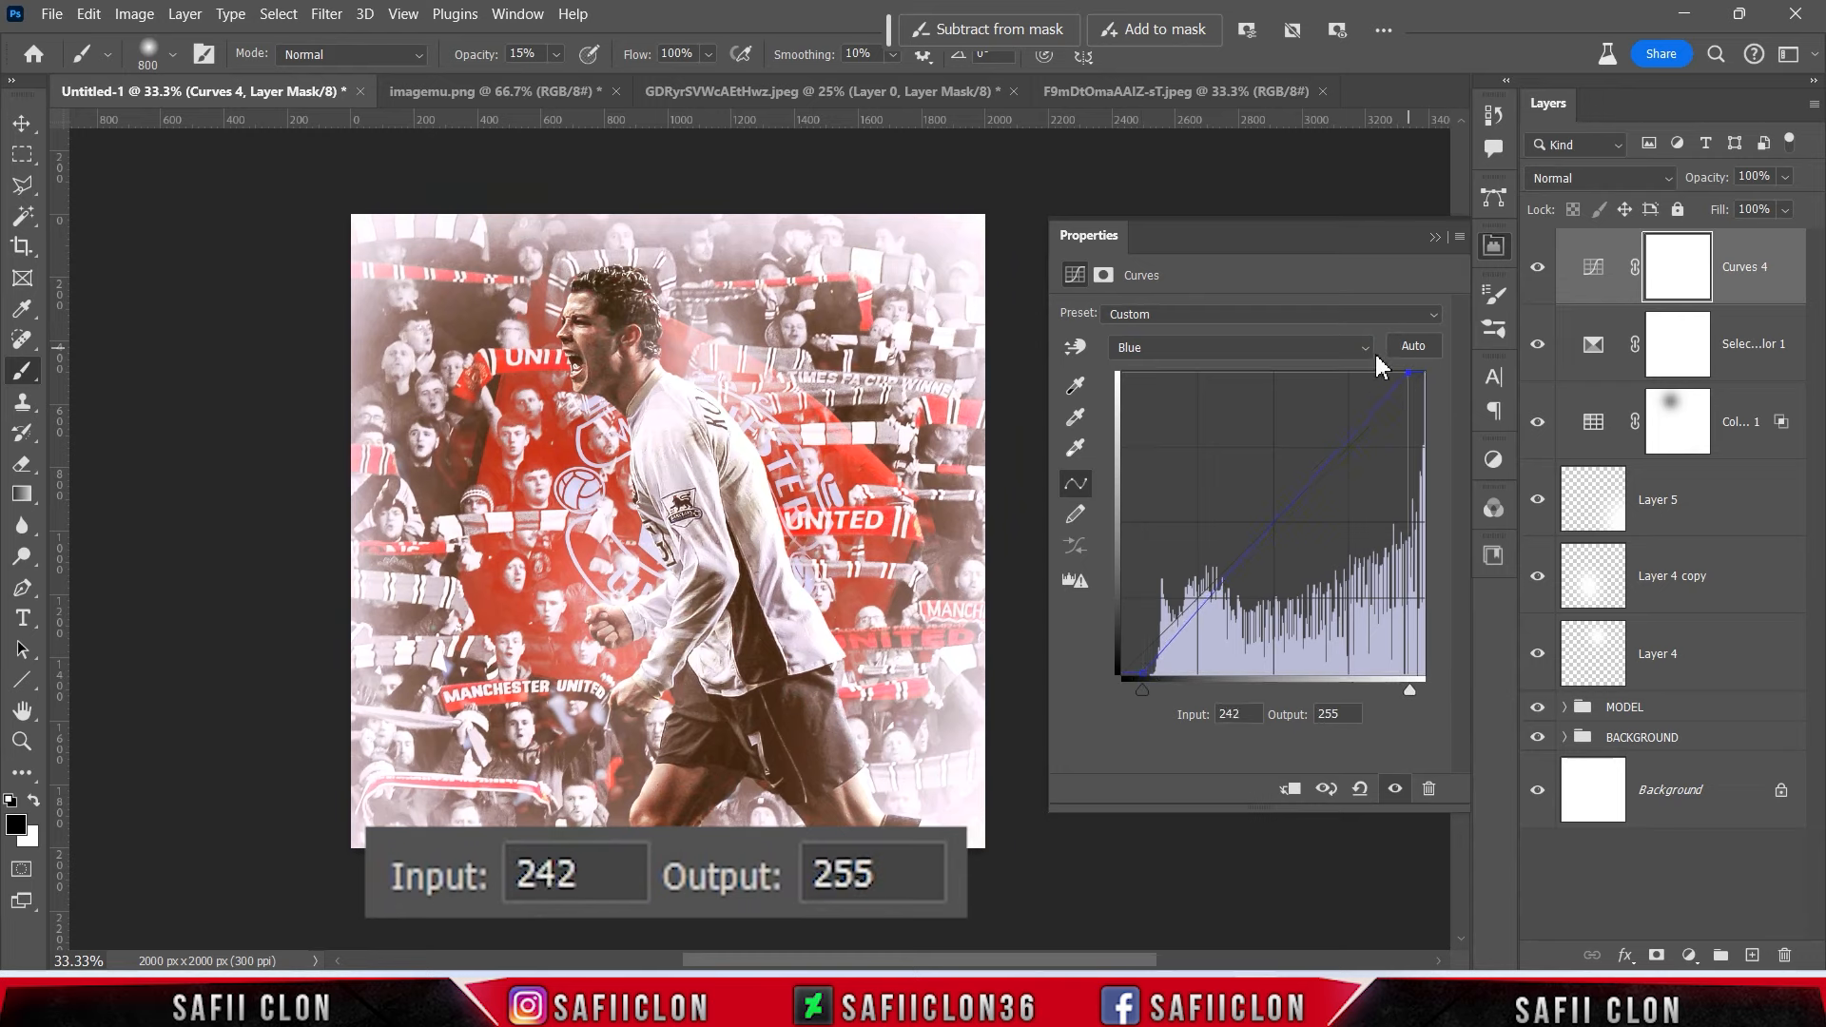
{"action": "left_click", "coordinate": [1435, 237]}
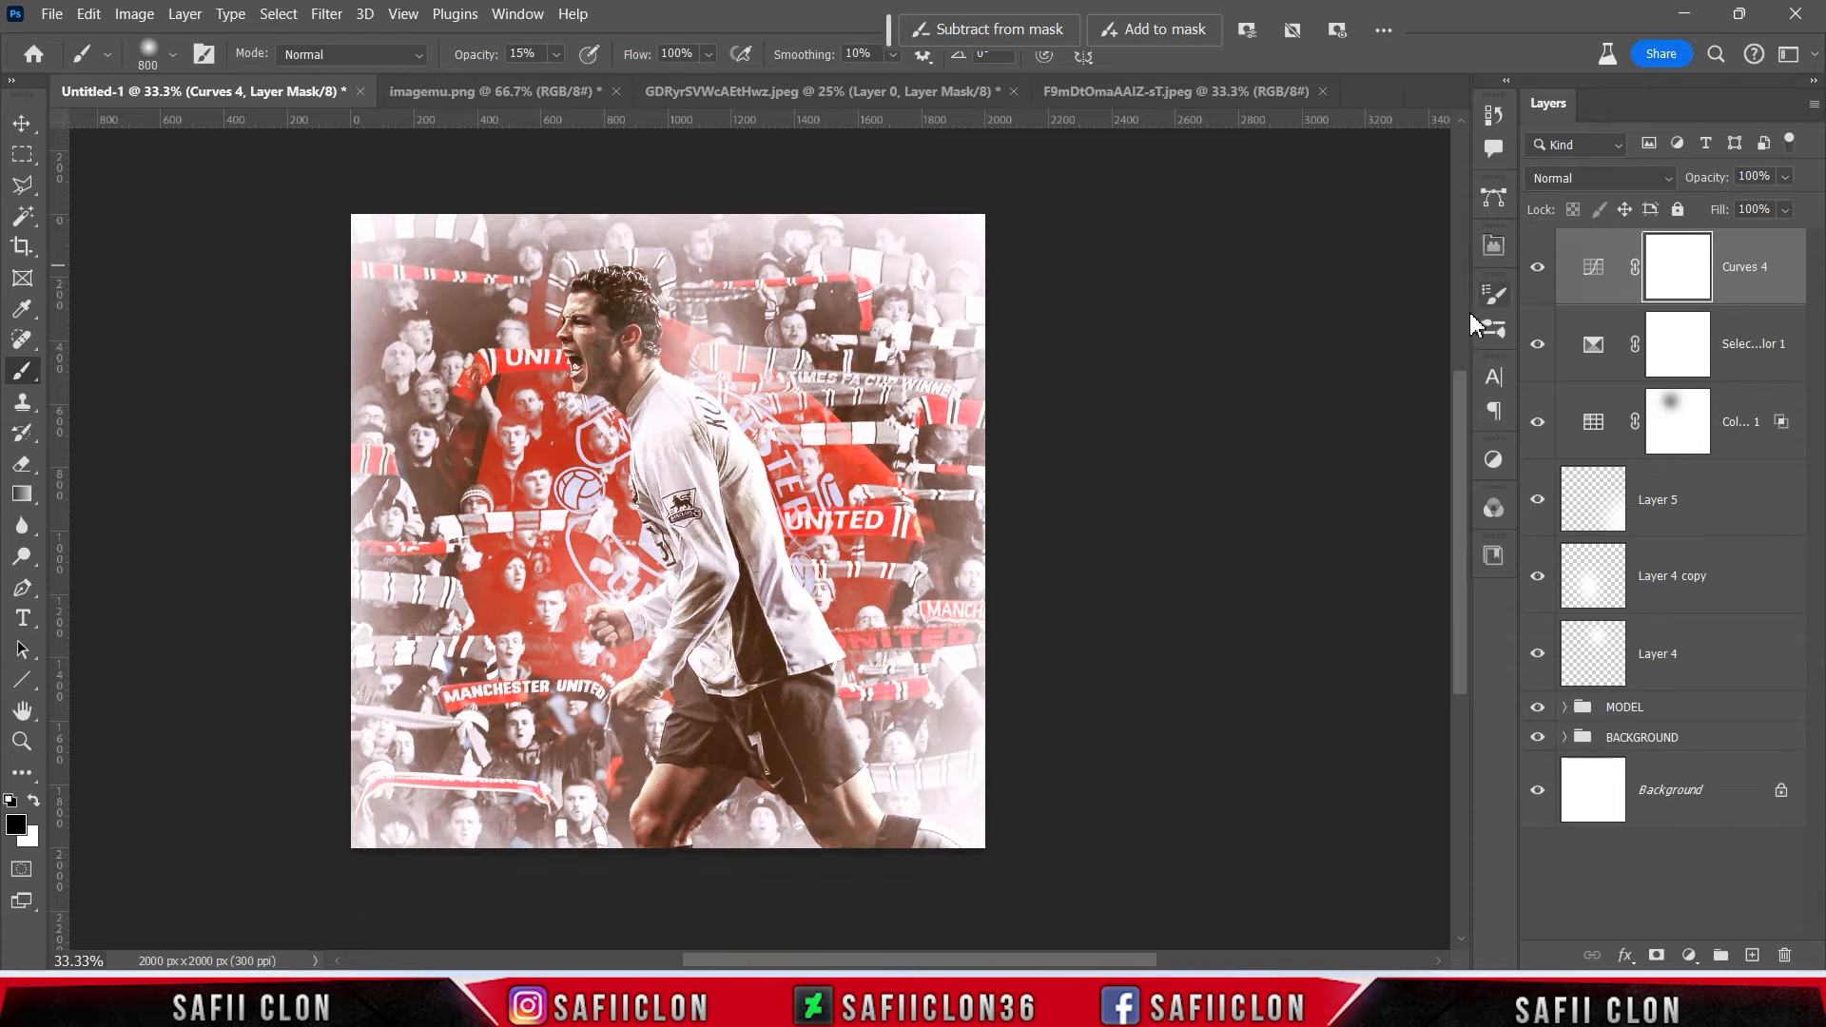
Open the Manchester United crest file pngwing.com(1).png and bring its layer into the poster as the topmost layer.
{"action": "left_click", "coordinate": [51, 13]}
{"action": "left_click", "coordinate": [80, 63]}
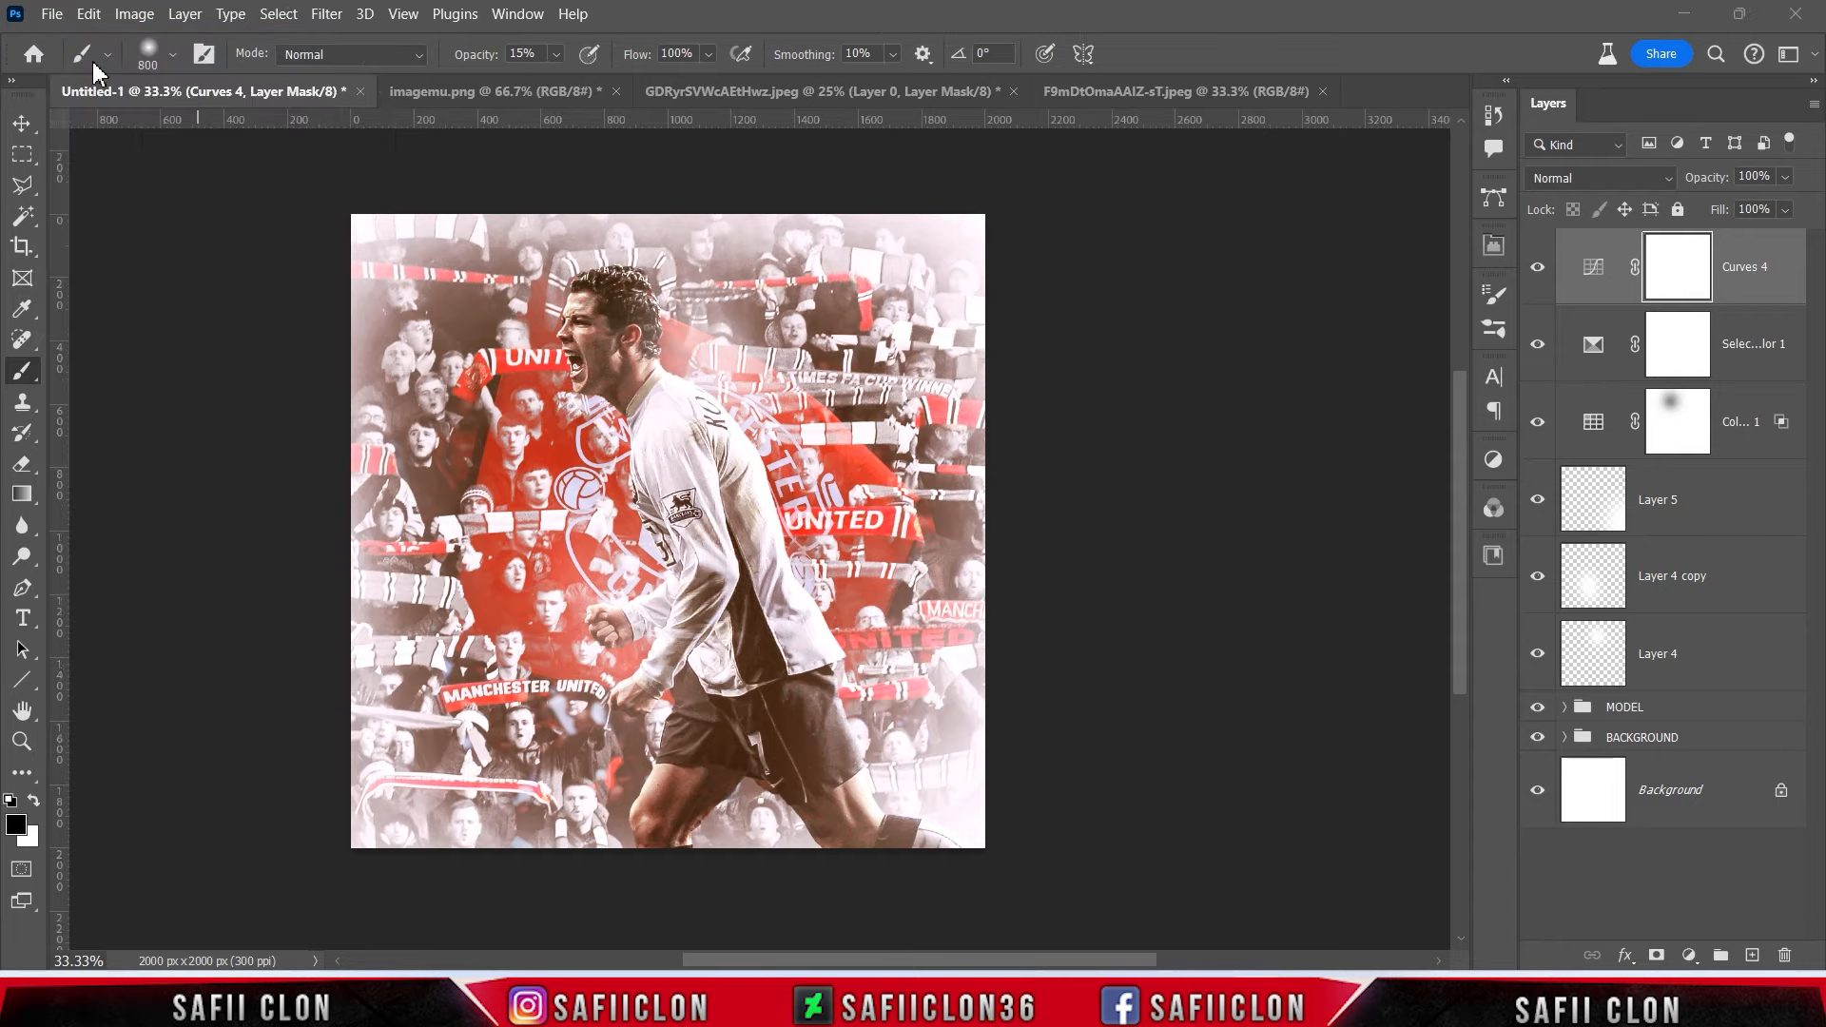
{"action": "left_click", "coordinate": [787, 229]}
{"action": "left_click", "coordinate": [1364, 810]}
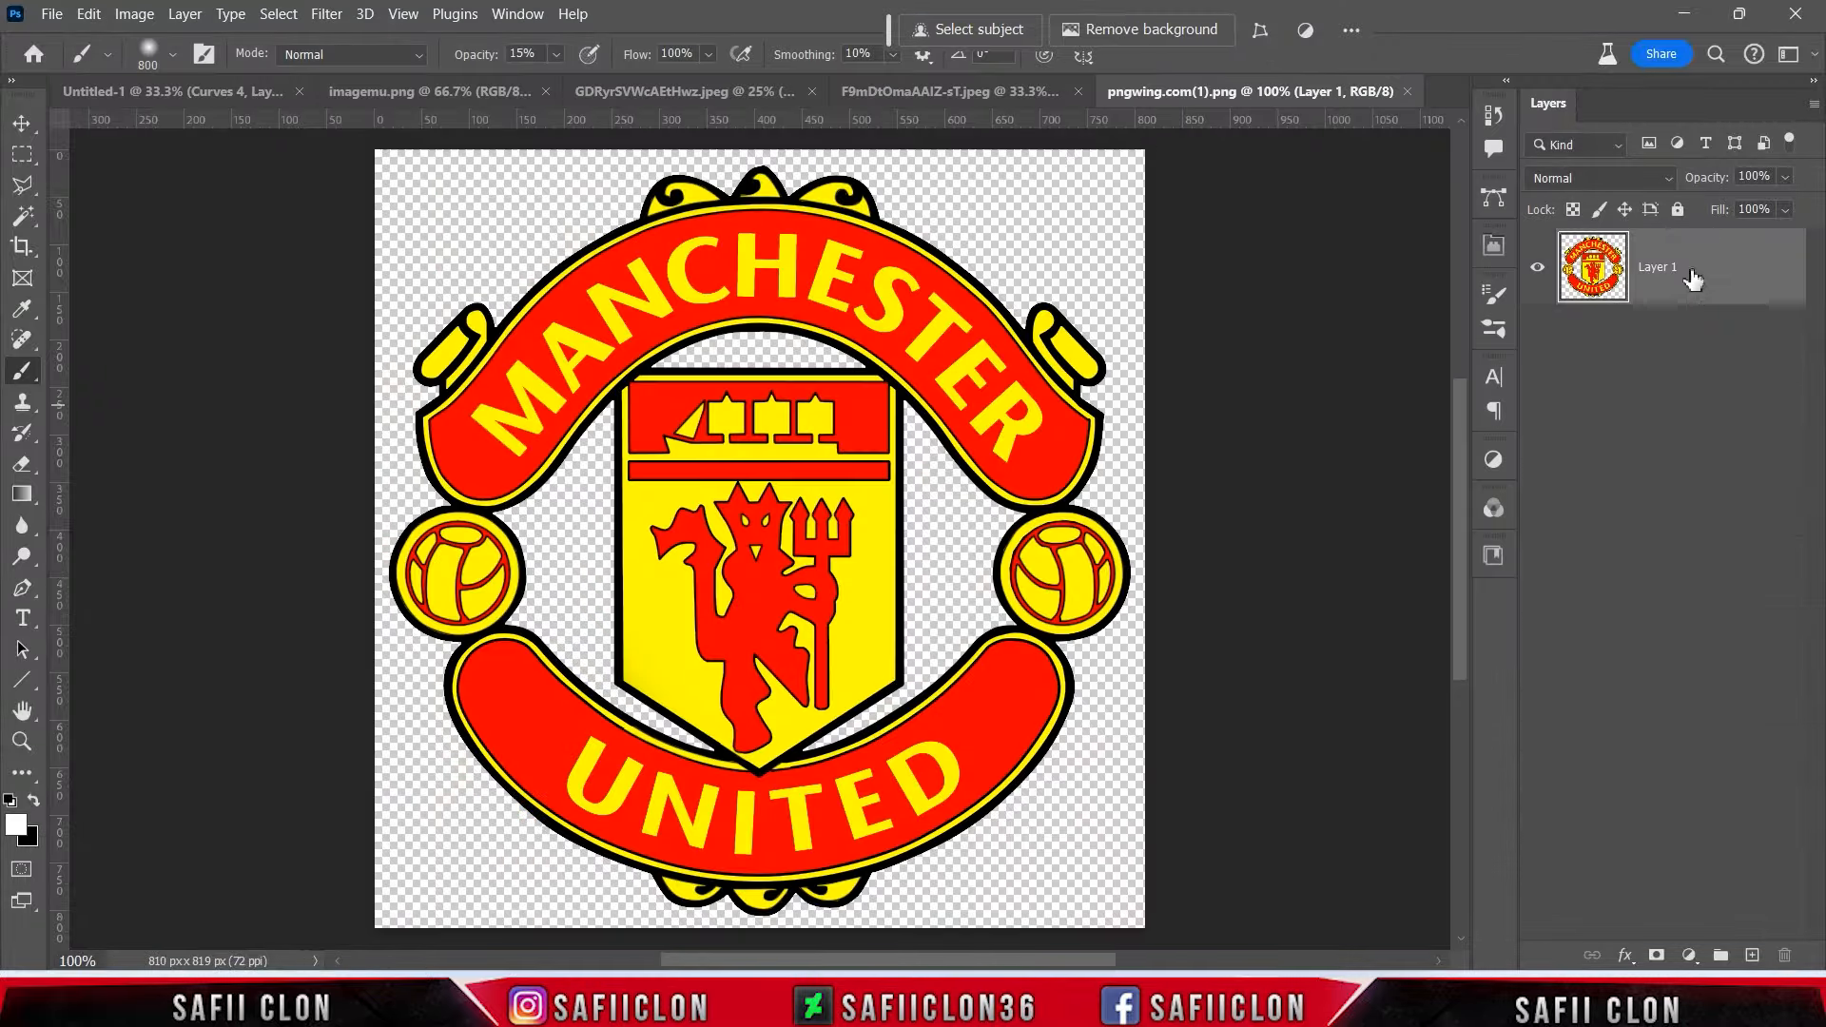
{"action": "left_click_drag", "start_coordinate": [1693, 277], "coordinate": [713, 485]}
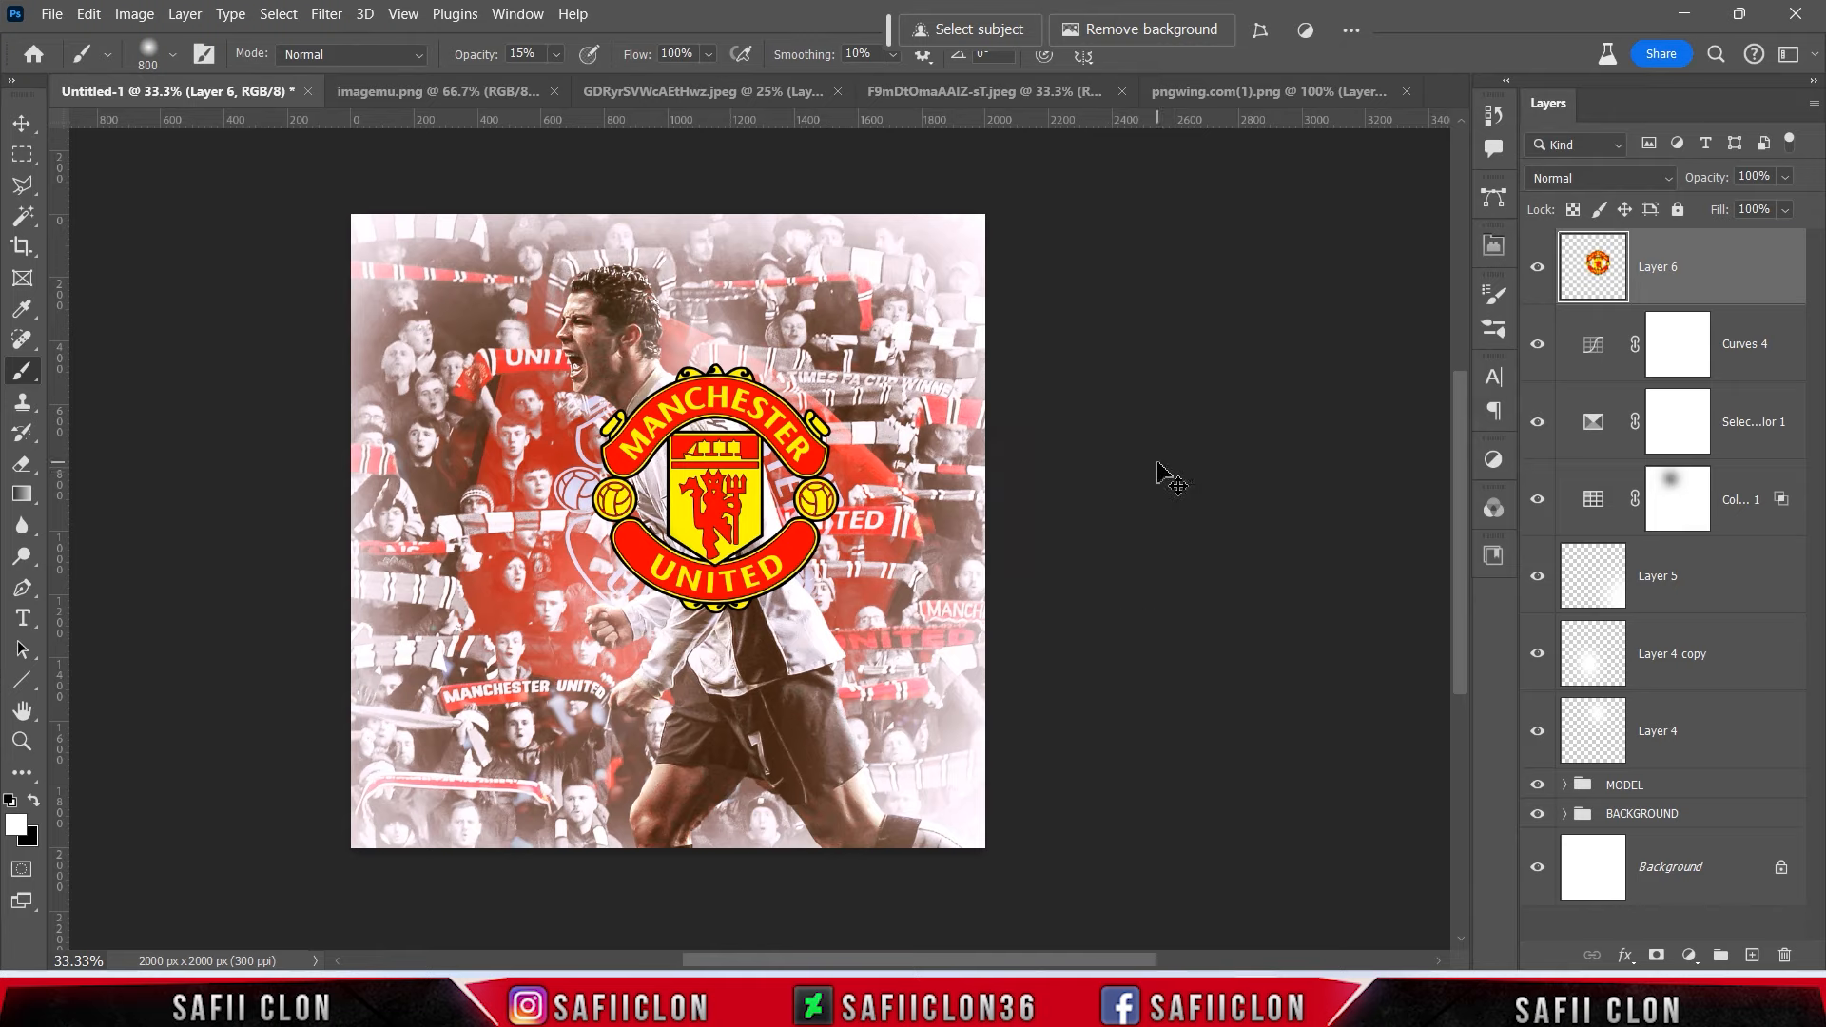
Scale the crest to about 24.37% and place it in the poster's upper-right corner.
{"action": "key", "text": "ctrl+t"}
{"action": "left_click_drag", "start_coordinate": [754, 492], "coordinate": [873, 359]}
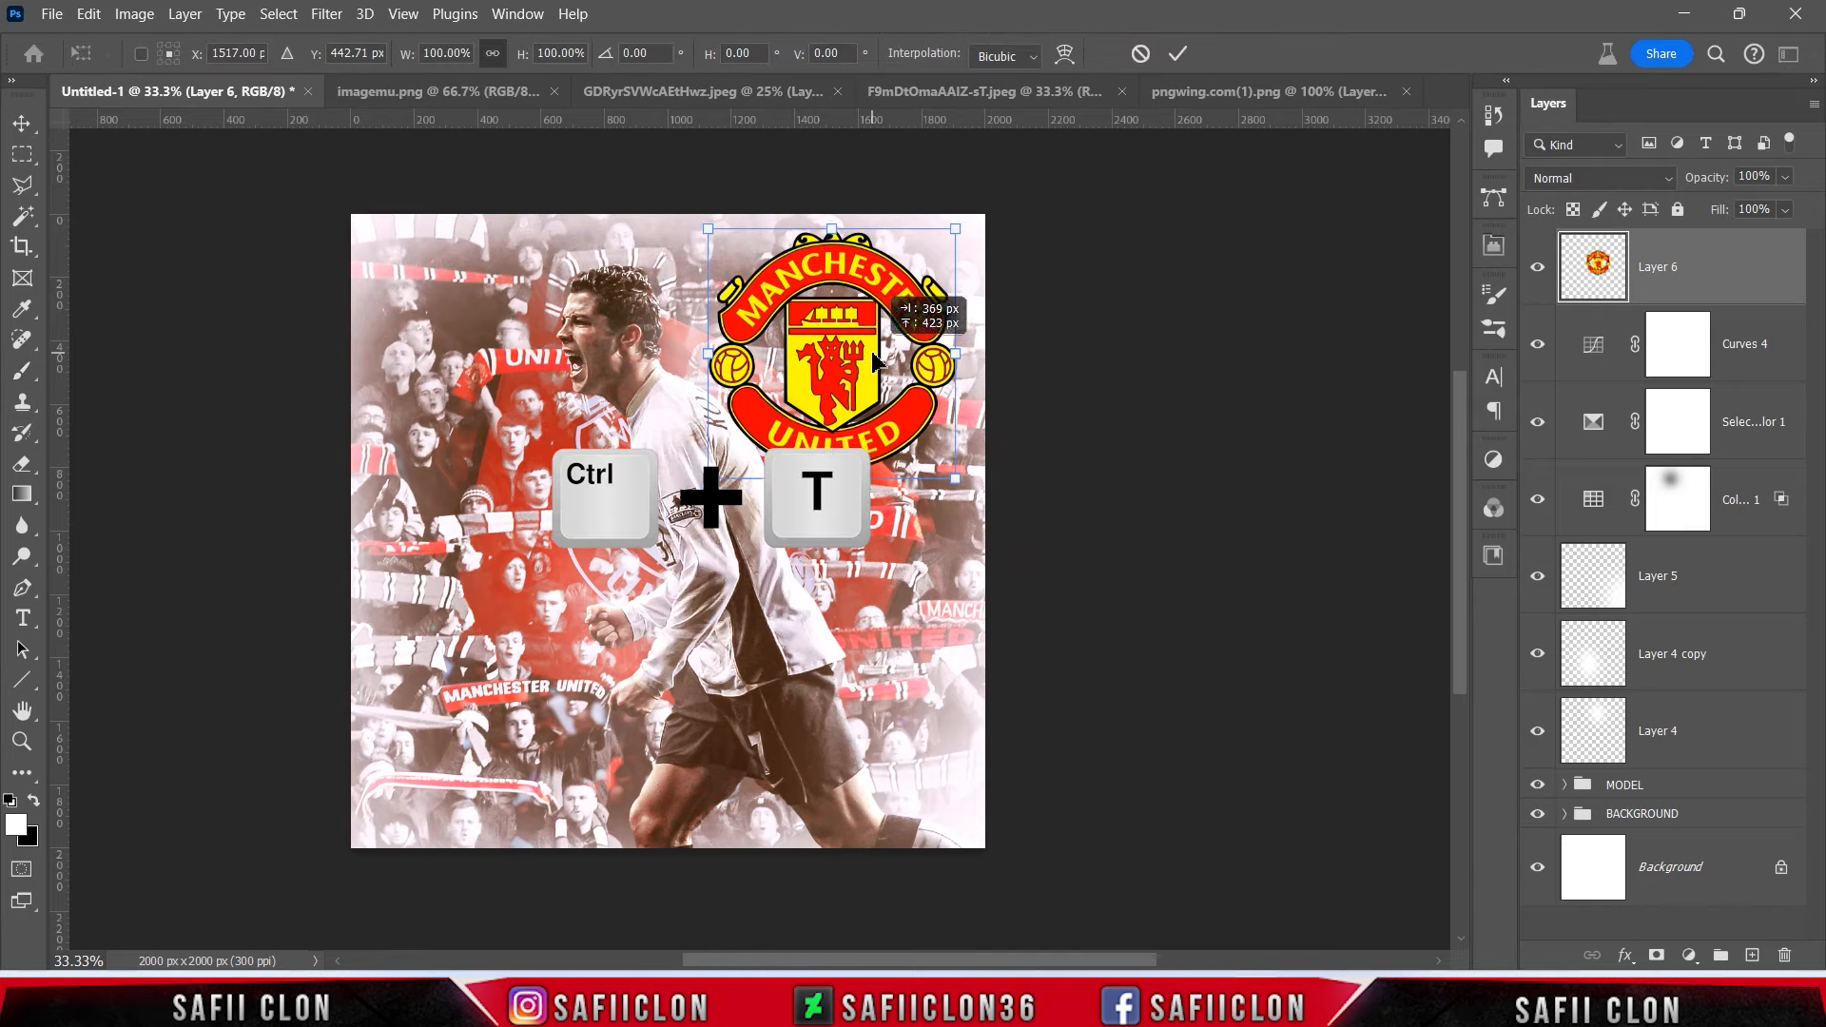
{"action": "left_click_drag", "start_coordinate": [708, 229], "coordinate": [782, 305]}
{"action": "left_click_drag", "start_coordinate": [830, 348], "coordinate": [916, 272]}
{"action": "left_click_drag", "start_coordinate": [867, 327], "coordinate": [906, 289]}
{"action": "left_click_drag", "start_coordinate": [929, 275], "coordinate": [929, 271]}
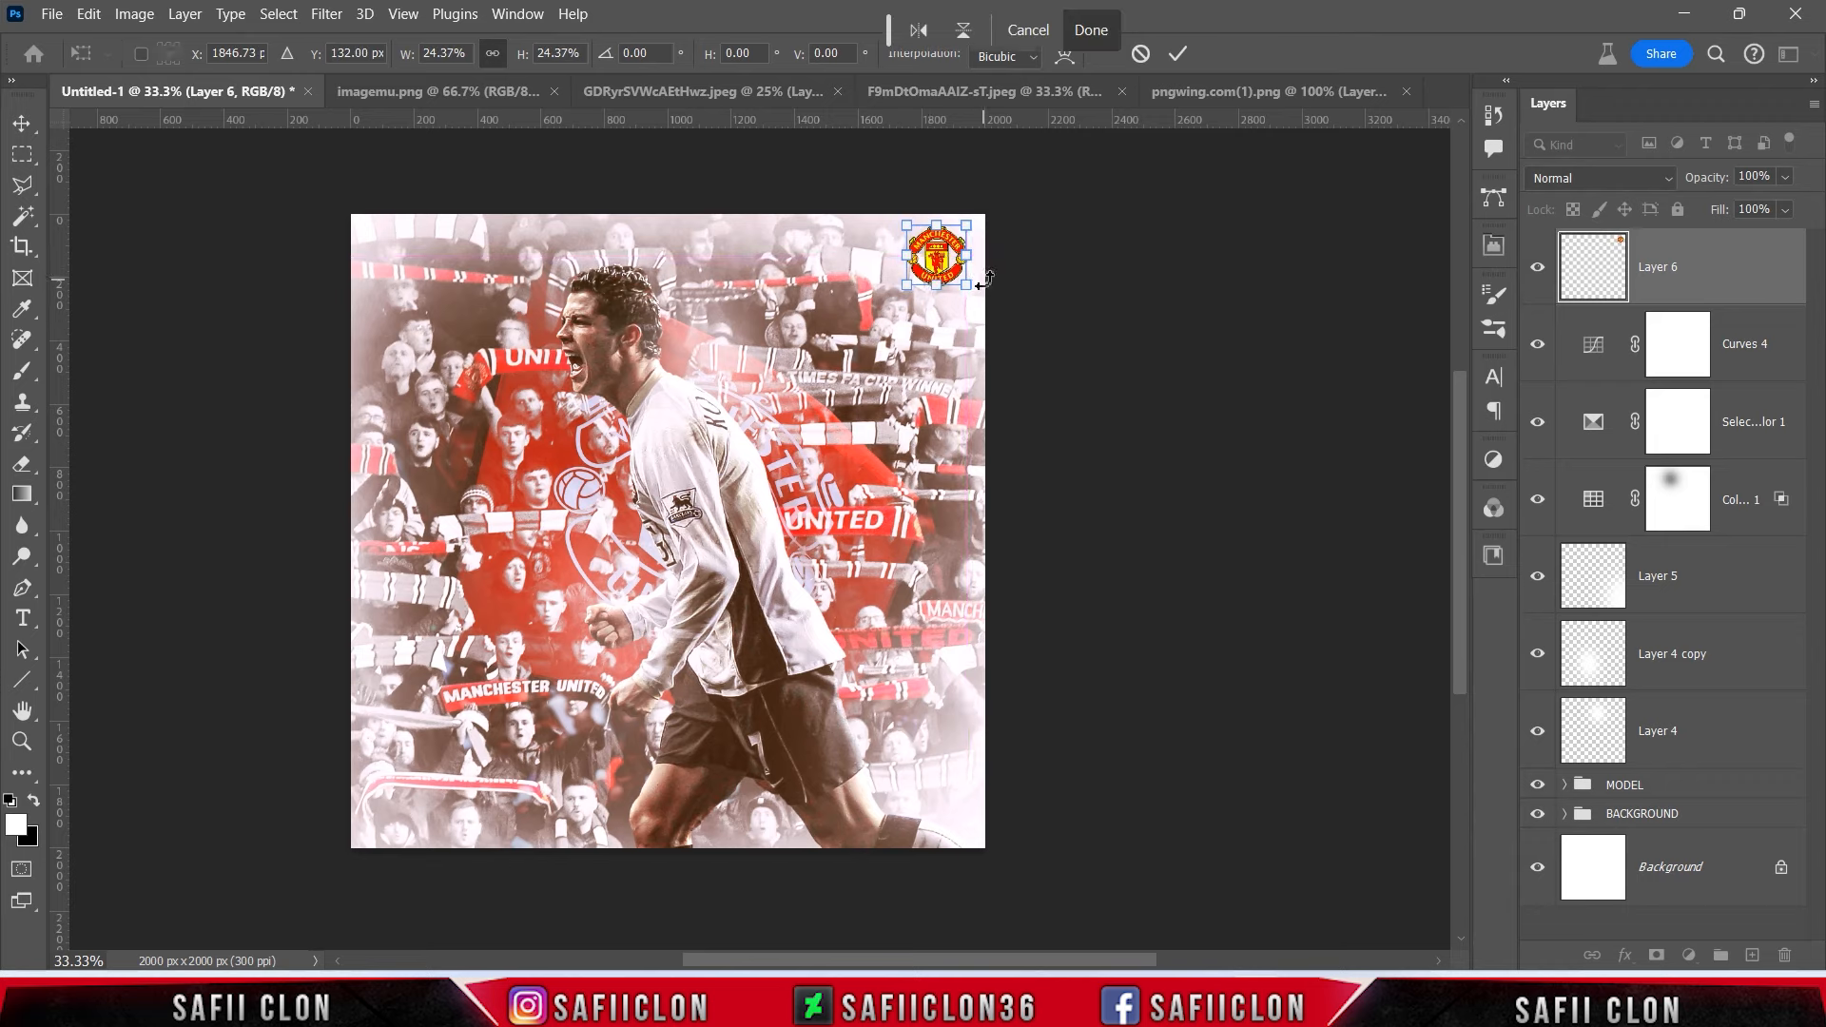
{"action": "left_click", "coordinate": [1177, 54]}
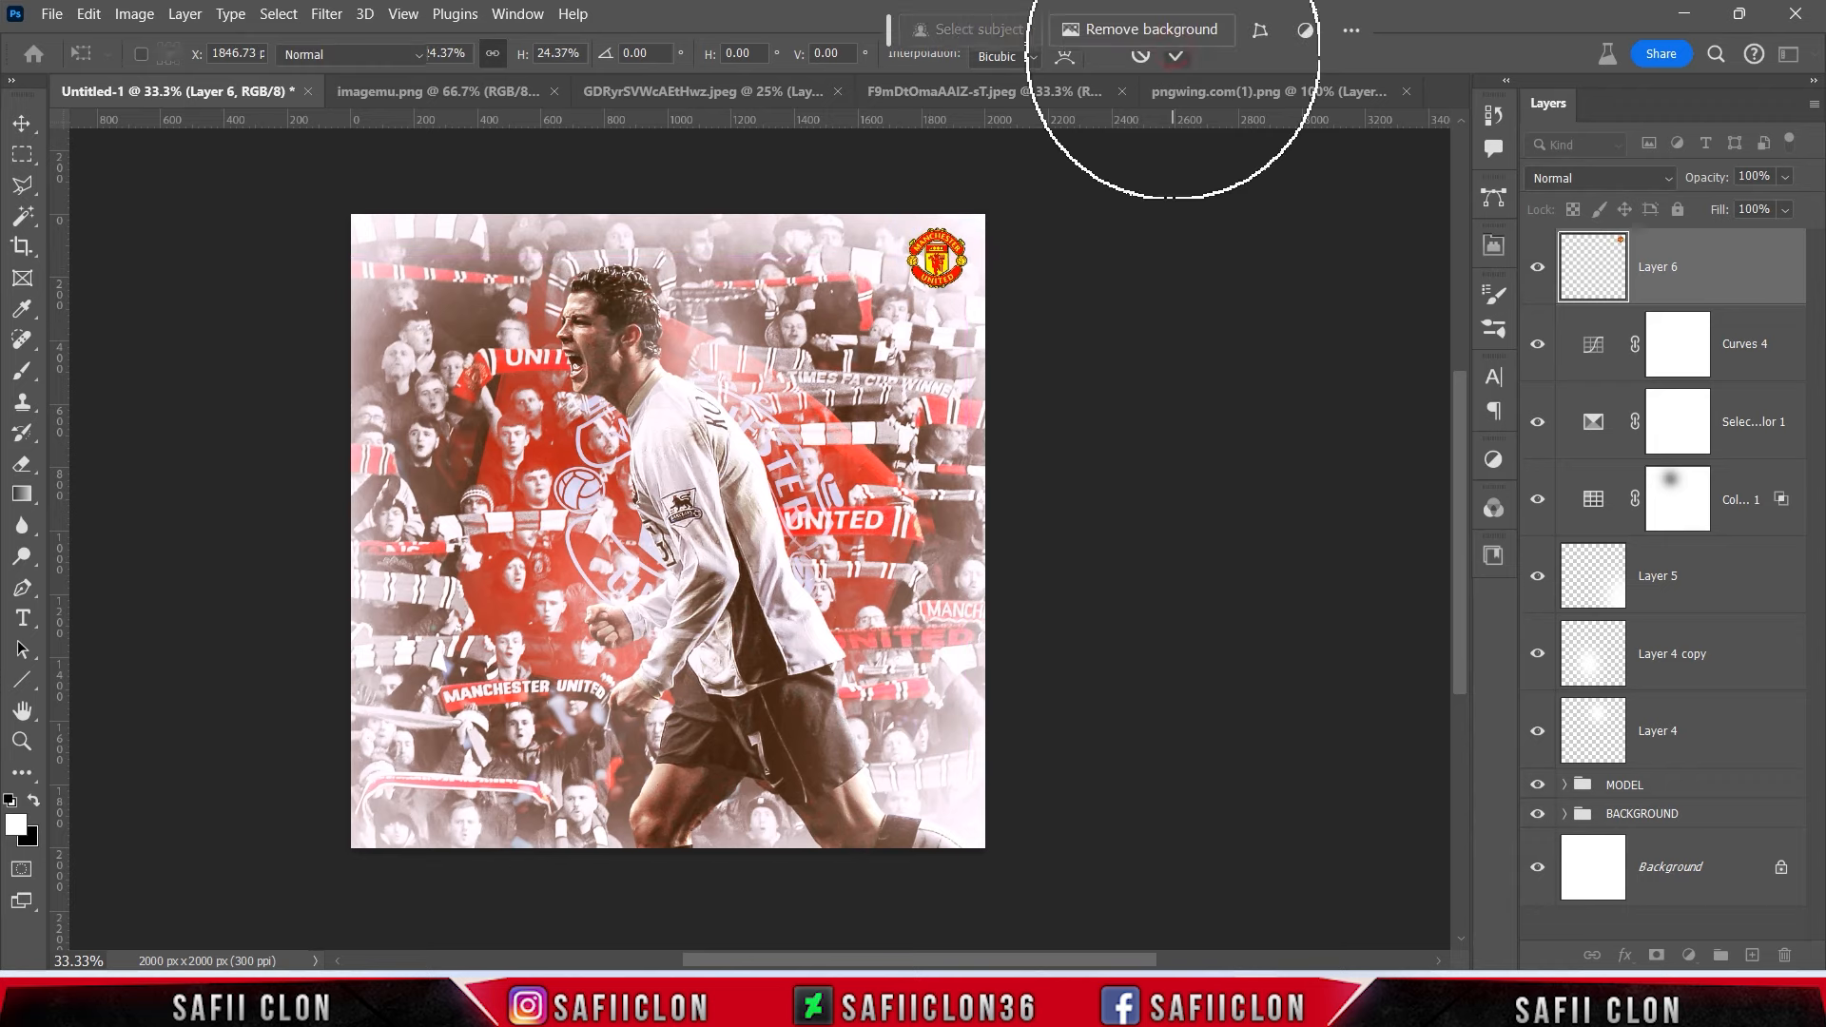
{"action": "key", "text": "b"}
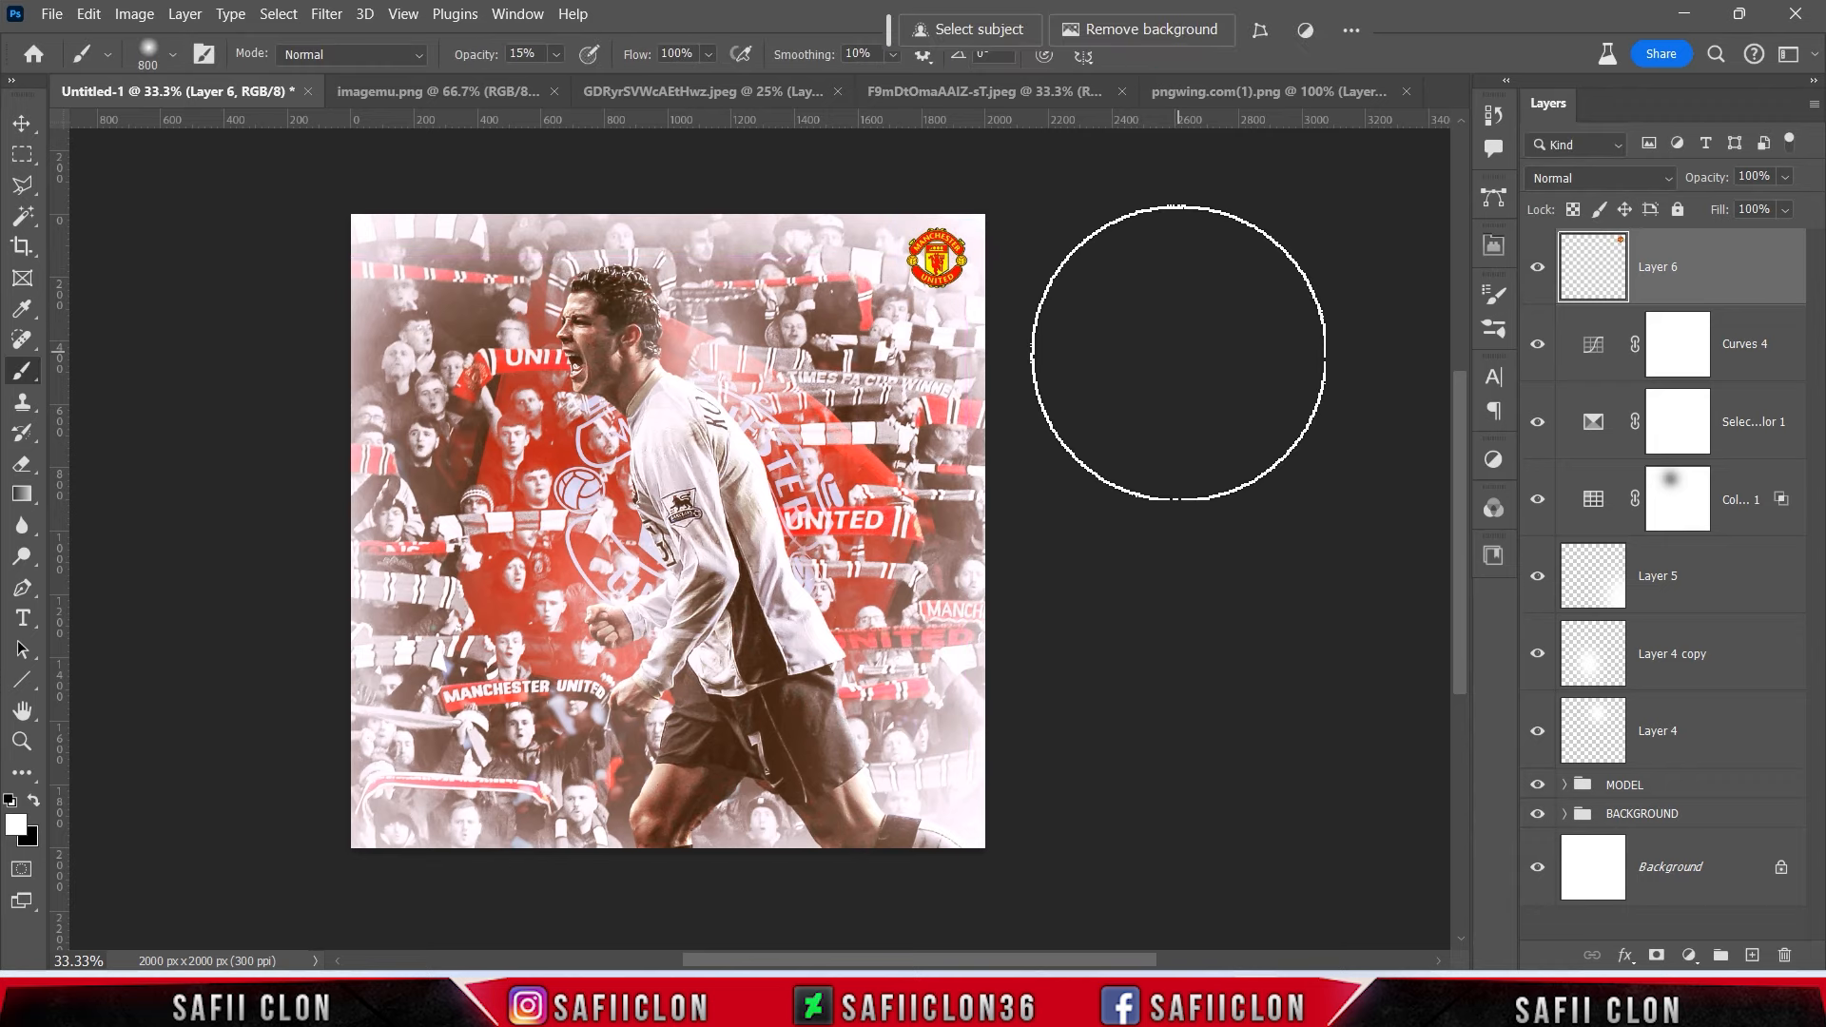
Set the crest layer's fill to 53% and its blend mode to Hard Light.
{"action": "left_click", "coordinate": [1786, 210]}
{"action": "left_click_drag", "start_coordinate": [1761, 238], "coordinate": [1757, 236]}
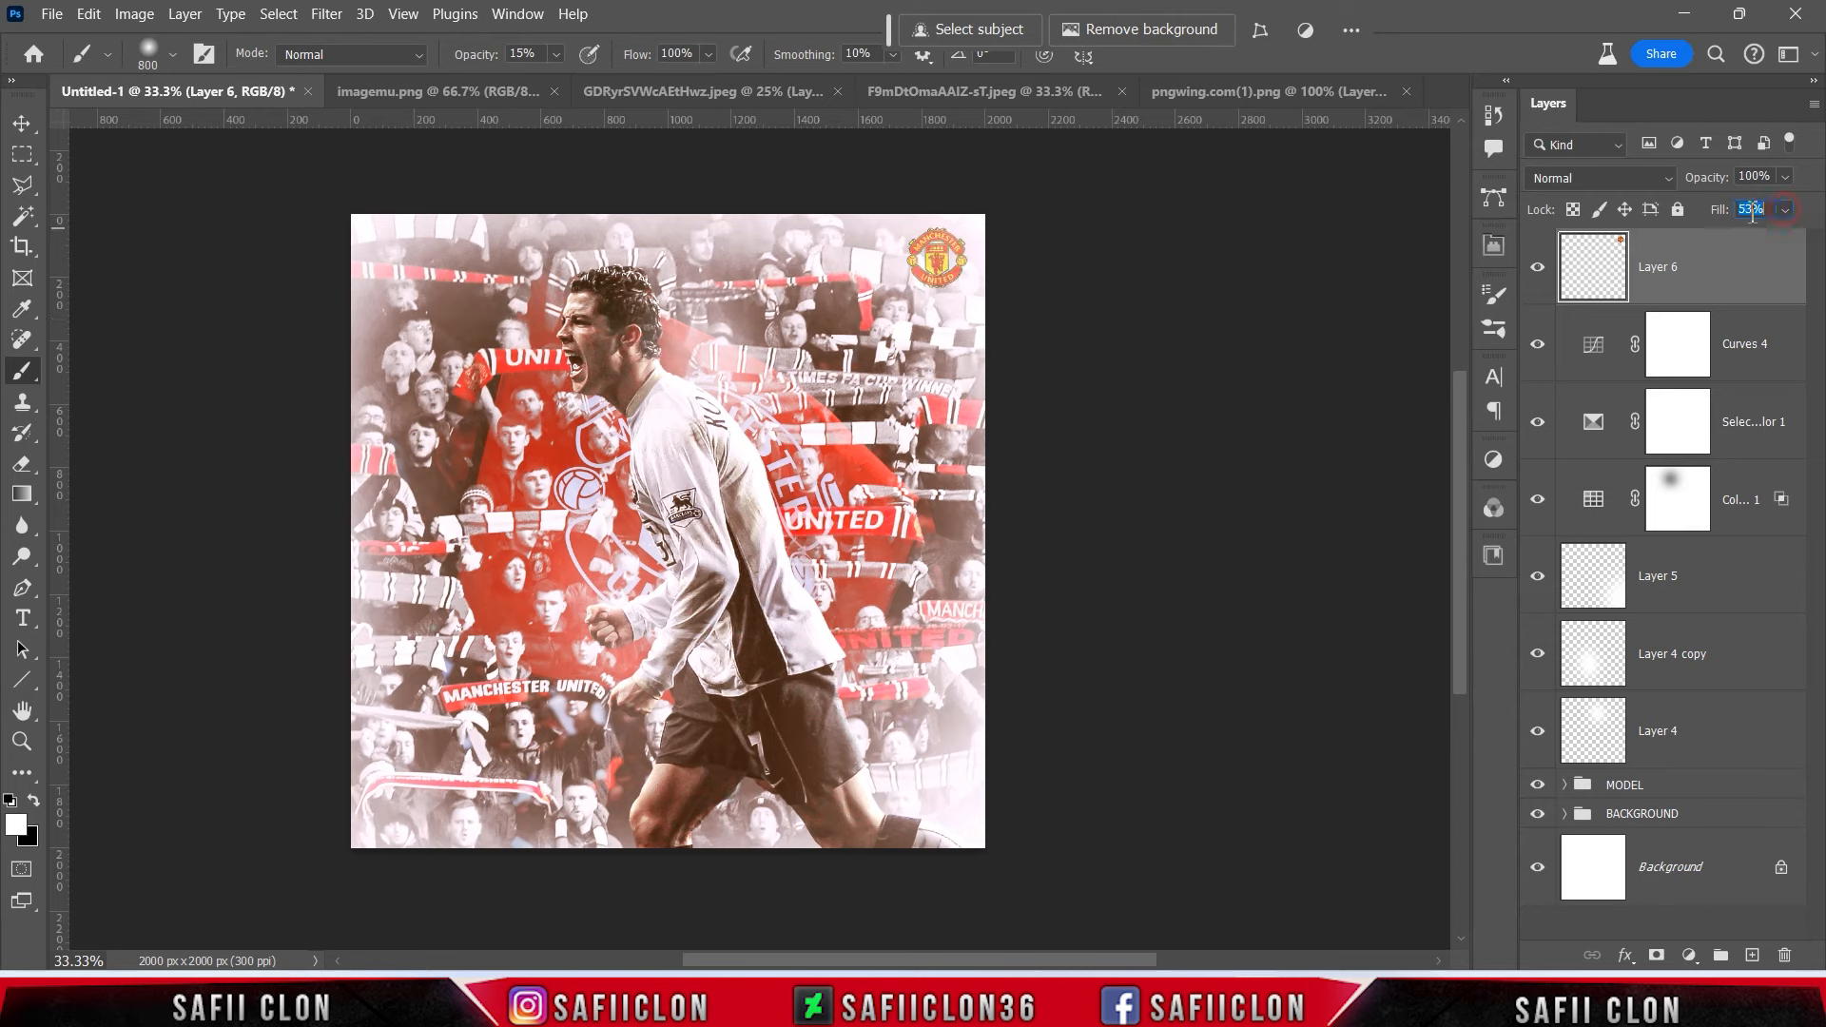
{"action": "left_click", "coordinate": [1632, 180]}
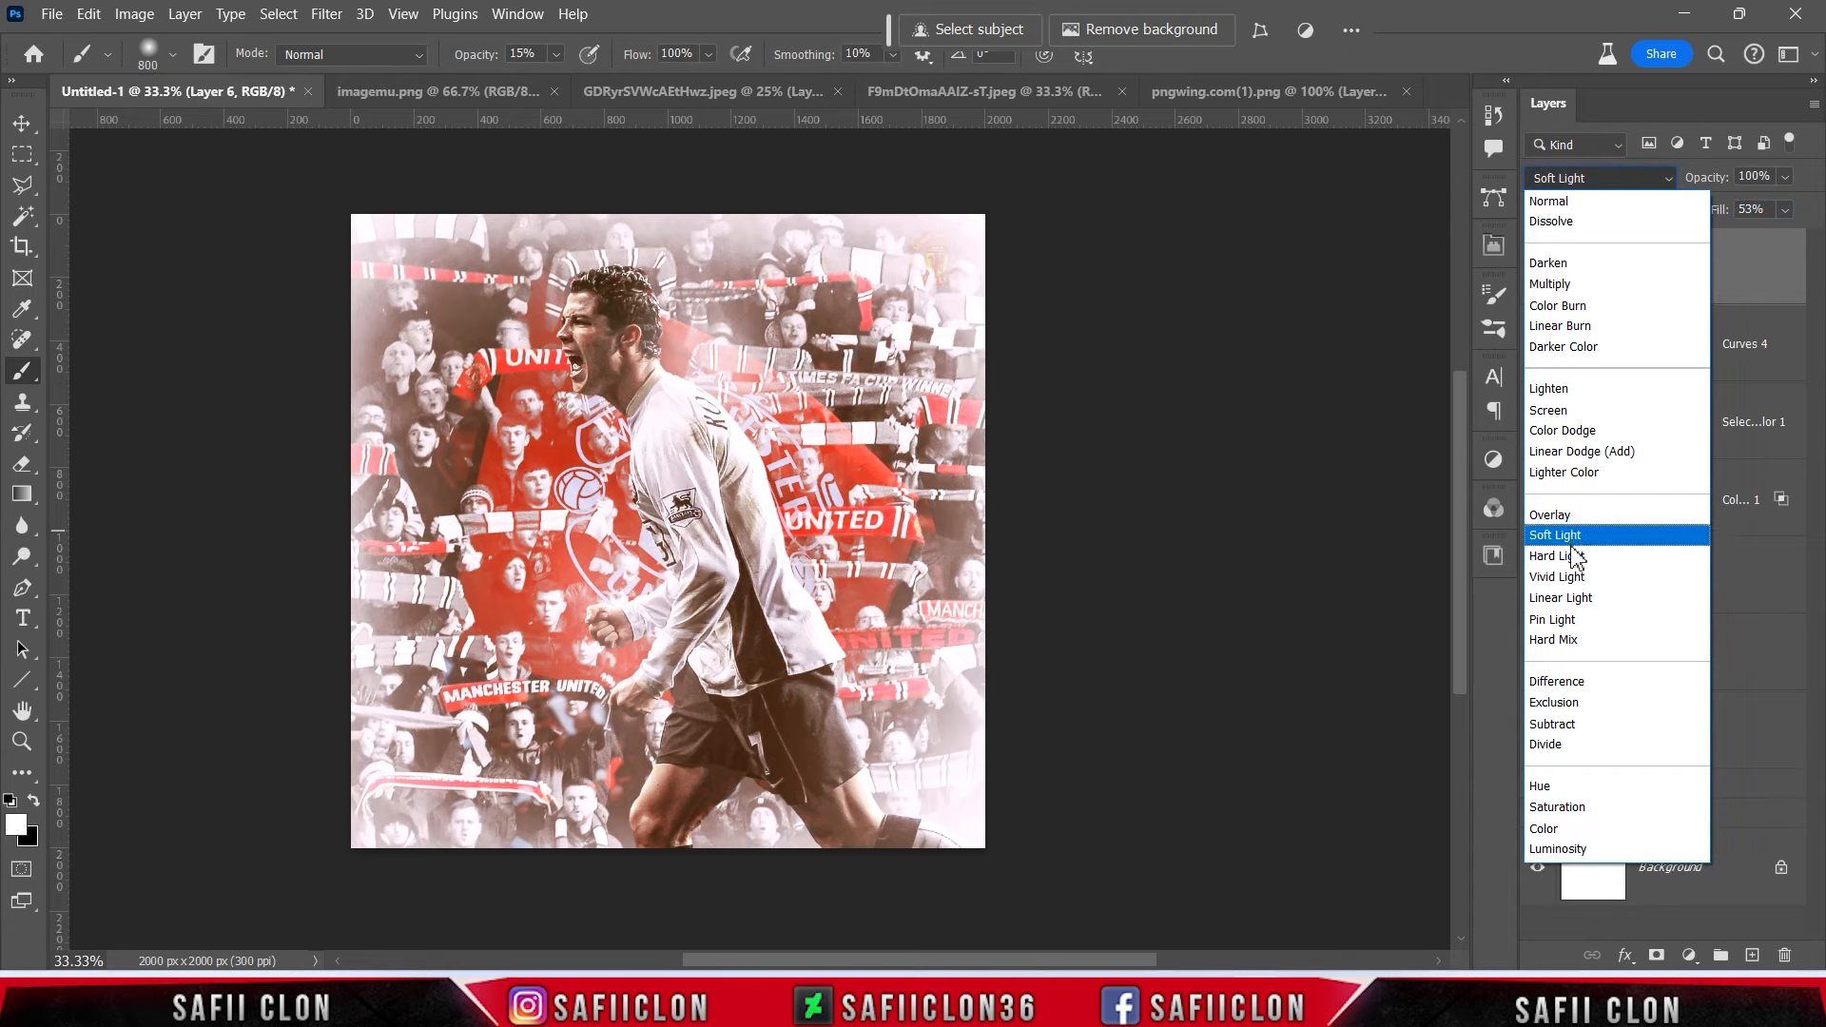
{"action": "left_click", "coordinate": [1560, 555]}
Compare the poster with and without the crest layer.
{"action": "left_click", "coordinate": [1538, 275]}
{"action": "left_click", "coordinate": [1538, 275]}
{"action": "left_click", "coordinate": [1538, 275]}
{"action": "left_click", "coordinate": [1538, 274]}
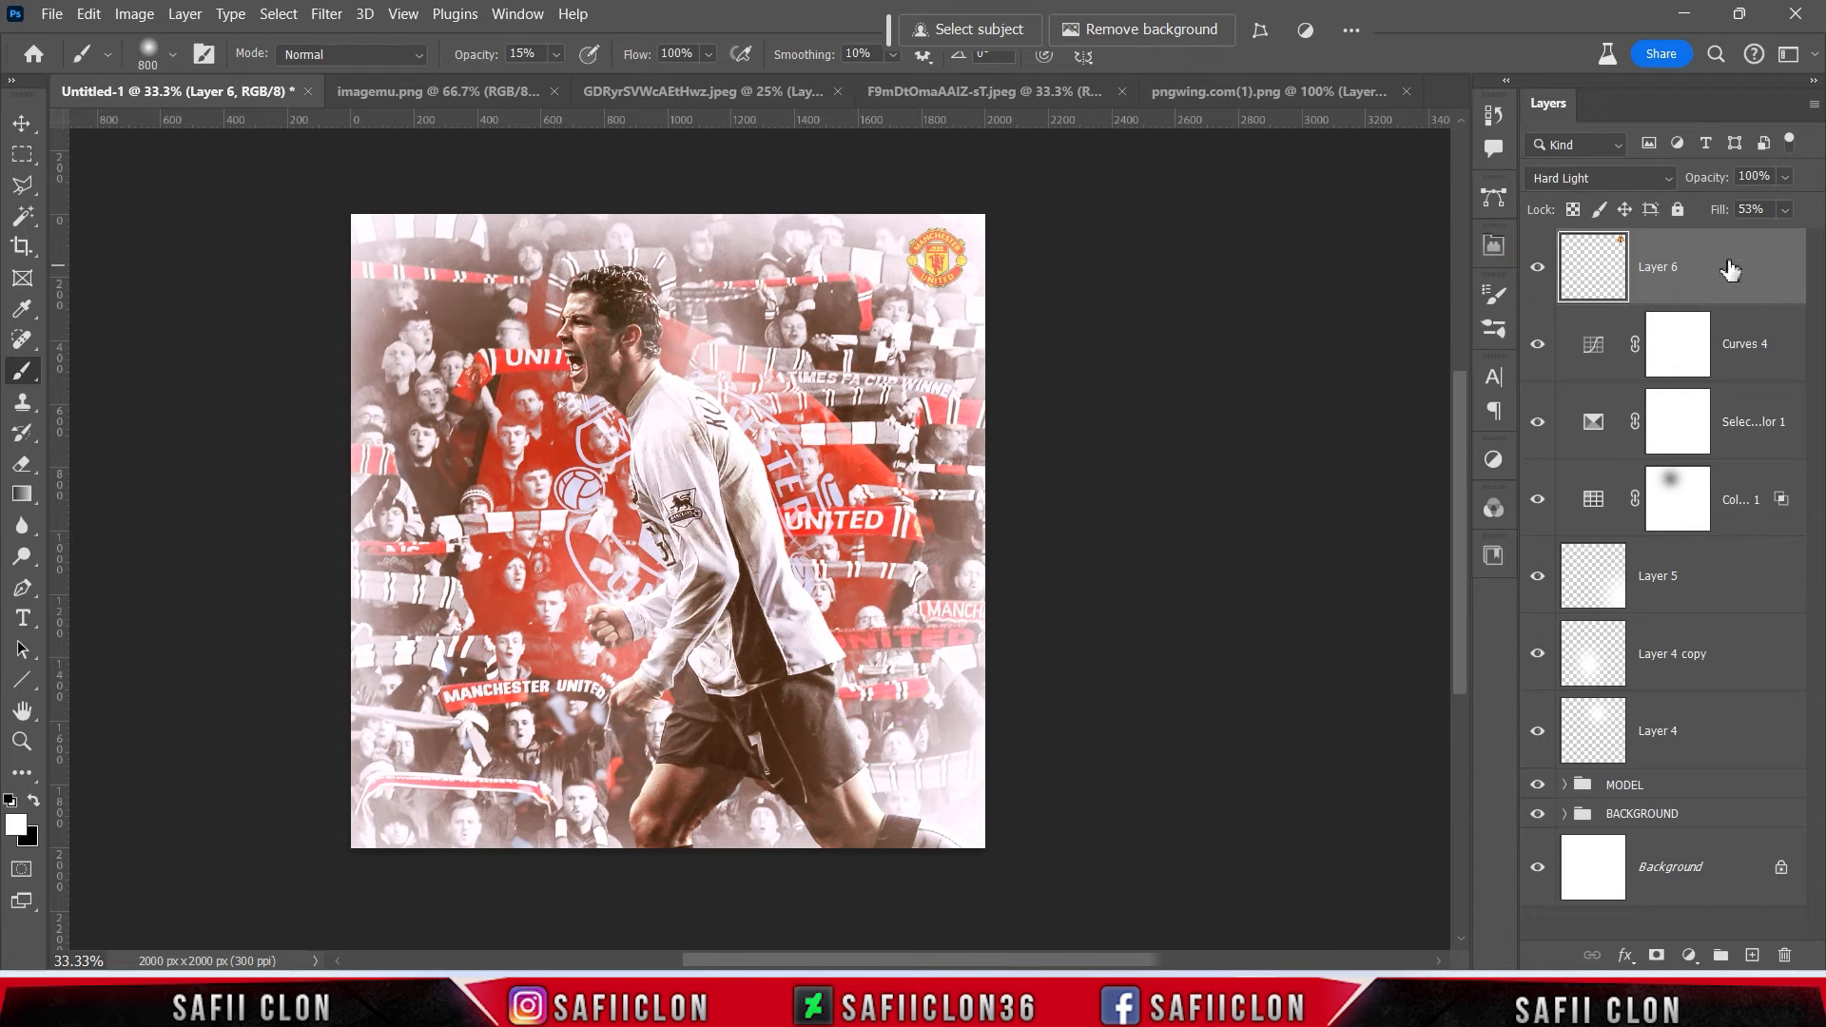
Stamp all visible layers into a new merged layer on top and convert it to a smart object.
{"action": "key", "text": "ctrl+shift+alt+e"}
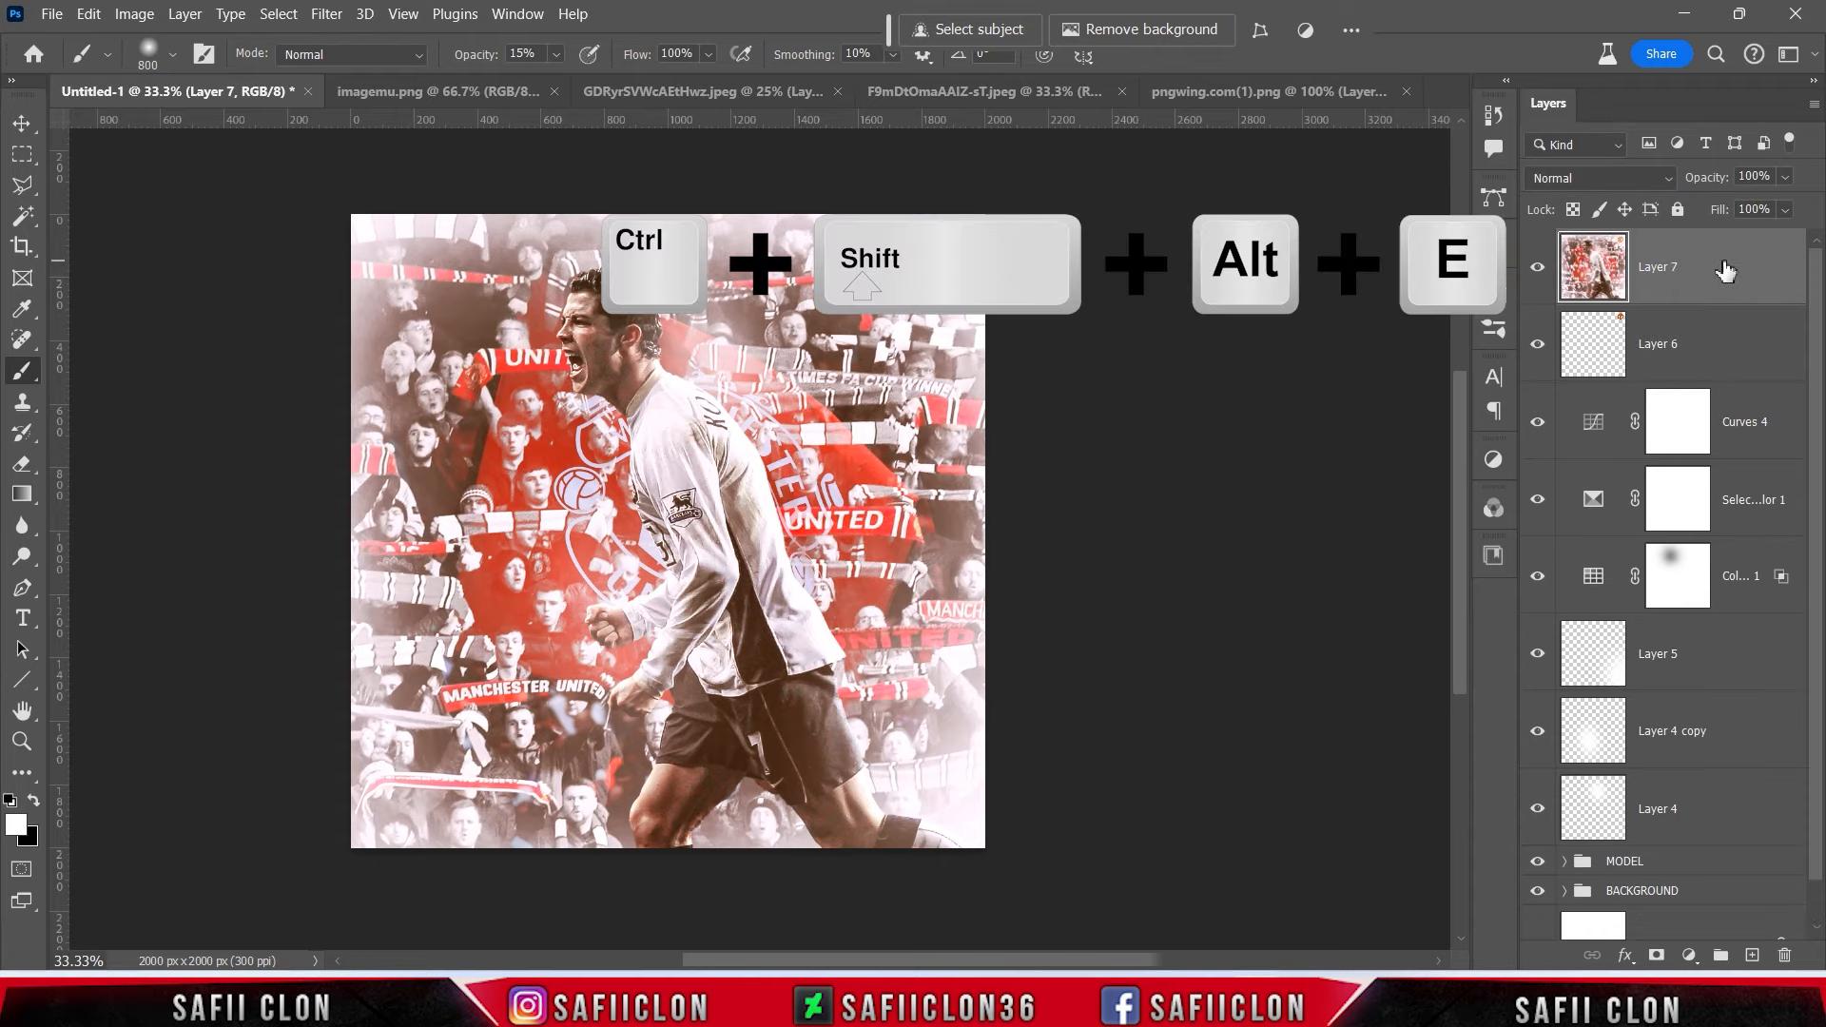
{"action": "right_click", "coordinate": [1715, 274]}
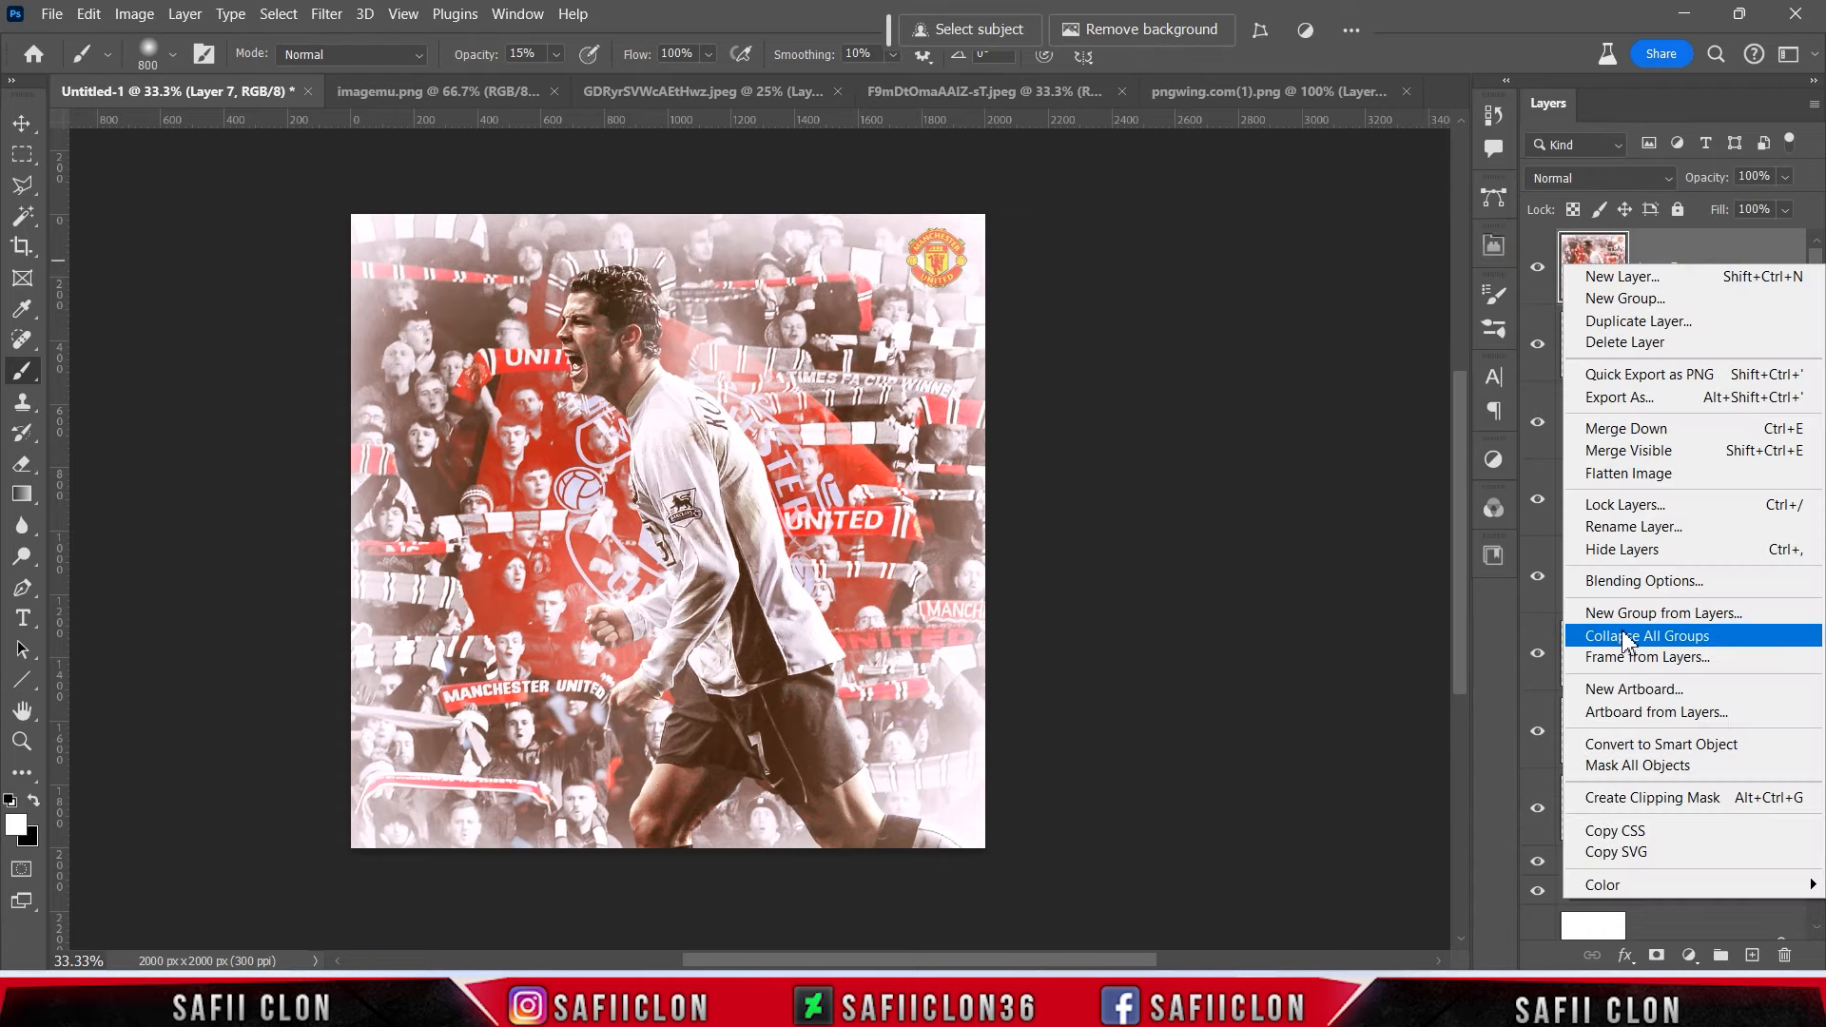
{"action": "left_click", "coordinate": [1660, 744]}
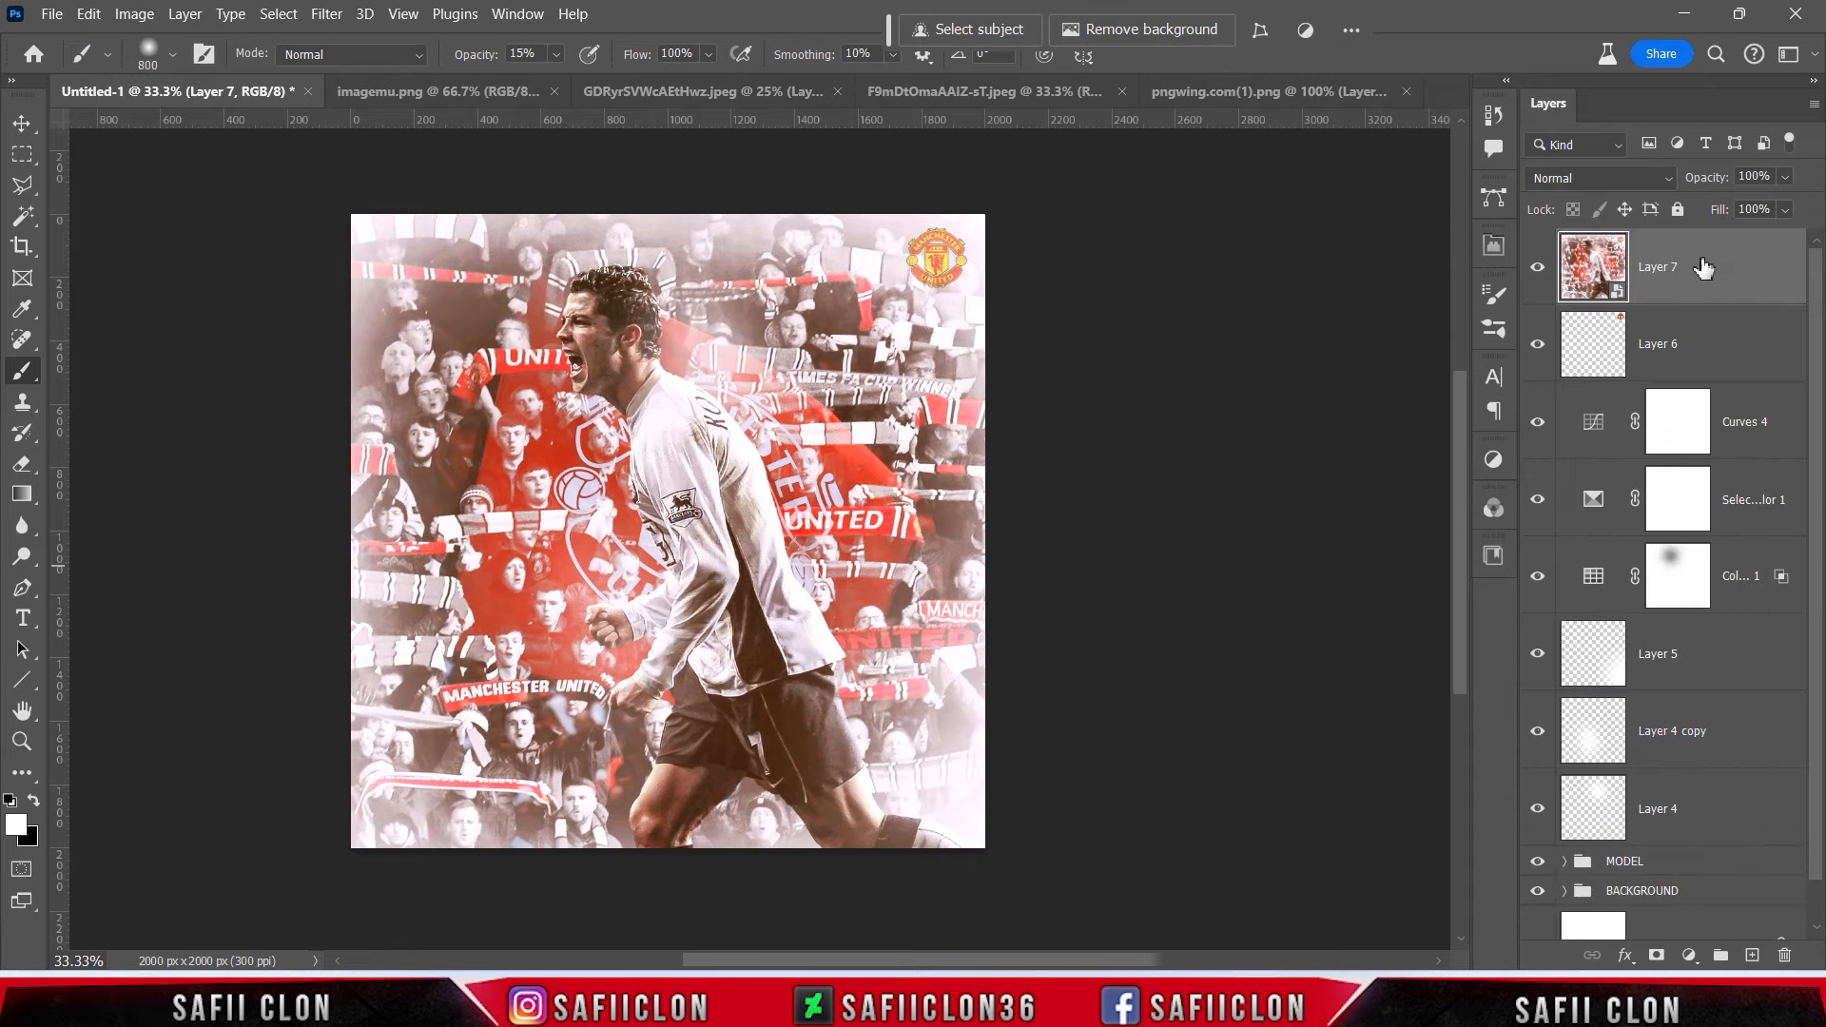
Apply the Camera Raw filter to the merged layer with contrast -15, highlights -33, shadows -20, whites -9 and blacks +10.
{"action": "left_click", "coordinate": [333, 16]}
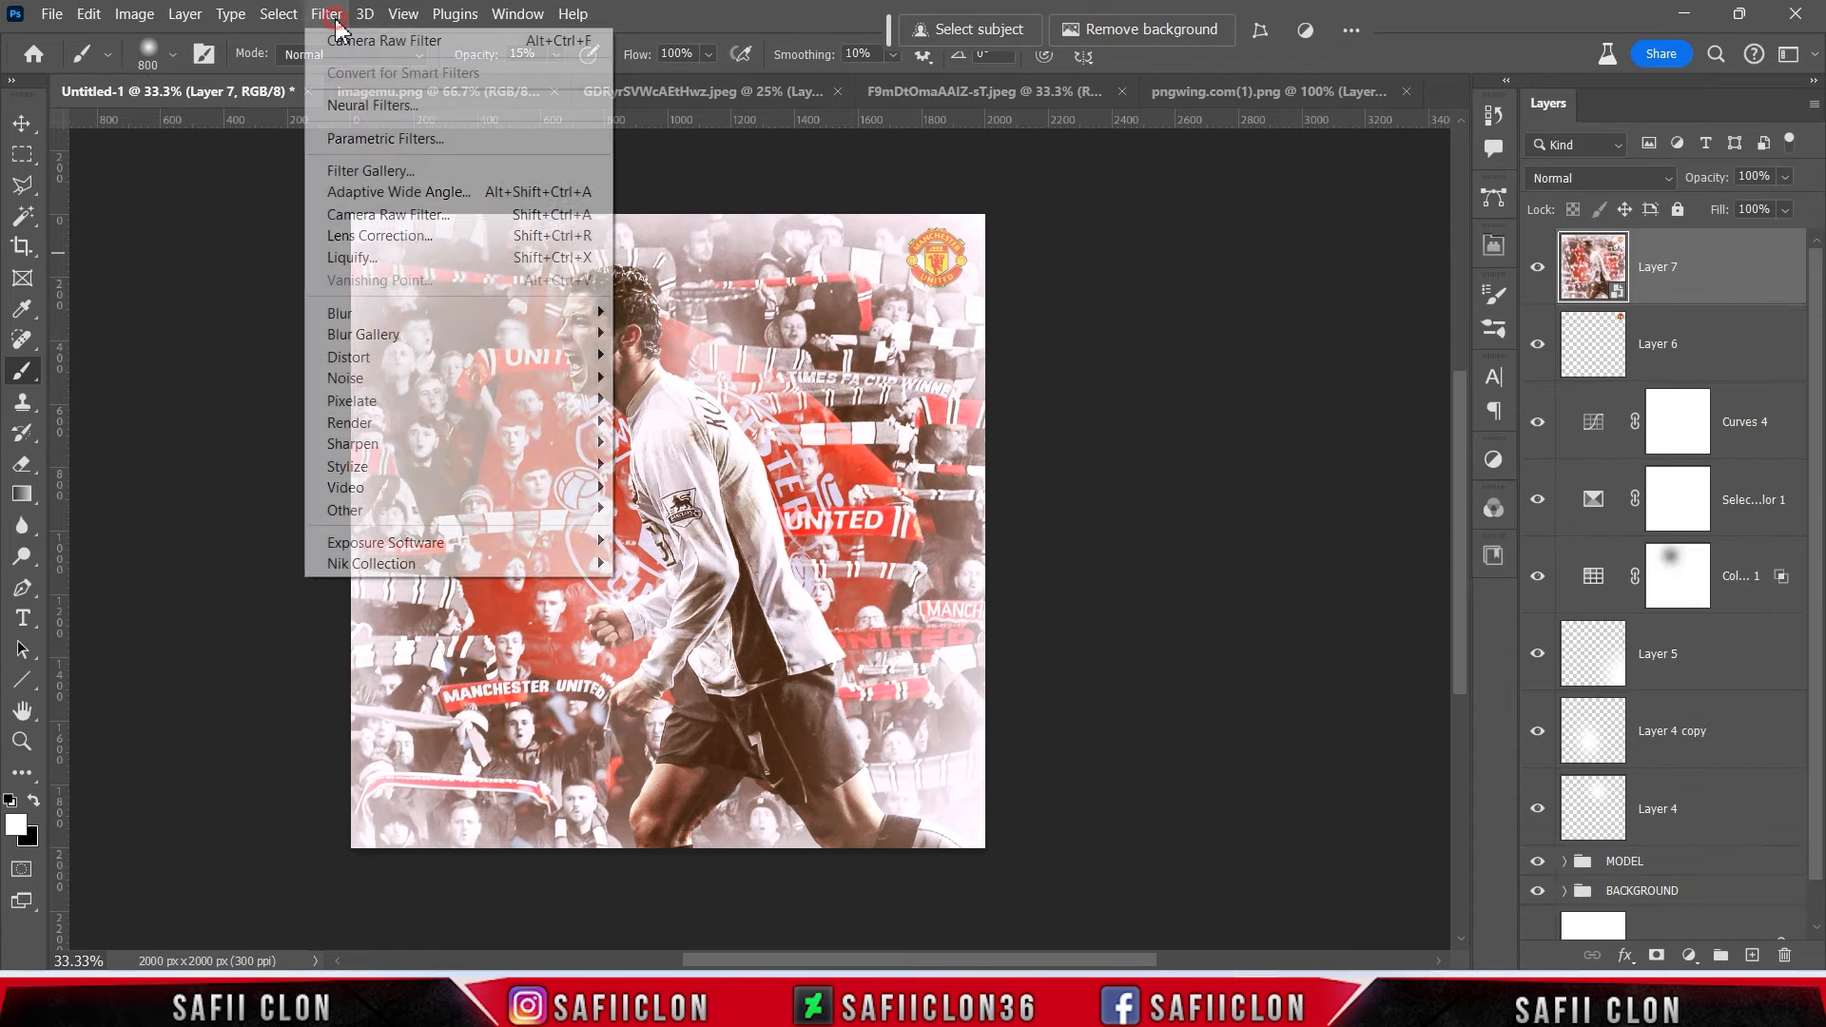
{"action": "left_click", "coordinate": [412, 214]}
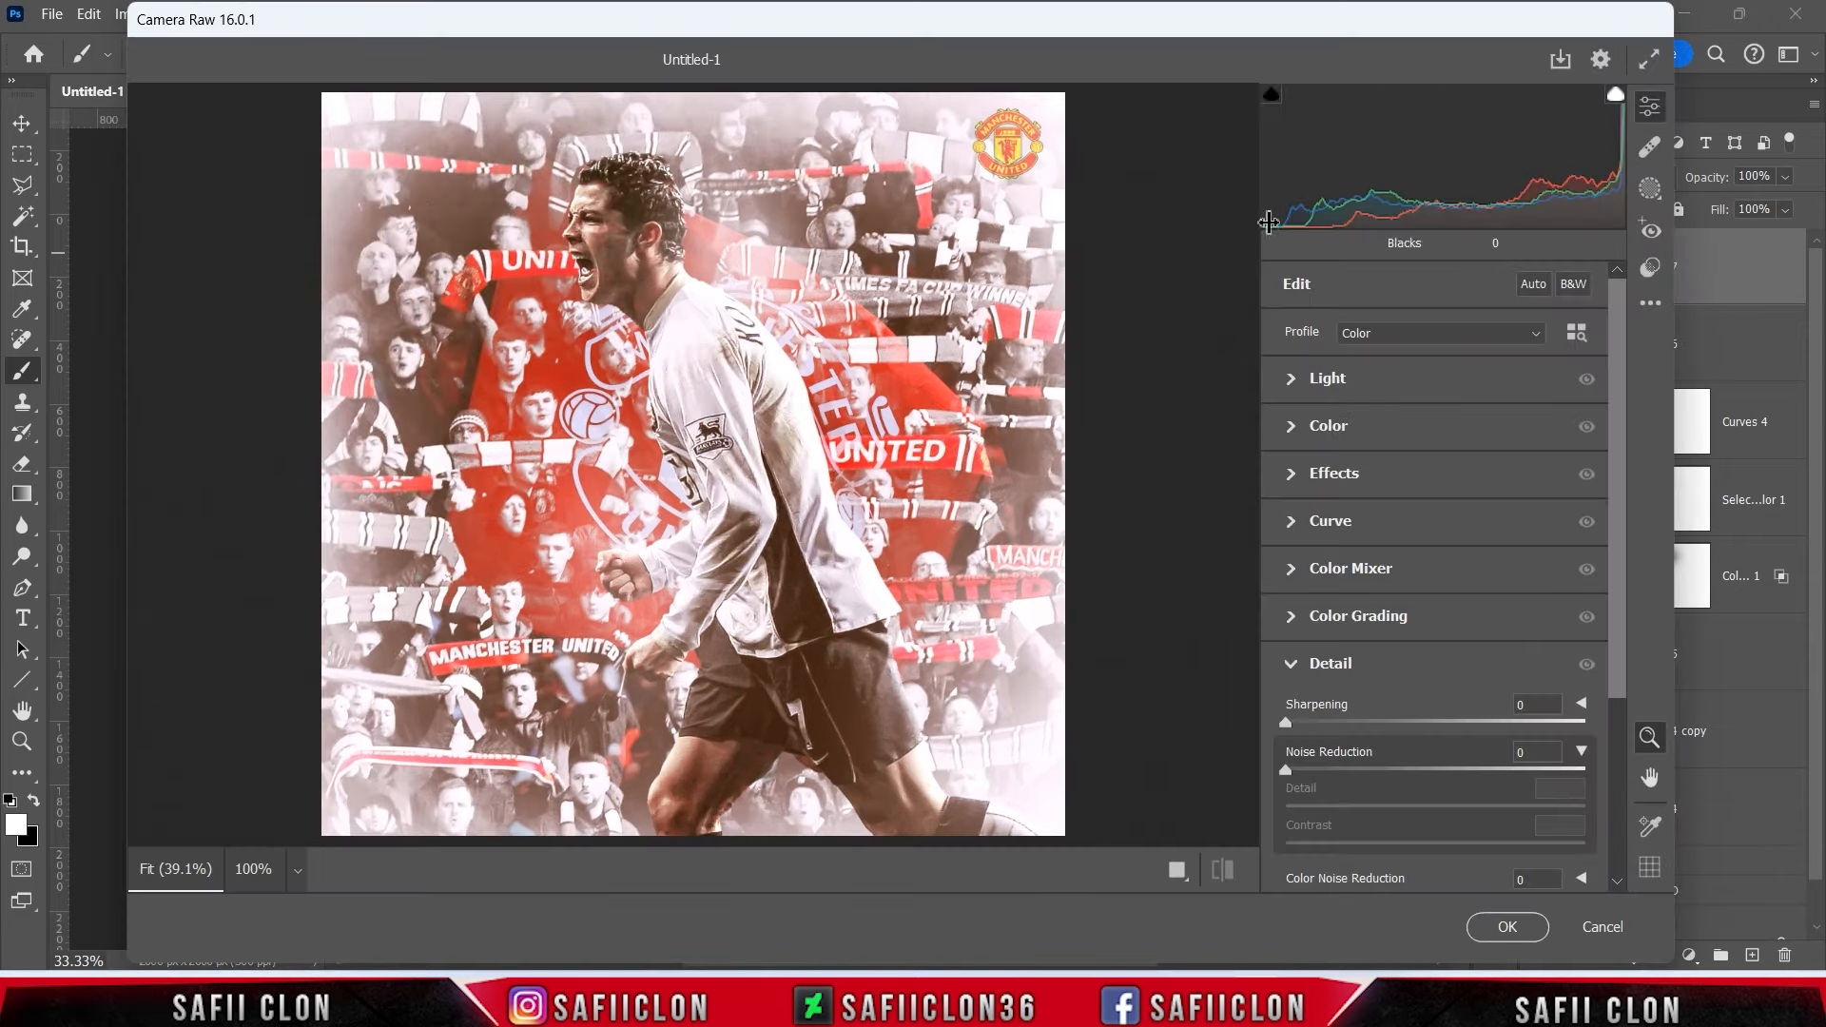
{"action": "left_click", "coordinate": [1329, 378]}
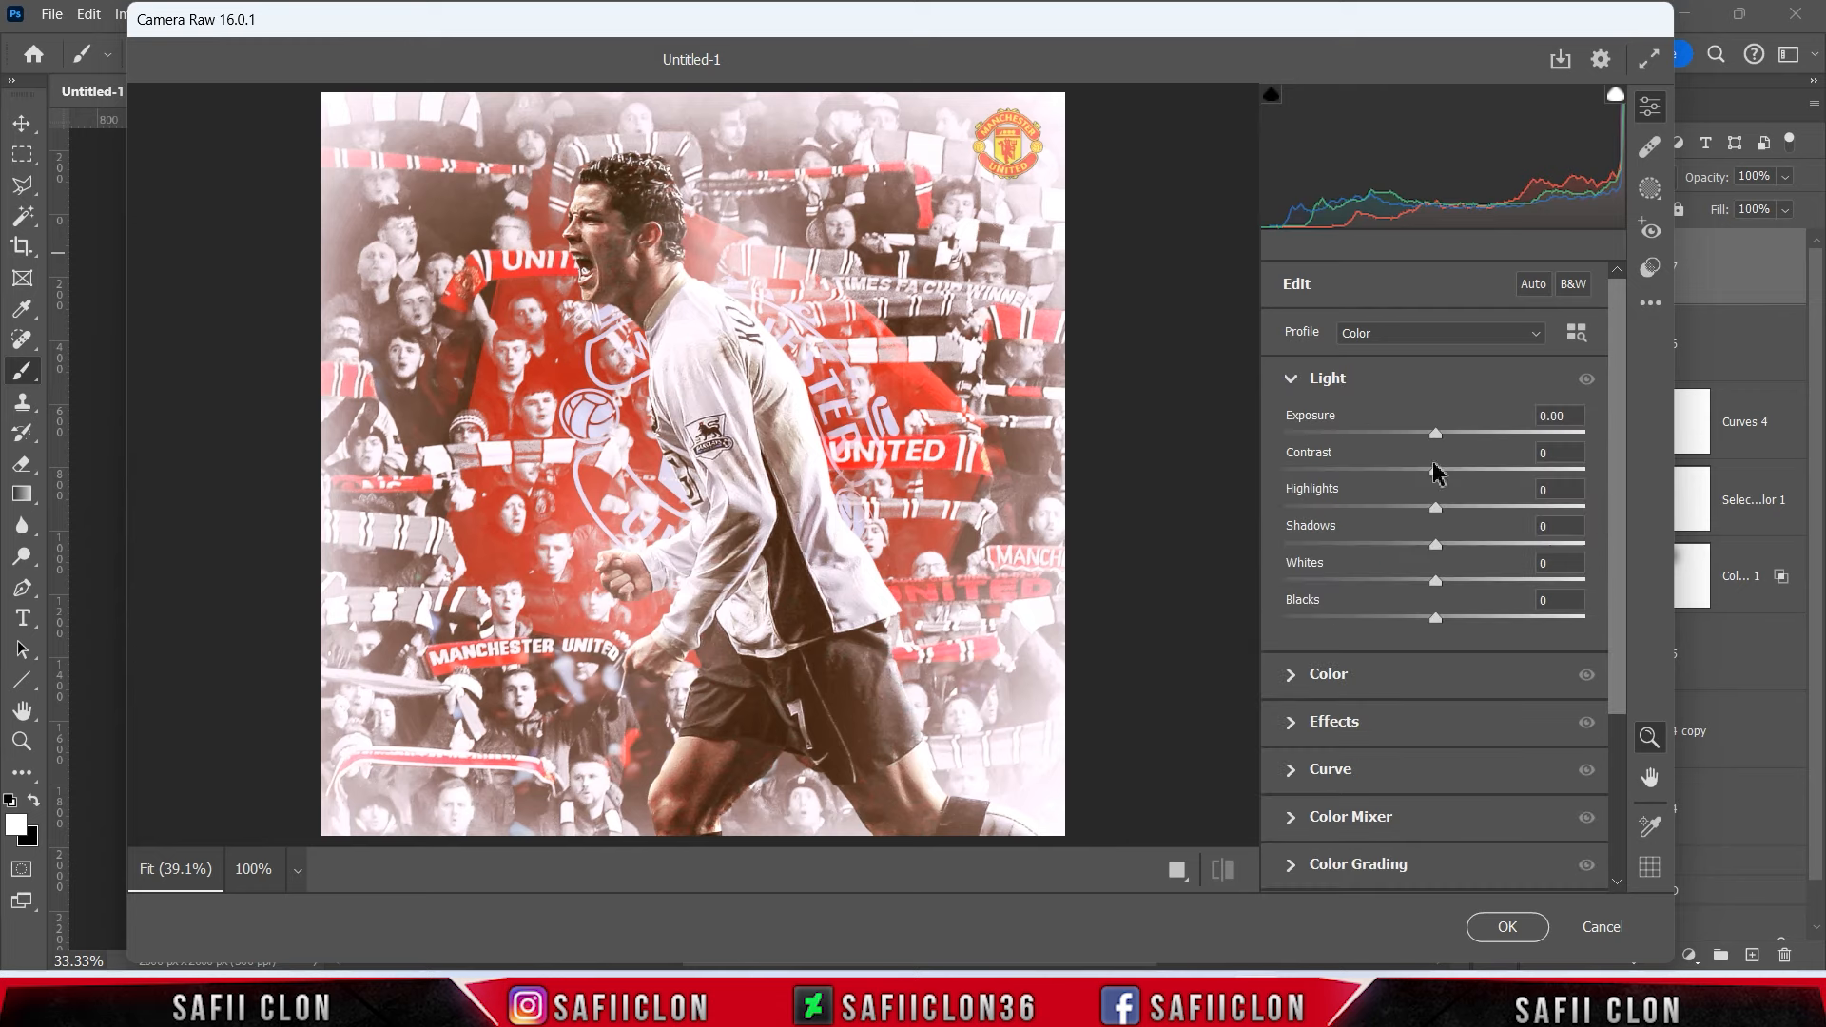
{"action": "left_click_drag", "start_coordinate": [1436, 469], "coordinate": [1445, 618]}
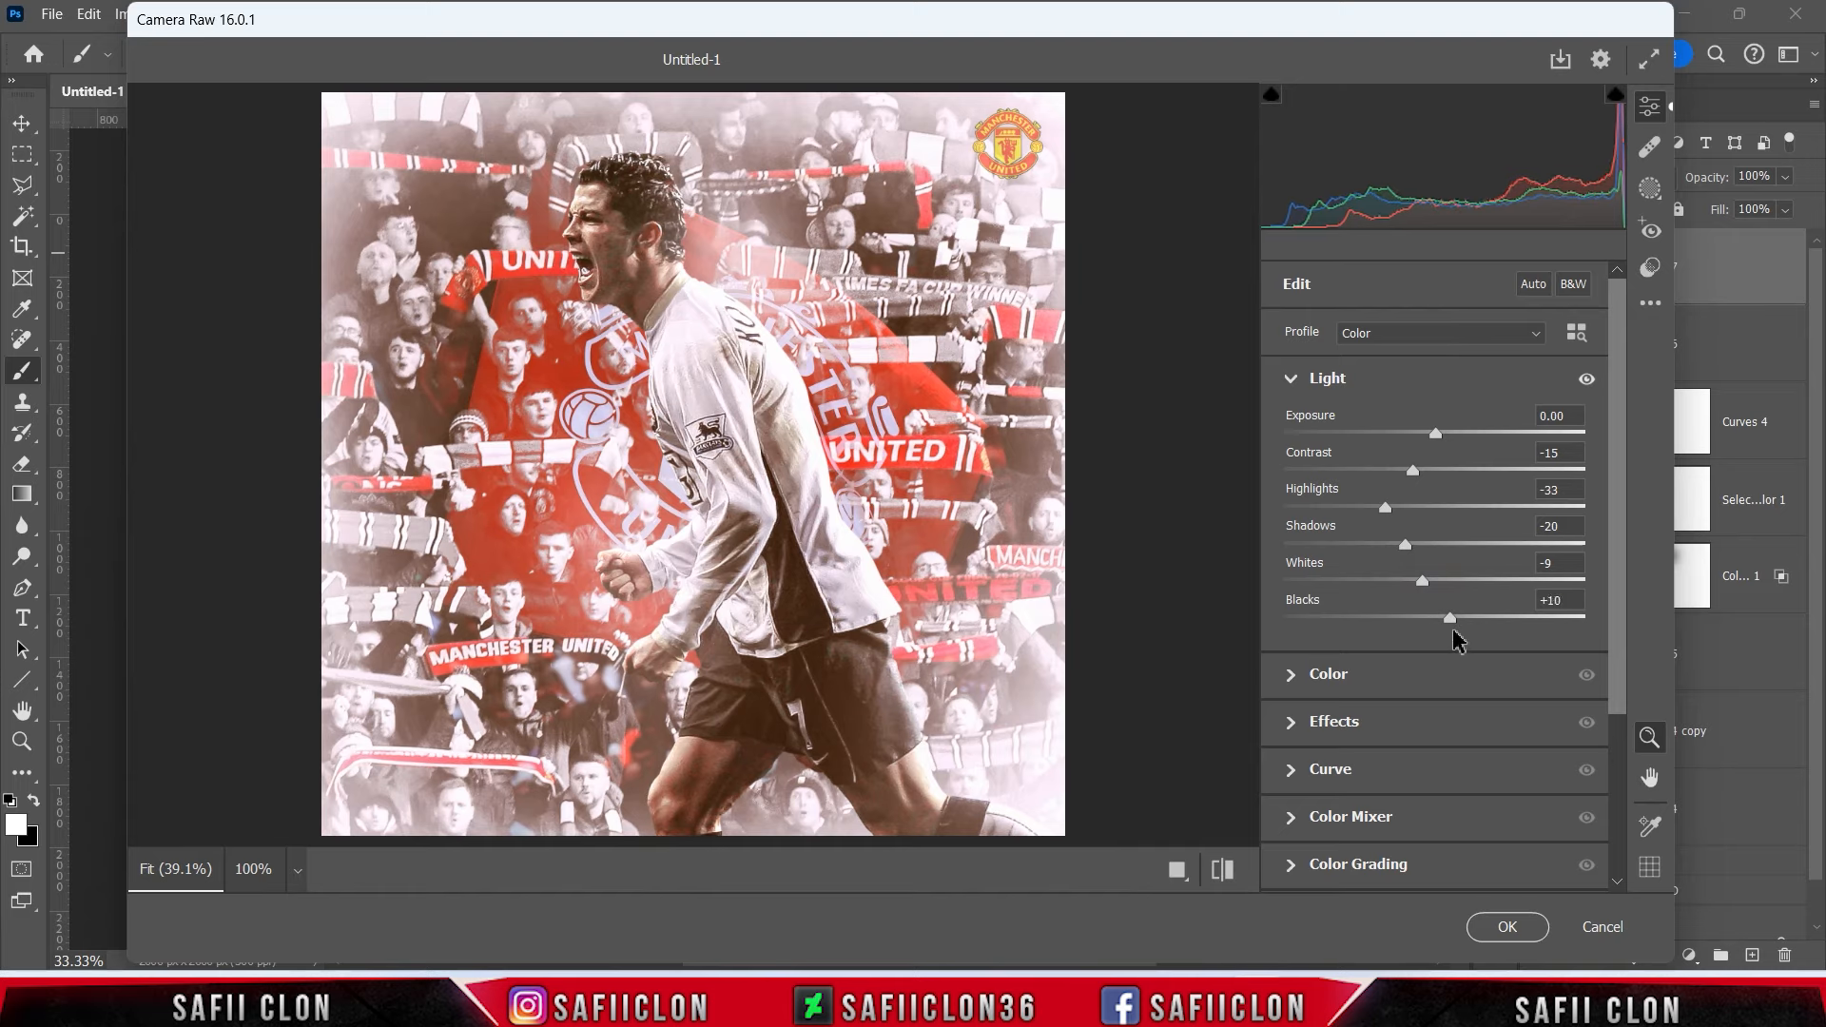
Set vibrance to -15 and saturation to +6, and add texture +6, clarity +17, vignette -3 and grain 30.
{"action": "left_click", "coordinate": [1358, 677]}
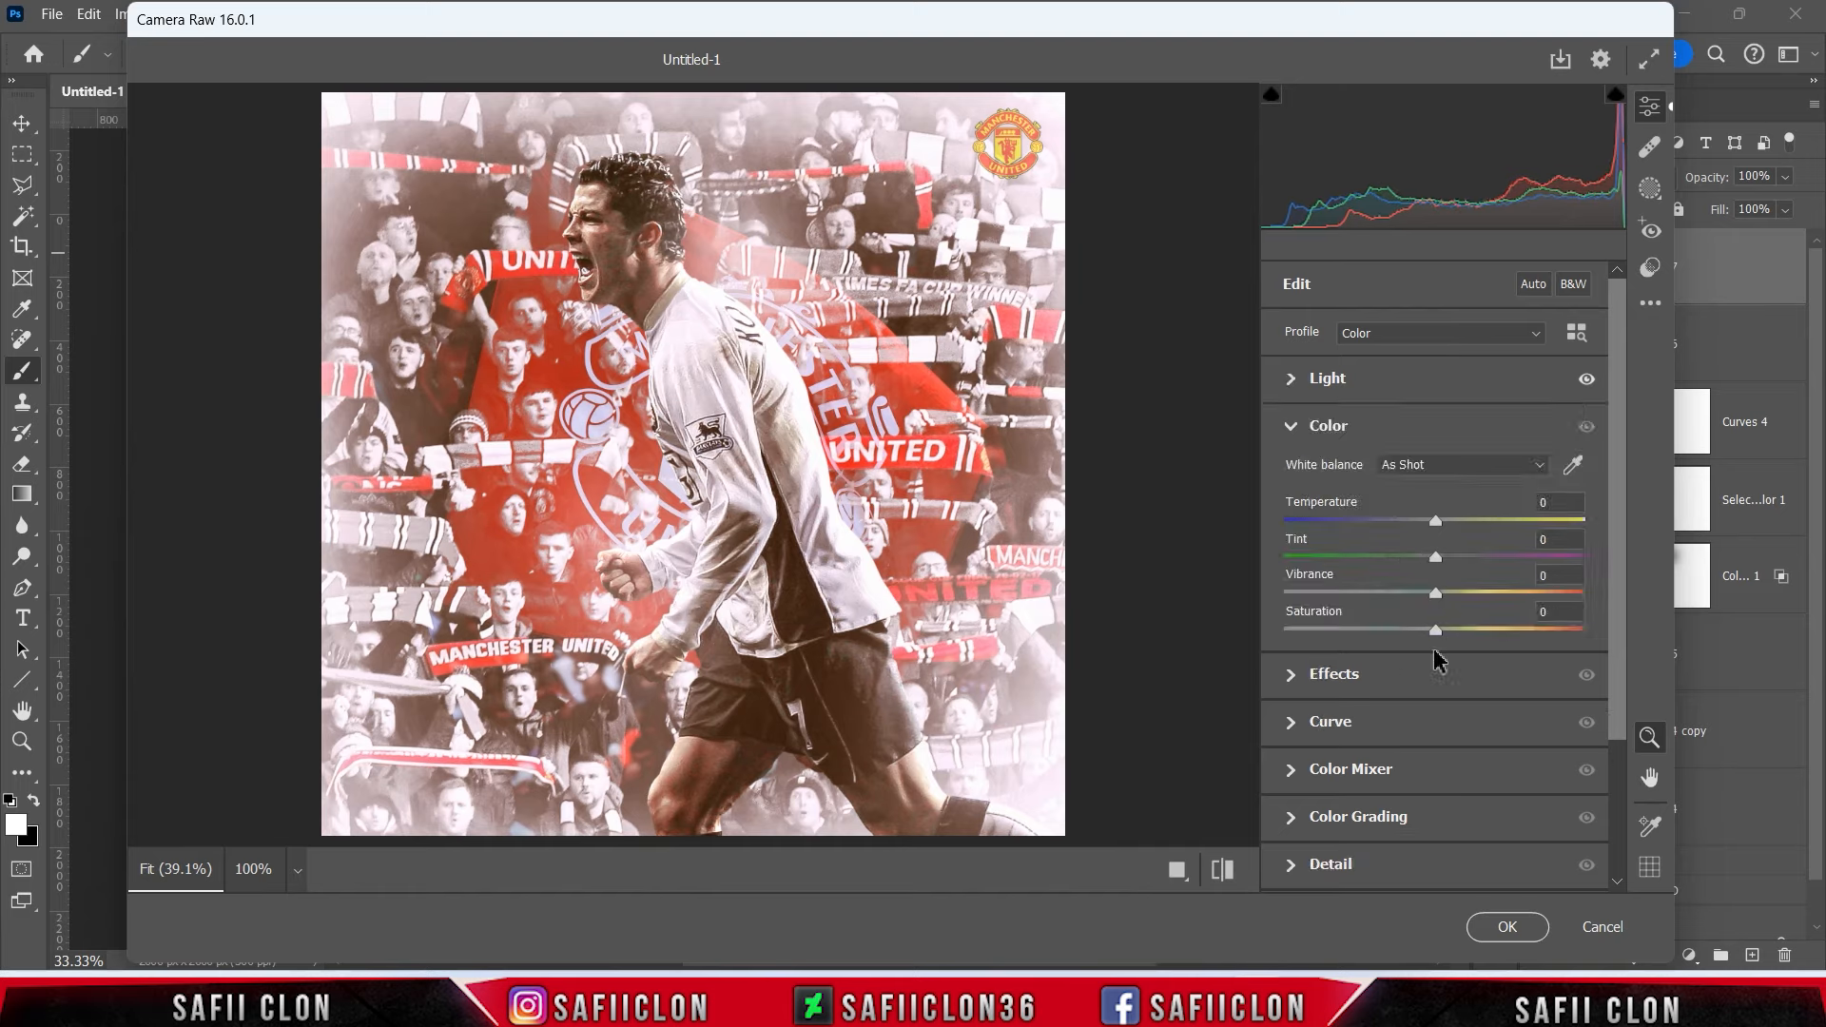
{"action": "left_click_drag", "start_coordinate": [1438, 595], "coordinate": [1412, 596]}
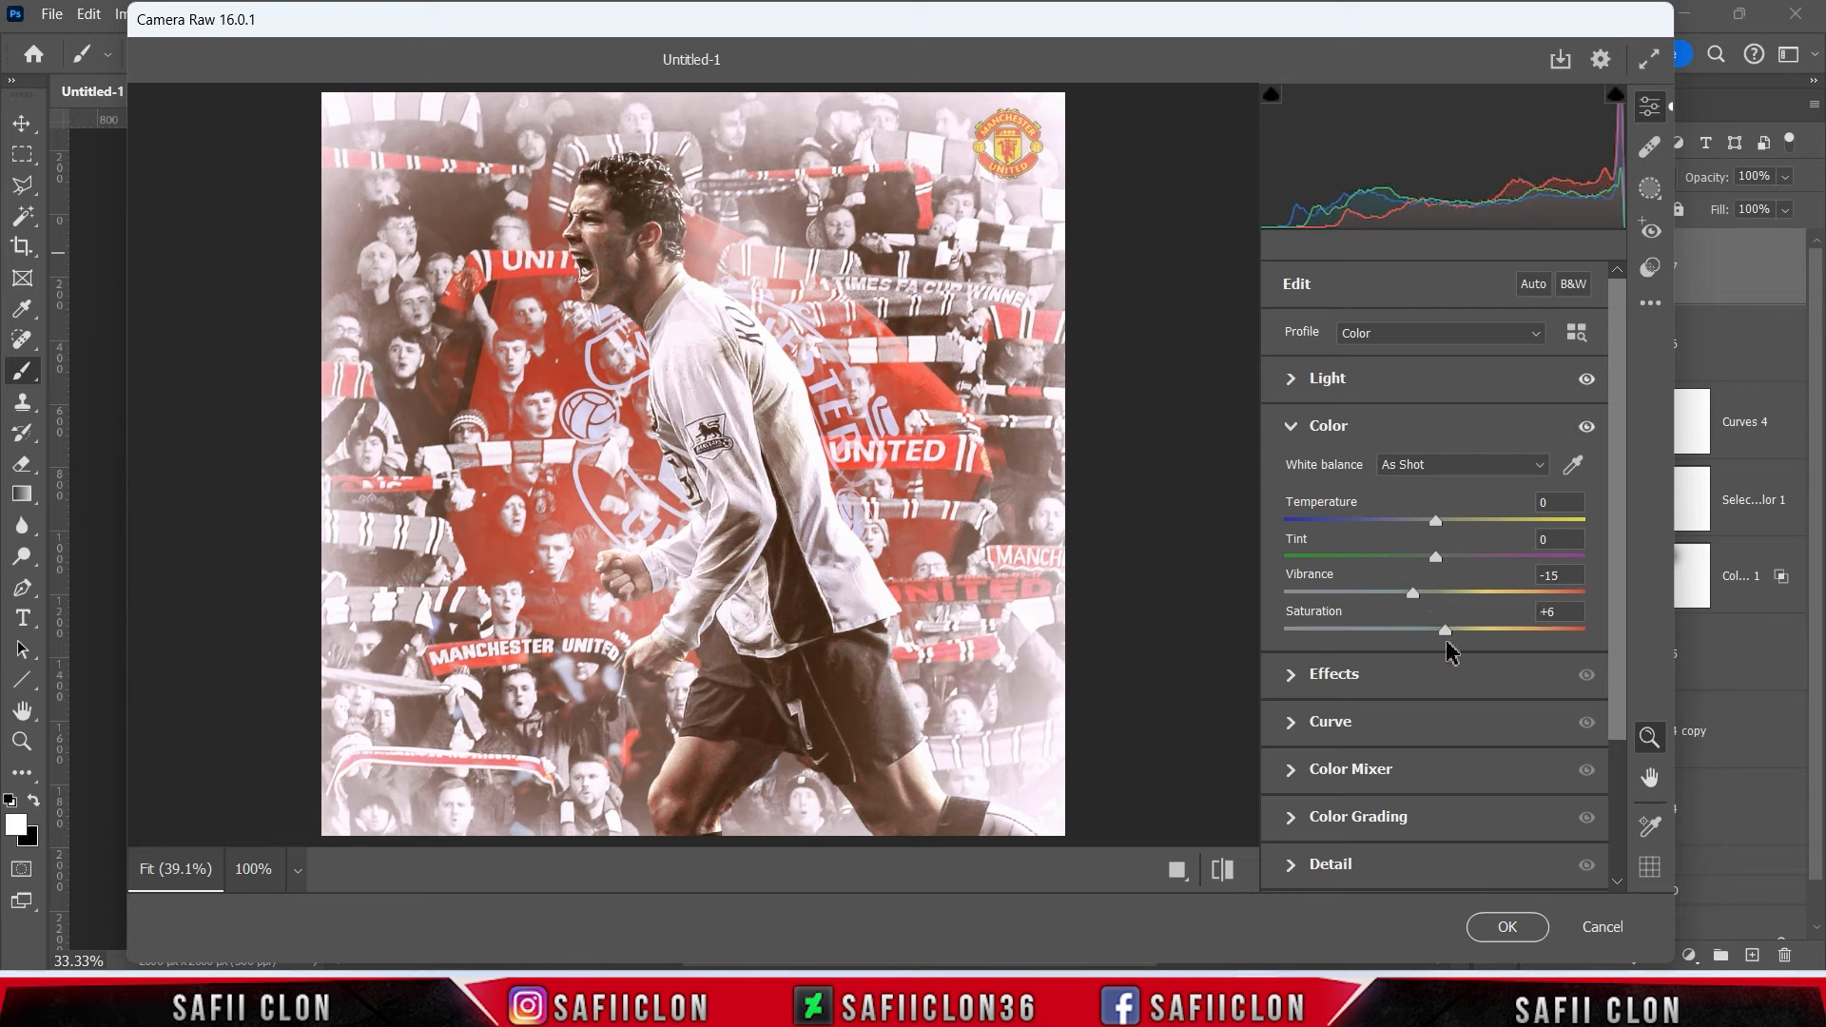
{"action": "left_click", "coordinate": [1390, 675]}
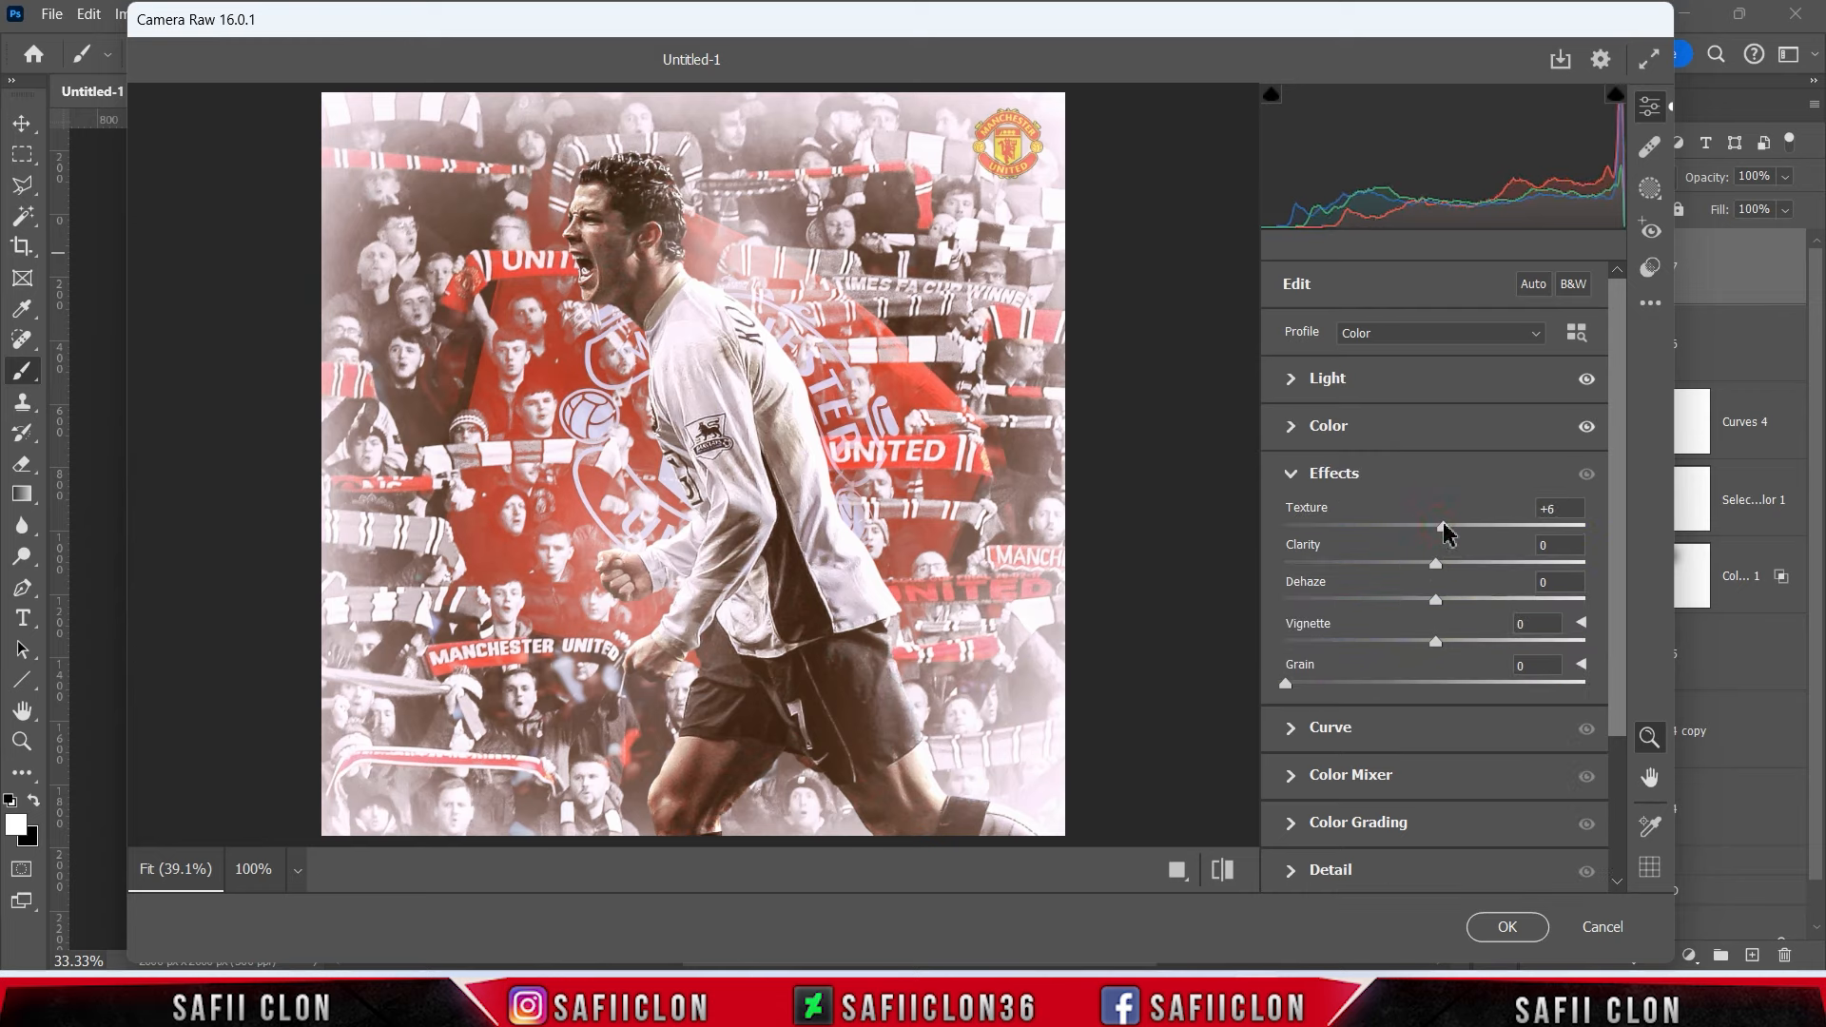
{"action": "mouse_move", "coordinate": [1435, 564]}
{"action": "left_mouse_down"}
{"action": "mouse_move", "coordinate": [1527, 573]}
{"action": "mouse_move", "coordinate": [1464, 569]}
{"action": "left_mouse_up"}
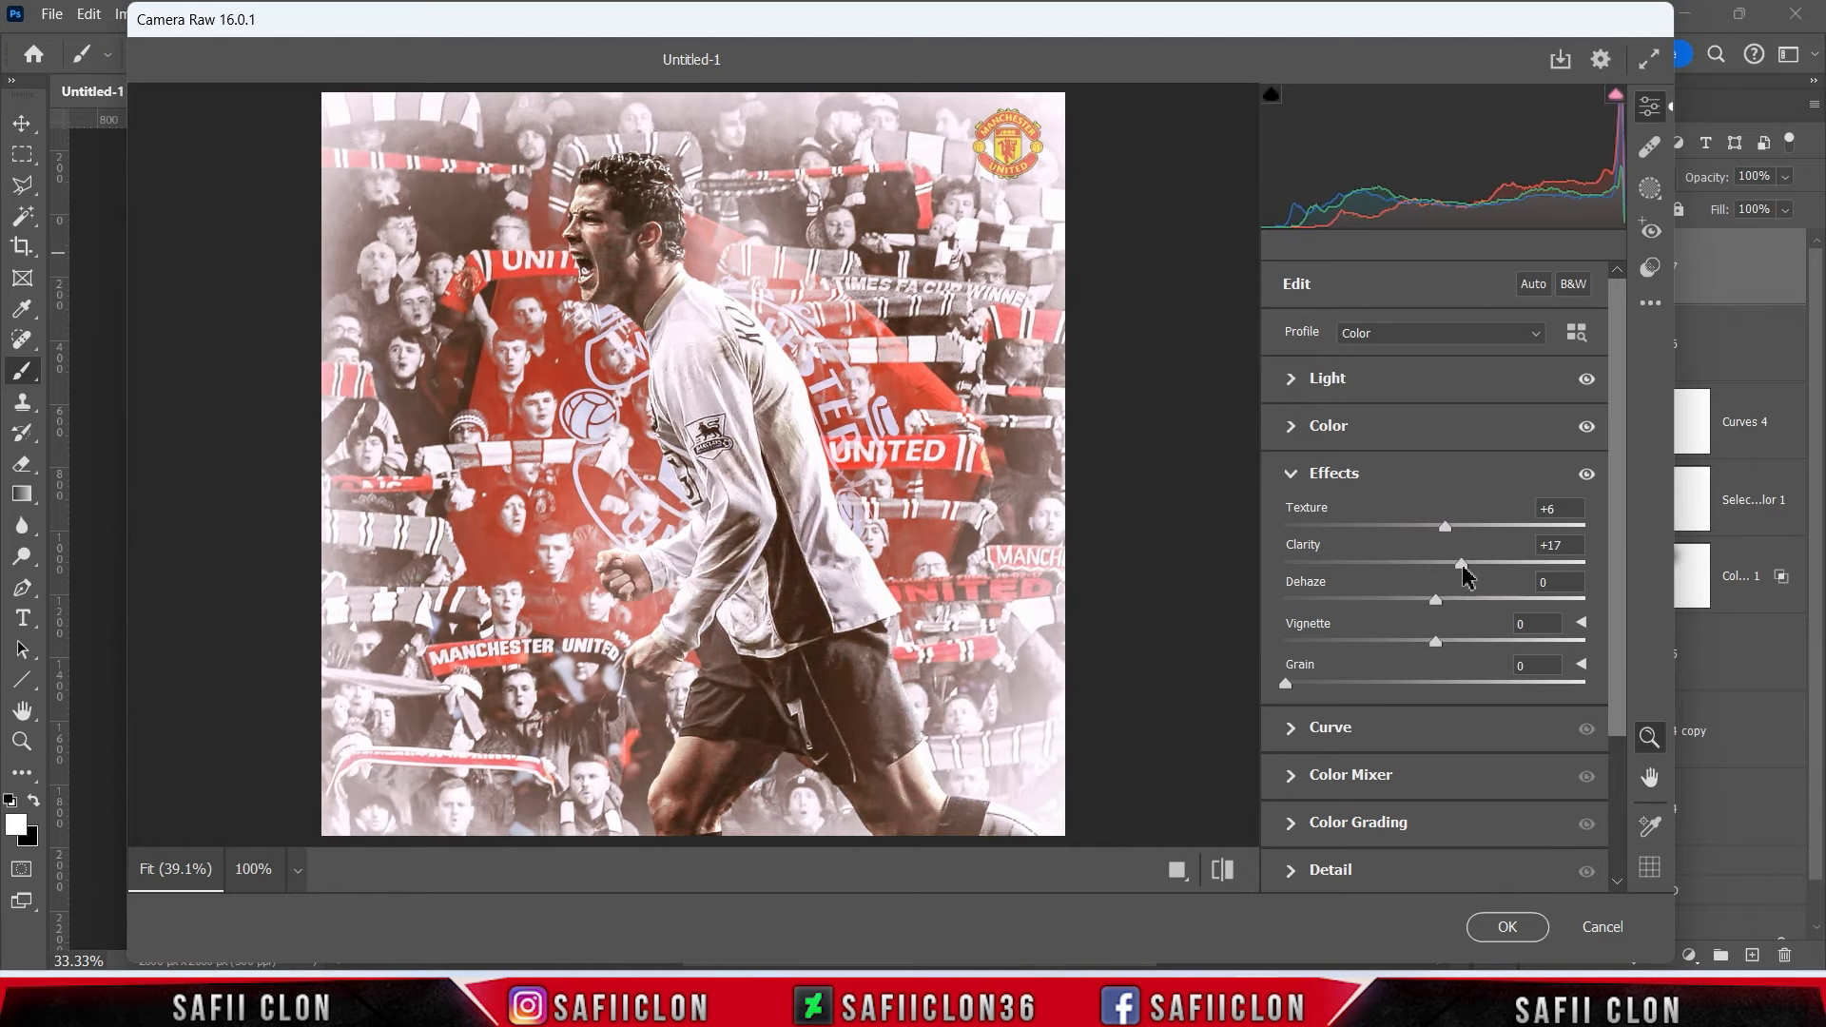
{"action": "left_click_drag", "start_coordinate": [1438, 650], "coordinate": [1436, 653]}
{"action": "left_click_drag", "start_coordinate": [1290, 694], "coordinate": [1377, 685]}
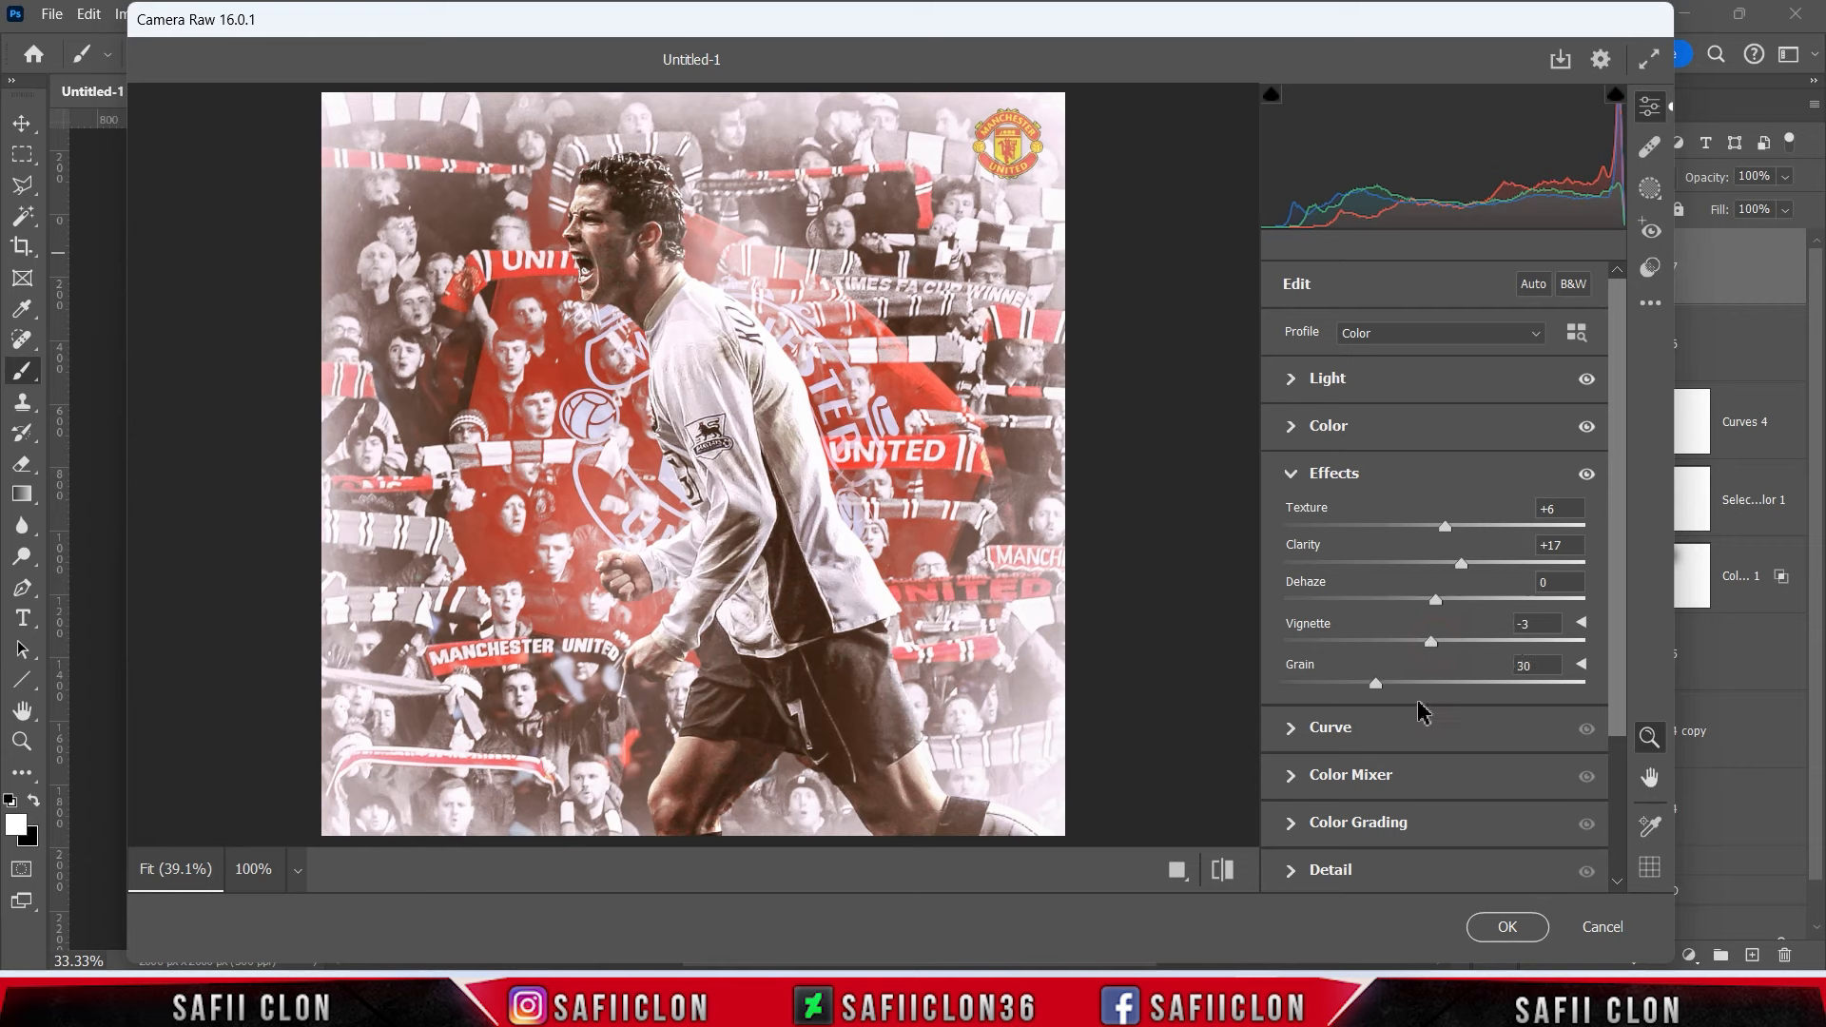
In the Color Mixer, set the Reds hue to -11 and shift the Oranges hue slightly towards red.
{"action": "left_click_drag", "start_coordinate": [1616, 634], "coordinate": [1620, 744]}
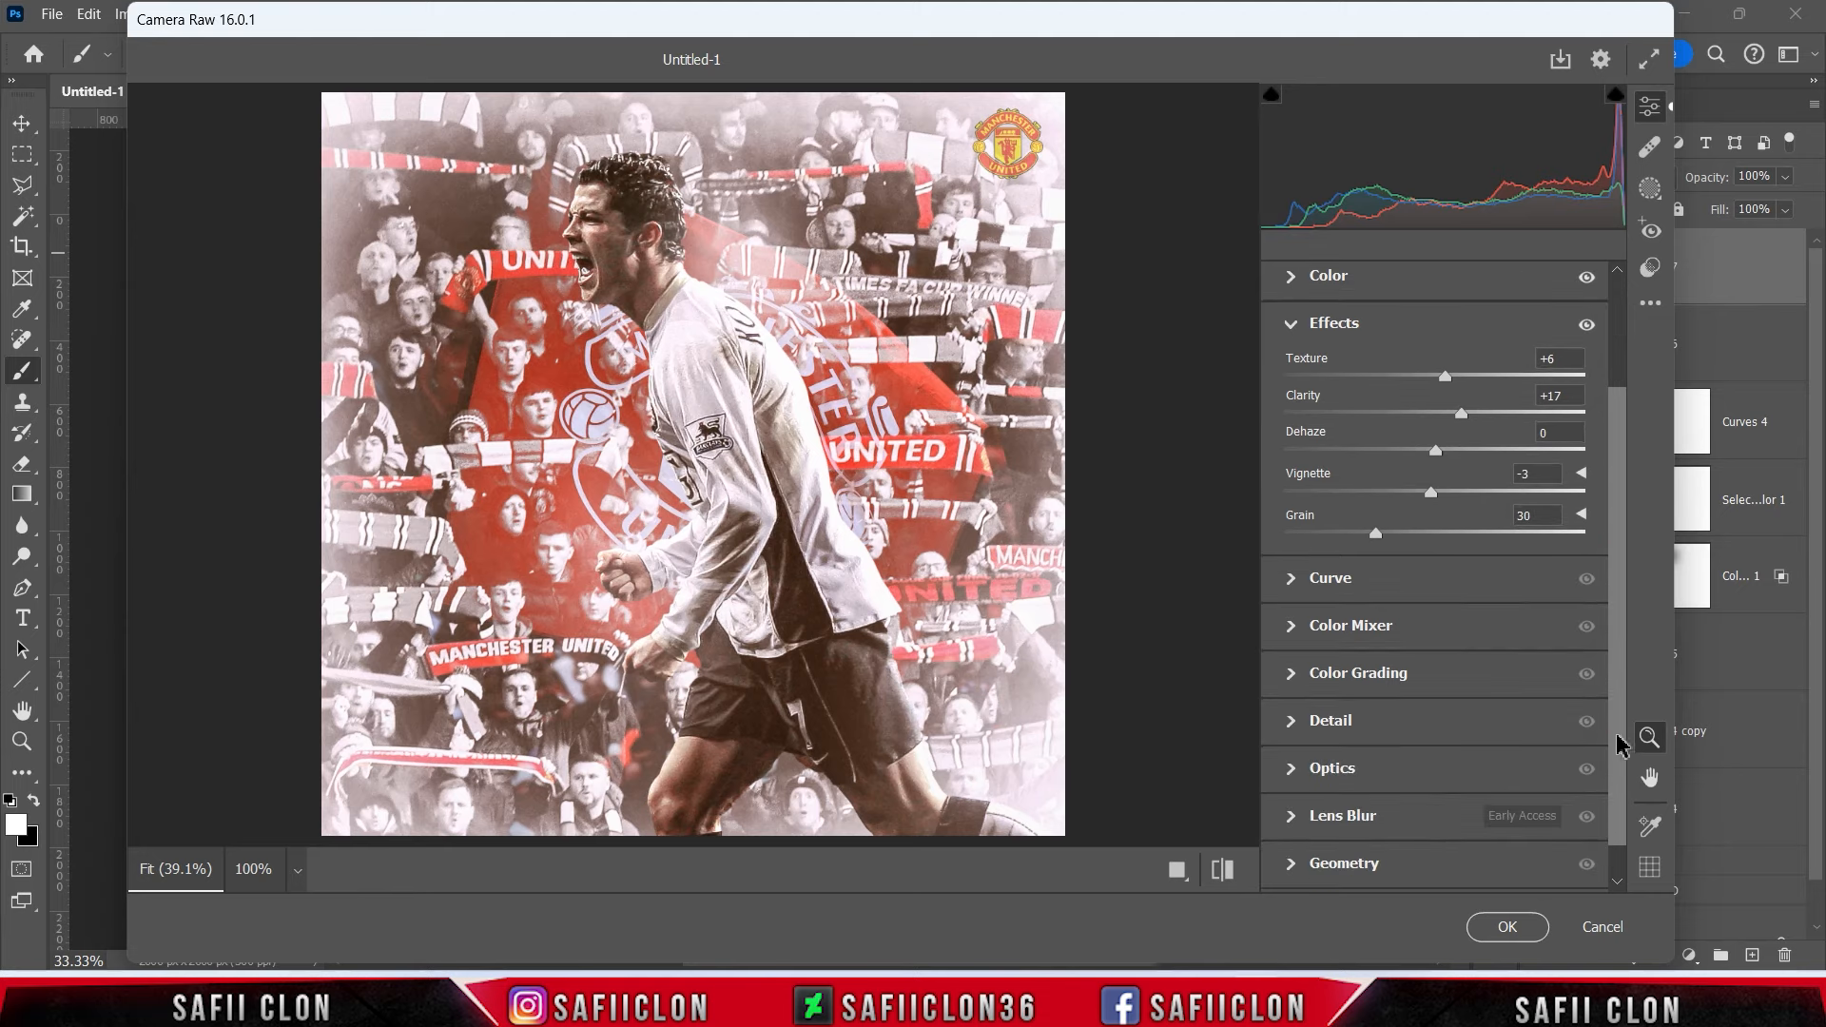
{"action": "left_click", "coordinate": [1363, 626]}
{"action": "left_click", "coordinate": [1298, 471]}
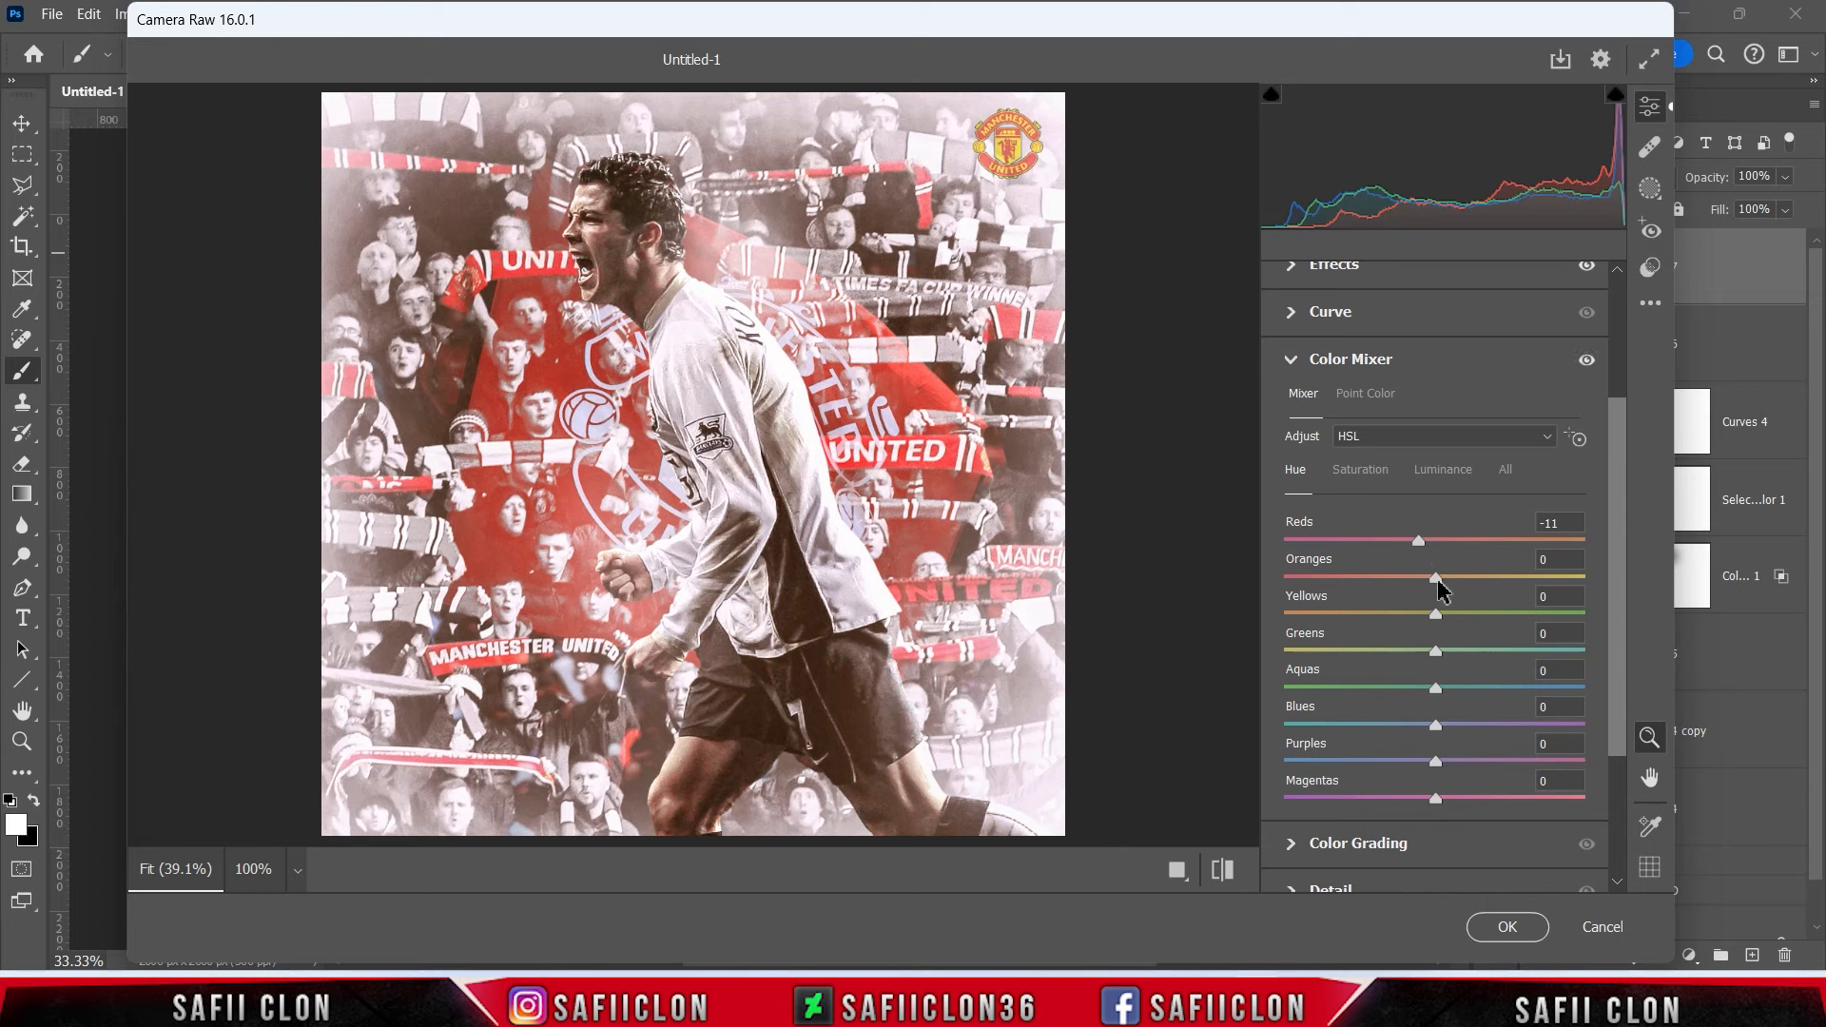
{"action": "left_click_drag", "start_coordinate": [1438, 582], "coordinate": [1420, 577]}
Set Color Mixer saturation to Reds +25, Oranges -8 and Purples -29, raise Magentas slightly, and set luminance to Reds +18 and Oranges +17.
{"action": "left_click", "coordinate": [1367, 476]}
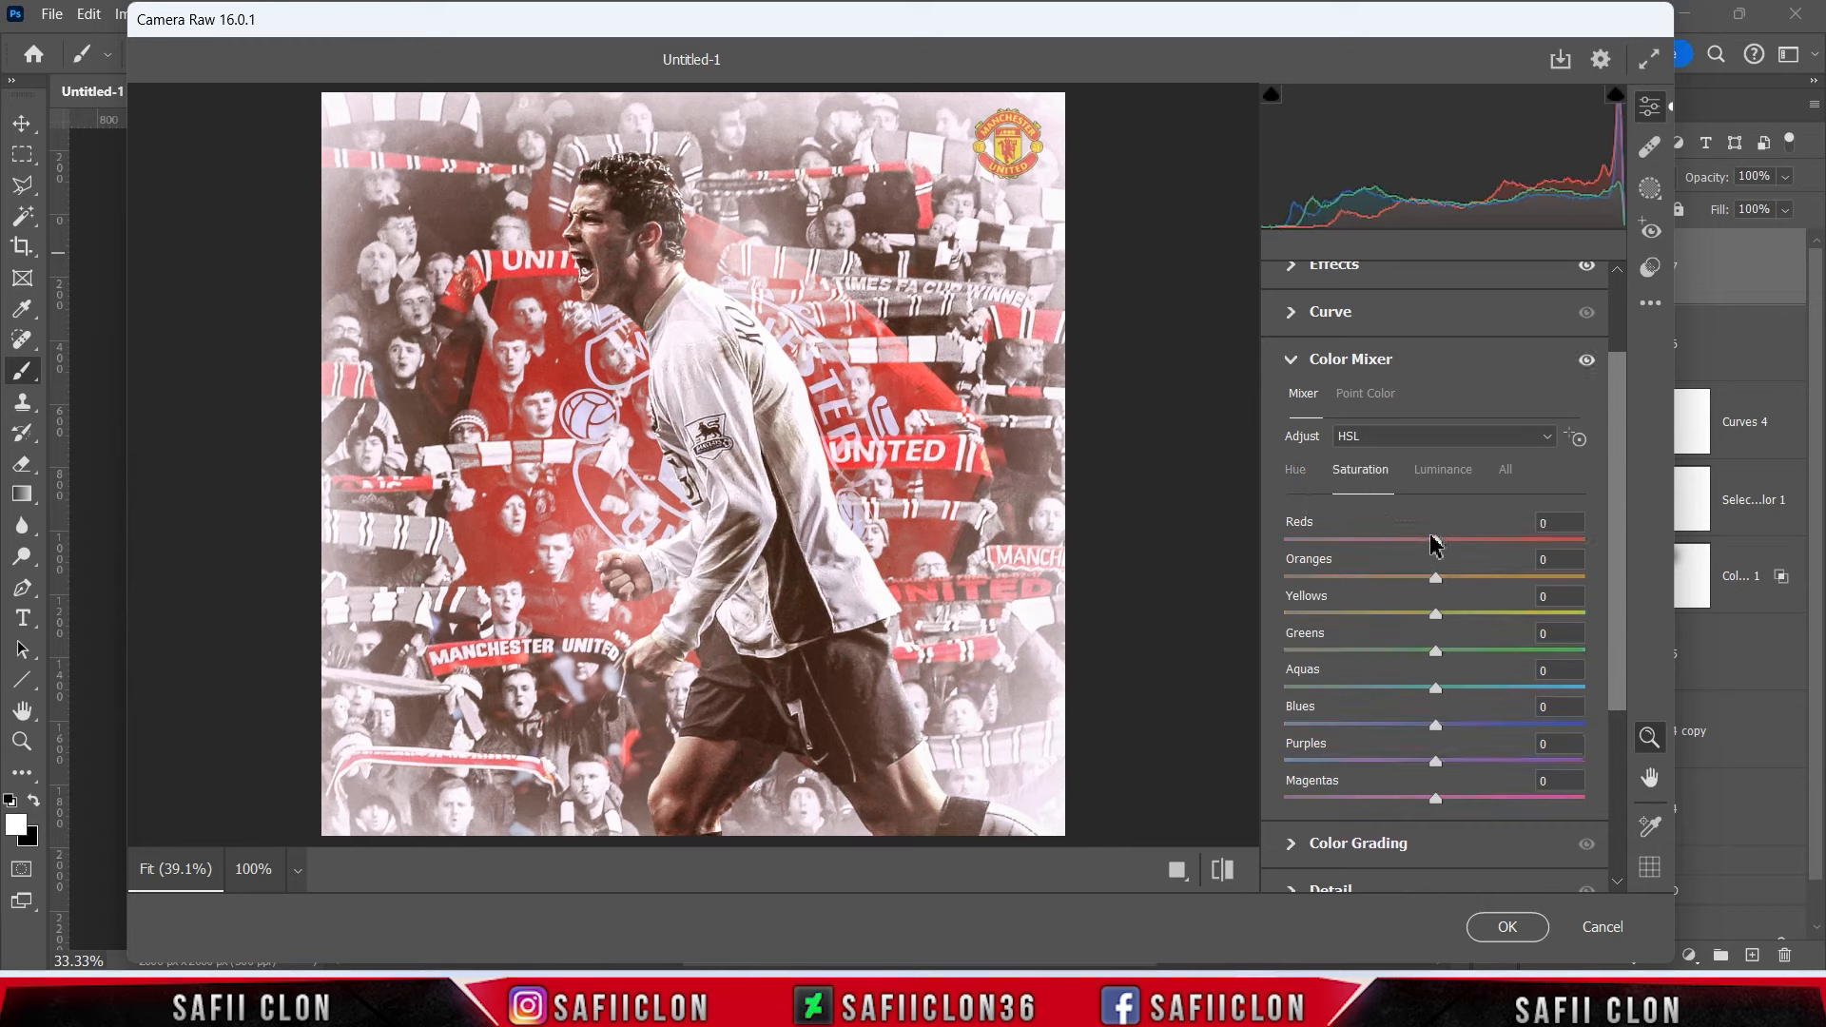
{"action": "left_click_drag", "start_coordinate": [1468, 540], "coordinate": [1475, 540]}
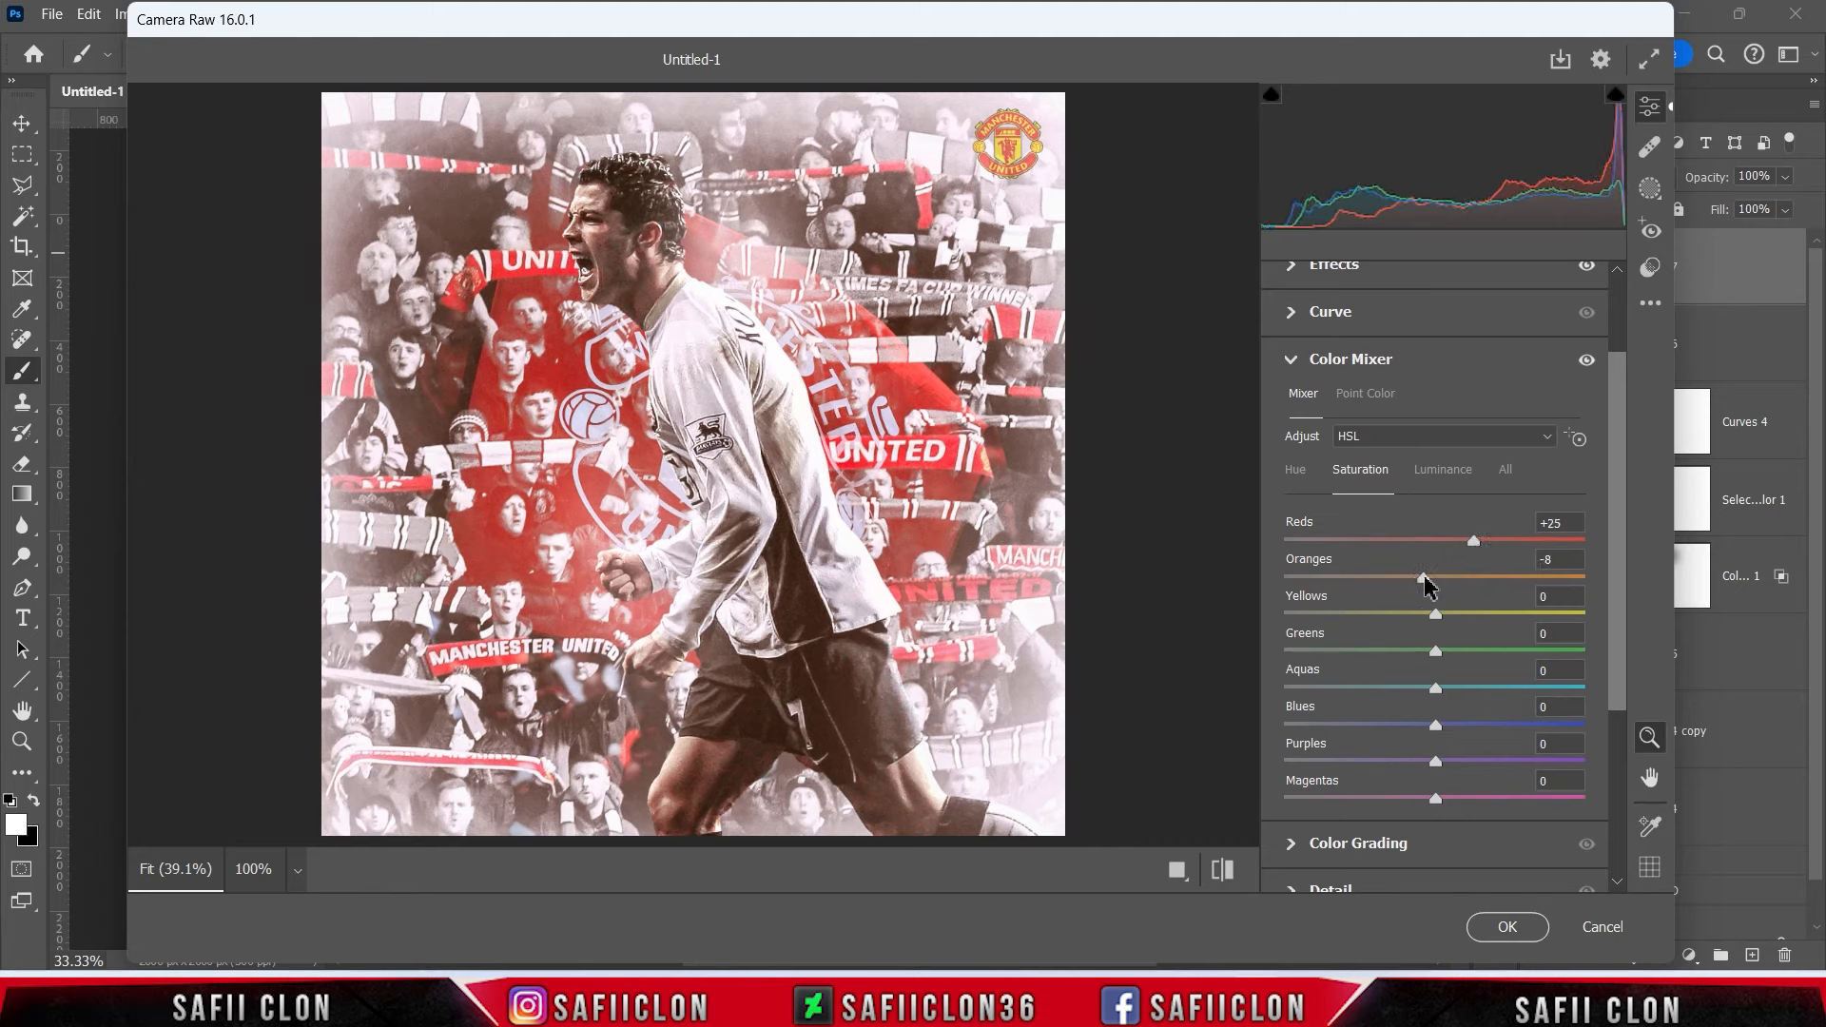
{"action": "scroll", "coordinate": [1621, 694], "scroll_direction": "up", "scroll_amount": 1}
{"action": "scroll", "coordinate": [1622, 694], "scroll_direction": "down", "scroll_amount": 1}
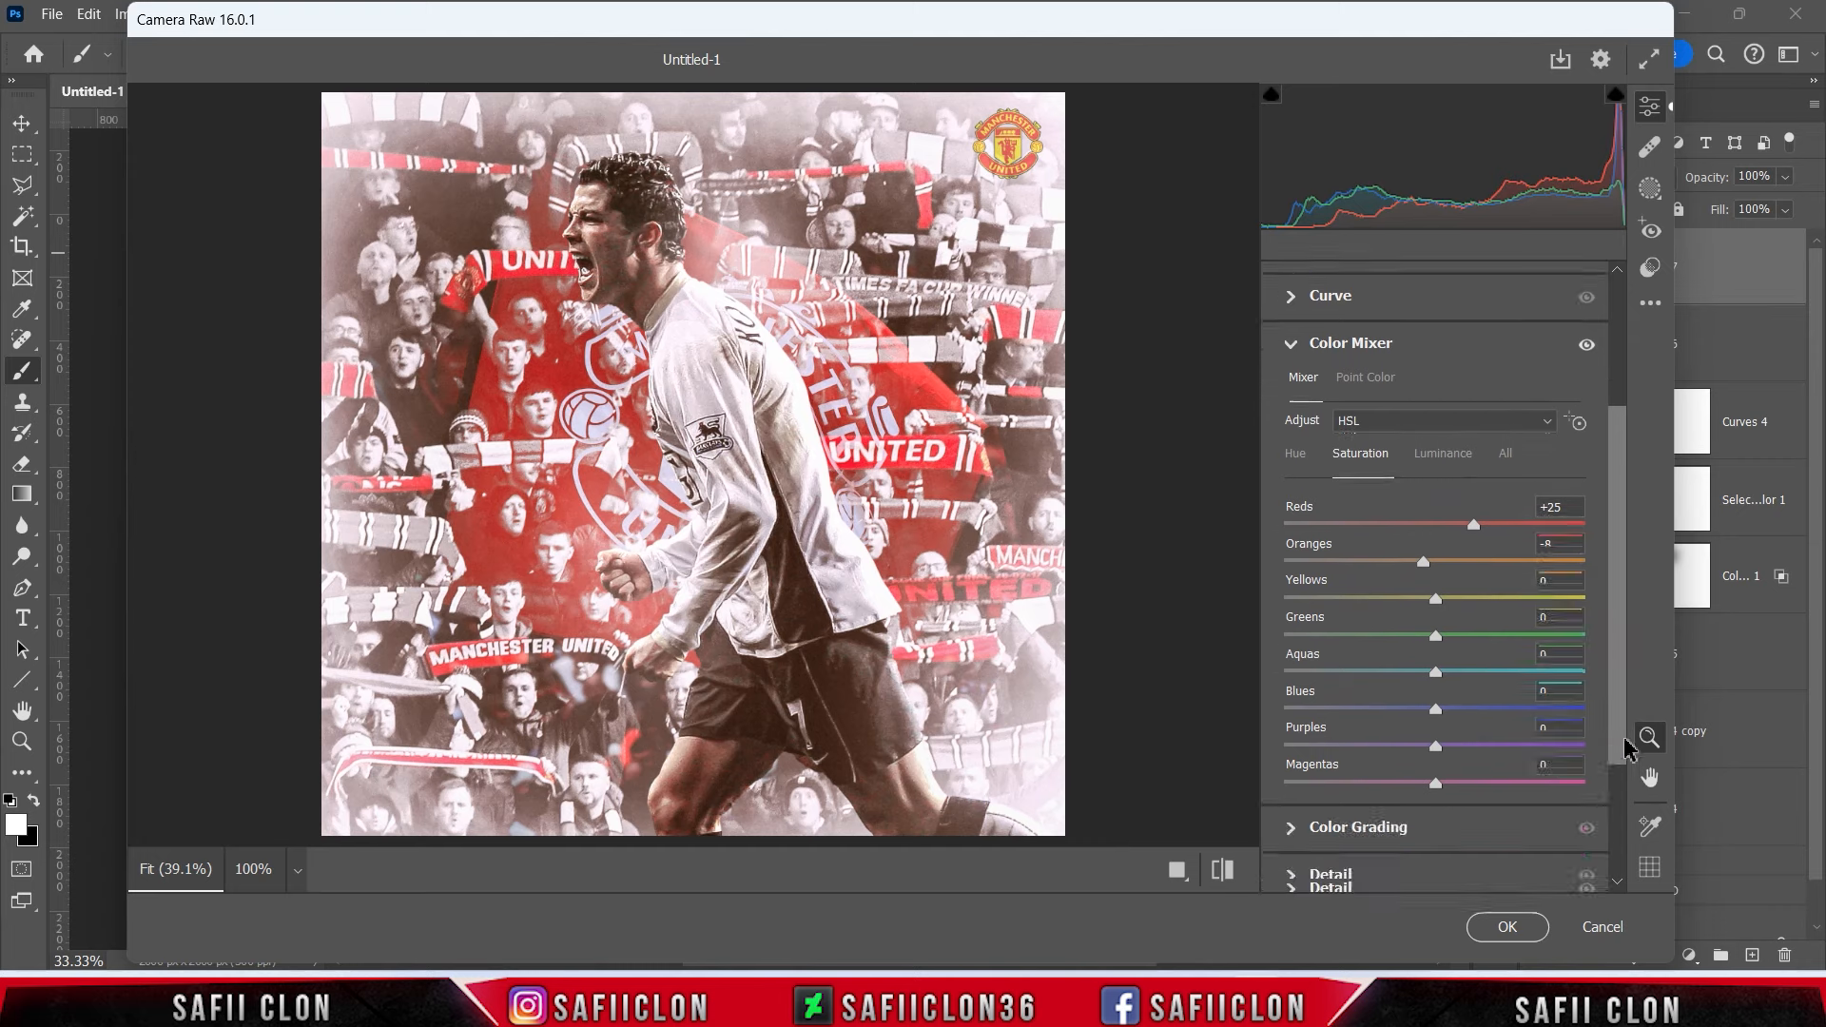
{"action": "left_click_drag", "start_coordinate": [1426, 751], "coordinate": [1396, 756]}
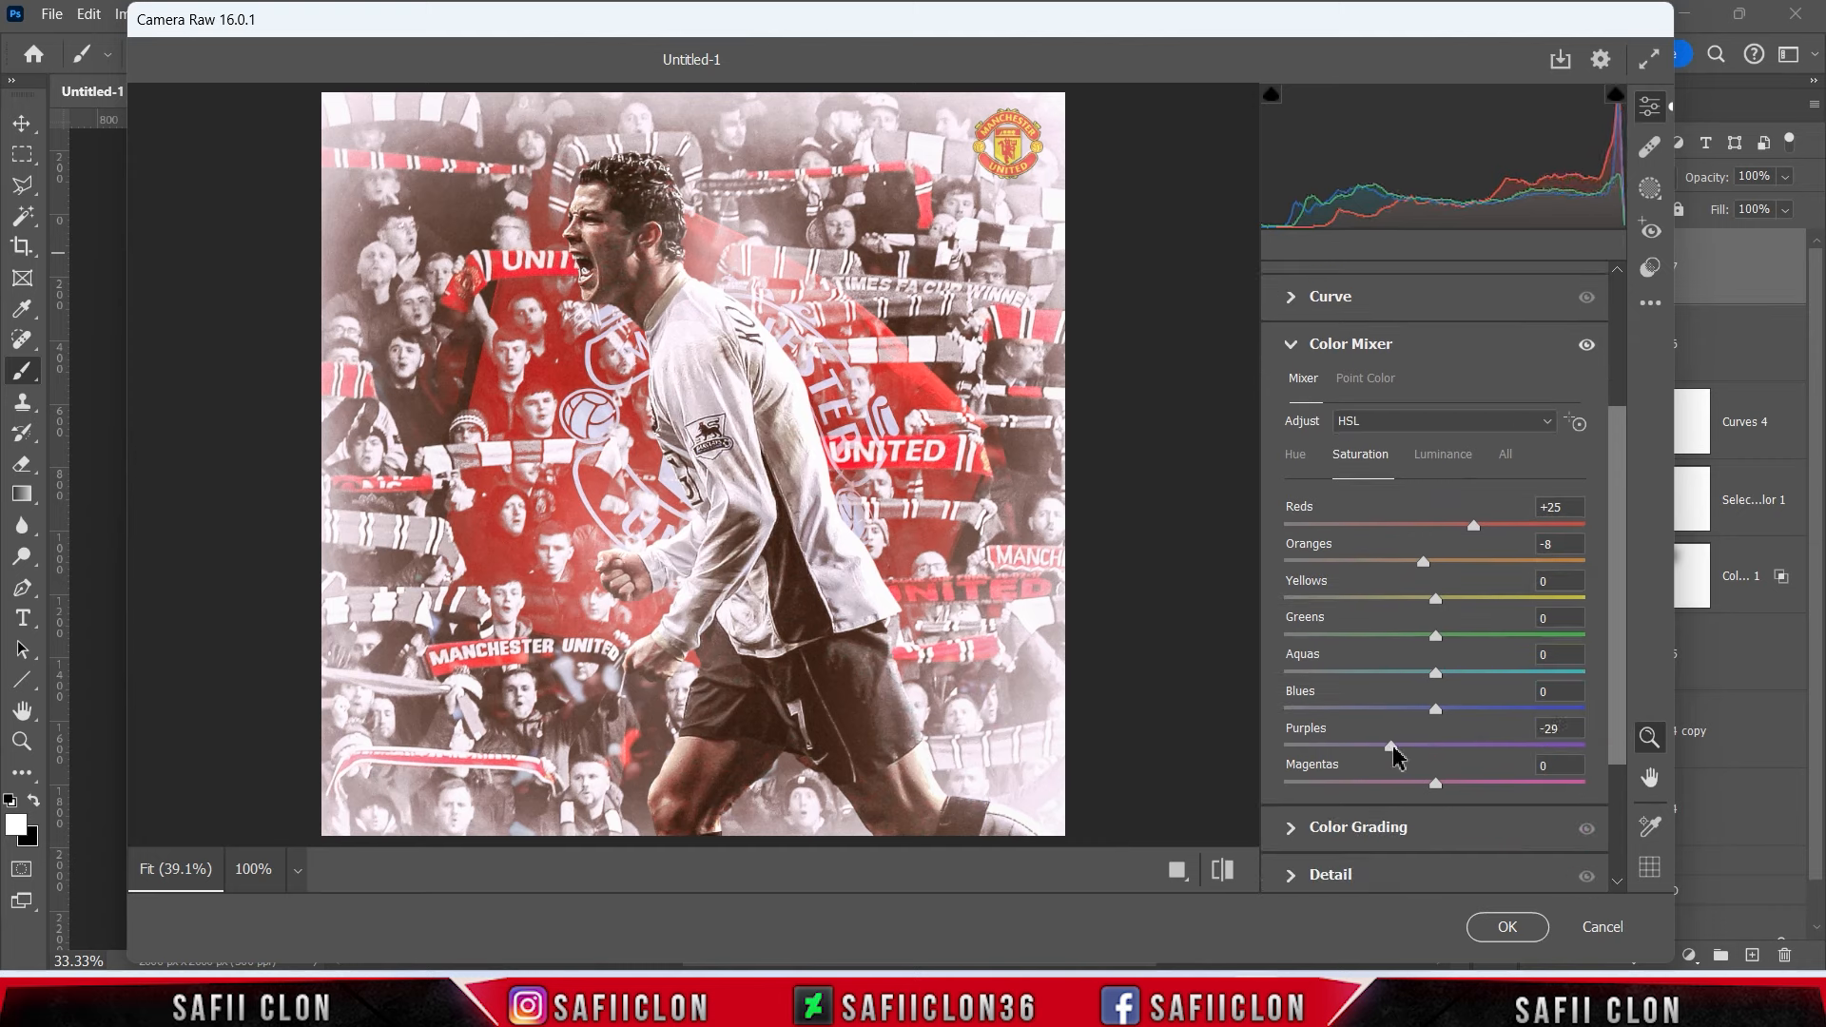
{"action": "left_click_drag", "start_coordinate": [1436, 788], "coordinate": [1447, 791]}
{"action": "left_click", "coordinate": [1443, 455]}
{"action": "left_click_drag", "start_coordinate": [1420, 521], "coordinate": [1460, 526]}
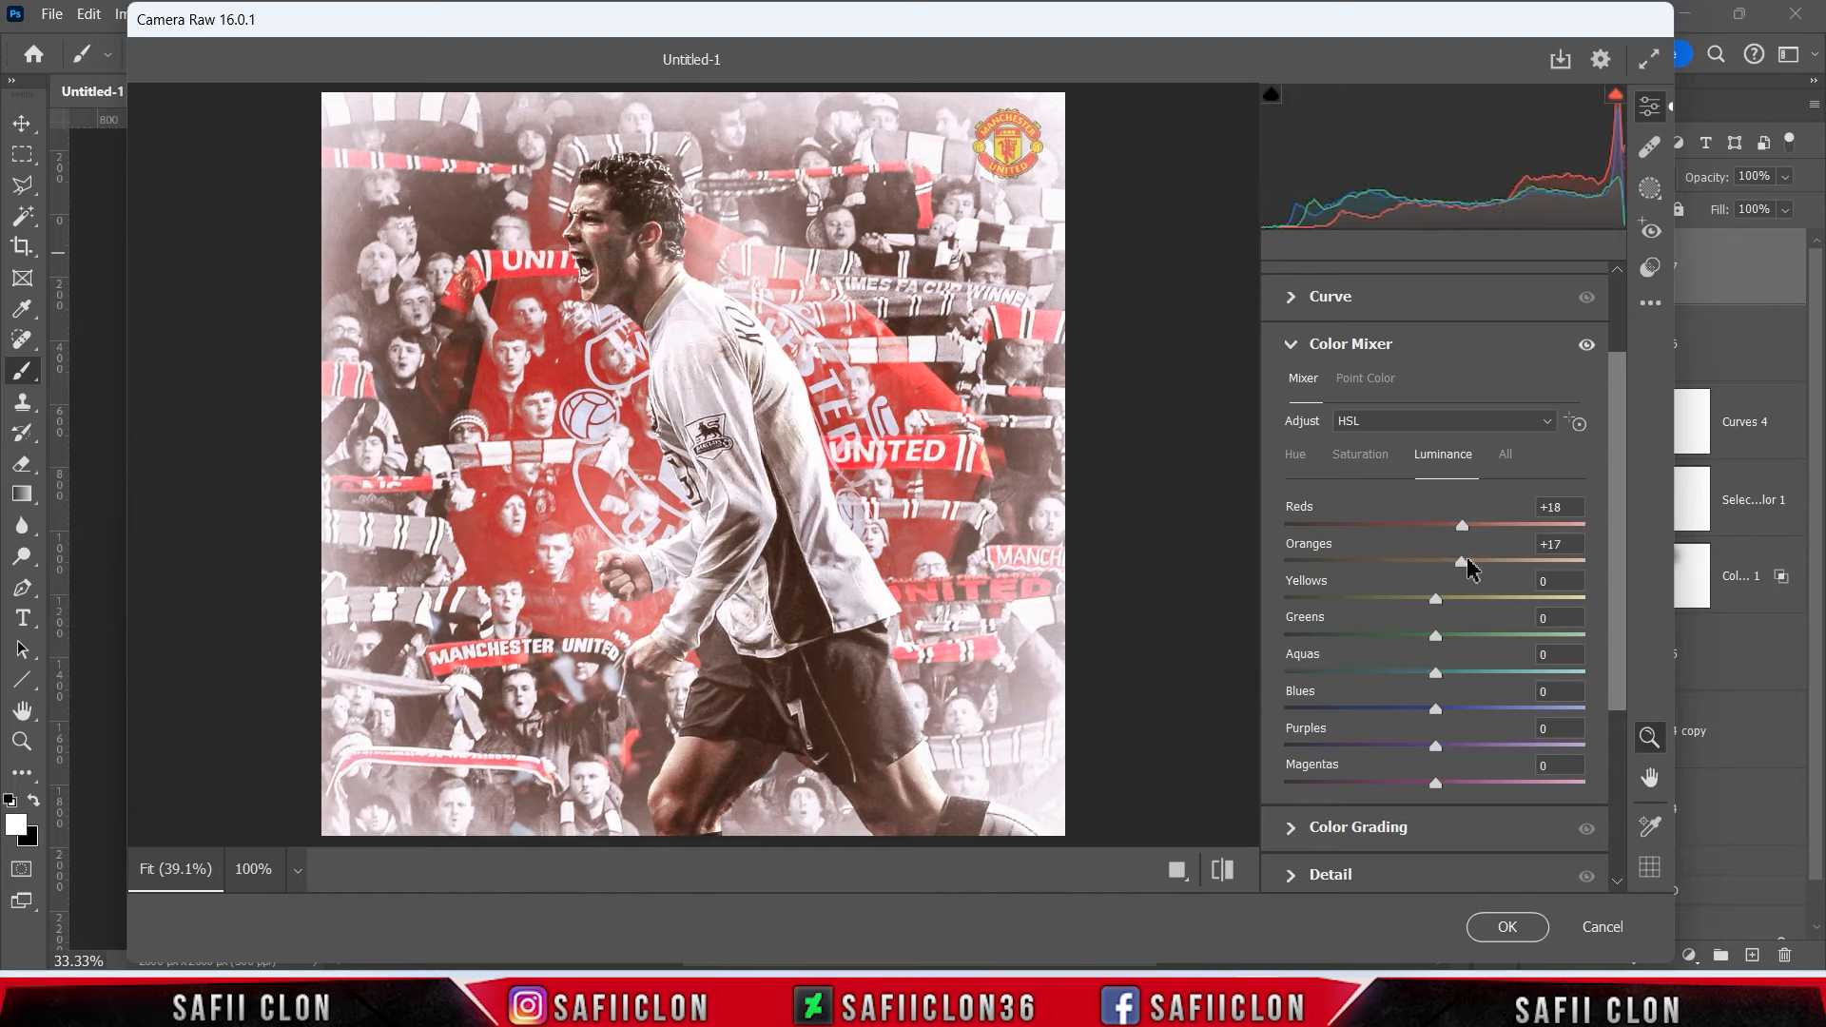
Set the detail adjustments to sharpening 60, noise reduction 11 and color noise reduction 30.
{"action": "left_click_drag", "start_coordinate": [1628, 496], "coordinate": [1620, 675]}
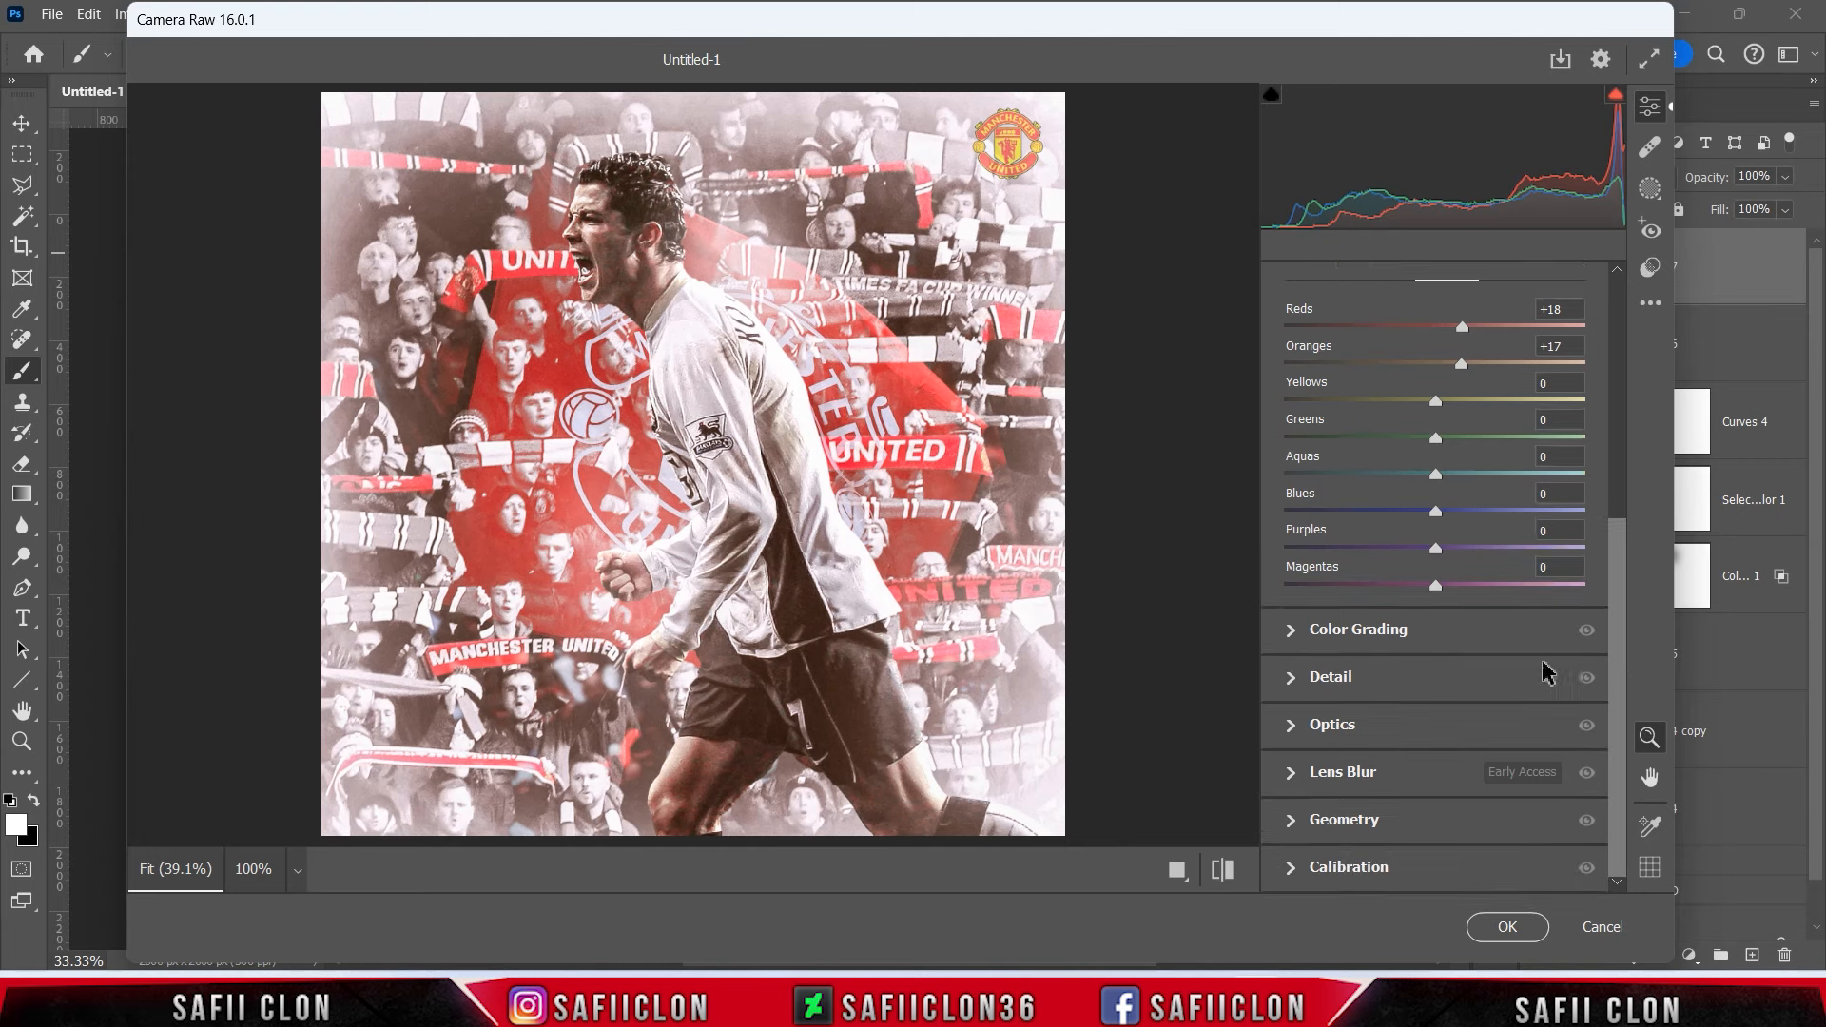
{"action": "left_click", "coordinate": [1331, 677]}
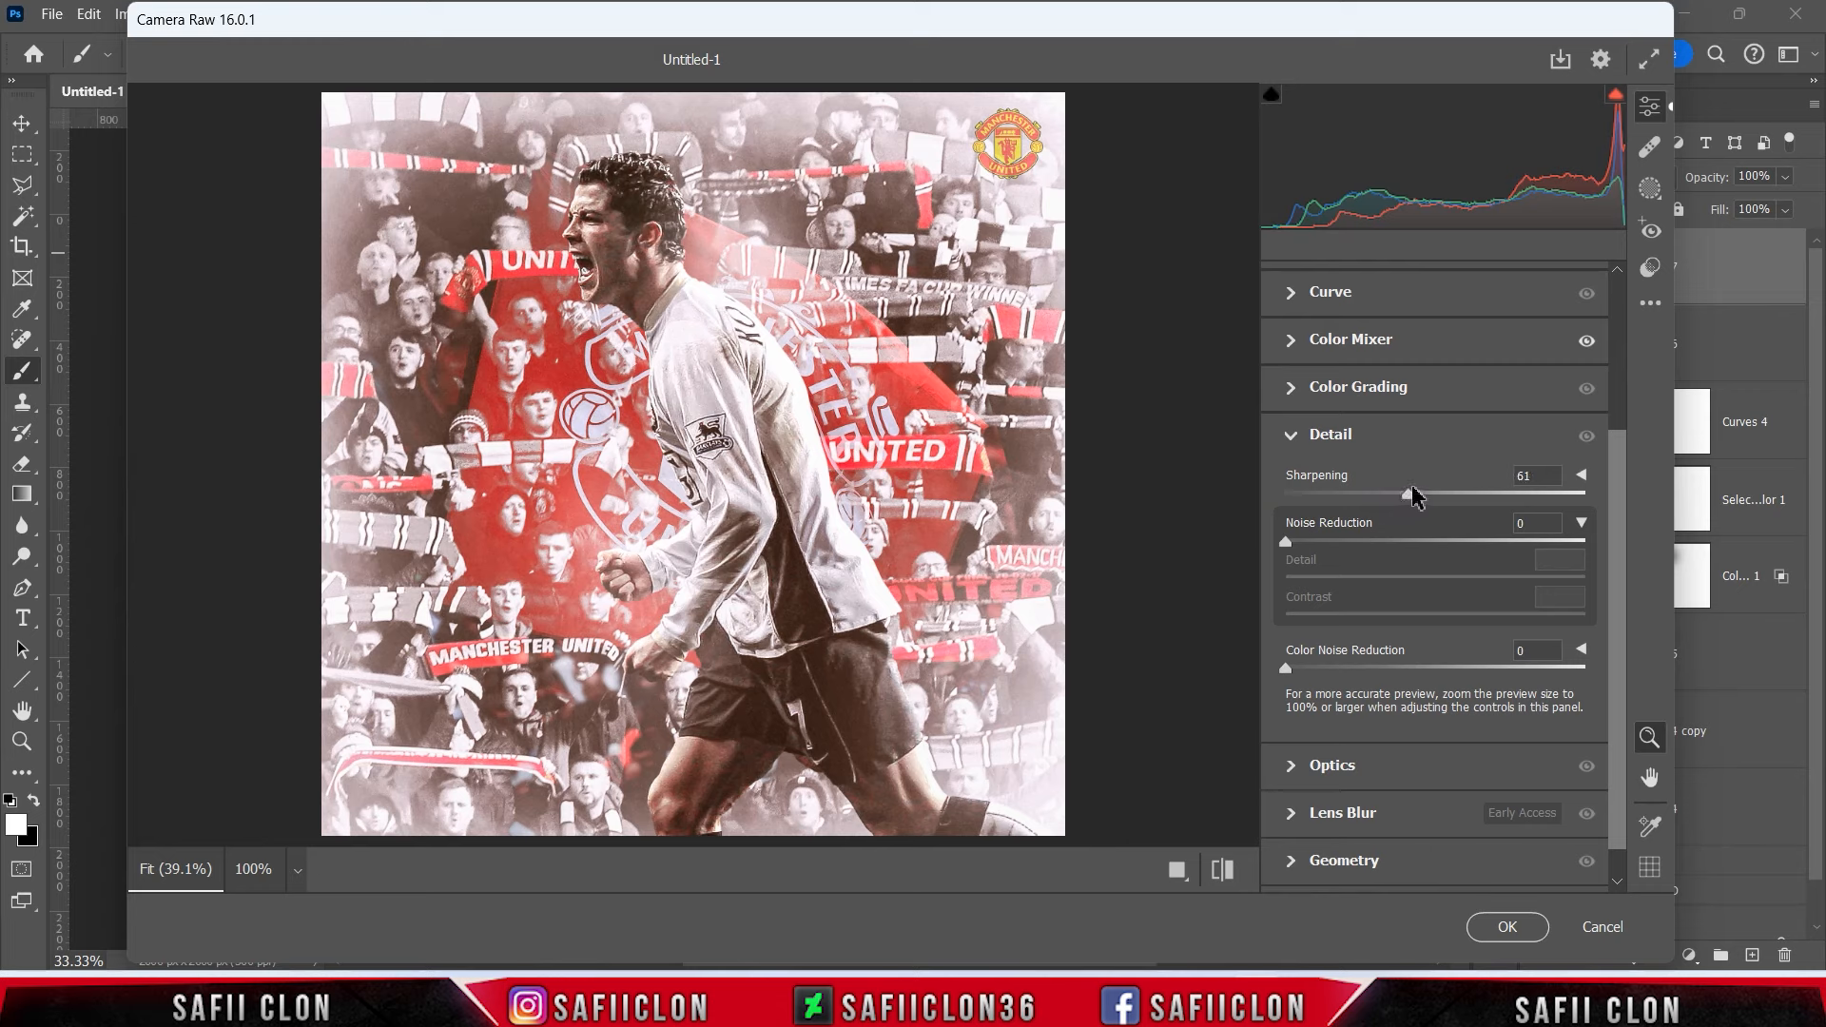
{"action": "left_click_drag", "start_coordinate": [1290, 540], "coordinate": [1312, 538]}
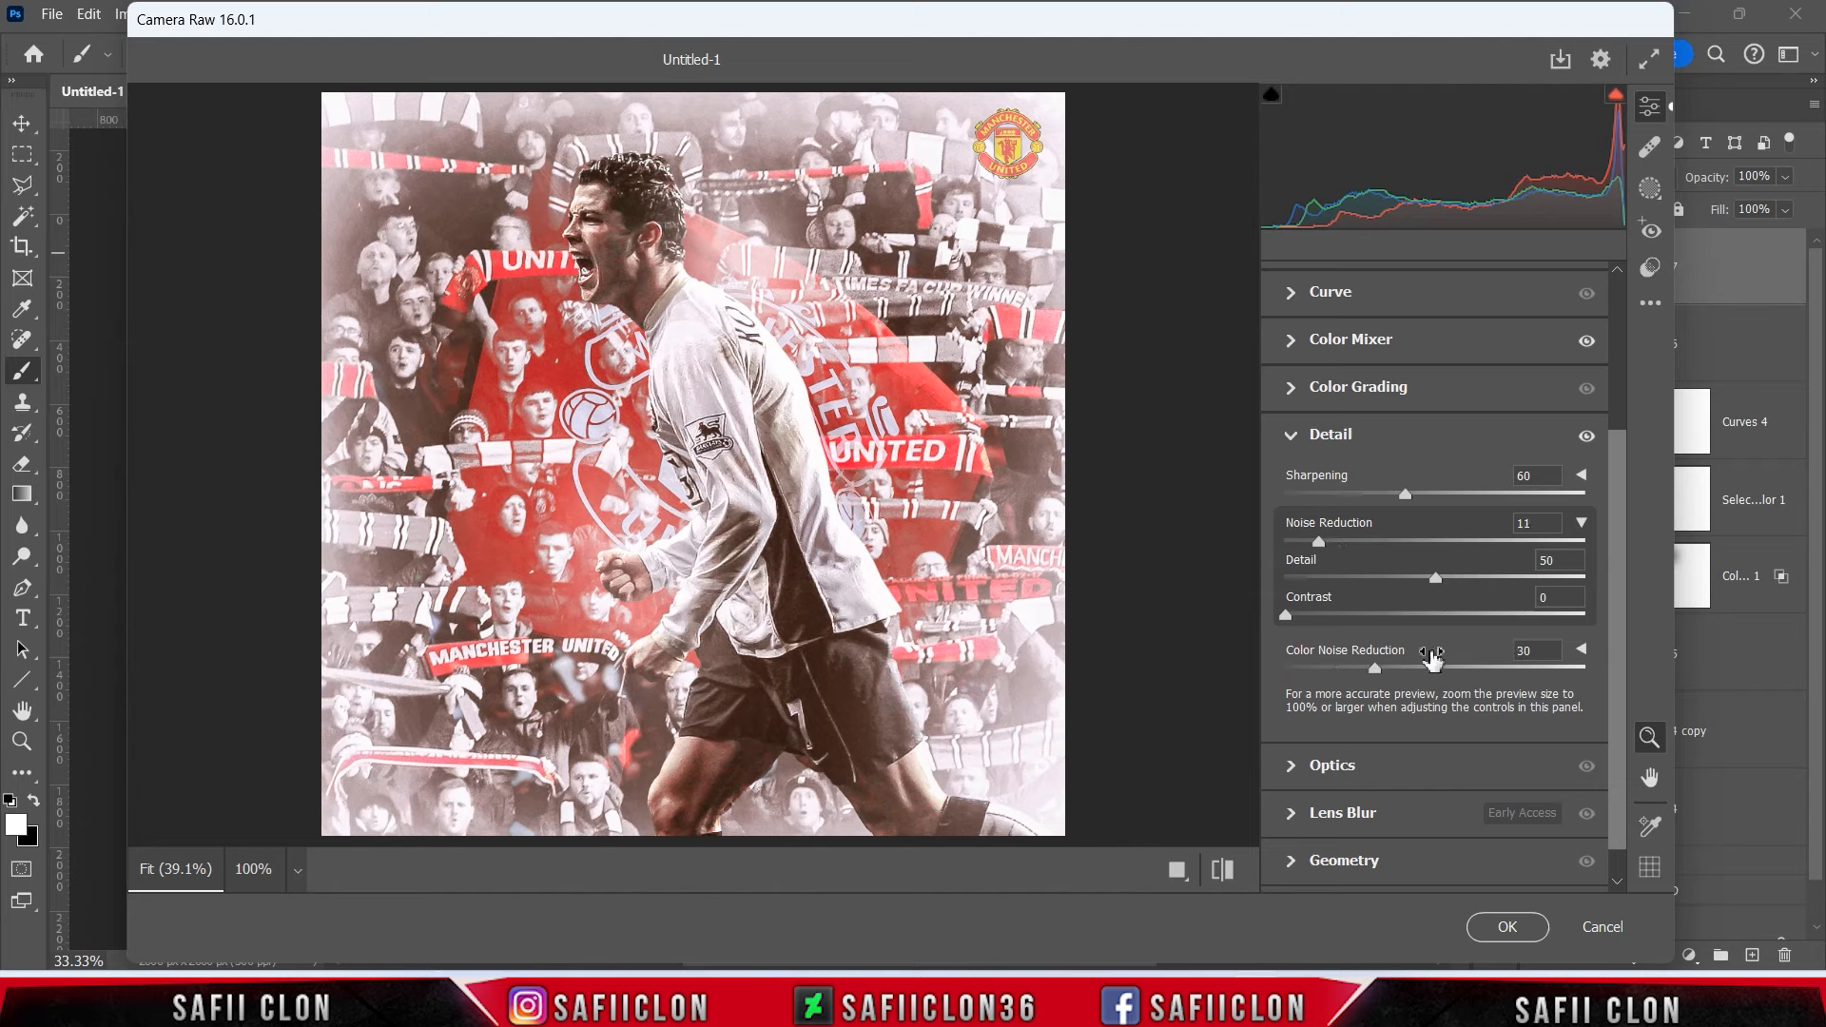
Calibrate the primaries to red hue -10 and saturation -10, green hue -20 and saturation +17, and blue hue +4 and saturation +17.
{"action": "scroll", "coordinate": [1624, 778], "scroll_direction": "down", "scroll_amount": 1}
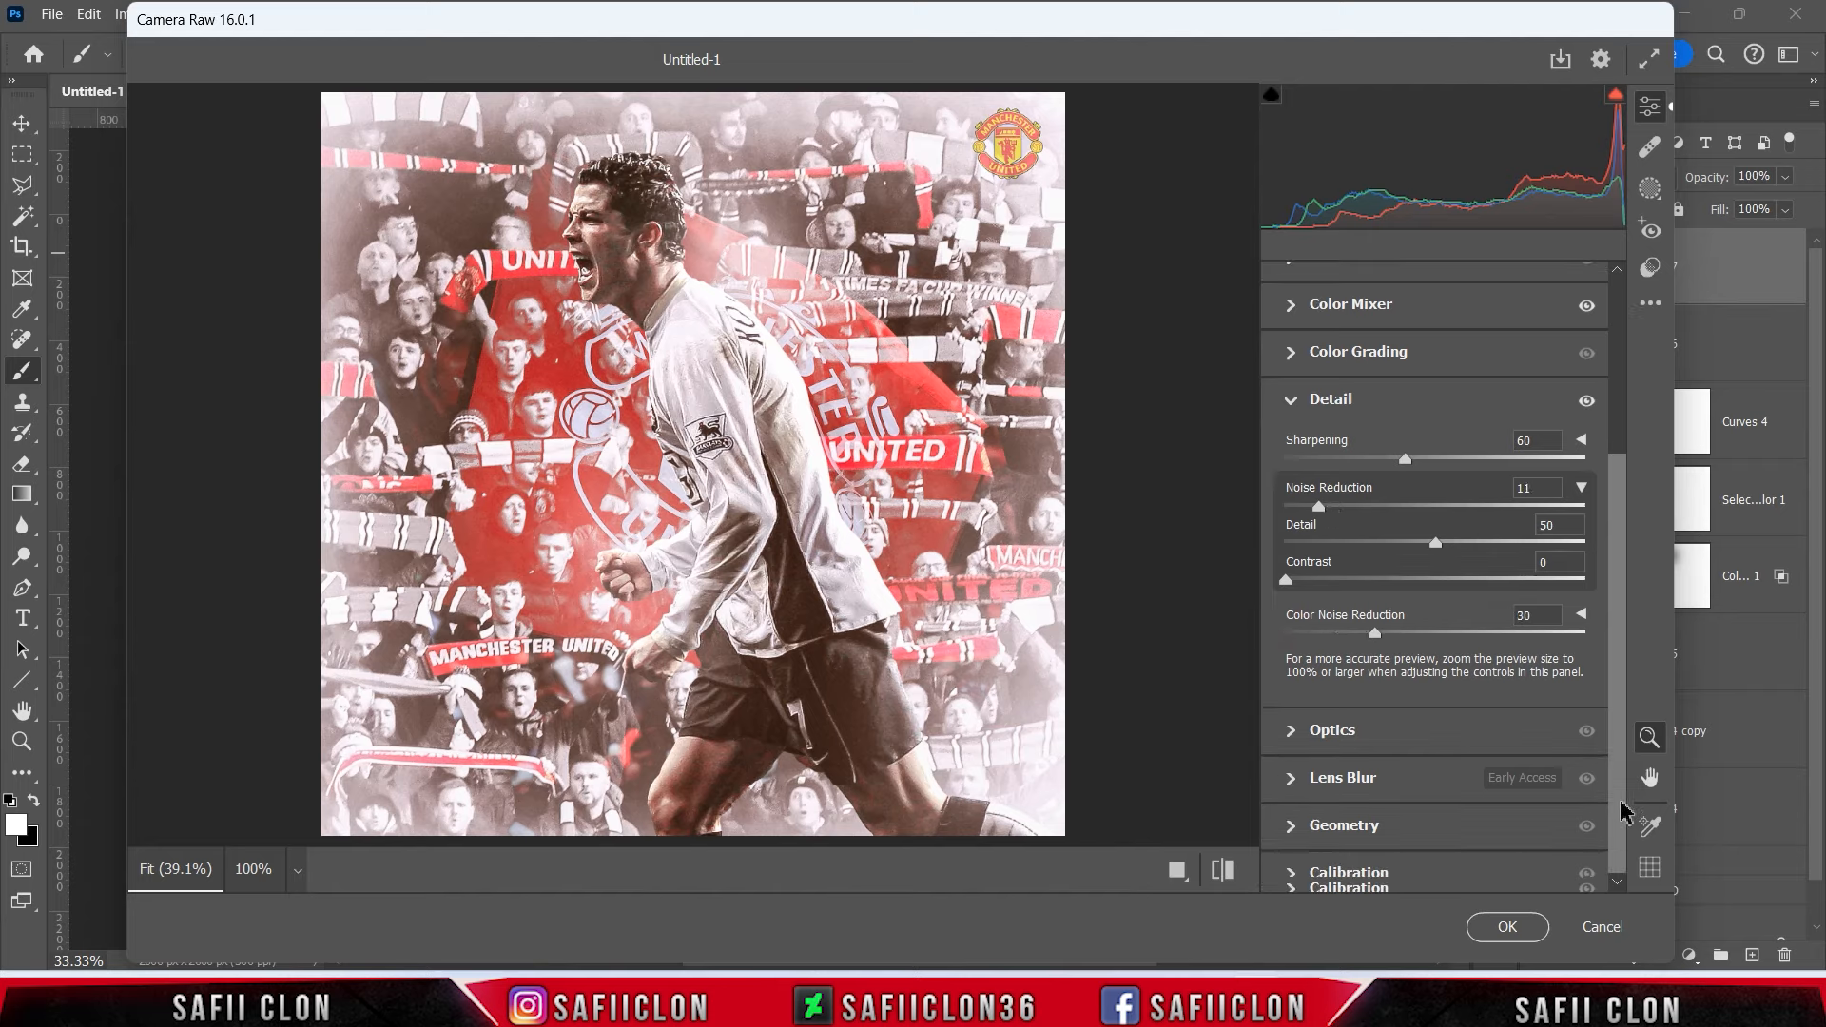
{"action": "left_click", "coordinate": [1389, 867]}
{"action": "left_click_drag", "start_coordinate": [1439, 612], "coordinate": [1422, 652]}
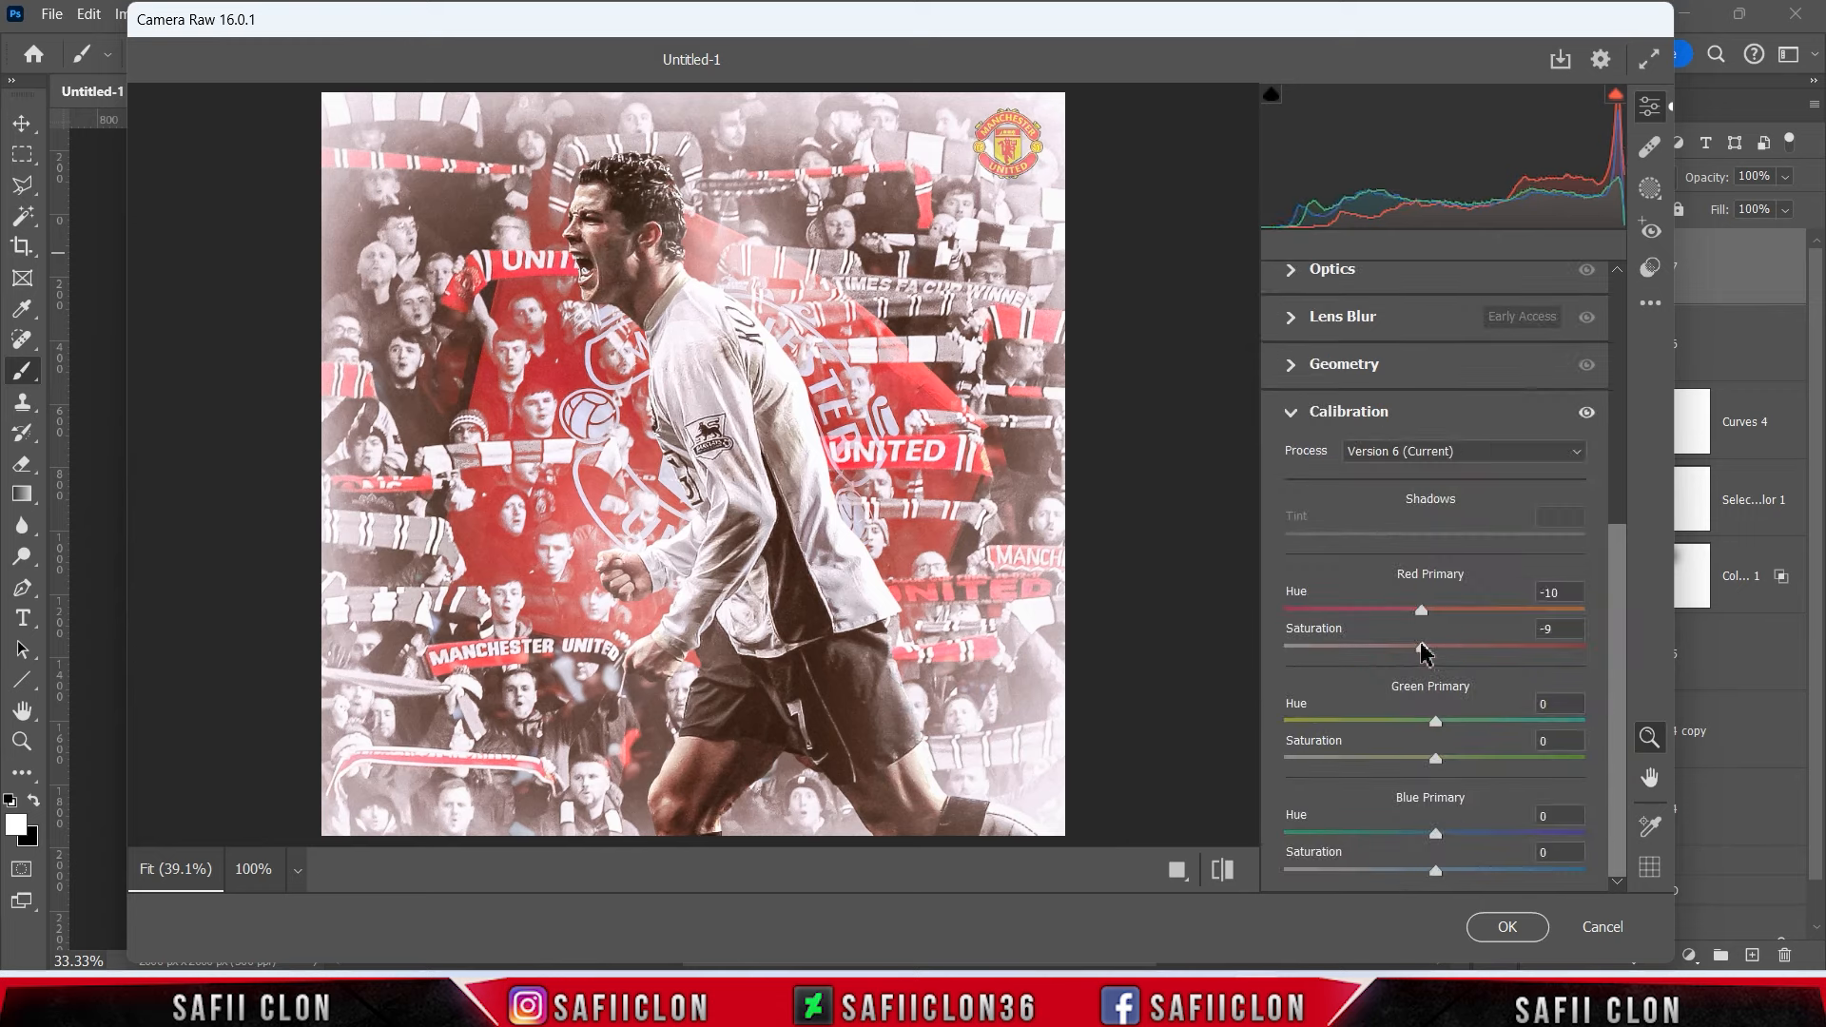
{"action": "mouse_move", "coordinate": [1436, 723]}
{"action": "left_mouse_down"}
{"action": "mouse_move", "coordinate": [1393, 732]}
{"action": "mouse_move", "coordinate": [1417, 732]}
{"action": "left_mouse_up"}
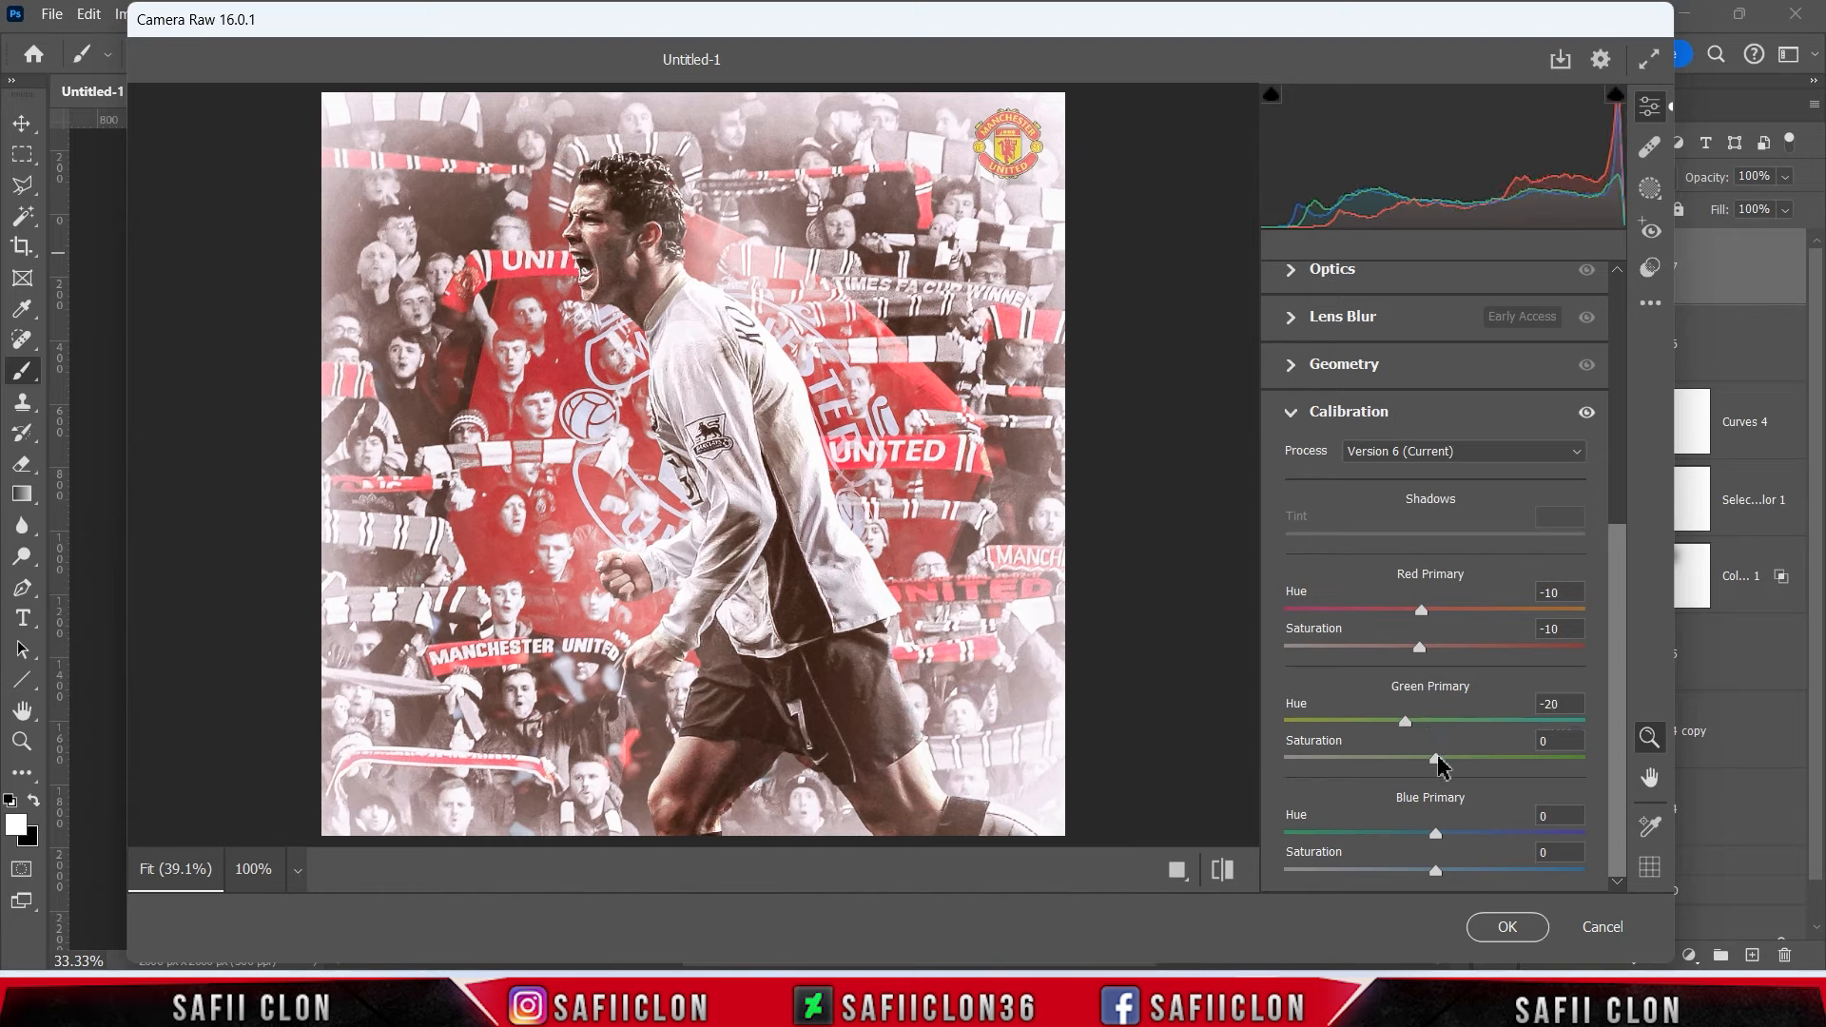
{"action": "left_click_drag", "start_coordinate": [1436, 835], "coordinate": [1448, 833]}
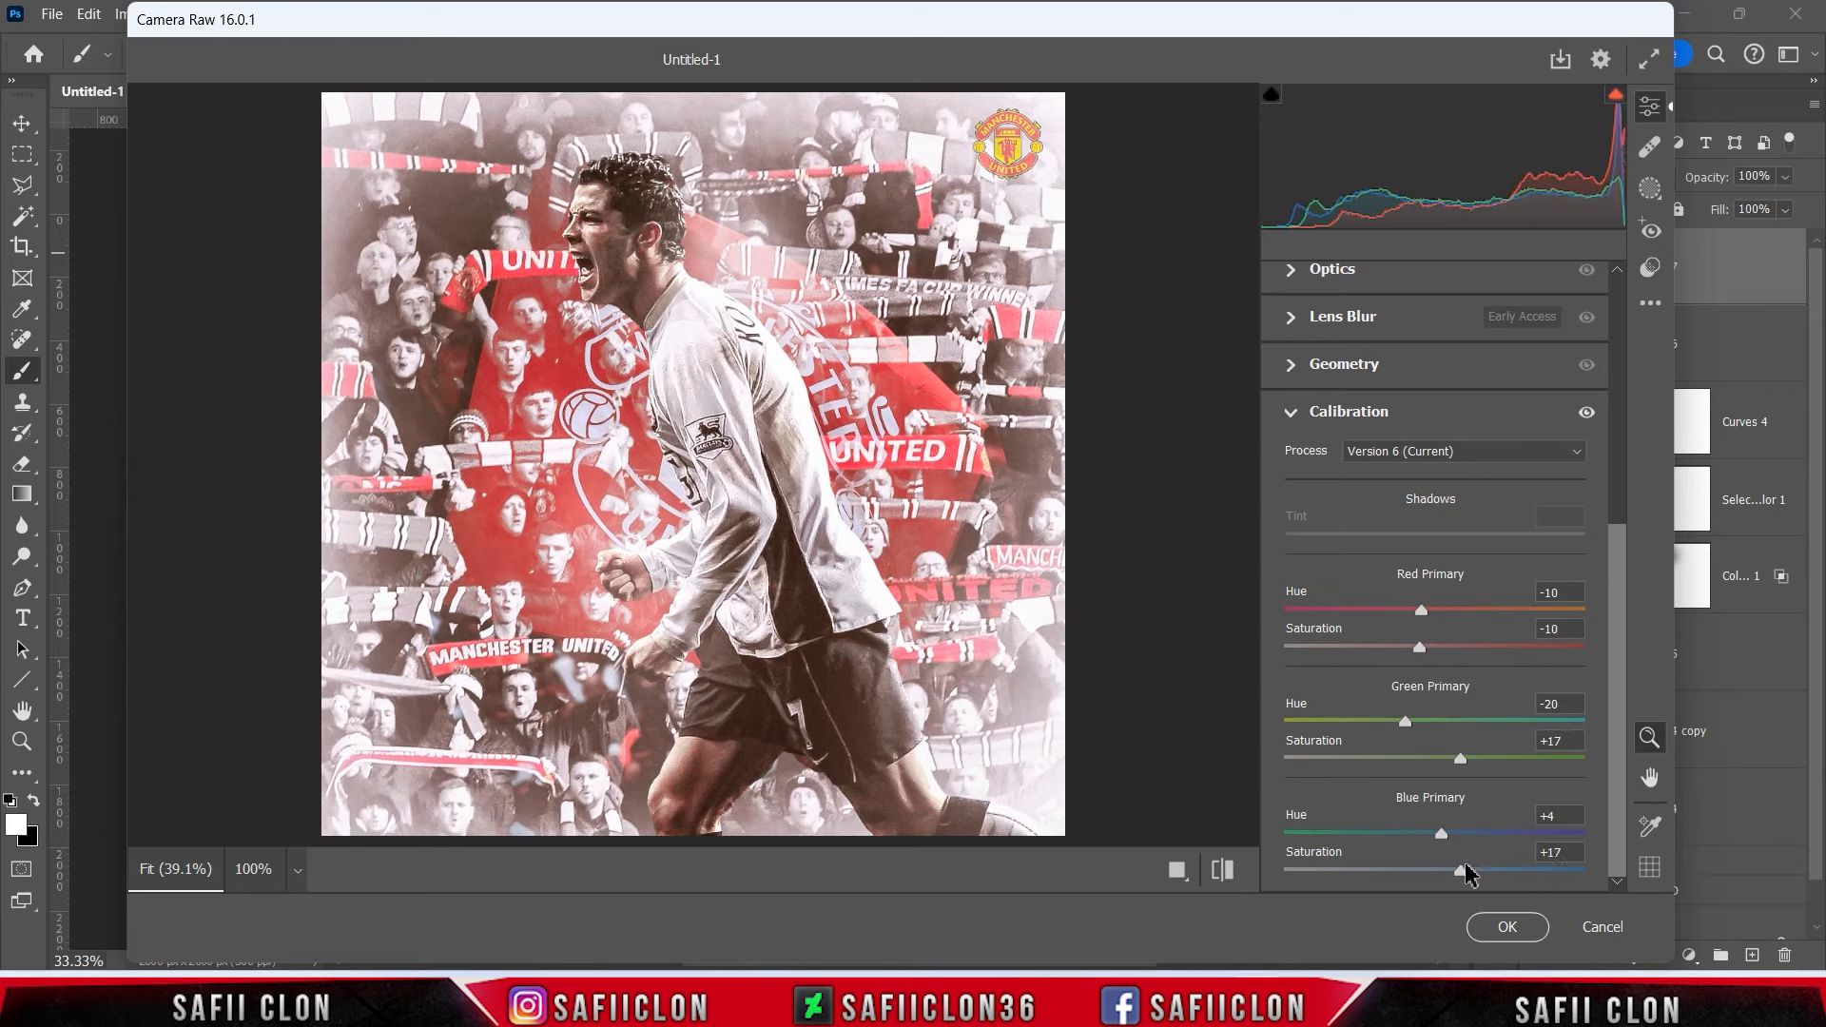
Create a brush mask with an enlarged brush and paint a first dab on the back of the player's head.
{"action": "left_click", "coordinate": [1653, 194]}
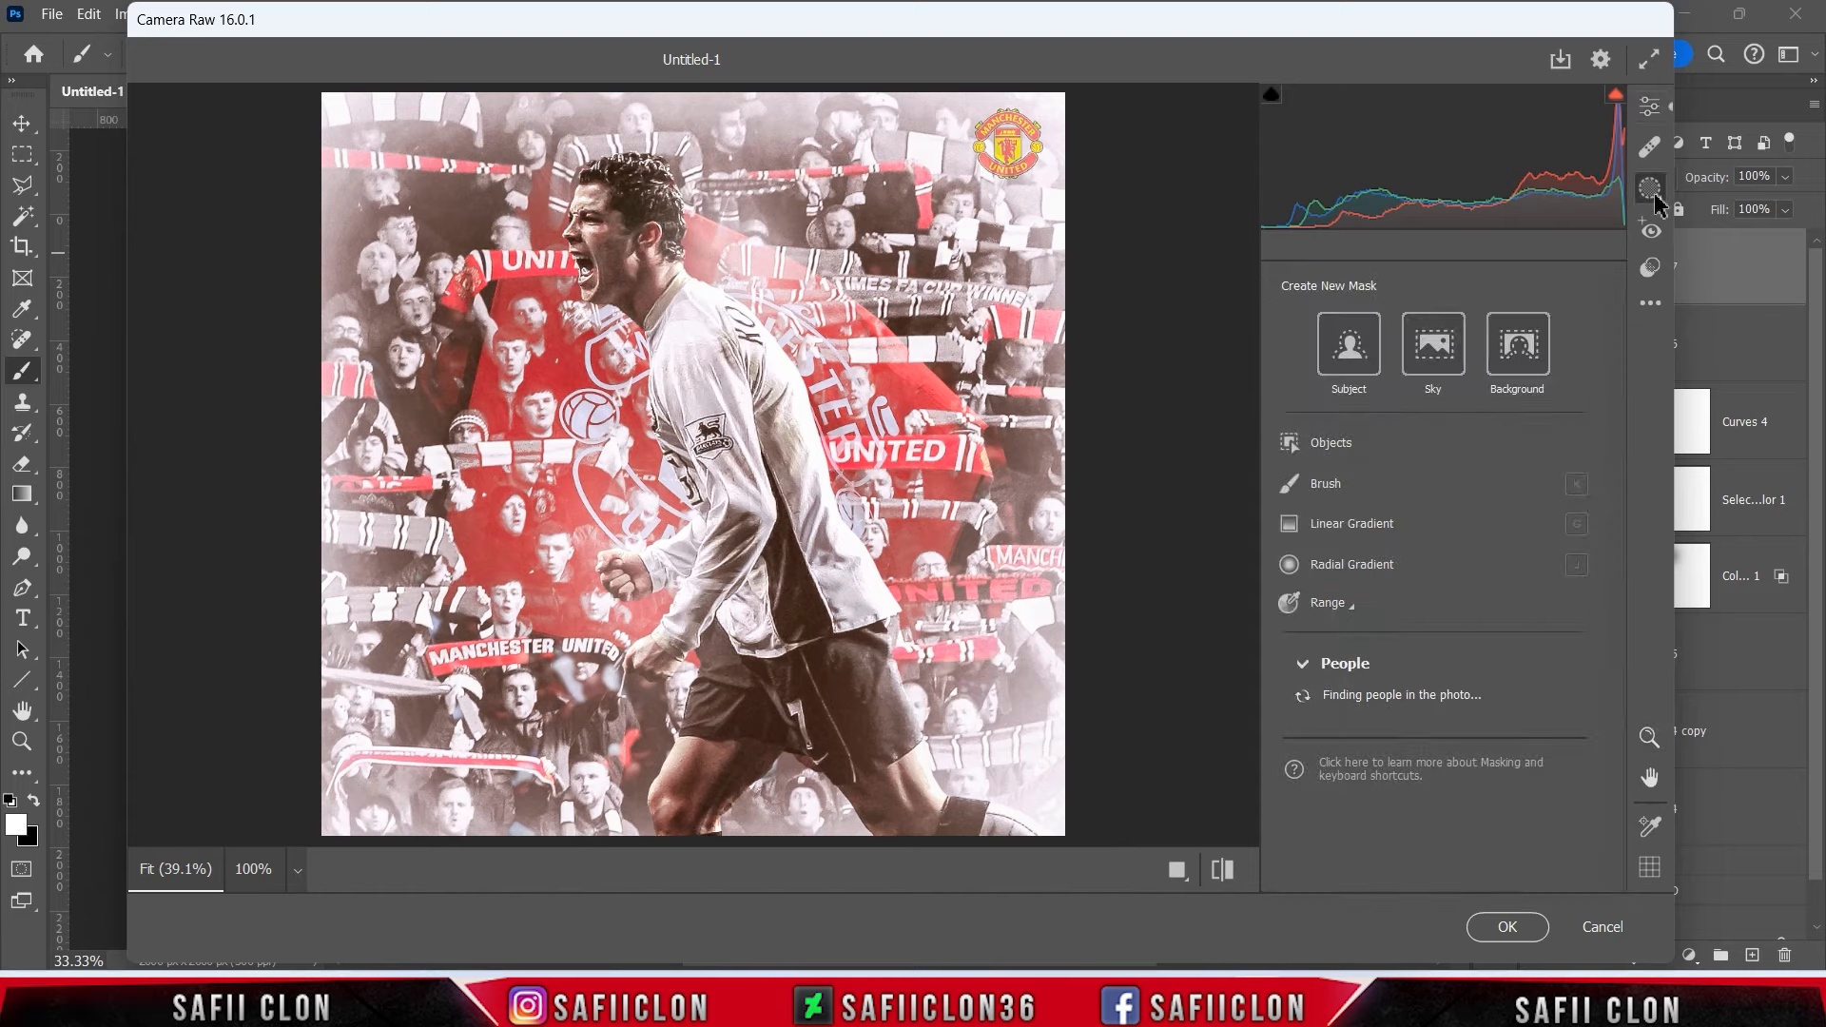
{"action": "left_click", "coordinate": [1432, 485]}
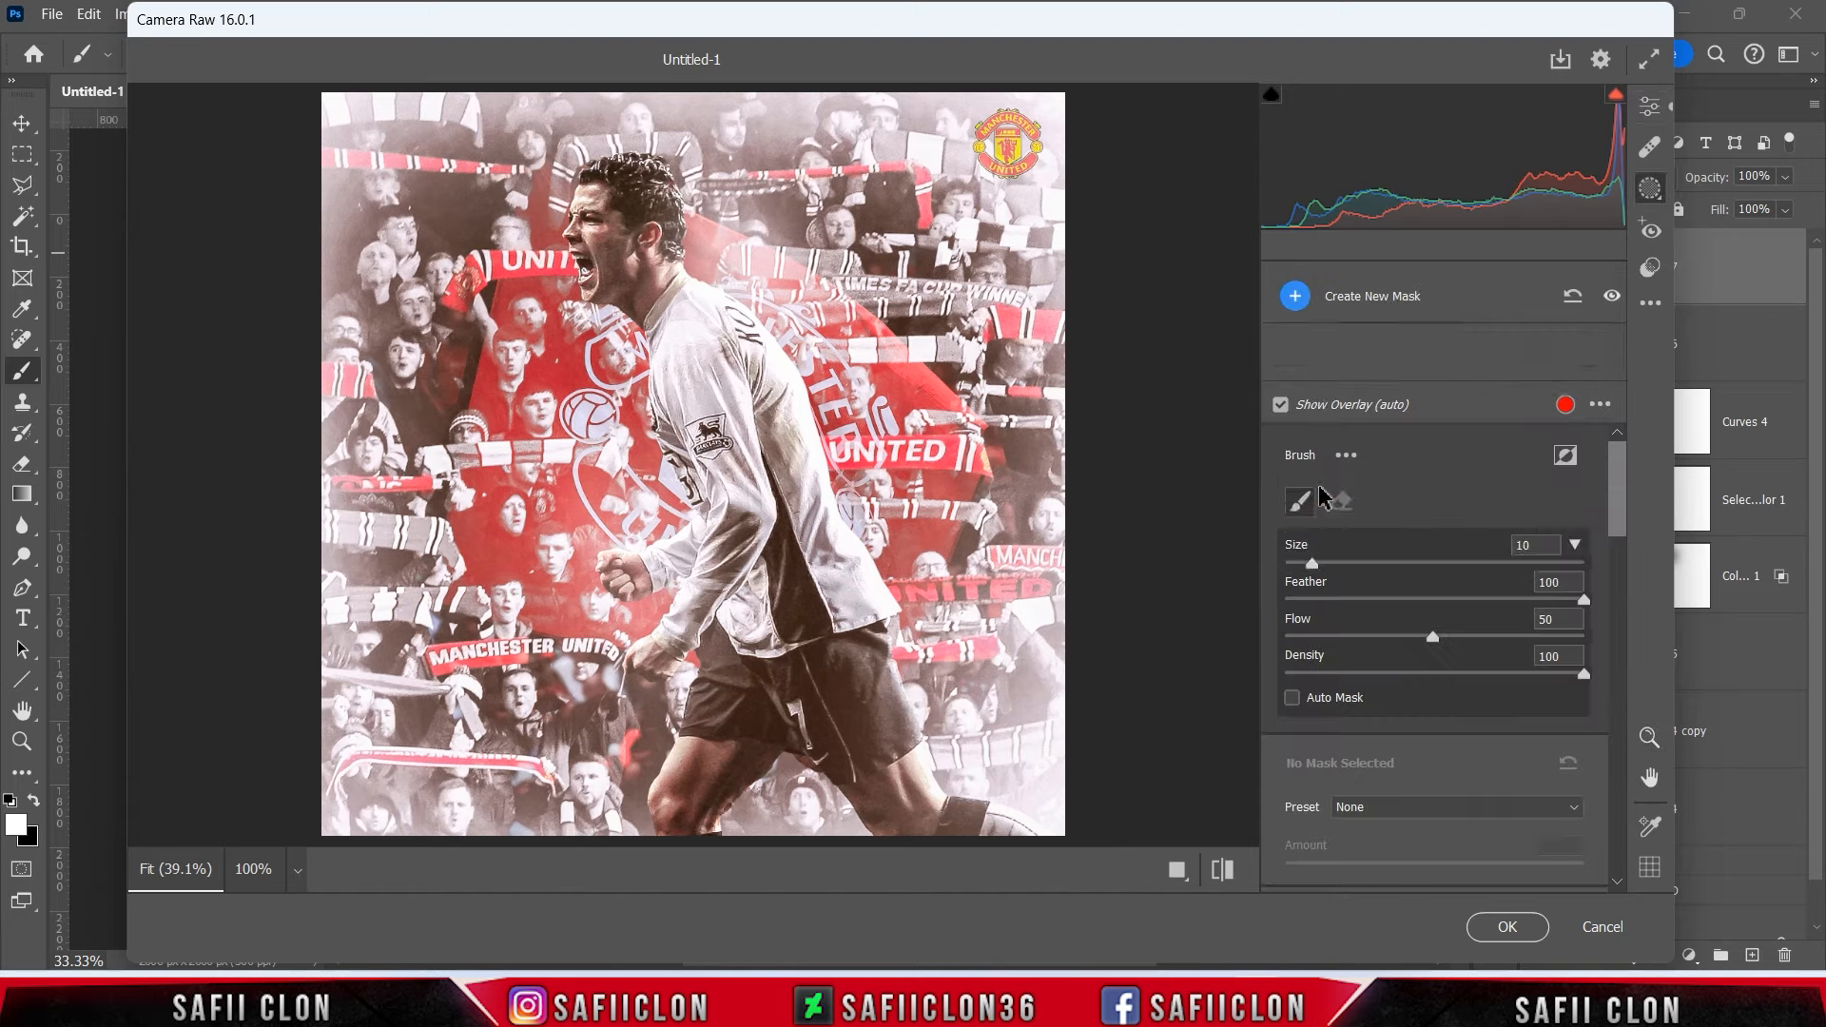
{"action": "key", "text": "]"}
{"action": "key", "text": "]"}
{"action": "key", "text": "]"}
{"action": "key", "text": "]"}
{"action": "key", "text": "]"}
{"action": "key", "text": "]"}
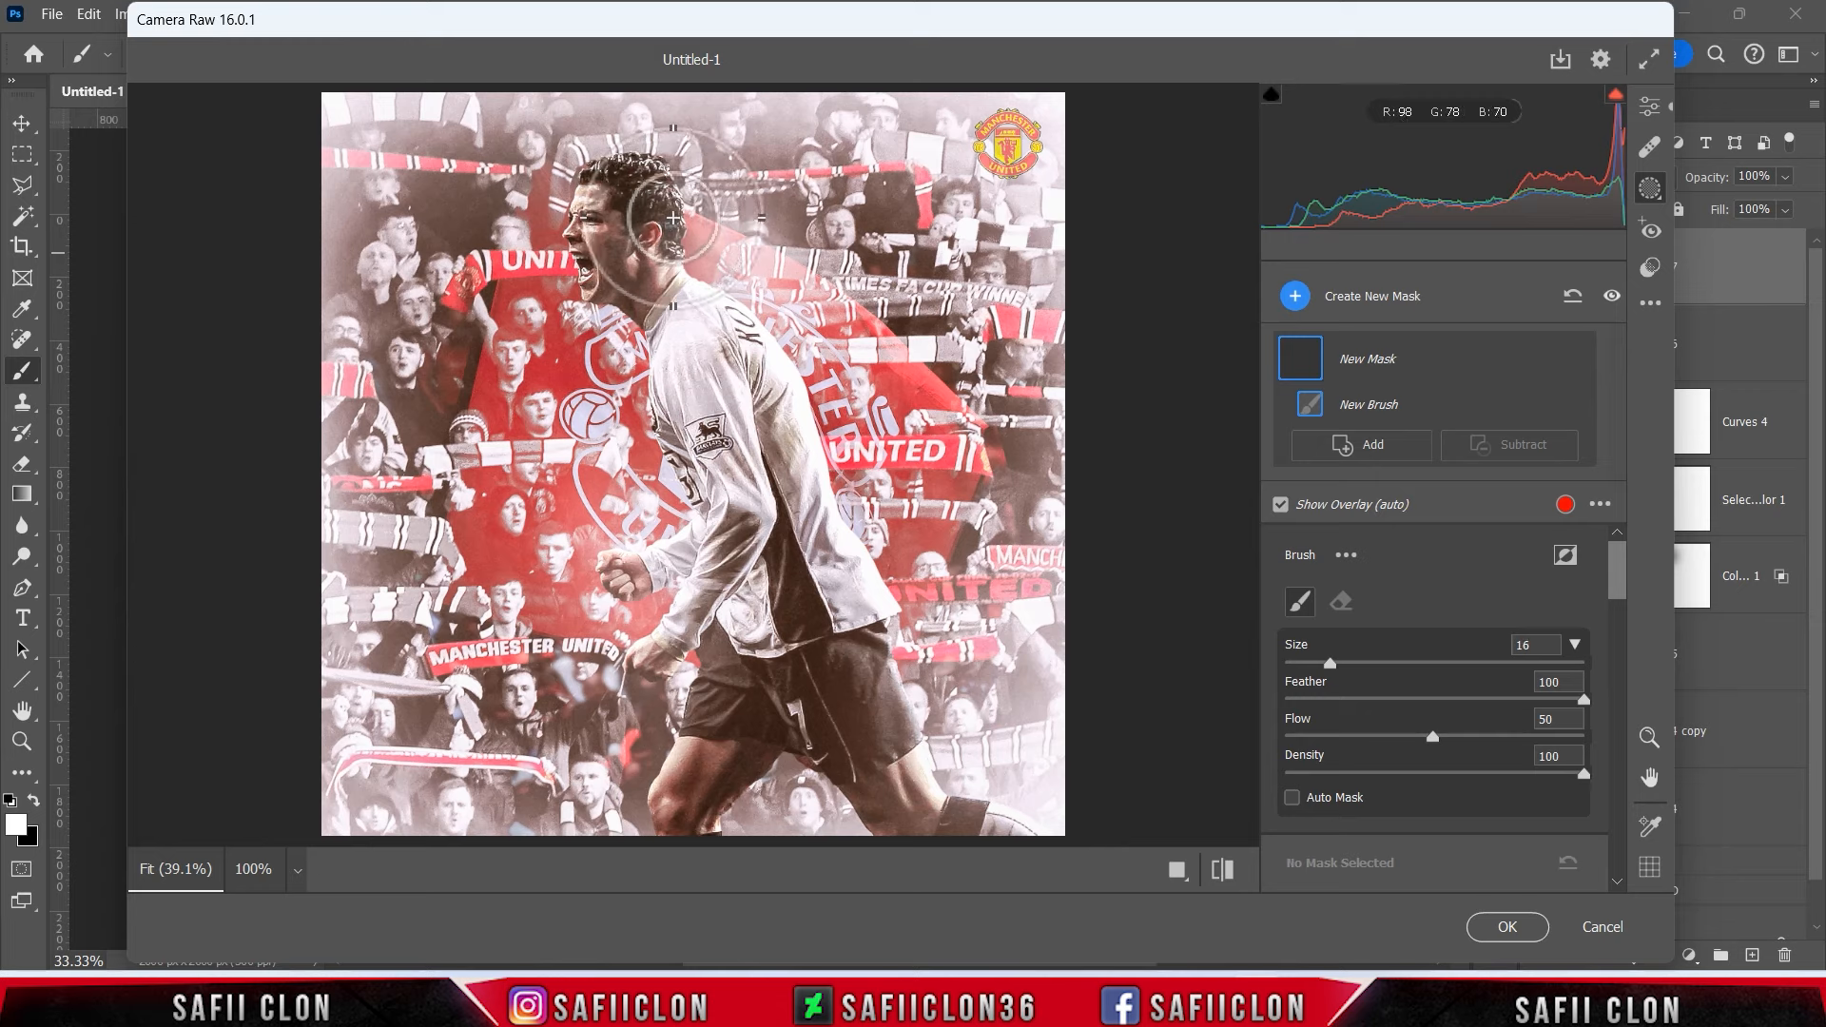
{"action": "left_click", "coordinate": [671, 223]}
Set the brush mask's exposure to +1.95, contrast -8, highlights +5, whites +33 and blacks +10.
{"action": "left_click_drag", "start_coordinate": [1617, 570], "coordinate": [1617, 641]}
{"action": "left_click_drag", "start_coordinate": [1436, 617], "coordinate": [1441, 692]}
{"action": "left_click_drag", "start_coordinate": [1437, 755], "coordinate": [1510, 772]}
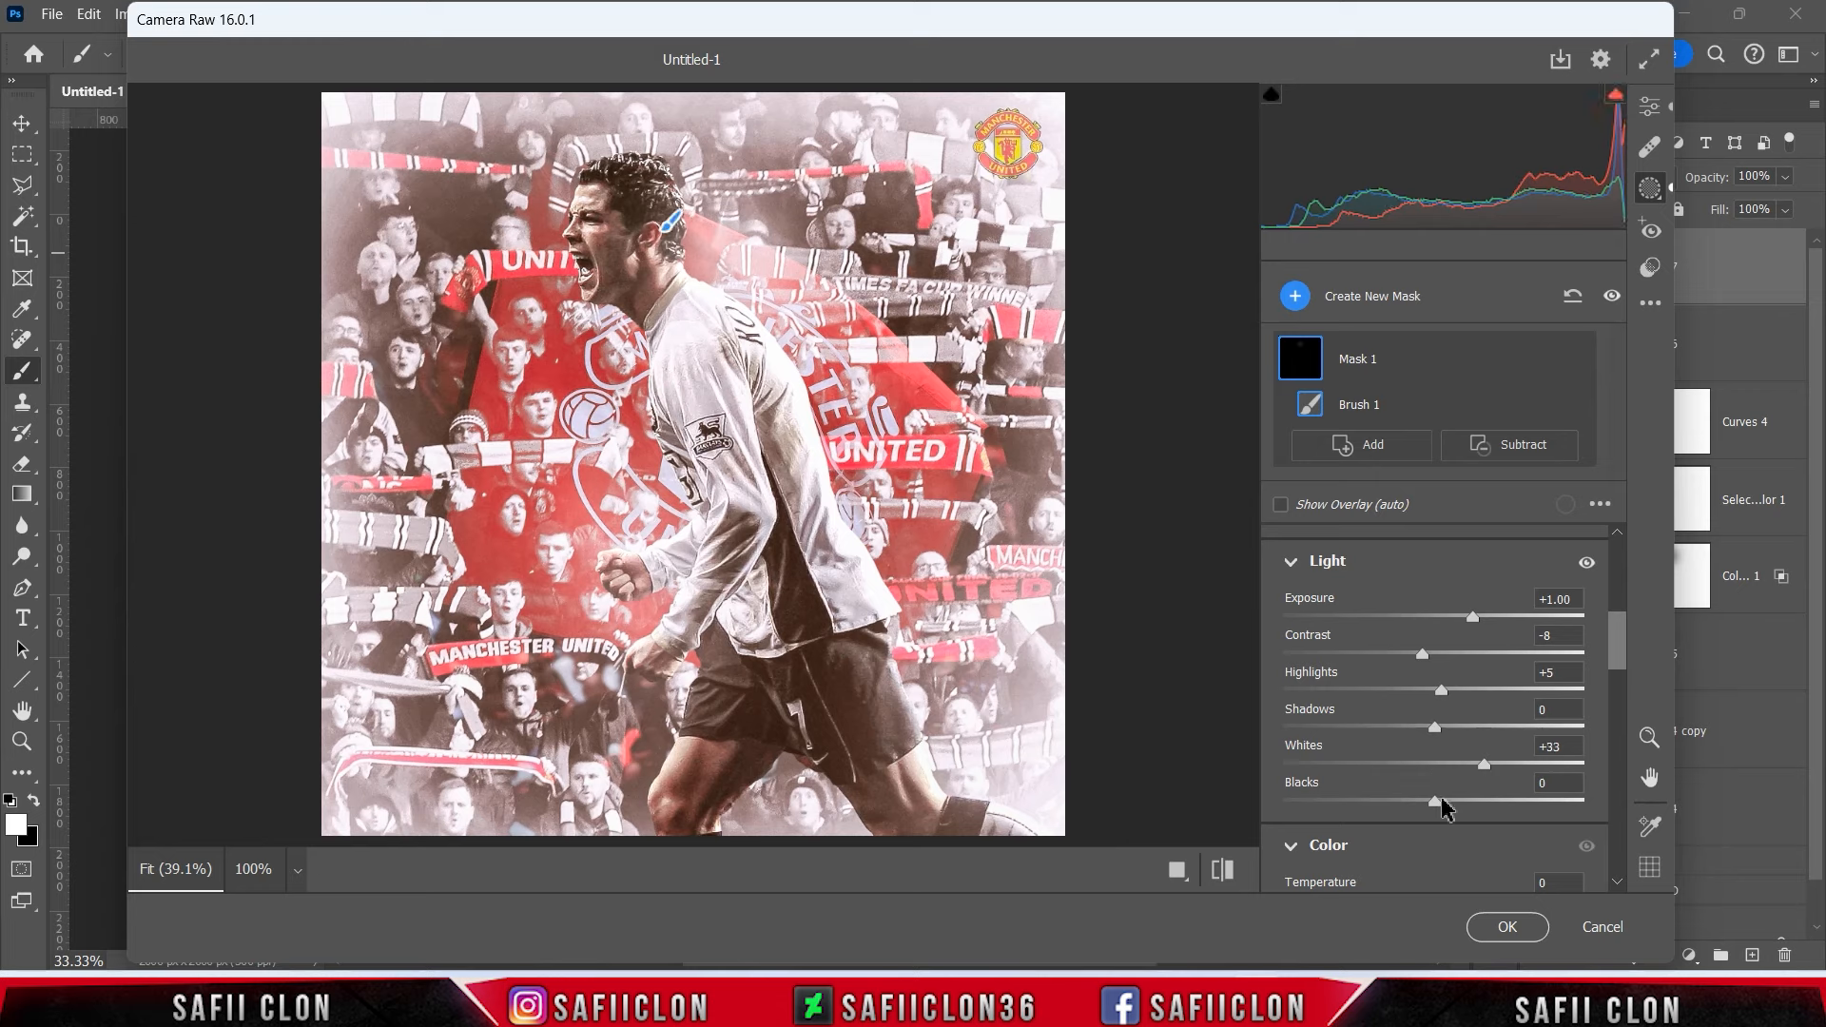
{"action": "left_click_drag", "start_coordinate": [1551, 617], "coordinate": [1531, 618]}
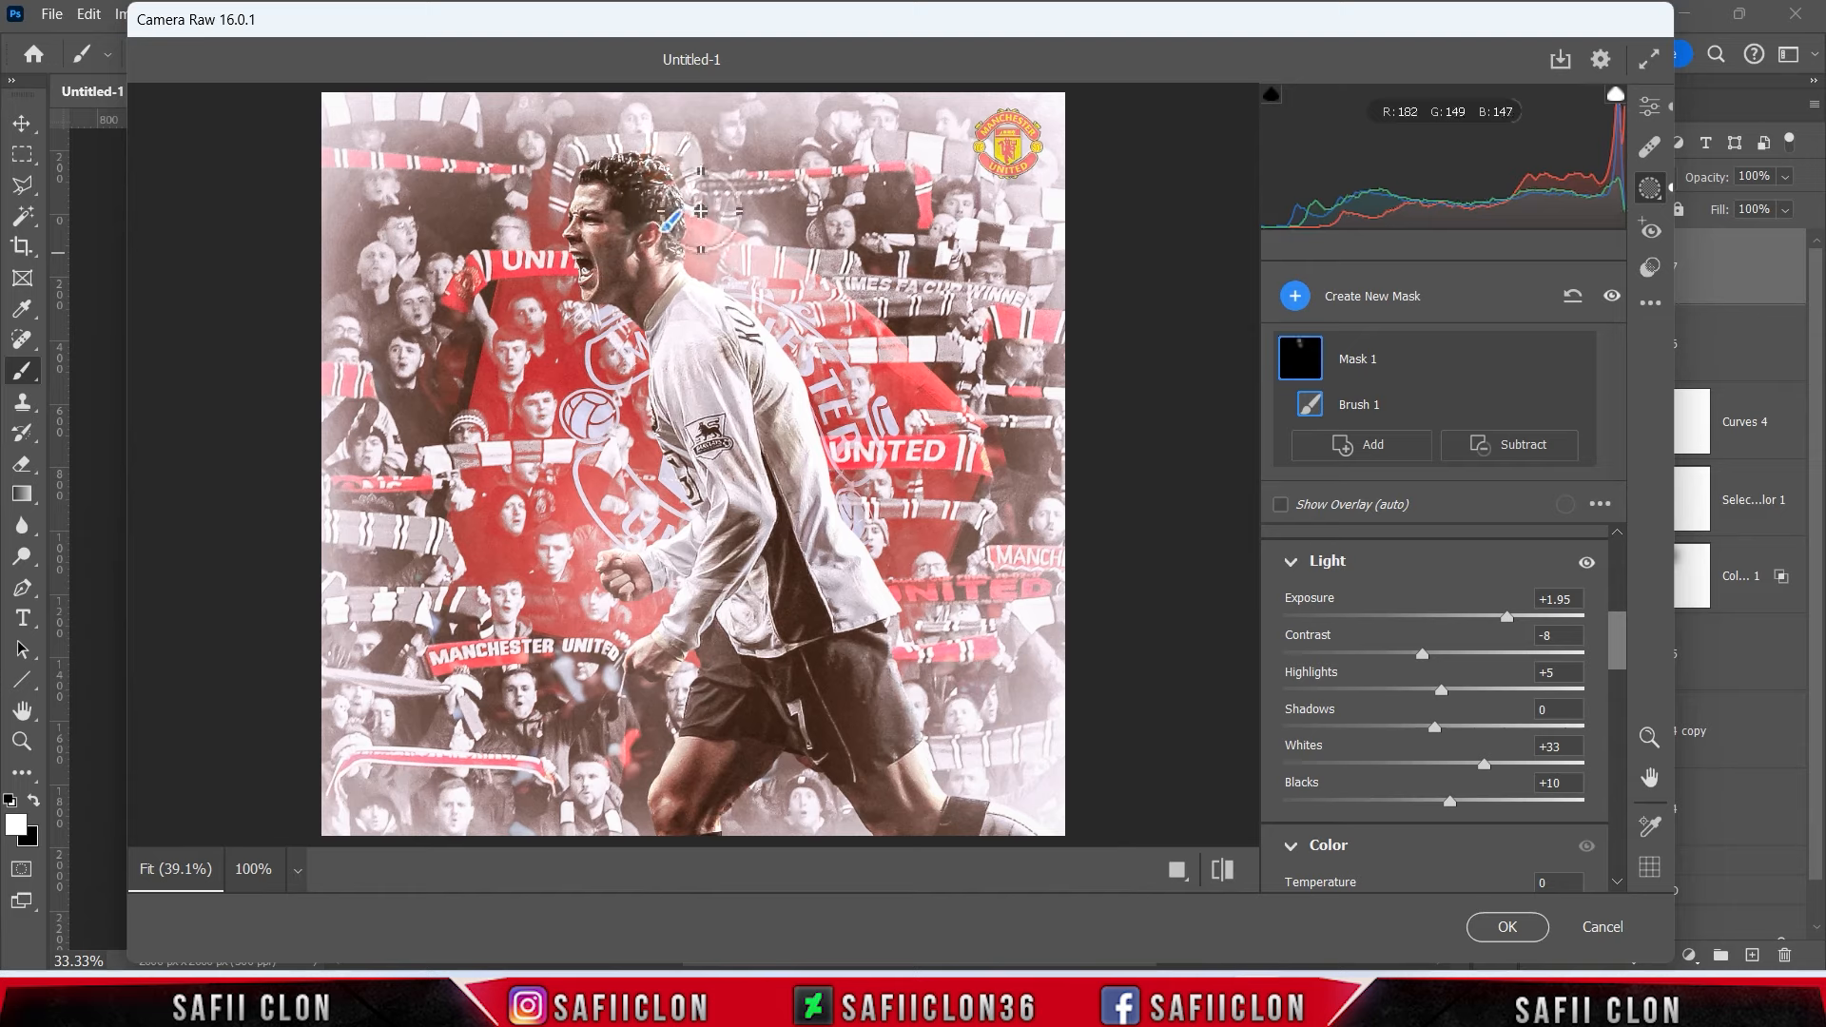
Paint the brightening mask along the player's back, shorts, legs and foot, varying the brush size.
{"action": "key", "text": "bracketright"}
{"action": "key", "text": "bracketright"}
{"action": "key", "text": "bracketright"}
{"action": "key", "text": "bracketright"}
{"action": "key", "text": "bracketright"}
{"action": "key", "text": "bracketright"}
{"action": "left_click_drag", "start_coordinate": [856, 480], "coordinate": [932, 571]}
{"action": "key", "text": "bracketright"}
{"action": "key", "text": "bracketright"}
{"action": "key", "text": "bracketright"}
{"action": "key", "text": "bracketleft"}
{"action": "key", "text": "bracketleft"}
{"action": "key", "text": "bracketleft"}
{"action": "mouse_move", "coordinate": [913, 743]}
{"action": "left_mouse_down"}
{"action": "mouse_move", "coordinate": [1042, 828]}
{"action": "mouse_move", "coordinate": [945, 808]}
{"action": "mouse_move", "coordinate": [878, 680]}
{"action": "left_mouse_up"}
{"action": "key", "text": "bracketright"}
{"action": "mouse_move", "coordinate": [668, 791]}
{"action": "left_mouse_down"}
{"action": "mouse_move", "coordinate": [750, 827]}
{"action": "mouse_move", "coordinate": [740, 854]}
{"action": "left_mouse_up"}
{"action": "key", "text": "bracketleft"}
{"action": "key", "text": "bracketleft"}
{"action": "key", "text": "bracketleft"}
{"action": "key", "text": "bracketleft"}
{"action": "left_click_drag", "start_coordinate": [1026, 827], "coordinate": [1027, 825]}
{"action": "key", "text": "bracketright"}
{"action": "key", "text": "bracketright"}
{"action": "key", "text": "bracketright"}
{"action": "key", "text": "bracketright"}
{"action": "key", "text": "bracketright"}
{"action": "key", "text": "bracketleft"}
{"action": "key", "text": "bracketleft"}
{"action": "key", "text": "bracketleft"}
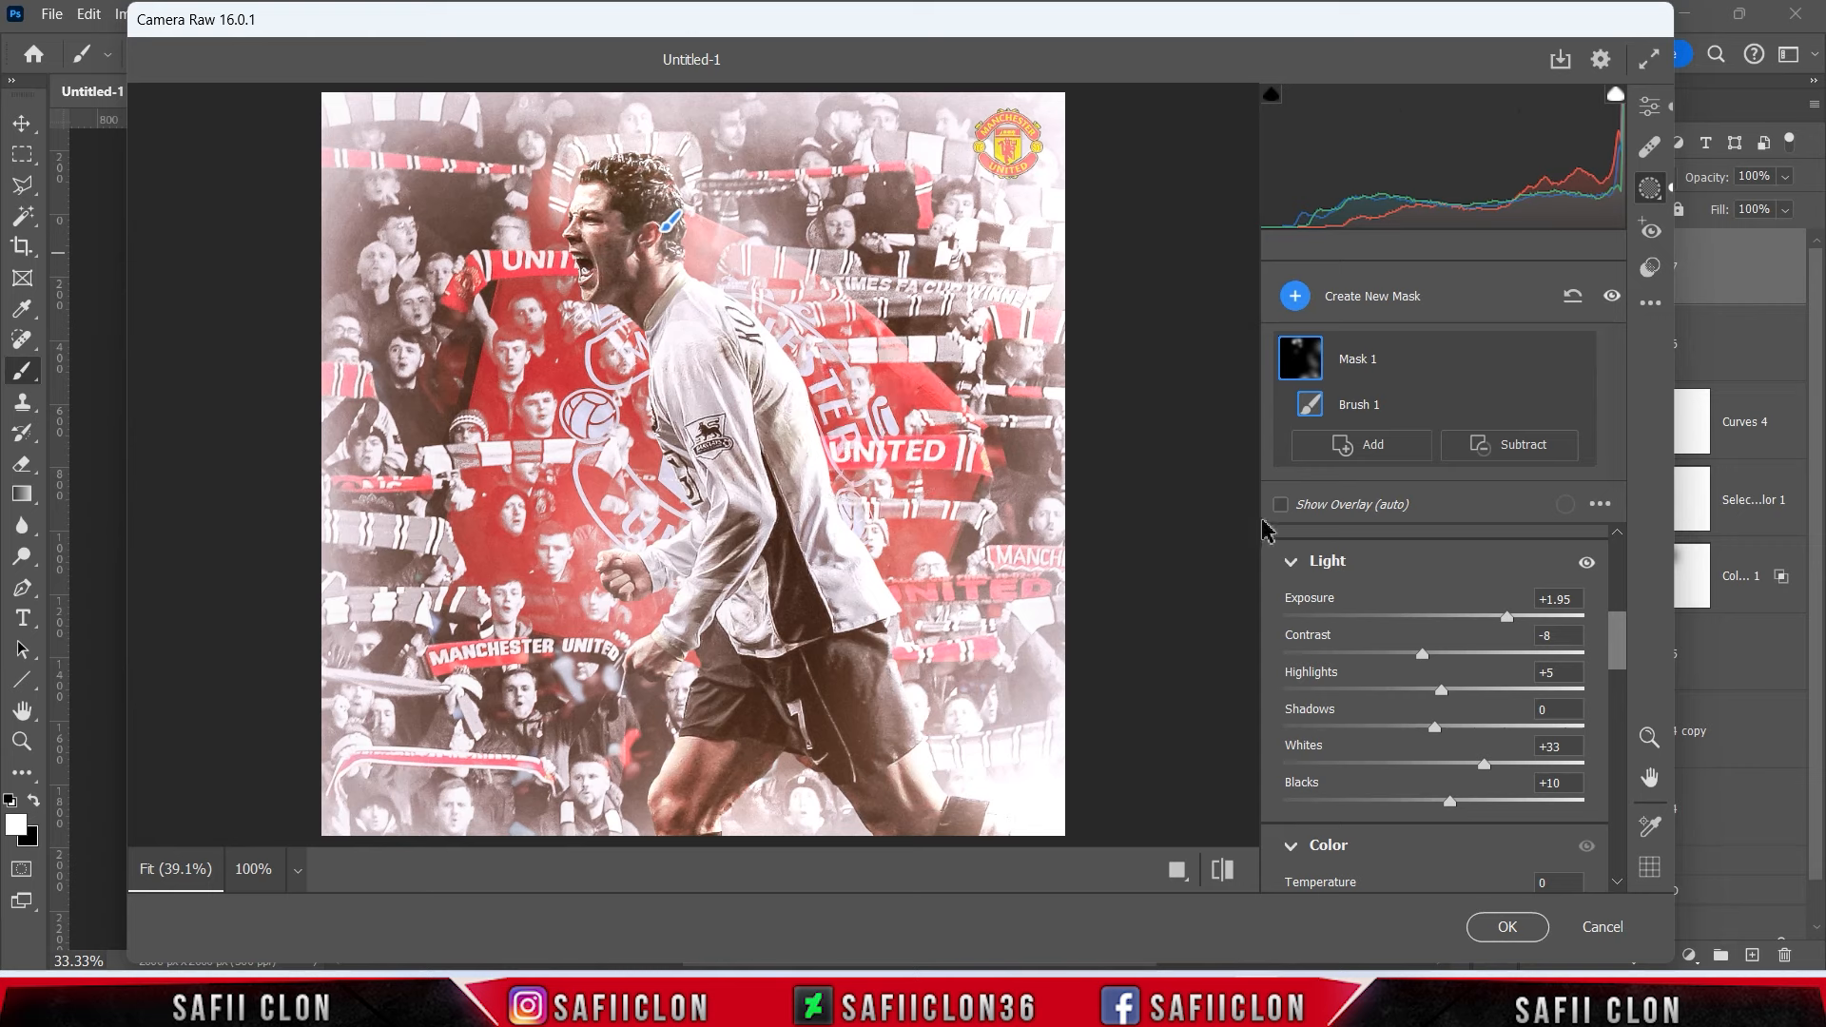
Add a radial gradient mask and shape it into a tilted ellipse covering the player from head to legs.
{"action": "left_click", "coordinate": [1294, 296]}
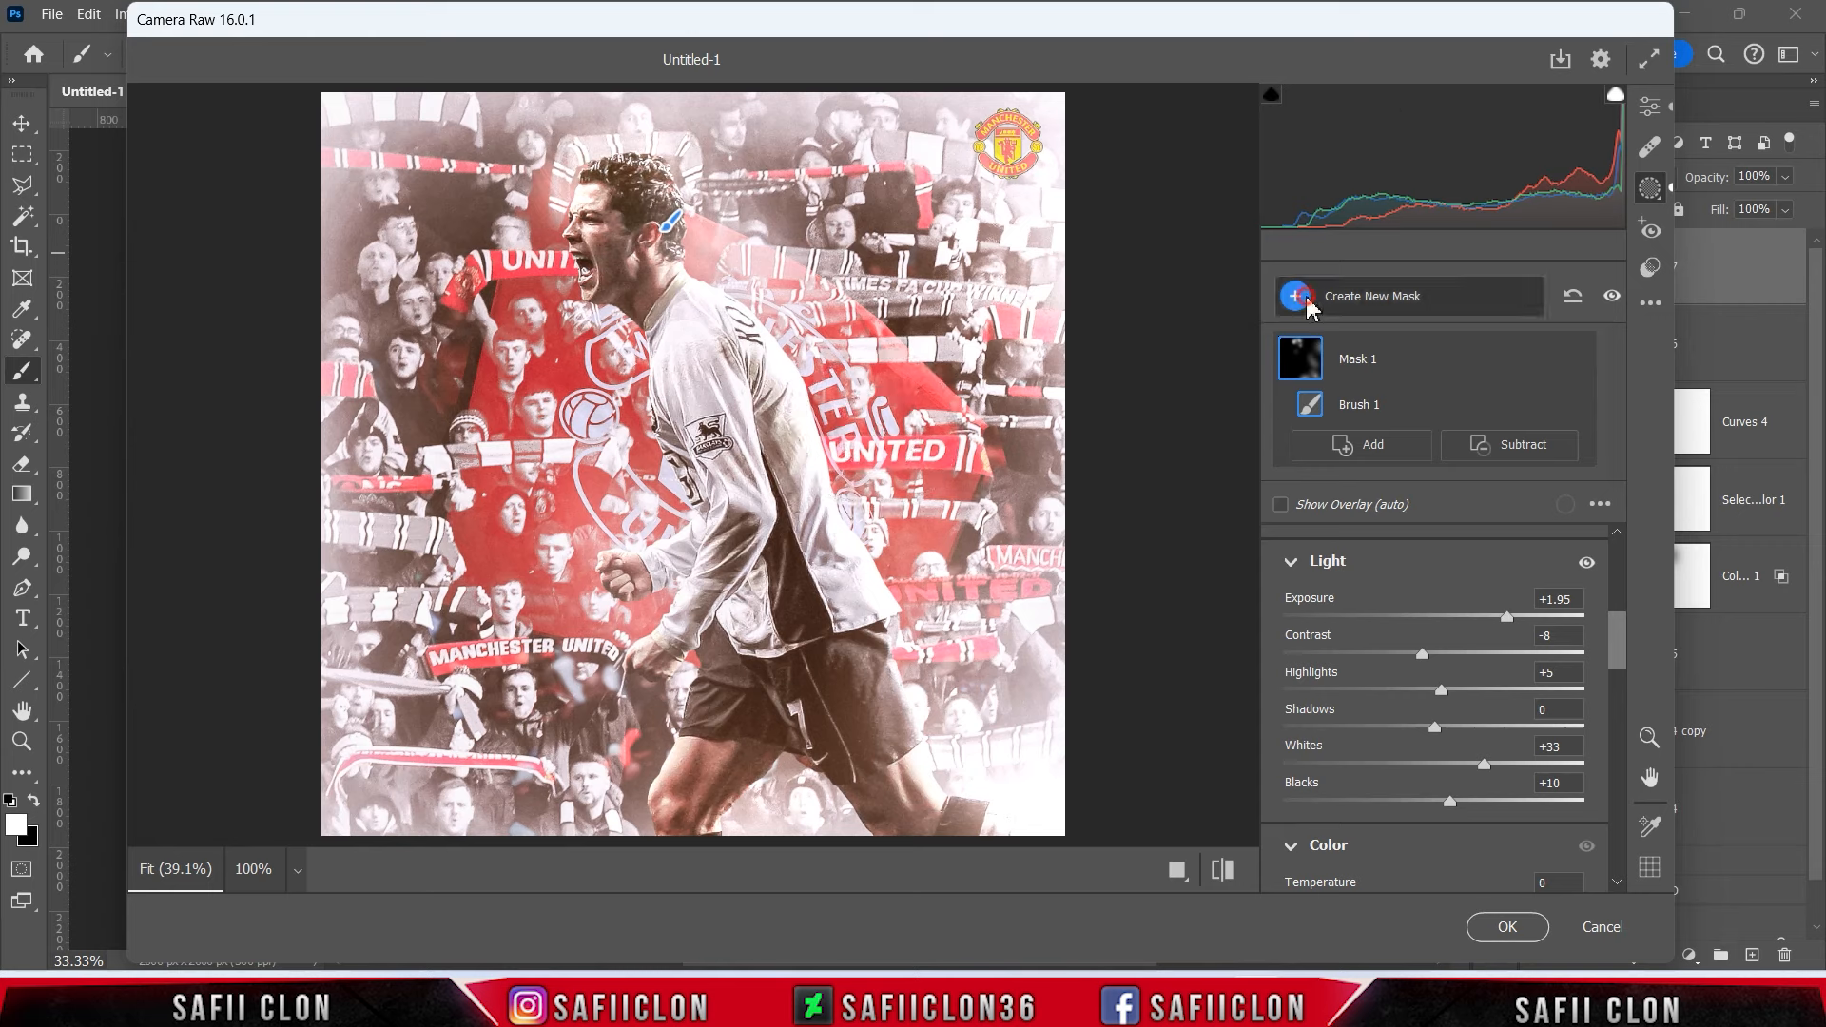
{"action": "left_click", "coordinate": [1389, 500]}
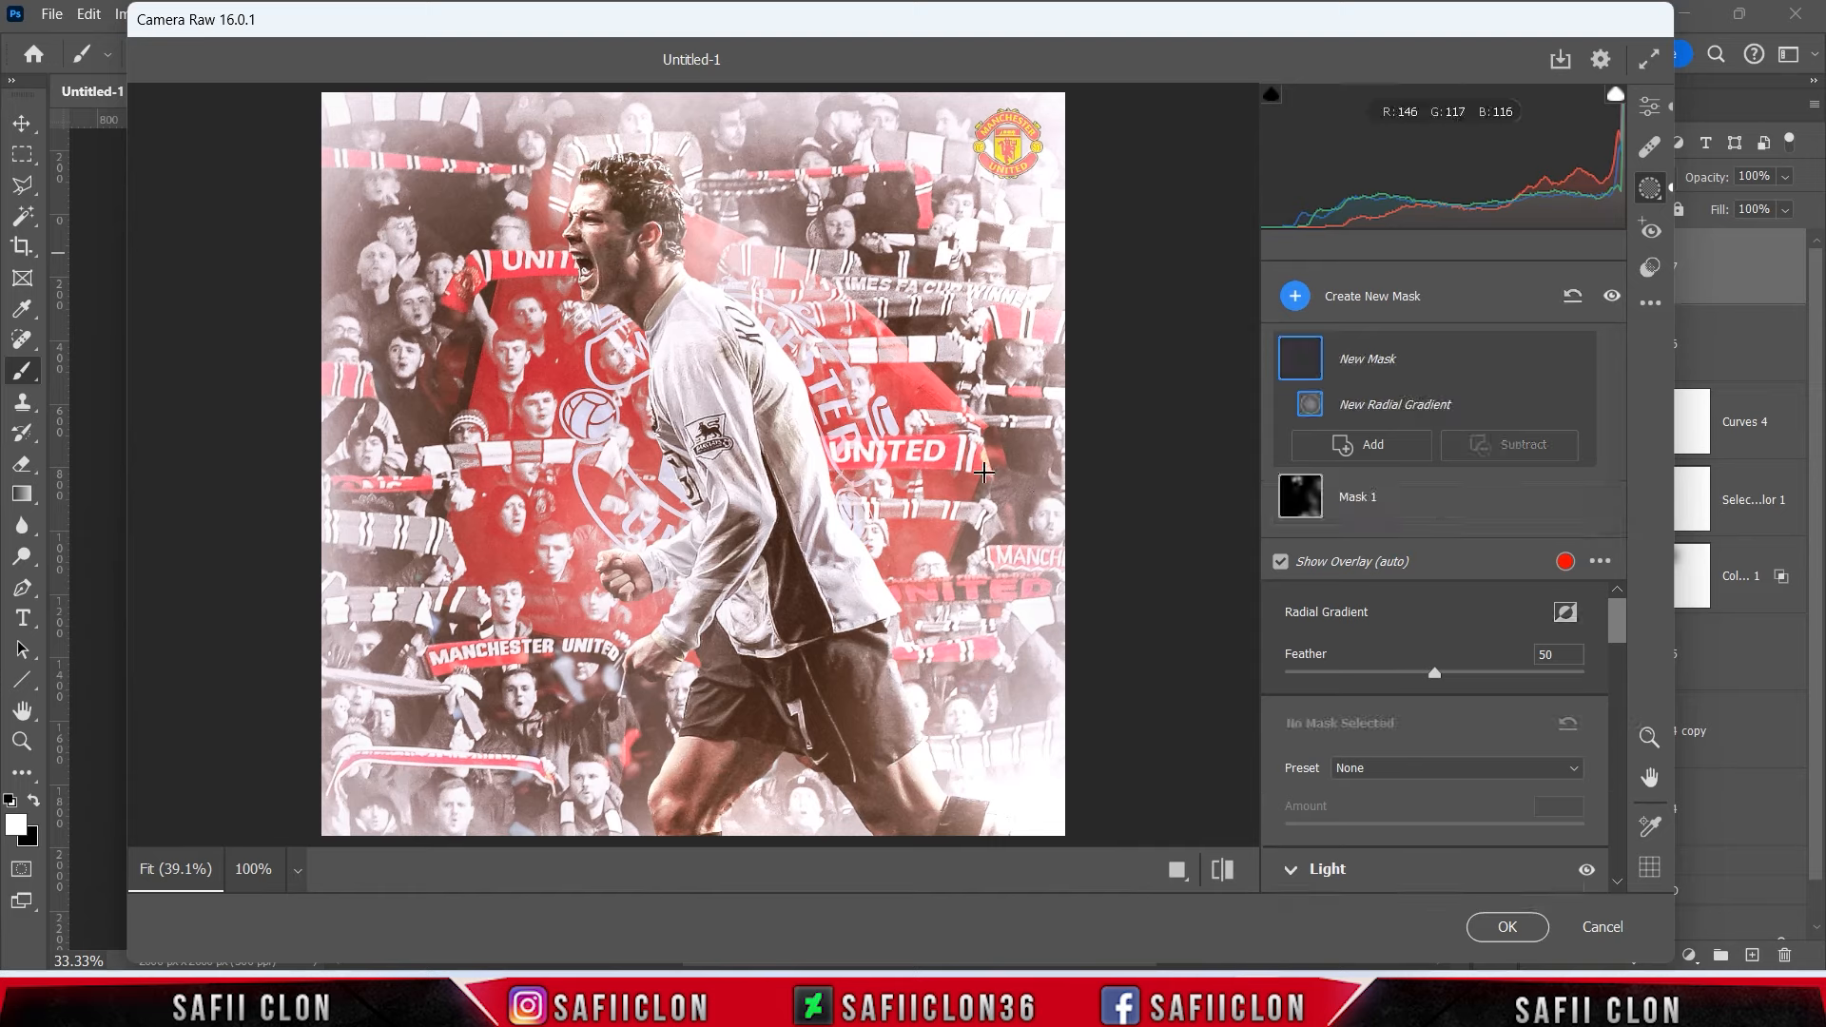
{"action": "left_click_drag", "start_coordinate": [748, 429], "coordinate": [806, 596]}
{"action": "left_click_drag", "start_coordinate": [677, 636], "coordinate": [851, 654]}
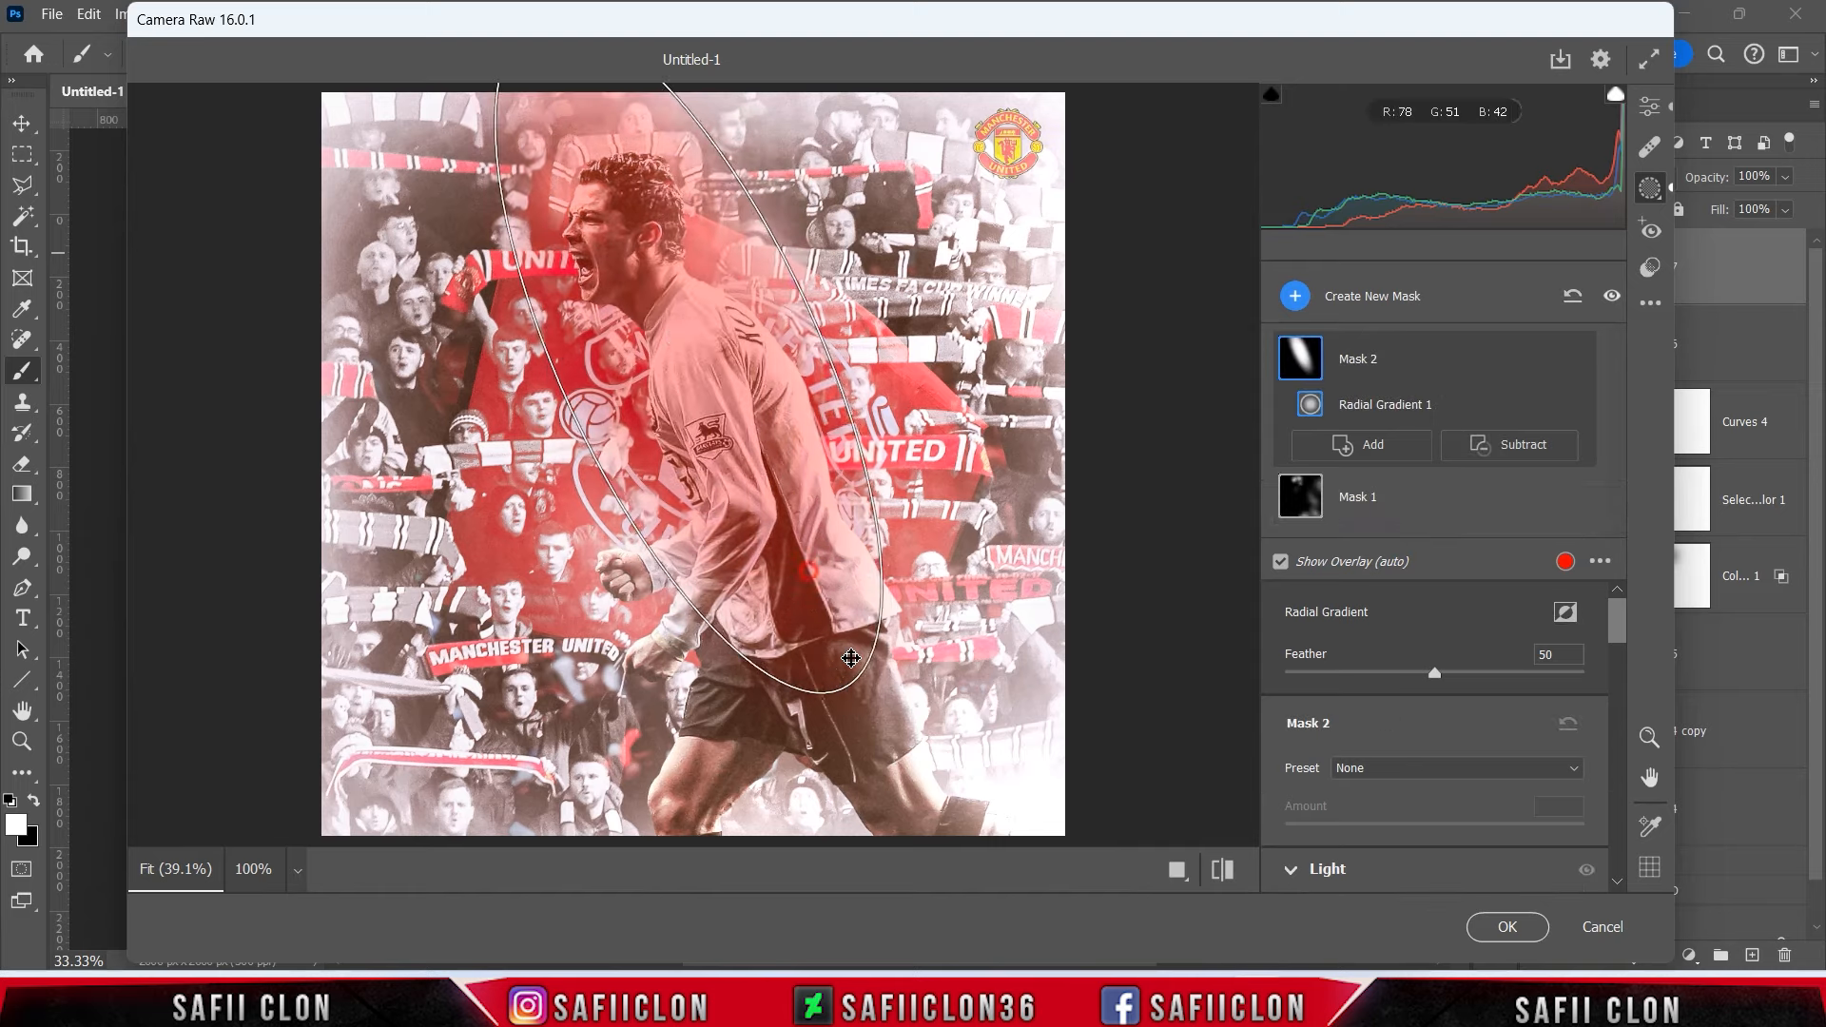
{"action": "left_click_drag", "start_coordinate": [800, 359], "coordinate": [866, 506]}
{"action": "left_click_drag", "start_coordinate": [860, 433], "coordinate": [903, 413]}
{"action": "left_click_drag", "start_coordinate": [852, 514], "coordinate": [833, 501]}
Set the radial mask's contrast to +17, highlights to -22 and shadows to -6, and return to the global adjustments.
{"action": "left_click_drag", "start_coordinate": [1616, 632], "coordinate": [1627, 675]}
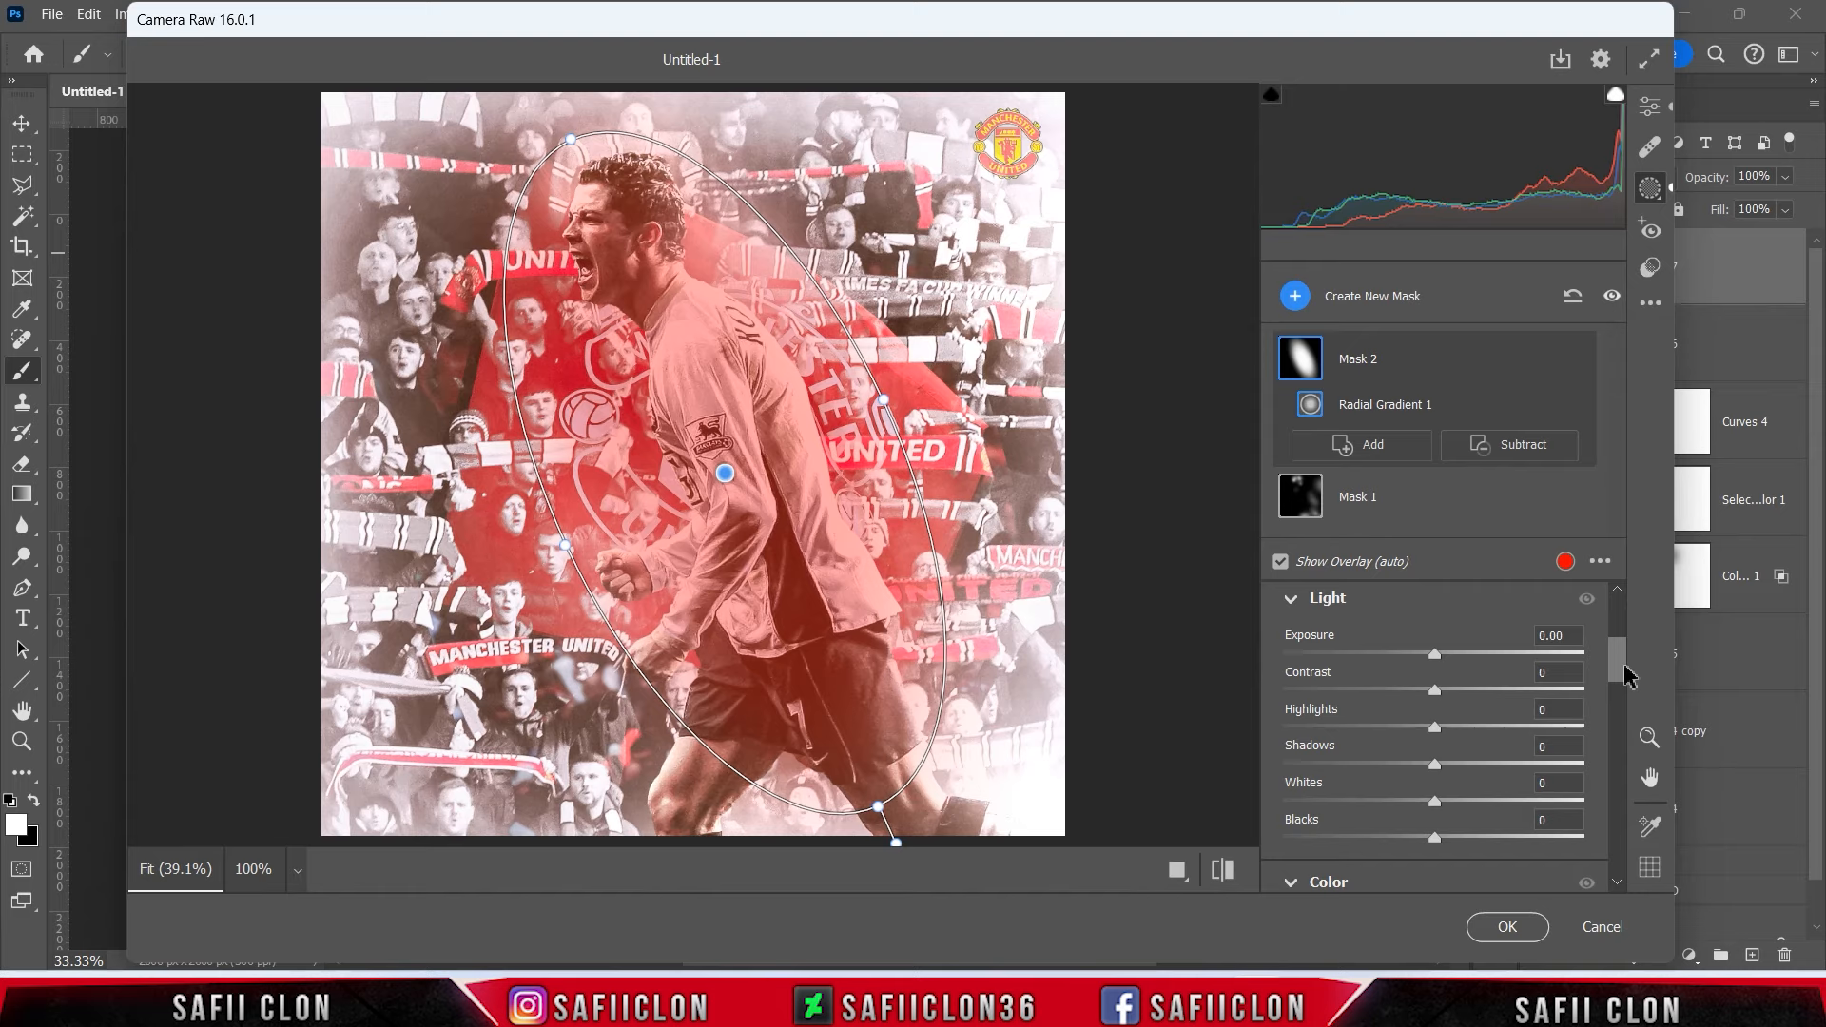
{"action": "left_click_drag", "start_coordinate": [1436, 691], "coordinate": [1424, 792]}
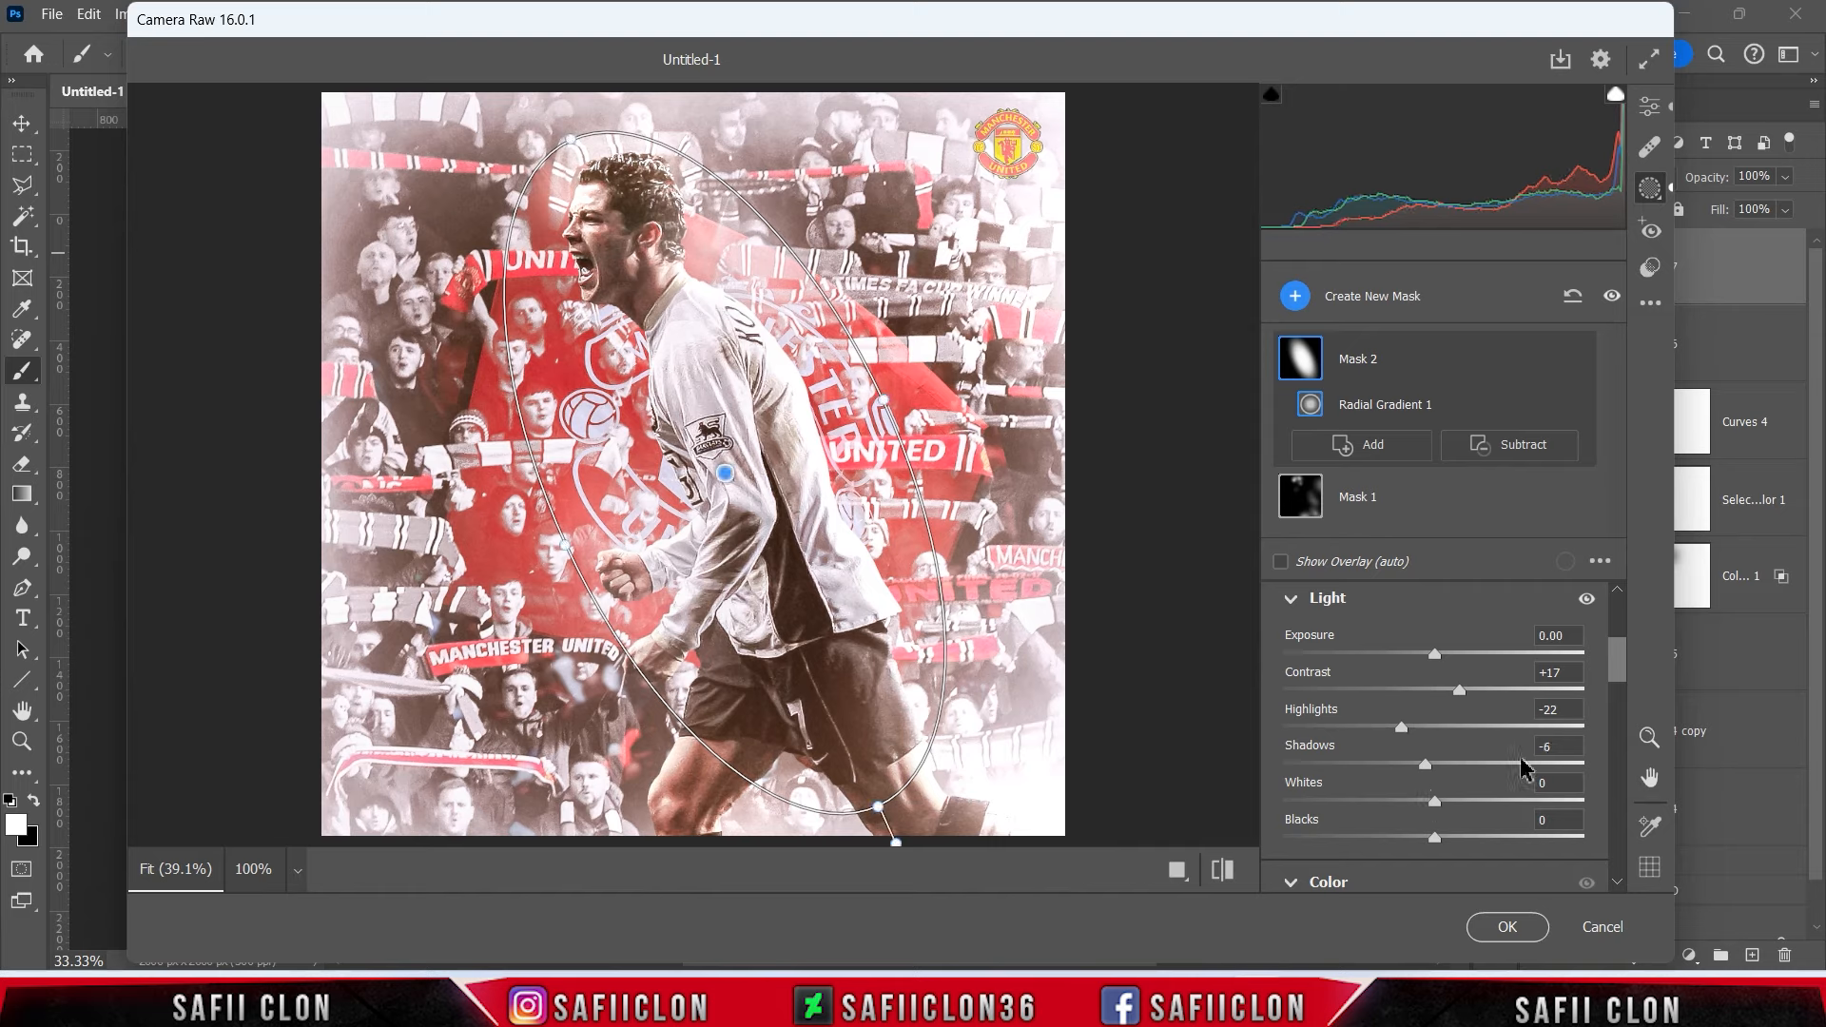
{"action": "left_click", "coordinate": [1646, 118]}
{"action": "scroll", "coordinate": [1626, 324], "scroll_direction": "up", "scroll_amount": 10}
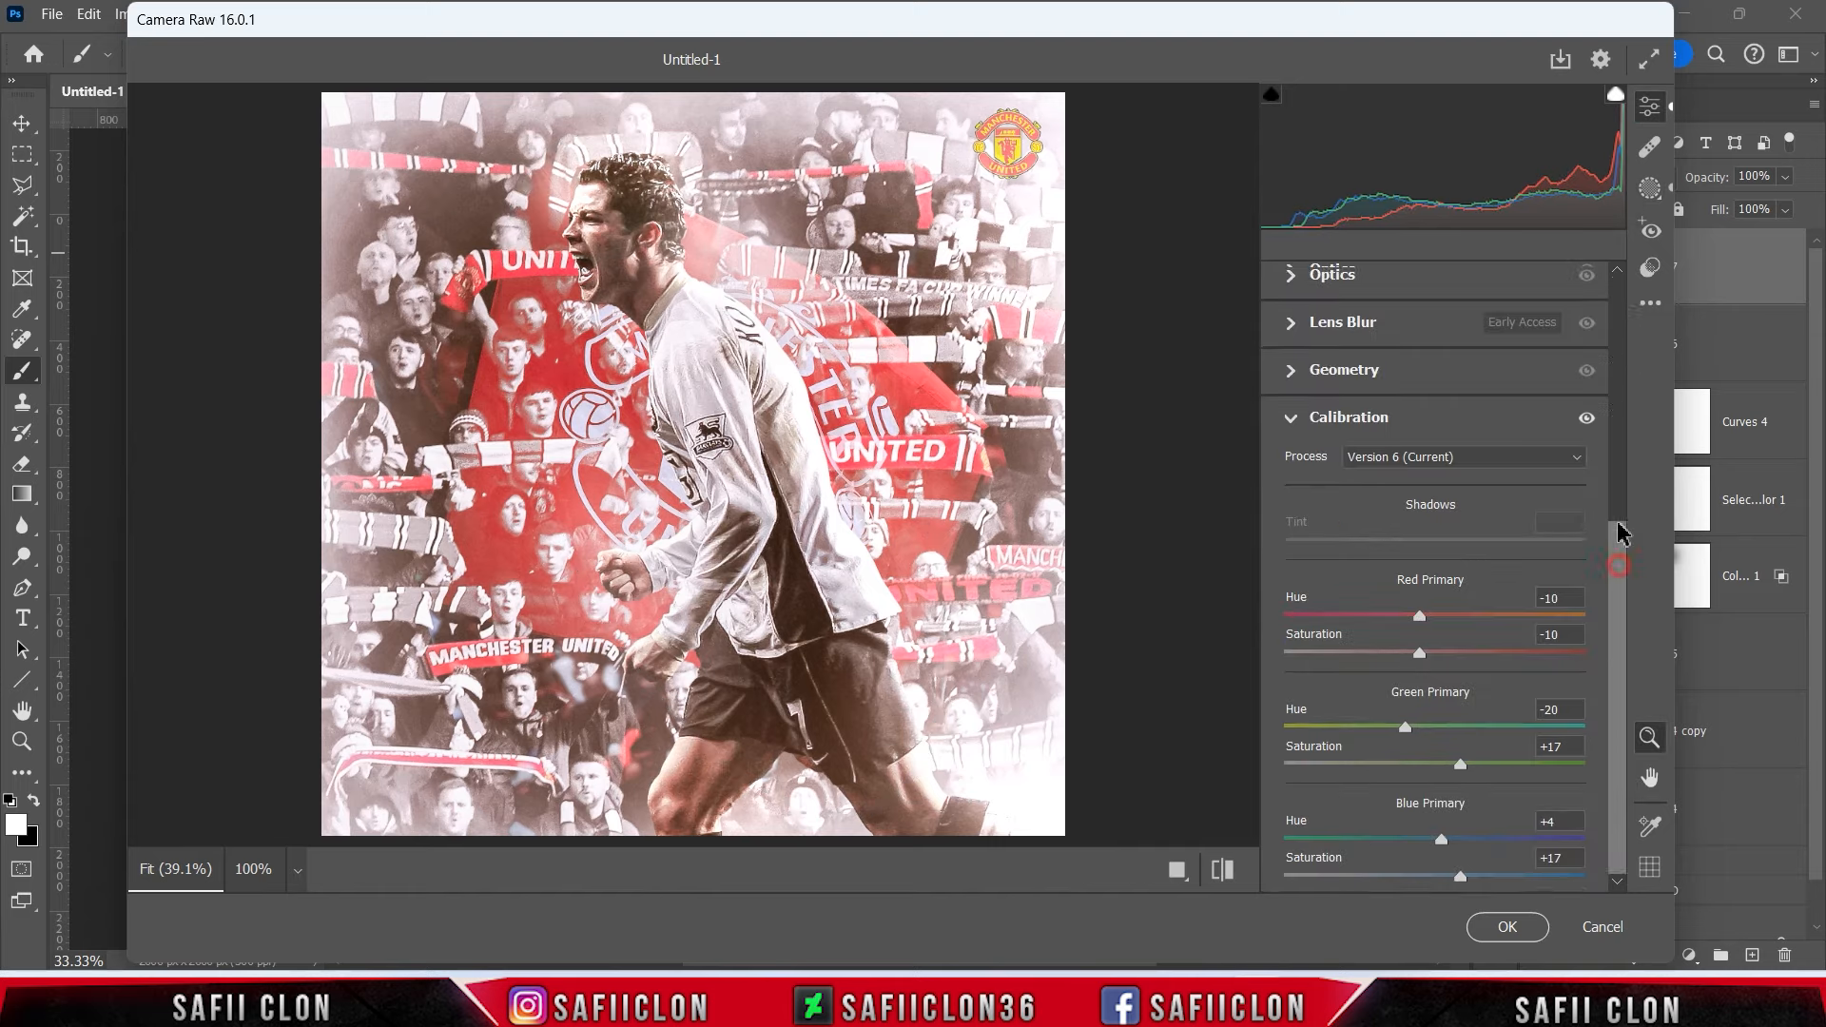
Apply the Modern 10 colour profile to the poster with its amount set to 112.
{"action": "left_click", "coordinate": [1510, 335]}
{"action": "left_click", "coordinate": [1391, 422]}
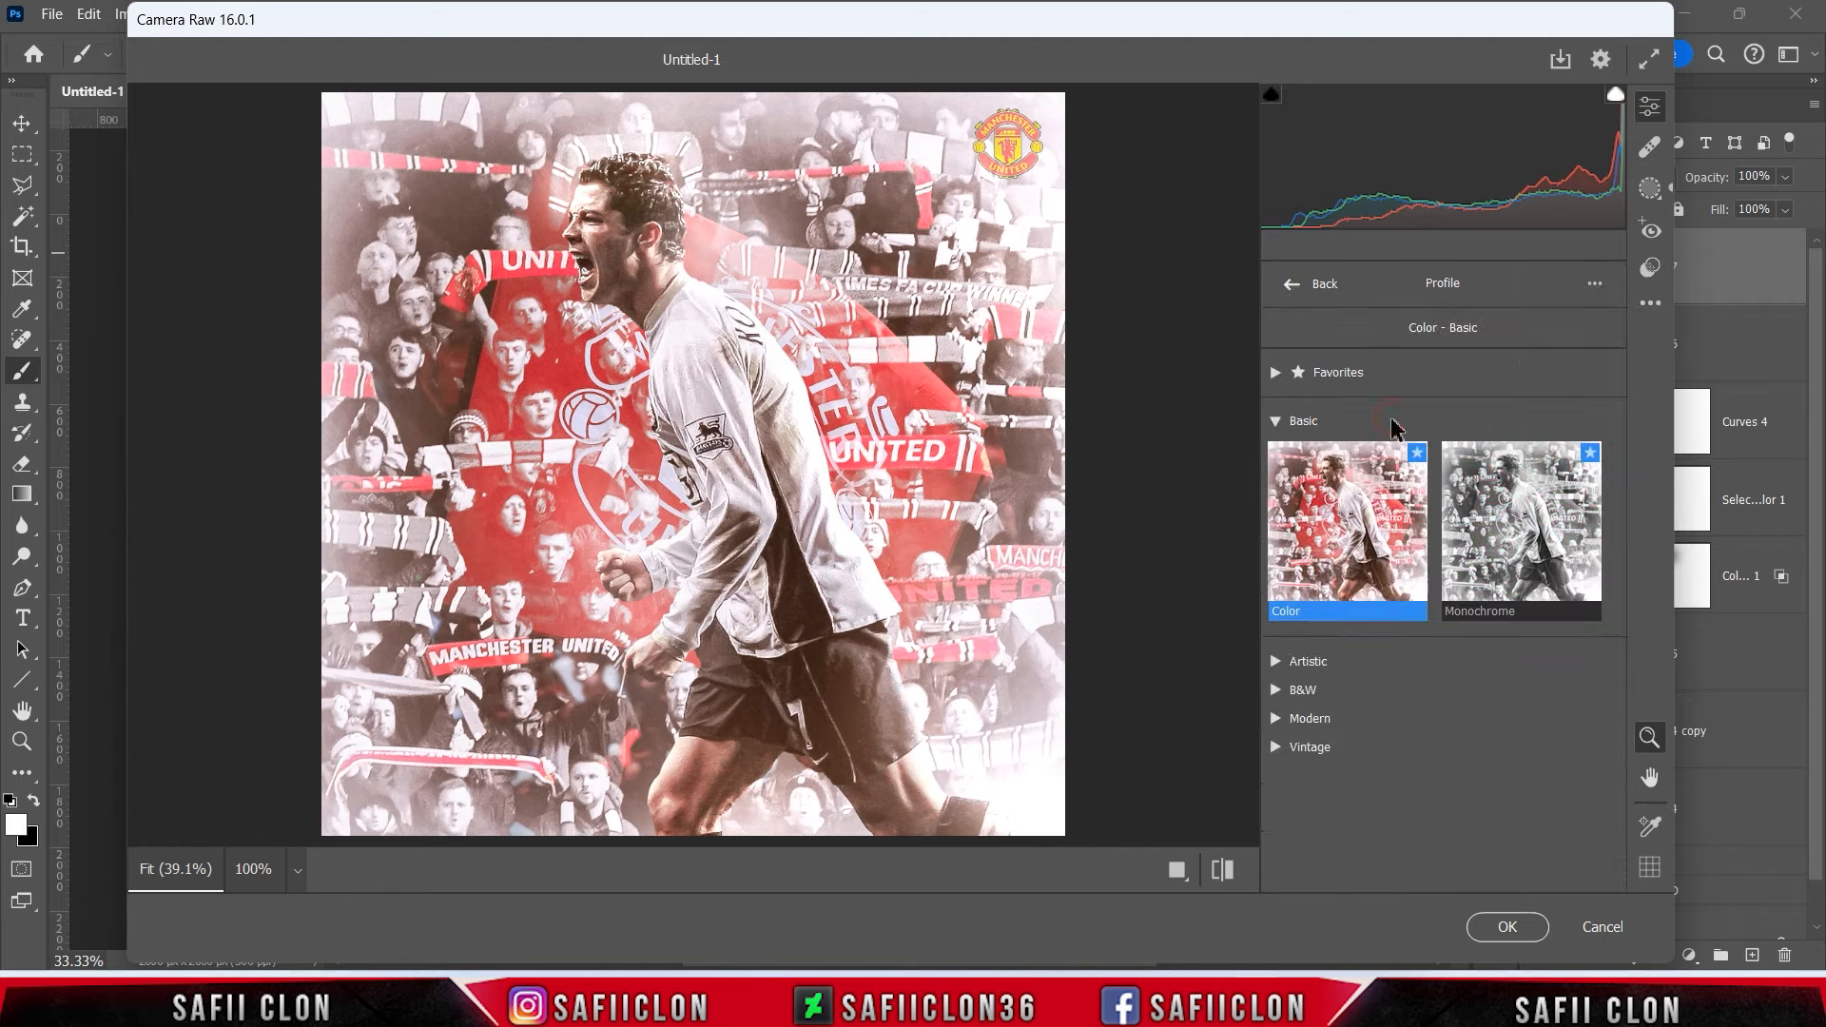
{"action": "left_click", "coordinate": [1275, 718]}
{"action": "scroll", "coordinate": [1427, 666], "scroll_direction": "down", "scroll_amount": 10}
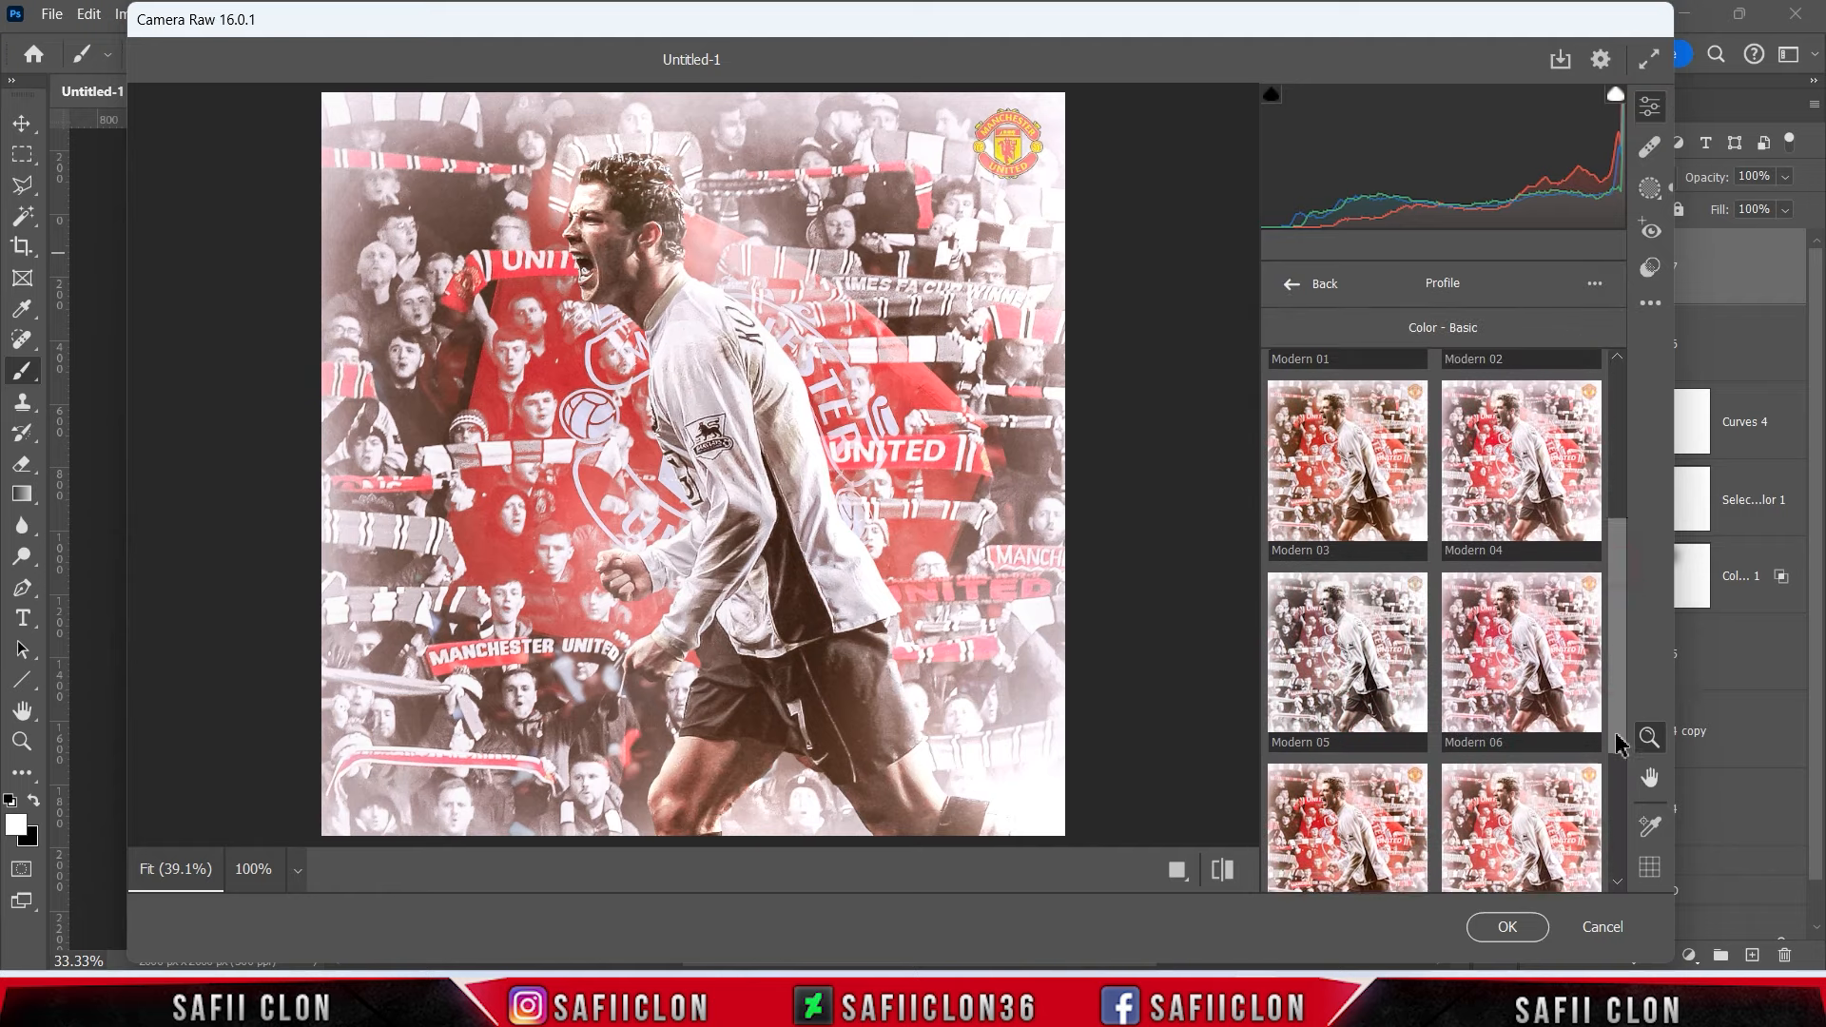
{"action": "left_click", "coordinate": [1510, 780]}
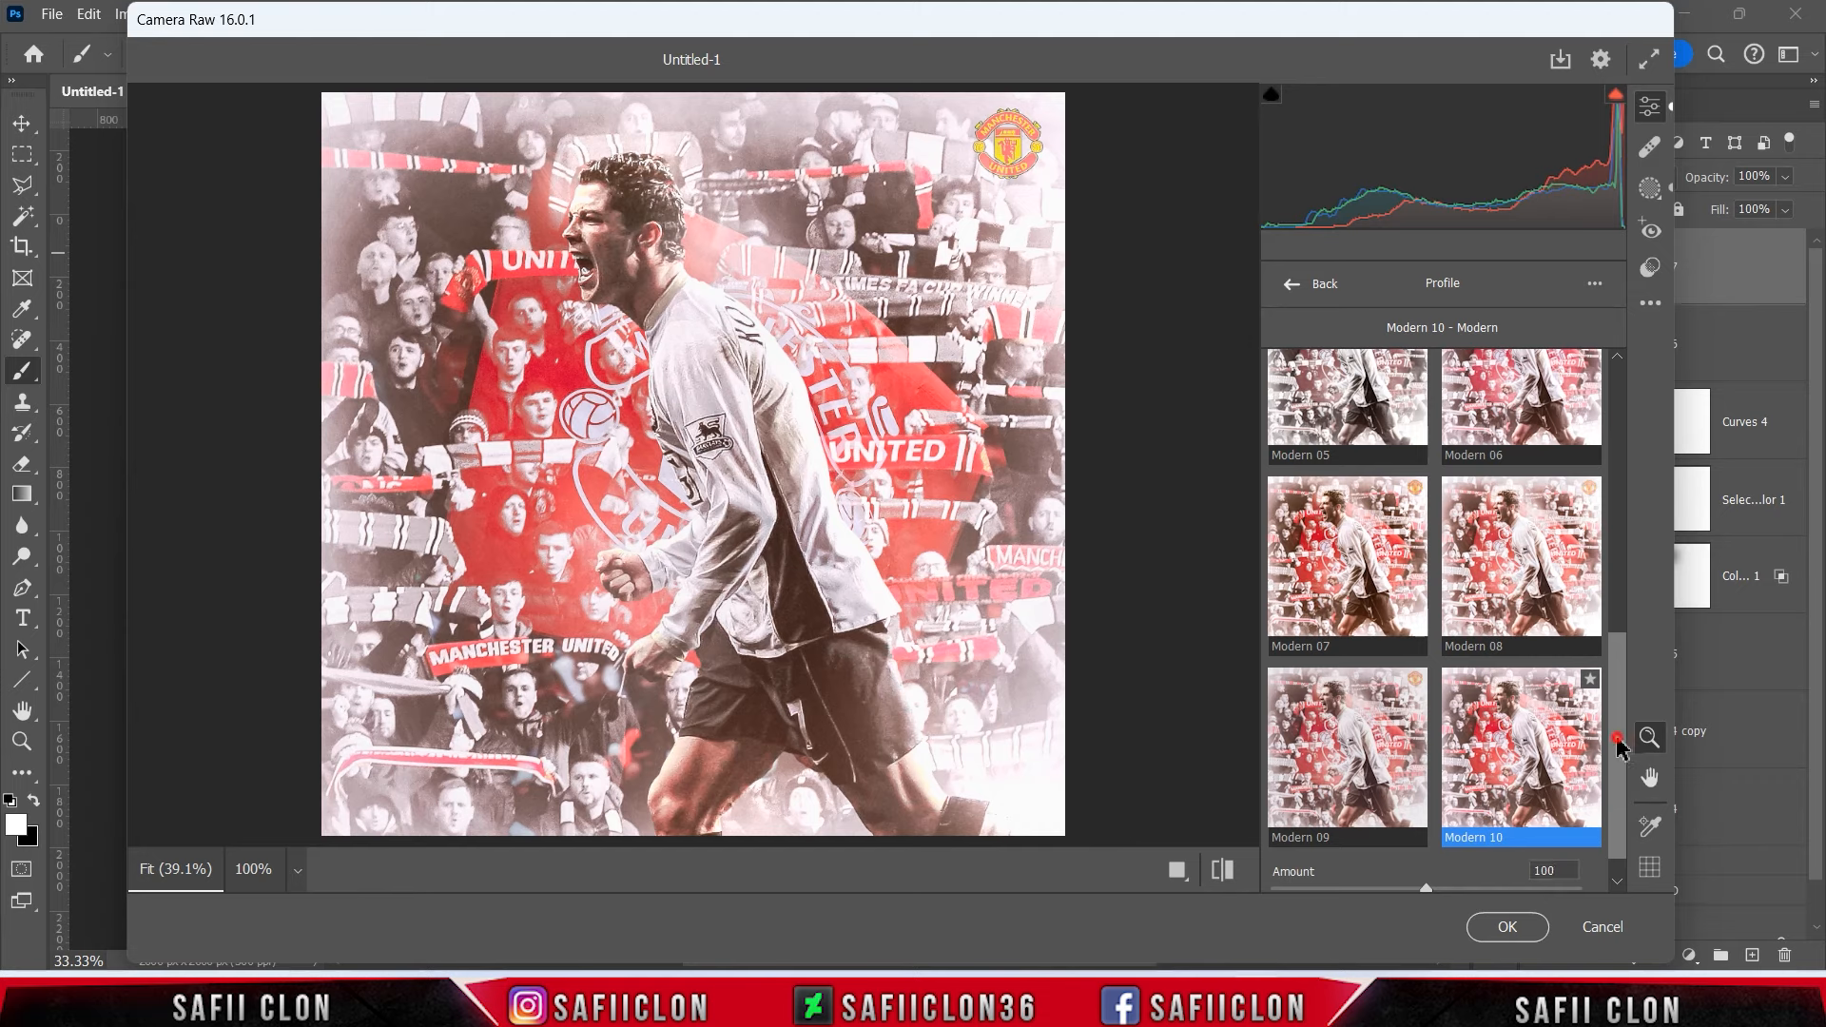
{"action": "left_click_drag", "start_coordinate": [1428, 845], "coordinate": [1451, 847]}
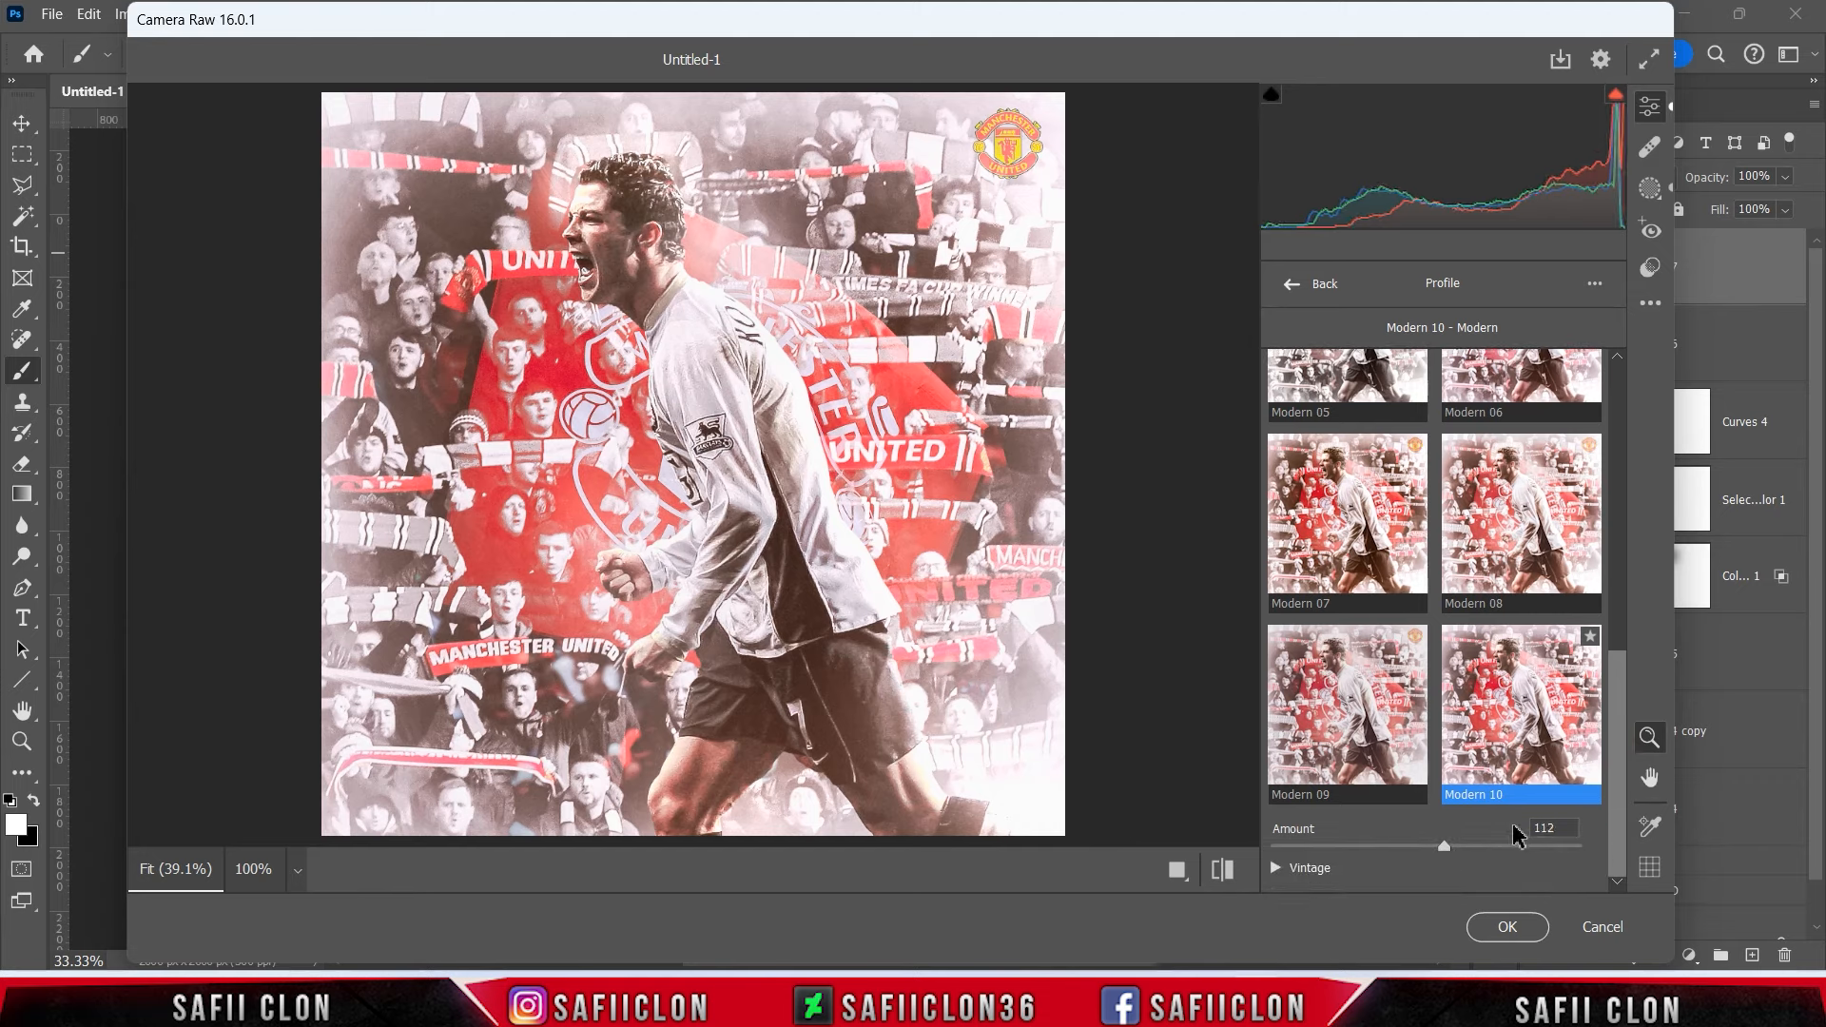
{"action": "left_click", "coordinate": [1293, 286]}
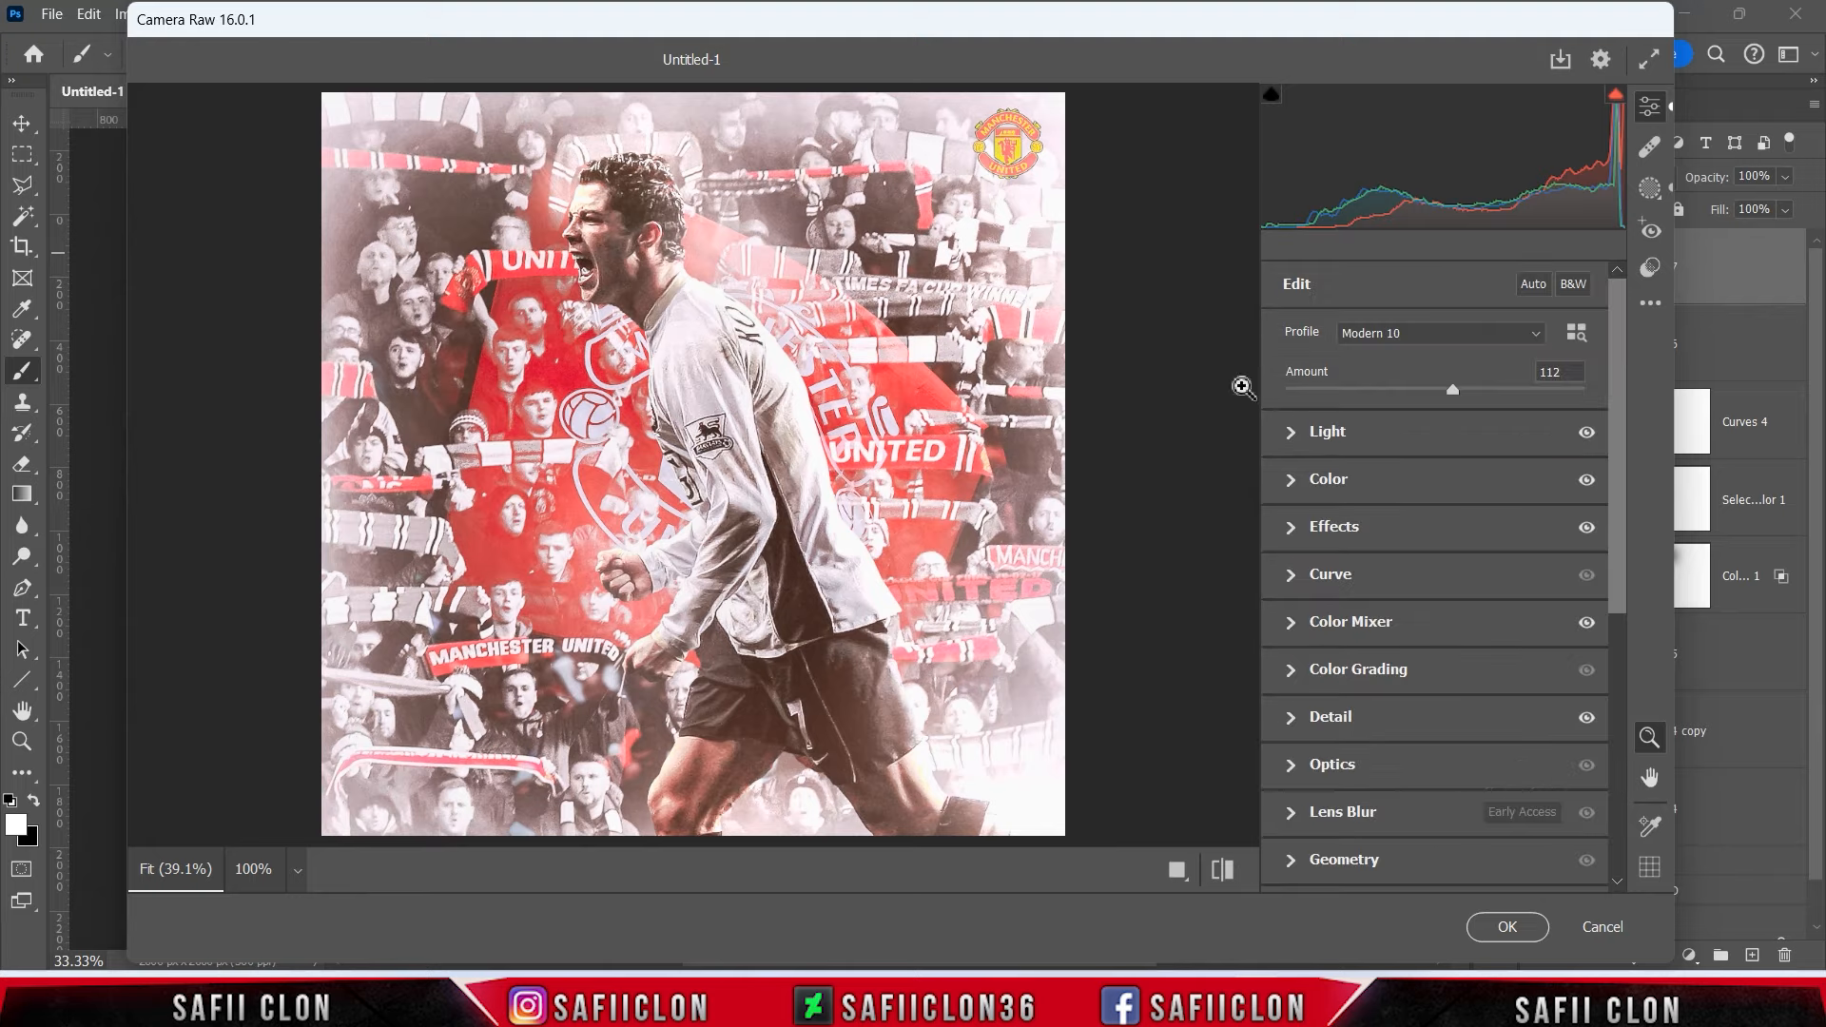
Cycle the before/after comparison of the grading, then apply the Camera Raw filter to the merged layer.
{"action": "left_click", "coordinate": [1178, 870]}
{"action": "left_click", "coordinate": [1108, 870]}
{"action": "left_click", "coordinate": [1108, 870]}
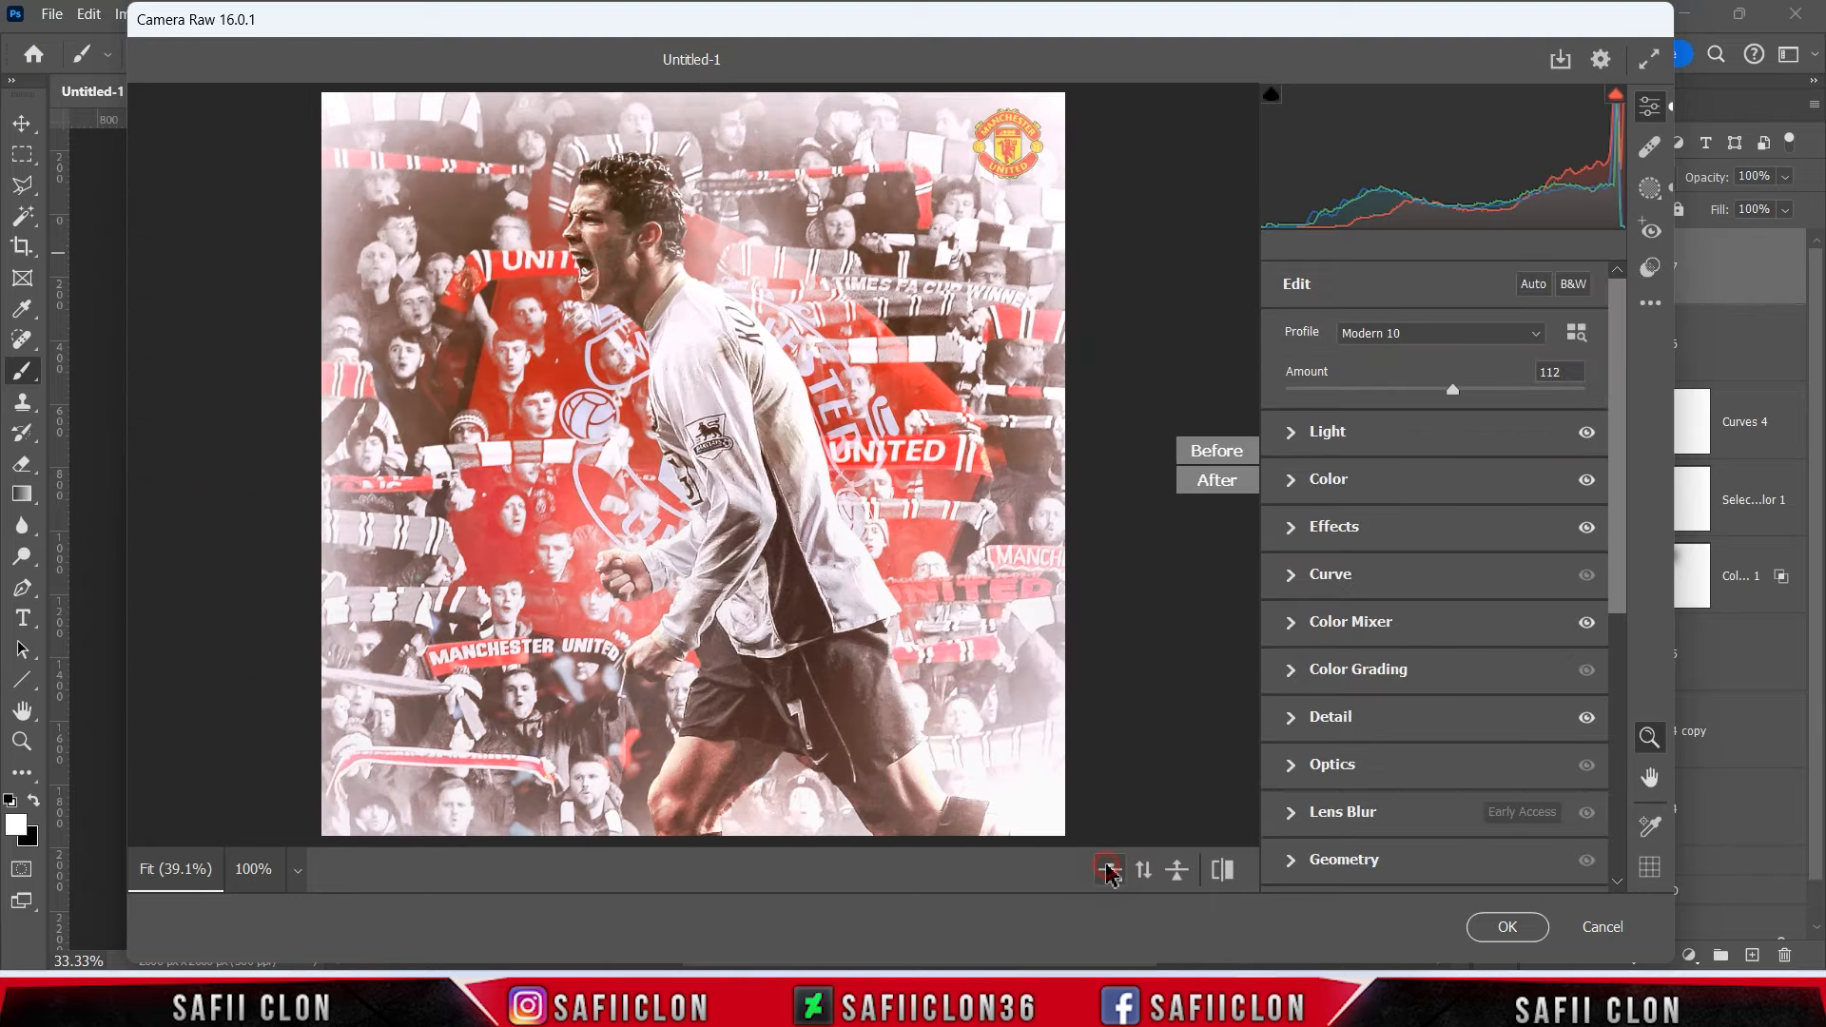
{"action": "left_click", "coordinate": [1108, 870]}
{"action": "left_click", "coordinate": [1485, 932]}
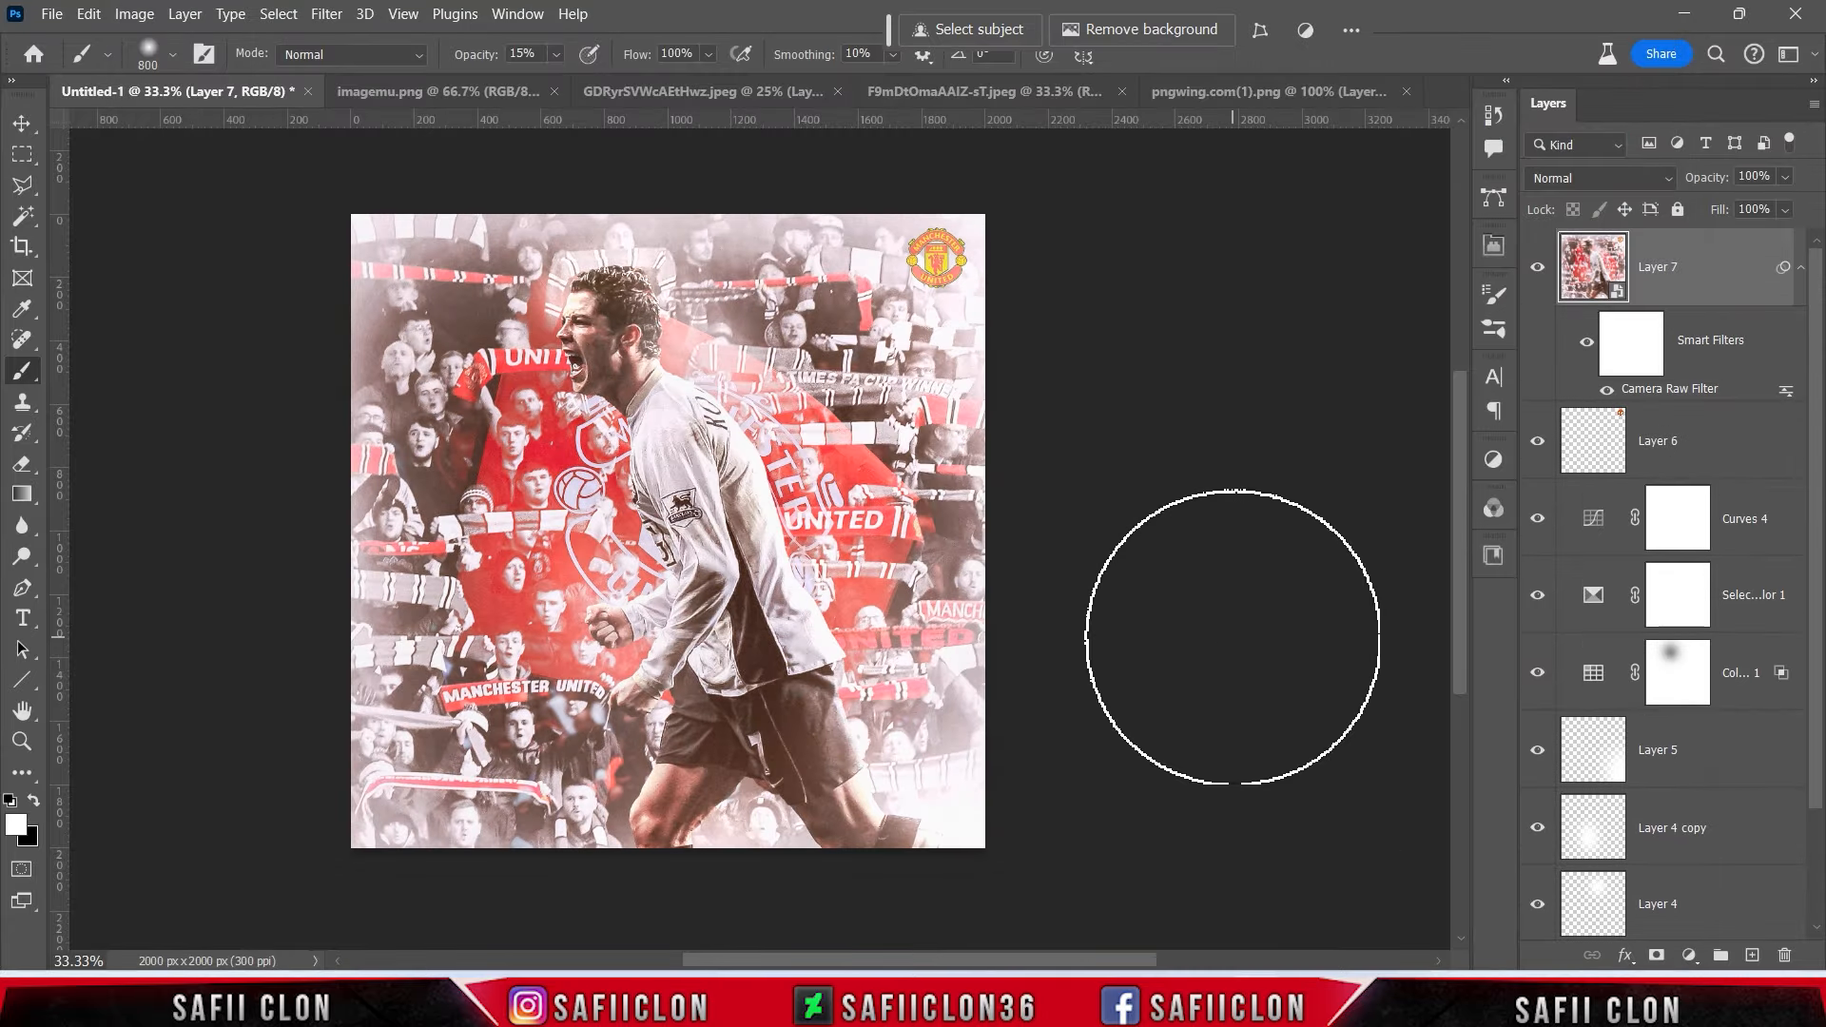
Compare the poster with and without the Camera Raw graded layer, and examine the result at different magnifications.
{"action": "left_click", "coordinate": [1537, 267]}
{"action": "left_click", "coordinate": [1537, 267]}
{"action": "left_click", "coordinate": [1536, 267]}
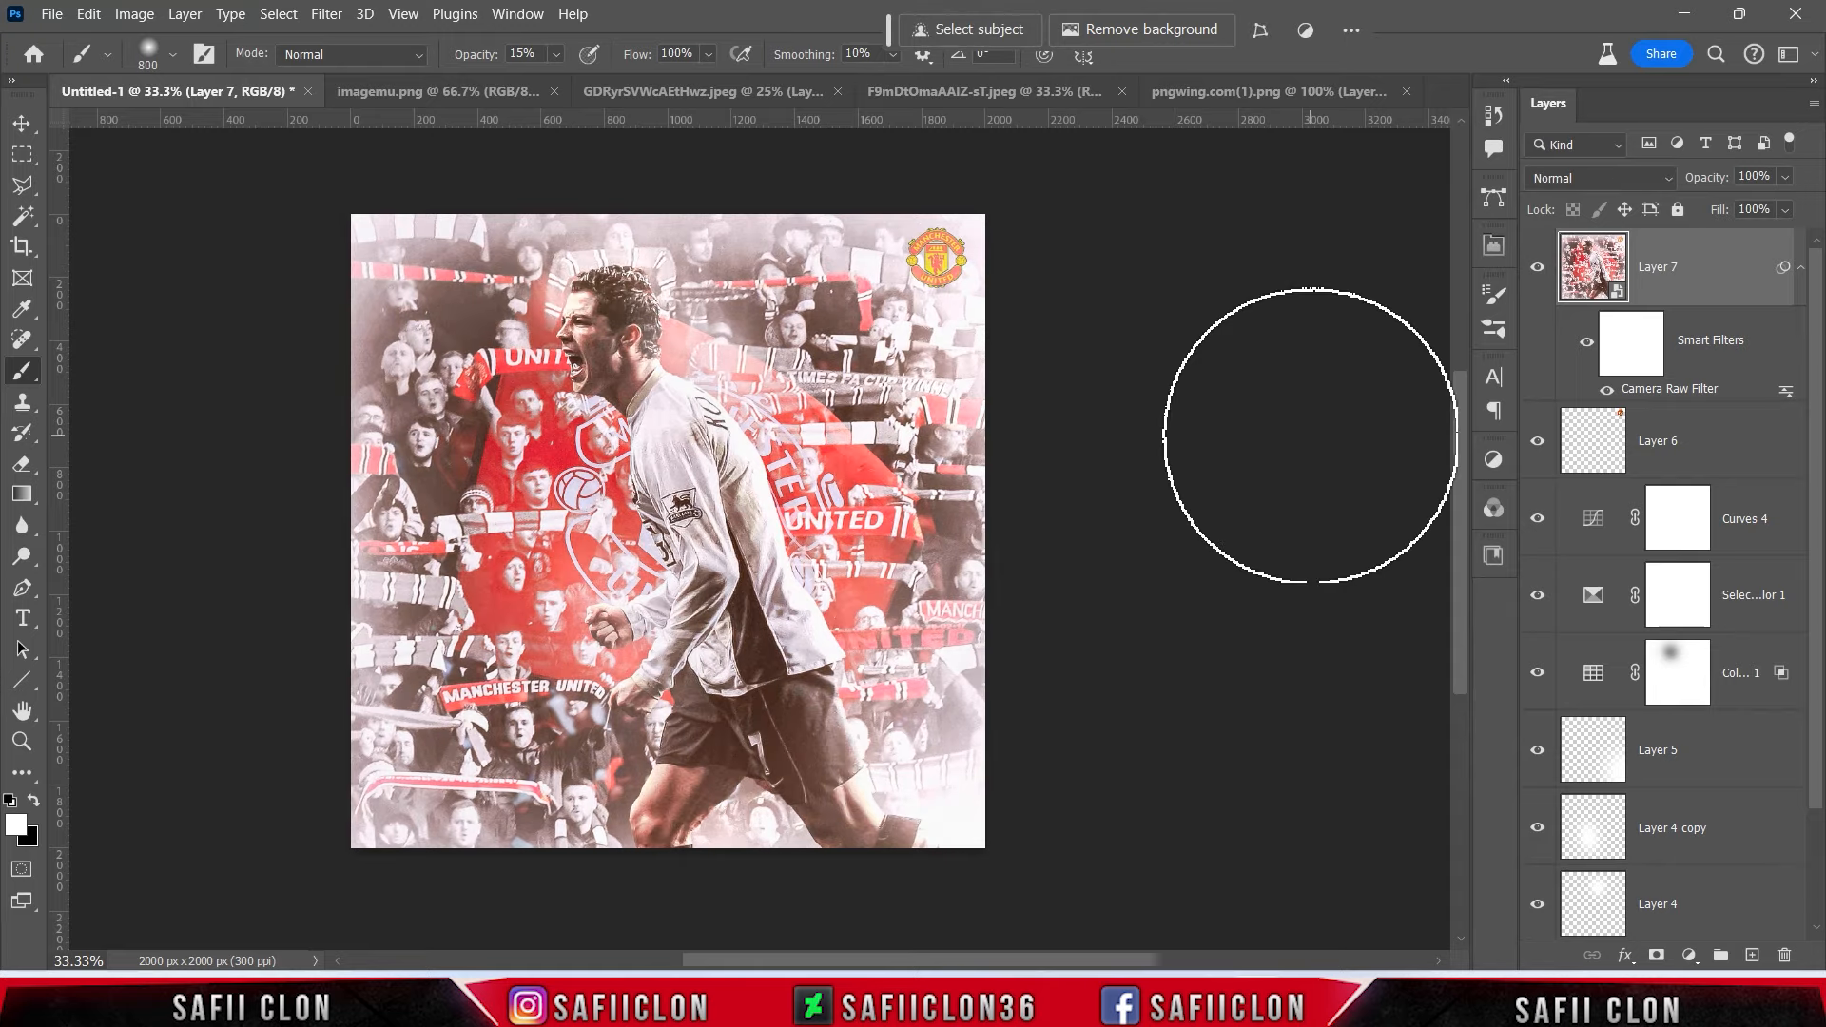
{"action": "key", "text": "ctrl+minus"}
{"action": "key", "text": "ctrl+minus"}
{"action": "key", "text": "ctrl+plus"}
{"action": "key", "text": "ctrl+plus"}
{"action": "key", "text": "ctrl+plus"}
{"action": "key", "text": "ctrl+plus"}
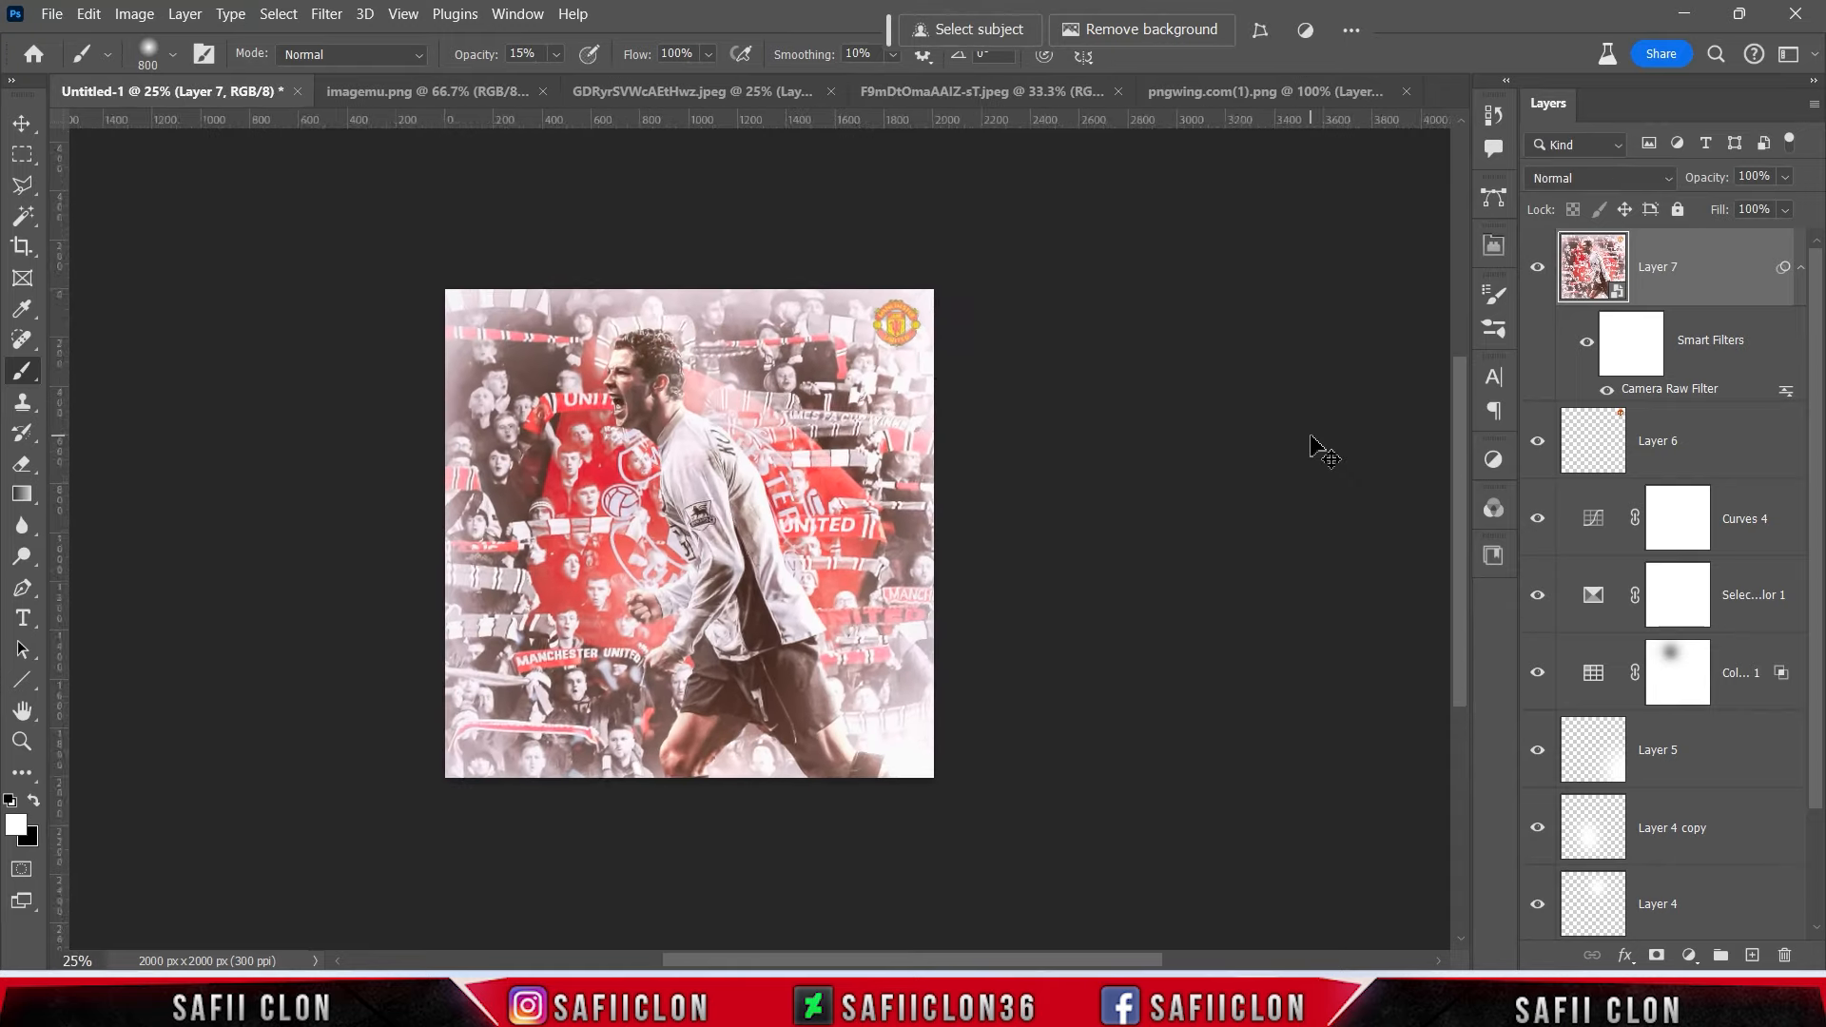
{"action": "key", "text": "ctrl+minus"}
{"action": "key", "text": "ctrl+minus"}
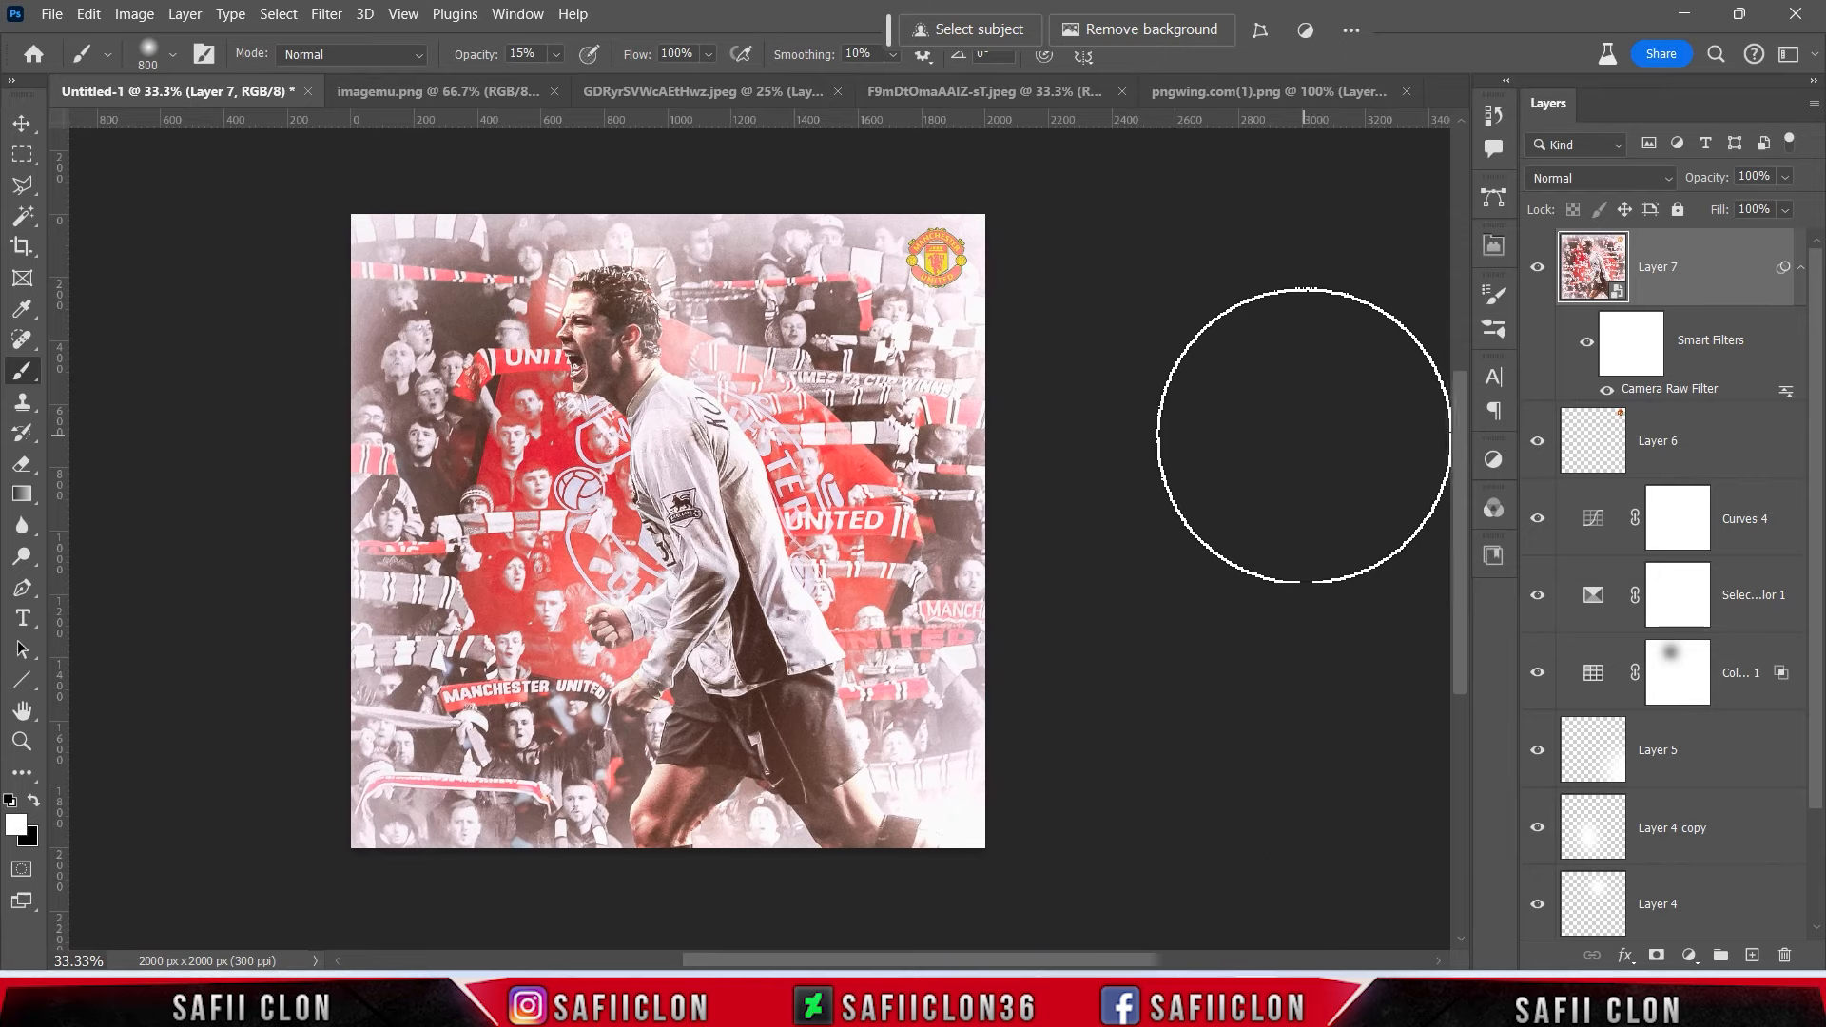
Stamp all visible layers into a new top layer and set its blend mode to Linear Light.
{"action": "left_click_drag", "start_coordinate": [1099, 966], "coordinate": [1047, 963]}
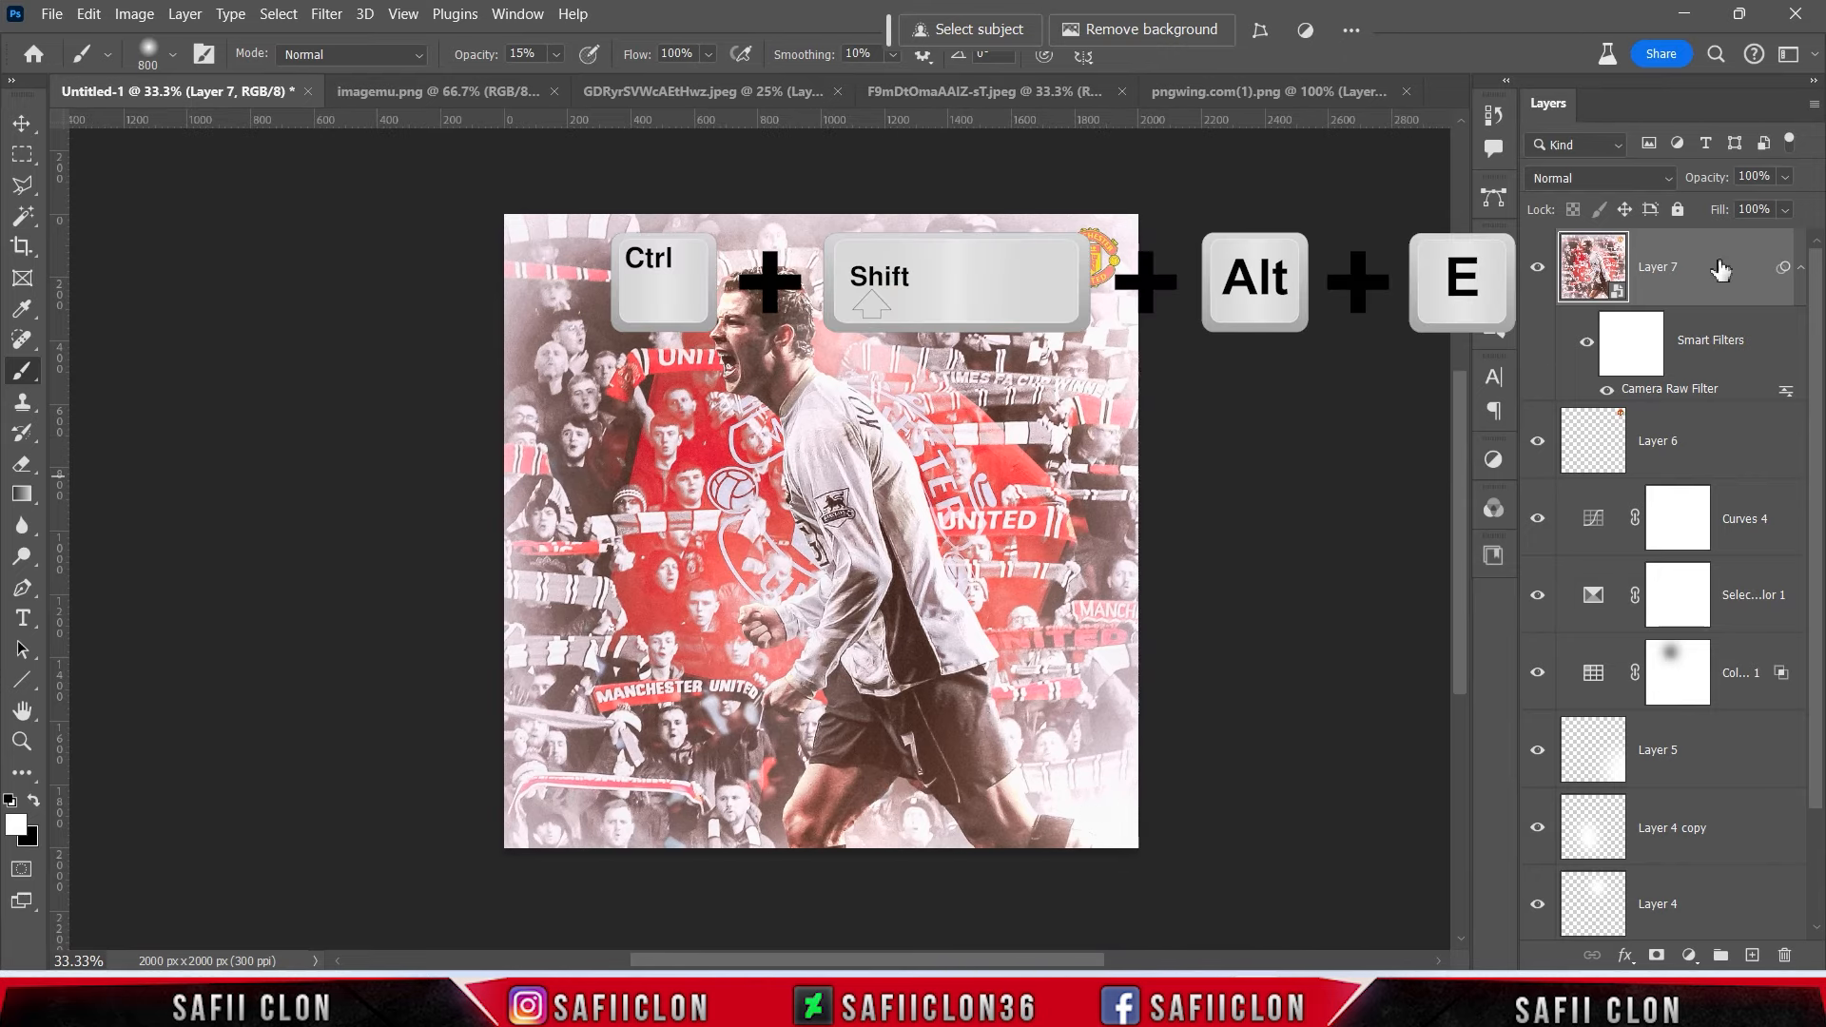
{"action": "key", "text": "ctrl+shift+alt+e"}
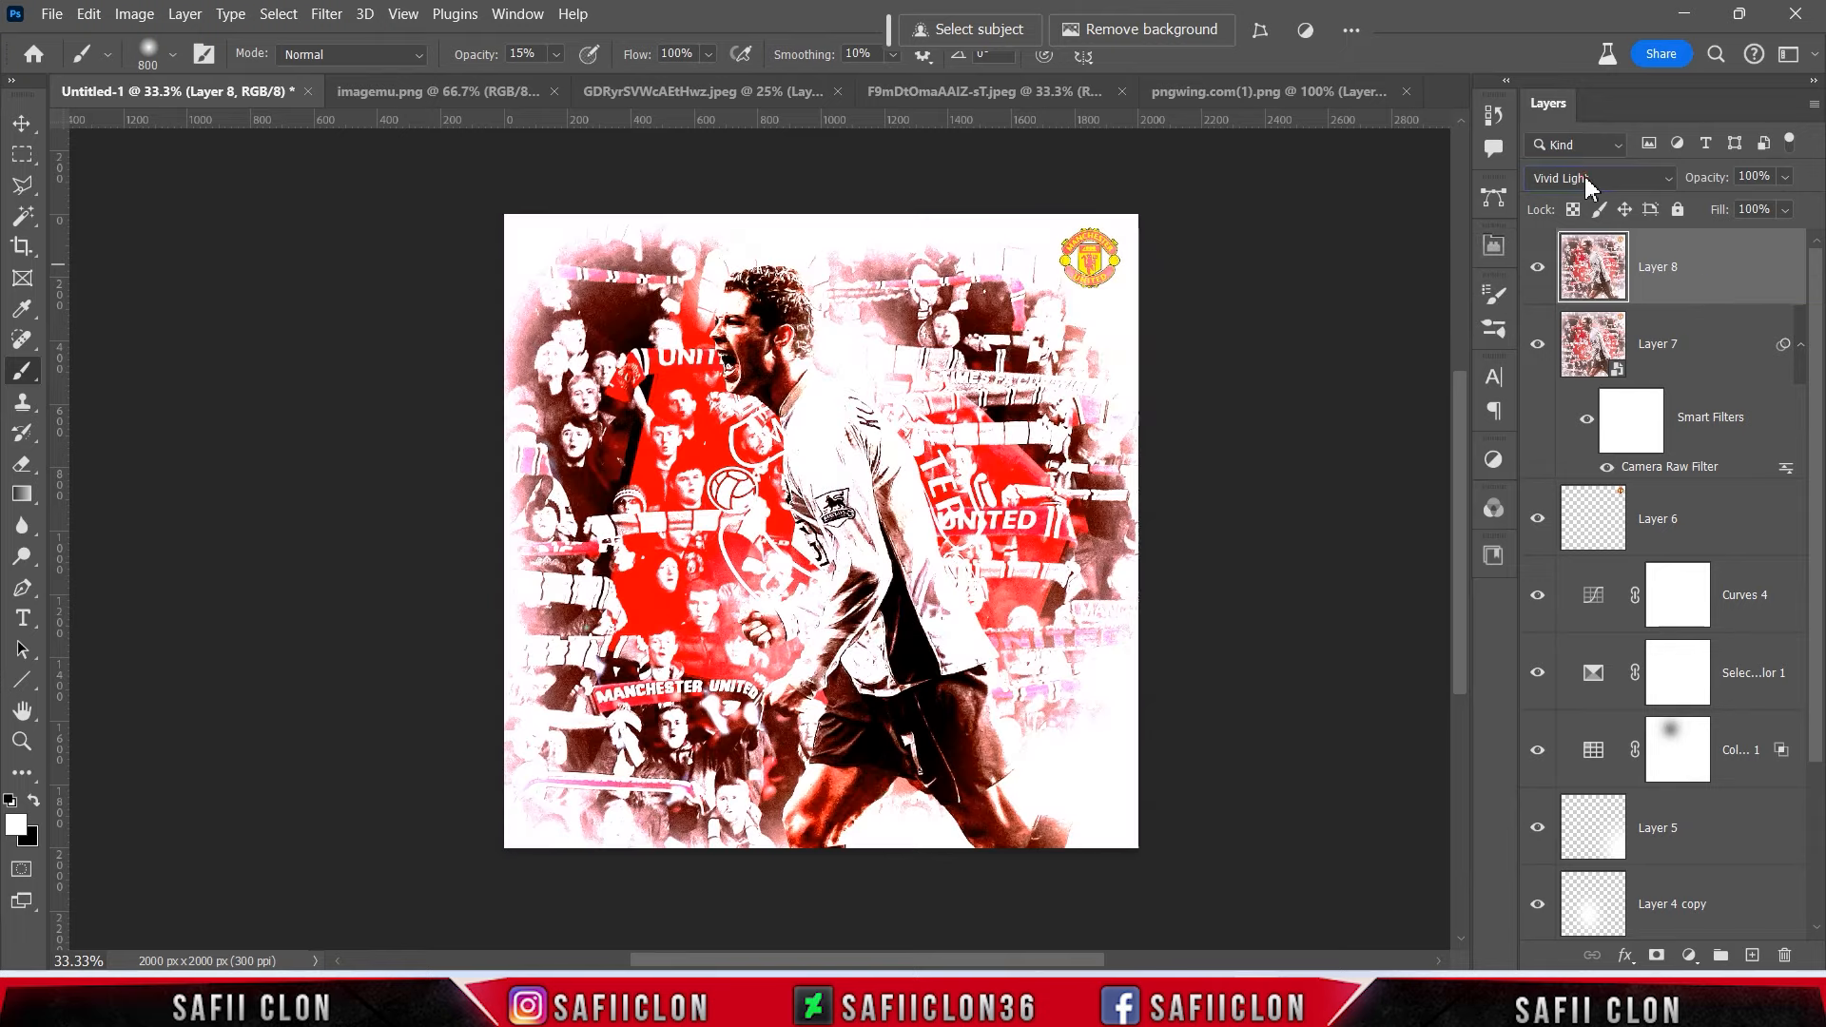
{"action": "left_click", "coordinate": [1587, 181]}
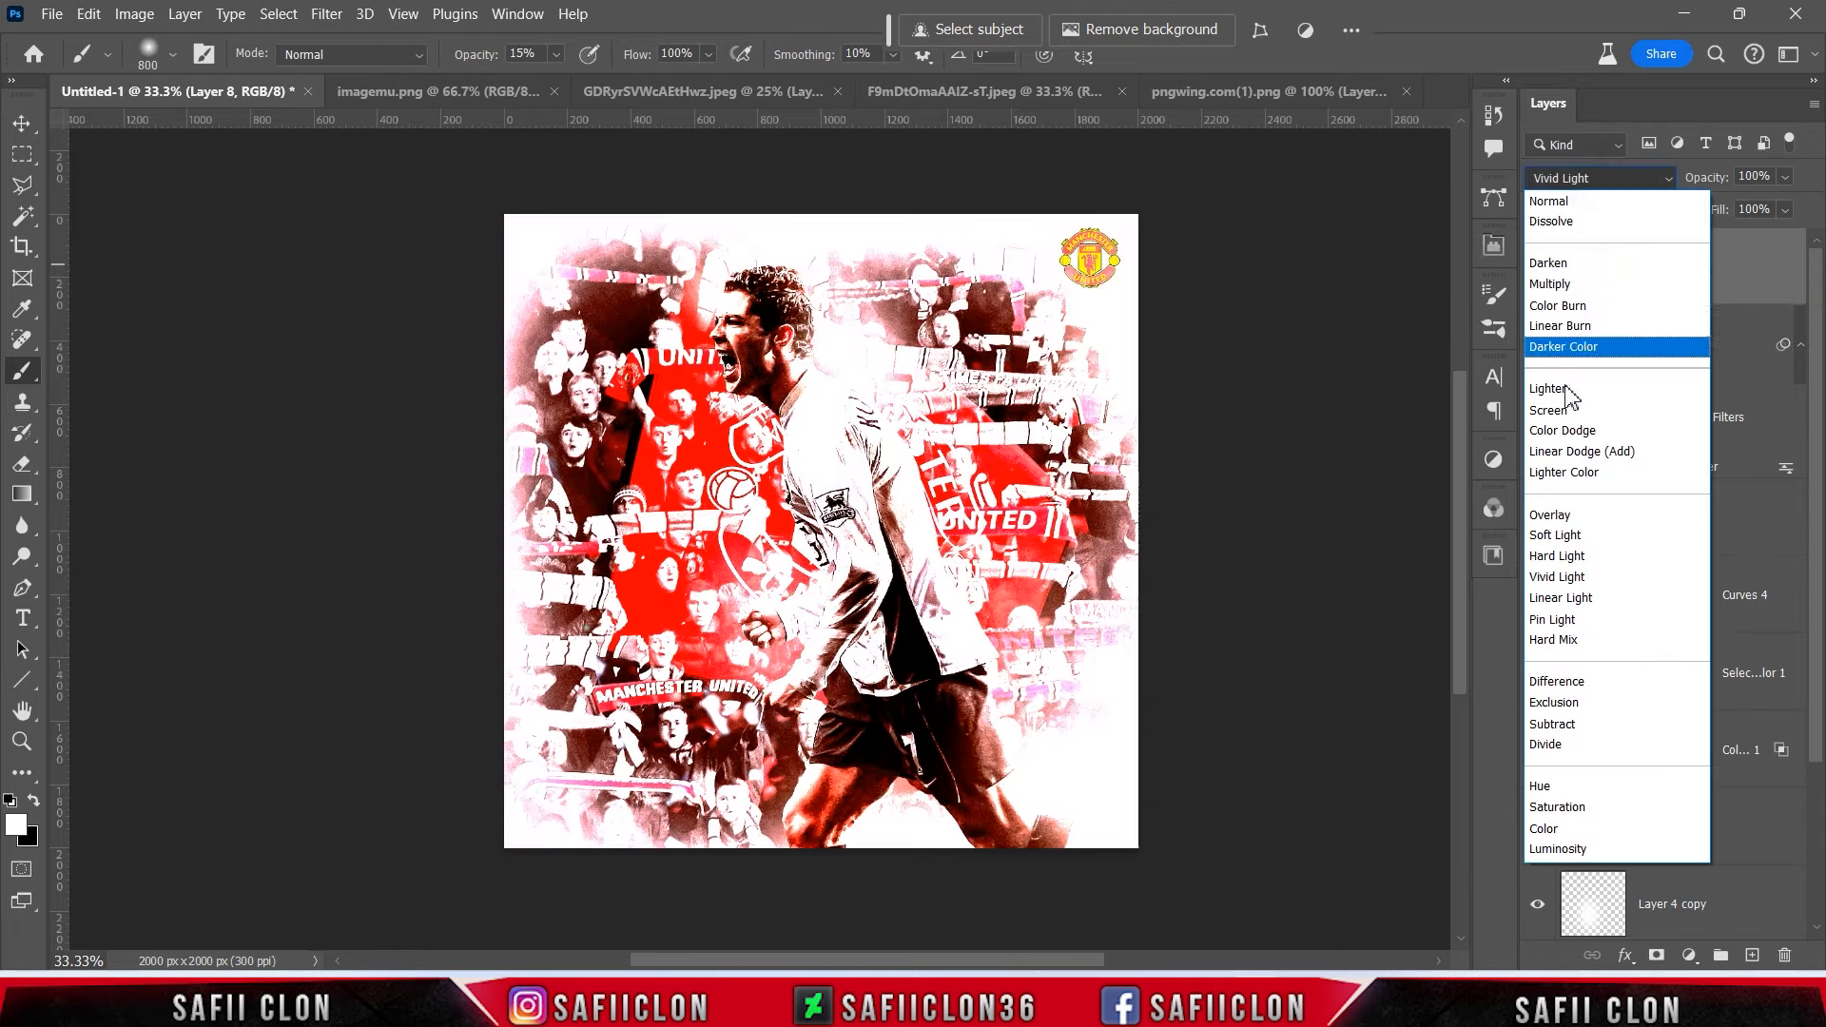
{"action": "left_click", "coordinate": [1561, 598]}
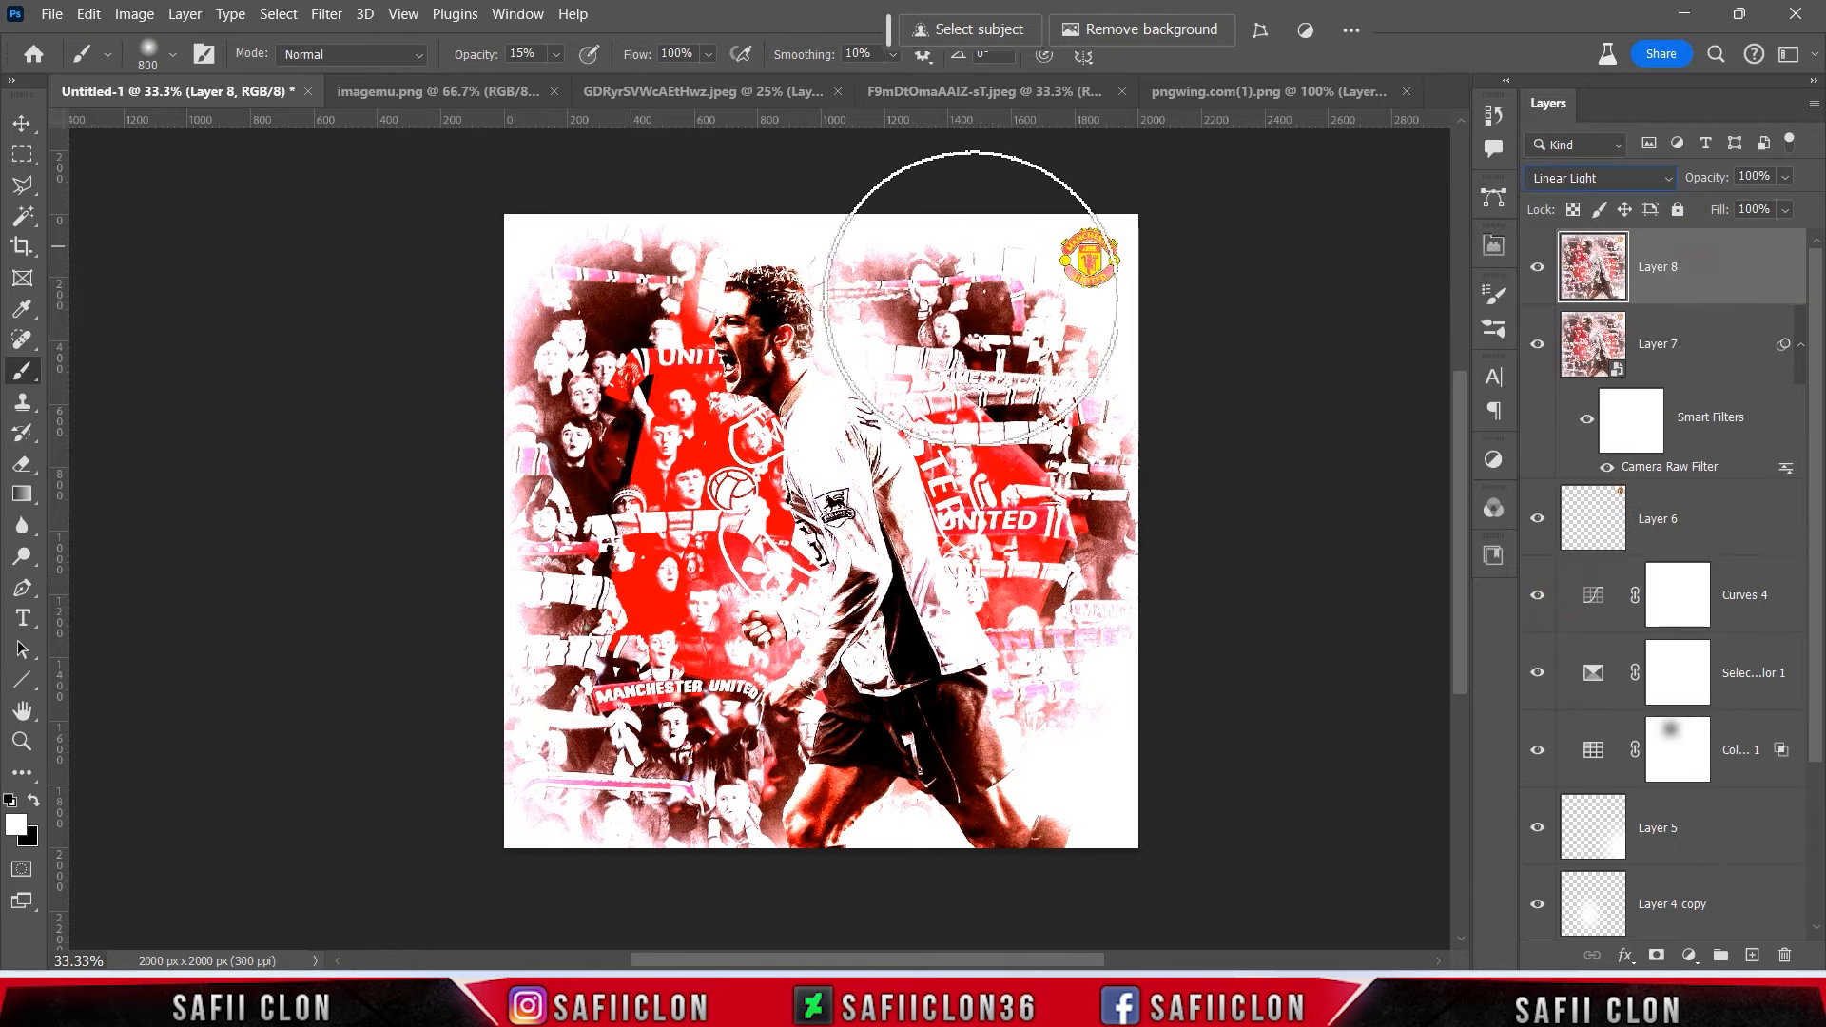
Apply a High Pass filter with a 0.9 pixel radius to the stamped Linear Light layer.
{"action": "left_click", "coordinate": [327, 14]}
{"action": "mouse_move", "coordinate": [514, 523]}
{"action": "left_click", "coordinate": [656, 532]}
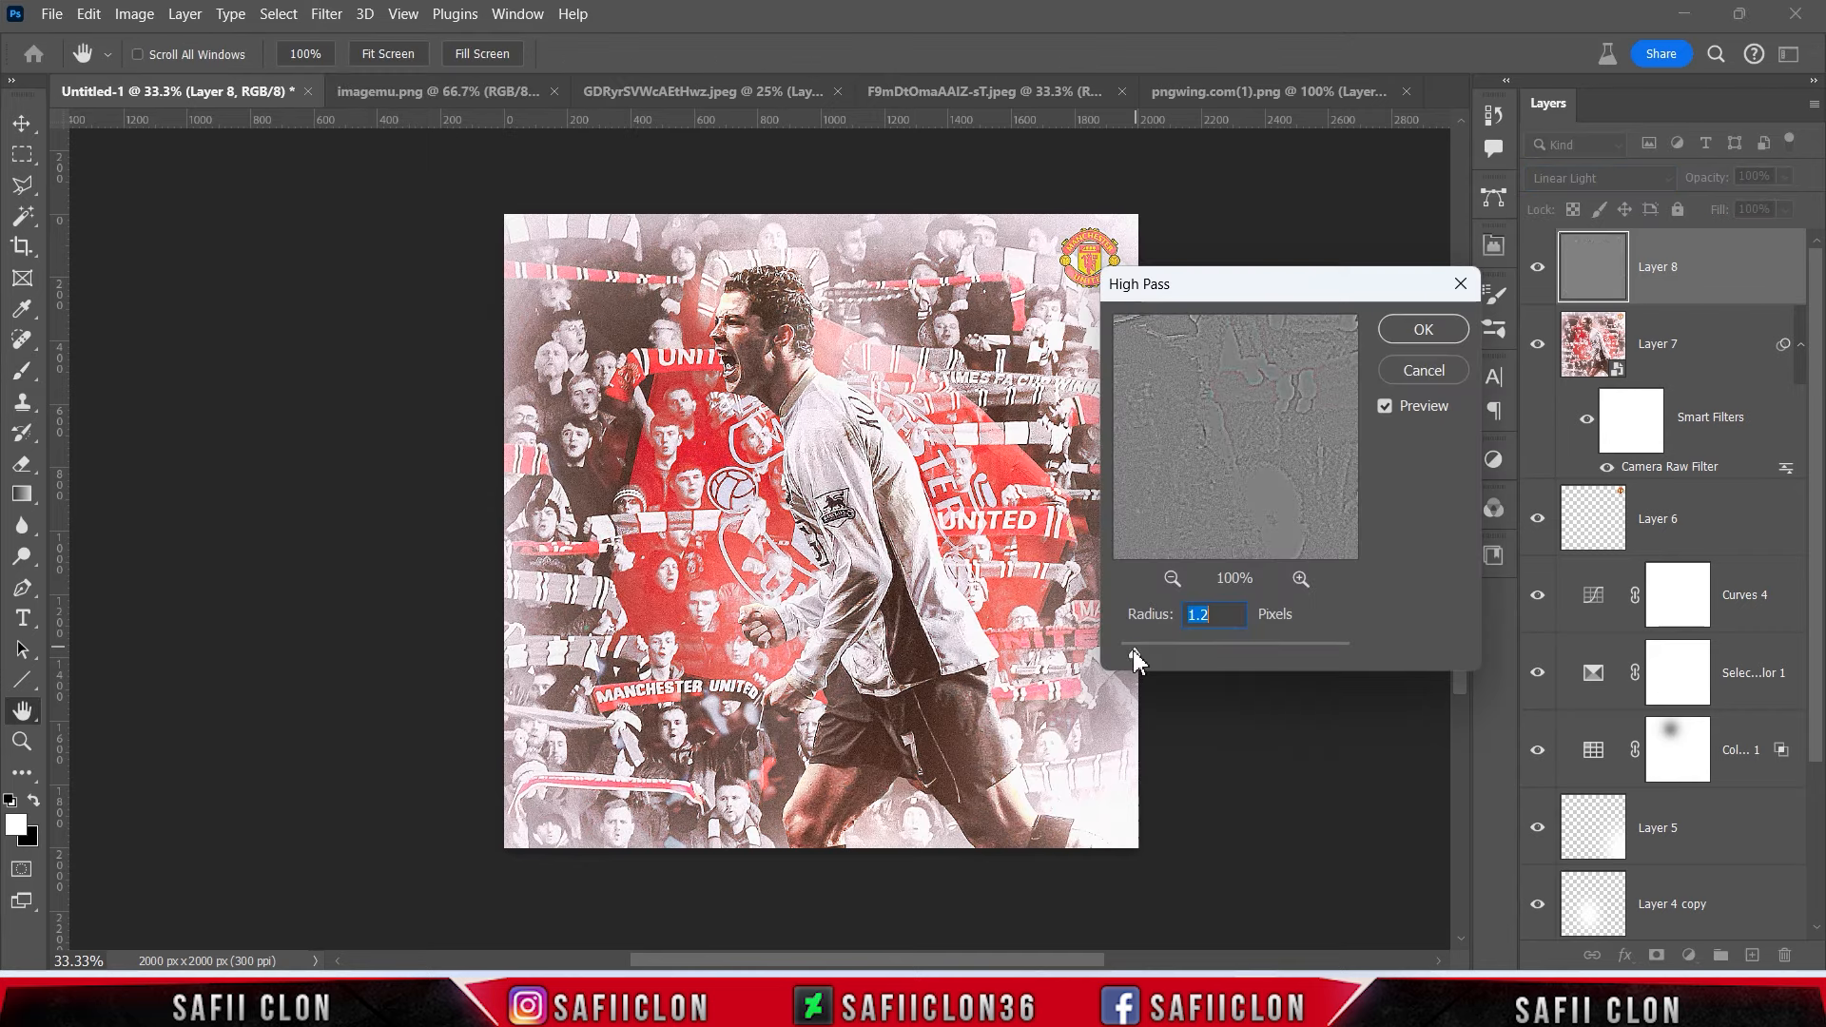
{"action": "left_click_drag", "start_coordinate": [1133, 648], "coordinate": [1131, 650]}
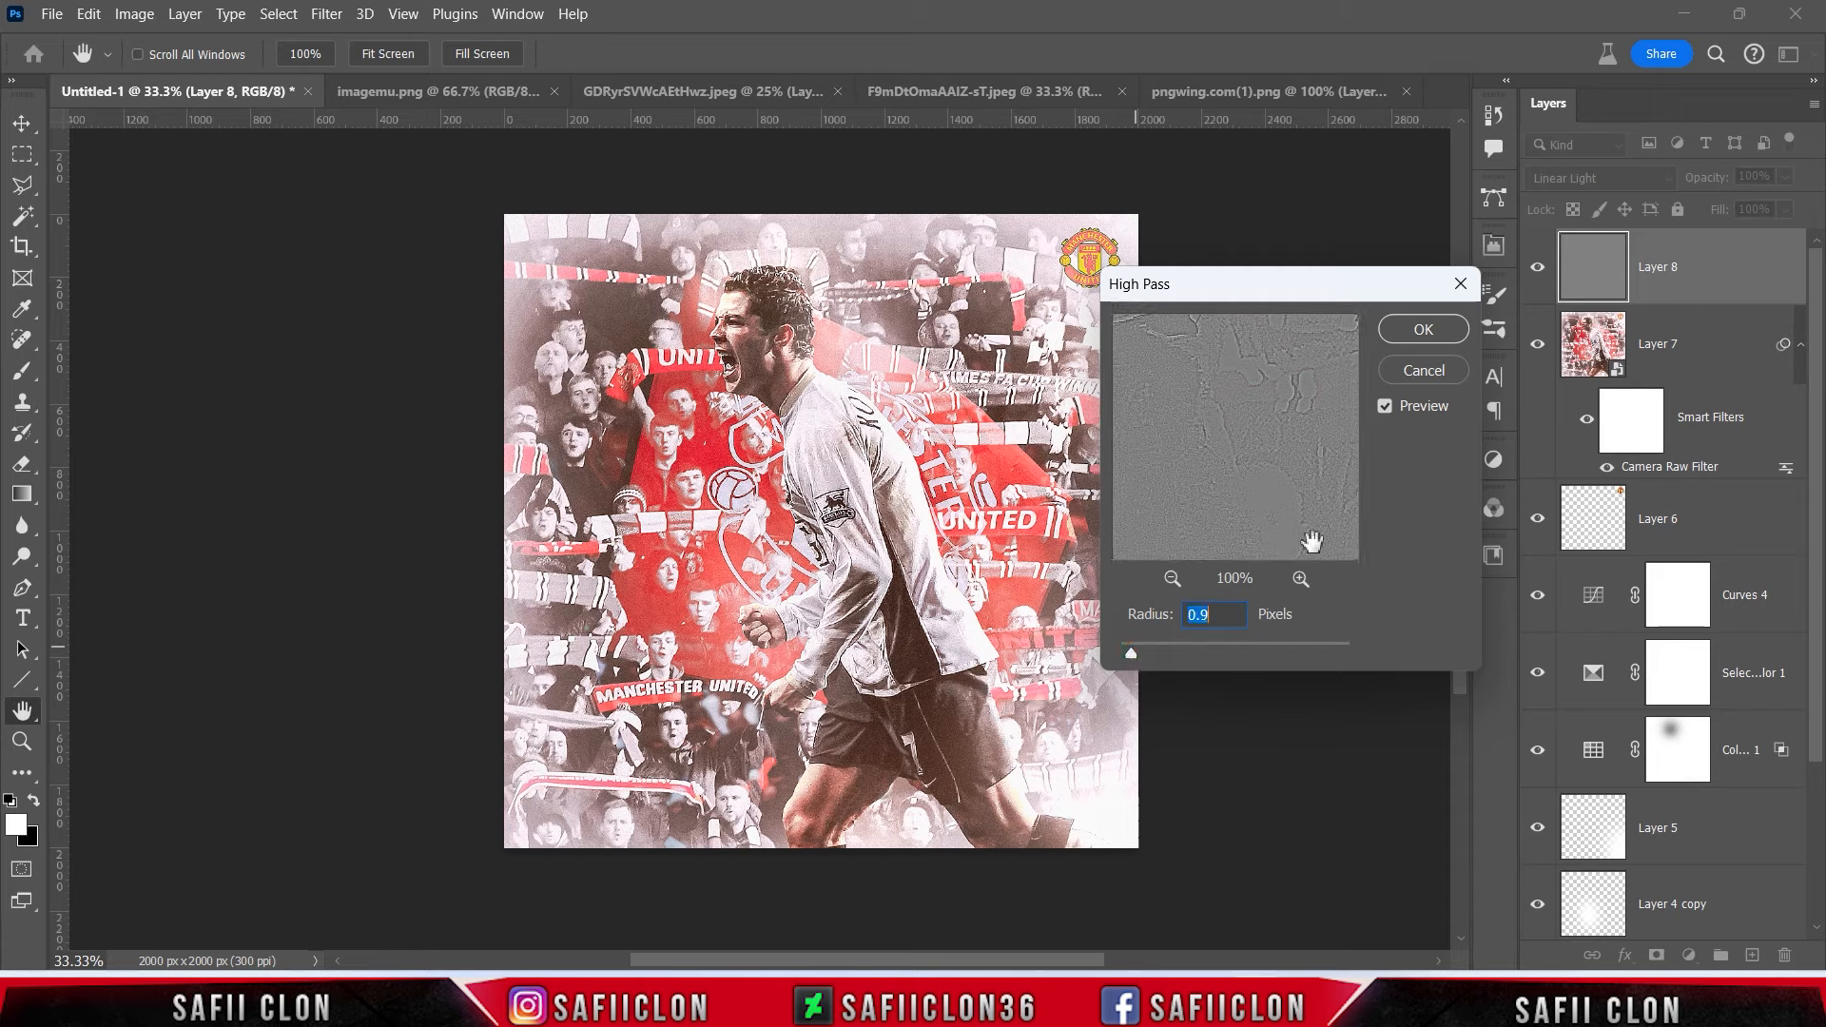
{"action": "left_click", "coordinate": [1424, 330]}
{"action": "key", "text": "b"}
Compare the poster with and without the High Pass layer and examine the sharpened details up close.
{"action": "left_click", "coordinate": [1535, 269]}
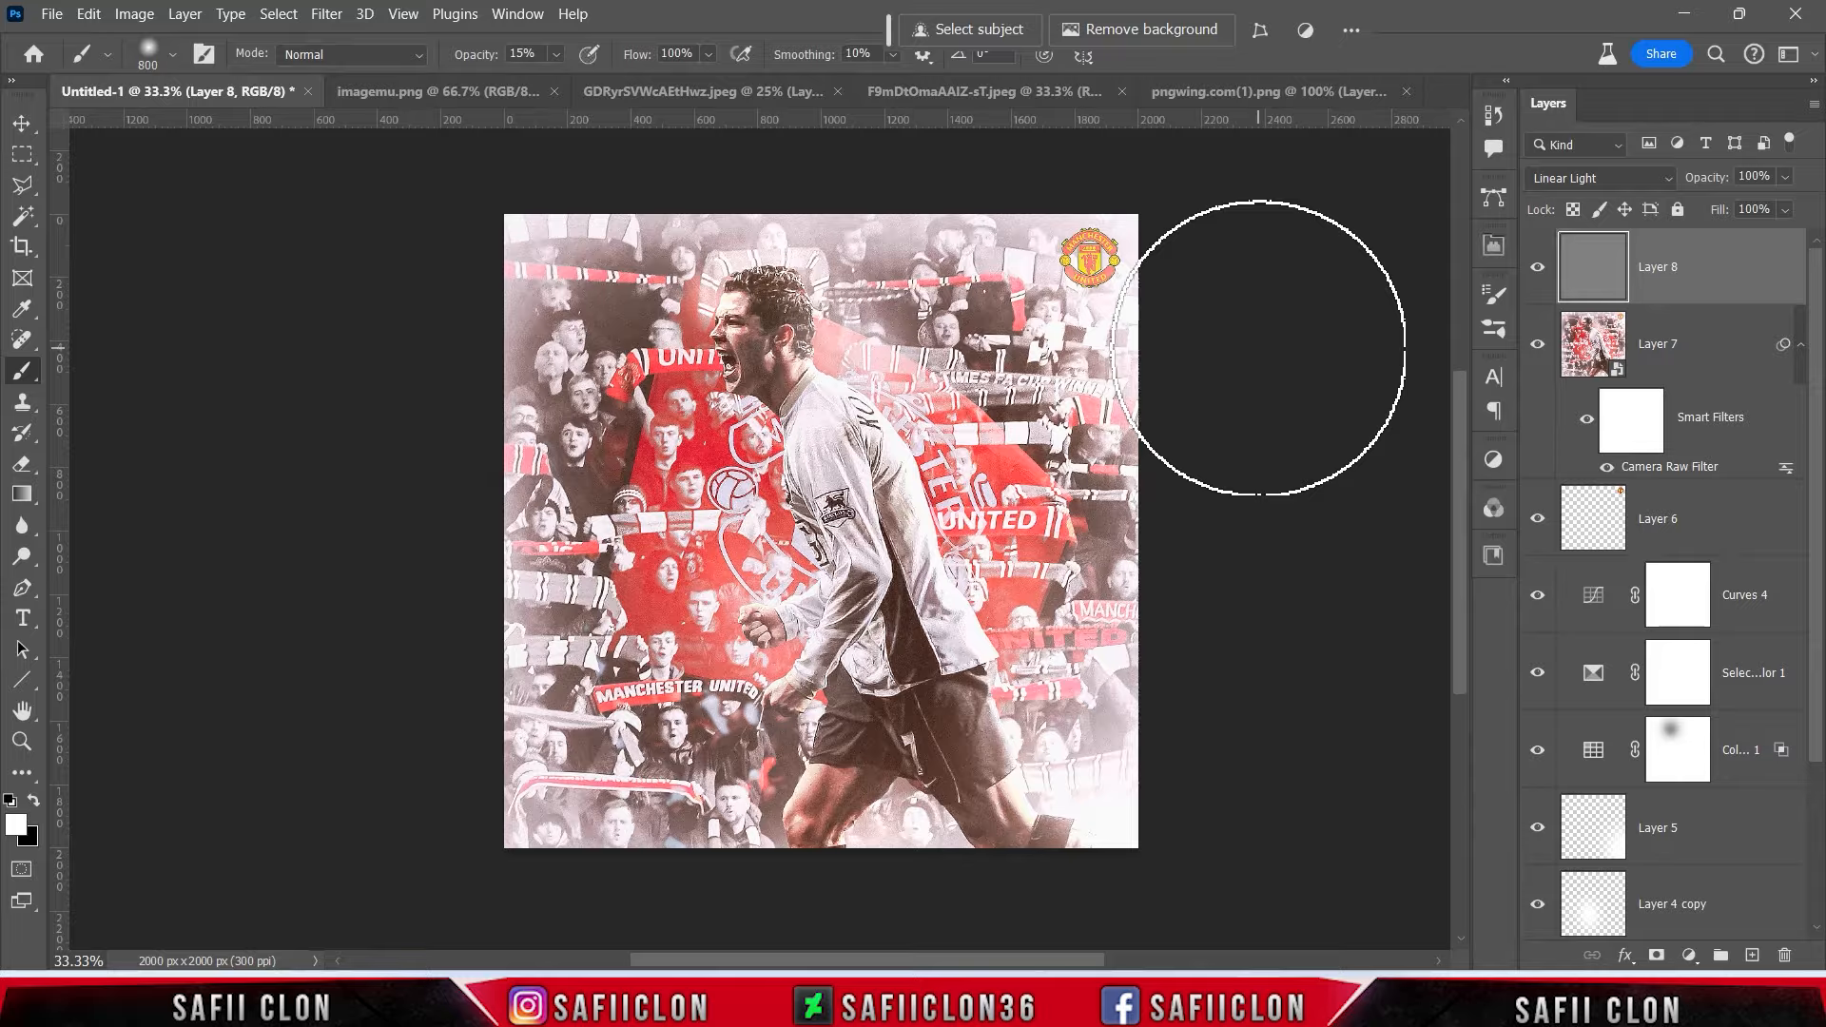
{"action": "key", "text": "ctrl+plus"}
{"action": "key", "text": "ctrl+minus"}
{"action": "key", "text": "ctrl+minus"}
{"action": "key", "text": "ctrl+minus"}
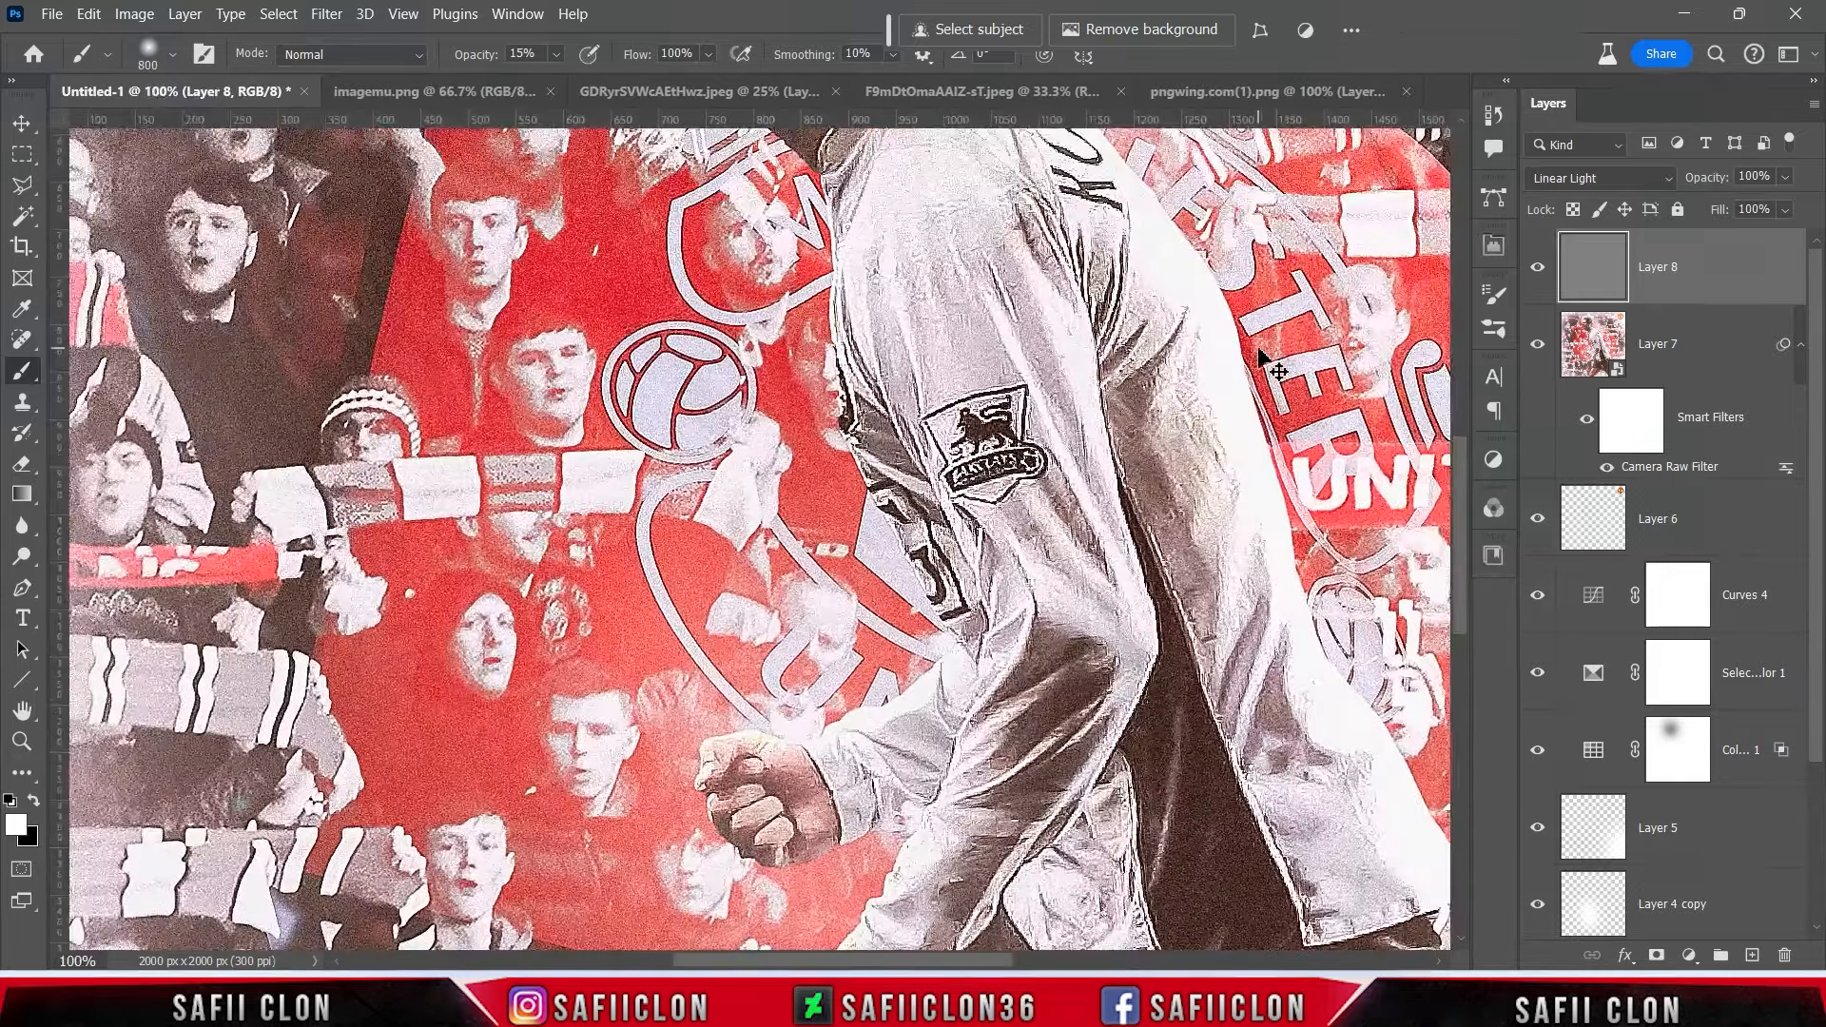
{"action": "key", "text": "ctrl+plus"}
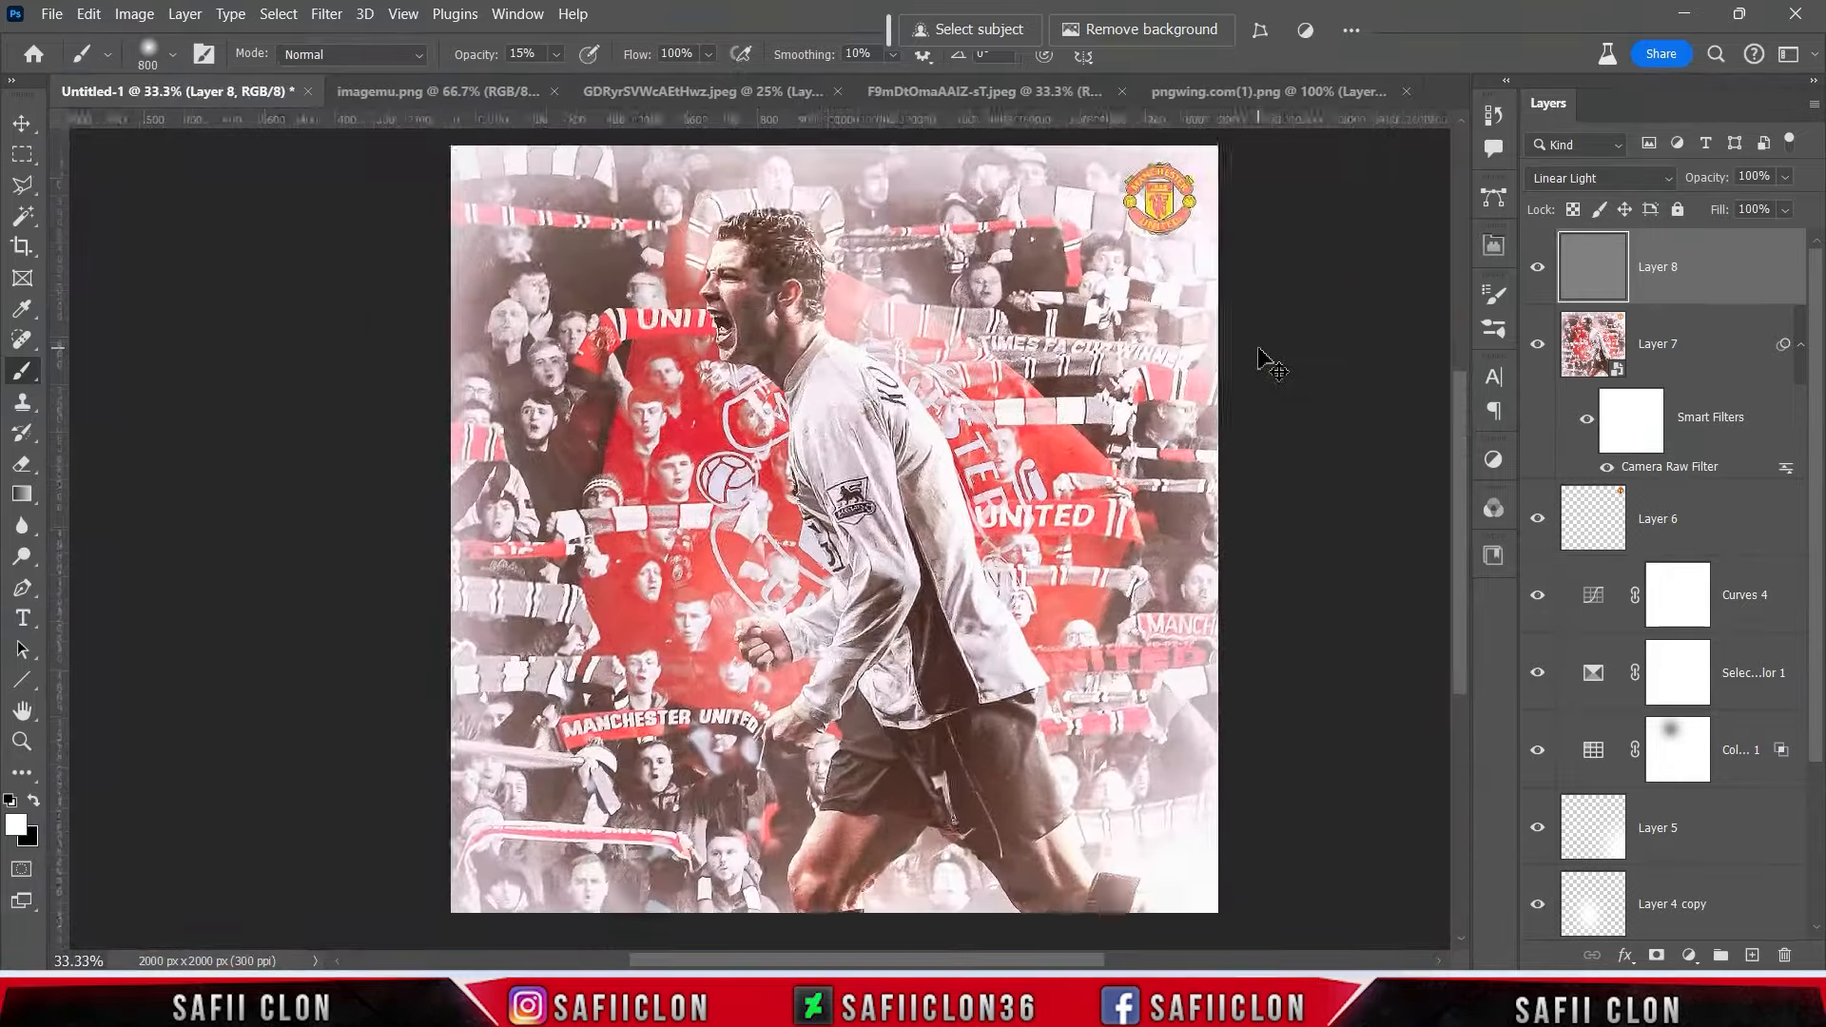